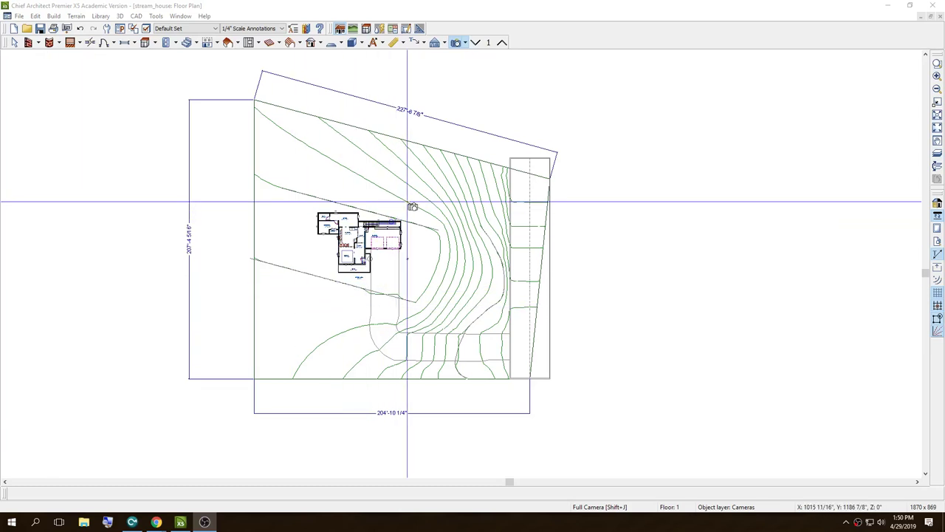
Step: Zoom from the full sloped-lot site view in on the stream_house floor plan
{"action": "scroll", "coordinate": [336, 242], "scroll_direction": "up", "scroll_amount": 2}
{"action": "scroll", "coordinate": [333, 244], "scroll_direction": "up", "scroll_amount": 1}
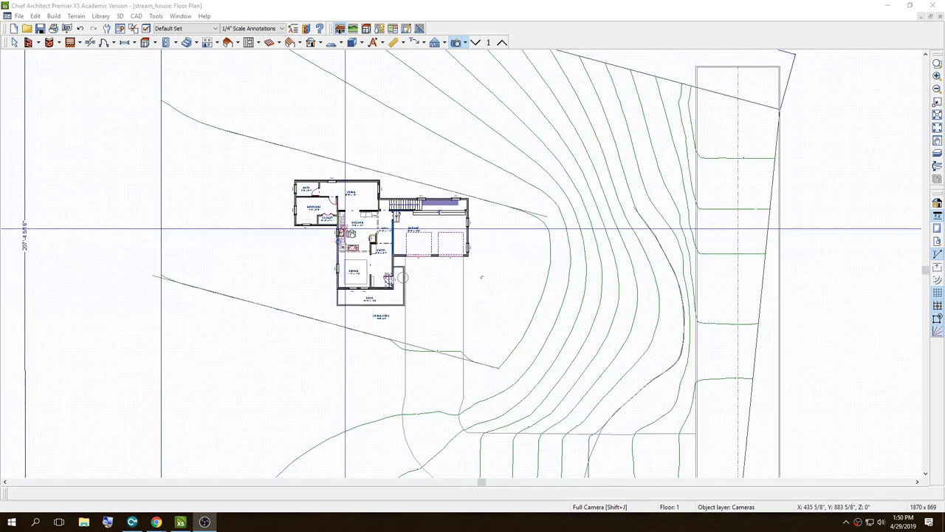
{"action": "scroll", "coordinate": [327, 194], "scroll_direction": "up", "scroll_amount": 2}
{"action": "scroll", "coordinate": [414, 204], "scroll_direction": "up", "scroll_amount": 1}
{"action": "scroll", "coordinate": [406, 114], "scroll_direction": "down", "scroll_amount": 1}
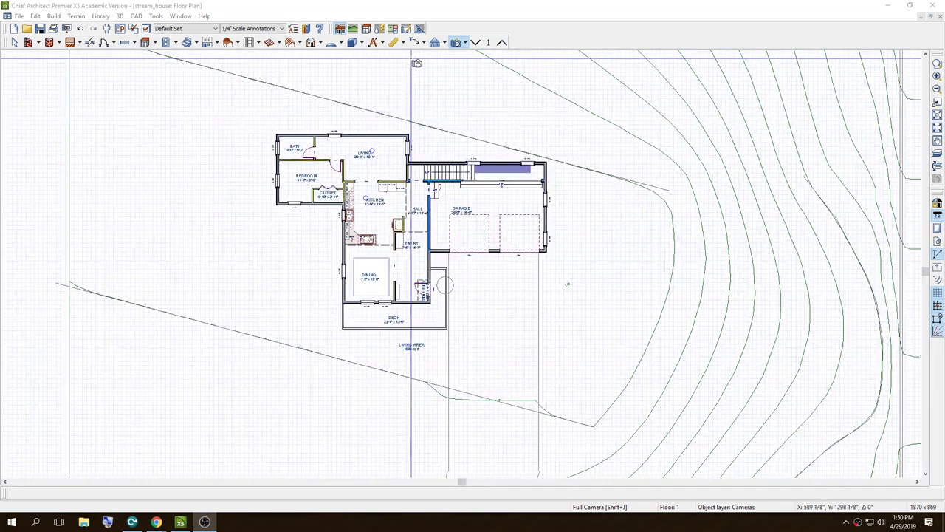
{"action": "scroll", "coordinate": [425, 66], "scroll_direction": "down", "scroll_amount": 1}
{"action": "scroll", "coordinate": [423, 52], "scroll_direction": "up", "scroll_amount": 1}
{"action": "scroll", "coordinate": [413, 111], "scroll_direction": "up", "scroll_amount": 1}
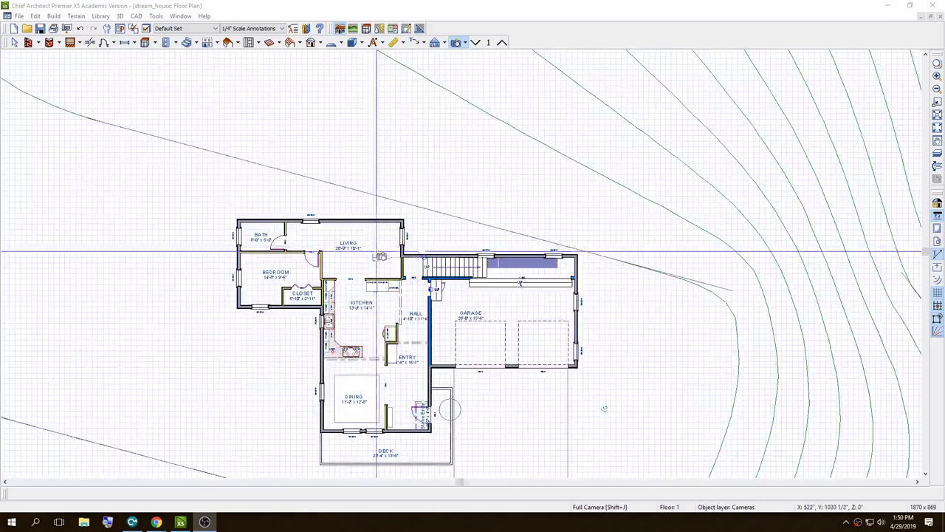
Step: Draw a 30'-6" x 12'-0" straight deck railing off the living room's rear wall, accepting the offset warning
{"action": "left_click", "coordinate": [37, 43]}
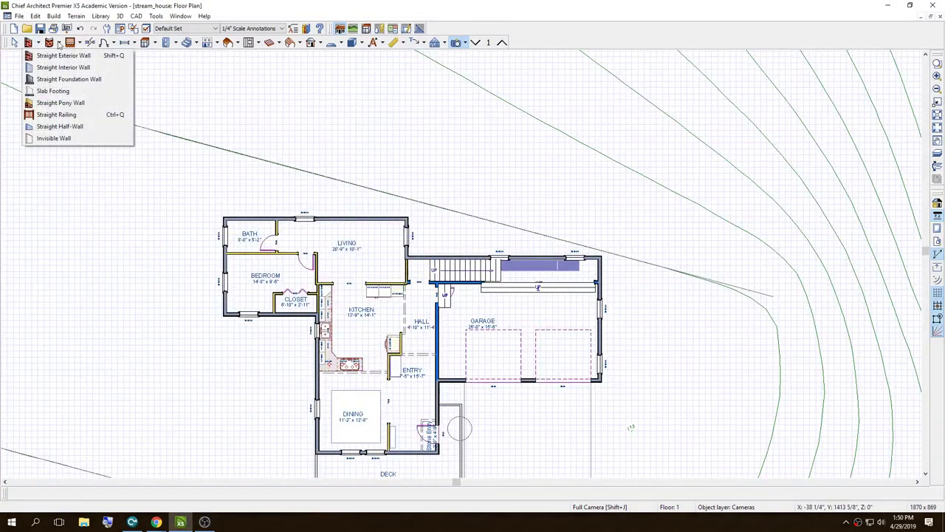
{"action": "left_click", "coordinate": [78, 43]}
{"action": "left_click", "coordinate": [83, 56]}
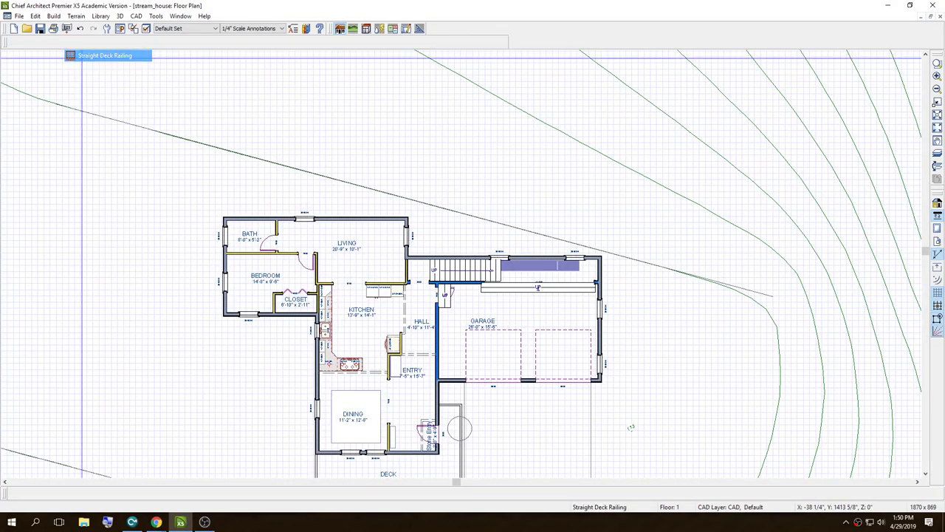
{"action": "scroll", "coordinate": [290, 216], "scroll_direction": "up", "scroll_amount": 1}
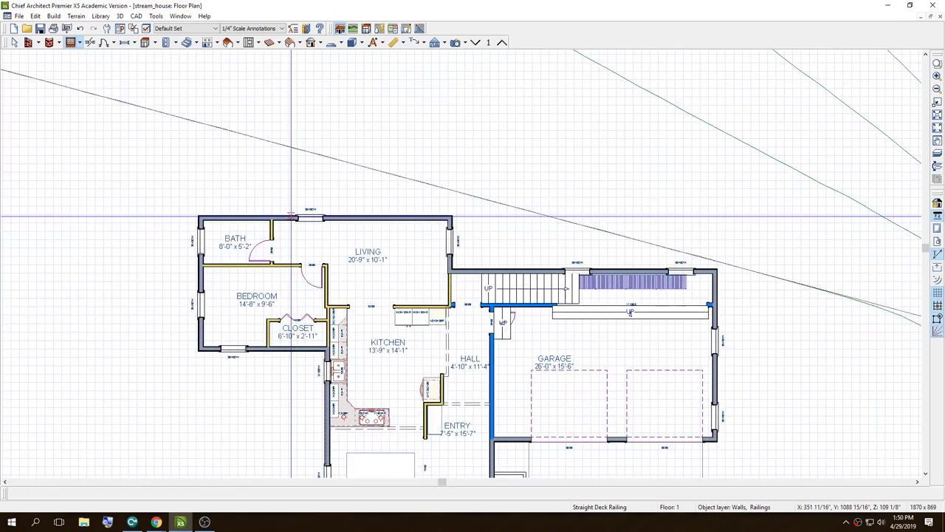
{"action": "mouse_move", "coordinate": [289, 216]}
{"action": "left_mouse_down"}
{"action": "mouse_move", "coordinate": [292, 112]}
{"action": "mouse_move", "coordinate": [550, 111]}
{"action": "mouse_move", "coordinate": [546, 267]}
{"action": "left_mouse_up"}
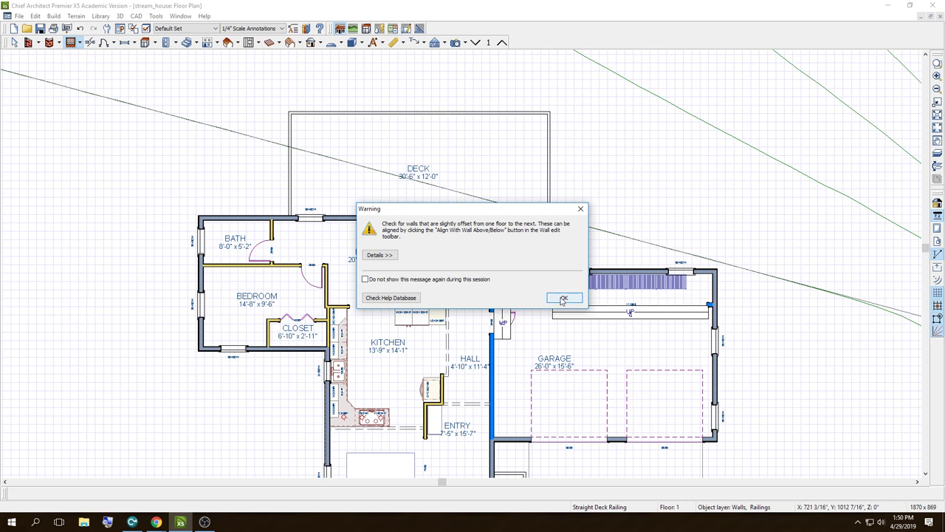
{"action": "left_click", "coordinate": [563, 298]}
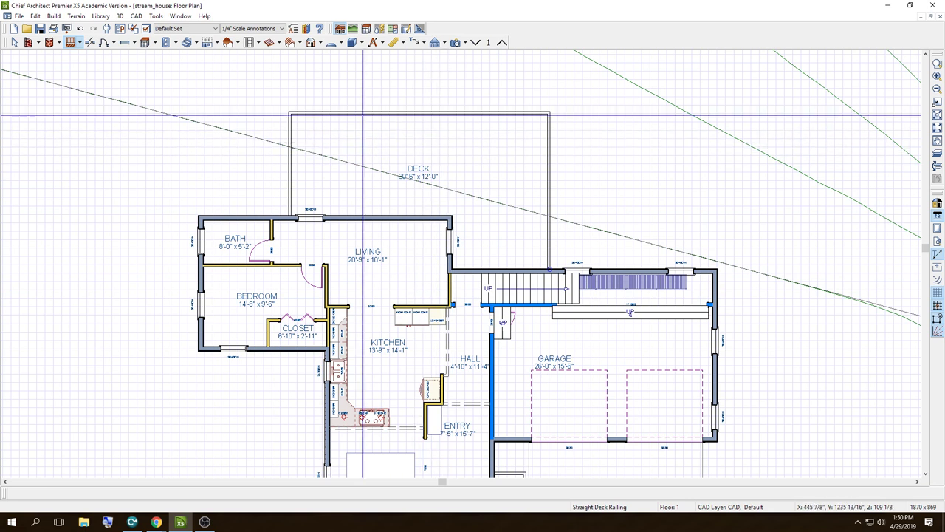
Step: Resize the deck railing to 30' wide and 12' deep, leaving it labelled 29'5" x 11'7"
{"action": "left_click", "coordinate": [14, 42]}
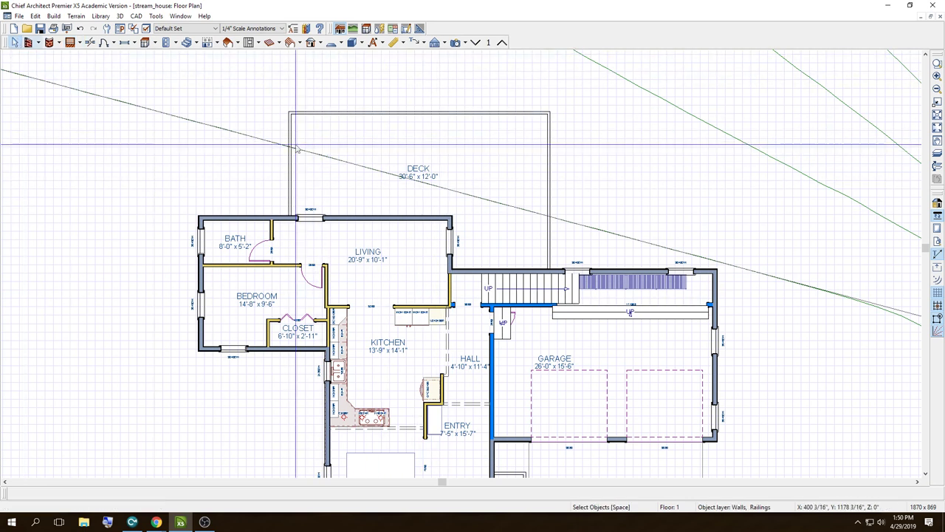
{"action": "left_click", "coordinate": [419, 112]}
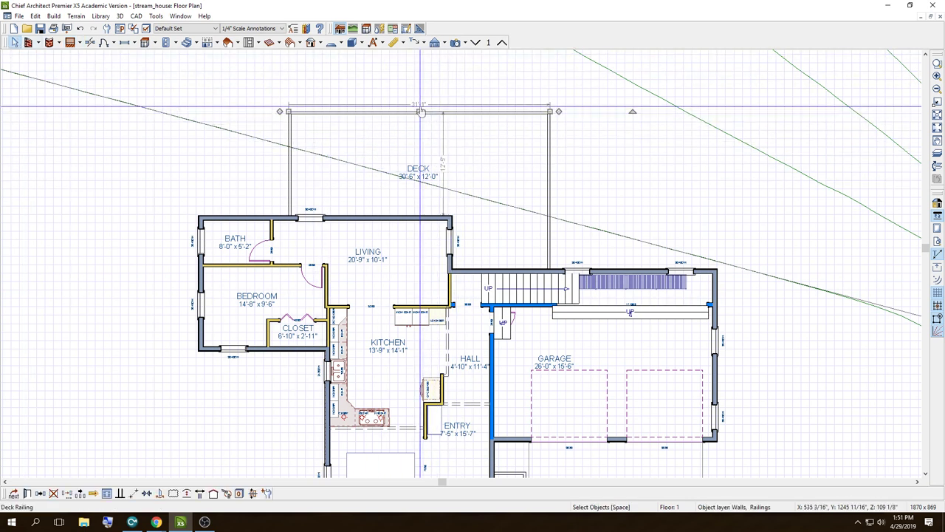
{"action": "left_click", "coordinate": [417, 108]}
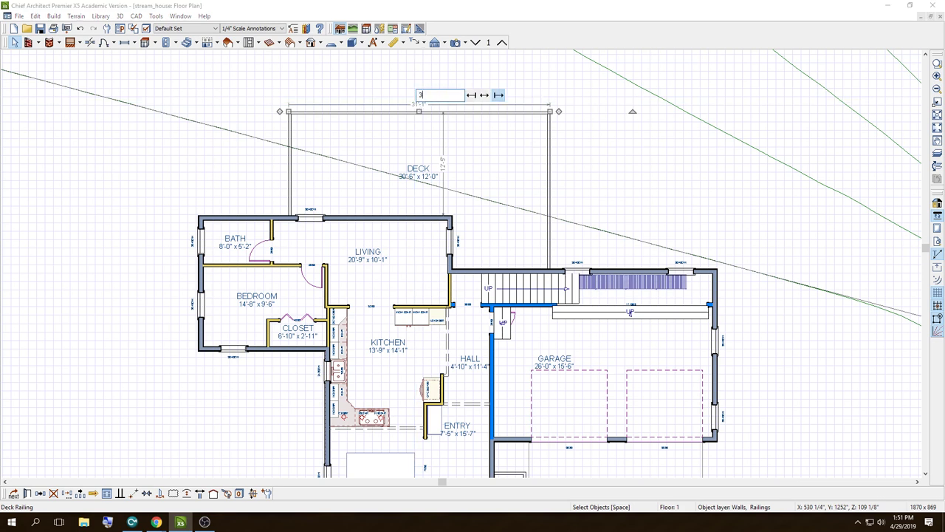
{"action": "left_click_drag", "start_coordinate": [550, 147], "coordinate": [539, 147]}
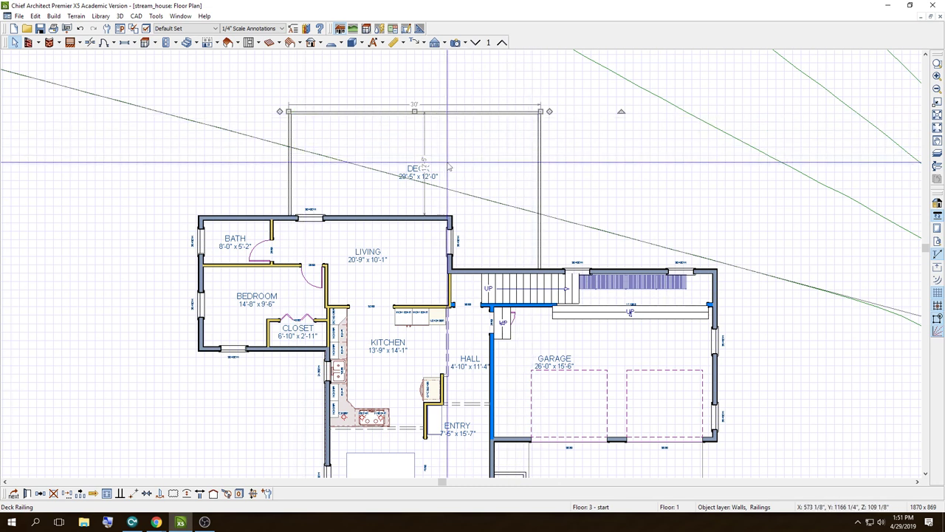
{"action": "left_click", "coordinate": [424, 162]}
{"action": "type", "text": "12'"}
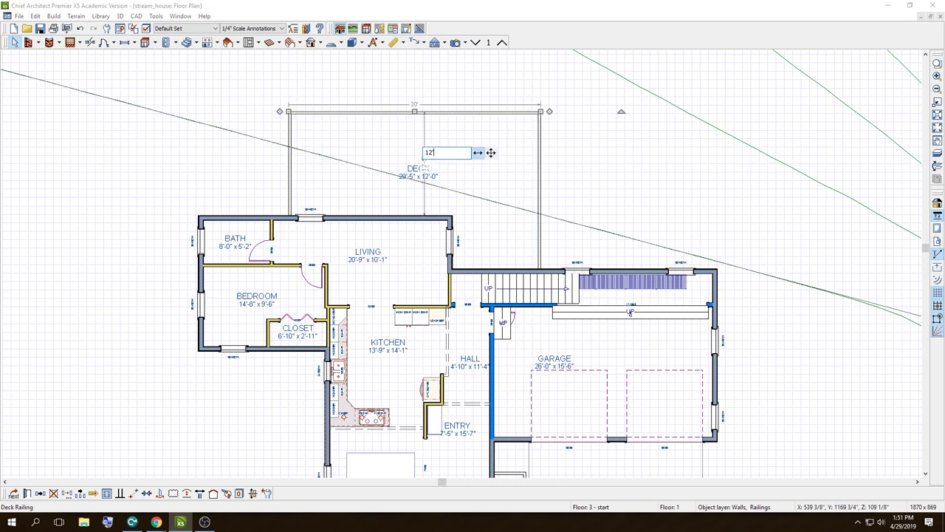
{"action": "key", "text": "Return"}
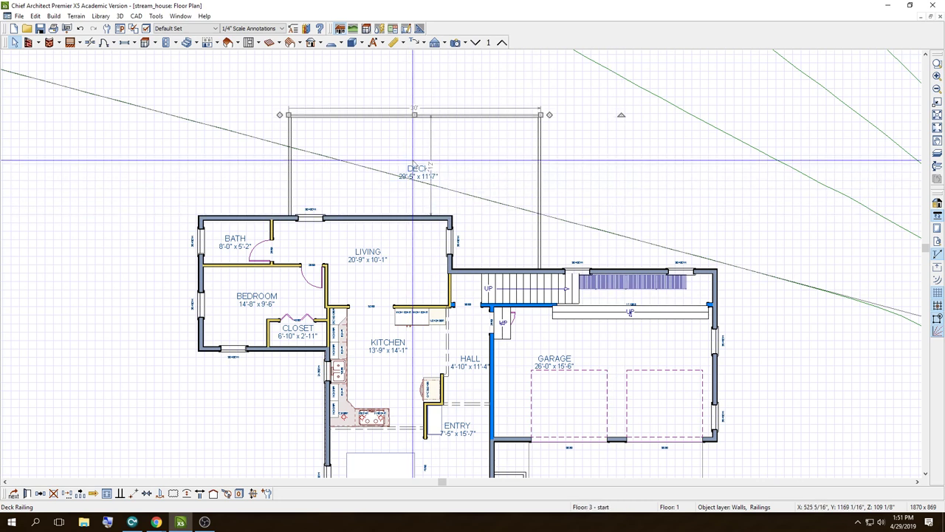
{"action": "left_click", "coordinate": [600, 175]}
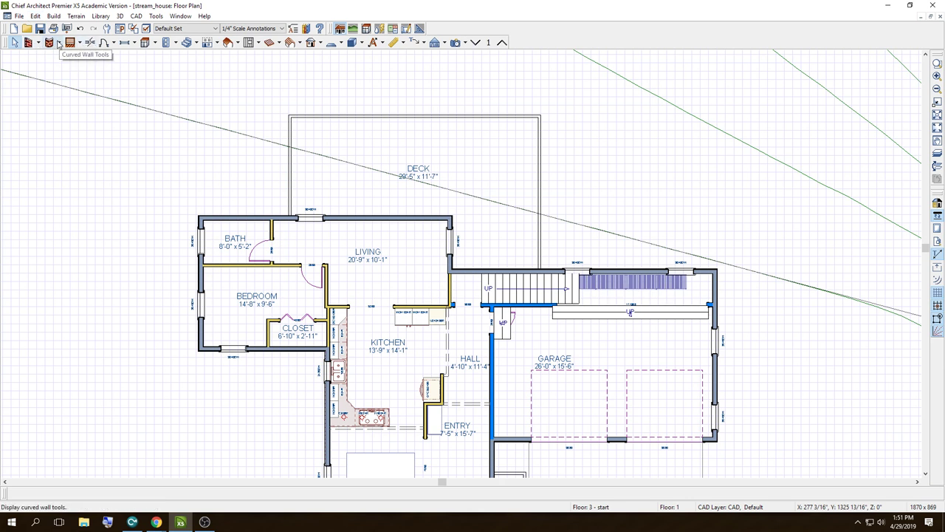
Step: Break the deck's top railing into two pieces with Break Wall (Ctrl+B)
{"action": "left_click", "coordinate": [40, 42]}
{"action": "left_click", "coordinate": [80, 42]}
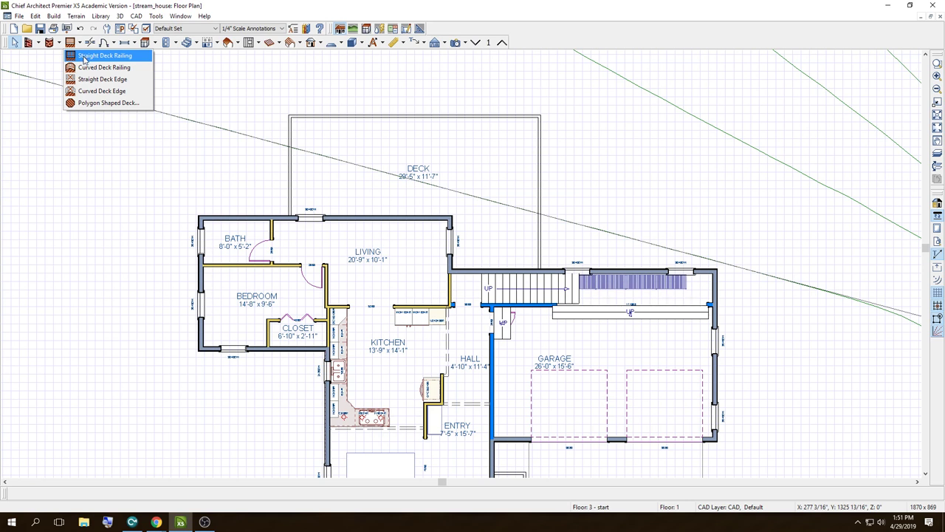
{"action": "left_click", "coordinate": [415, 116]}
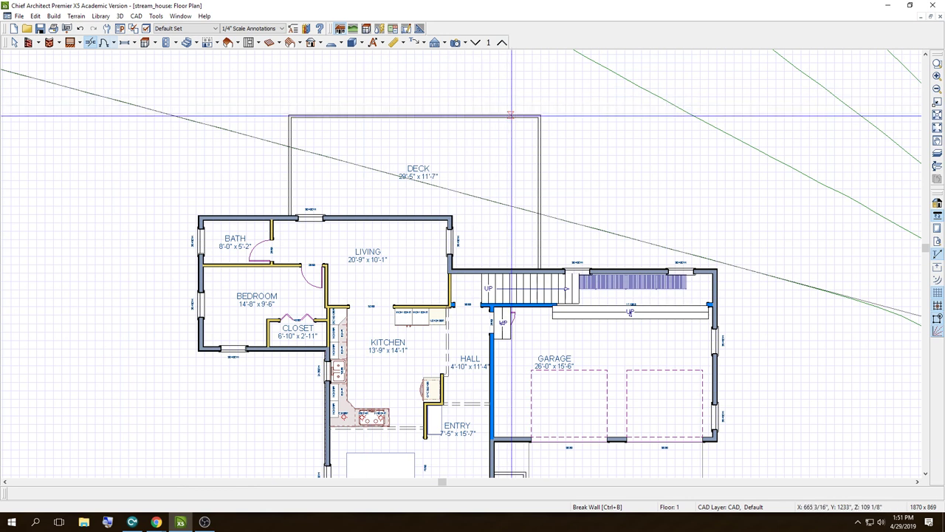
{"action": "key", "text": "ctrl+b"}
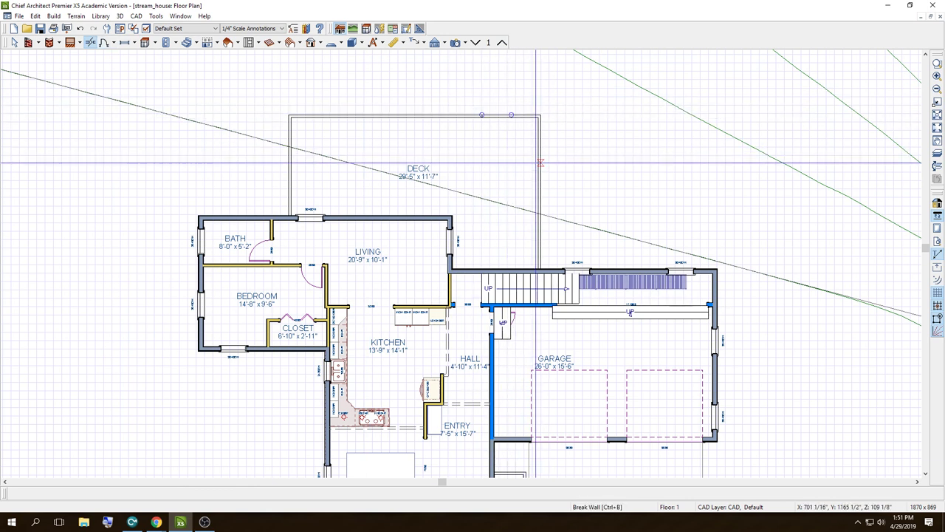
{"action": "left_click", "coordinate": [540, 164]}
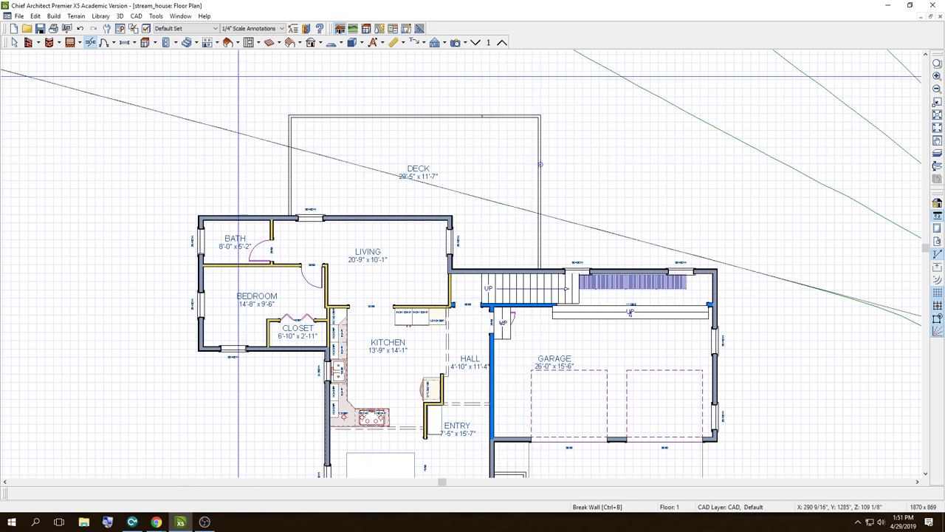
Step: Set the right-hand top railing section's length to 10'
{"action": "left_click", "coordinate": [14, 40]}
{"action": "left_click", "coordinate": [459, 116]}
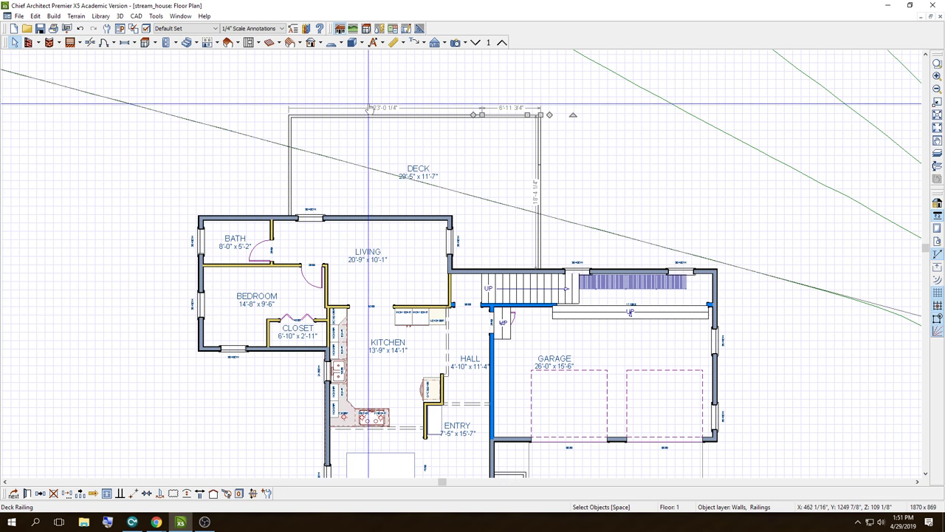
{"action": "left_click", "coordinate": [383, 109]}
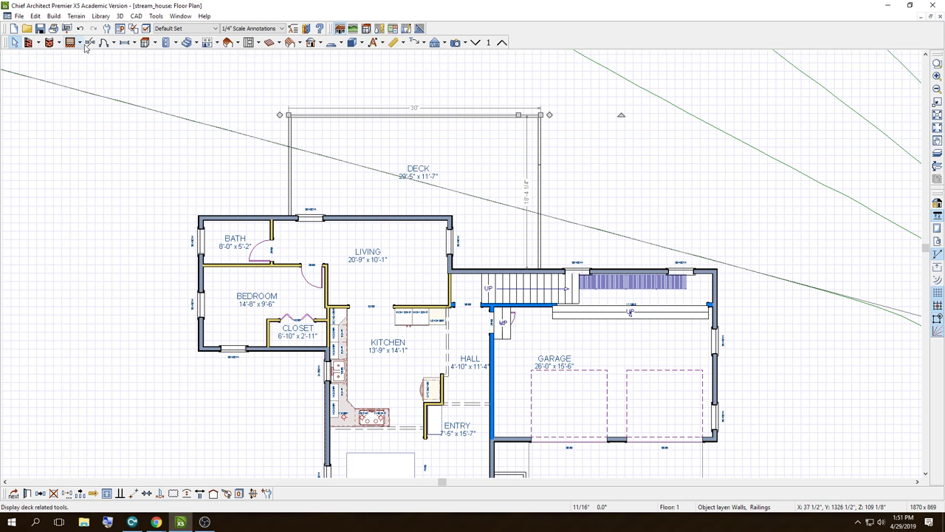
{"action": "key", "text": "ctrl+b"}
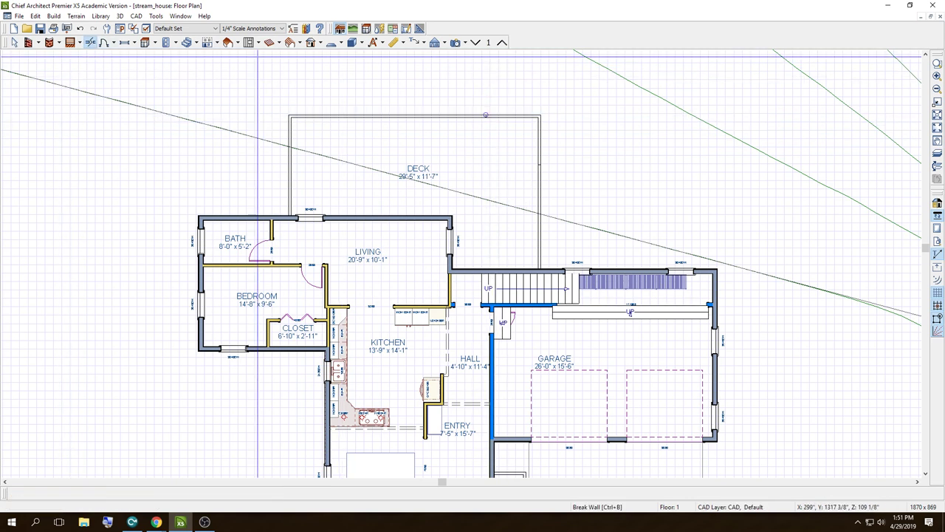
{"action": "left_click", "coordinate": [16, 42]}
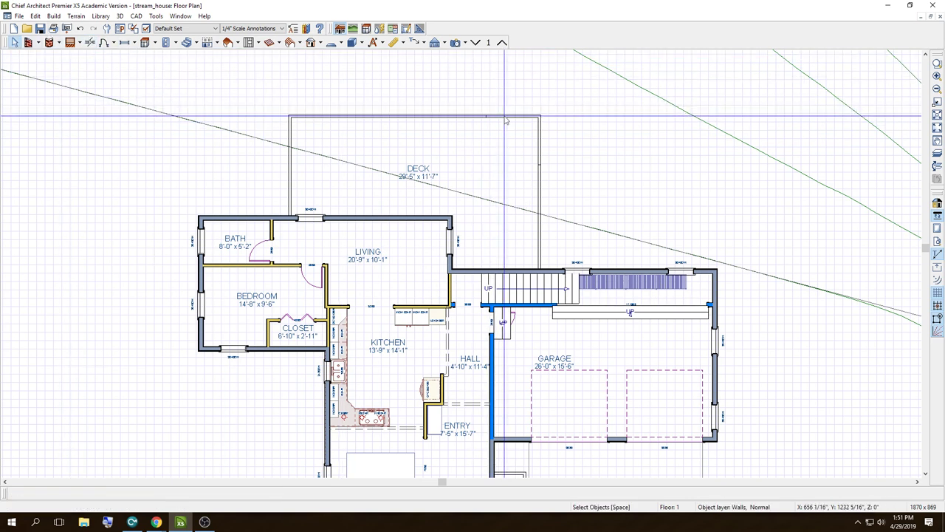
{"action": "left_click", "coordinate": [508, 107]}
{"action": "type", "text": "10'"}
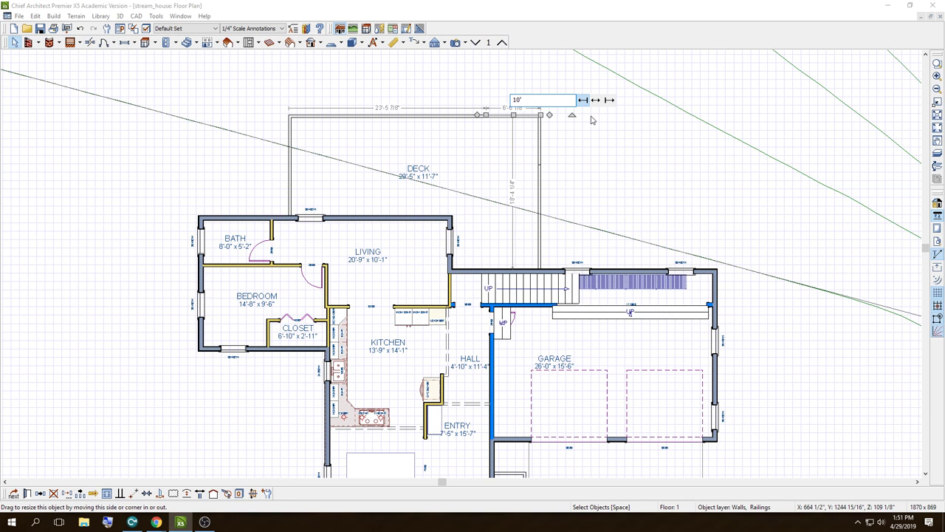
{"action": "key", "text": "Return"}
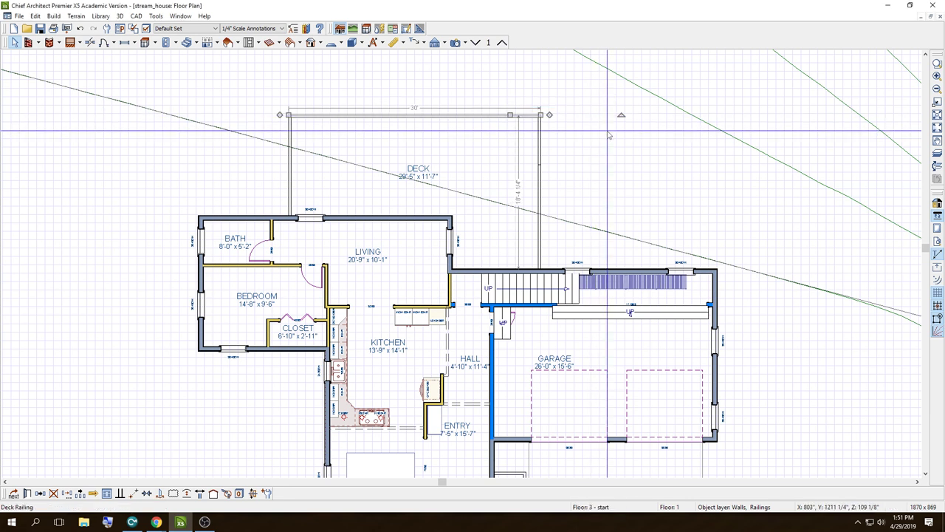
{"action": "key", "text": "Escape"}
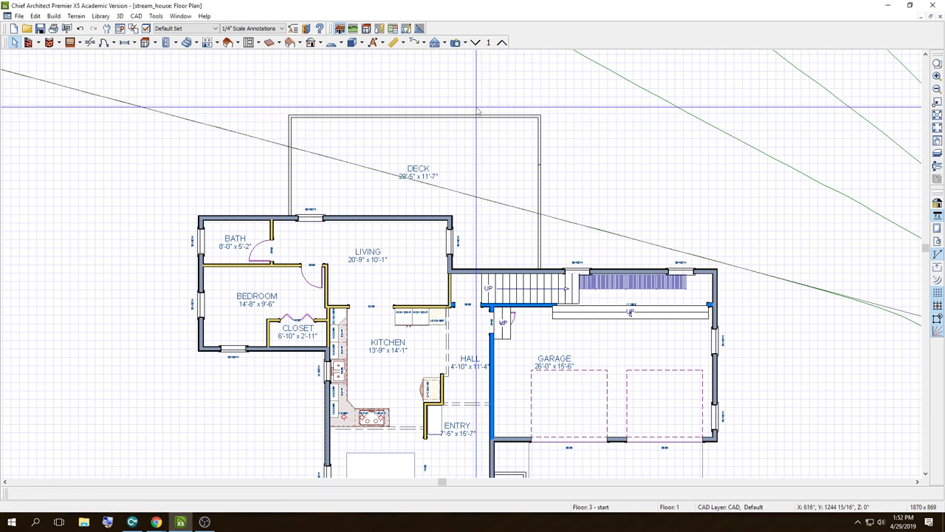
Step: Pull the deck's top railing end in toward the left to shorten the rear run
{"action": "left_click", "coordinate": [540, 116]}
{"action": "scroll", "coordinate": [543, 116], "scroll_direction": "up", "scroll_amount": 2}
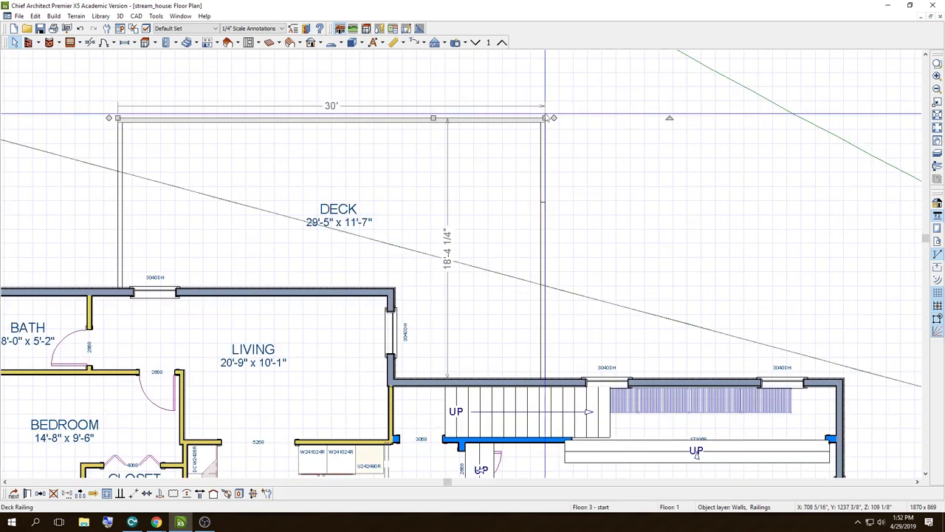
{"action": "scroll", "coordinate": [547, 119], "scroll_direction": "up", "scroll_amount": 1}
{"action": "scroll", "coordinate": [512, 119], "scroll_direction": "down", "scroll_amount": 2}
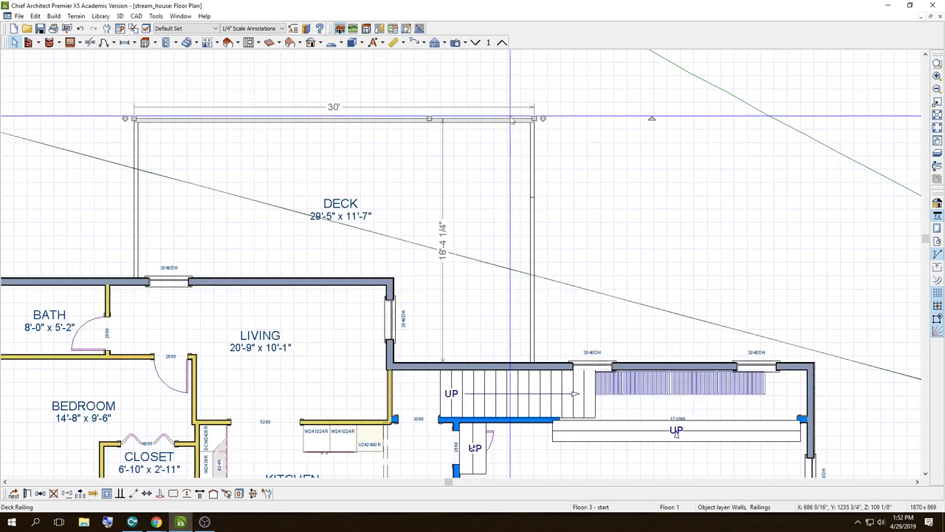
{"action": "scroll", "coordinate": [511, 120], "scroll_direction": "down", "scroll_amount": 1}
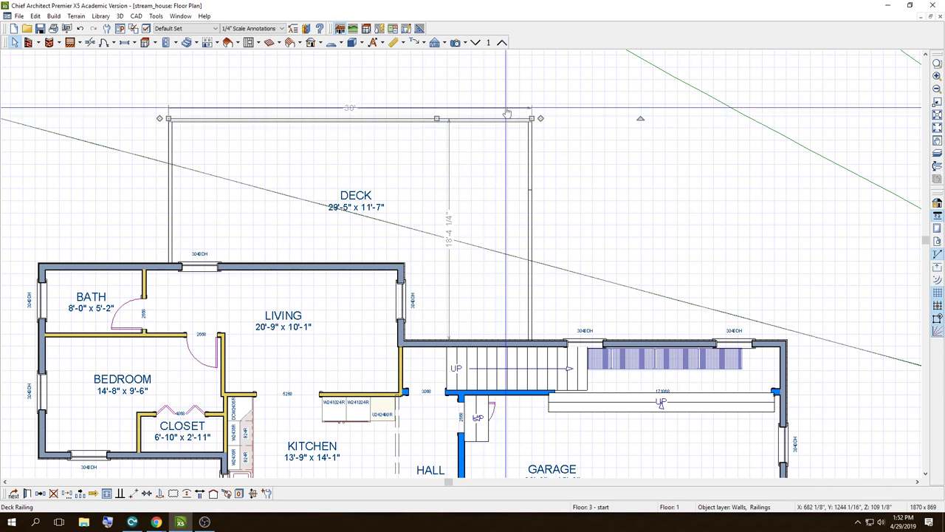
{"action": "left_click_drag", "start_coordinate": [508, 112], "coordinate": [411, 118]}
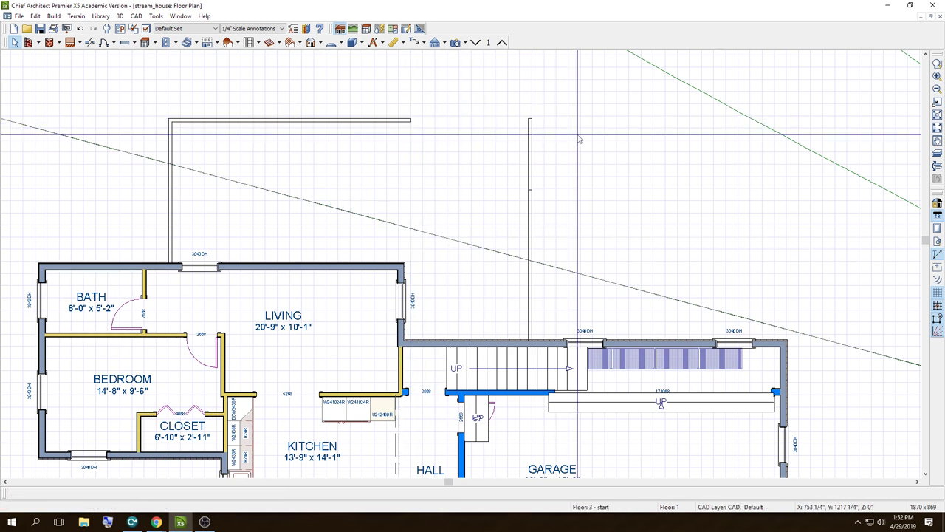
{"action": "left_click_drag", "start_coordinate": [532, 119], "coordinate": [530, 146]}
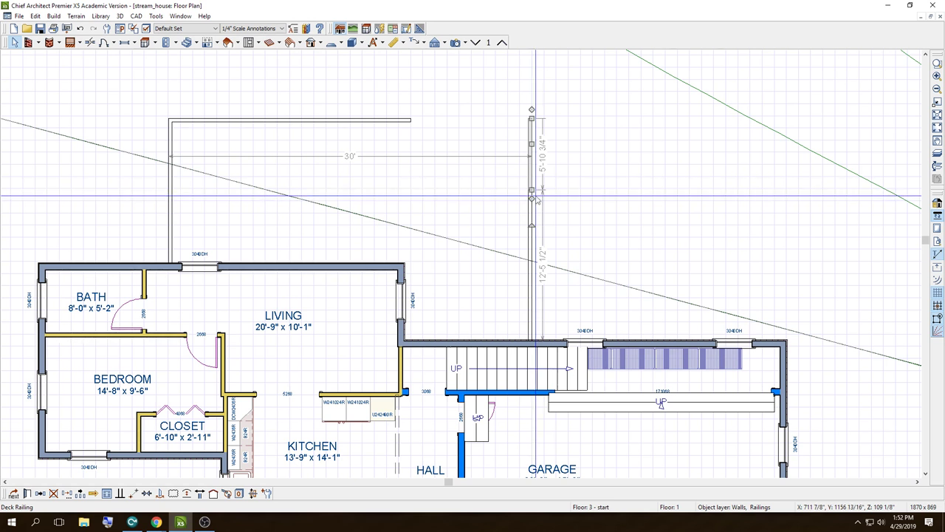
Step: Cut the right-side railing back to a short piece jutting north beside the stairs
{"action": "left_click", "coordinate": [539, 196]}
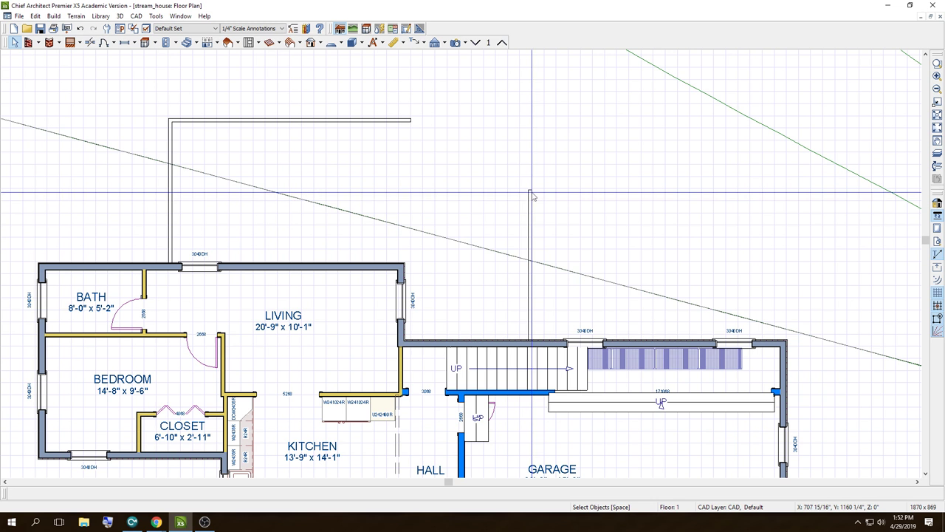
{"action": "mouse_move", "coordinate": [532, 194]}
{"action": "left_mouse_down"}
{"action": "mouse_move", "coordinate": [520, 112]}
{"action": "mouse_move", "coordinate": [526, 118]}
{"action": "left_mouse_up"}
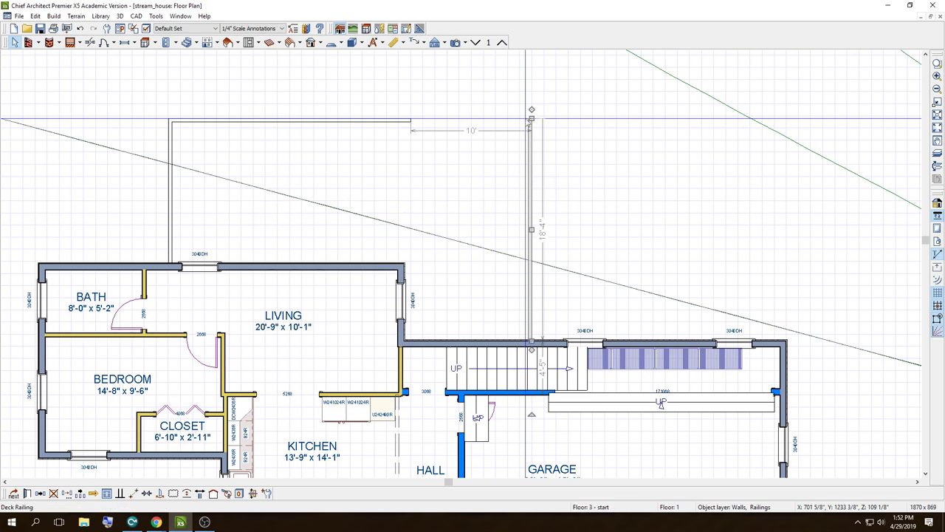
{"action": "left_click_drag", "start_coordinate": [525, 119], "coordinate": [531, 243]}
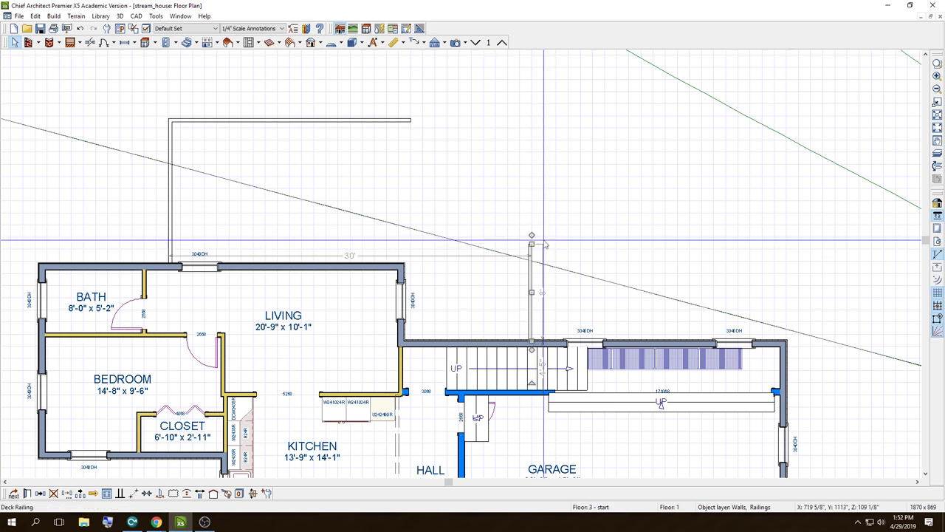
Step: Extend the top railing to about 23' and the stair-side railing about 12'-6" north
{"action": "left_click", "coordinate": [372, 119]}
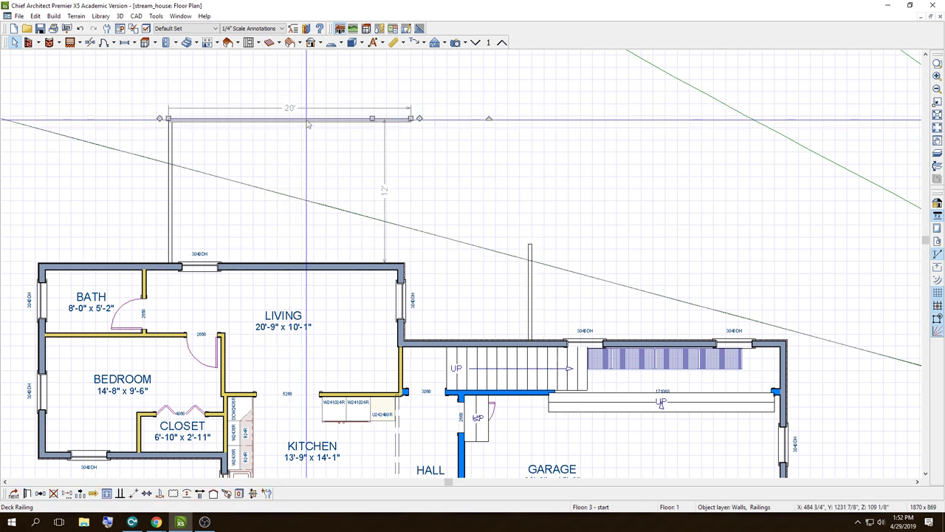
{"action": "left_click", "coordinate": [530, 299]}
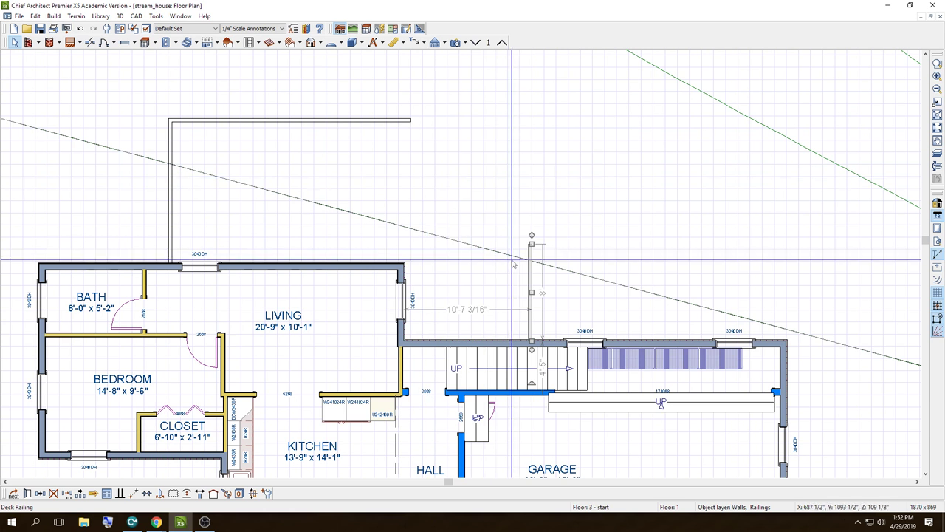
{"action": "mouse_move", "coordinate": [531, 243]}
{"action": "left_mouse_down"}
{"action": "mouse_move", "coordinate": [529, 200]}
{"action": "mouse_move", "coordinate": [529, 218]}
{"action": "left_mouse_up"}
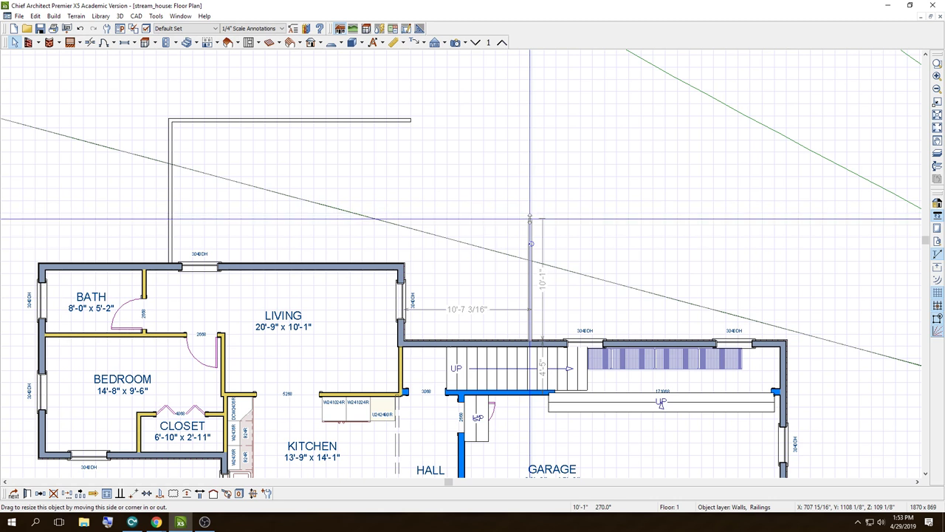
{"action": "left_click", "coordinate": [397, 119]}
{"action": "mouse_move", "coordinate": [409, 118]}
{"action": "left_mouse_down"}
{"action": "mouse_move", "coordinate": [461, 121]}
{"action": "mouse_move", "coordinate": [449, 124]}
{"action": "left_mouse_up"}
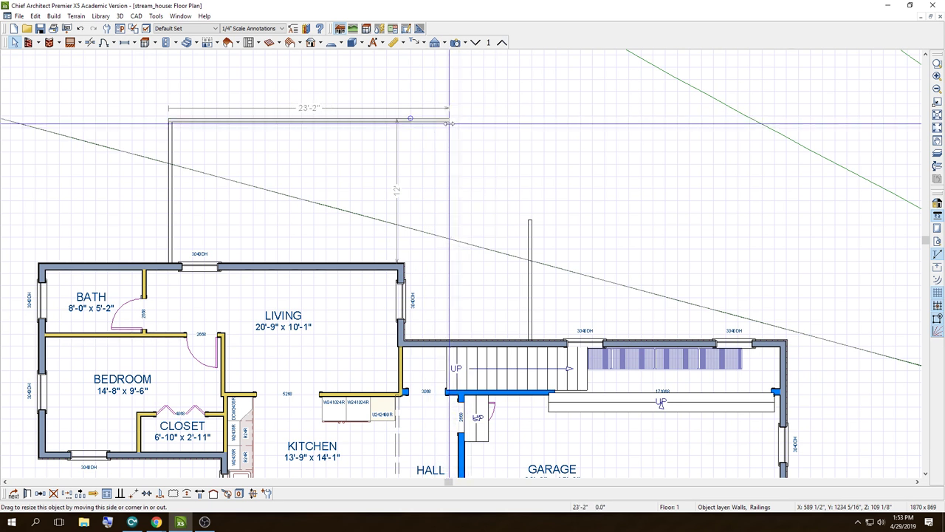
{"action": "left_click", "coordinate": [530, 220]}
{"action": "left_click_drag", "start_coordinate": [531, 220], "coordinate": [529, 189]}
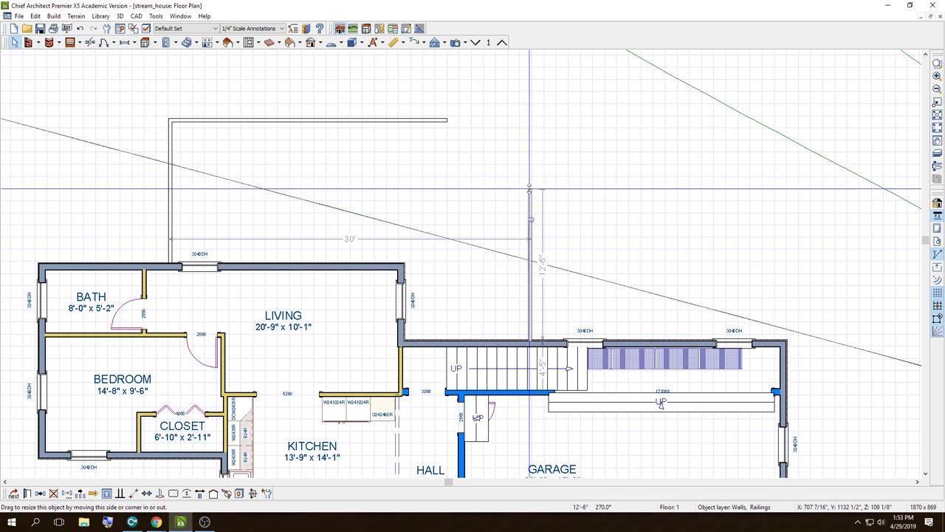
Step: Add an 8'-7 1/2" diagonal railing joining the top and right railing ends to clip the corner
{"action": "left_click", "coordinate": [71, 42]}
{"action": "mouse_move", "coordinate": [447, 118]}
{"action": "left_mouse_down"}
{"action": "mouse_move", "coordinate": [531, 191]}
{"action": "mouse_move", "coordinate": [531, 119]}
{"action": "mouse_move", "coordinate": [528, 141]}
{"action": "left_mouse_up"}
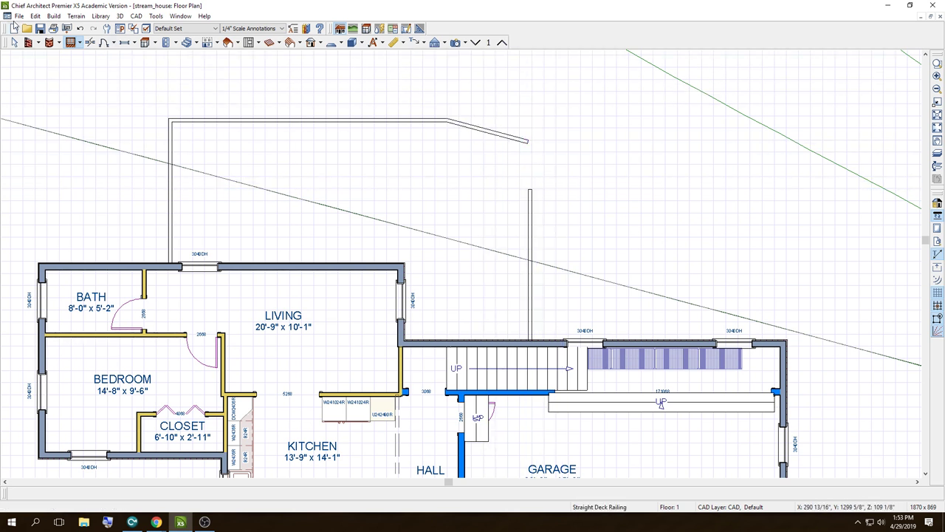
{"action": "left_click", "coordinate": [35, 16]}
{"action": "key", "text": "Escape"}
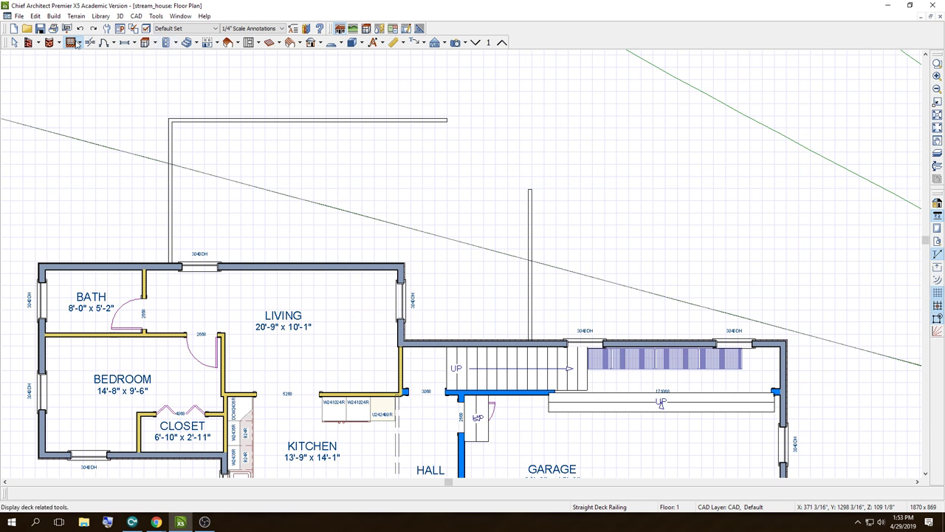
{"action": "left_click_drag", "start_coordinate": [446, 118], "coordinate": [530, 189]}
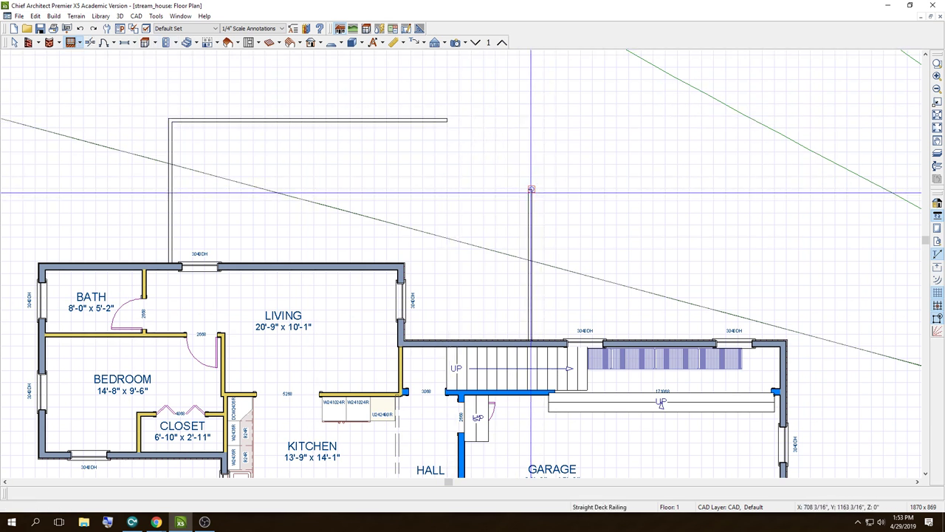
{"action": "left_click", "coordinate": [14, 42]}
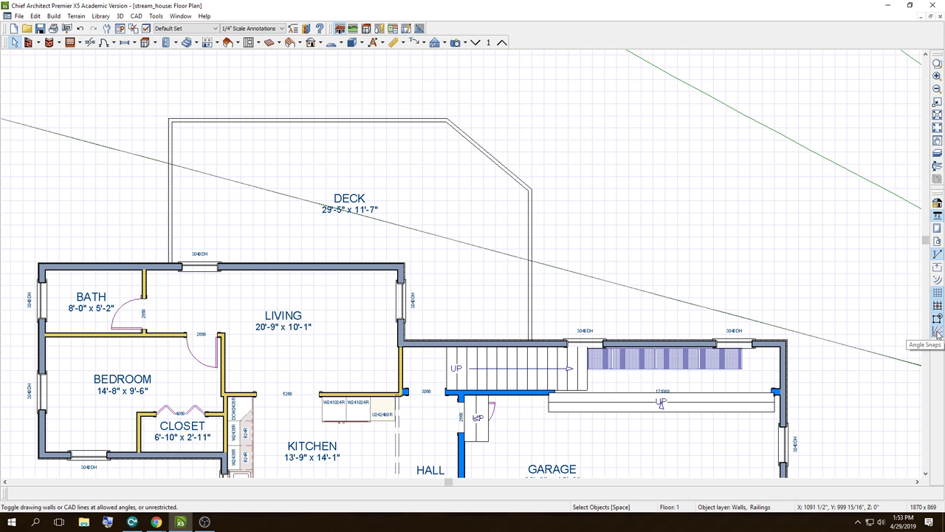
{"action": "left_click", "coordinate": [465, 45]}
{"action": "left_click", "coordinate": [488, 79]}
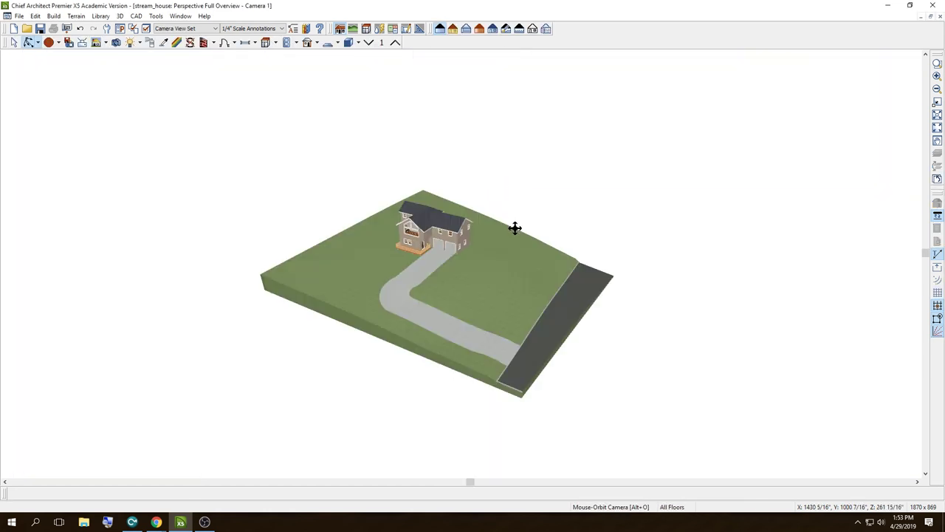
{"action": "left_click_drag", "start_coordinate": [512, 226], "coordinate": [469, 236]}
{"action": "scroll", "coordinate": [487, 311], "scroll_direction": "up", "scroll_amount": 3}
{"action": "scroll", "coordinate": [539, 318], "scroll_direction": "up", "scroll_amount": 3}
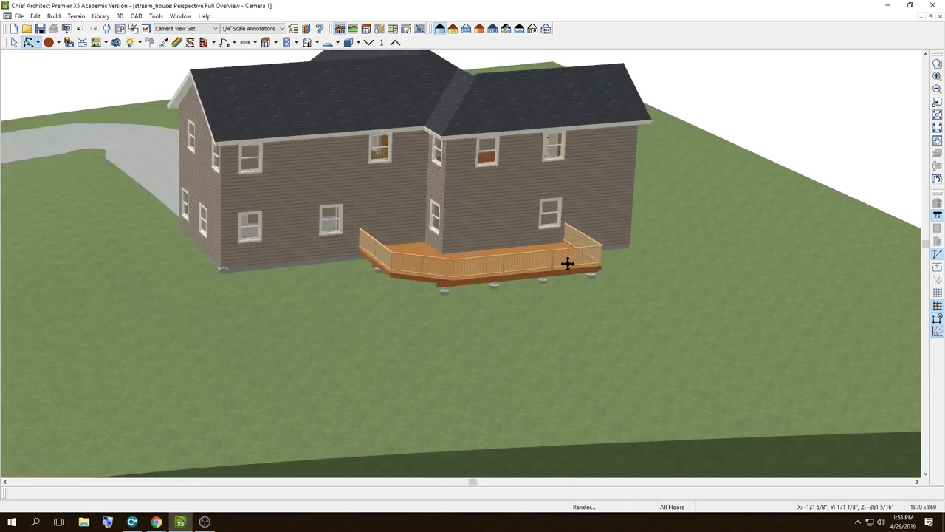
{"action": "scroll", "coordinate": [517, 258], "scroll_direction": "up", "scroll_amount": 2}
{"action": "scroll", "coordinate": [443, 255], "scroll_direction": "up", "scroll_amount": 2}
{"action": "mouse_move", "coordinate": [422, 254]}
{"action": "left_mouse_down"}
{"action": "mouse_move", "coordinate": [424, 228]}
{"action": "mouse_move", "coordinate": [439, 219]}
{"action": "mouse_move", "coordinate": [483, 217]}
{"action": "mouse_move", "coordinate": [512, 239]}
{"action": "mouse_move", "coordinate": [513, 294]}
{"action": "mouse_move", "coordinate": [430, 291]}
{"action": "mouse_move", "coordinate": [426, 256]}
{"action": "left_mouse_up"}
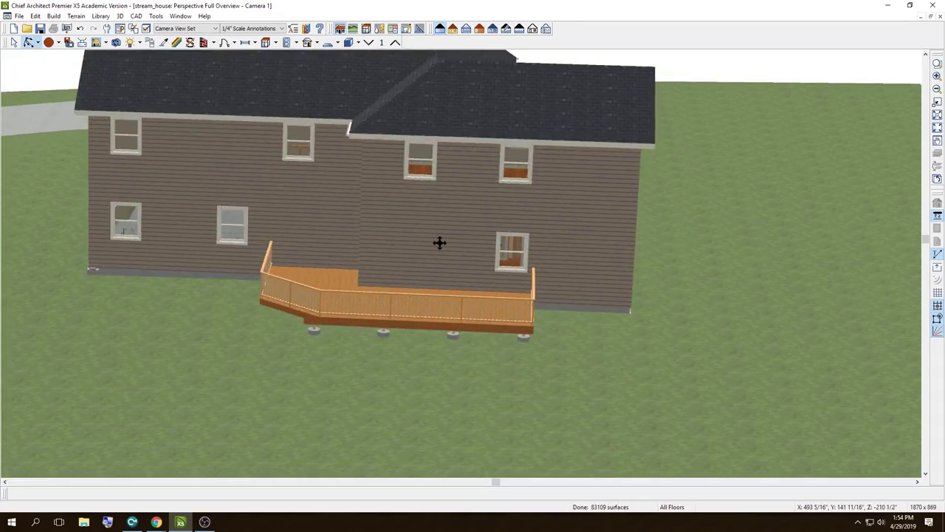
{"action": "left_click", "coordinate": [940, 17]}
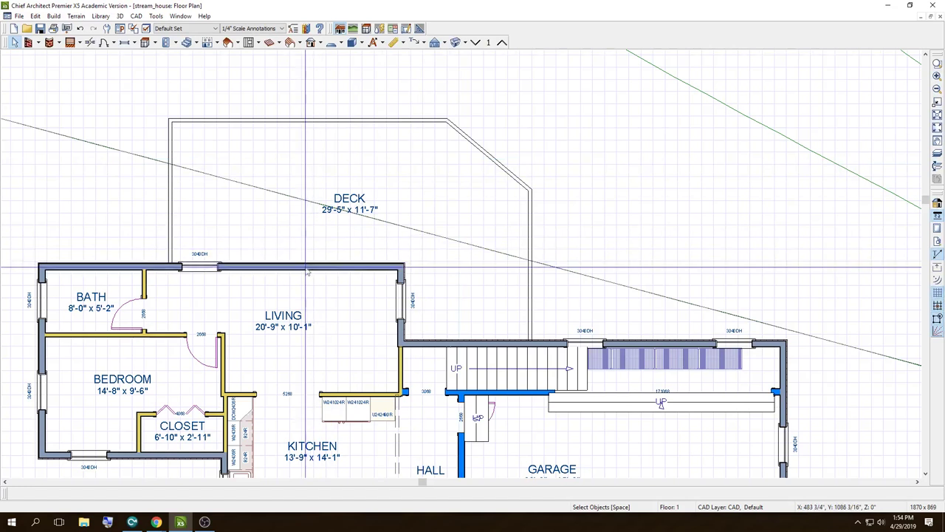
Step: Place a sliding door in the living room's rear wall facing the deck
{"action": "scroll", "coordinate": [300, 289], "scroll_direction": "up", "scroll_amount": 2}
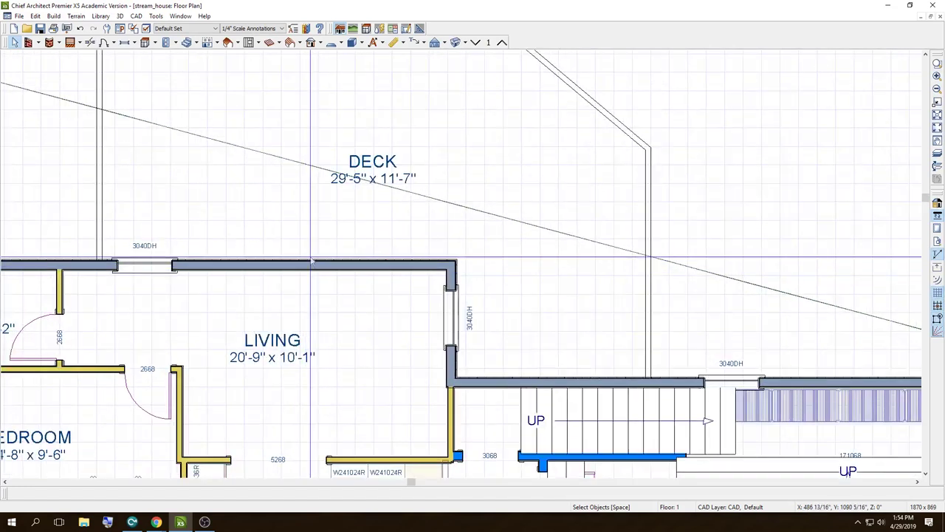
{"action": "left_click", "coordinate": [115, 45]}
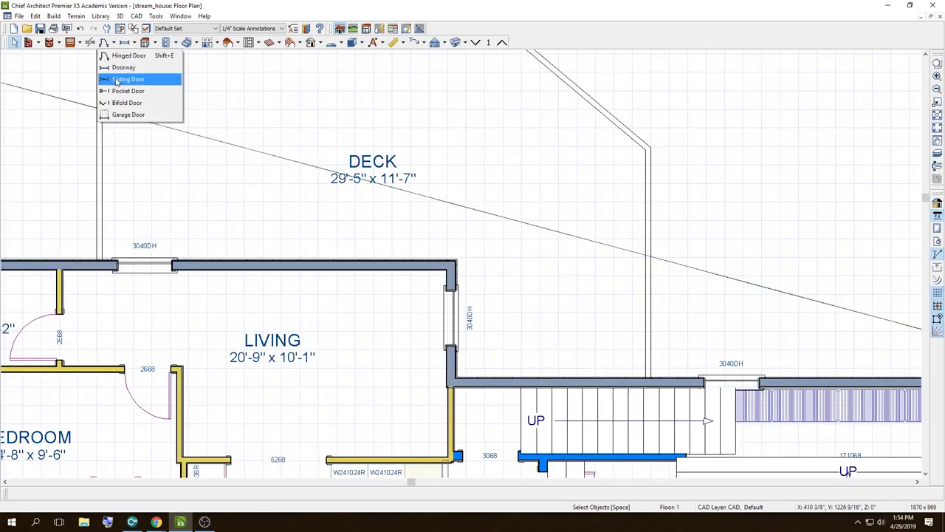
{"action": "left_click", "coordinate": [116, 79]}
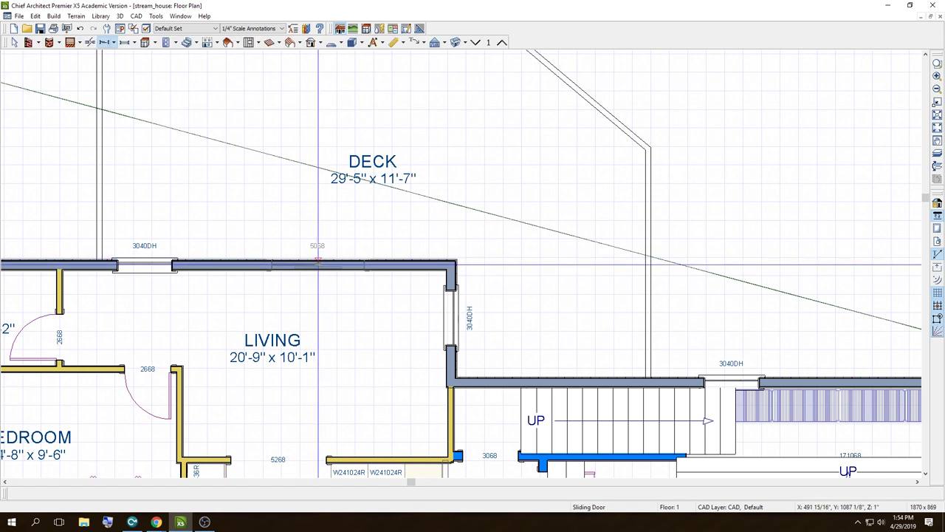
{"action": "left_click", "coordinate": [317, 262]}
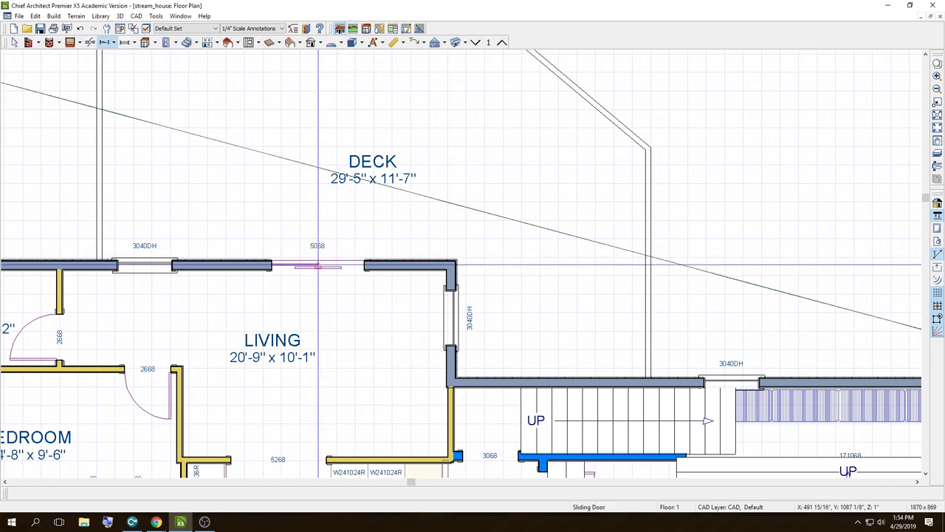
{"action": "left_click", "coordinate": [12, 43]}
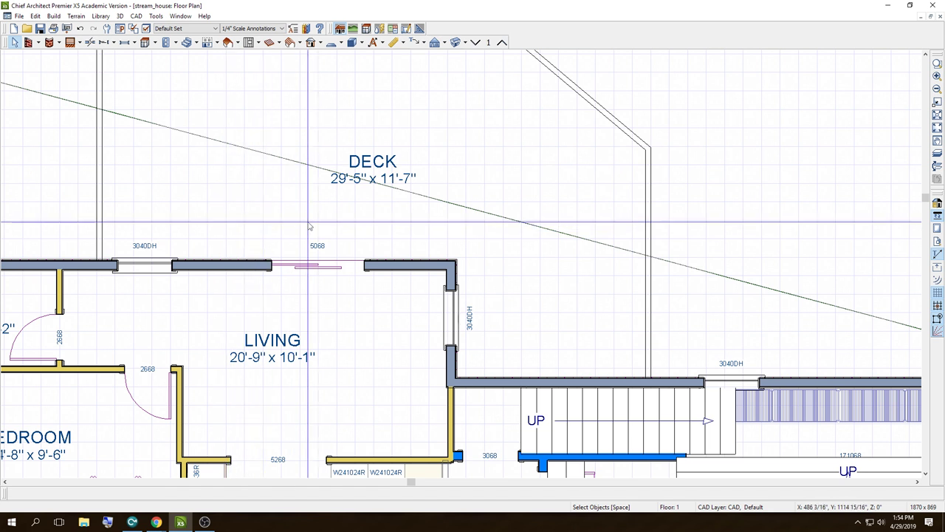
Step: Widen the sliding door from 5068 to an 8' (8068) unit and open the 3D Full Overview
{"action": "left_click", "coordinate": [318, 264]}
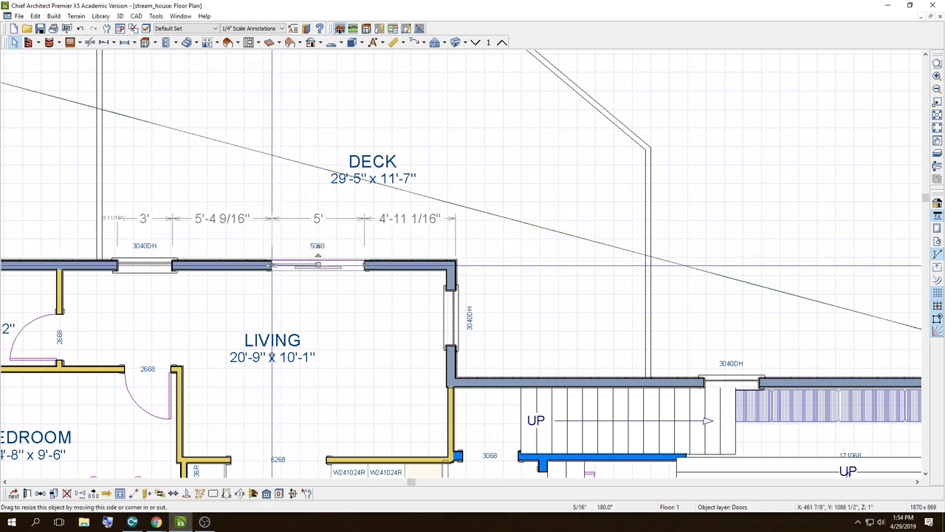
{"action": "left_click_drag", "start_coordinate": [272, 264], "coordinate": [217, 264]}
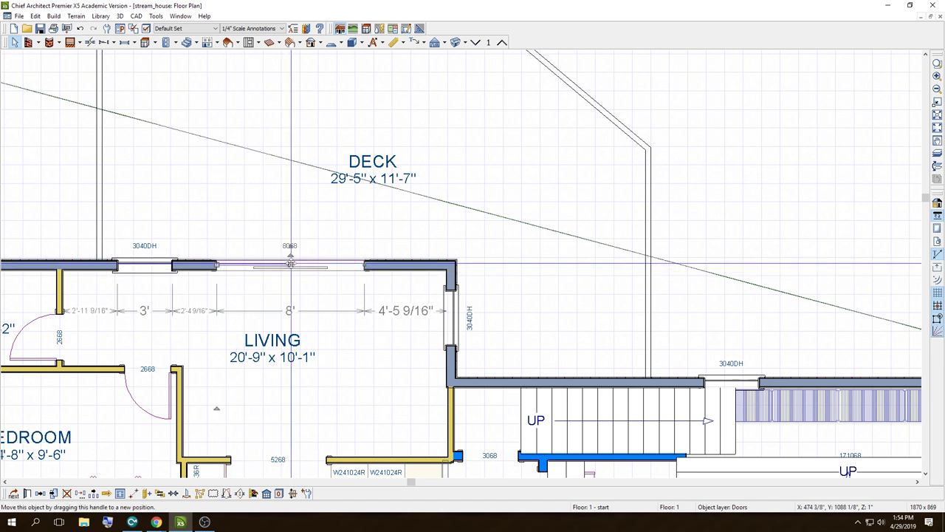
{"action": "left_click_drag", "start_coordinate": [290, 264], "coordinate": [304, 263]}
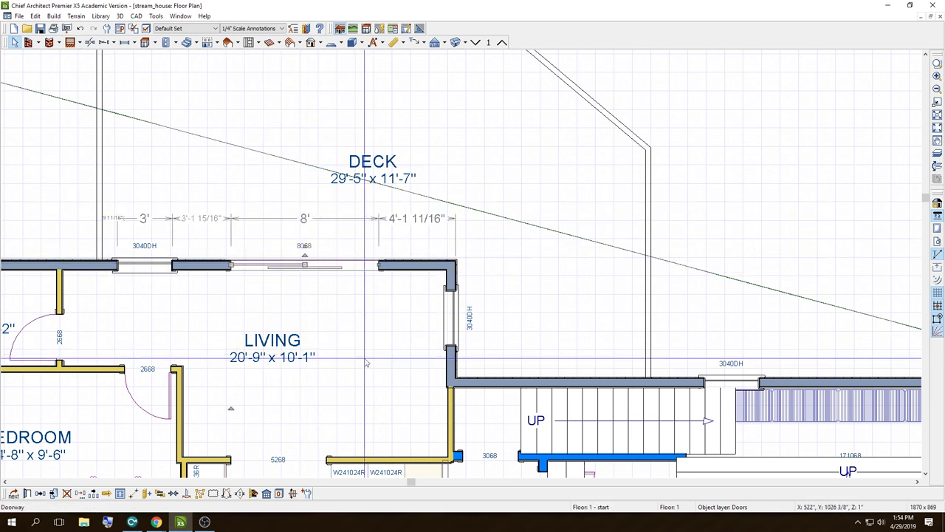
{"action": "left_click", "coordinate": [366, 362]}
{"action": "left_click", "coordinate": [455, 42]}
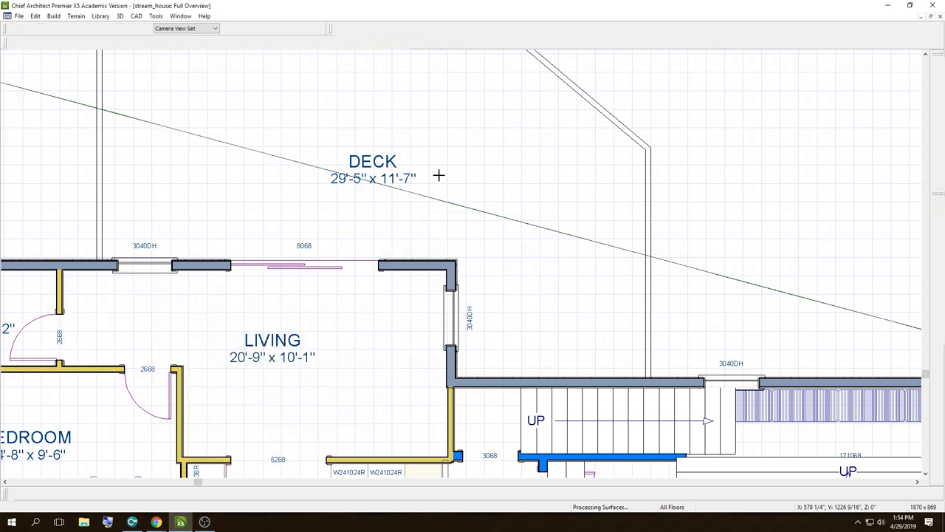
{"action": "left_click_drag", "start_coordinate": [214, 285], "coordinate": [155, 246]}
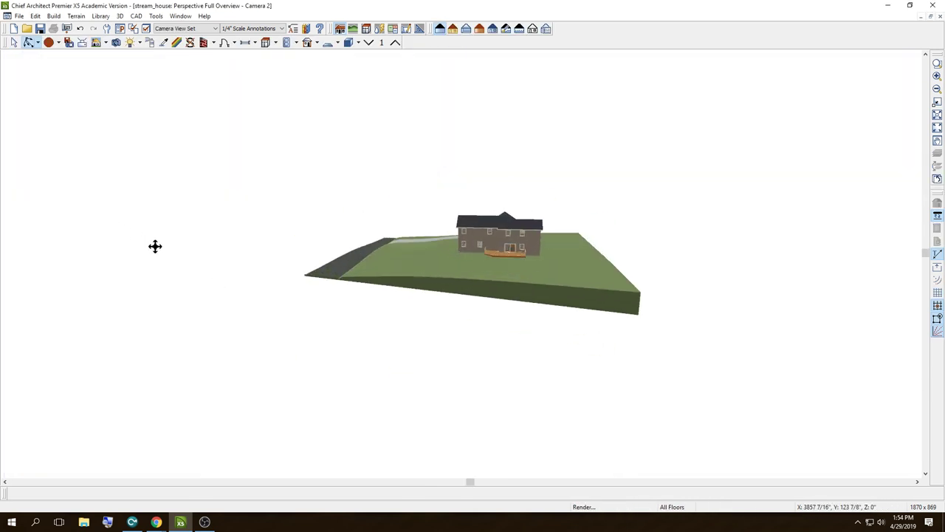
{"action": "scroll", "coordinate": [418, 244], "scroll_direction": "up", "scroll_amount": 3}
{"action": "scroll", "coordinate": [566, 247], "scroll_direction": "up", "scroll_amount": 4}
{"action": "scroll", "coordinate": [471, 251], "scroll_direction": "up", "scroll_amount": 3}
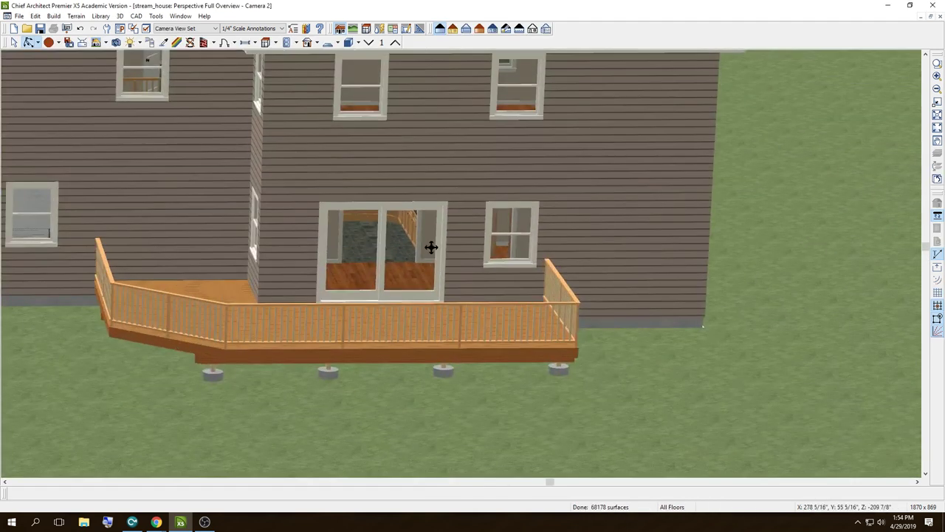
{"action": "scroll", "coordinate": [431, 247], "scroll_direction": "down", "scroll_amount": 3}
{"action": "scroll", "coordinate": [401, 239], "scroll_direction": "down", "scroll_amount": 3}
{"action": "scroll", "coordinate": [386, 232], "scroll_direction": "down", "scroll_amount": 1}
{"action": "scroll", "coordinate": [382, 238], "scroll_direction": "down", "scroll_amount": 2}
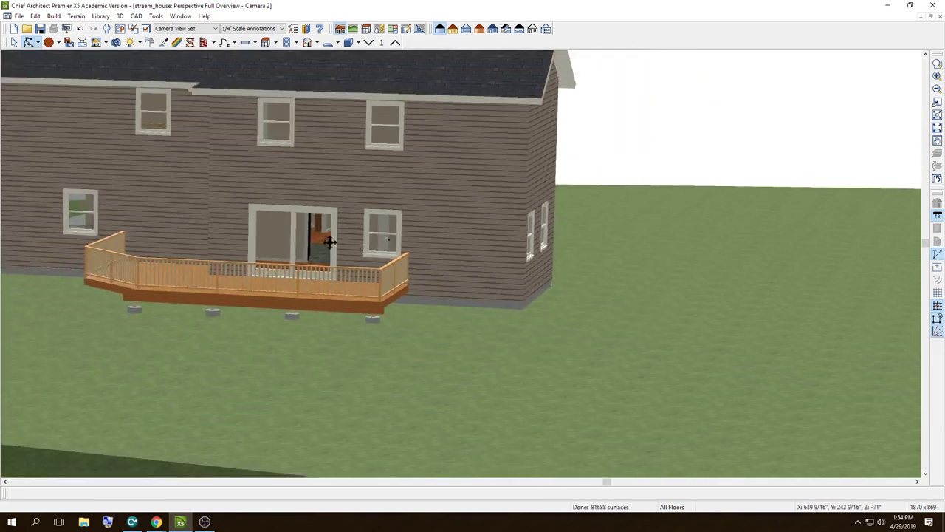
{"action": "scroll", "coordinate": [318, 247], "scroll_direction": "down", "scroll_amount": 3}
{"action": "scroll", "coordinate": [327, 251], "scroll_direction": "down", "scroll_amount": 1}
{"action": "mouse_move", "coordinate": [327, 251]}
{"action": "left_mouse_down"}
{"action": "mouse_move", "coordinate": [380, 264]}
{"action": "mouse_move", "coordinate": [401, 263]}
{"action": "mouse_move", "coordinate": [411, 249]}
{"action": "mouse_move", "coordinate": [226, 177]}
{"action": "mouse_move", "coordinate": [139, 404]}
{"action": "left_mouse_up"}
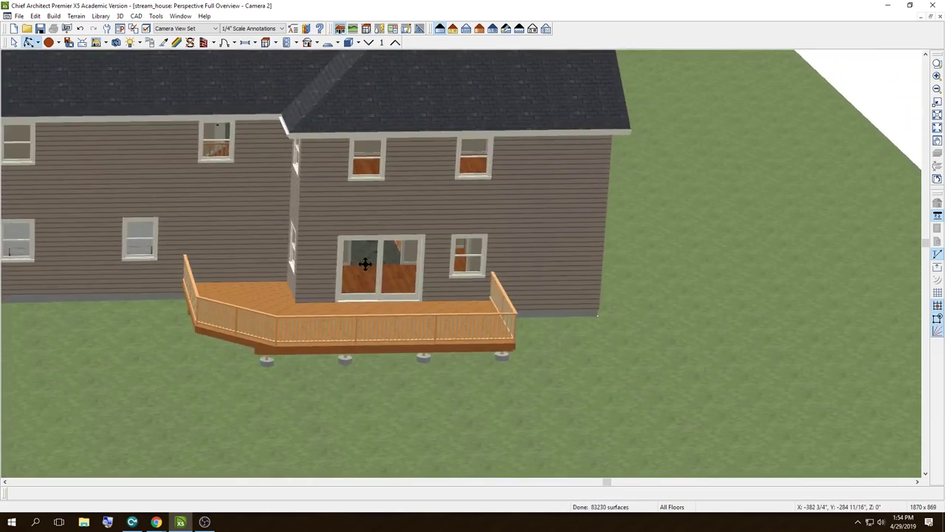
{"action": "scroll", "coordinate": [410, 250], "scroll_direction": "down", "scroll_amount": 2}
{"action": "scroll", "coordinate": [410, 251], "scroll_direction": "down", "scroll_amount": 5}
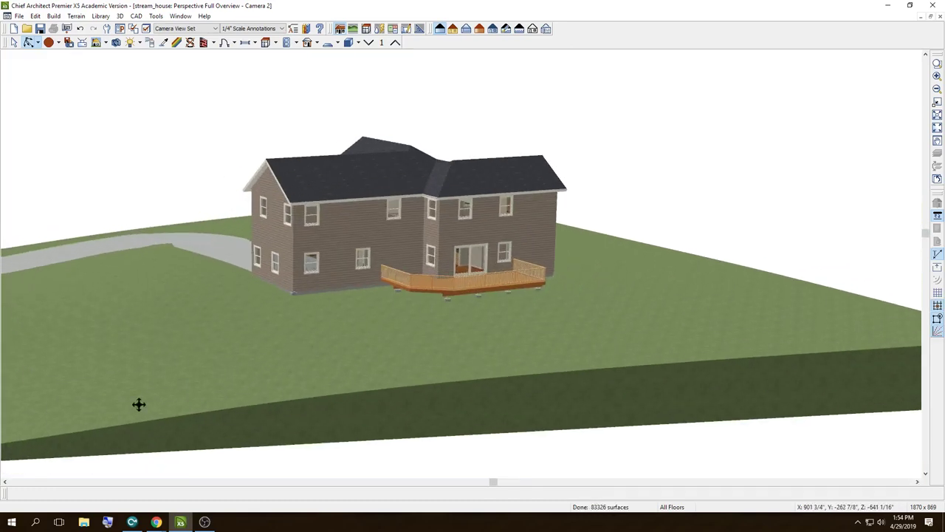
{"action": "left_click", "coordinate": [4, 525]}
{"action": "type", "text": "notep"}
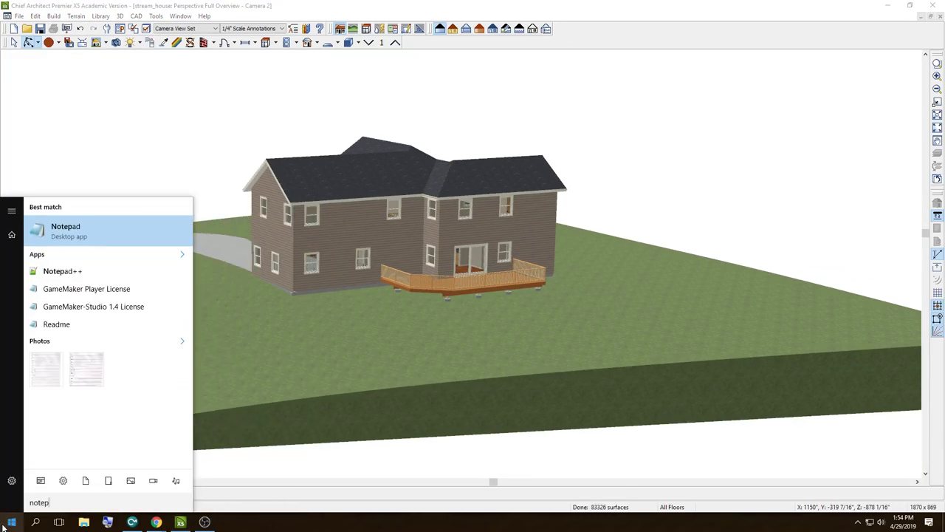
{"action": "key", "text": "Return"}
{"action": "type", "text": "One sec"}
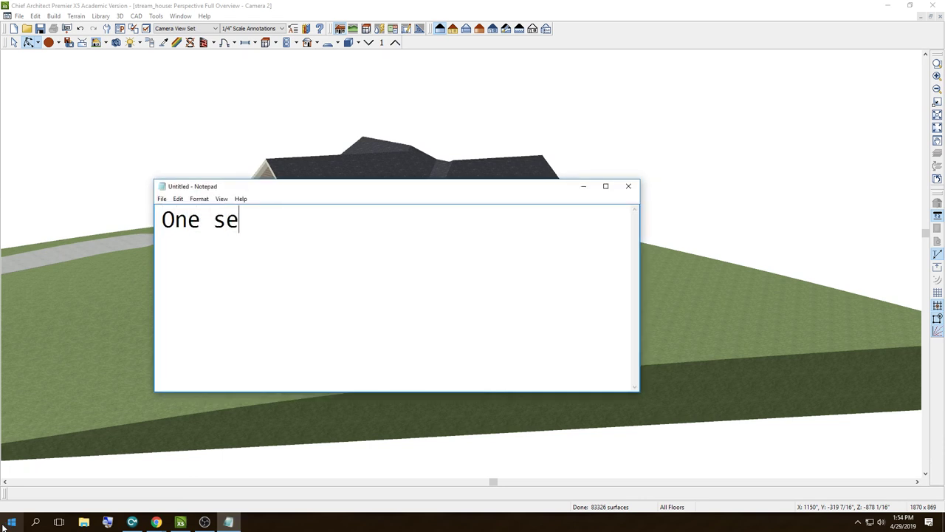
{"action": "type", "text": "ond....."}
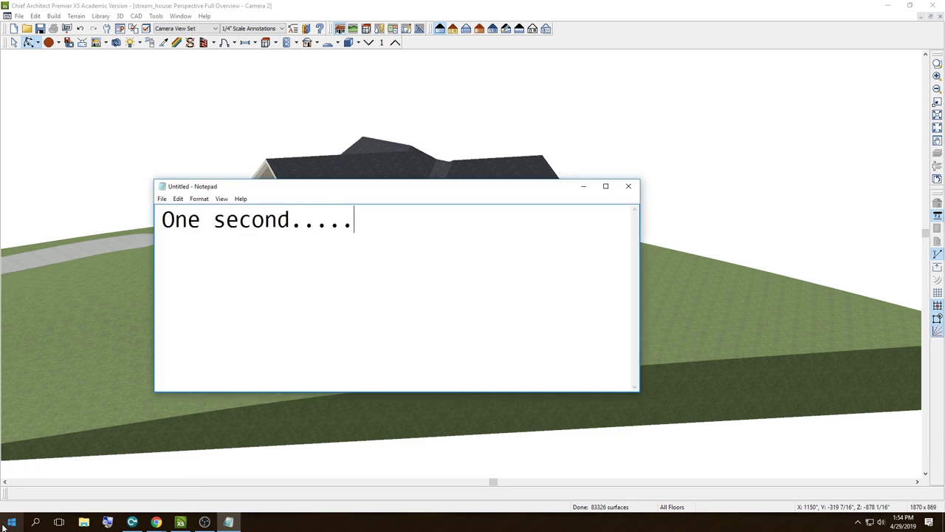
{"action": "type", "text": " please ho"}
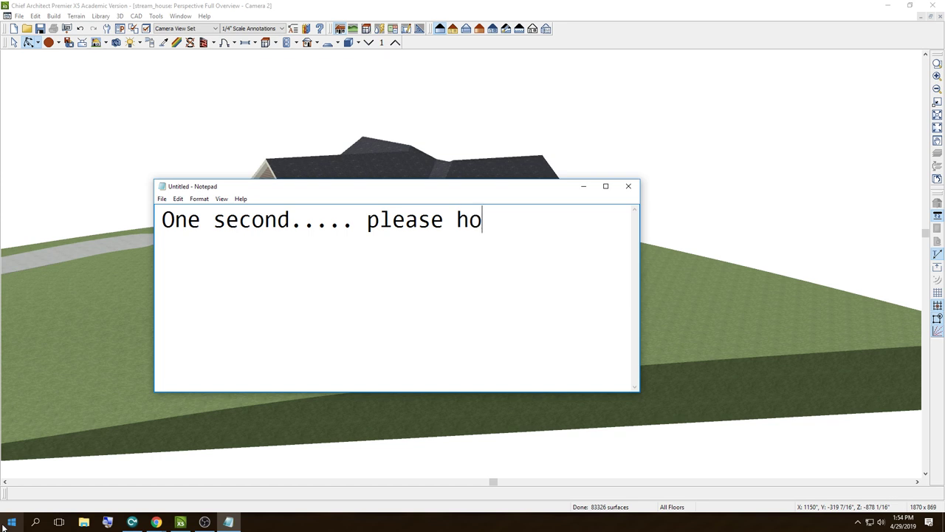
{"action": "type", "text": "le.."}
{"action": "type", "text": "hat was "}
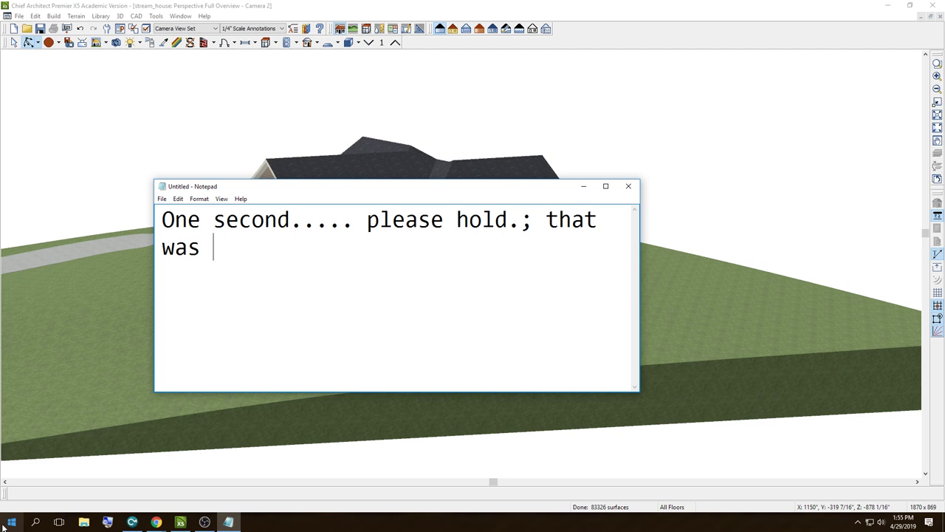
{"action": "type", "text": "Jerry ...."}
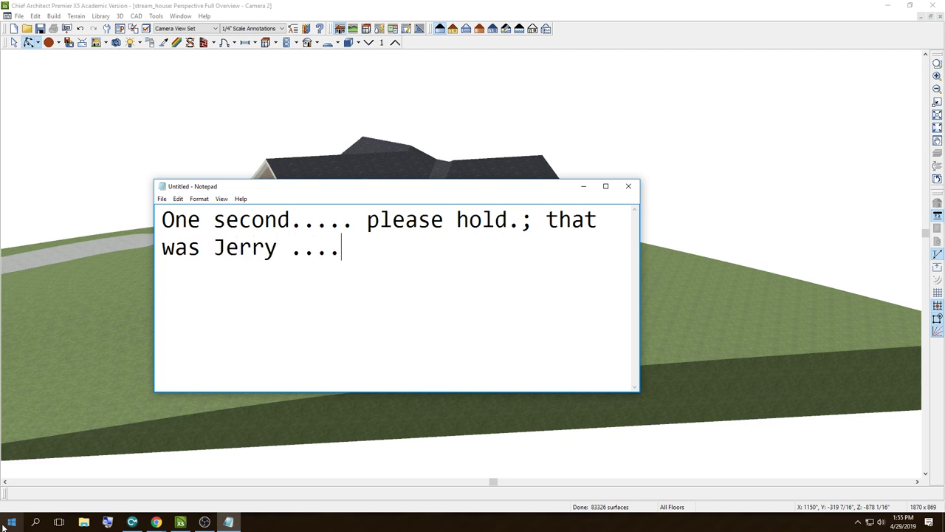
{"action": "key", "text": "BackSpace"}
{"action": "key", "text": "BackSpace"}
{"action": "key", "text": "BackSpace"}
{"action": "key", "text": "BackSpace"}
{"action": "key", "text": "BackSpace"}
{"action": "key", "text": "BackSpace"}
{"action": "key", "text": "BackSpace"}
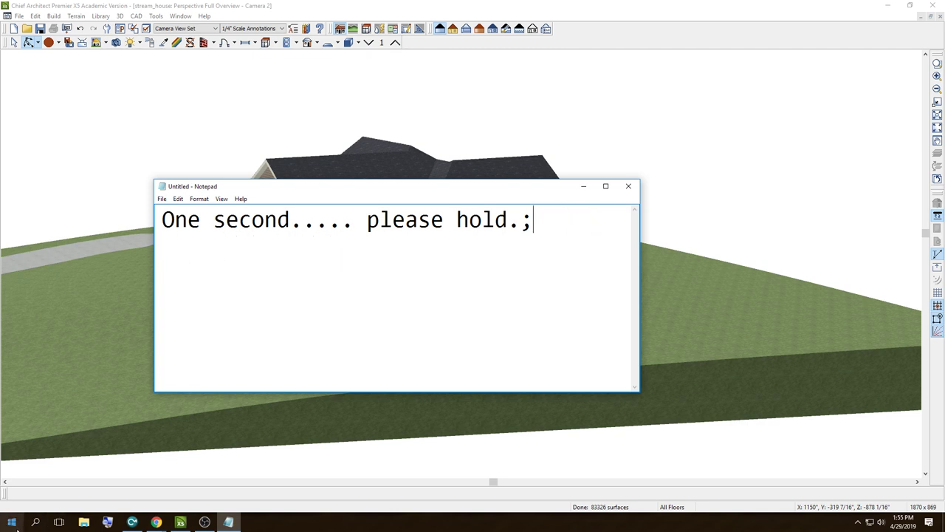
{"action": "key", "text": "BackSpace"}
{"action": "key", "text": "BackSpace"}
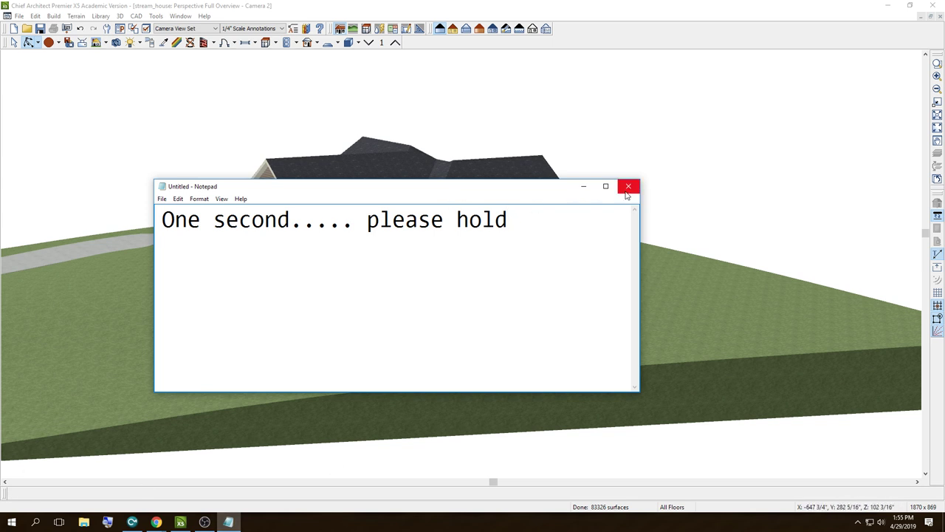
{"action": "left_click", "coordinate": [627, 187]}
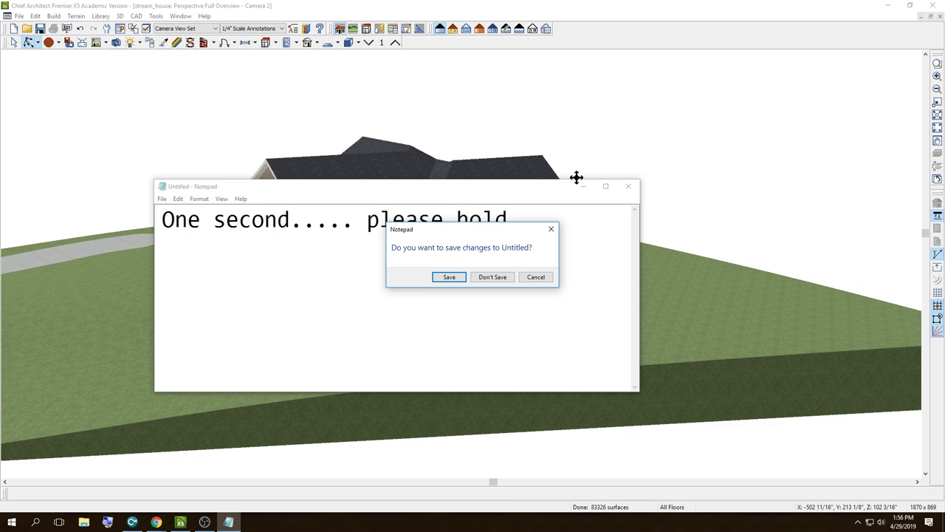
Step: Discard the note and orbit the camera to a level rear view of the deck
{"action": "left_click", "coordinate": [492, 277]}
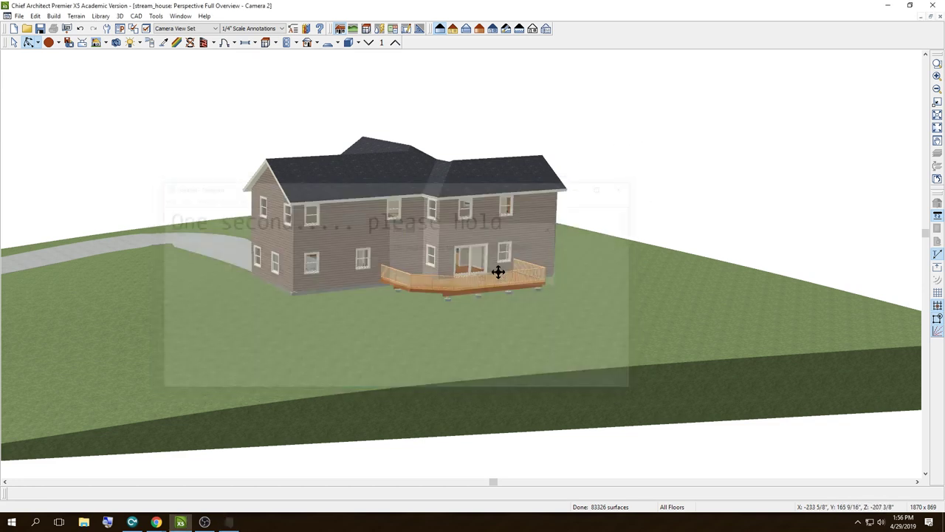
{"action": "mouse_move", "coordinate": [458, 281]}
{"action": "left_mouse_down"}
{"action": "mouse_move", "coordinate": [350, 256]}
{"action": "mouse_move", "coordinate": [429, 254]}
{"action": "mouse_move", "coordinate": [508, 268]}
{"action": "mouse_move", "coordinate": [454, 274]}
{"action": "mouse_move", "coordinate": [468, 236]}
{"action": "mouse_move", "coordinate": [394, 213]}
{"action": "mouse_move", "coordinate": [305, 232]}
{"action": "mouse_move", "coordinate": [322, 244]}
{"action": "mouse_move", "coordinate": [323, 332]}
{"action": "mouse_move", "coordinate": [416, 327]}
{"action": "mouse_move", "coordinate": [396, 336]}
{"action": "mouse_move", "coordinate": [310, 317]}
{"action": "mouse_move", "coordinate": [314, 327]}
{"action": "mouse_move", "coordinate": [378, 281]}
{"action": "mouse_move", "coordinate": [384, 303]}
{"action": "left_mouse_up"}
{"action": "scroll", "coordinate": [469, 236], "scroll_direction": "up", "scroll_amount": 3}
{"action": "scroll", "coordinate": [437, 236], "scroll_direction": "up", "scroll_amount": 1}
{"action": "scroll", "coordinate": [432, 222], "scroll_direction": "up", "scroll_amount": 2}
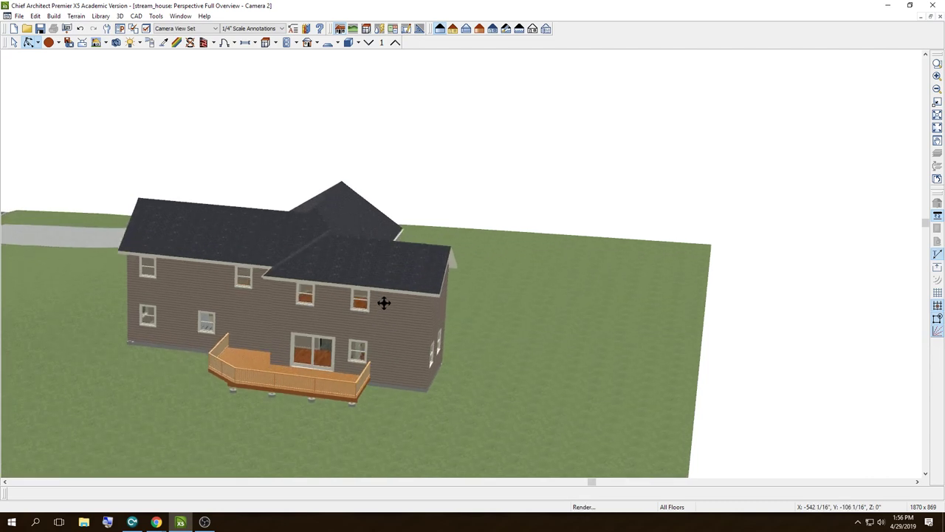
Step: Close the Camera 2 window and zoom out to the whole floor plan
{"action": "left_click", "coordinate": [931, 15]}
{"action": "scroll", "coordinate": [311, 327], "scroll_direction": "down", "scroll_amount": 3}
{"action": "scroll", "coordinate": [310, 328], "scroll_direction": "down", "scroll_amount": 2}
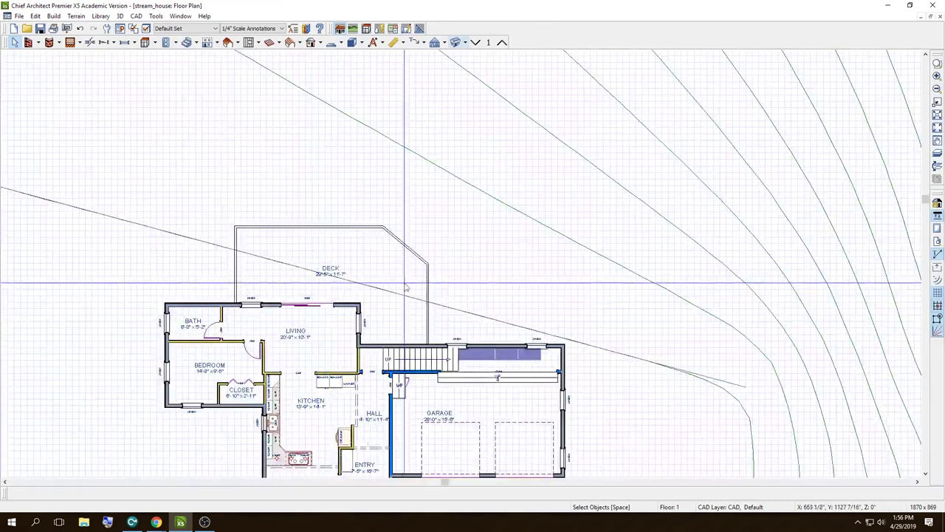
Step: Draw a short straight stair, marked UP, off the deck's clipped corner, redoing a misplaced first attempt
{"action": "left_click", "coordinate": [80, 45]}
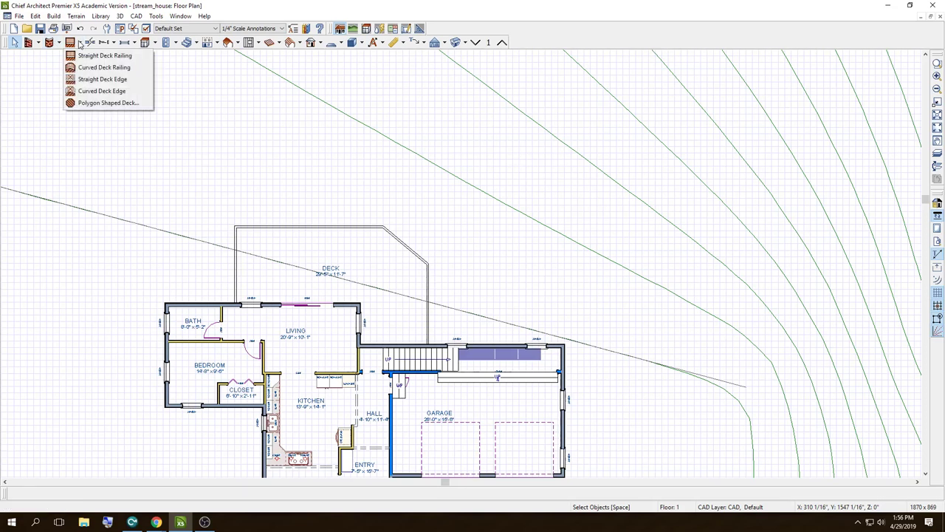
{"action": "left_click", "coordinate": [194, 44]}
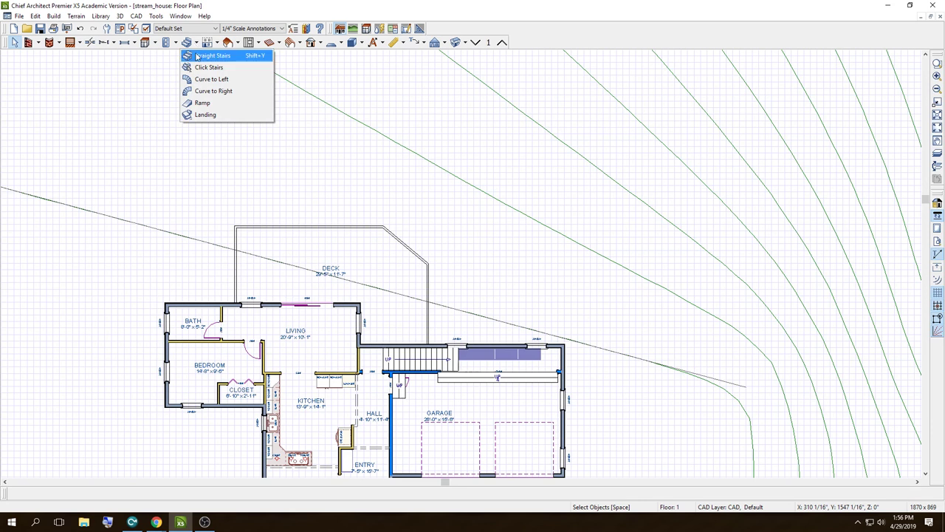
{"action": "left_click", "coordinate": [197, 56]}
{"action": "left_click_drag", "start_coordinate": [404, 245], "coordinate": [438, 224]}
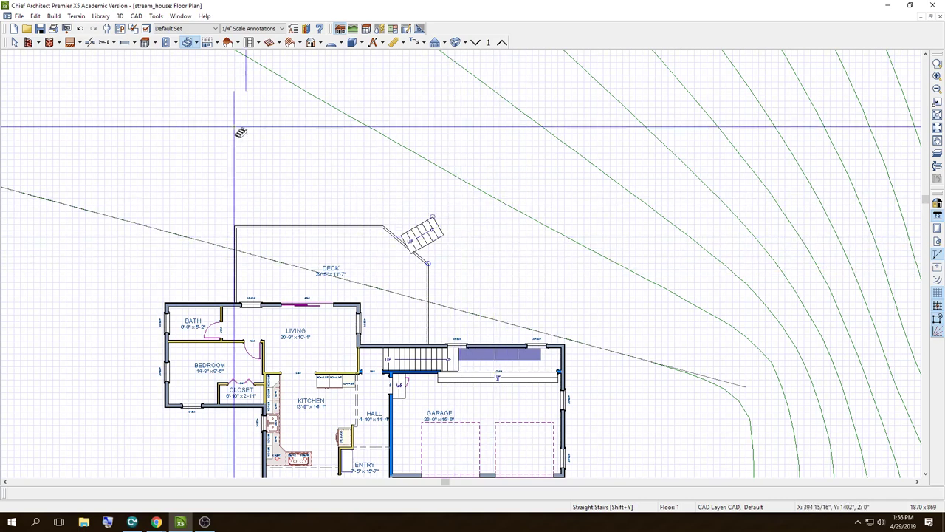
{"action": "left_click", "coordinate": [34, 15]}
{"action": "left_click", "coordinate": [389, 334]}
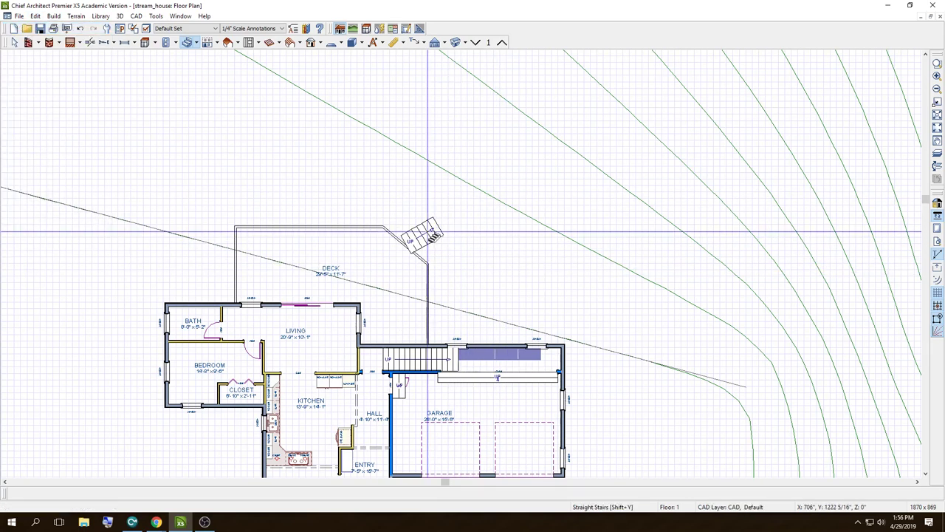
{"action": "key", "text": "ctrl+z"}
{"action": "left_click_drag", "start_coordinate": [428, 224], "coordinate": [409, 245]}
{"action": "scroll", "coordinate": [409, 242], "scroll_direction": "up", "scroll_amount": 1}
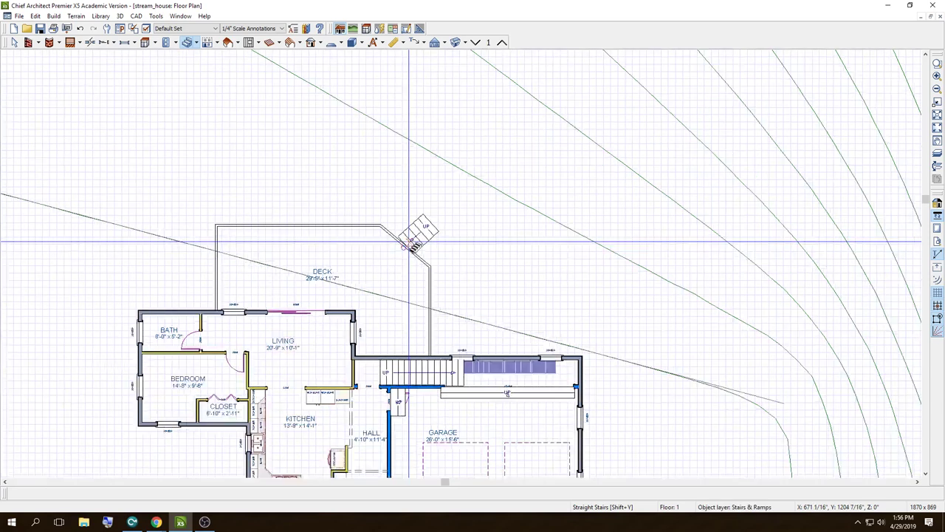
{"action": "scroll", "coordinate": [409, 242], "scroll_direction": "up", "scroll_amount": 2}
{"action": "scroll", "coordinate": [399, 222], "scroll_direction": "up", "scroll_amount": 1}
{"action": "left_click", "coordinate": [14, 45]}
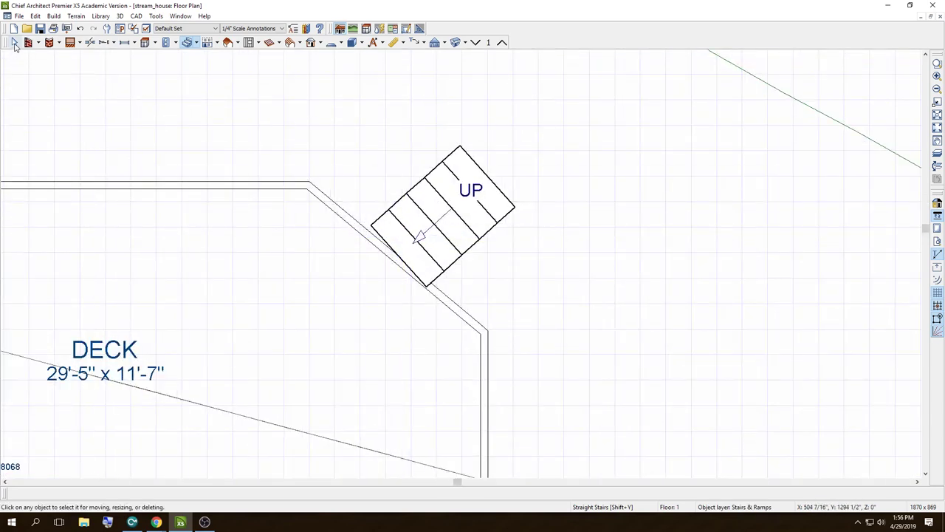
Step: Rotate the new UP stair parallel to the clipped deck edge and widen it to about 8'
{"action": "left_click", "coordinate": [458, 221]}
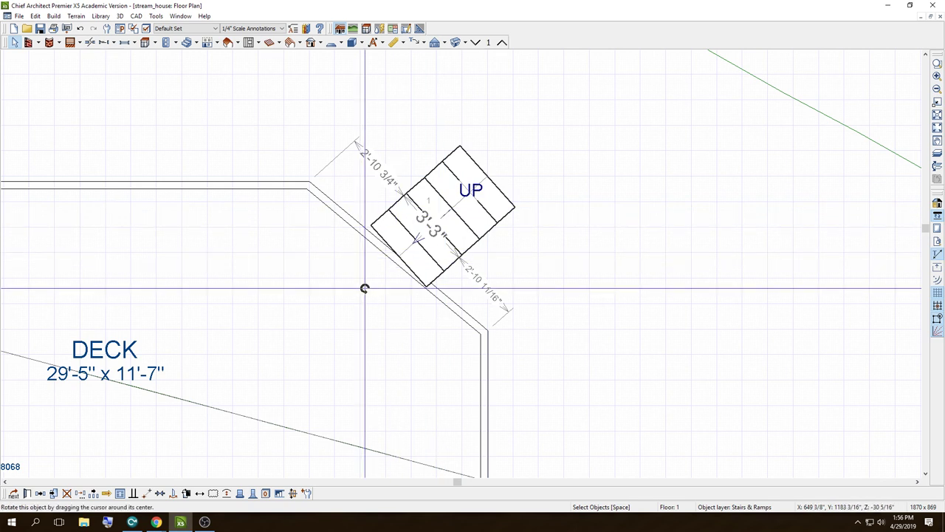
{"action": "left_click_drag", "start_coordinate": [364, 288], "coordinate": [372, 299]}
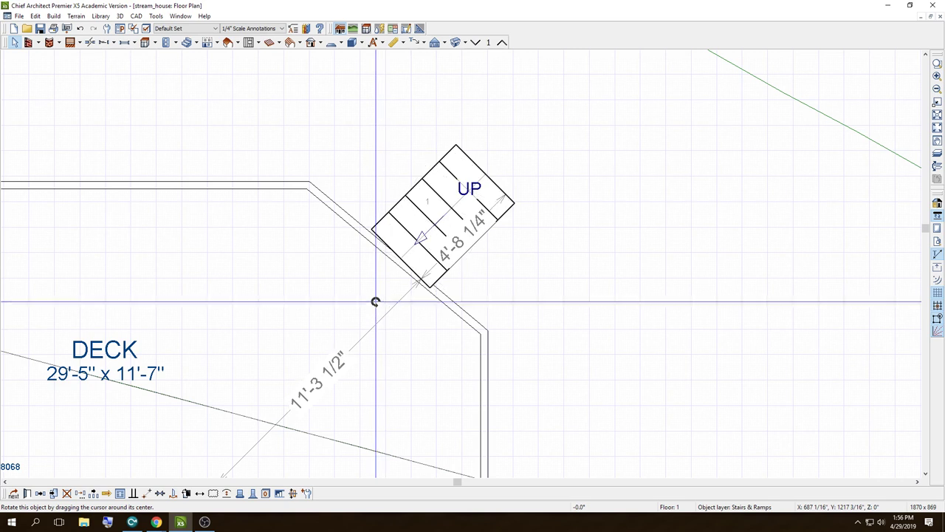
{"action": "mouse_move", "coordinate": [377, 303]}
{"action": "left_mouse_down"}
{"action": "mouse_move", "coordinate": [396, 307]}
{"action": "mouse_move", "coordinate": [379, 291]}
{"action": "left_mouse_up"}
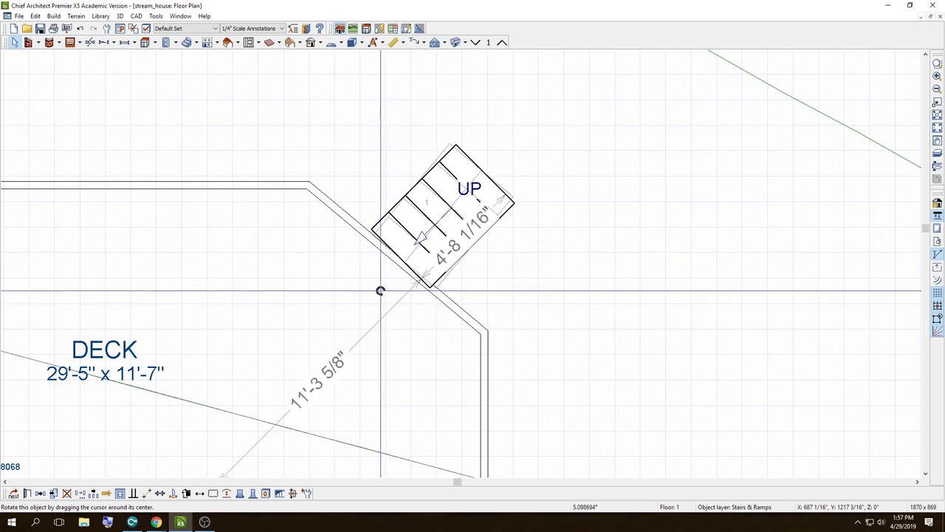
{"action": "left_click_drag", "start_coordinate": [380, 291], "coordinate": [376, 288]}
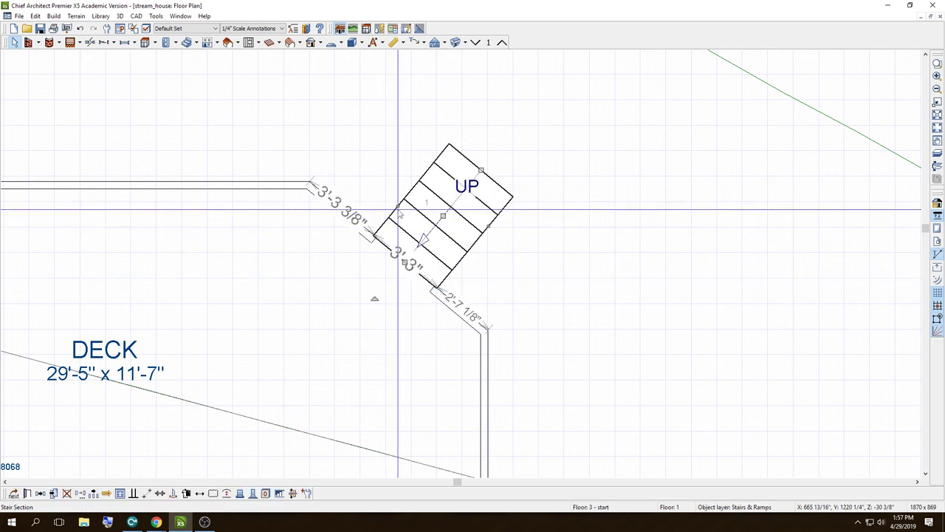
{"action": "left_click_drag", "start_coordinate": [400, 207], "coordinate": [350, 167]}
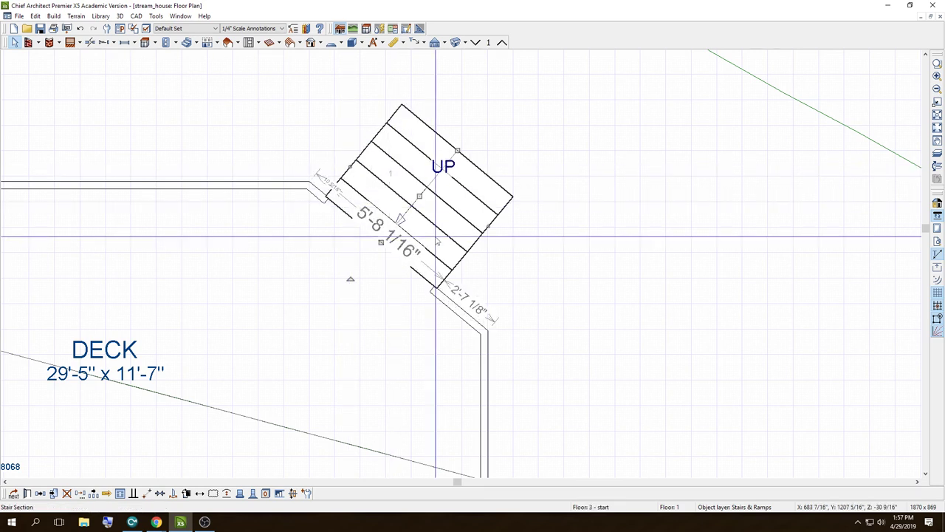
{"action": "left_click_drag", "start_coordinate": [491, 231], "coordinate": [528, 272]}
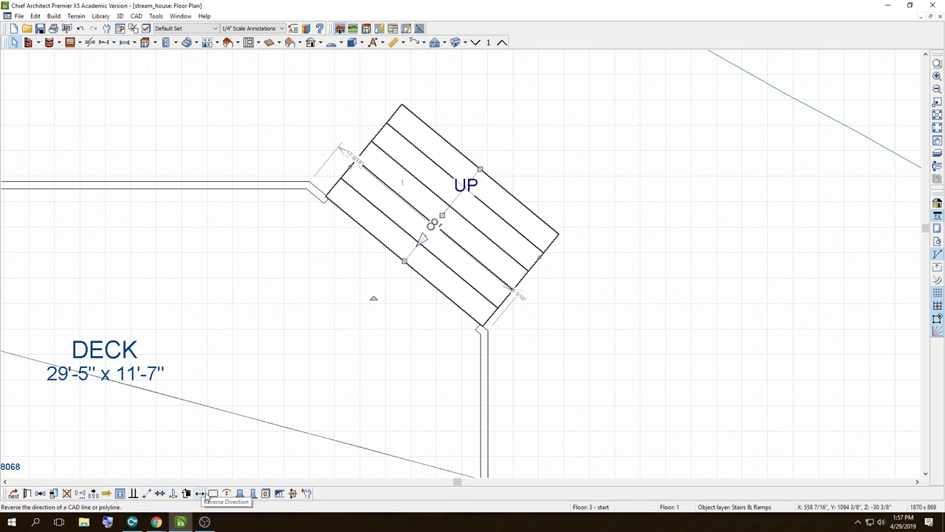
Step: Centre the side steps on the angled deck corner railing with Center Object
{"action": "left_click", "coordinate": [40, 494]}
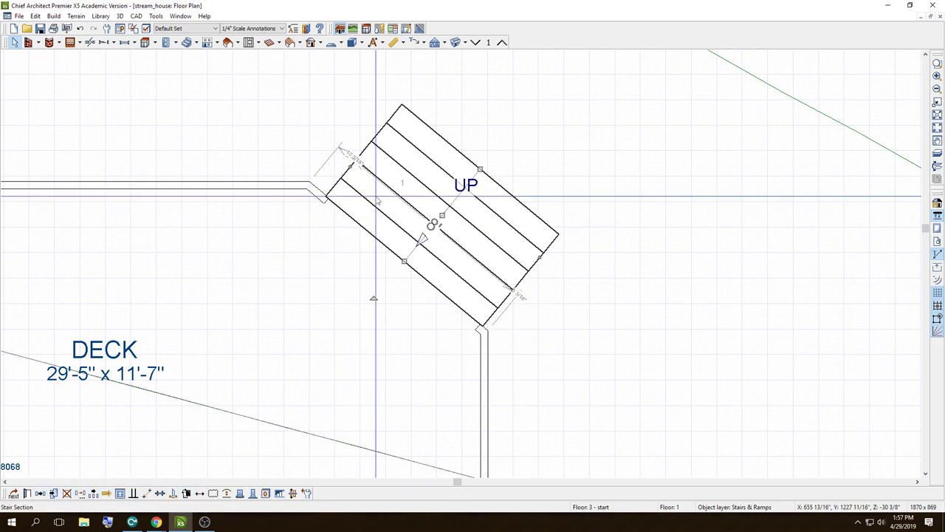
{"action": "left_click", "coordinate": [310, 185]}
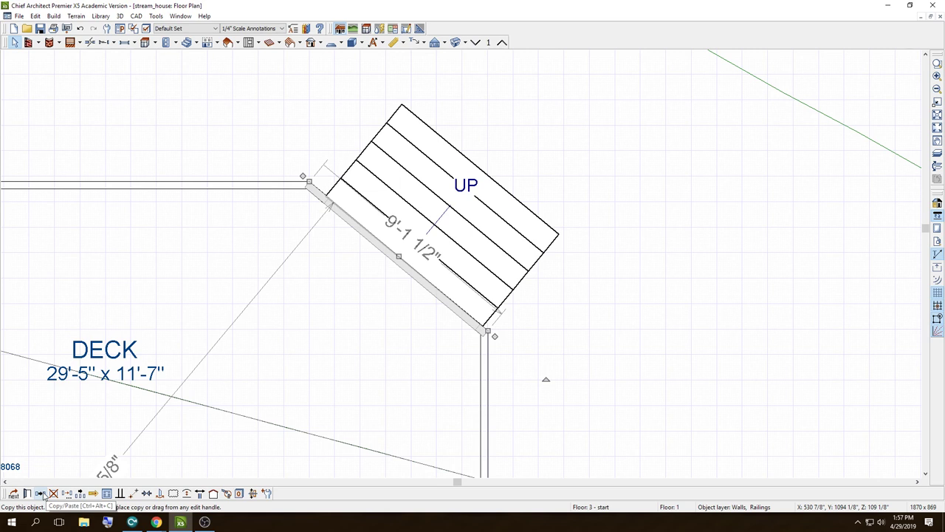
{"action": "left_click", "coordinate": [152, 495]}
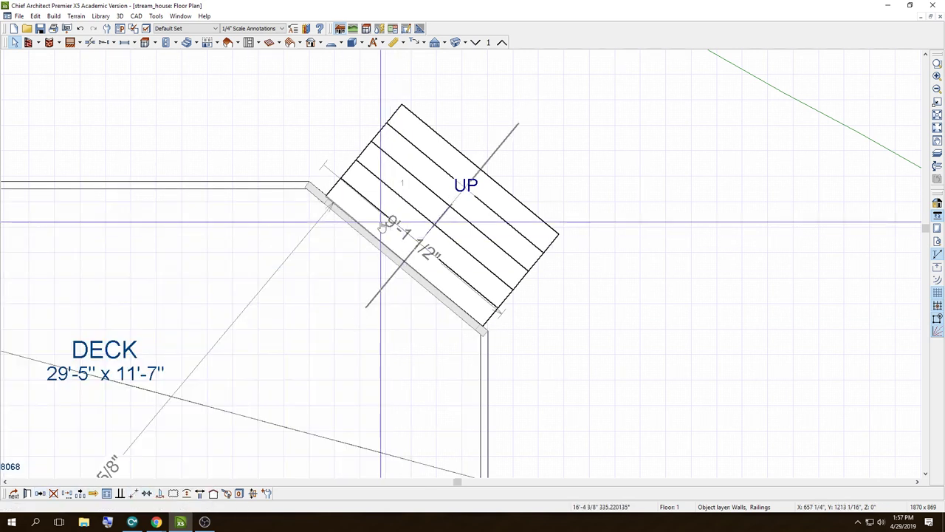
{"action": "left_click", "coordinate": [375, 249]}
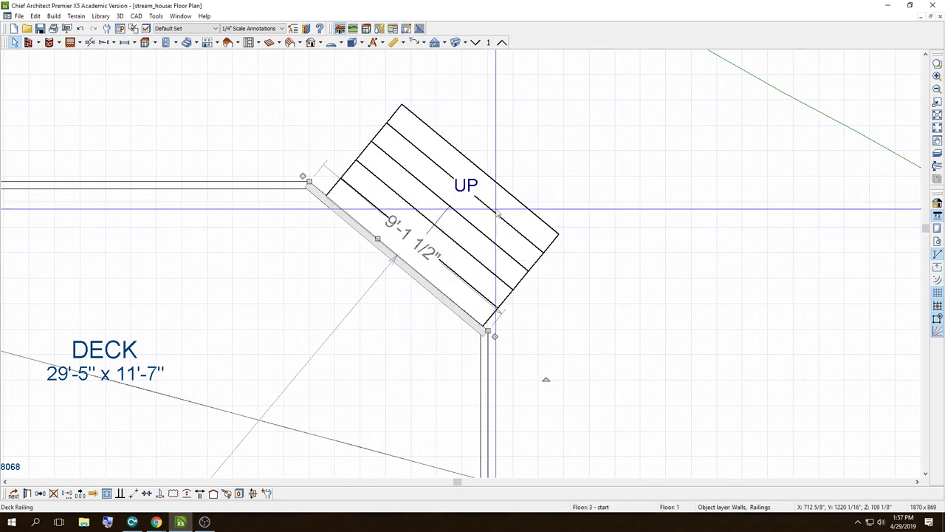
{"action": "left_click", "coordinate": [506, 259]}
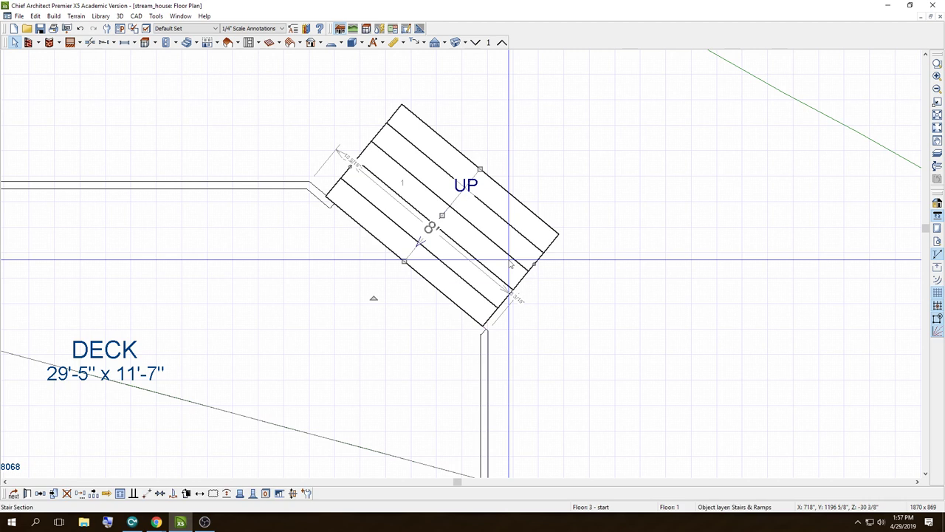
{"action": "left_click", "coordinate": [534, 338]}
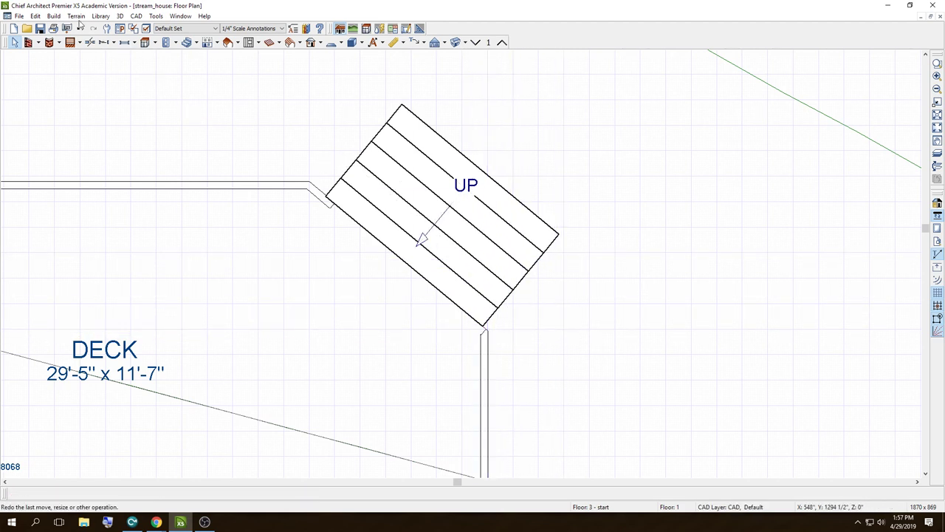
{"action": "left_click", "coordinate": [35, 17]}
{"action": "left_click", "coordinate": [35, 16]}
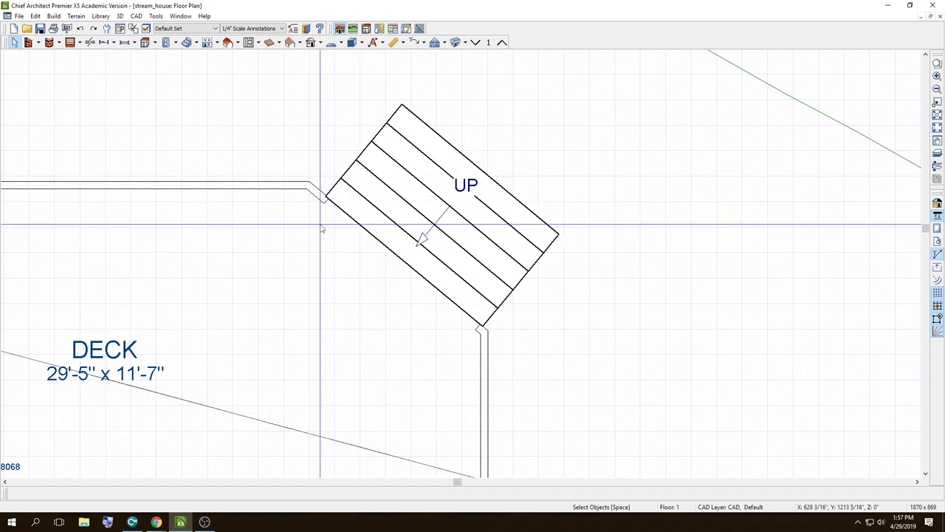
{"action": "left_click", "coordinate": [353, 194]}
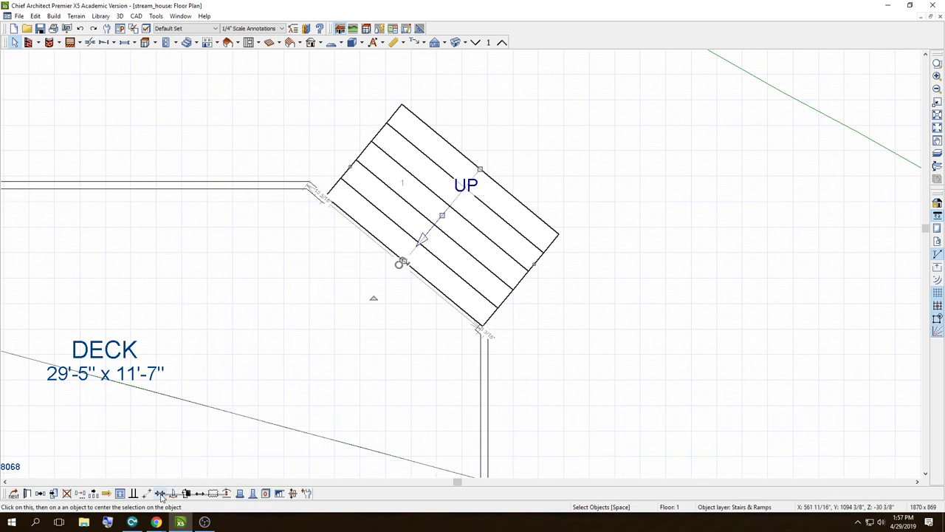
{"action": "left_click", "coordinate": [185, 492]}
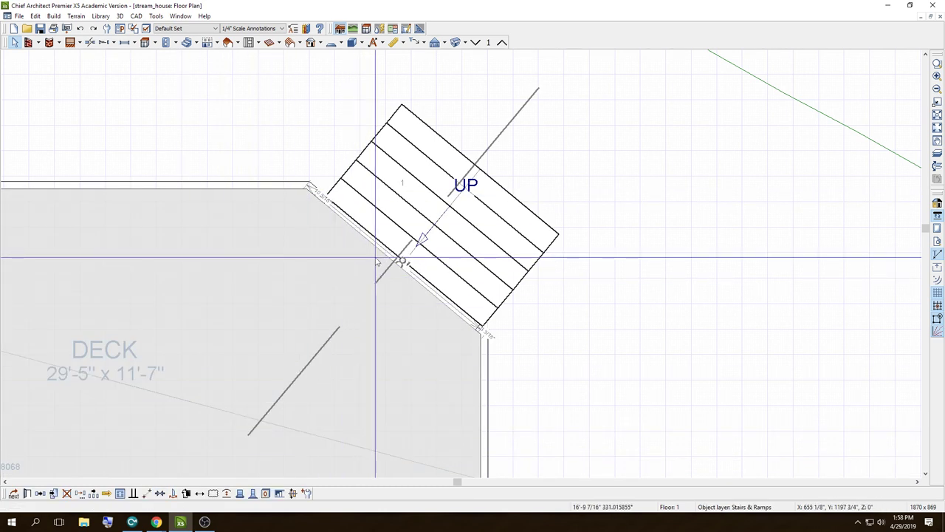
{"action": "left_click", "coordinate": [376, 260]}
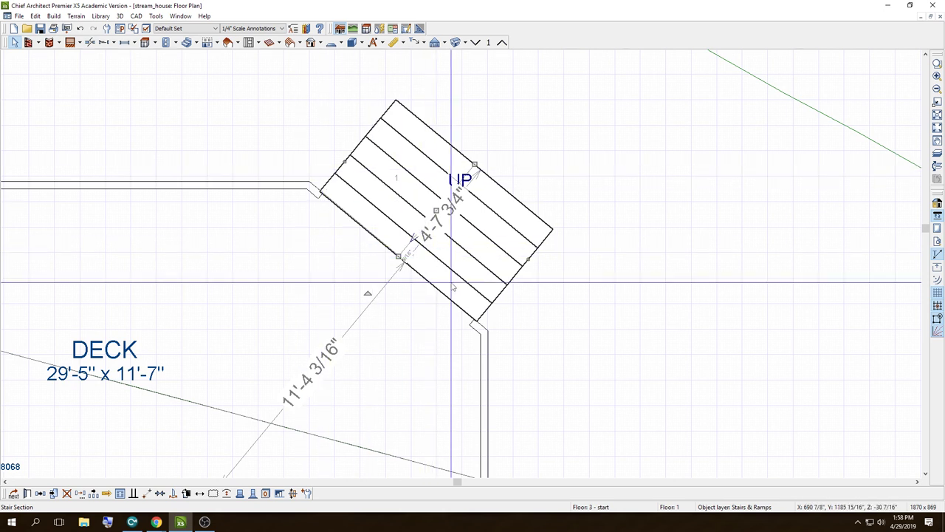
{"action": "left_click", "coordinate": [539, 146]}
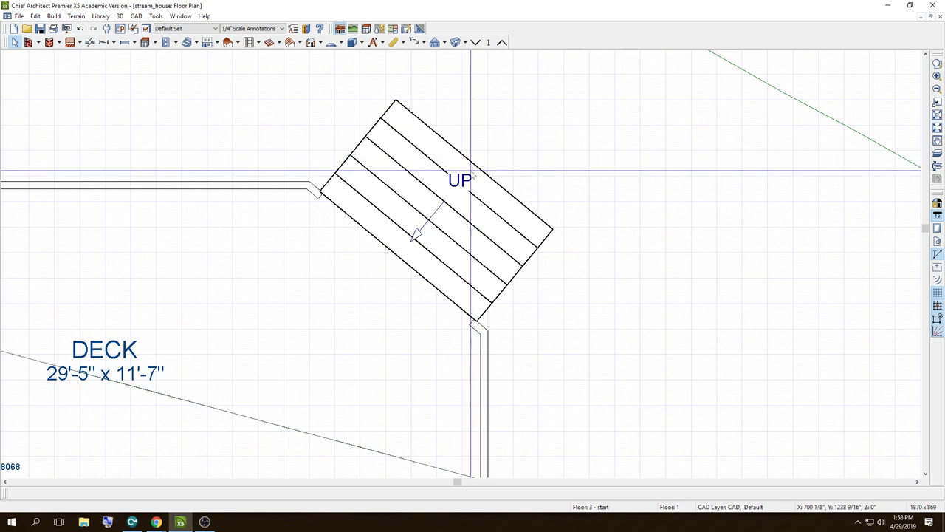
Step: Narrow the steps by pulling their upper side inward, shortening the run to about 3'
{"action": "left_click", "coordinate": [476, 168]}
{"action": "left_click_drag", "start_coordinate": [477, 166], "coordinate": [447, 198]}
{"action": "left_click", "coordinate": [522, 185]}
{"action": "scroll", "coordinate": [522, 186], "scroll_direction": "down", "scroll_amount": 2}
{"action": "scroll", "coordinate": [480, 174], "scroll_direction": "down", "scroll_amount": 2}
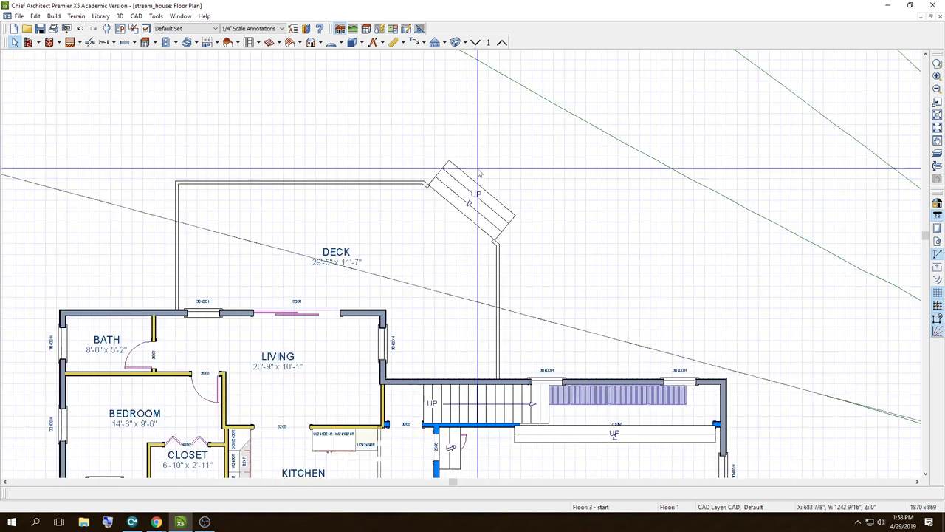
Step: Frame the rear deck and its three-tread corner steps in a Perspective Full Overview
{"action": "left_click", "coordinate": [462, 43]}
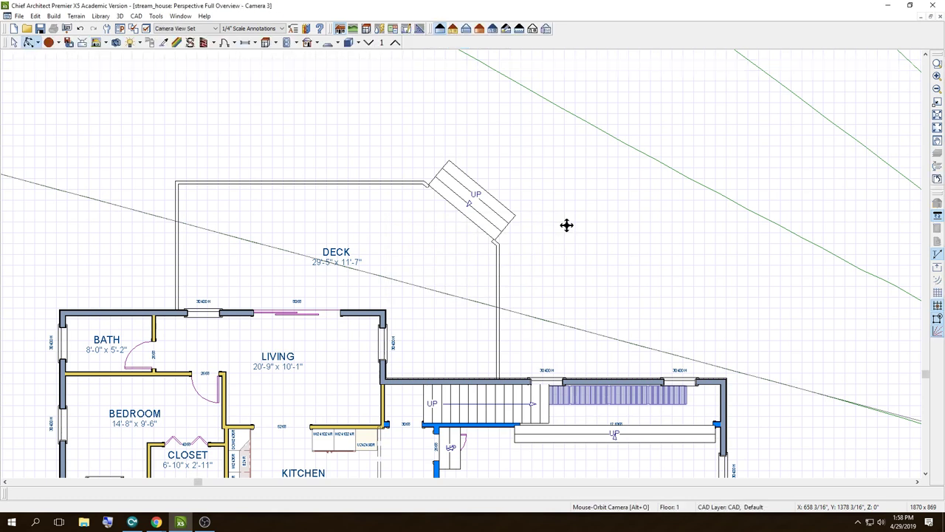
{"action": "mouse_move", "coordinate": [563, 271]}
{"action": "left_mouse_down"}
{"action": "mouse_move", "coordinate": [534, 293]}
{"action": "mouse_move", "coordinate": [363, 288]}
{"action": "mouse_move", "coordinate": [422, 240]}
{"action": "mouse_move", "coordinate": [517, 238]}
{"action": "left_mouse_up"}
{"action": "scroll", "coordinate": [517, 237], "scroll_direction": "up", "scroll_amount": 2}
{"action": "scroll", "coordinate": [513, 249], "scroll_direction": "up", "scroll_amount": 2}
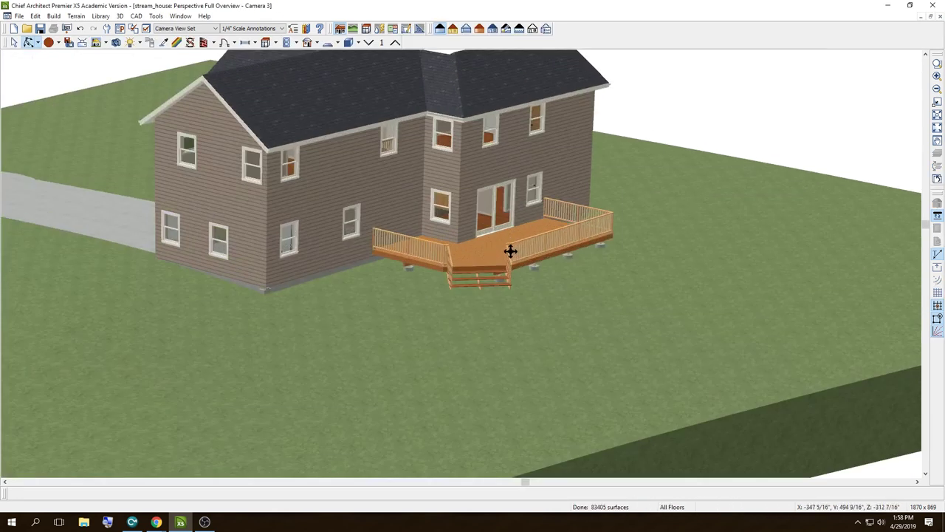
{"action": "scroll", "coordinate": [513, 251], "scroll_direction": "up", "scroll_amount": 2}
{"action": "scroll", "coordinate": [517, 257], "scroll_direction": "up", "scroll_amount": 2}
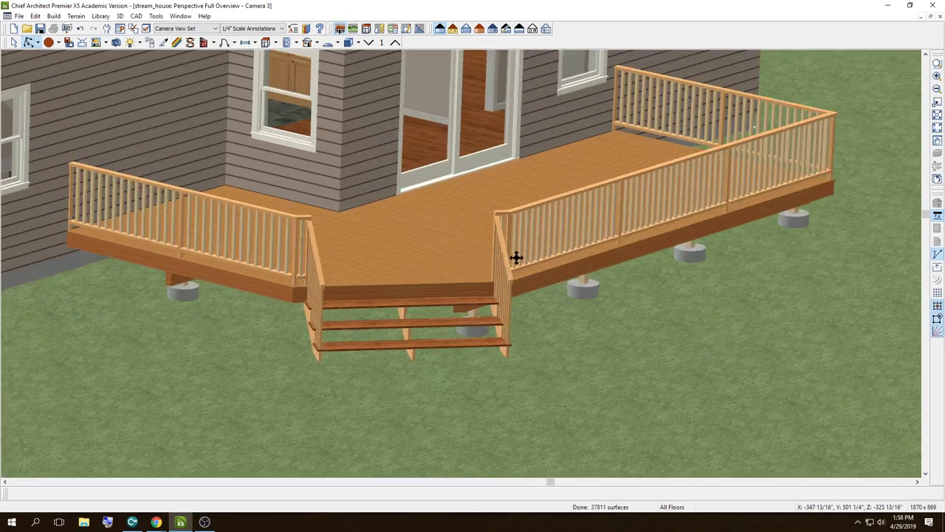
{"action": "scroll", "coordinate": [524, 232], "scroll_direction": "down", "scroll_amount": 2}
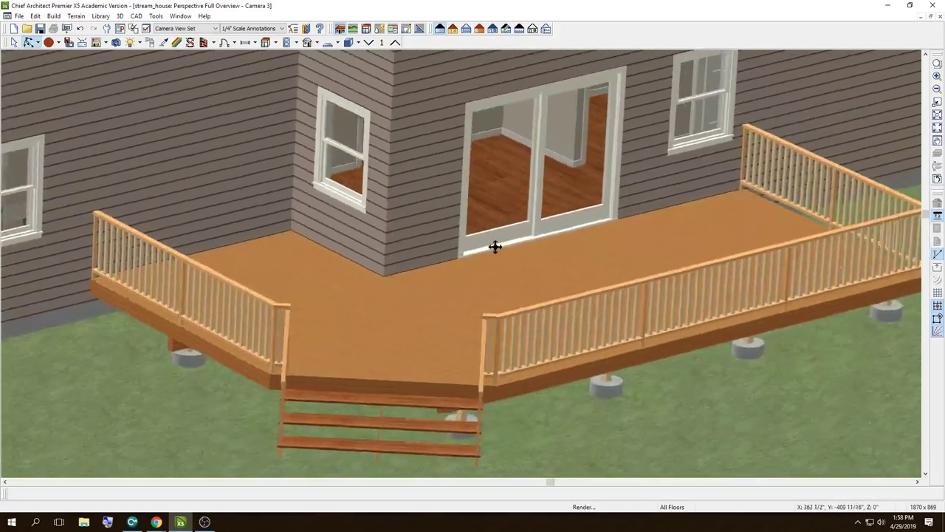
{"action": "scroll", "coordinate": [494, 247], "scroll_direction": "down", "scroll_amount": 2}
{"action": "scroll", "coordinate": [480, 249], "scroll_direction": "down", "scroll_amount": 2}
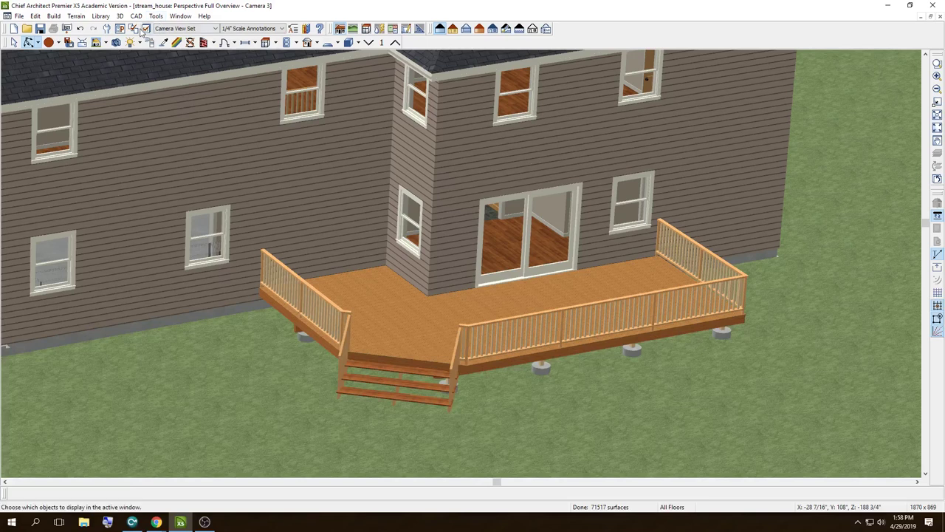
Step: Search the Library Browser for 'lights'
{"action": "left_click", "coordinate": [306, 28]}
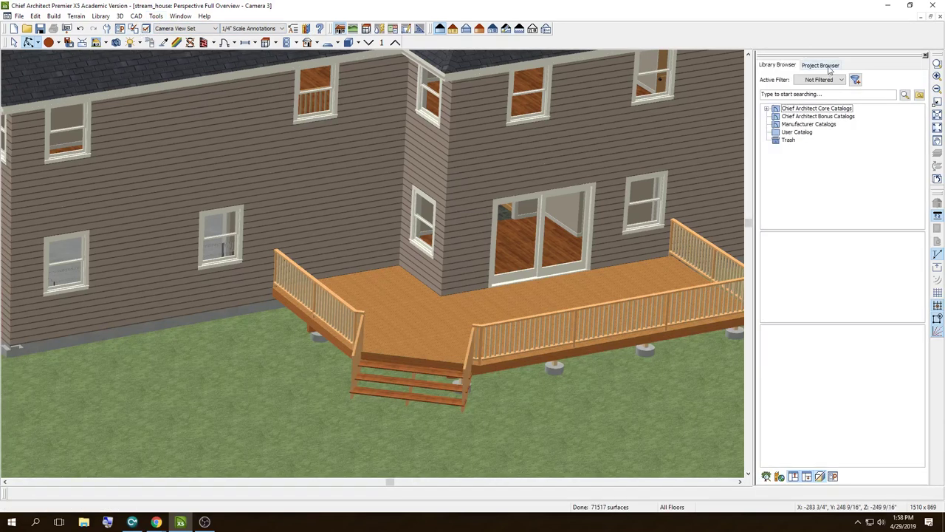
{"action": "left_click", "coordinate": [822, 94]}
{"action": "type", "text": "ou"}
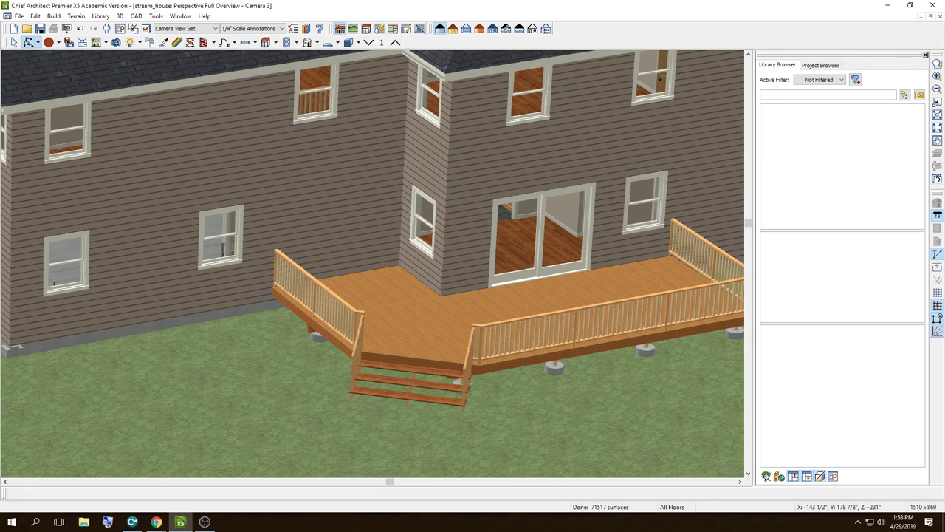
{"action": "type", "text": "ts"}
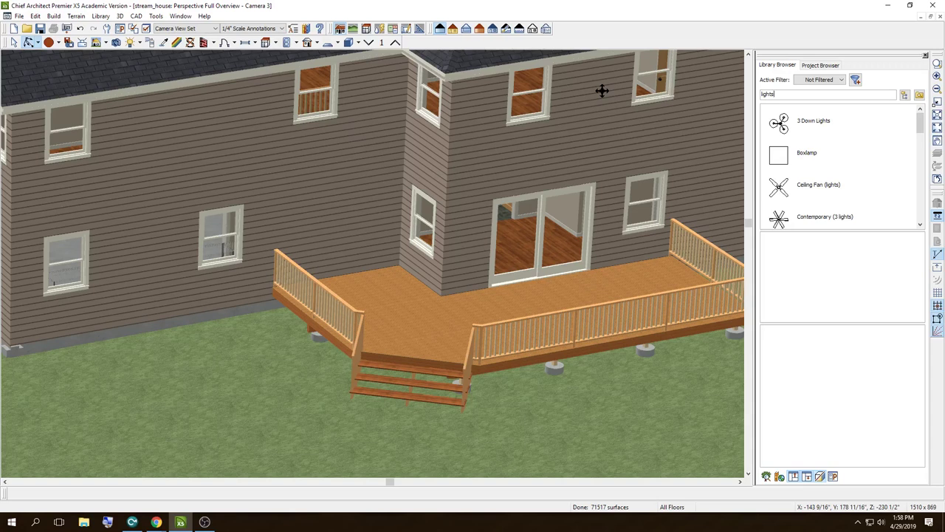
{"action": "left_click_drag", "start_coordinate": [920, 122], "coordinate": [921, 209]}
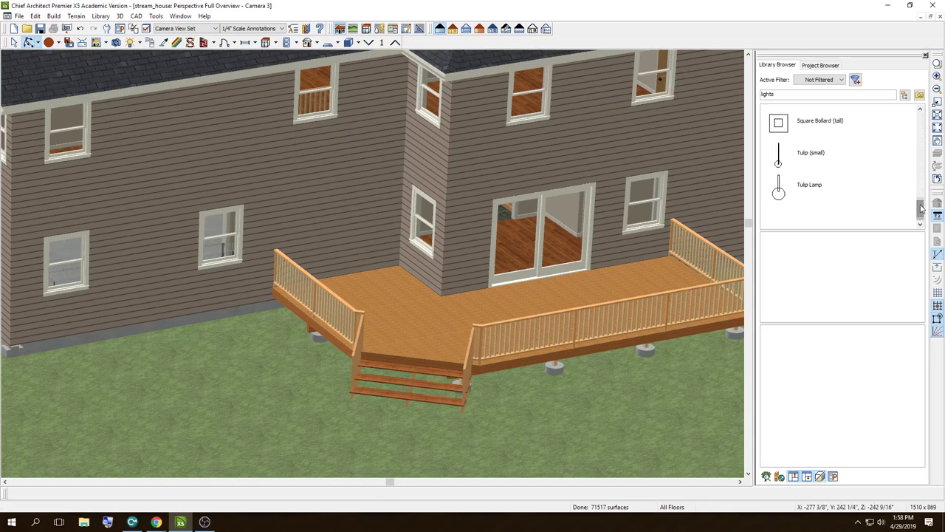
Step: Preview Square Bollard, Tulip, Mushroom, Path Light, Round Bollard, Flare and Cylindrical Bollard fixtures
{"action": "left_click", "coordinate": [778, 124]}
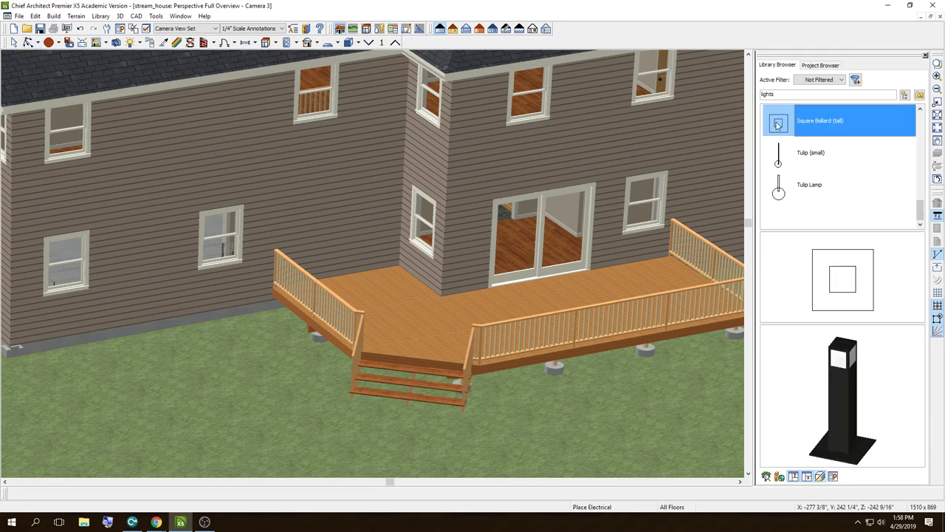
{"action": "left_click", "coordinate": [780, 163]}
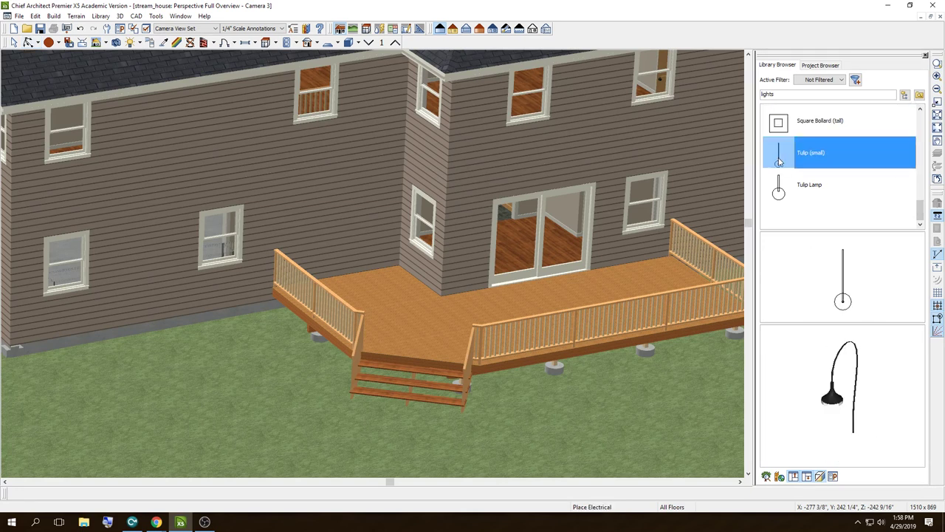
{"action": "left_click", "coordinate": [779, 185]}
{"action": "scroll", "coordinate": [781, 179], "scroll_direction": "up", "scroll_amount": 2}
{"action": "left_click", "coordinate": [781, 133]}
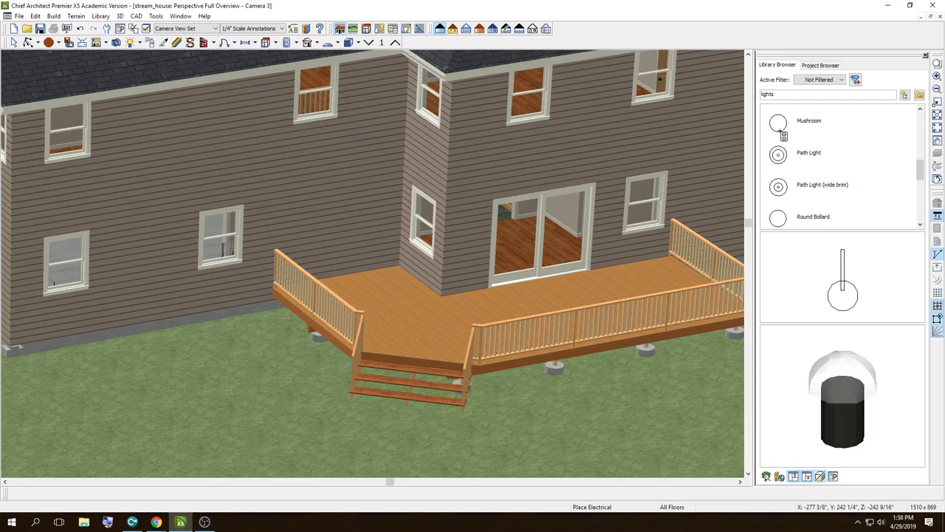
{"action": "left_click", "coordinate": [779, 154]}
{"action": "left_click", "coordinate": [779, 188]}
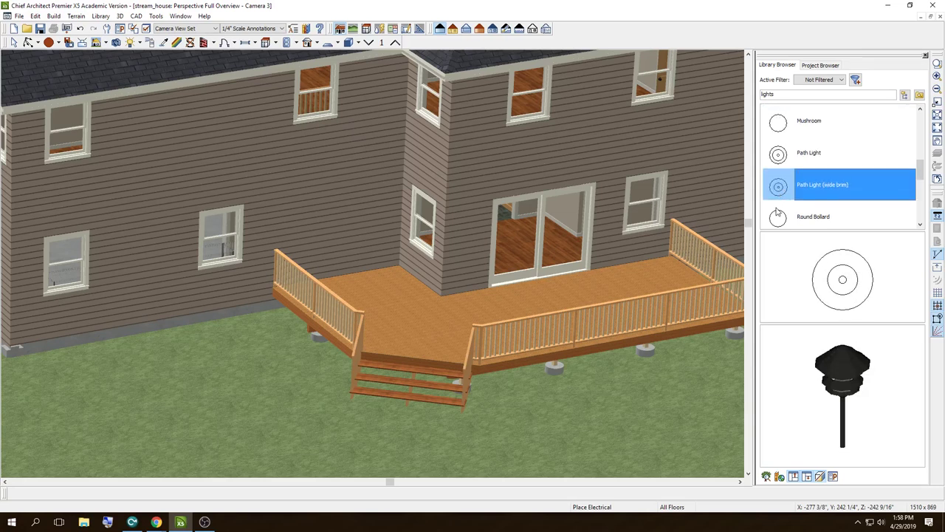
{"action": "left_click", "coordinate": [777, 215]}
{"action": "scroll", "coordinate": [779, 192], "scroll_direction": "up", "scroll_amount": 3}
{"action": "left_click", "coordinate": [783, 154]}
{"action": "left_click", "coordinate": [783, 124]}
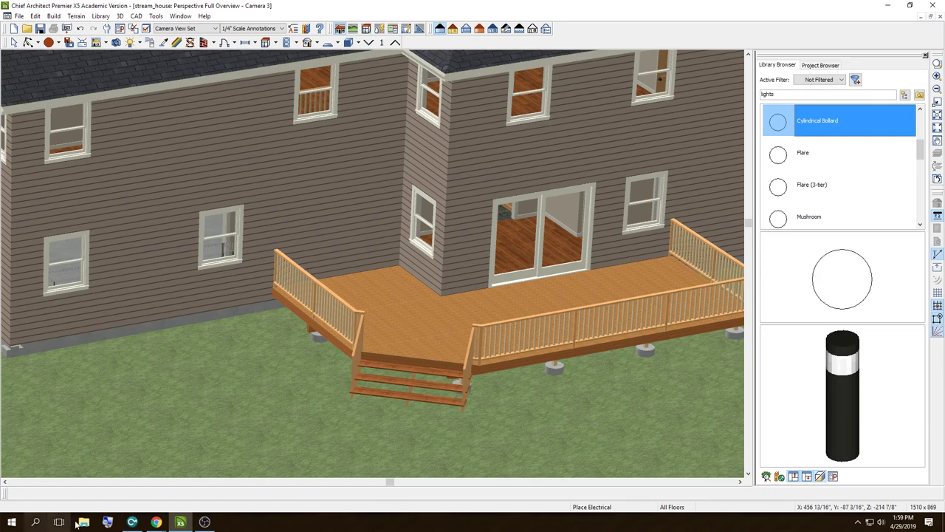
{"action": "left_click", "coordinate": [156, 522]}
{"action": "left_click", "coordinate": [130, 502]}
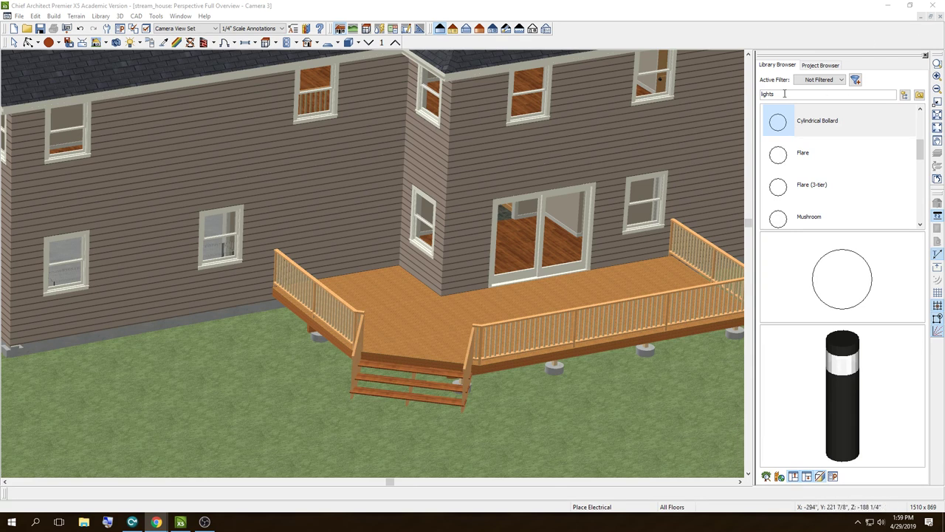
Step: Change the library search to 'lantern' and preview Arc Lantern Lamp, Banhu and Caged Lantern Sconce
{"action": "key", "text": "BackSpace"}
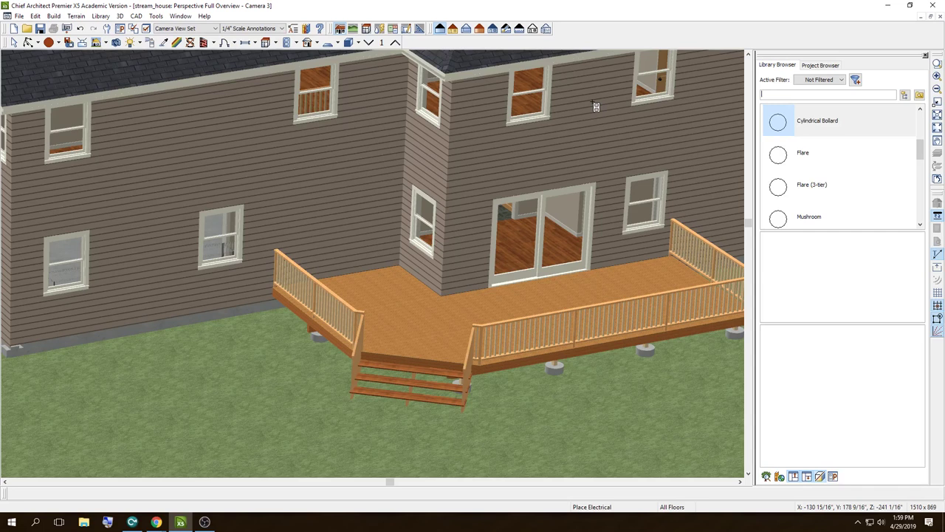
{"action": "type", "text": "lanterns"}
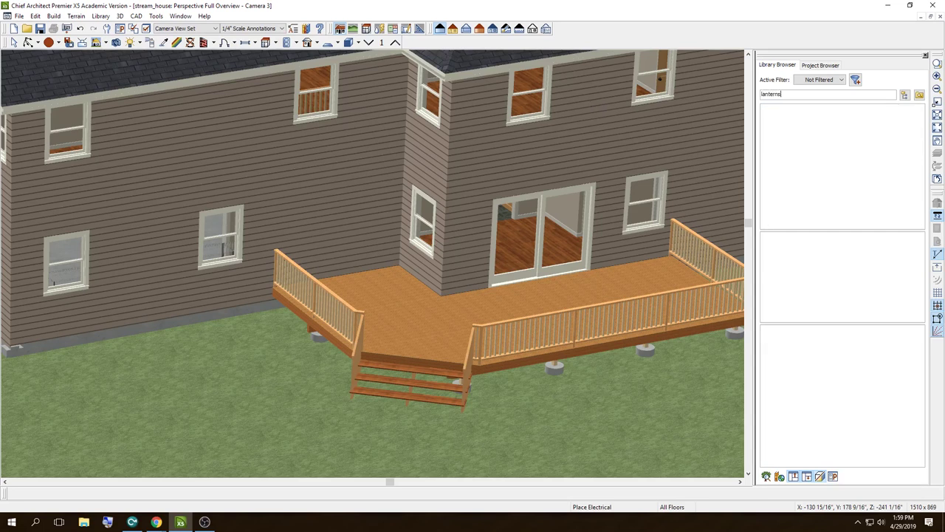
{"action": "key", "text": "BackSpace"}
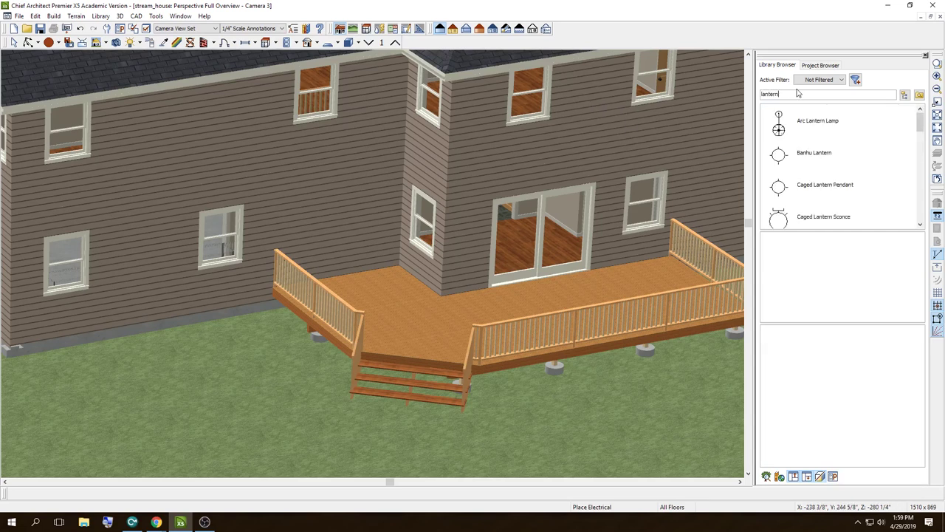
{"action": "left_click", "coordinate": [813, 126]}
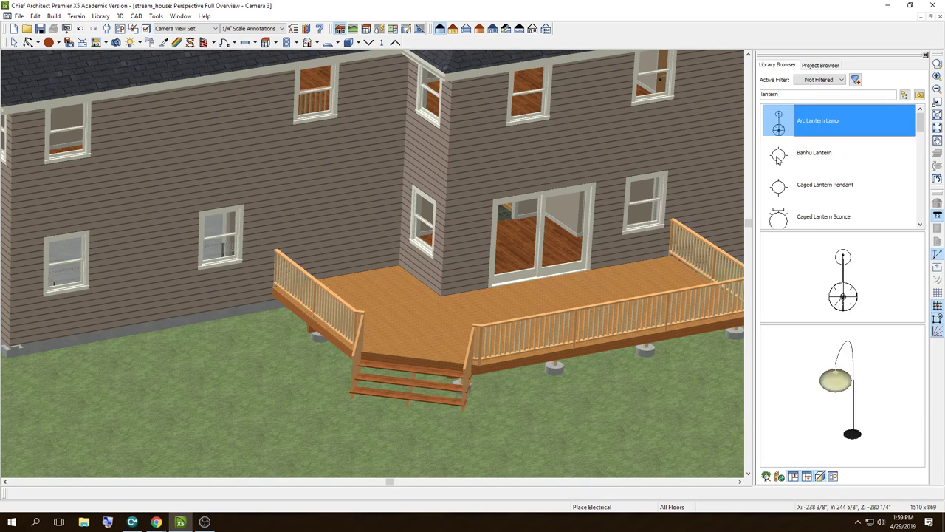
{"action": "left_click", "coordinate": [777, 158]}
{"action": "left_click", "coordinate": [782, 211]}
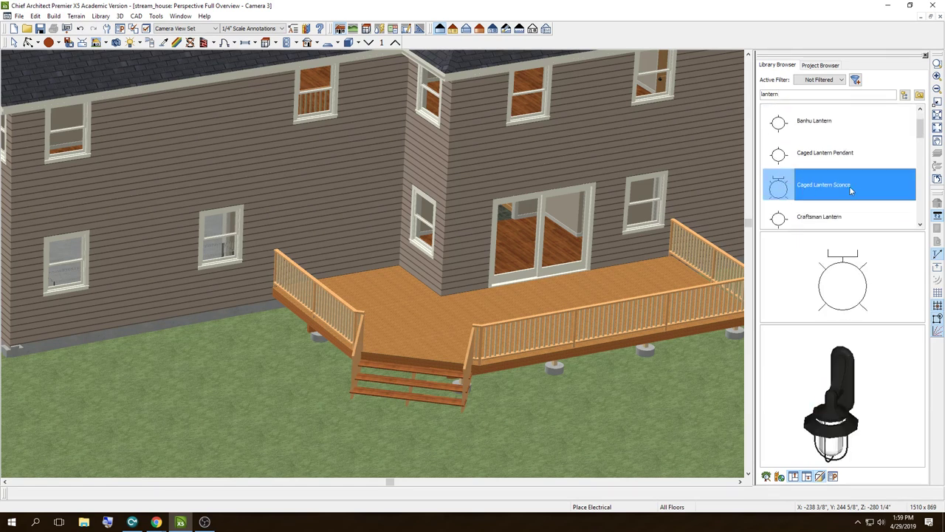
Step: Compare Craftsman, Cylindrical, Diamond and Exterior Lantern 1, then pick Exterior Lantern 2
{"action": "scroll", "coordinate": [922, 132], "scroll_direction": "down", "scroll_amount": 1}
{"action": "scroll", "coordinate": [886, 147], "scroll_direction": "down", "scroll_amount": 1}
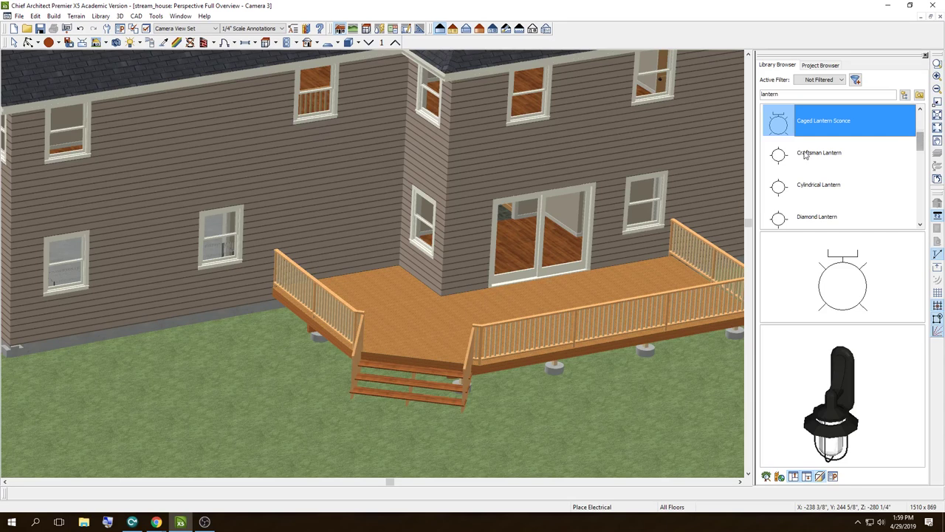
{"action": "left_click", "coordinate": [802, 154]}
{"action": "left_click", "coordinate": [794, 186]}
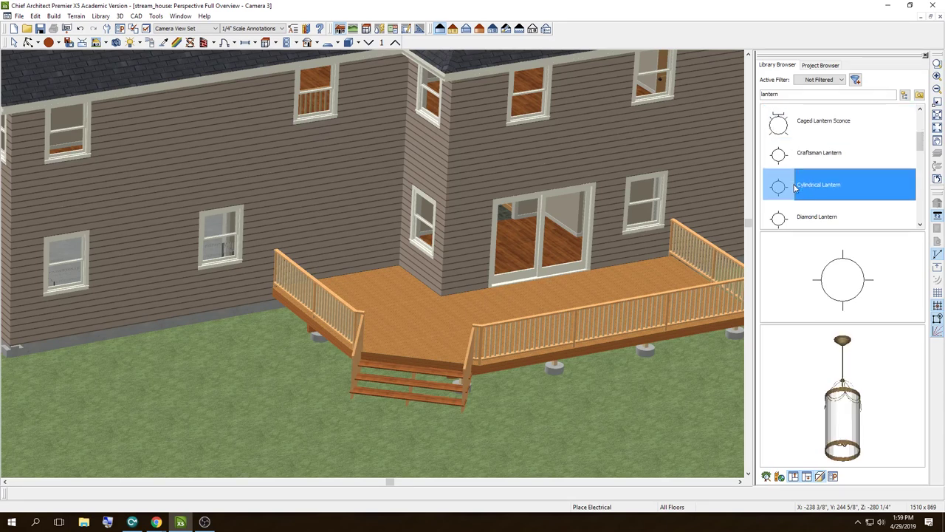
{"action": "left_click", "coordinate": [787, 220]}
{"action": "scroll", "coordinate": [821, 228], "scroll_direction": "down", "scroll_amount": 1}
{"action": "scroll", "coordinate": [920, 146], "scroll_direction": "down", "scroll_amount": 1}
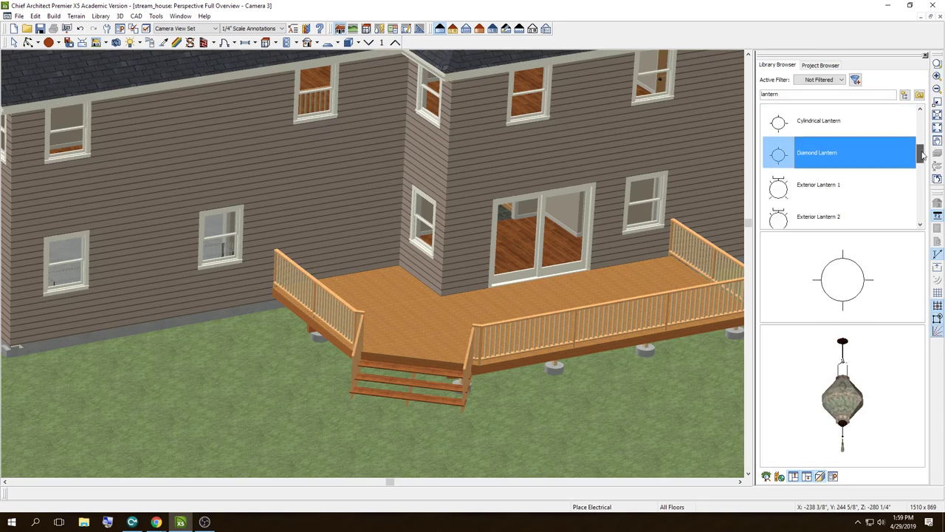
{"action": "scroll", "coordinate": [920, 147], "scroll_direction": "down", "scroll_amount": 1}
{"action": "left_click", "coordinate": [814, 156]}
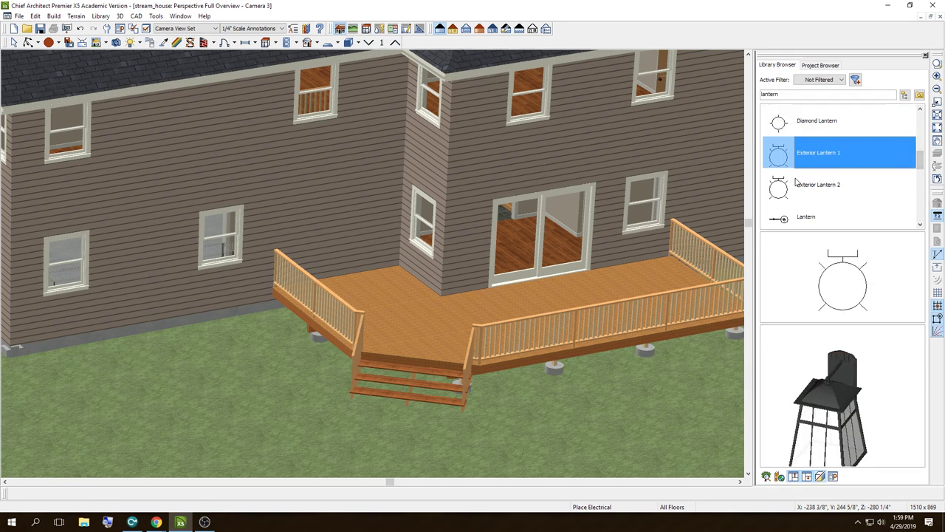
{"action": "left_click", "coordinate": [796, 184]}
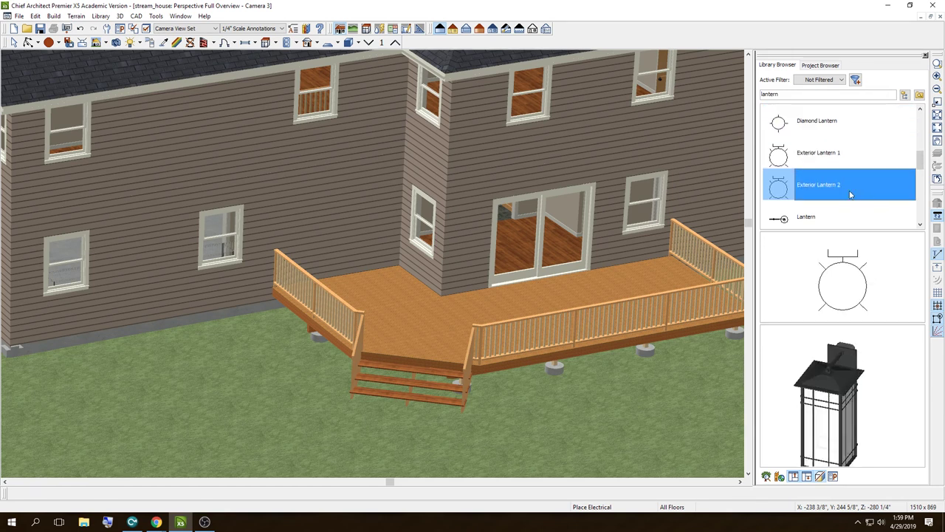
Step: Place Exterior Lantern 2 on both sides of the sliding door, undoing a misplaced far-left one
{"action": "left_click", "coordinate": [481, 216]}
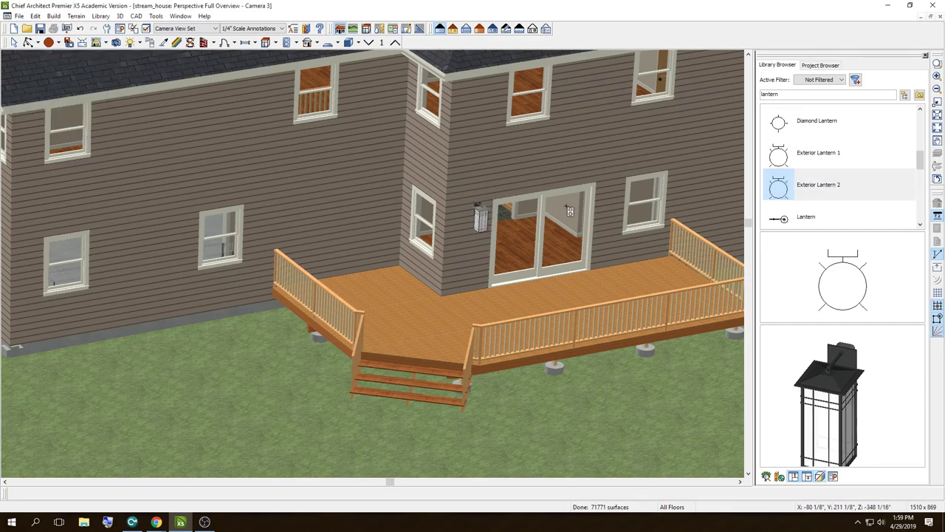
{"action": "left_click", "coordinate": [612, 200]}
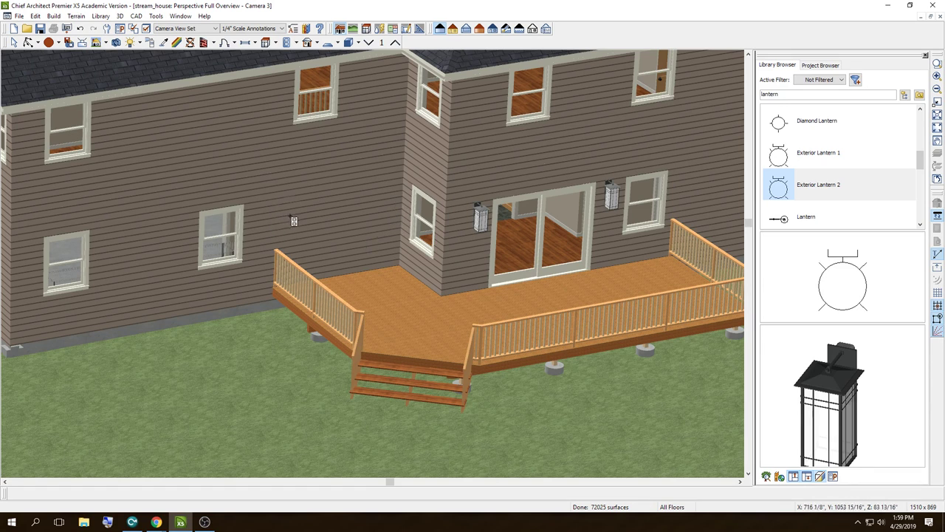
{"action": "left_click", "coordinate": [295, 220]}
{"action": "left_click", "coordinate": [35, 15]}
{"action": "left_click", "coordinate": [29, 28]}
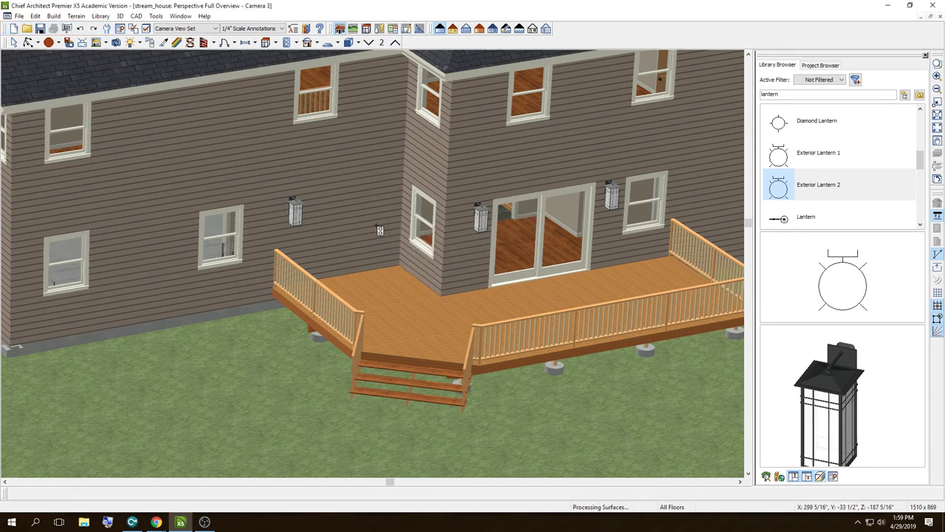
Step: Pan along the wall and add a lantern beside the bump-out side window
{"action": "middle_click_drag", "start_coordinate": [379, 231], "coordinate": [304, 186]}
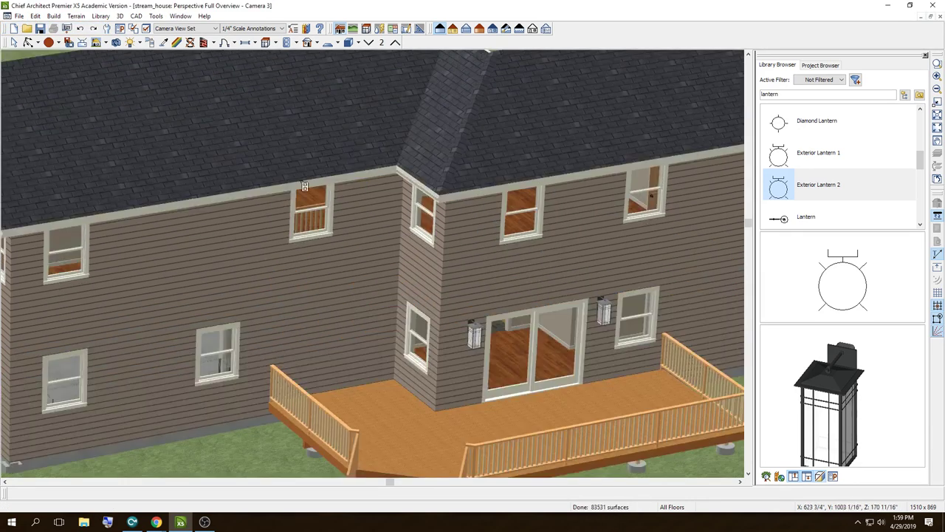
{"action": "left_click", "coordinate": [406, 325]}
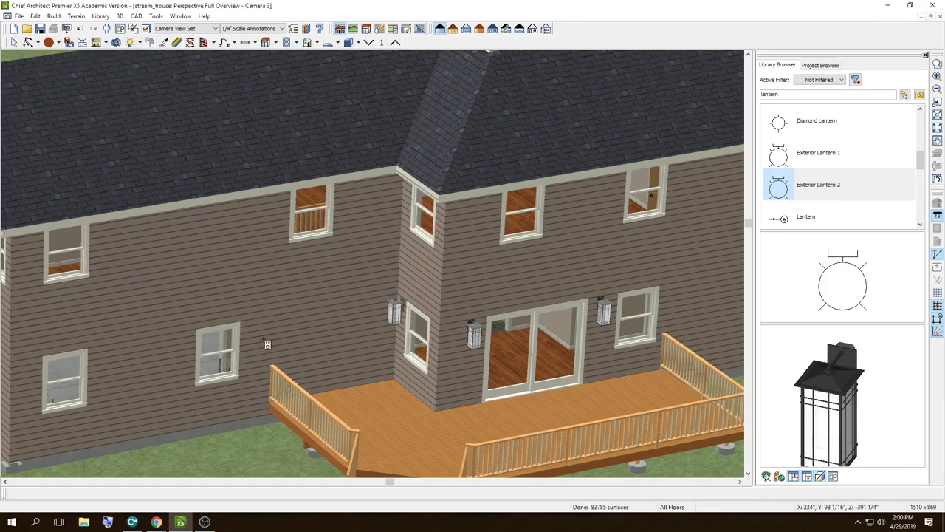
{"action": "scroll", "coordinate": [272, 338], "scroll_direction": "down", "scroll_amount": 3}
{"action": "scroll", "coordinate": [280, 328], "scroll_direction": "down", "scroll_amount": 2}
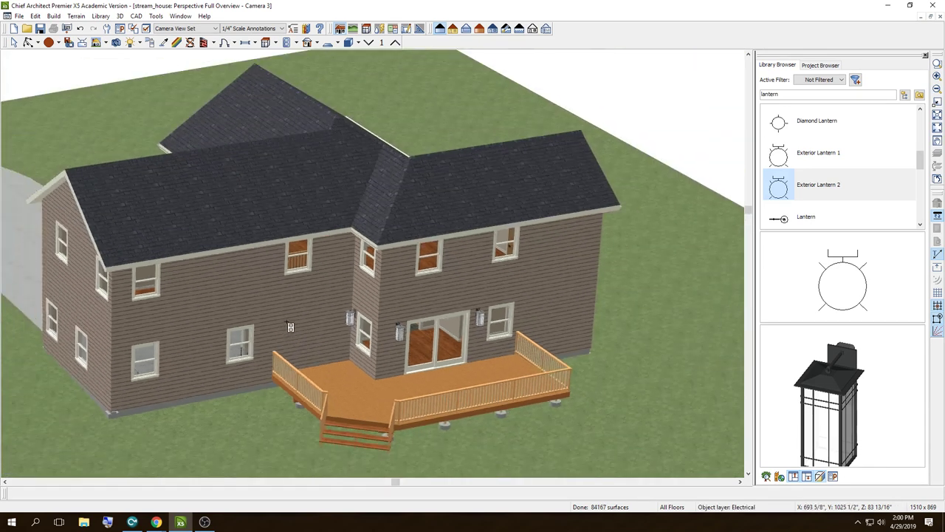
{"action": "scroll", "coordinate": [369, 383], "scroll_direction": "up", "scroll_amount": 2}
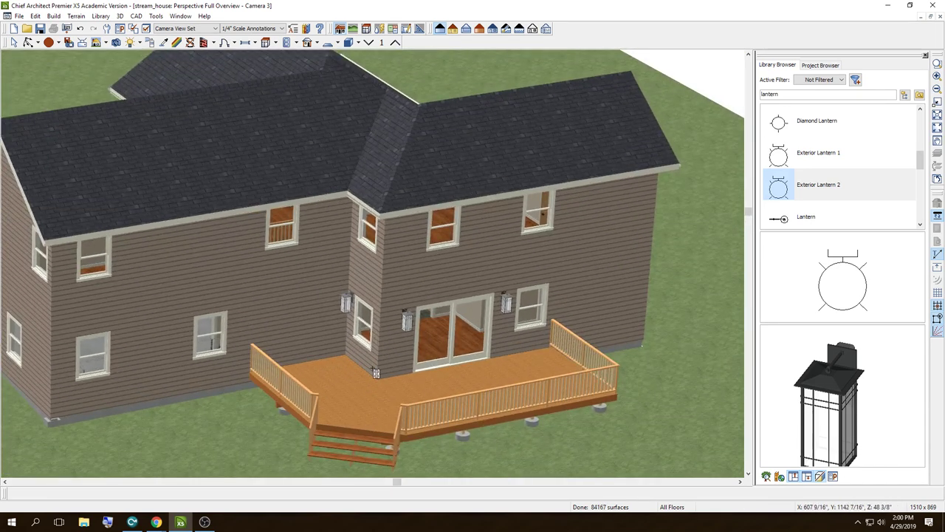
Step: Stop placing lanterns, orbit to a zoomed rear elevation of them, and close the 3D window
{"action": "key", "text": "Escape"}
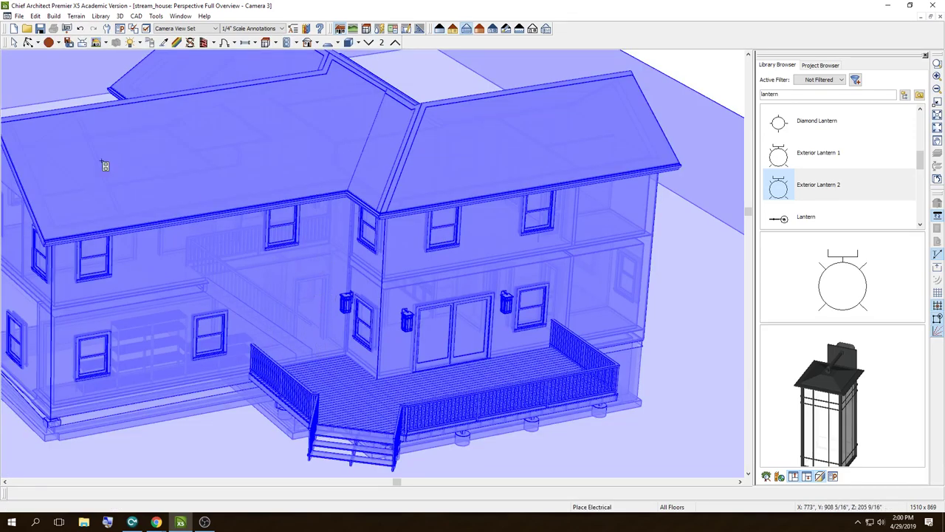
{"action": "left_click", "coordinate": [30, 42]}
{"action": "mouse_move", "coordinate": [300, 259]}
{"action": "left_mouse_down"}
{"action": "mouse_move", "coordinate": [338, 302]}
{"action": "mouse_move", "coordinate": [334, 289]}
{"action": "mouse_move", "coordinate": [355, 297]}
{"action": "mouse_move", "coordinate": [321, 336]}
{"action": "left_mouse_up"}
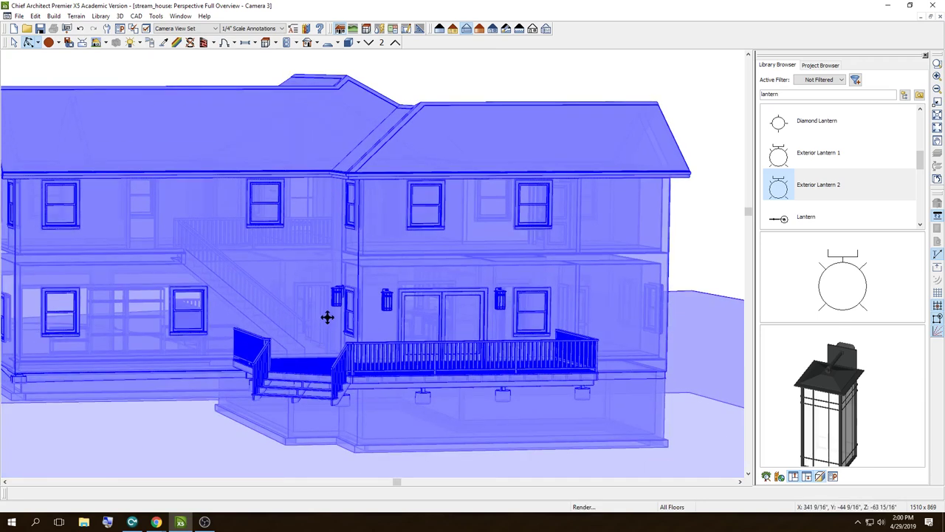
{"action": "scroll", "coordinate": [328, 317], "scroll_direction": "up", "scroll_amount": 2}
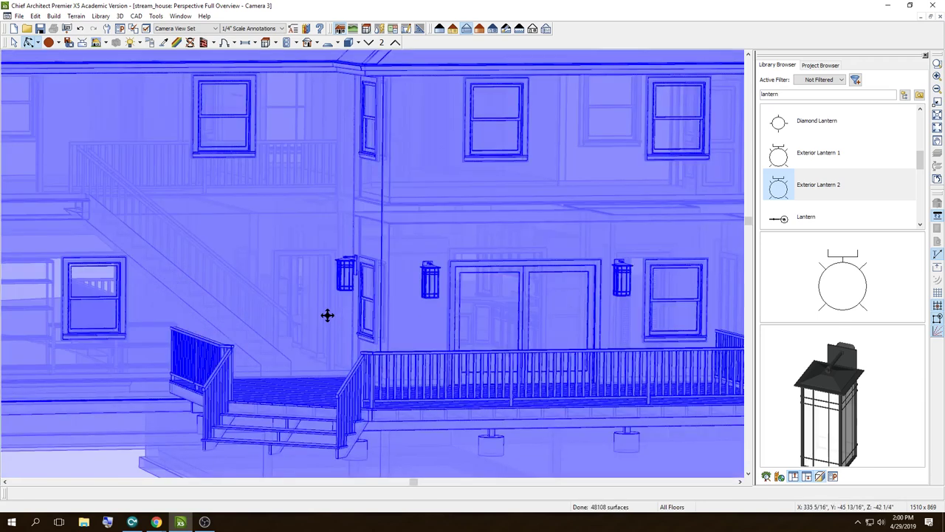
{"action": "left_click", "coordinate": [938, 16]}
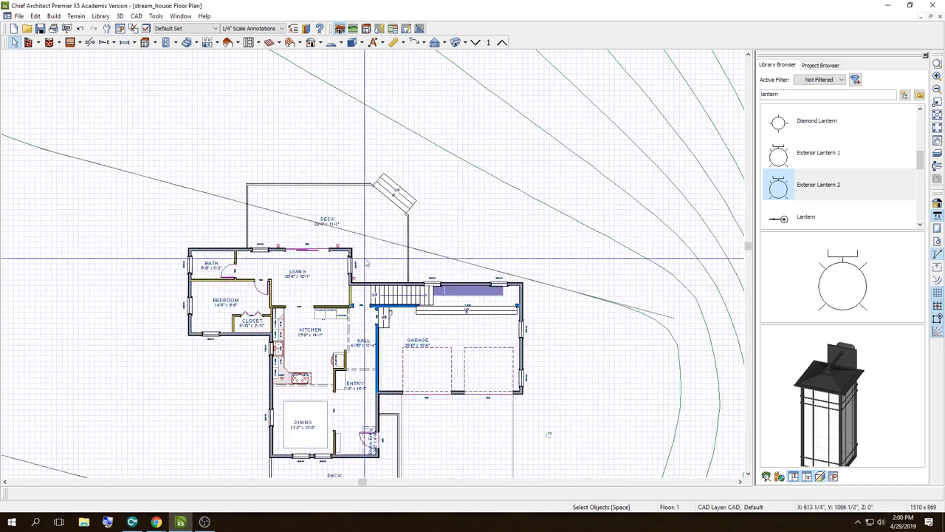
Step: Place a Full Camera in the hall aimed toward the end window
{"action": "scroll", "coordinate": [384, 184], "scroll_direction": "up", "scroll_amount": 3}
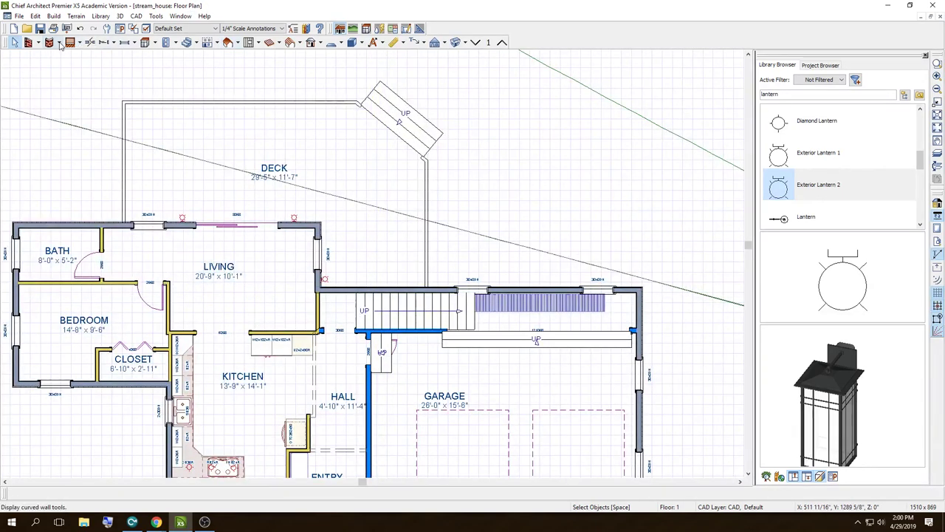
{"action": "left_click", "coordinate": [125, 43]}
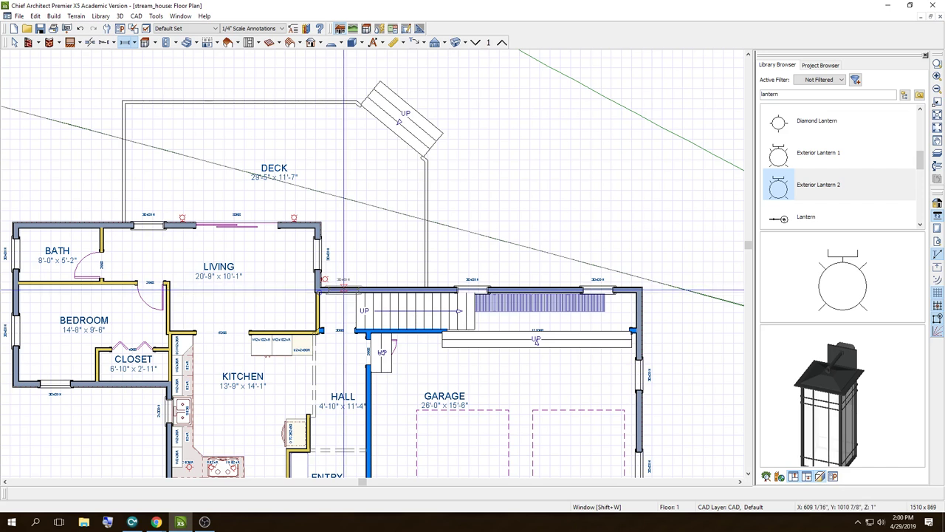
{"action": "left_click", "coordinate": [463, 44]}
{"action": "left_click", "coordinate": [480, 67]}
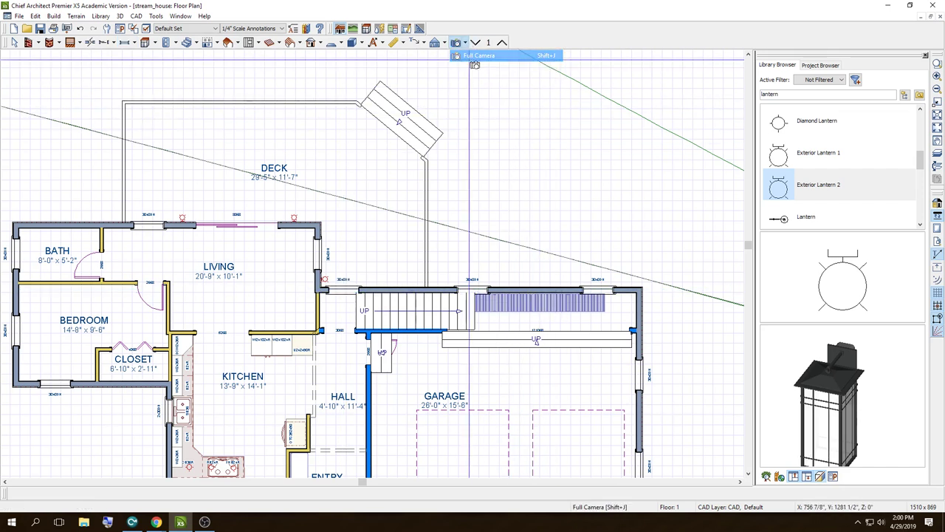
{"action": "left_click", "coordinate": [341, 430]}
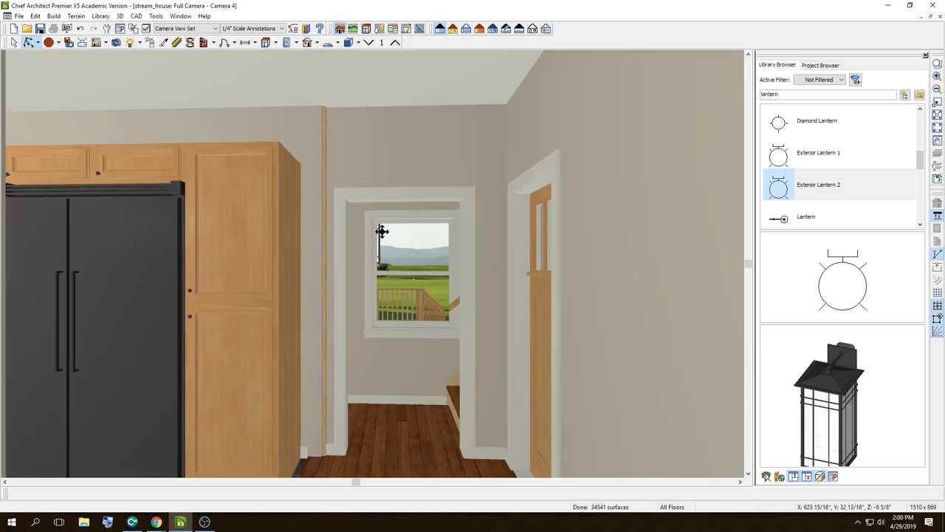
{"action": "left_click_drag", "start_coordinate": [389, 283], "coordinate": [359, 261]}
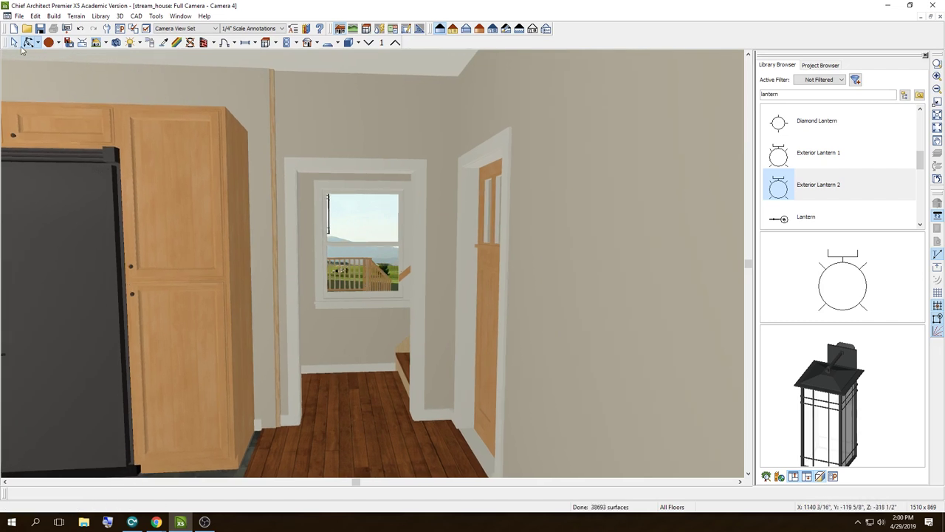
Step: Shift the hall's end window in the camera view, then close the camera window
{"action": "left_click", "coordinate": [321, 229]}
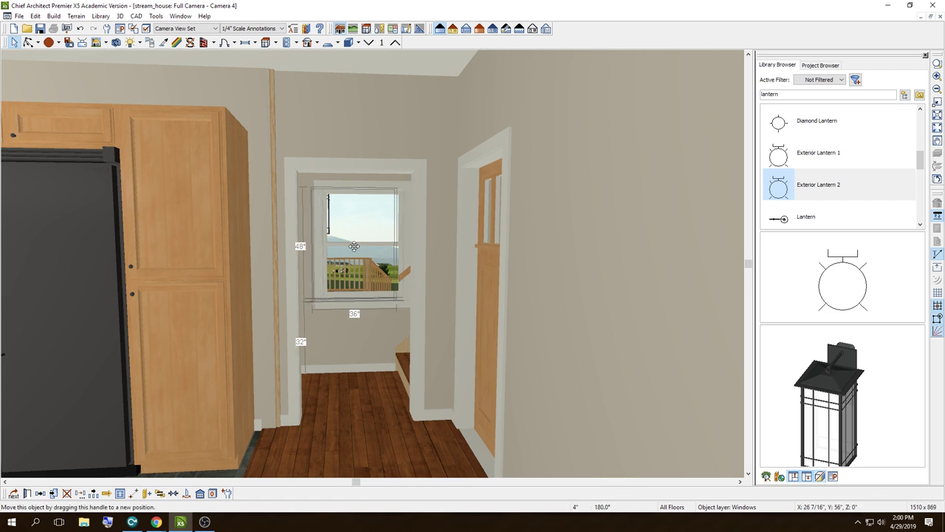
{"action": "left_click", "coordinate": [350, 247]}
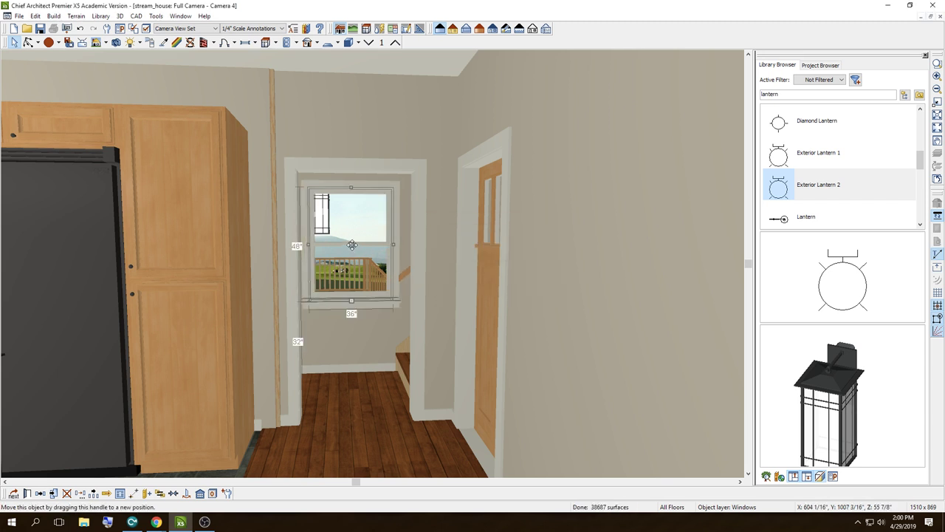
{"action": "left_click", "coordinate": [342, 246]}
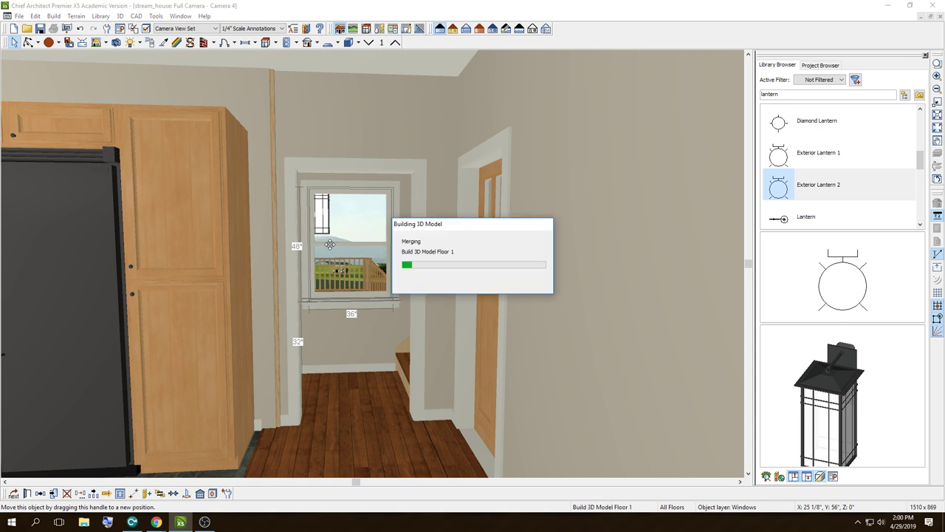
{"action": "left_click", "coordinate": [358, 407]}
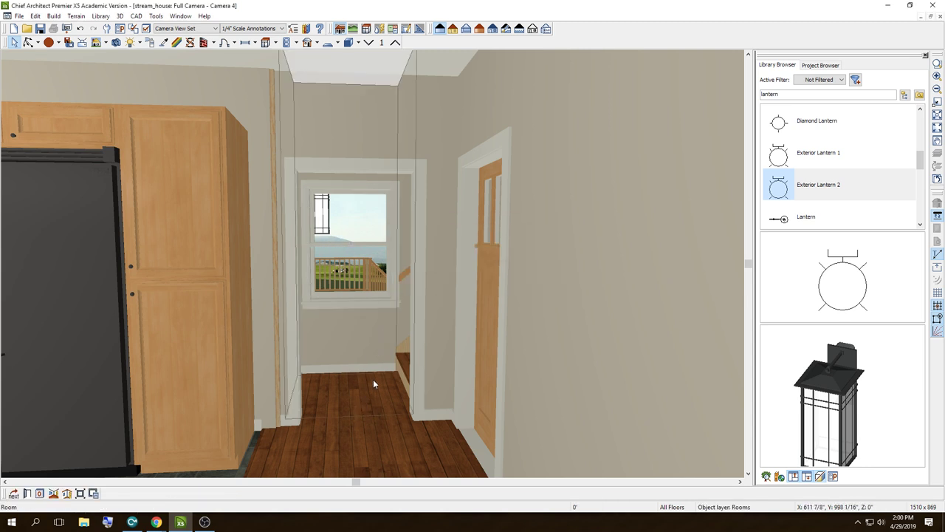
{"action": "left_click", "coordinate": [943, 17]}
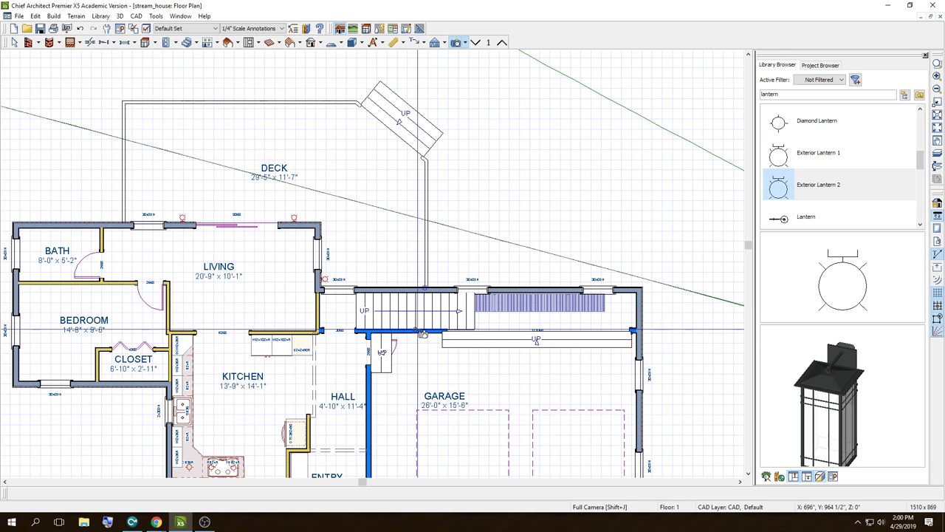
Step: Place Camera 5 near the kitchen and move it forward through the doorway toward the hall window
{"action": "scroll", "coordinate": [317, 340], "scroll_direction": "up", "scroll_amount": 3}
{"action": "scroll", "coordinate": [311, 357], "scroll_direction": "up", "scroll_amount": 2}
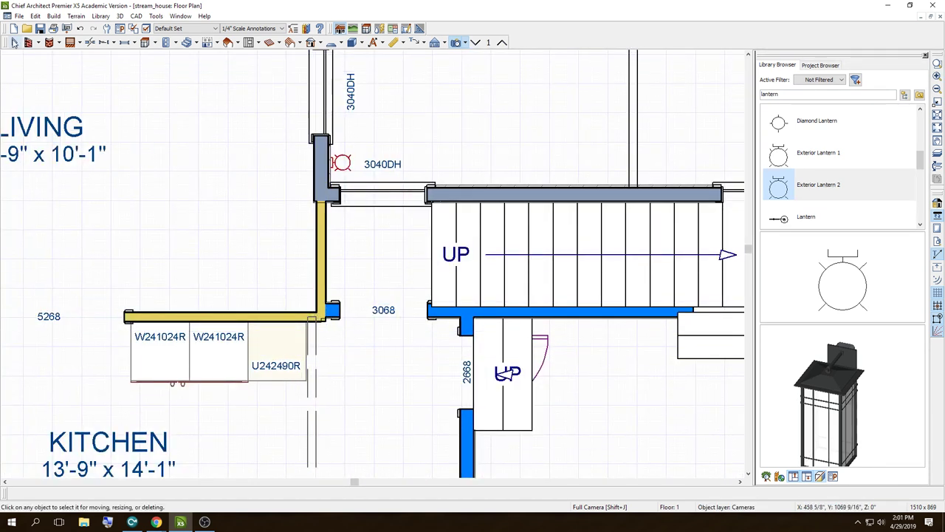
{"action": "left_click", "coordinate": [353, 43]}
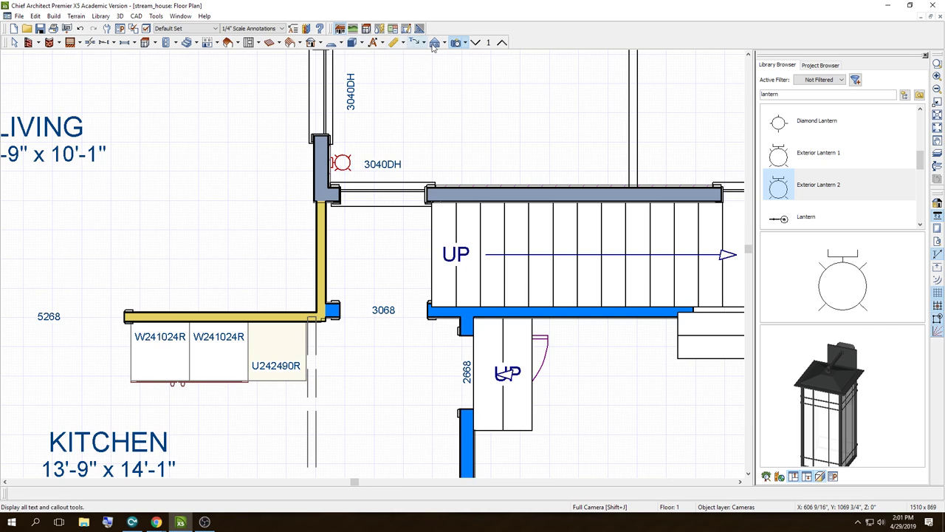
{"action": "left_click", "coordinate": [398, 441]}
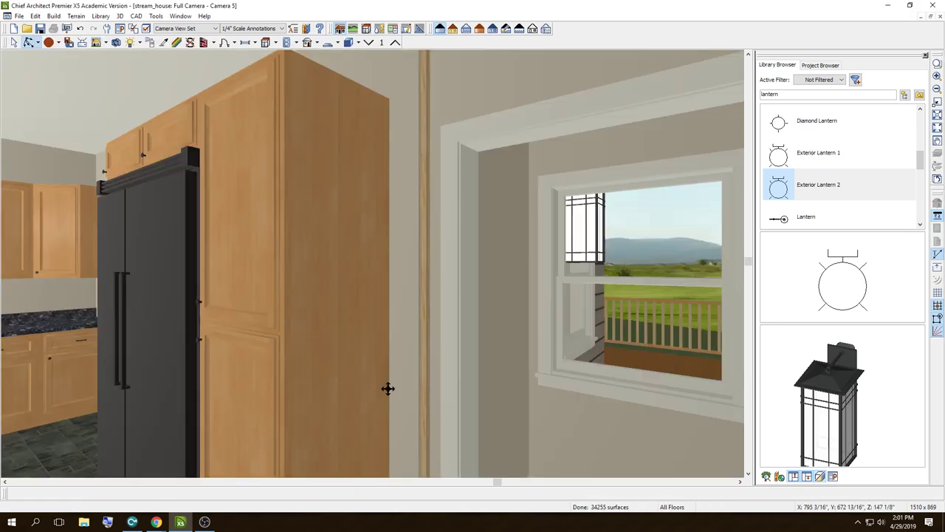
{"action": "mouse_move", "coordinate": [327, 353]}
{"action": "left_mouse_down"}
{"action": "mouse_move", "coordinate": [366, 299]}
{"action": "mouse_move", "coordinate": [330, 347]}
{"action": "mouse_move", "coordinate": [395, 359]}
{"action": "mouse_move", "coordinate": [358, 274]}
{"action": "left_mouse_up"}
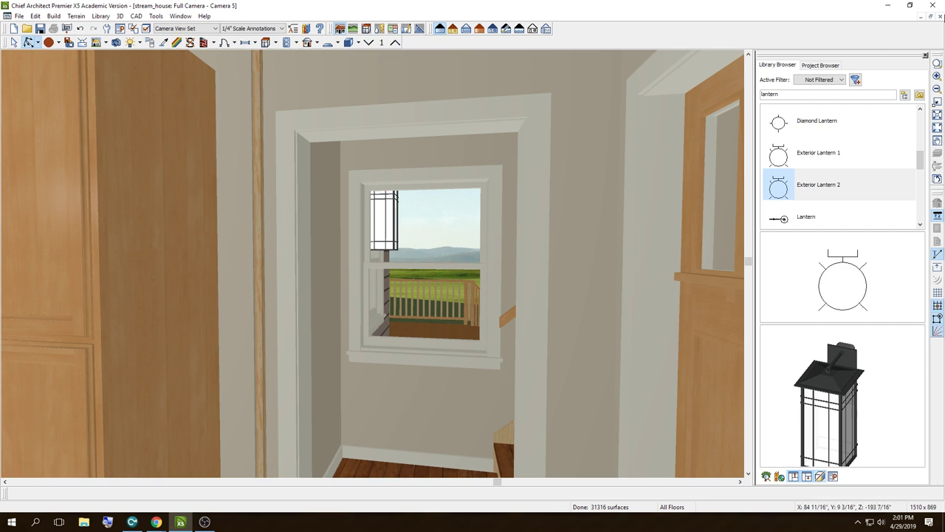
Step: Back on the floor plan, select the hall doorway beside the stair and delete it
{"action": "left_click", "coordinate": [938, 20]}
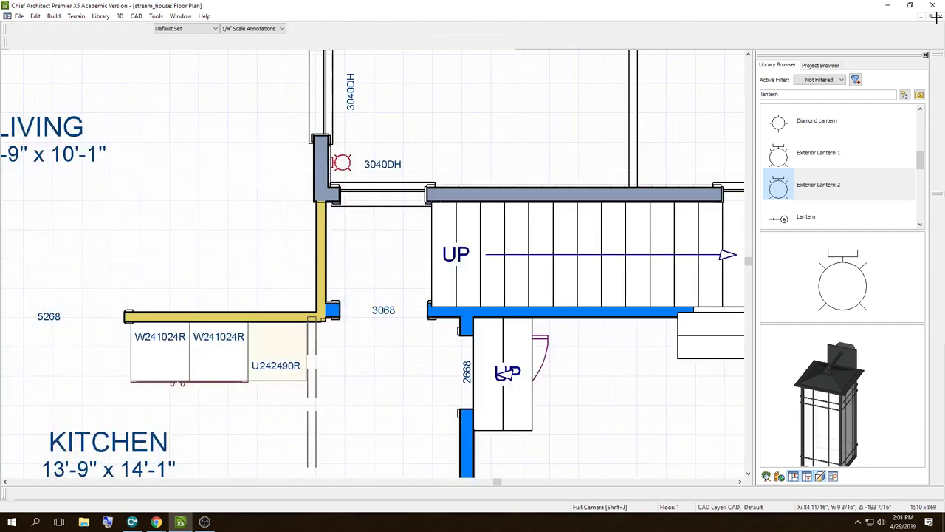
{"action": "scroll", "coordinate": [339, 283], "scroll_direction": "down", "scroll_amount": 2}
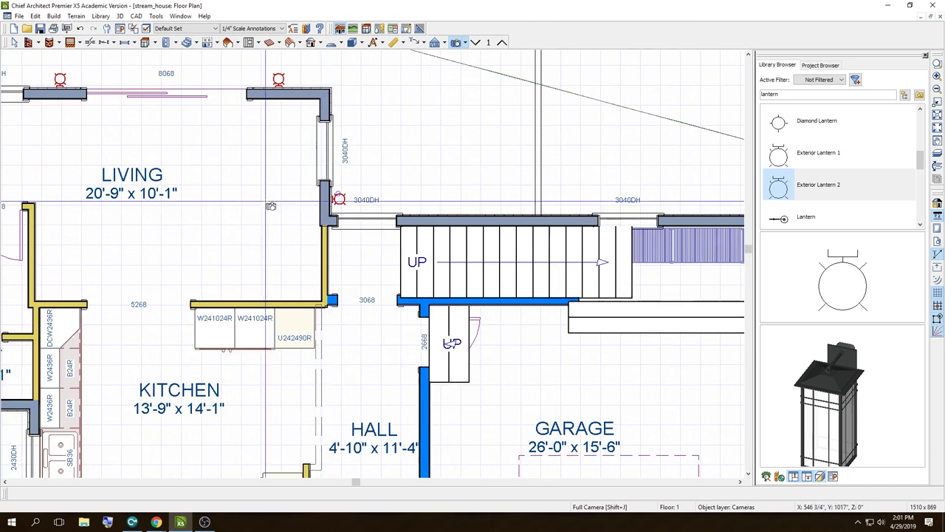
{"action": "left_click", "coordinate": [13, 43]}
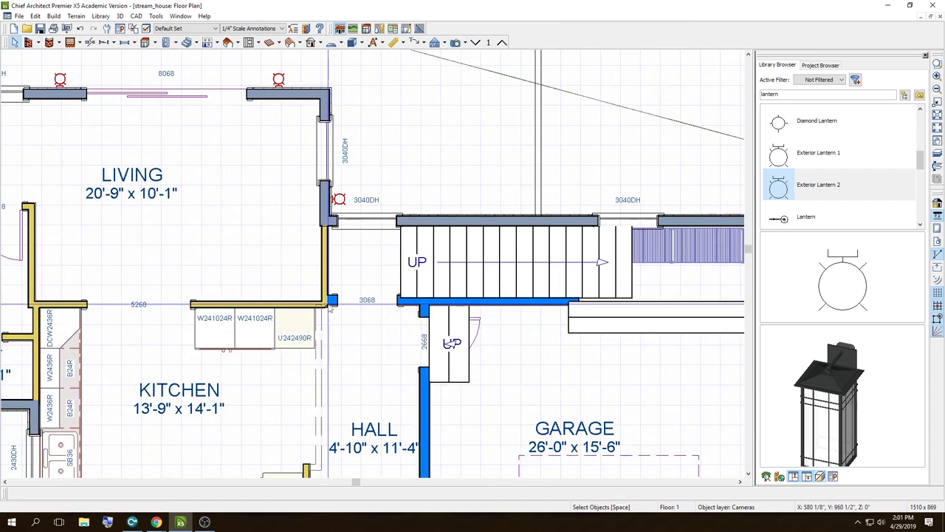
{"action": "left_click", "coordinate": [325, 269]}
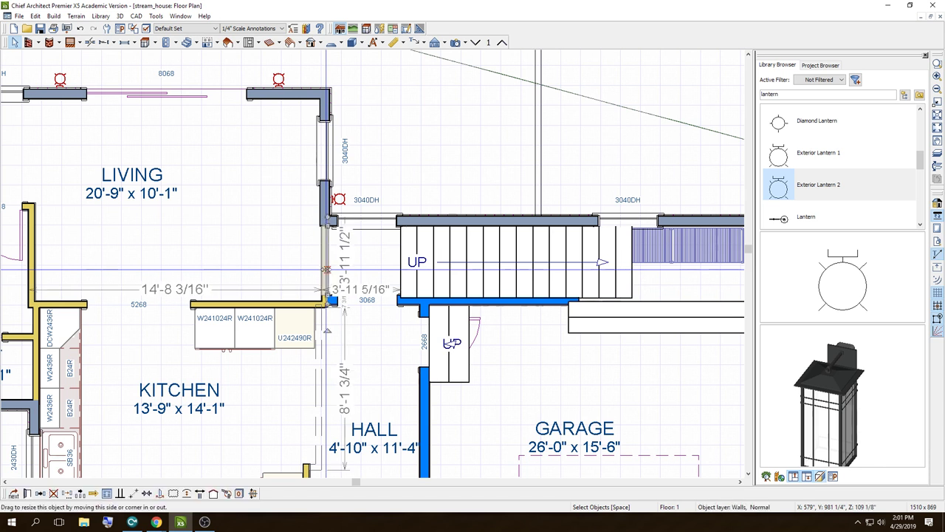
{"action": "left_click", "coordinate": [325, 301]}
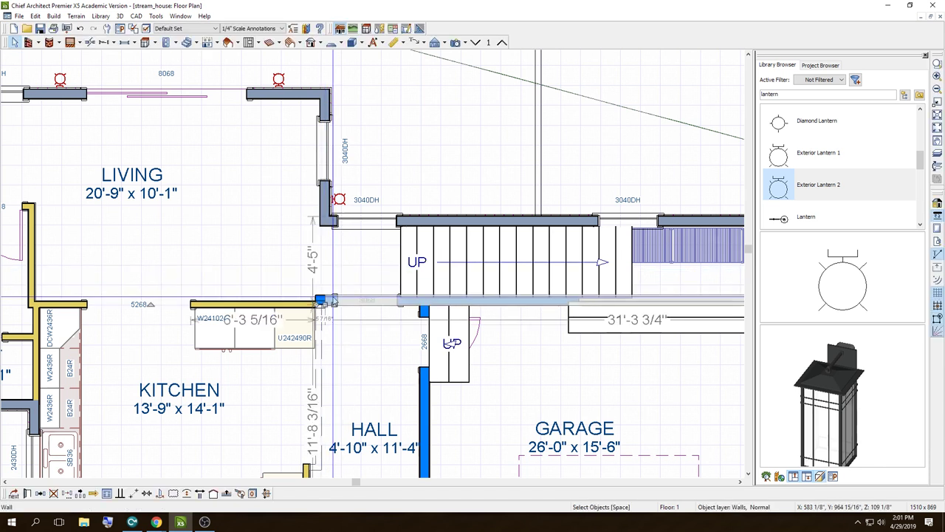
{"action": "left_click", "coordinate": [377, 303]}
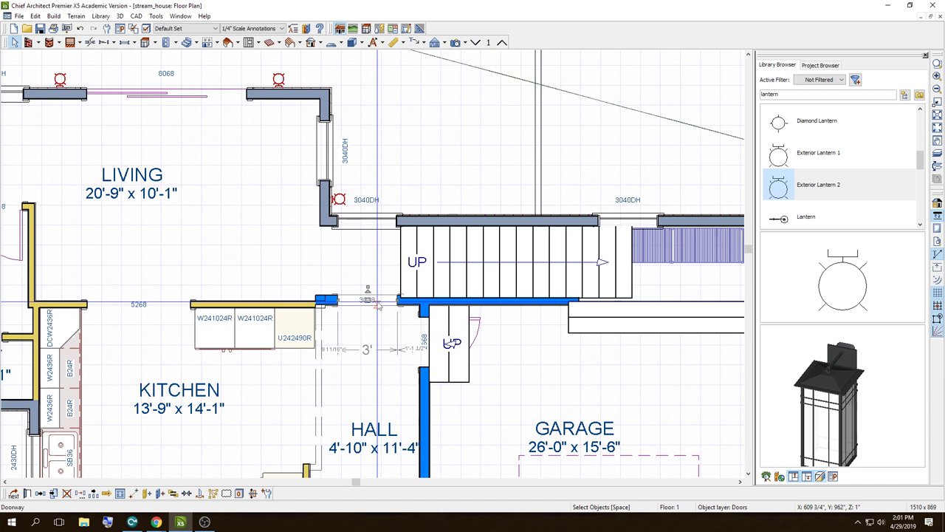
{"action": "key", "text": "Delete"}
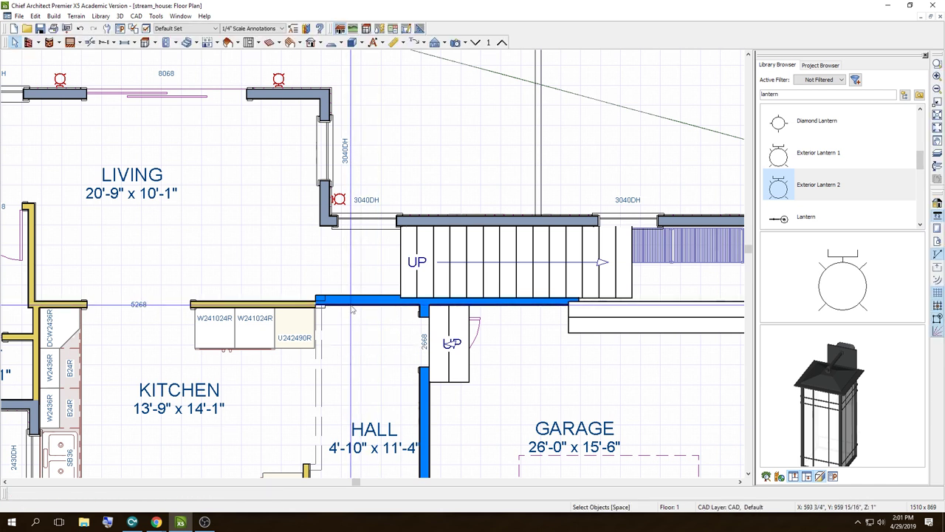
Step: Try shortening the now-continuous wall toward the stair, undoing the failed and angled attempts
{"action": "left_click", "coordinate": [322, 300]}
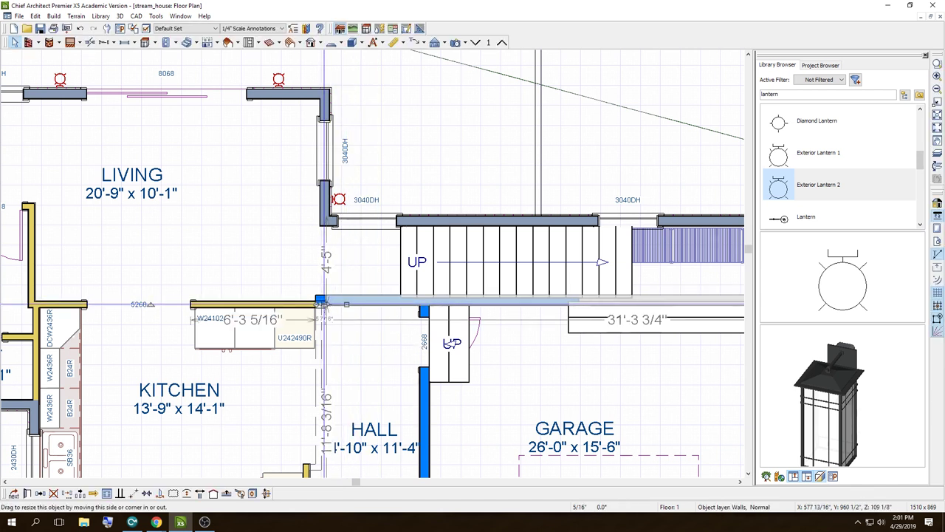
{"action": "left_click_drag", "start_coordinate": [384, 303], "coordinate": [398, 297]}
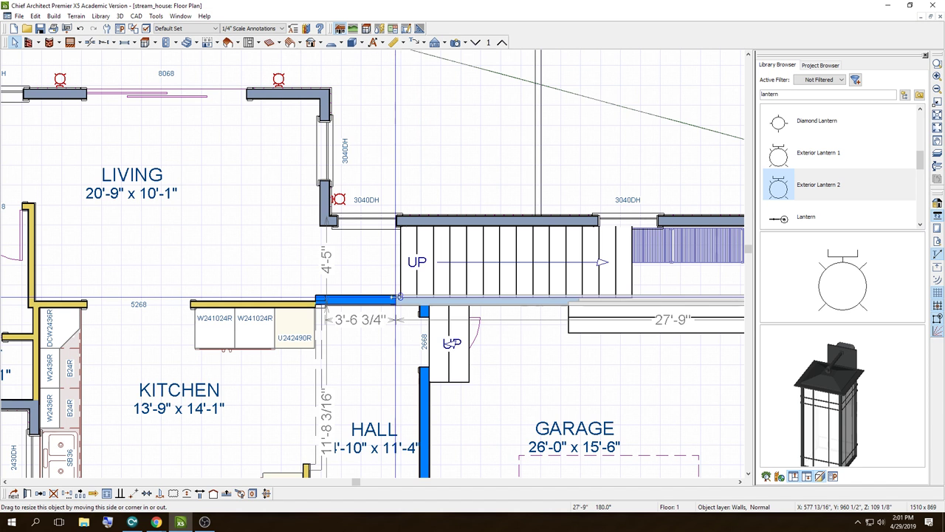
{"action": "left_click_drag", "start_coordinate": [399, 298], "coordinate": [399, 299]}
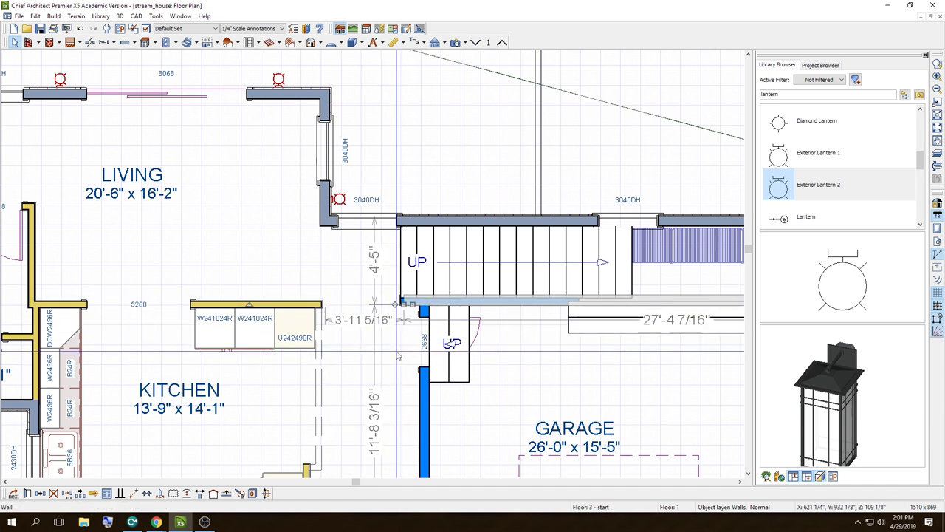
{"action": "left_click", "coordinate": [401, 305]}
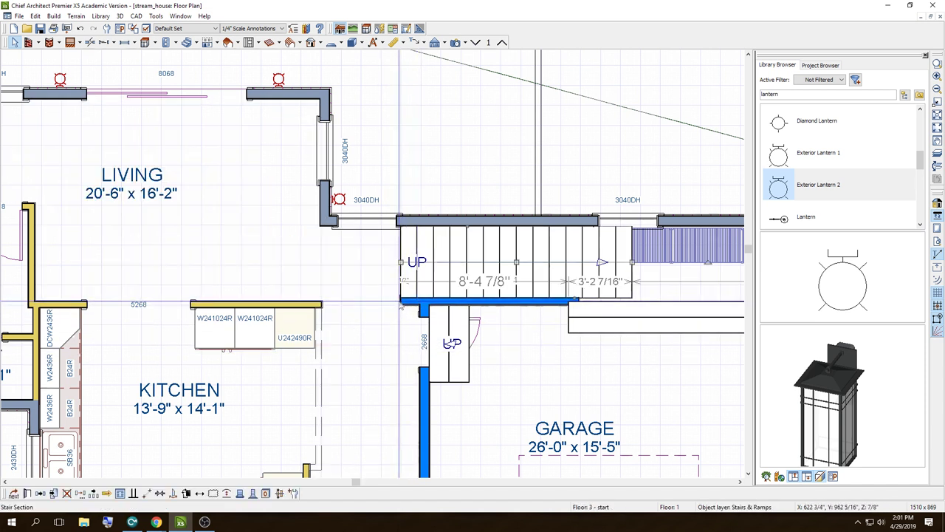
{"action": "left_click", "coordinate": [545, 303]}
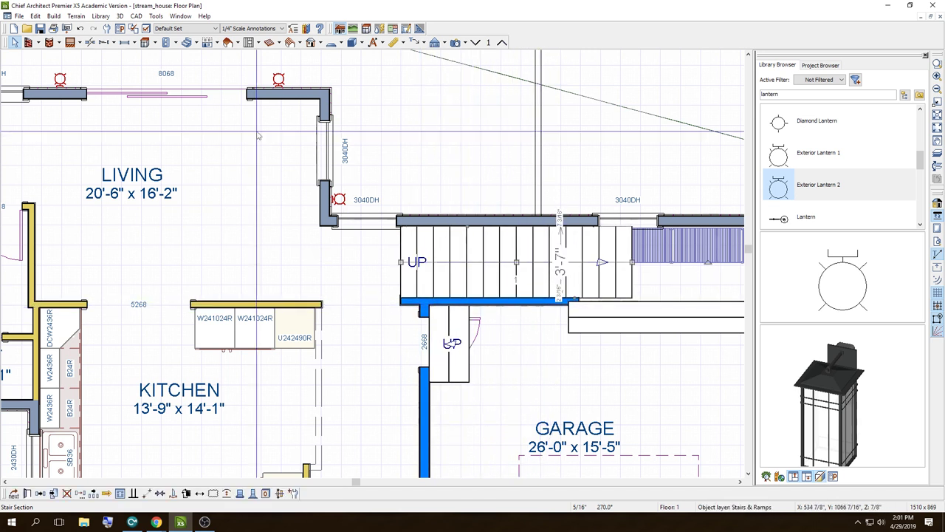
{"action": "left_click", "coordinate": [36, 16]}
{"action": "left_click", "coordinate": [35, 28]}
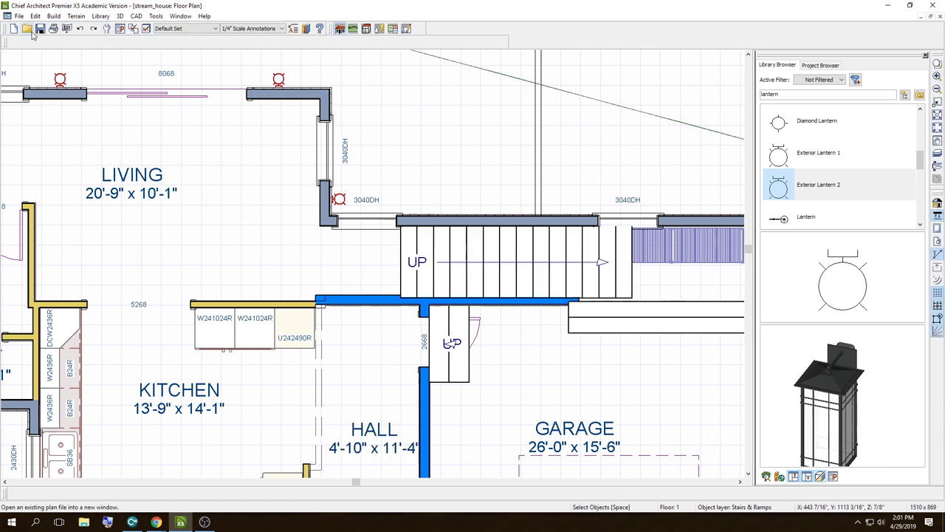
{"action": "left_click", "coordinate": [357, 303]}
{"action": "left_click_drag", "start_coordinate": [322, 303], "coordinate": [147, 65]}
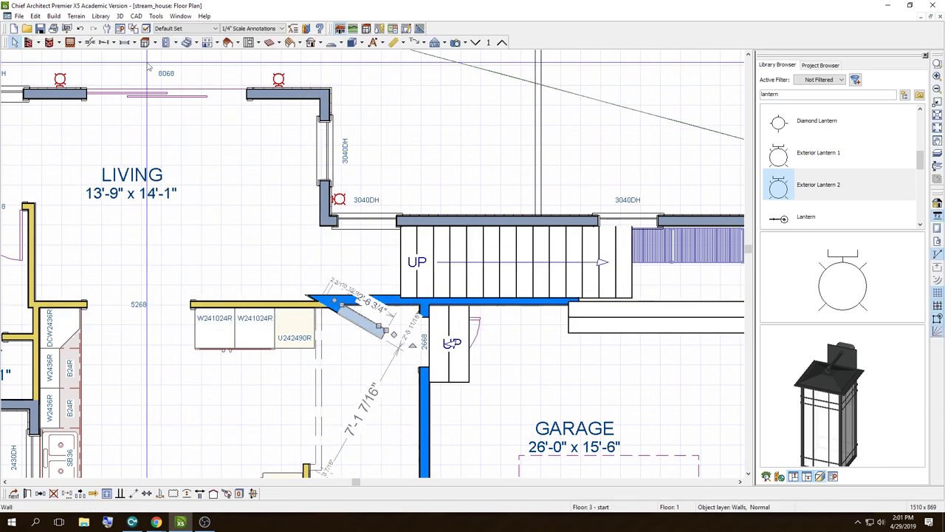
{"action": "left_click", "coordinate": [35, 15]}
{"action": "left_click", "coordinate": [30, 23]}
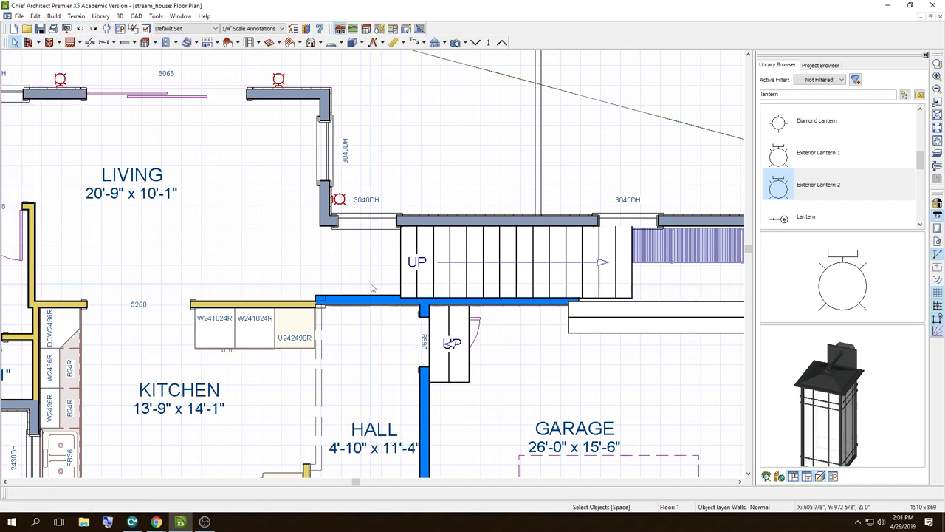
Step: Pull the wall end to the stair corner, leaving the living room 20'-6" x 16'-2"
{"action": "left_click", "coordinate": [375, 304]}
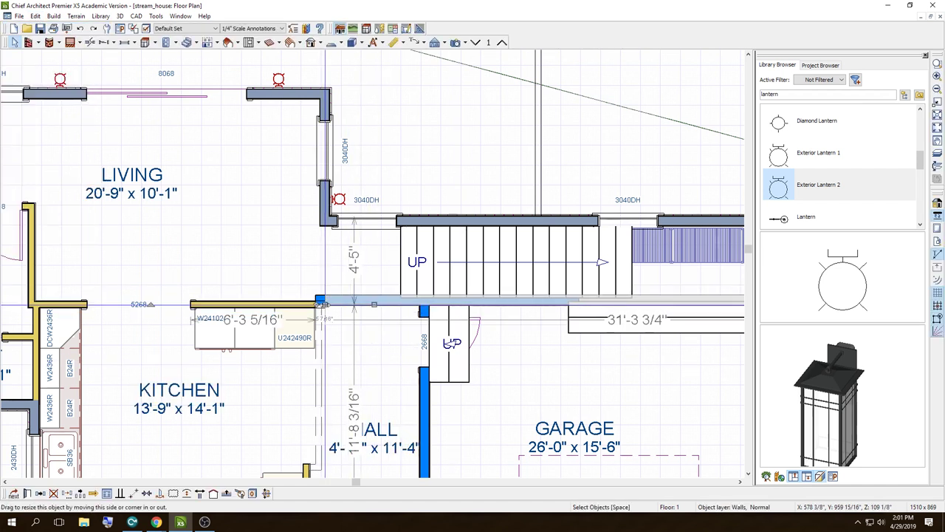
{"action": "left_click_drag", "start_coordinate": [377, 304], "coordinate": [392, 303]}
{"action": "left_click", "coordinate": [401, 340]}
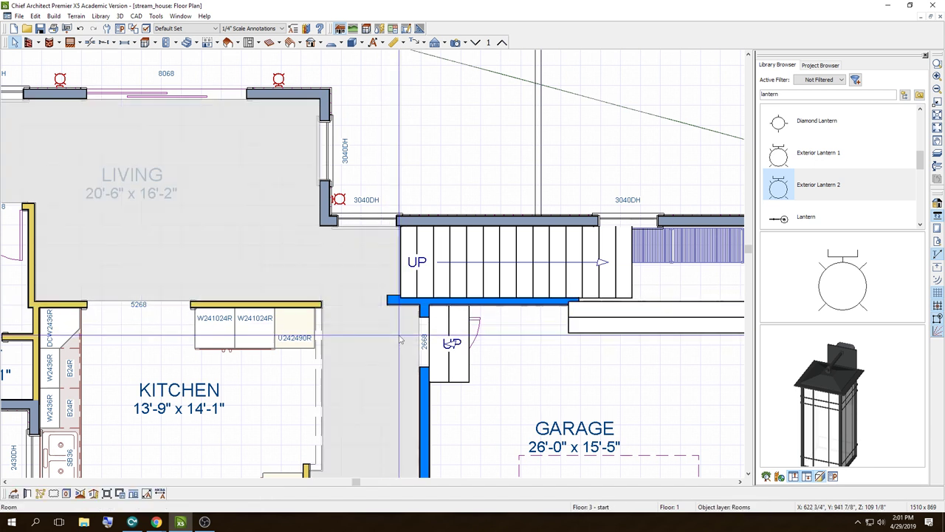
{"action": "key", "text": "Escape"}
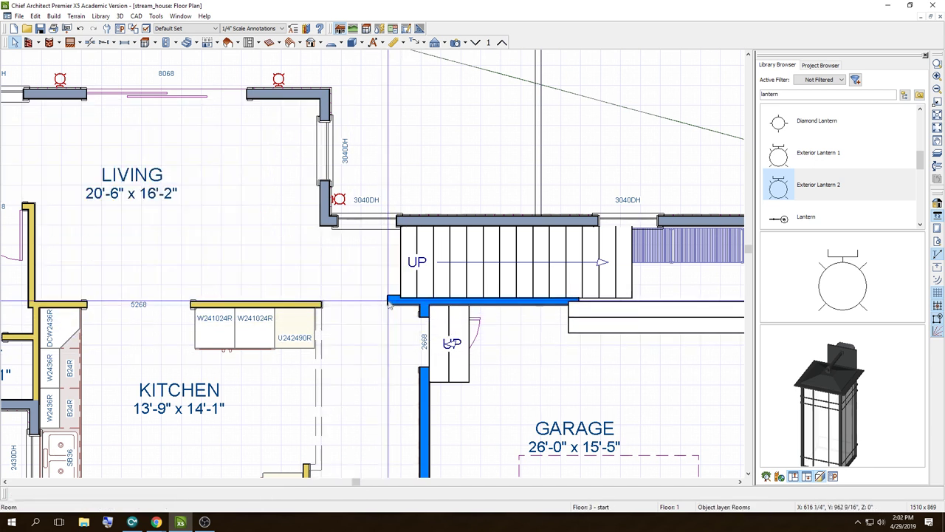
{"action": "left_click", "coordinate": [389, 305]}
{"action": "scroll", "coordinate": [388, 306], "scroll_direction": "up", "scroll_amount": 2}
{"action": "scroll", "coordinate": [383, 309], "scroll_direction": "up", "scroll_amount": 2}
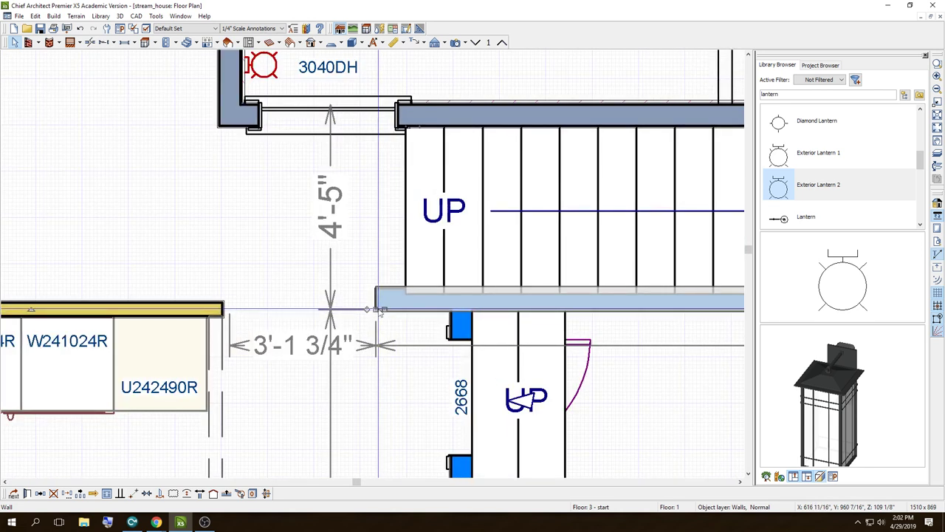
{"action": "left_click_drag", "start_coordinate": [382, 310], "coordinate": [395, 311]}
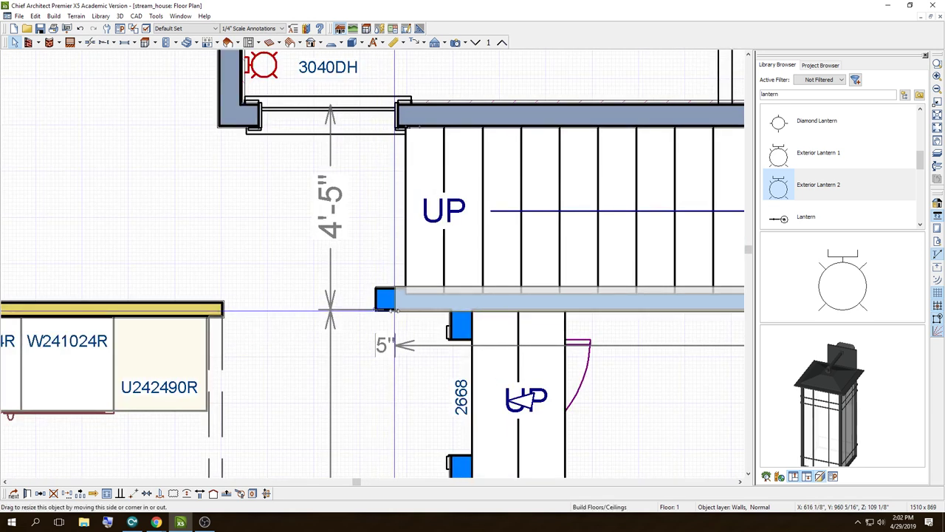
{"action": "key", "text": "Escape"}
{"action": "scroll", "coordinate": [396, 399], "scroll_direction": "down", "scroll_amount": 2}
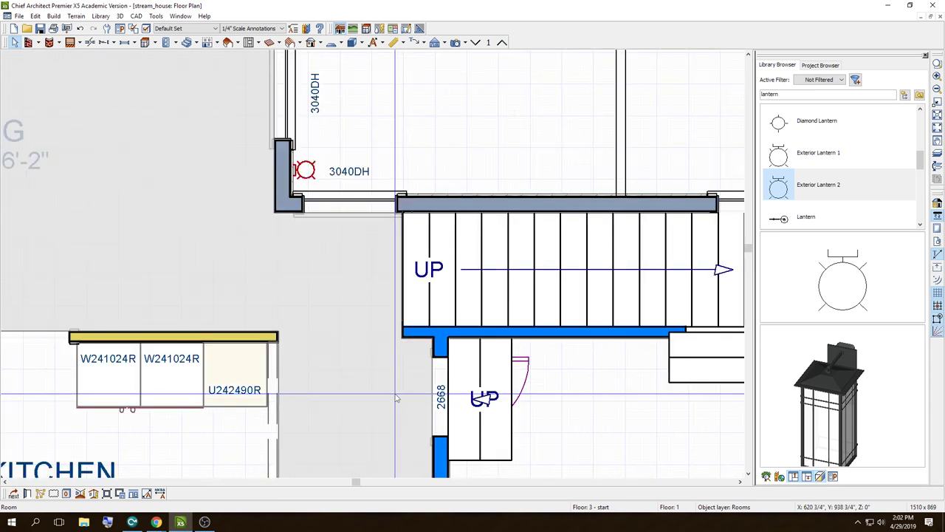
{"action": "scroll", "coordinate": [396, 399], "scroll_direction": "down", "scroll_amount": 2}
{"action": "scroll", "coordinate": [302, 386], "scroll_direction": "up", "scroll_amount": 3}
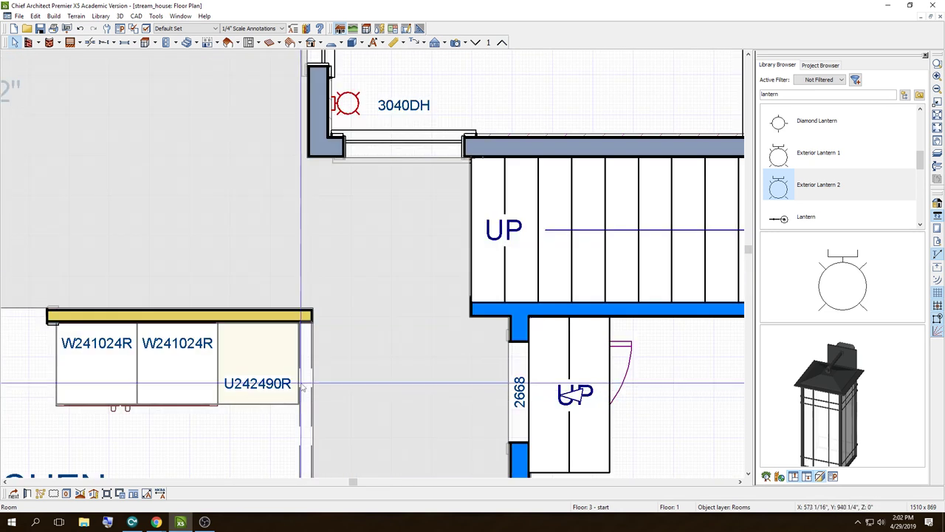
{"action": "left_click", "coordinate": [37, 44]}
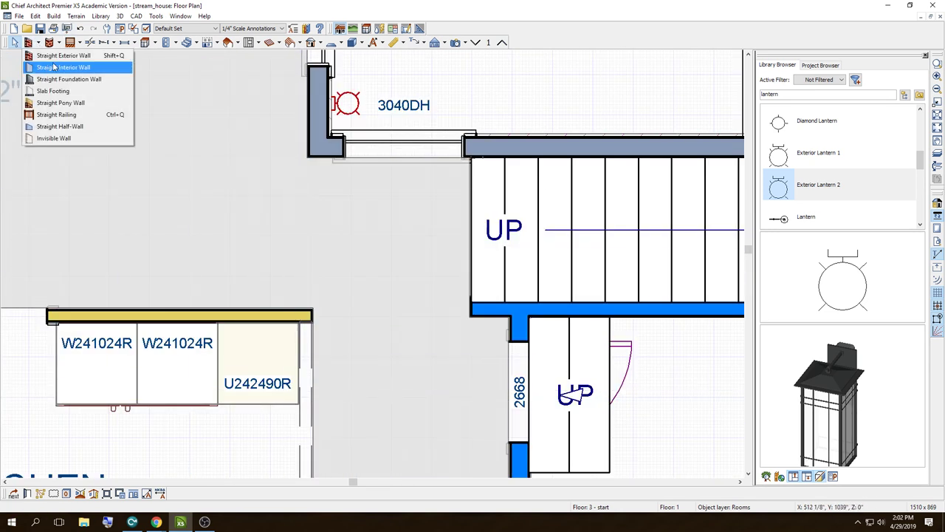
Step: Draw a roughly 2'-3" interior wall down from the kitchen counter's end, undoing and redrawing the first try
{"action": "left_click", "coordinate": [53, 68]}
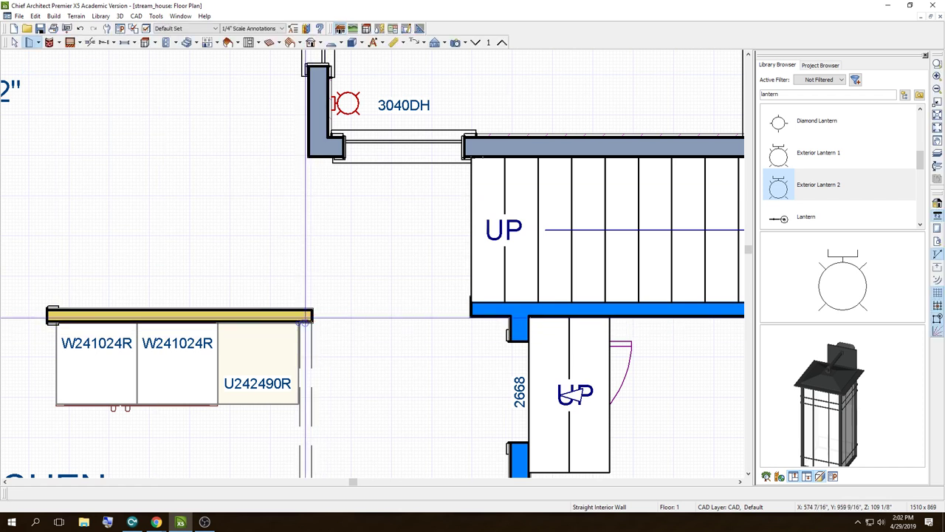
{"action": "left_click_drag", "start_coordinate": [305, 319], "coordinate": [303, 373]}
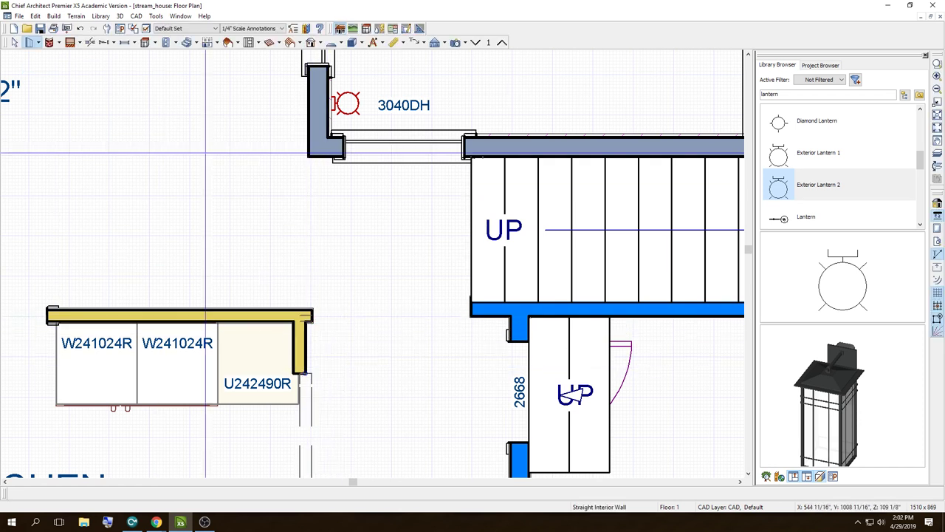
{"action": "left_click", "coordinate": [35, 16]}
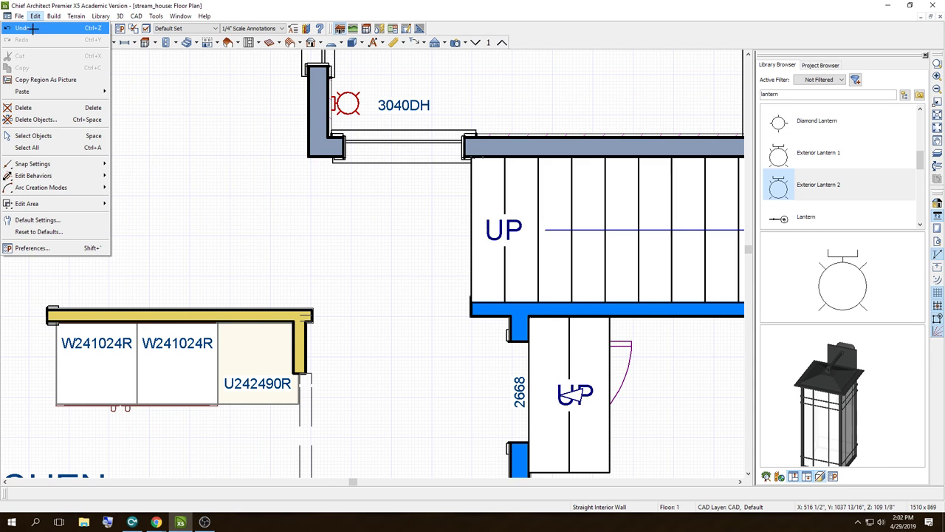
{"action": "left_click", "coordinate": [33, 28]}
{"action": "left_click_drag", "start_coordinate": [307, 310], "coordinate": [307, 412]}
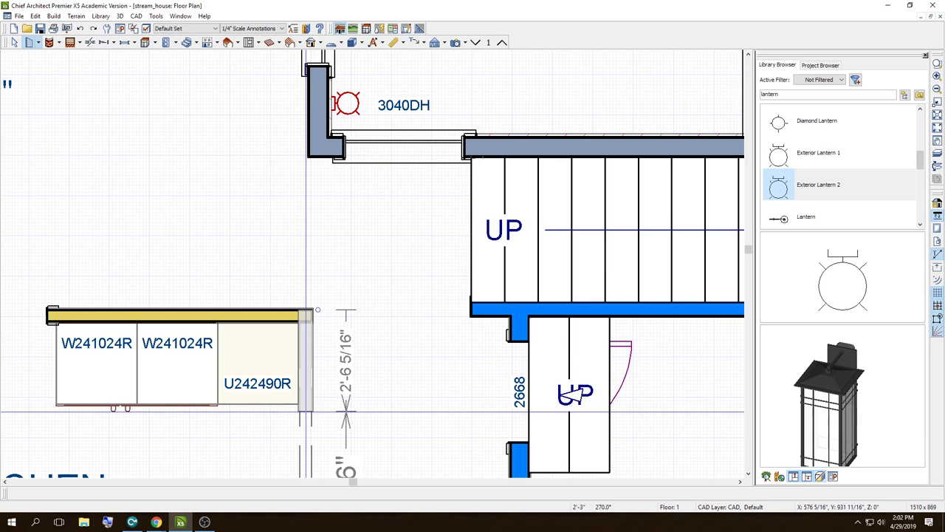
Step: Place Camera 3 in the kitchen and walk it toward the sliding door onto the railed deck
{"action": "key", "text": "shift+j"}
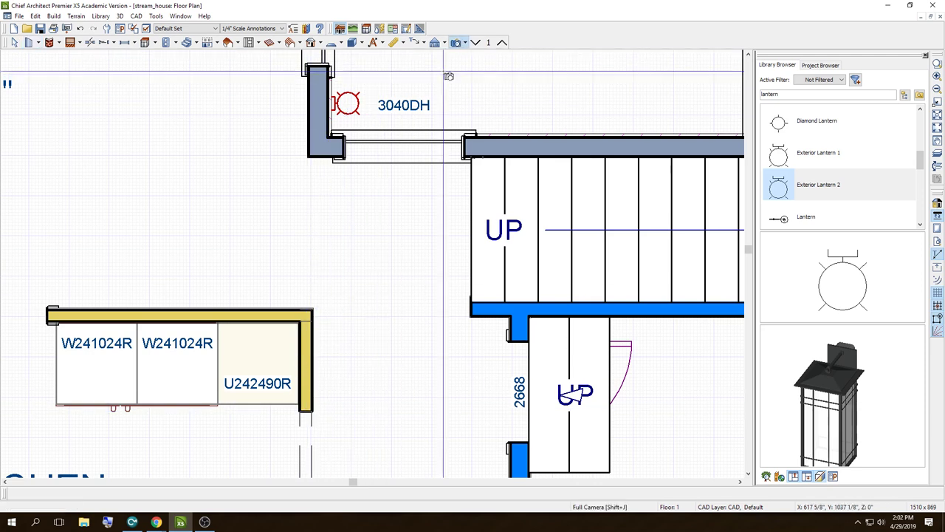
{"action": "scroll", "coordinate": [373, 350], "scroll_direction": "down", "scroll_amount": 1}
{"action": "scroll", "coordinate": [373, 350], "scroll_direction": "down", "scroll_amount": 3}
{"action": "scroll", "coordinate": [373, 350], "scroll_direction": "up", "scroll_amount": 1}
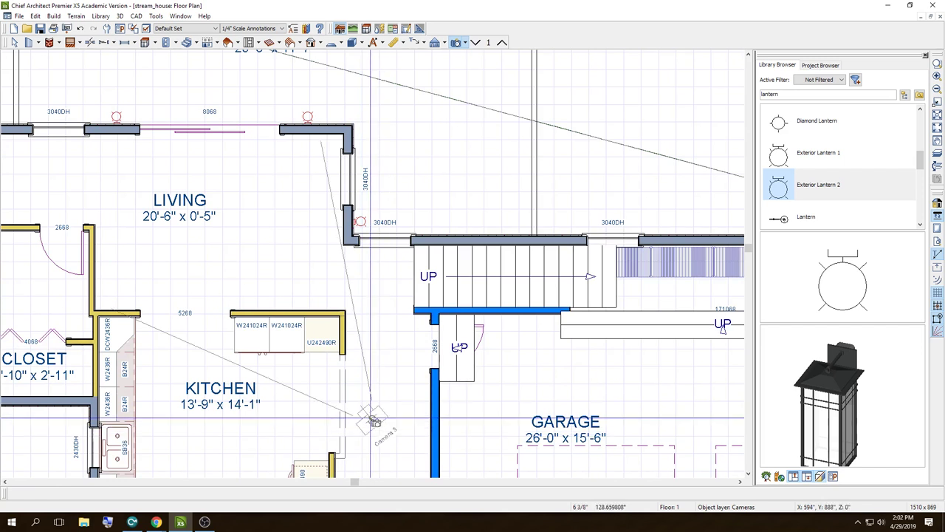
{"action": "left_click", "coordinate": [366, 418]}
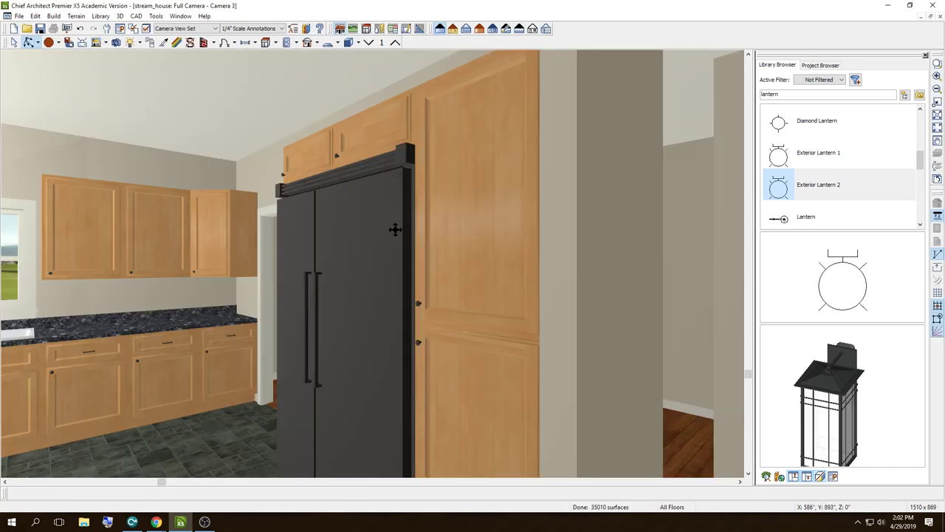
{"action": "mouse_move", "coordinate": [356, 276]}
{"action": "left_mouse_down"}
{"action": "mouse_move", "coordinate": [412, 280]}
{"action": "mouse_move", "coordinate": [428, 239]}
{"action": "mouse_move", "coordinate": [420, 270]}
{"action": "mouse_move", "coordinate": [377, 335]}
{"action": "mouse_move", "coordinate": [377, 323]}
{"action": "mouse_move", "coordinate": [457, 310]}
{"action": "mouse_move", "coordinate": [443, 291]}
{"action": "mouse_move", "coordinate": [460, 302]}
{"action": "mouse_move", "coordinate": [314, 347]}
{"action": "mouse_move", "coordinate": [511, 359]}
{"action": "mouse_move", "coordinate": [599, 266]}
{"action": "mouse_move", "coordinate": [371, 371]}
{"action": "mouse_move", "coordinate": [320, 313]}
{"action": "mouse_move", "coordinate": [338, 331]}
{"action": "mouse_move", "coordinate": [346, 322]}
{"action": "mouse_move", "coordinate": [440, 352]}
{"action": "left_mouse_up"}
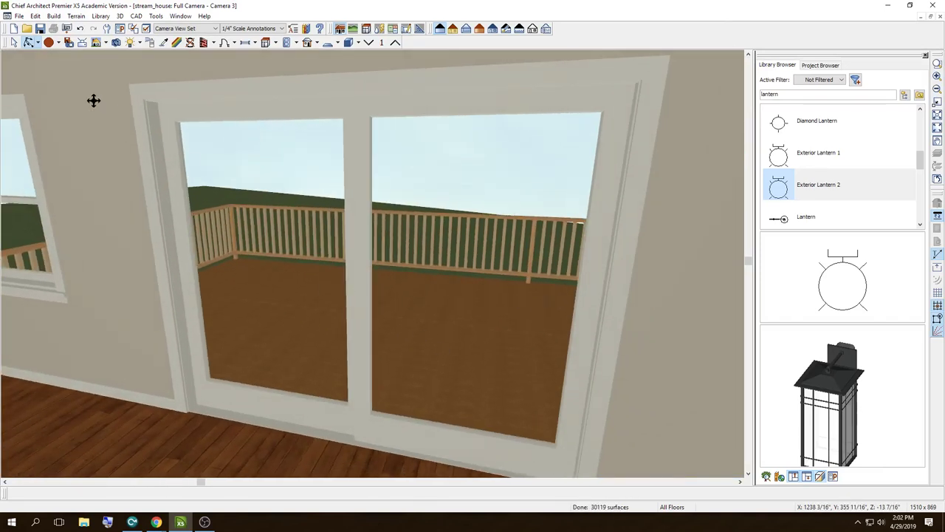
Step: Show the sliding deck door open in 3D and move the view outside toward the lantern
{"action": "left_click", "coordinate": [453, 228]}
{"action": "right_click", "coordinate": [453, 227]}
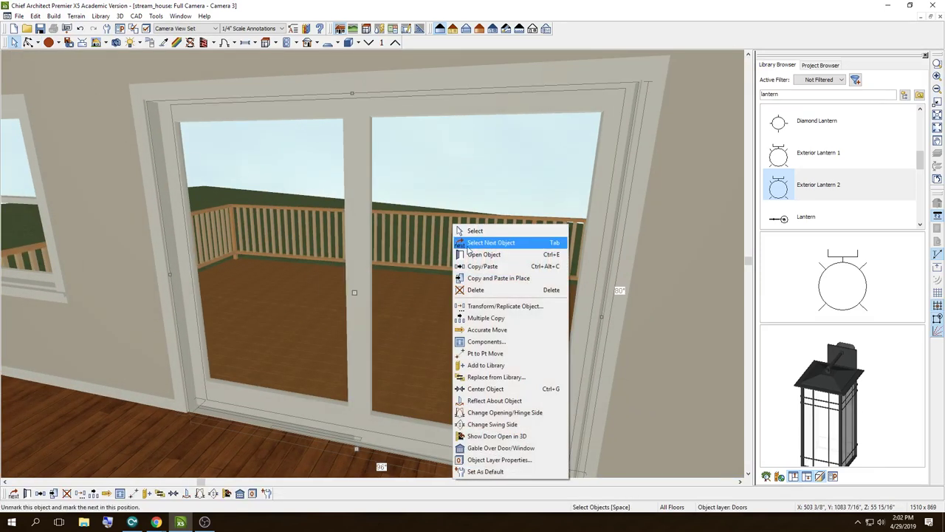
{"action": "left_click", "coordinate": [493, 436]}
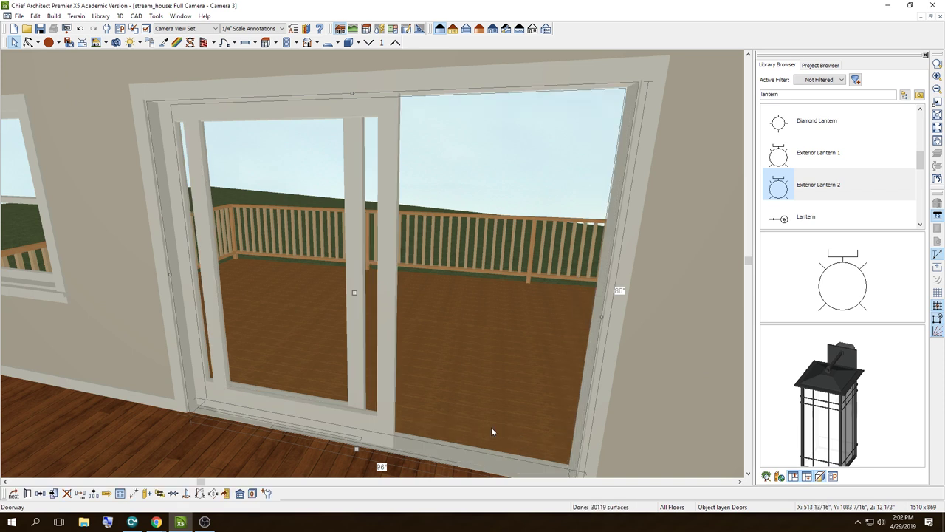
{"action": "mouse_move", "coordinate": [492, 421]}
{"action": "left_mouse_down"}
{"action": "mouse_move", "coordinate": [423, 316]}
{"action": "mouse_move", "coordinate": [506, 330]}
{"action": "mouse_move", "coordinate": [598, 281]}
{"action": "left_mouse_up"}
Step: Return to the floor plan and draw a straight stair beside the deck's left edge
{"action": "left_click", "coordinate": [938, 18]}
{"action": "scroll", "coordinate": [397, 310], "scroll_direction": "down", "scroll_amount": 1}
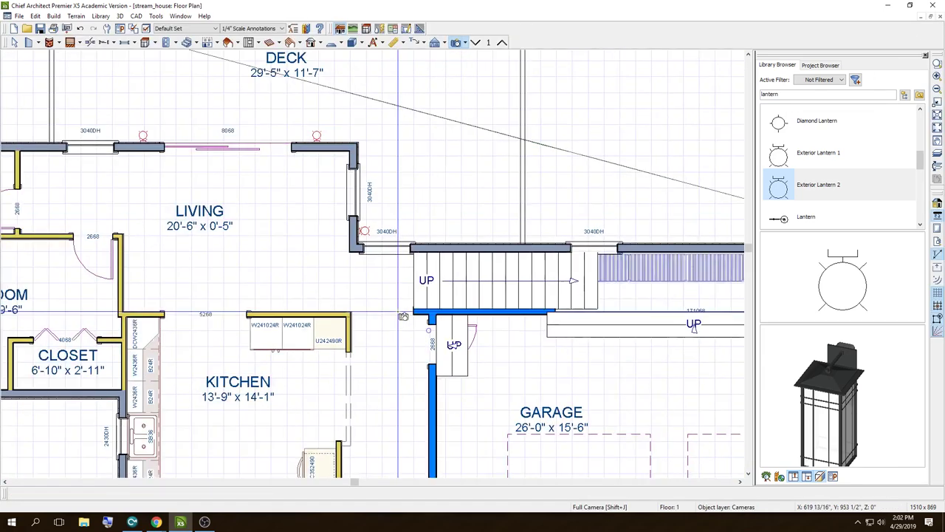
{"action": "scroll", "coordinate": [397, 311], "scroll_direction": "down", "scroll_amount": 4}
{"action": "scroll", "coordinate": [288, 205], "scroll_direction": "up", "scroll_amount": 2}
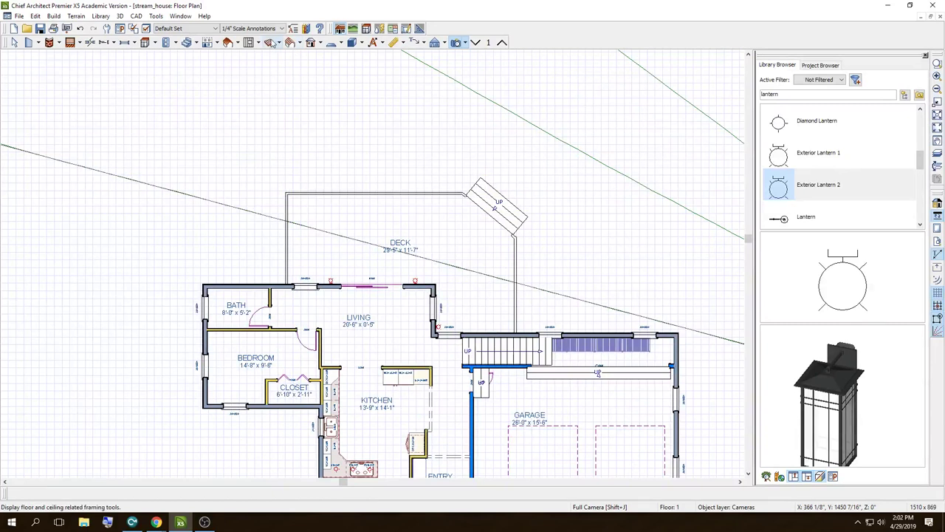
{"action": "left_click", "coordinate": [199, 58]}
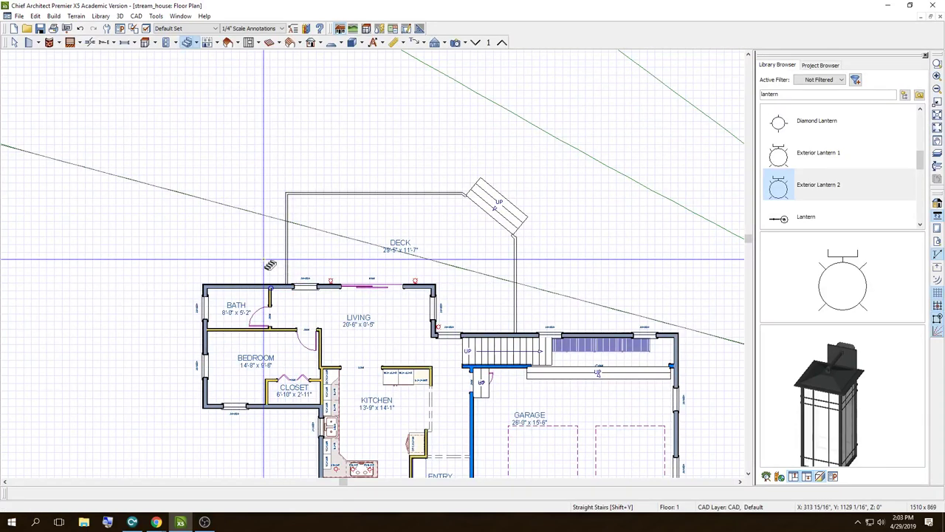
{"action": "left_click_drag", "start_coordinate": [258, 256], "coordinate": [288, 254]}
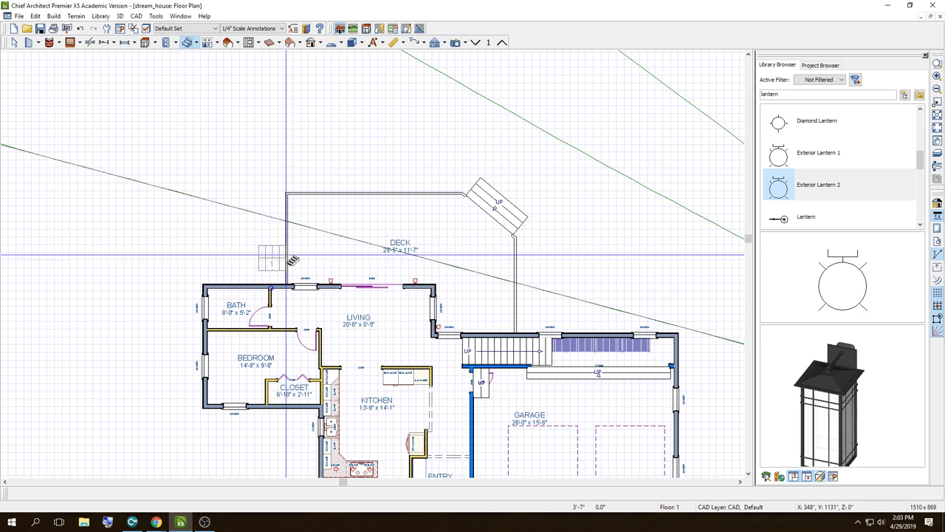
Step: Narrow the new stairs from their left edge, edit their width, and shift them slightly left
{"action": "scroll", "coordinate": [291, 257], "scroll_direction": "up", "scroll_amount": 2}
{"action": "scroll", "coordinate": [288, 255], "scroll_direction": "up", "scroll_amount": 2}
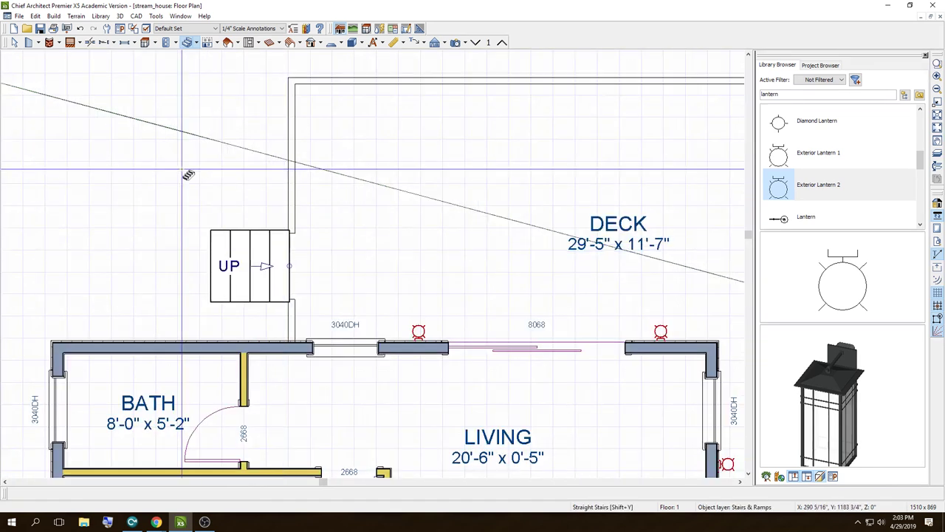
{"action": "left_click", "coordinate": [12, 42]}
{"action": "left_click", "coordinate": [214, 266]}
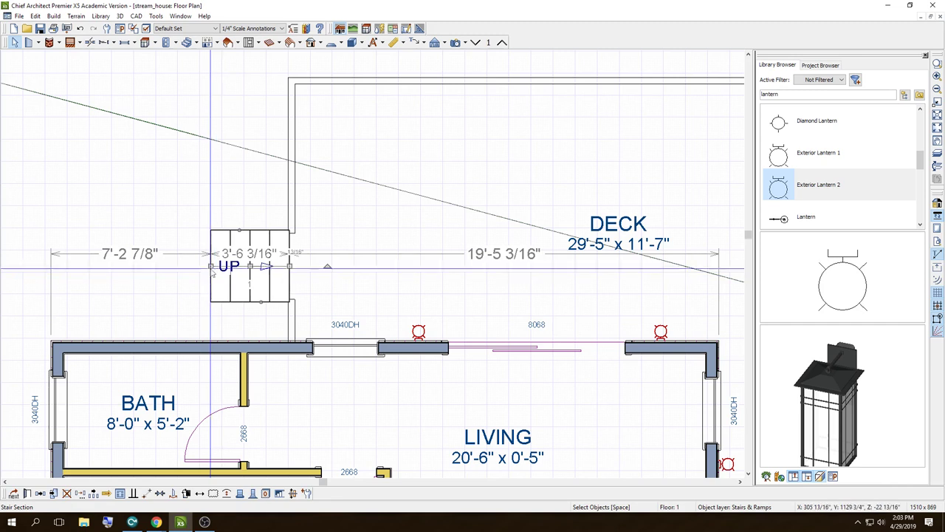
{"action": "left_click_drag", "start_coordinate": [210, 266], "coordinate": [231, 266]}
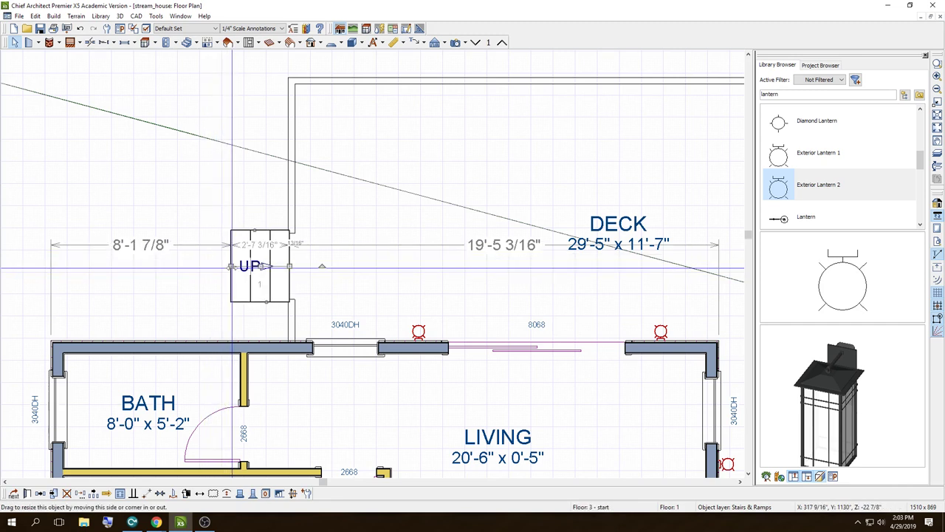
{"action": "left_click", "coordinate": [259, 246]}
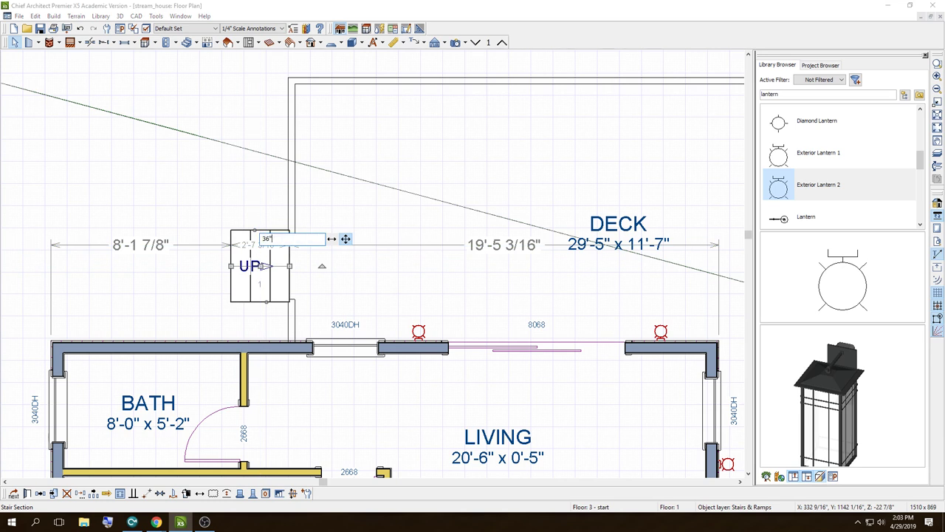
{"action": "left_click_drag", "start_coordinate": [260, 266], "coordinate": [251, 266]}
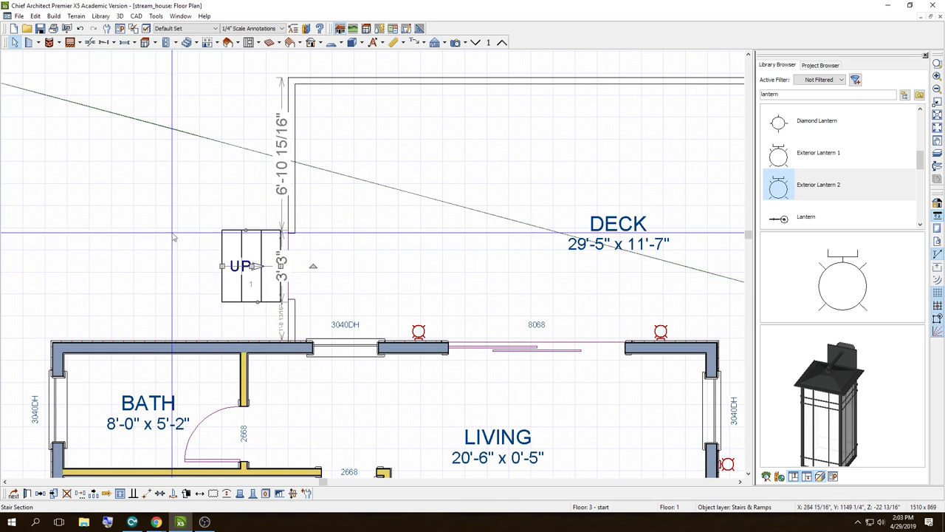
Step: Undo the accidental stair shift, then try moving the stairs along the deck edge and cancel
{"action": "left_click", "coordinate": [35, 16]}
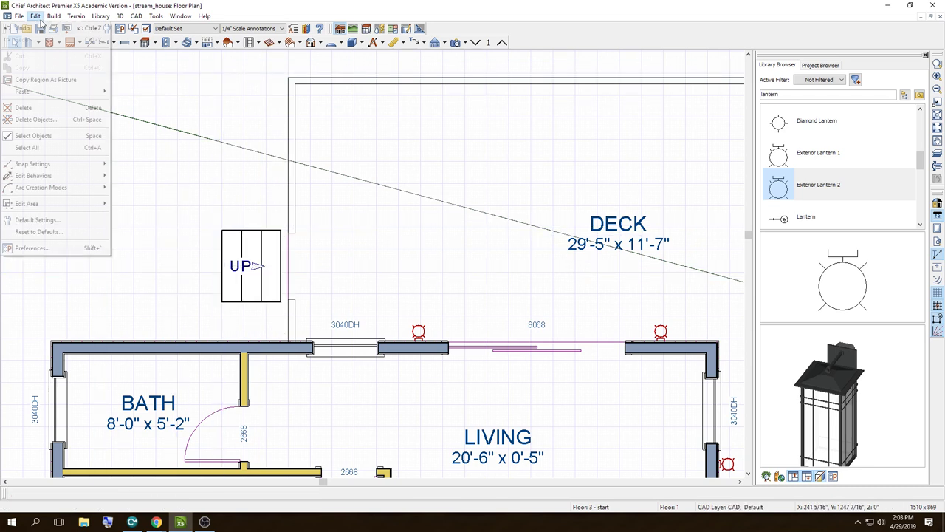
{"action": "left_click", "coordinate": [40, 28]}
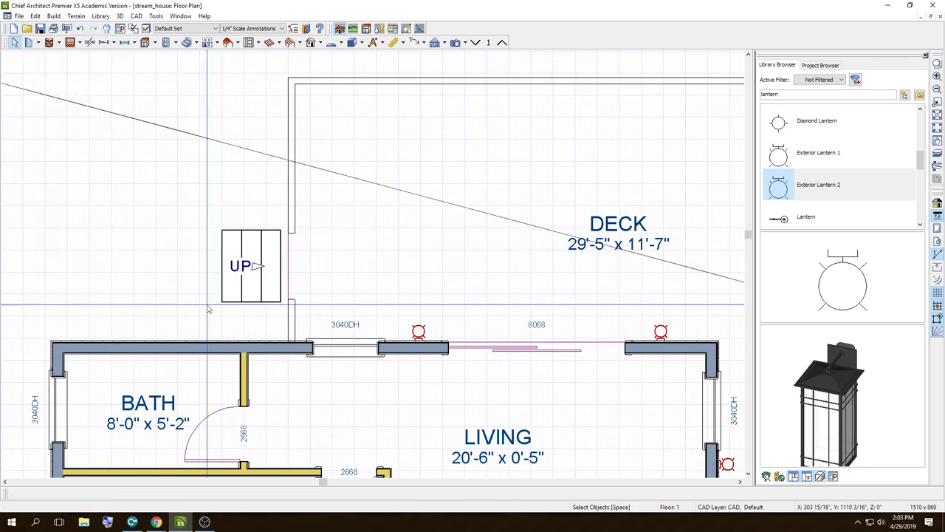
{"action": "left_click", "coordinate": [286, 268]}
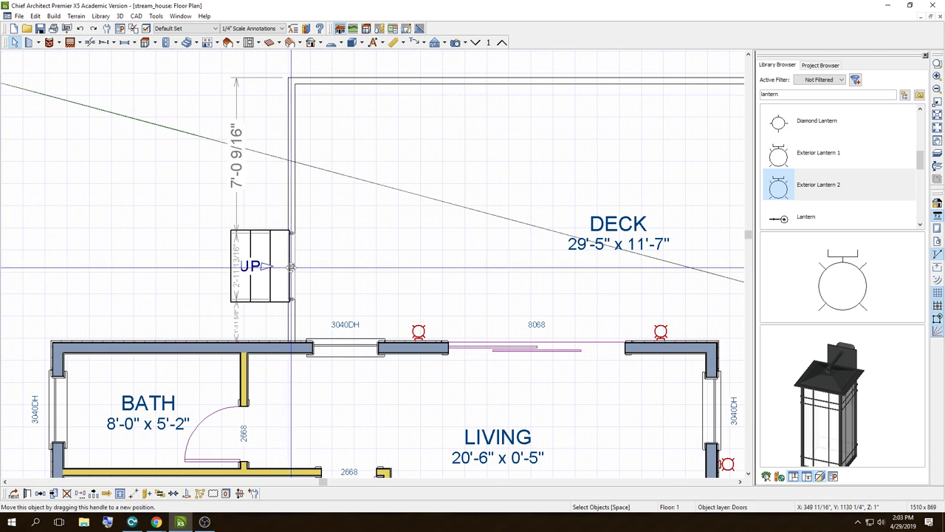
{"action": "left_click_drag", "start_coordinate": [290, 267], "coordinate": [295, 268]}
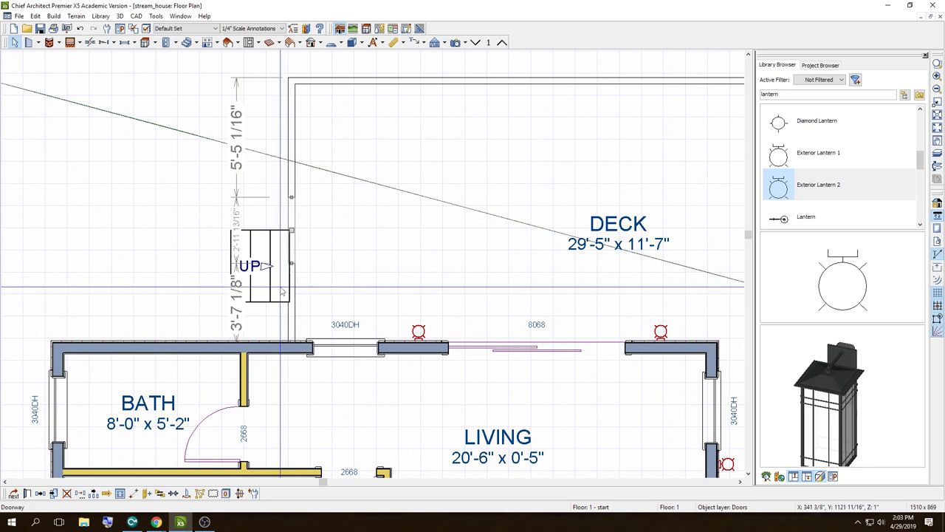
{"action": "key", "text": "Escape"}
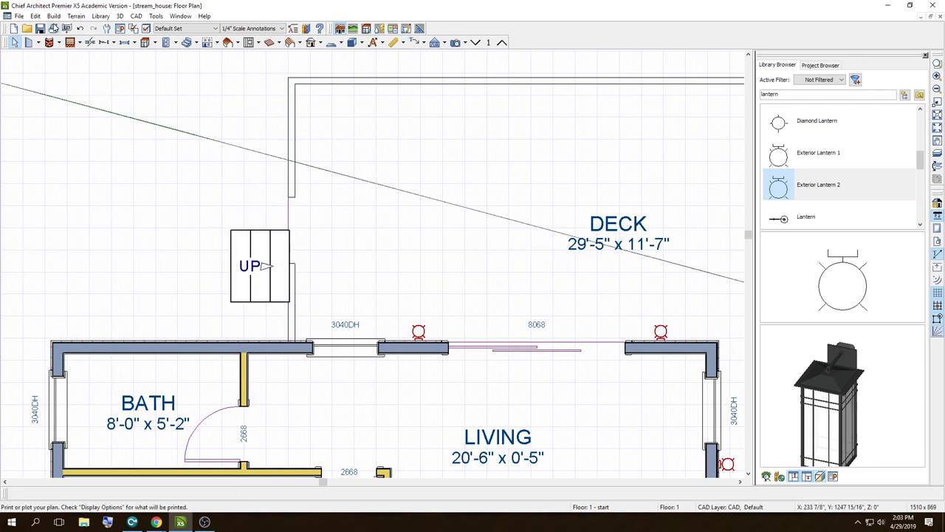
Step: Undo the remaining stair changes until the first stairs are removed from the deck
{"action": "left_click", "coordinate": [34, 16]}
{"action": "left_click", "coordinate": [35, 17]}
{"action": "left_click", "coordinate": [34, 17]}
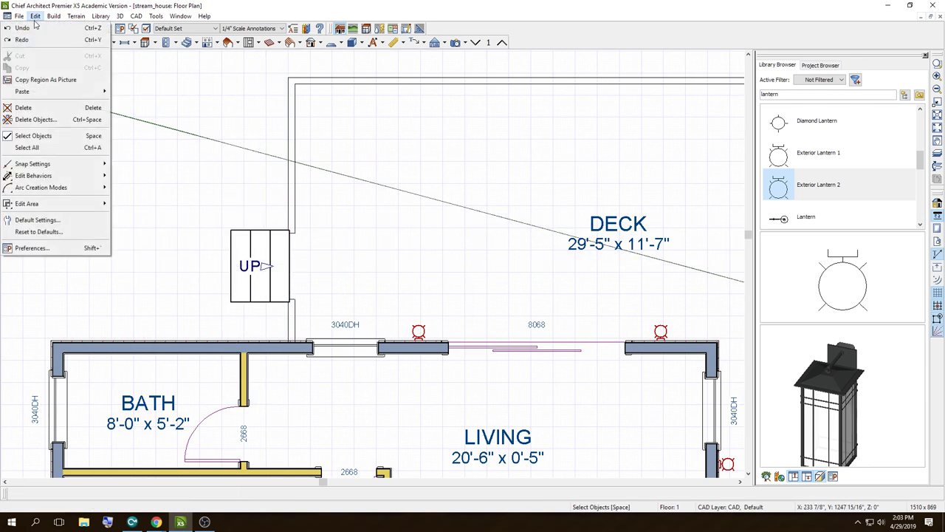
{"action": "left_click", "coordinate": [33, 30]}
{"action": "left_click", "coordinate": [35, 16]}
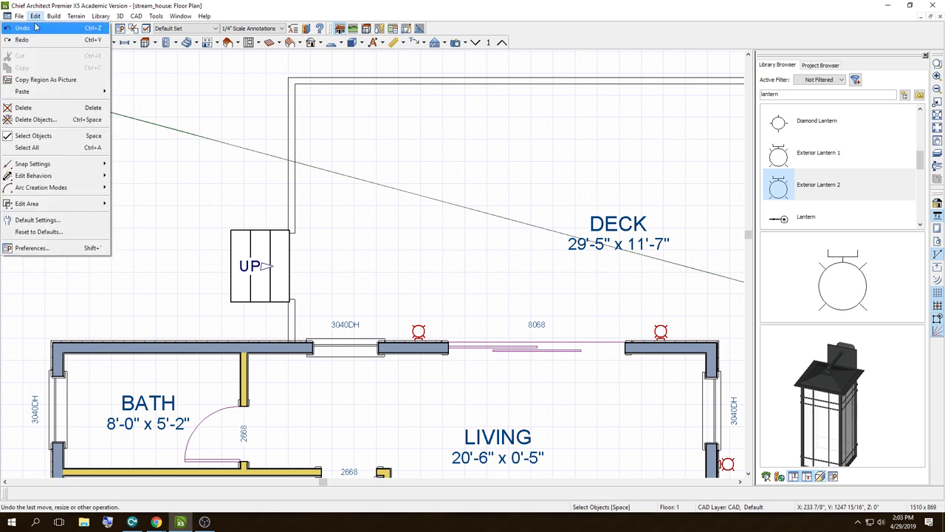
{"action": "left_click", "coordinate": [34, 29]}
{"action": "left_click", "coordinate": [35, 16]}
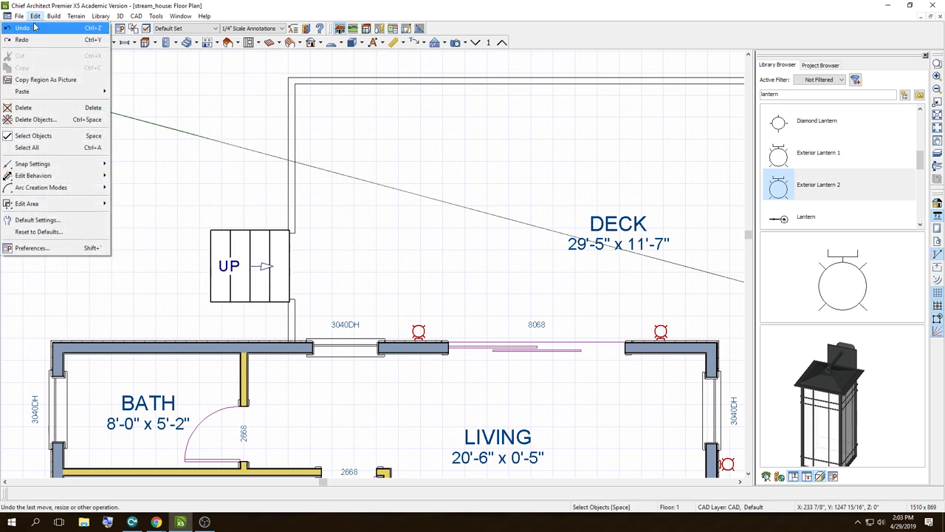
{"action": "left_click", "coordinate": [34, 30]}
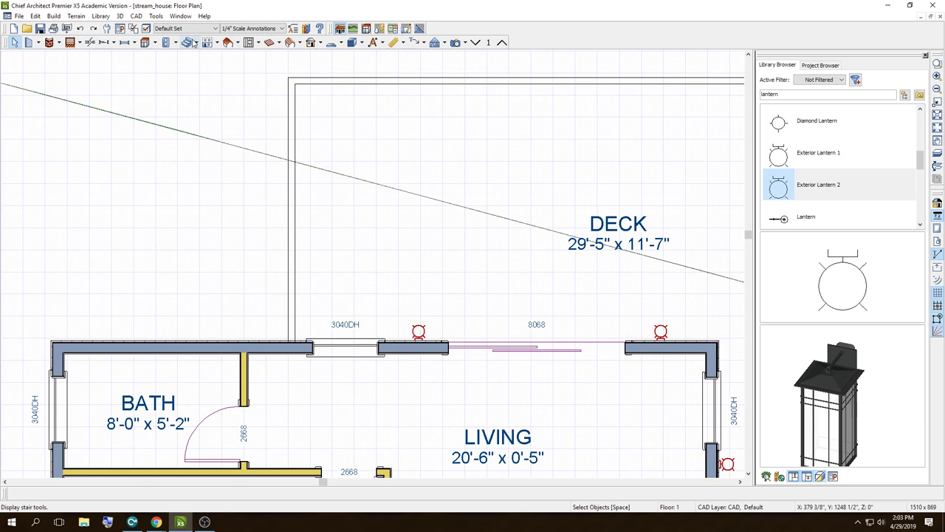
Step: Redraw shorter straight steps off the deck's left side and aim Camera 4 at them
{"action": "left_click", "coordinate": [187, 42]}
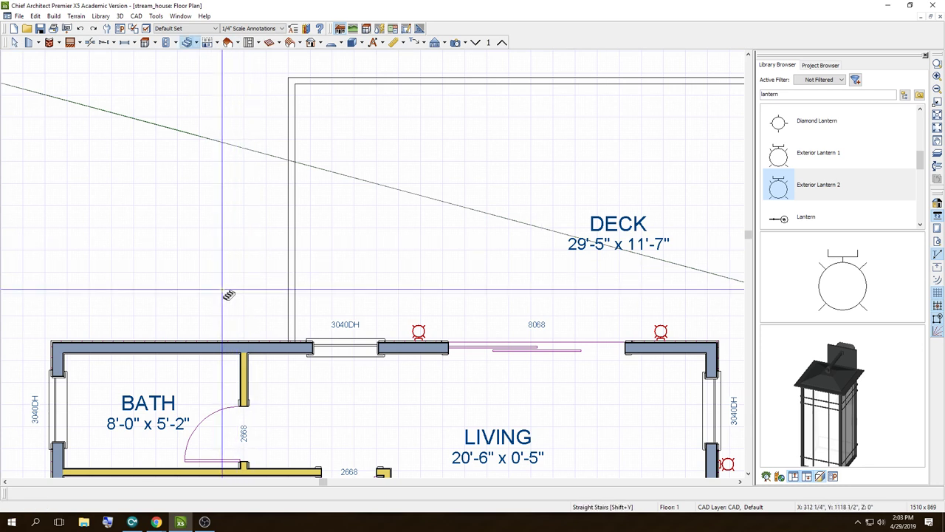
{"action": "left_click_drag", "start_coordinate": [224, 289], "coordinate": [295, 291]}
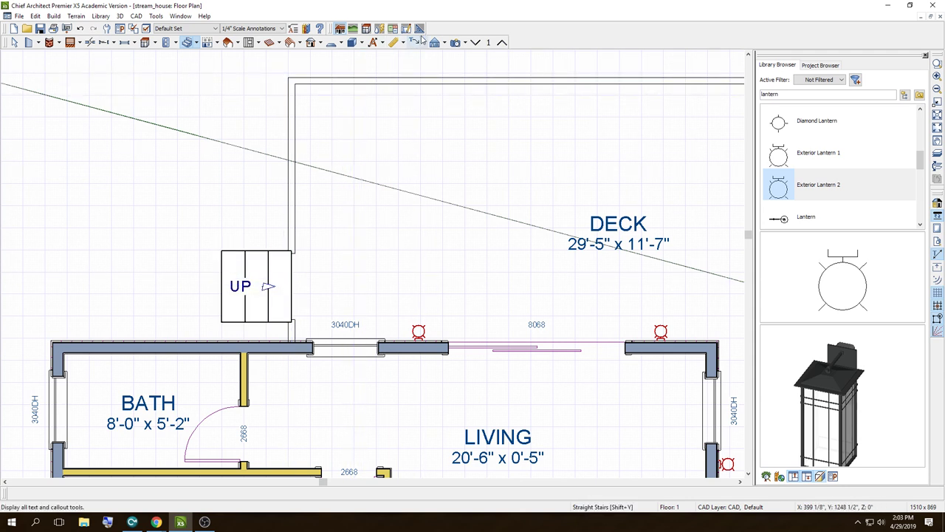
{"action": "left_click", "coordinate": [456, 42]}
{"action": "left_click_drag", "start_coordinate": [145, 140], "coordinate": [168, 163]}
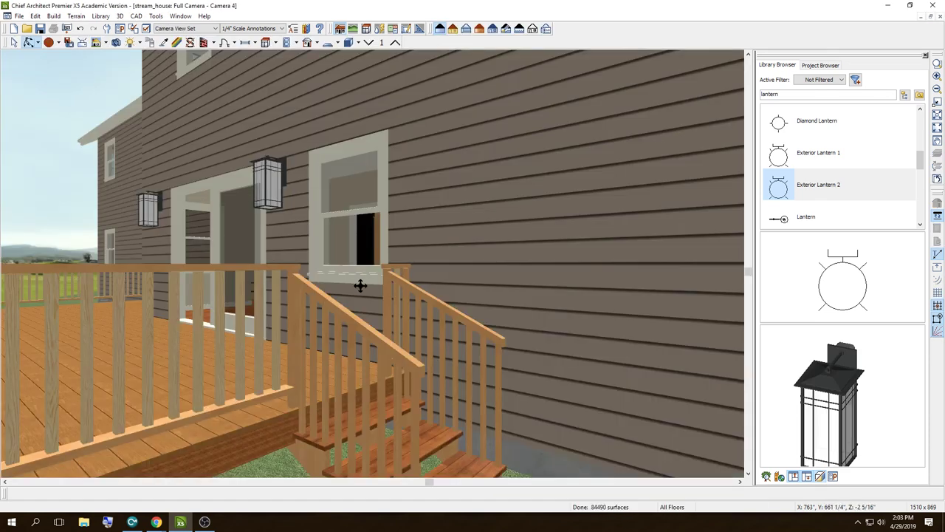
Step: Check the new side steps in 3D, placing Camera 5 near the rear deck, then return to the plan
{"action": "mouse_move", "coordinate": [344, 312]}
{"action": "left_mouse_down"}
{"action": "mouse_move", "coordinate": [347, 332]}
{"action": "mouse_move", "coordinate": [397, 344]}
{"action": "mouse_move", "coordinate": [394, 371]}
{"action": "mouse_move", "coordinate": [369, 344]}
{"action": "mouse_move", "coordinate": [320, 321]}
{"action": "mouse_move", "coordinate": [317, 273]}
{"action": "left_mouse_up"}
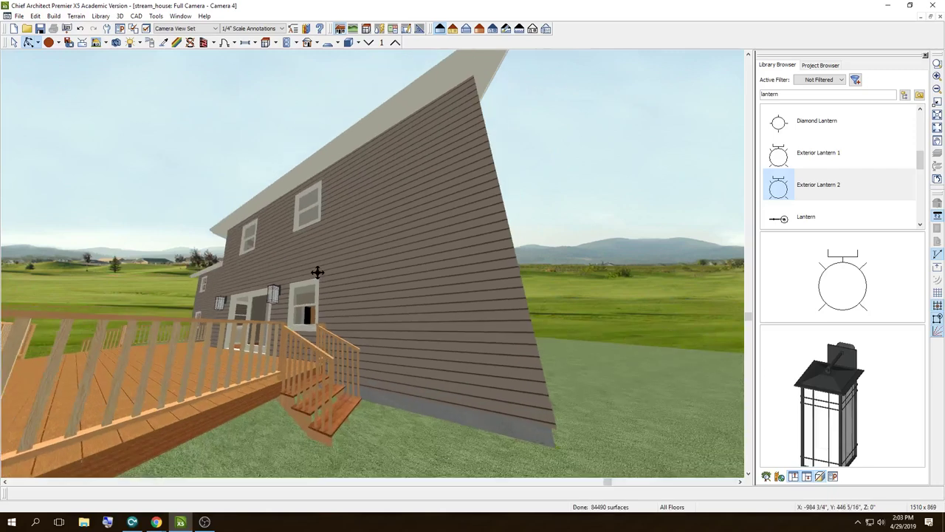
{"action": "left_click", "coordinate": [940, 16]}
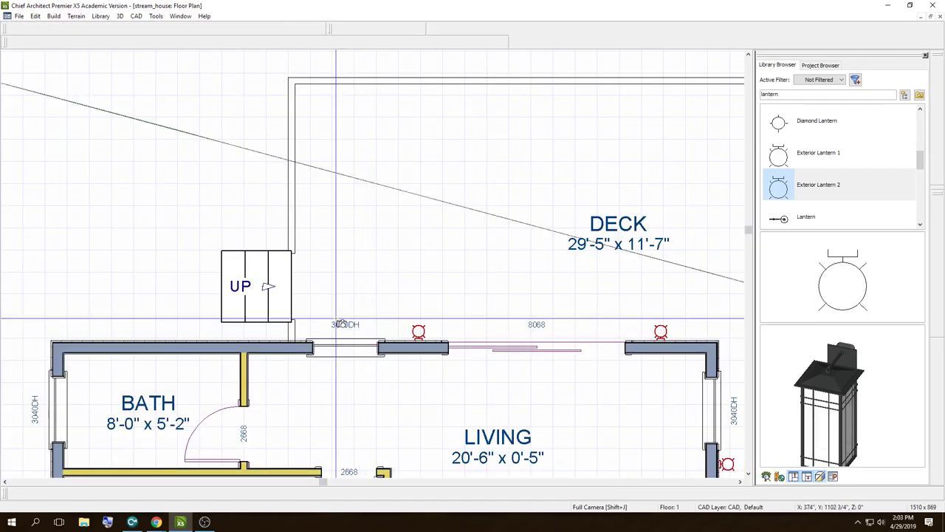
{"action": "scroll", "coordinate": [469, 302], "scroll_direction": "down", "scroll_amount": 5}
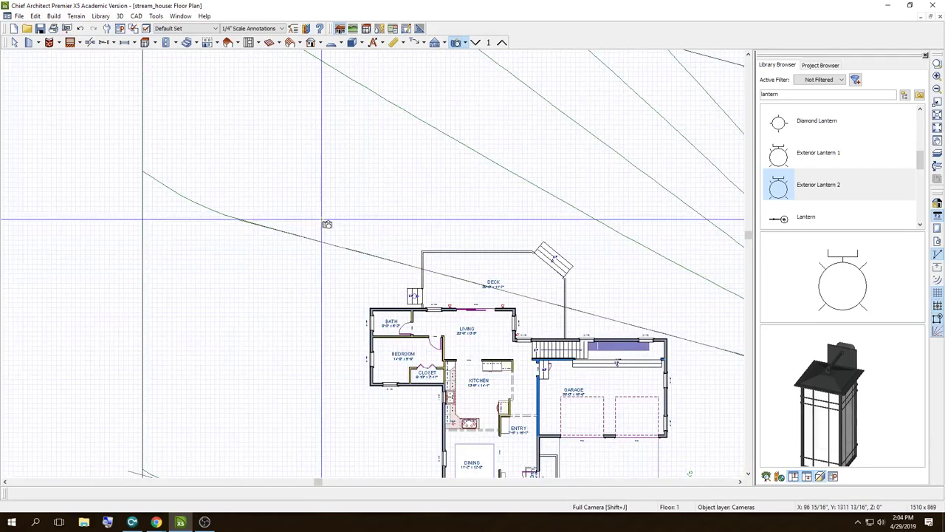
{"action": "left_click", "coordinate": [408, 210]}
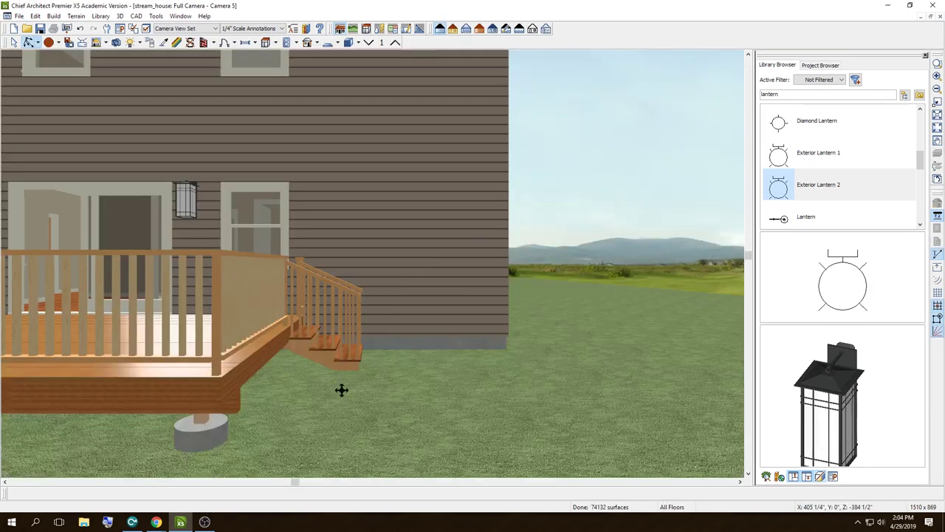
{"action": "mouse_move", "coordinate": [342, 390]}
{"action": "left_mouse_down"}
{"action": "mouse_move", "coordinate": [361, 380]}
{"action": "mouse_move", "coordinate": [367, 359]}
{"action": "mouse_move", "coordinate": [347, 382]}
{"action": "mouse_move", "coordinate": [328, 380]}
{"action": "left_mouse_up"}
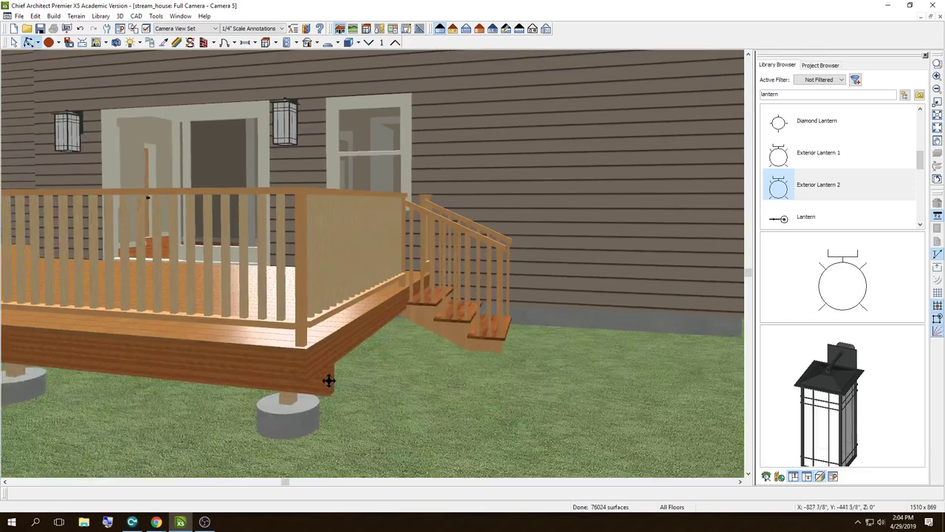
{"action": "left_click", "coordinate": [940, 20]}
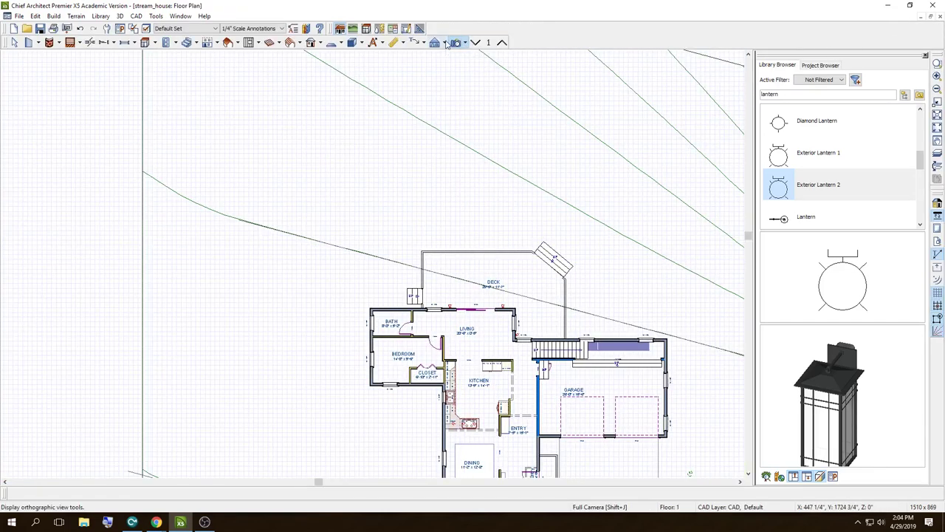
Step: Create Elevation 6 with a section line across the rear deck, zoom to inspect it, then close it
{"action": "left_click", "coordinate": [454, 42]}
{"action": "left_click", "coordinate": [473, 55]}
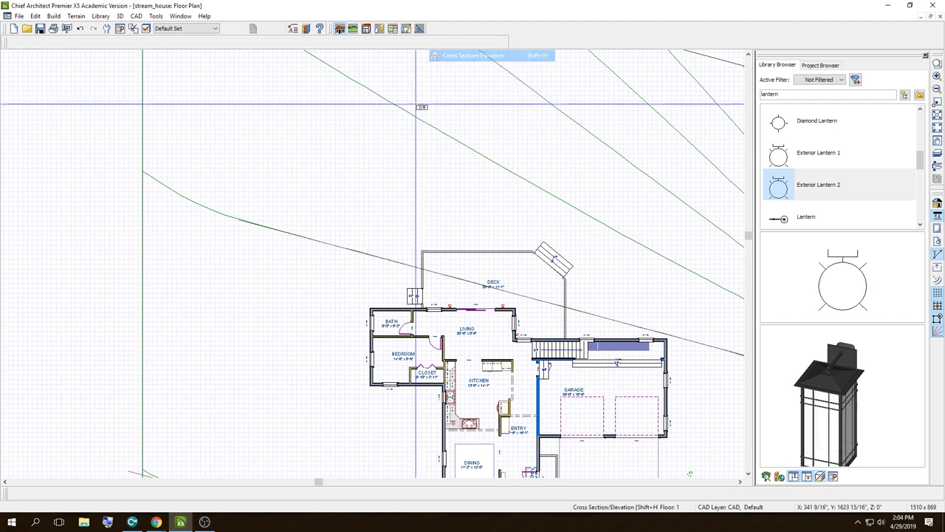
{"action": "left_click_drag", "start_coordinate": [402, 249], "coordinate": [423, 264]}
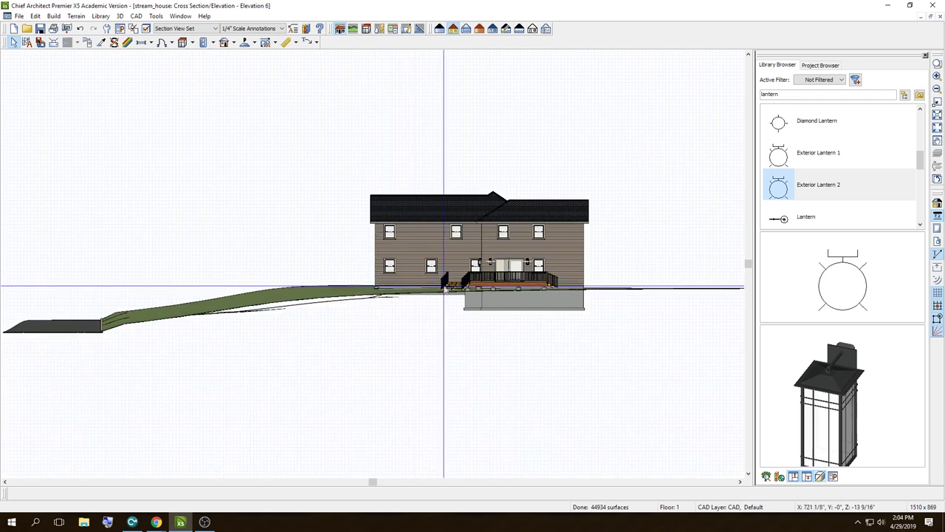
{"action": "scroll", "coordinate": [572, 290], "scroll_direction": "up", "scroll_amount": 1}
{"action": "scroll", "coordinate": [561, 296], "scroll_direction": "up", "scroll_amount": 1}
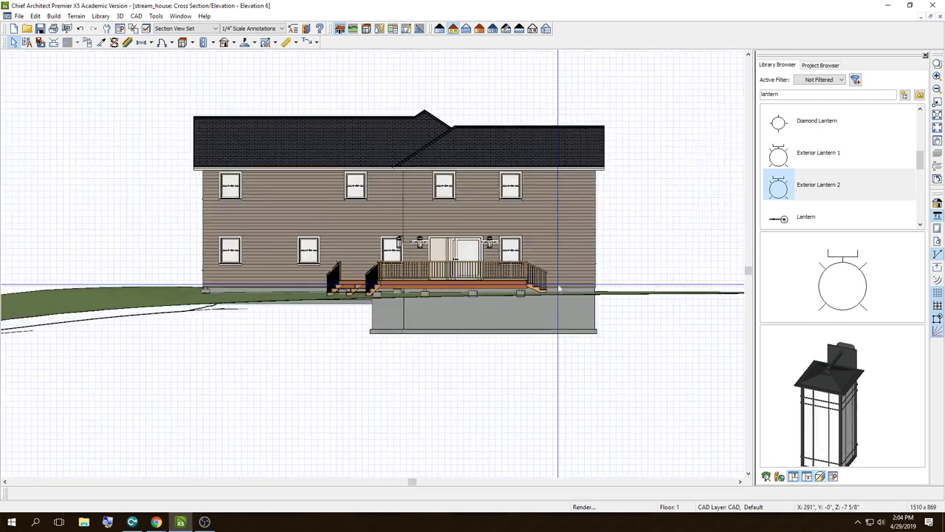
{"action": "scroll", "coordinate": [547, 303], "scroll_direction": "up", "scroll_amount": 2}
{"action": "scroll", "coordinate": [544, 310], "scroll_direction": "up", "scroll_amount": 2}
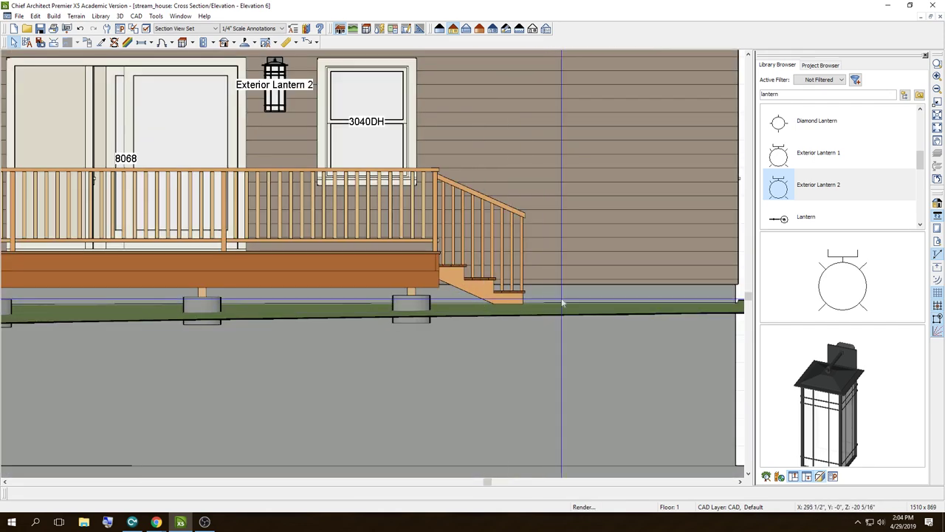
{"action": "scroll", "coordinate": [564, 304], "scroll_direction": "down", "scroll_amount": 1}
{"action": "scroll", "coordinate": [512, 303], "scroll_direction": "down", "scroll_amount": 2}
{"action": "scroll", "coordinate": [491, 299], "scroll_direction": "down", "scroll_amount": 2}
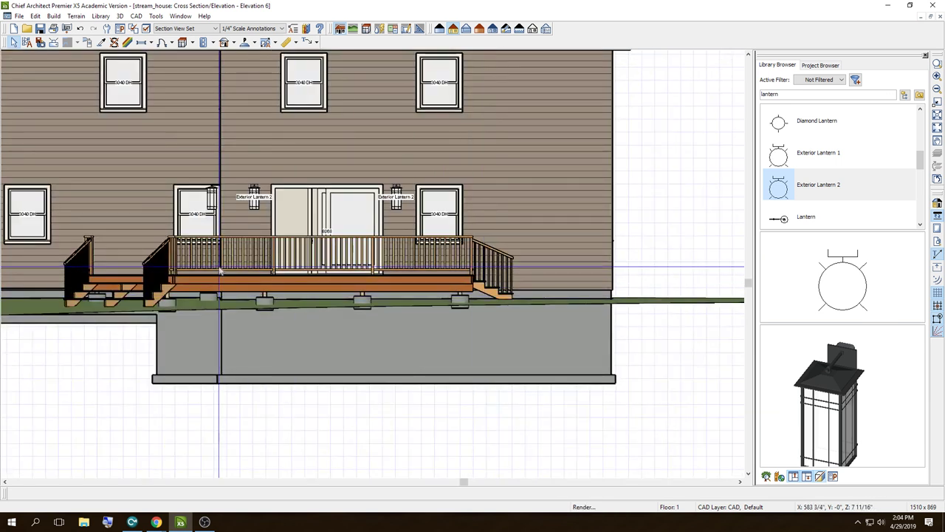
{"action": "scroll", "coordinate": [220, 269], "scroll_direction": "down", "scroll_amount": 1}
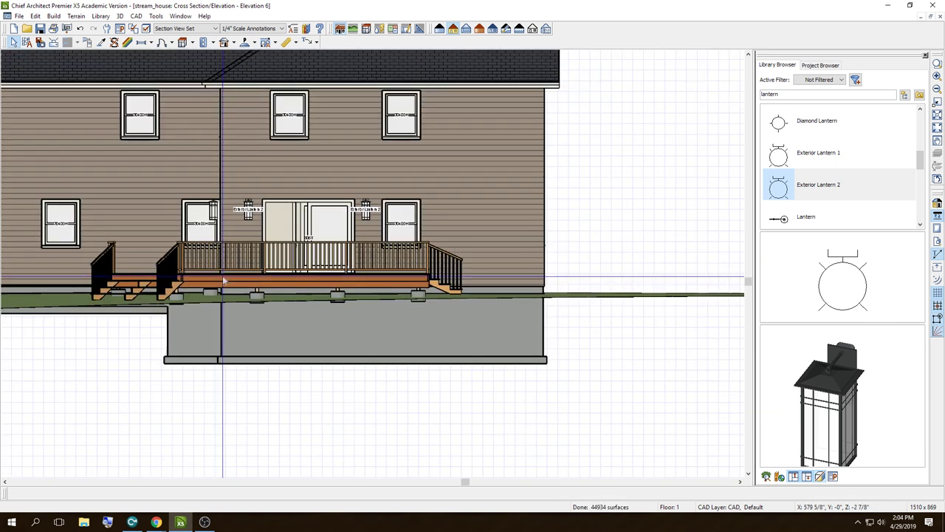
{"action": "left_click", "coordinate": [932, 16]}
{"action": "scroll", "coordinate": [406, 207], "scroll_direction": "down", "scroll_amount": 3}
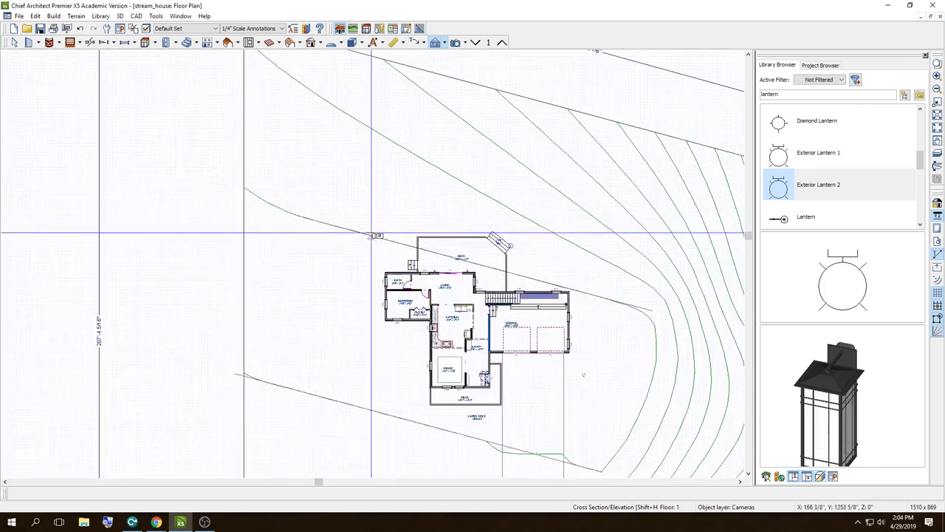
{"action": "scroll", "coordinate": [532, 328], "scroll_direction": "up", "scroll_amount": 2}
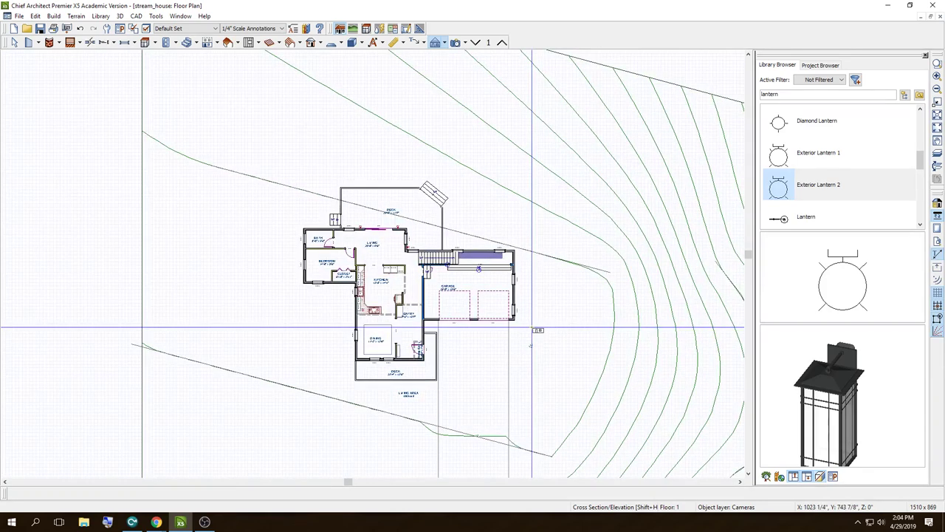
Step: Open the F8 perspective overview (Camera 7), orbit to the rear and zoom in on the railed deck
{"action": "key", "text": "F8"}
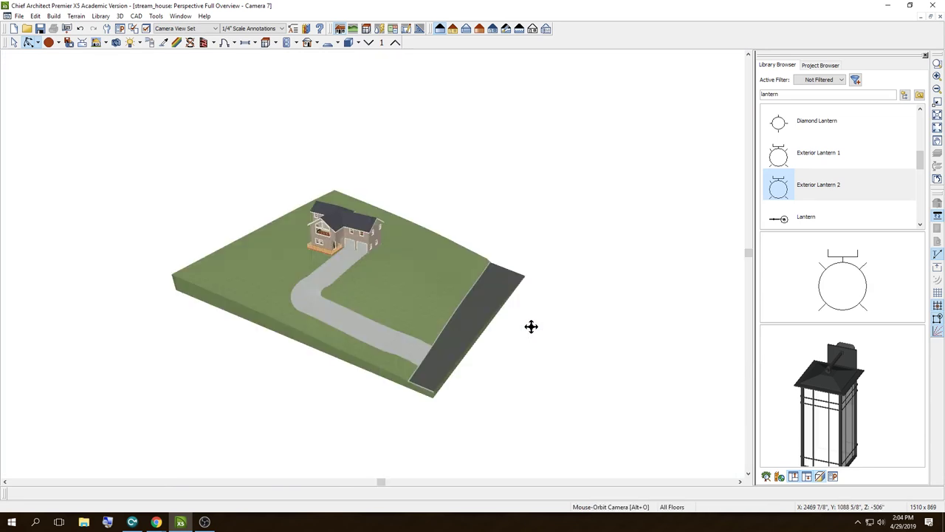
{"action": "left_click_drag", "start_coordinate": [420, 262], "coordinate": [182, 229]}
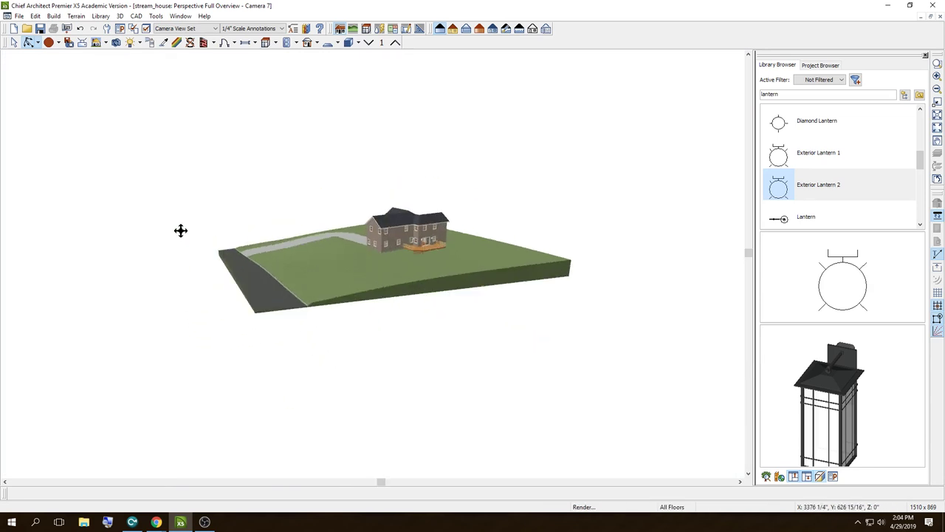
{"action": "scroll", "coordinate": [473, 251], "scroll_direction": "up", "scroll_amount": 3}
{"action": "scroll", "coordinate": [384, 247], "scroll_direction": "up", "scroll_amount": 3}
{"action": "scroll", "coordinate": [317, 245], "scroll_direction": "up", "scroll_amount": 2}
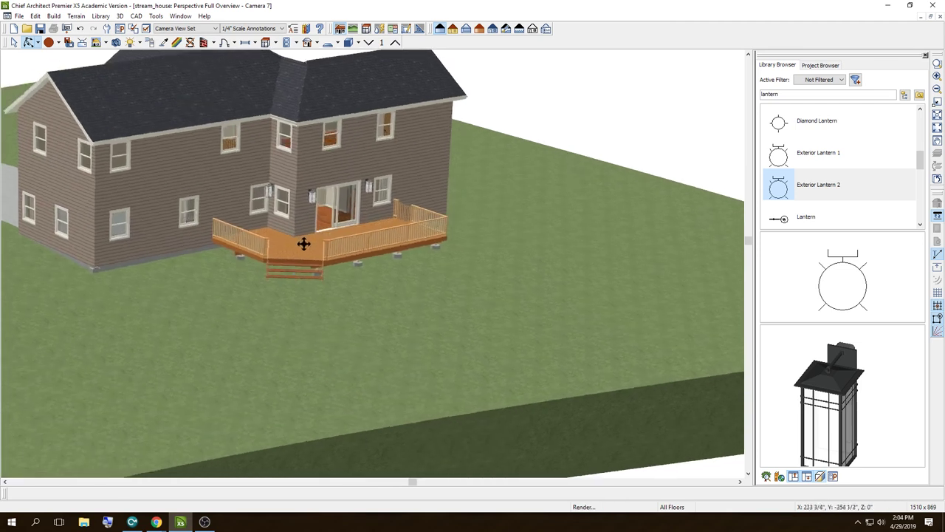
{"action": "scroll", "coordinate": [325, 222], "scroll_direction": "up", "scroll_amount": 3}
{"action": "scroll", "coordinate": [336, 204], "scroll_direction": "up", "scroll_amount": 3}
{"action": "scroll", "coordinate": [336, 204], "scroll_direction": "down", "scroll_amount": 2}
{"action": "scroll", "coordinate": [364, 220], "scroll_direction": "down", "scroll_amount": 2}
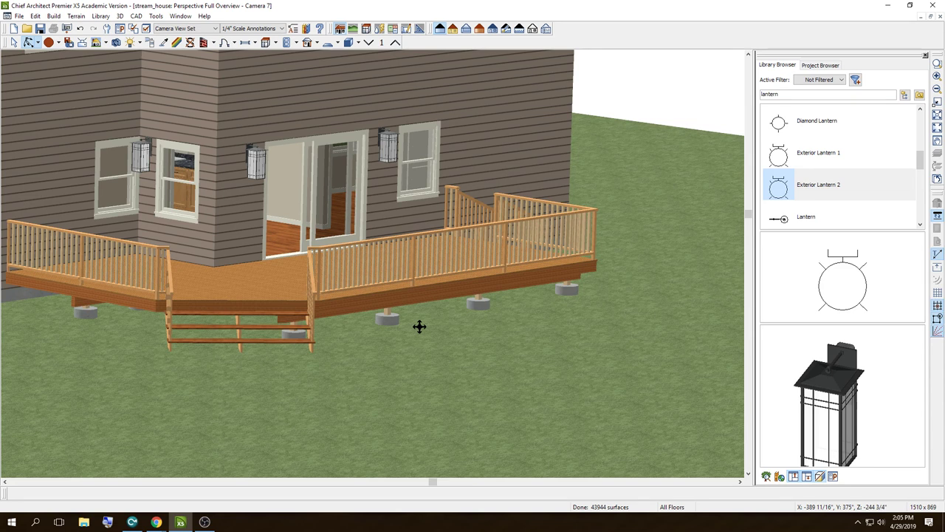
{"action": "left_click", "coordinate": [937, 15]}
{"action": "scroll", "coordinate": [402, 376], "scroll_direction": "up", "scroll_amount": 2}
{"action": "scroll", "coordinate": [403, 375], "scroll_direction": "up", "scroll_amount": 3}
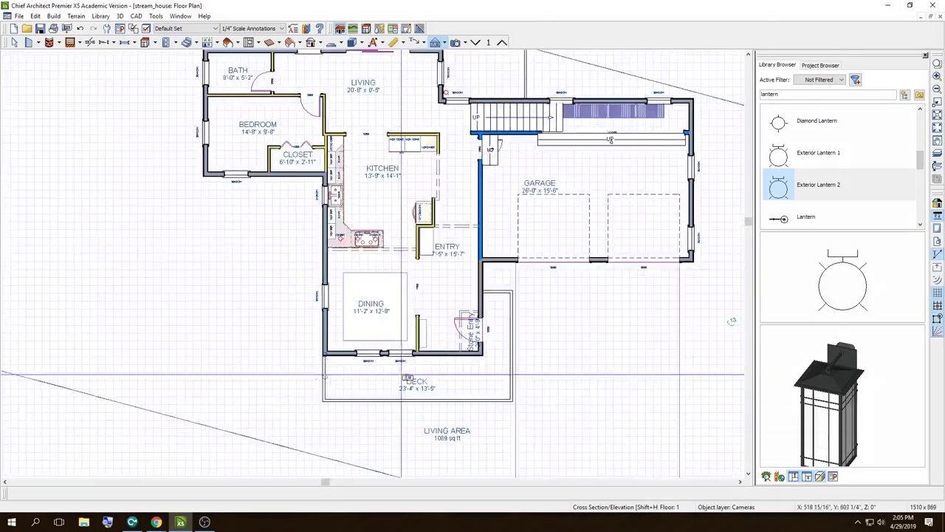
{"action": "scroll", "coordinate": [403, 375], "scroll_direction": "up", "scroll_amount": 3}
{"action": "scroll", "coordinate": [406, 379], "scroll_direction": "up", "scroll_amount": 1}
{"action": "scroll", "coordinate": [406, 379], "scroll_direction": "down", "scroll_amount": 3}
{"action": "scroll", "coordinate": [406, 379], "scroll_direction": "down", "scroll_amount": 2}
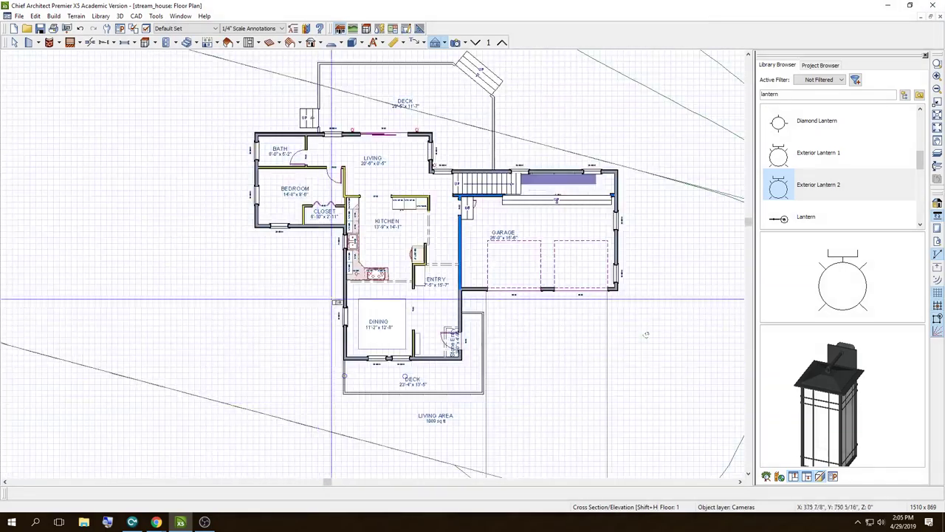
{"action": "scroll", "coordinate": [410, 87], "scroll_direction": "up", "scroll_amount": 2}
{"action": "scroll", "coordinate": [420, 104], "scroll_direction": "down", "scroll_amount": 2}
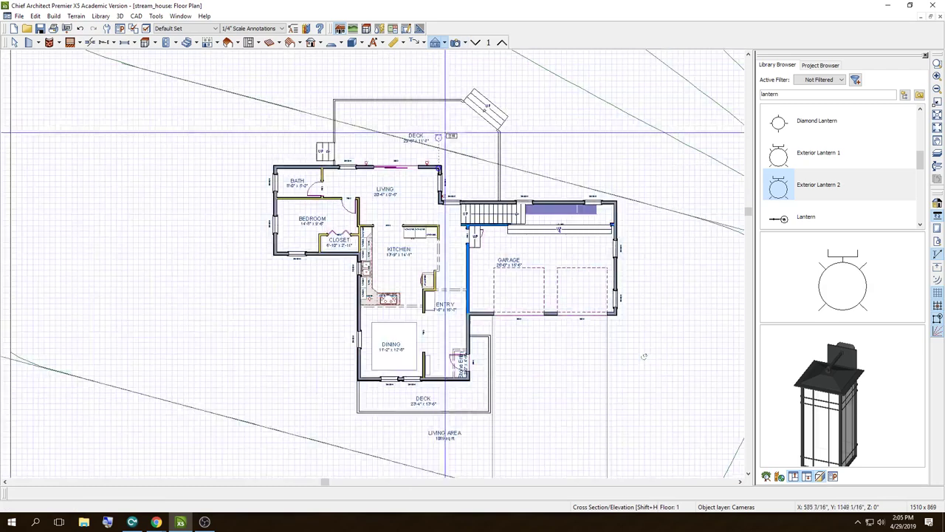
{"action": "scroll", "coordinate": [444, 125], "scroll_direction": "up", "scroll_amount": 1}
{"action": "scroll", "coordinate": [465, 156], "scroll_direction": "up", "scroll_amount": 3}
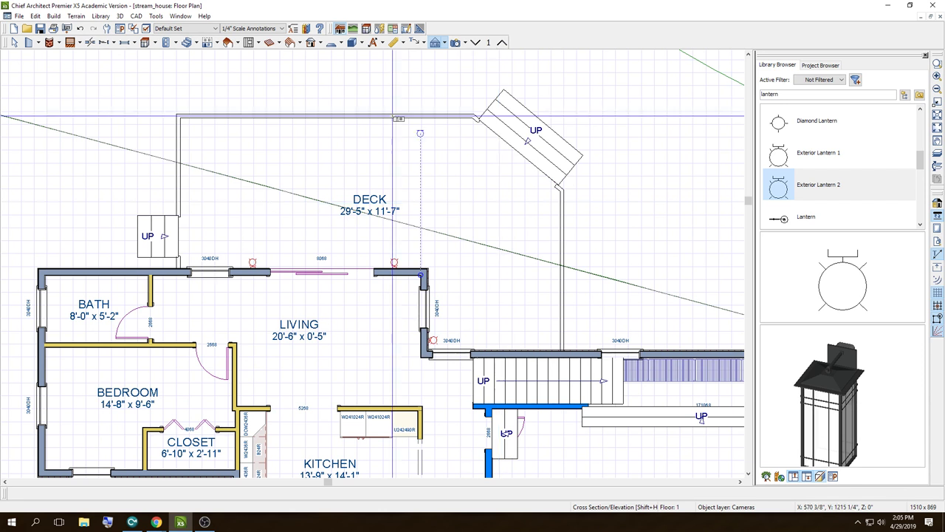
{"action": "scroll", "coordinate": [415, 232], "scroll_direction": "down", "scroll_amount": 1}
{"action": "scroll", "coordinate": [443, 310], "scroll_direction": "down", "scroll_amount": 1}
{"action": "scroll", "coordinate": [458, 355], "scroll_direction": "up", "scroll_amount": 1}
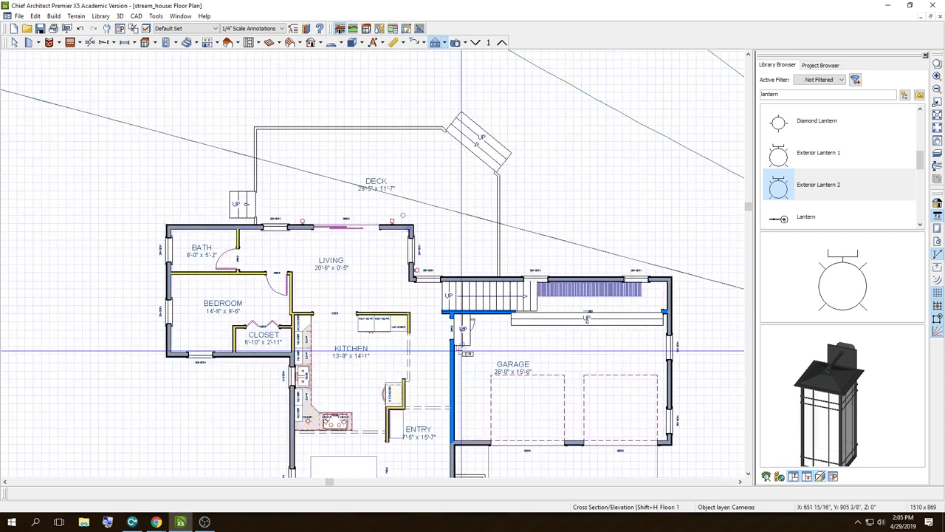
{"action": "scroll", "coordinate": [440, 325], "scroll_direction": "up", "scroll_amount": 2}
{"action": "scroll", "coordinate": [417, 281], "scroll_direction": "up", "scroll_amount": 1}
{"action": "scroll", "coordinate": [391, 229], "scroll_direction": "up", "scroll_amount": 1}
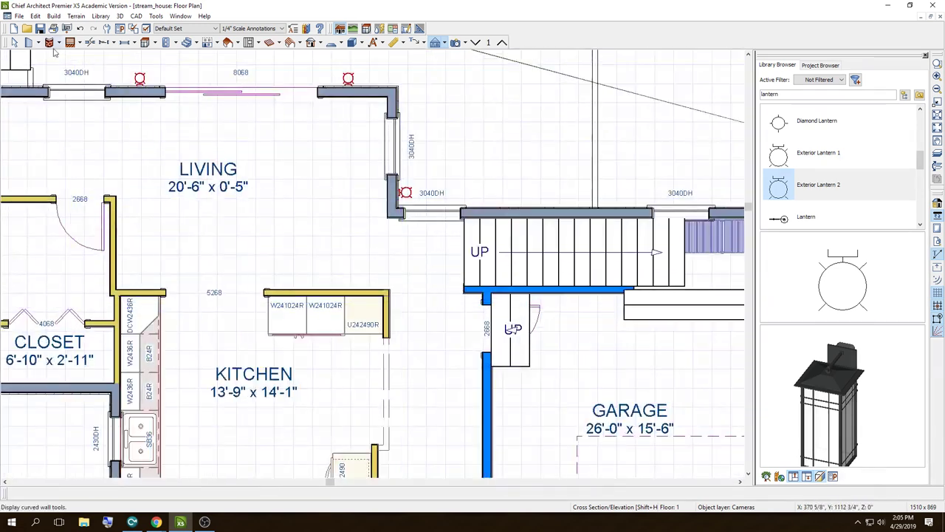
{"action": "key", "text": "space"}
{"action": "left_click", "coordinate": [375, 293]}
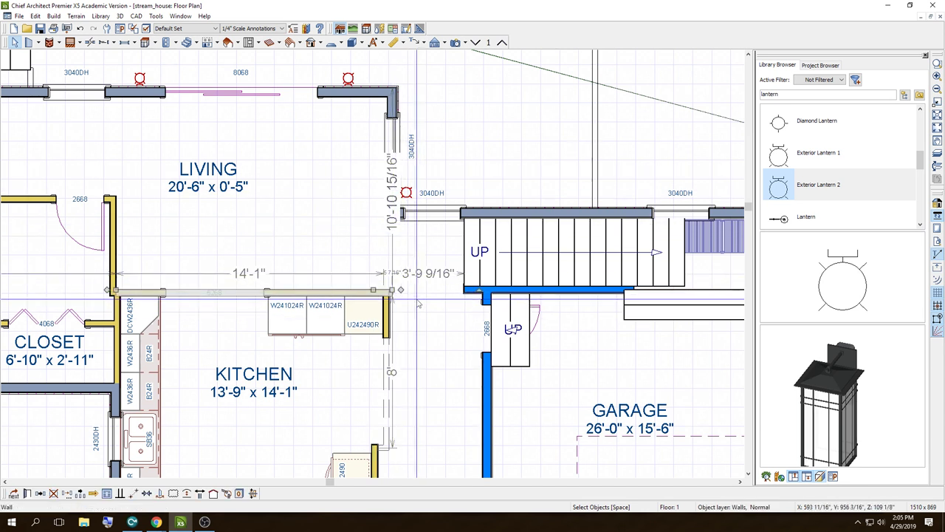
{"action": "left_click", "coordinate": [484, 291]}
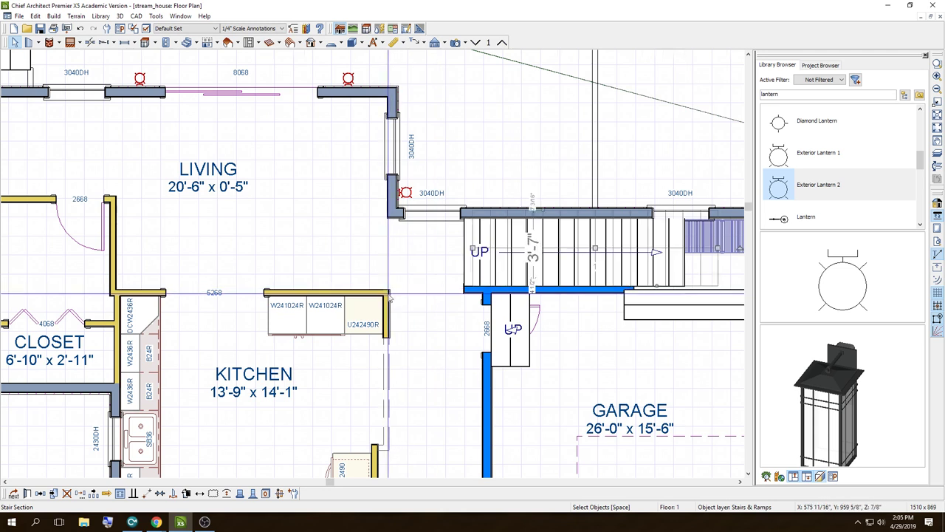
{"action": "scroll", "coordinate": [391, 299], "scroll_direction": "up", "scroll_amount": 2}
{"action": "scroll", "coordinate": [468, 303], "scroll_direction": "down", "scroll_amount": 1}
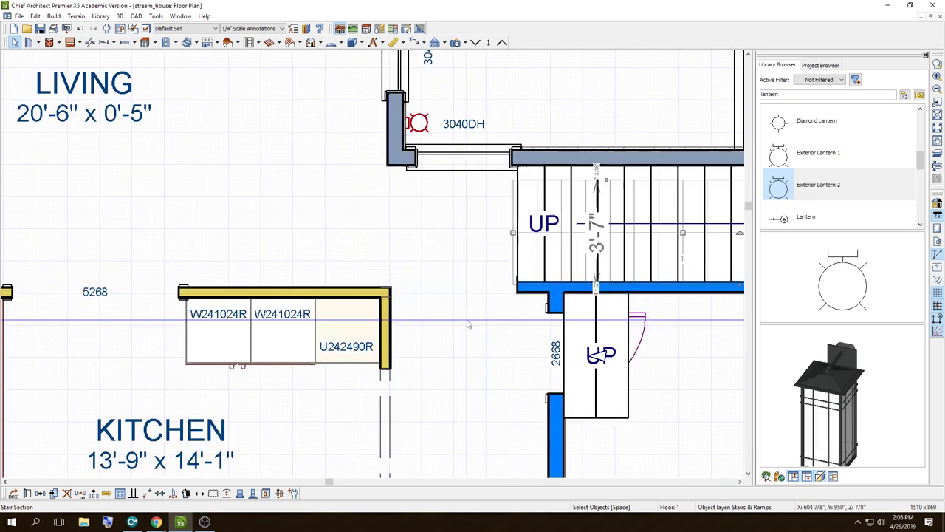
{"action": "scroll", "coordinate": [473, 299], "scroll_direction": "down", "scroll_amount": 3}
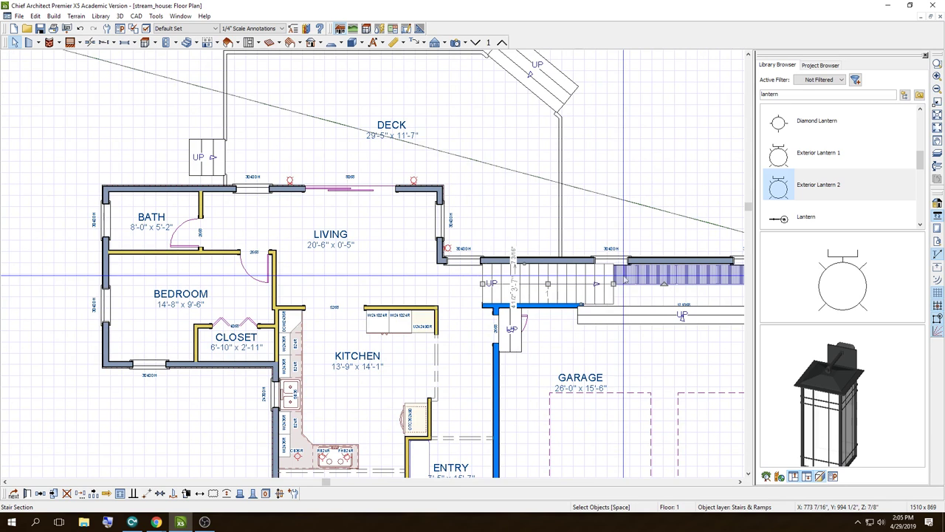
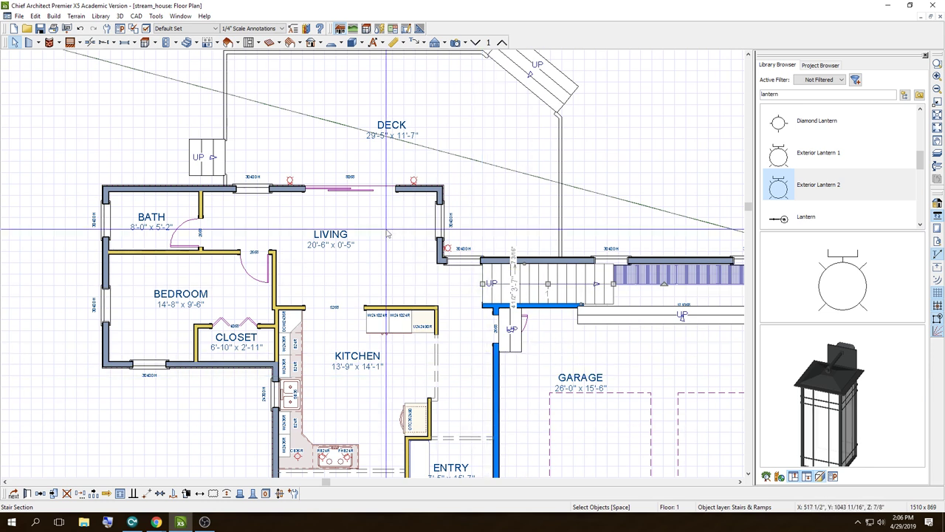
Step: Check the living room in a full 3D camera view toward the kitchen, then return to the plan
{"action": "left_click", "coordinate": [456, 42]}
{"action": "left_click_drag", "start_coordinate": [326, 233], "coordinate": [359, 253]}
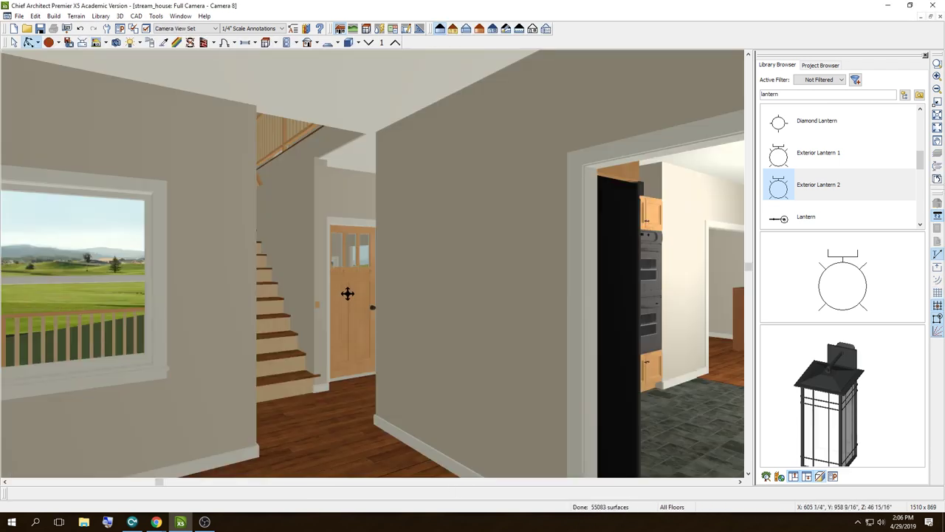
{"action": "mouse_move", "coordinate": [347, 293]}
{"action": "left_mouse_down"}
{"action": "mouse_move", "coordinate": [345, 280]}
{"action": "mouse_move", "coordinate": [91, 350]}
{"action": "mouse_move", "coordinate": [110, 359]}
{"action": "mouse_move", "coordinate": [511, 317]}
{"action": "mouse_move", "coordinate": [614, 317]}
{"action": "mouse_move", "coordinate": [699, 343]}
{"action": "mouse_move", "coordinate": [765, 333]}
{"action": "left_mouse_up"}
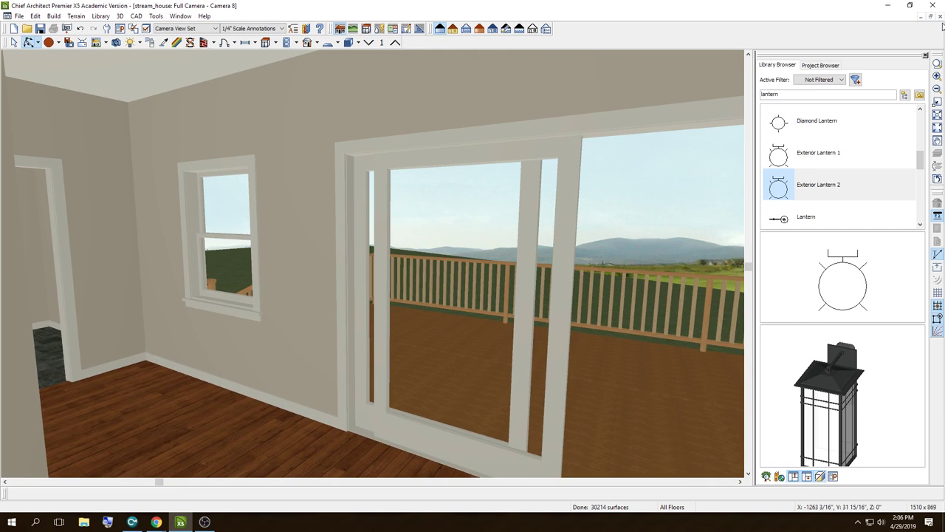
{"action": "left_click", "coordinate": [939, 16]}
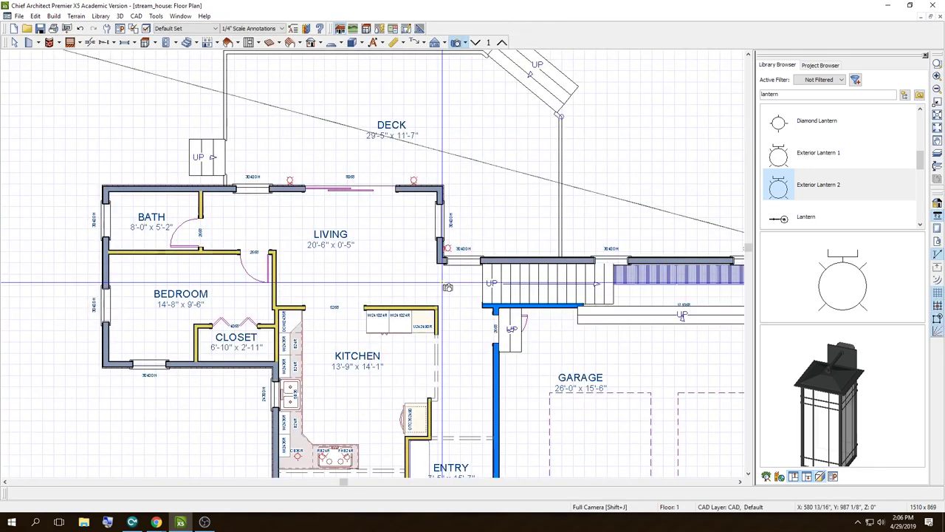
Step: Search the library for 'toilet' and place the ADA Toilet in the bath's upper-right corner
{"action": "scroll", "coordinate": [361, 289], "scroll_direction": "down", "scroll_amount": 2}
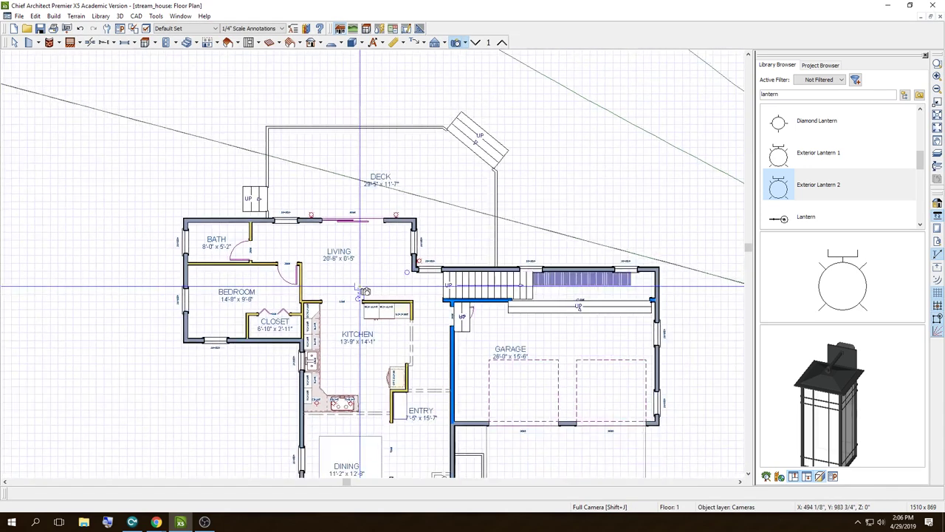
{"action": "scroll", "coordinate": [362, 292], "scroll_direction": "down", "scroll_amount": 1}
{"action": "scroll", "coordinate": [362, 292], "scroll_direction": "down", "scroll_amount": 3}
{"action": "scroll", "coordinate": [362, 292], "scroll_direction": "up", "scroll_amount": 3}
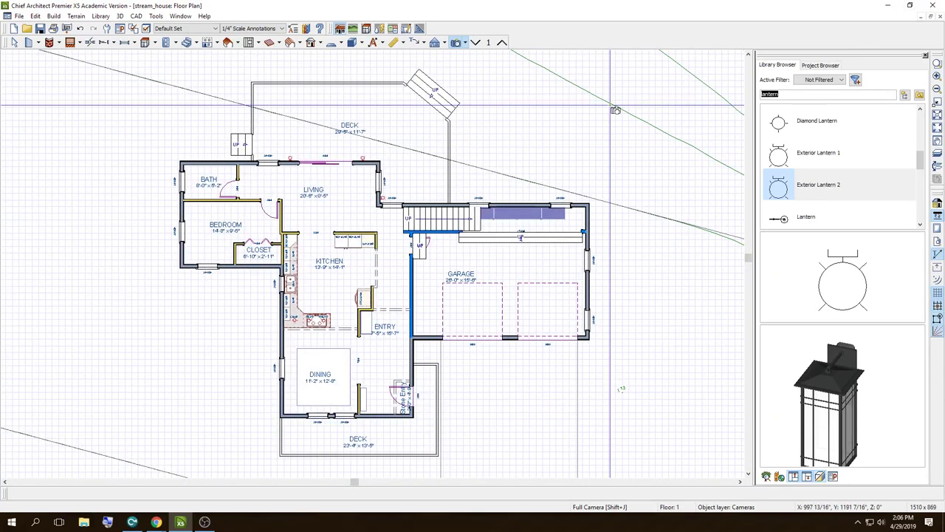
{"action": "type", "text": "toilet"}
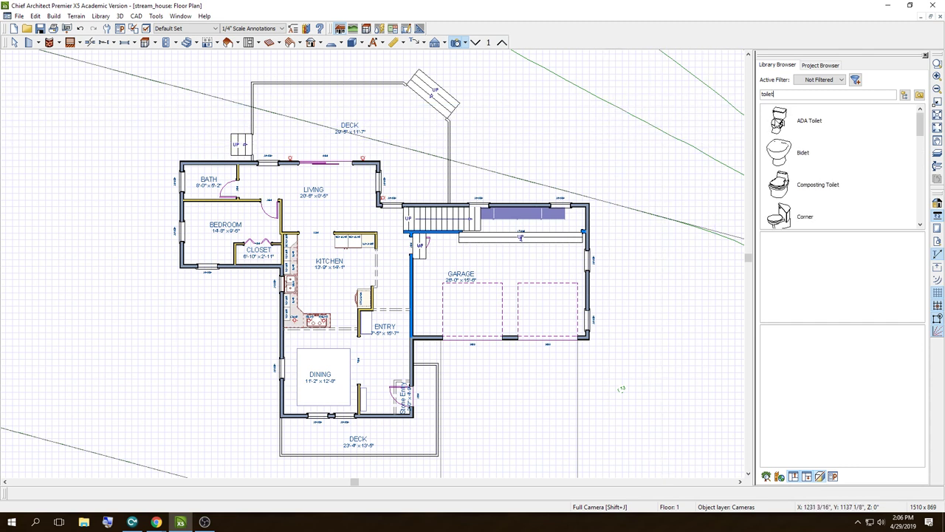
{"action": "left_click", "coordinate": [779, 123]}
{"action": "scroll", "coordinate": [209, 191], "scroll_direction": "up", "scroll_amount": 2}
{"action": "scroll", "coordinate": [209, 192], "scroll_direction": "up", "scroll_amount": 2}
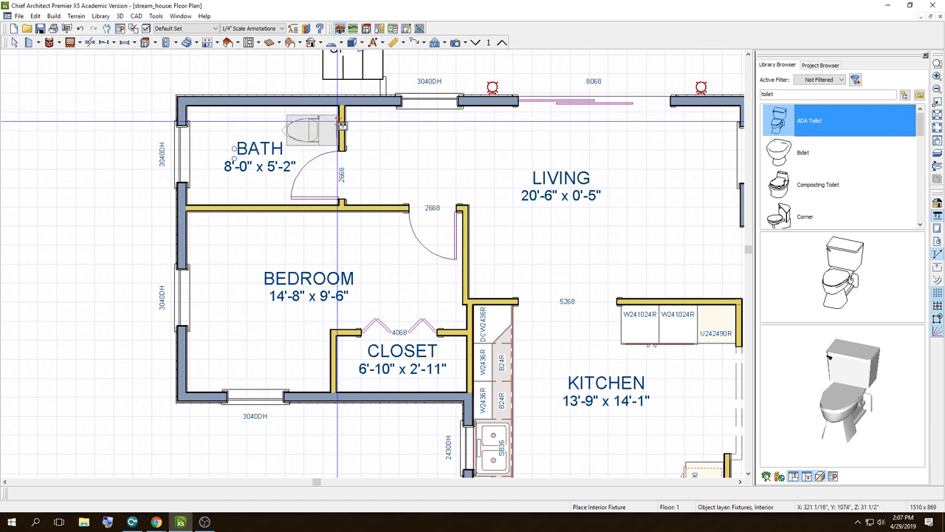
{"action": "left_click", "coordinate": [342, 124]}
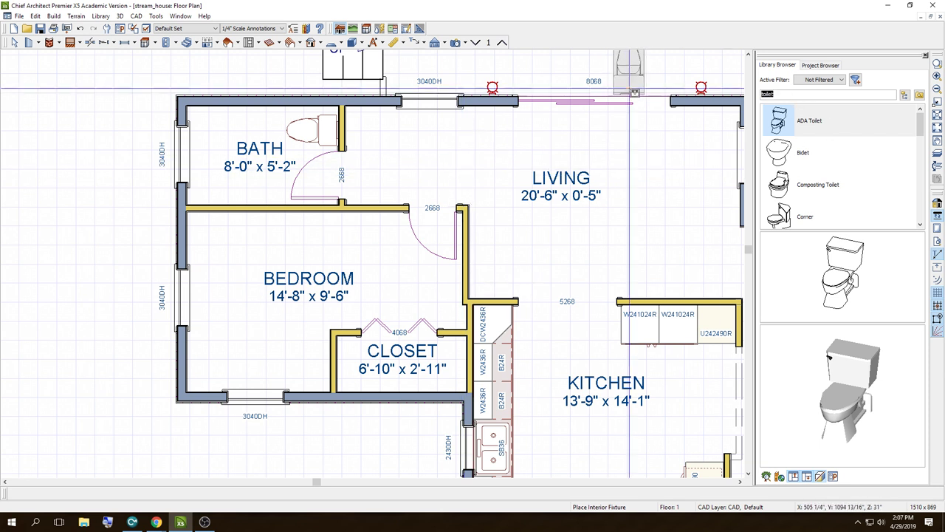
{"action": "type", "text": "sing"}
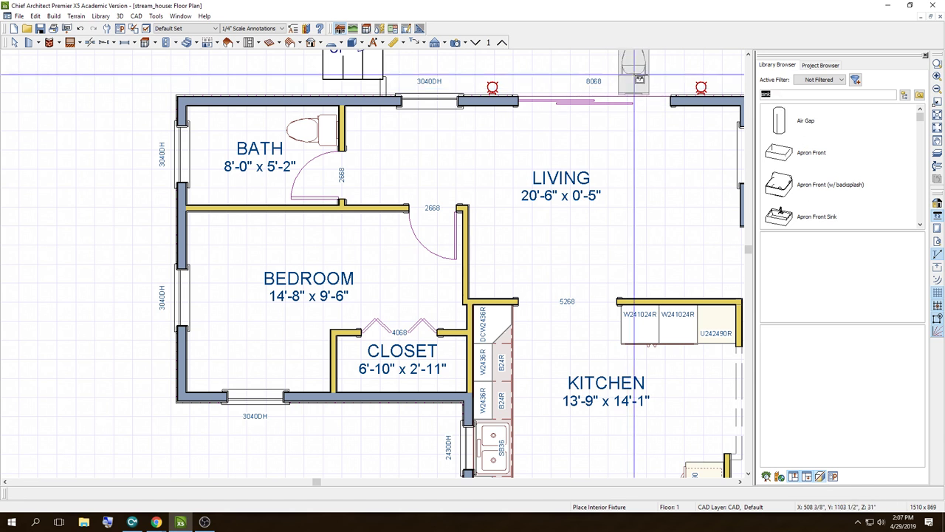
Step: Place a base cabinet in the bath and stretch it up to the top wall, making it B62
{"action": "scroll", "coordinate": [825, 203], "scroll_direction": "down", "scroll_amount": 5}
{"action": "scroll", "coordinate": [826, 203], "scroll_direction": "down", "scroll_amount": 5}
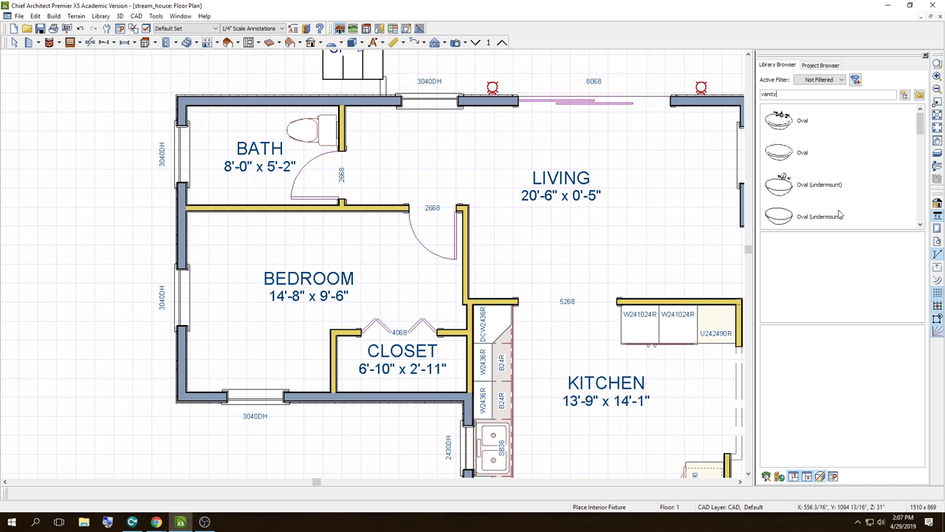
{"action": "scroll", "coordinate": [826, 203], "scroll_direction": "down", "scroll_amount": 5}
{"action": "scroll", "coordinate": [825, 203], "scroll_direction": "down", "scroll_amount": 5}
{"action": "scroll", "coordinate": [826, 201], "scroll_direction": "up", "scroll_amount": 5}
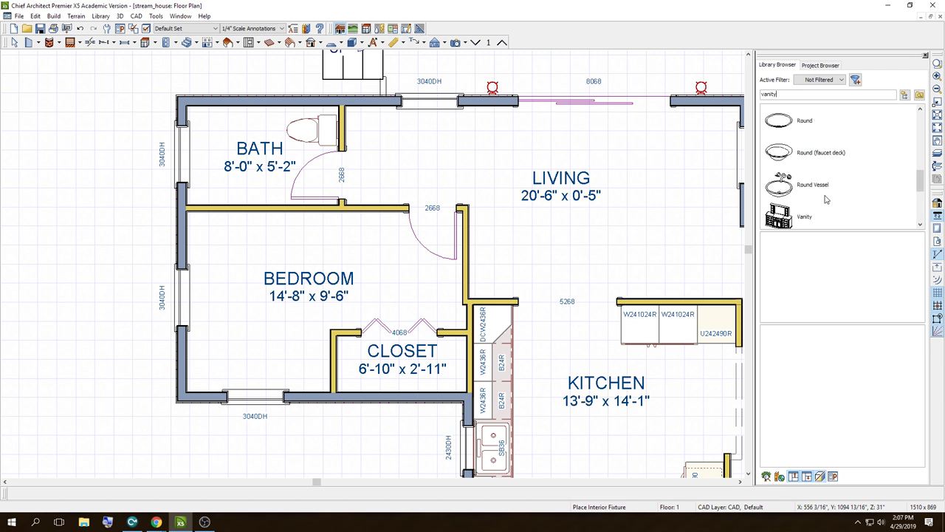
{"action": "scroll", "coordinate": [825, 199], "scroll_direction": "up", "scroll_amount": 5}
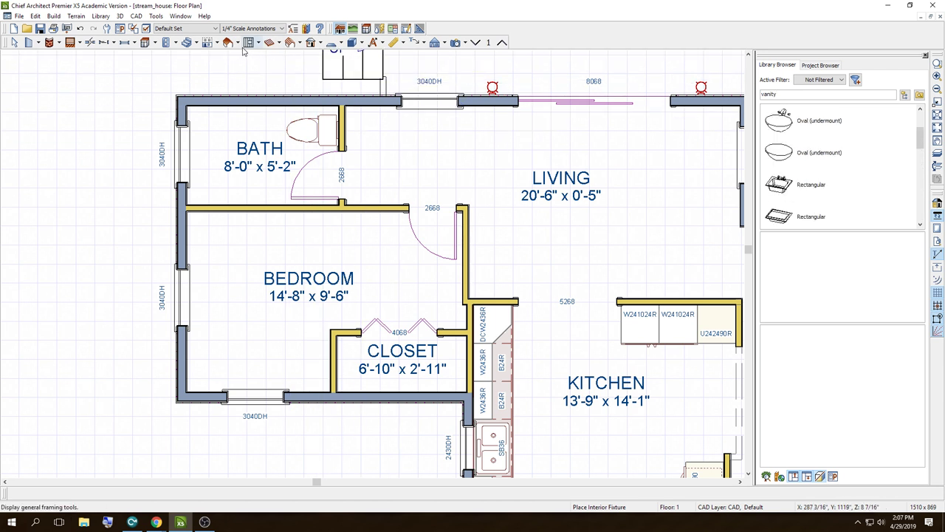
{"action": "left_click", "coordinate": [157, 44]}
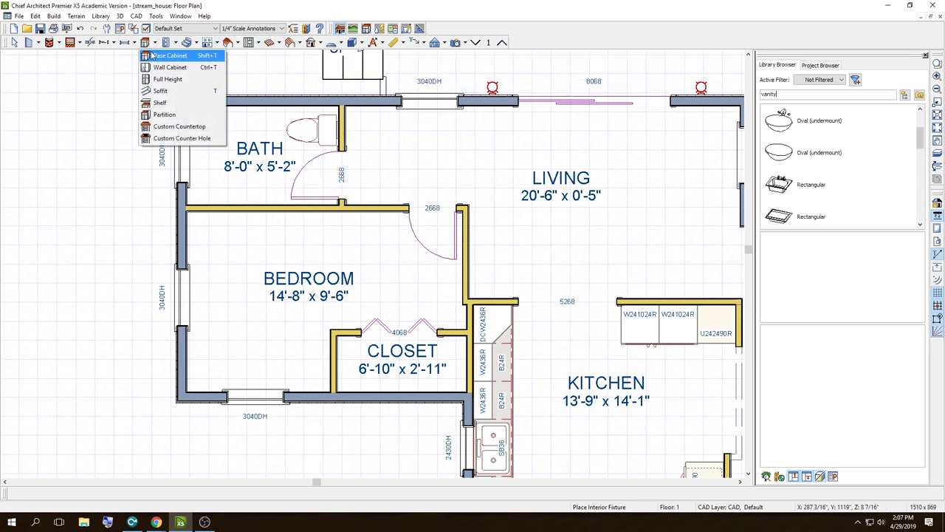
{"action": "left_click", "coordinate": [177, 56]}
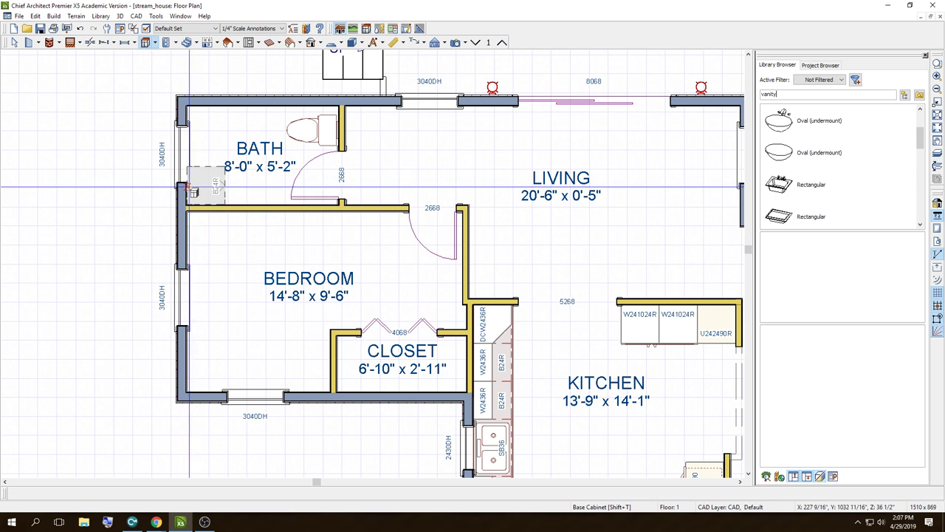
{"action": "left_click", "coordinate": [190, 187]}
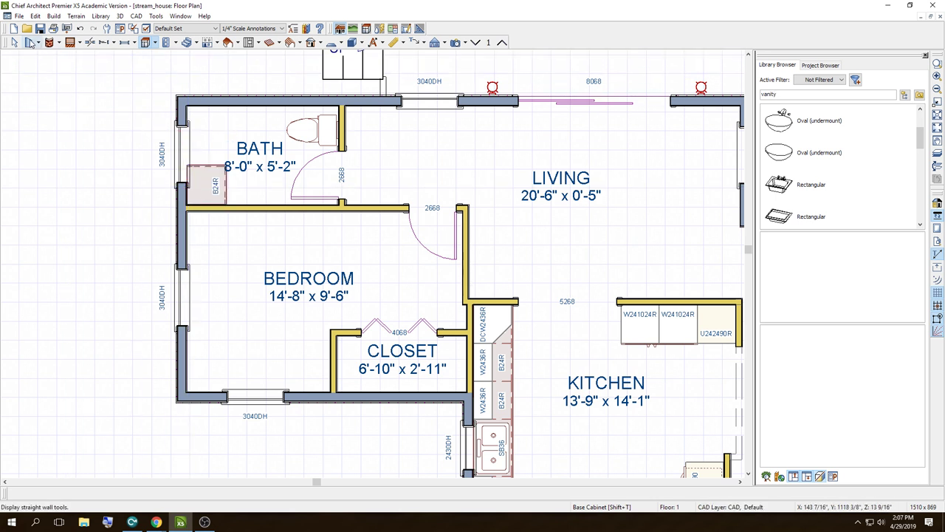
{"action": "key", "text": "space"}
{"action": "left_click", "coordinate": [206, 184]}
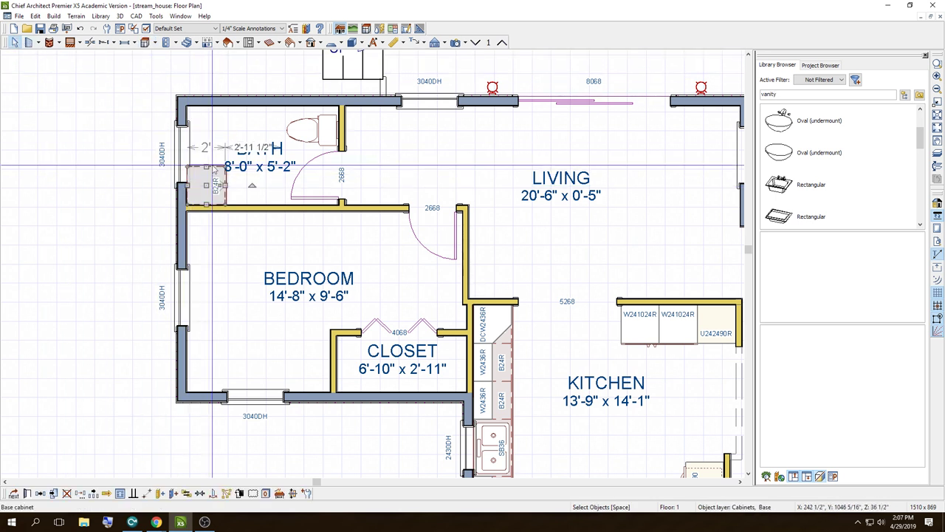
{"action": "left_click_drag", "start_coordinate": [206, 164], "coordinate": [206, 105]}
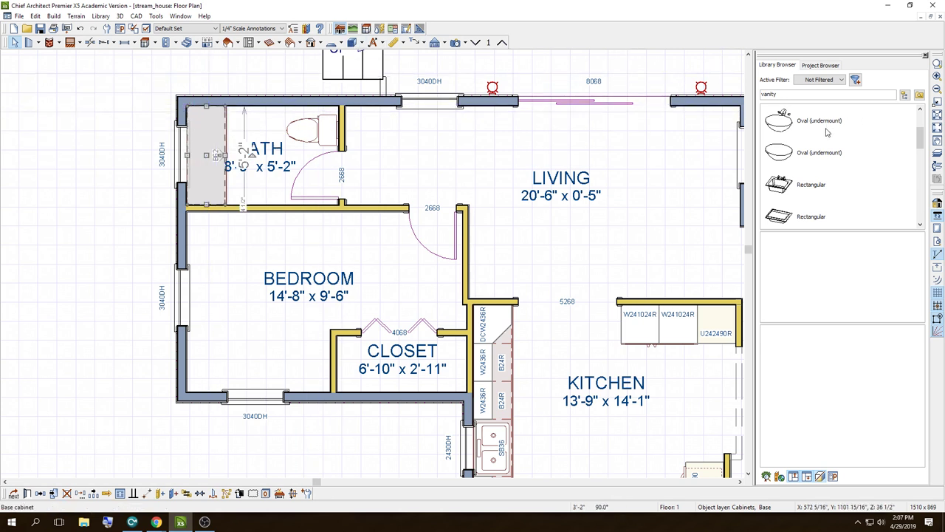
Step: Drop an Oval (undermount) sink into the bath cabinet, then undo it
{"action": "left_click", "coordinate": [785, 128]}
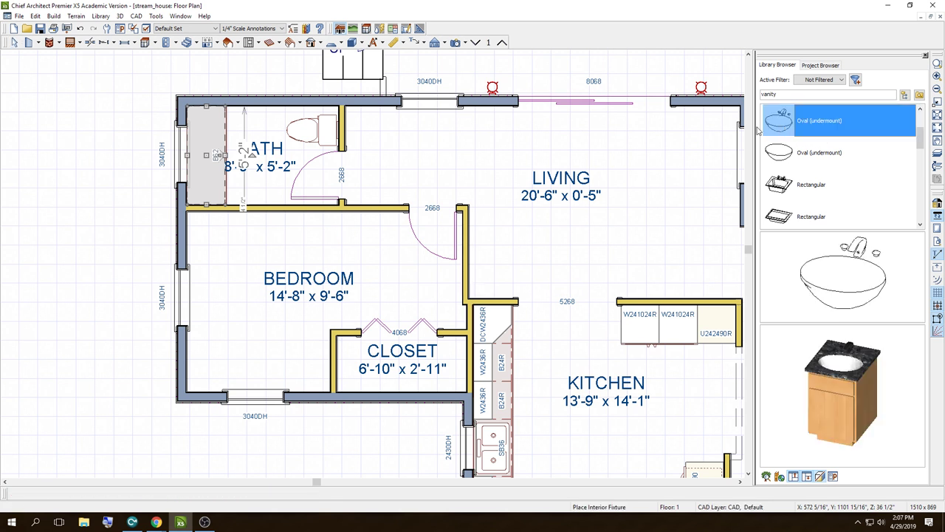
{"action": "left_click", "coordinate": [206, 168]}
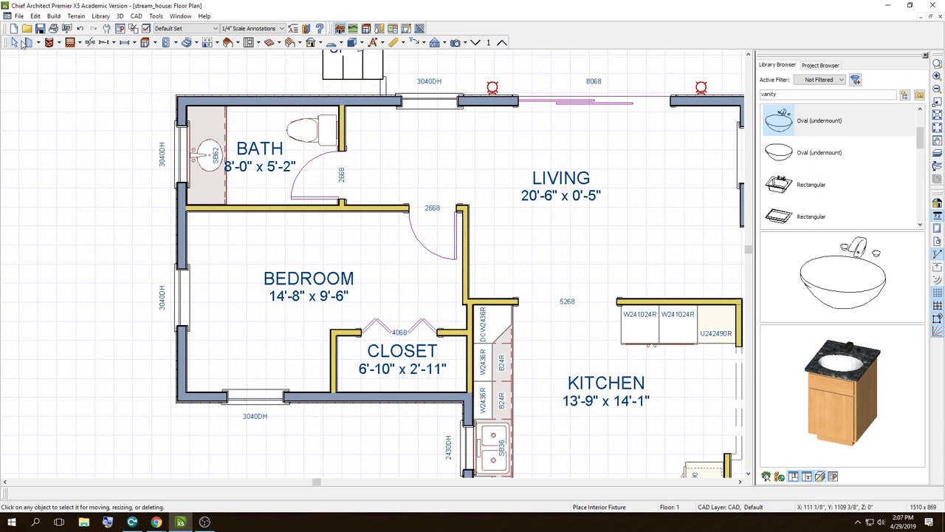
{"action": "left_click", "coordinate": [35, 15]}
{"action": "key", "text": "Escape"}
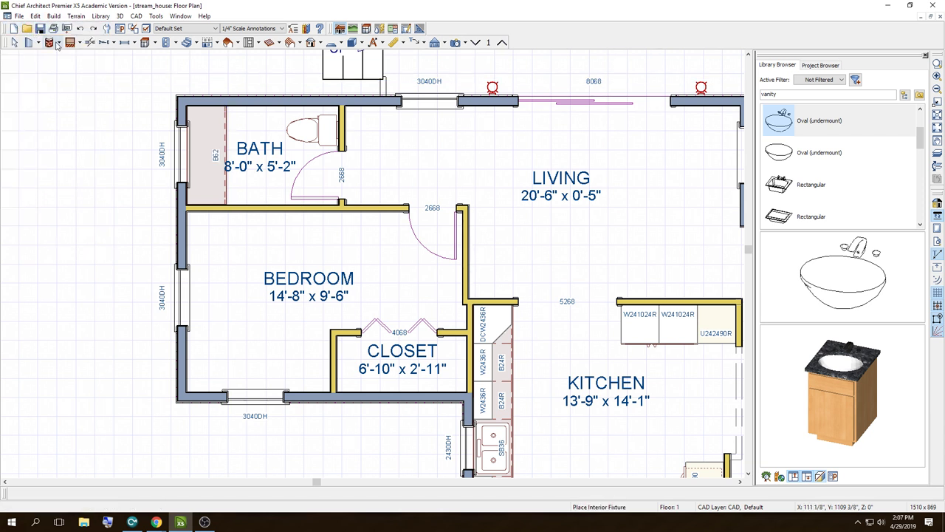
Step: Select the B62 bath cabinet and delete it
{"action": "left_click", "coordinate": [14, 42]}
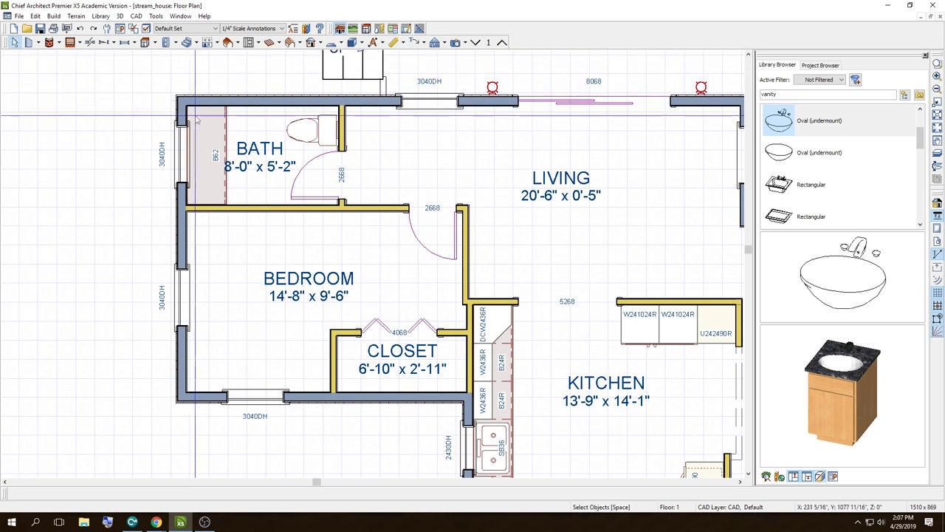
{"action": "left_click", "coordinate": [207, 147]}
{"action": "left_click_drag", "start_coordinate": [207, 123], "coordinate": [196, 167]}
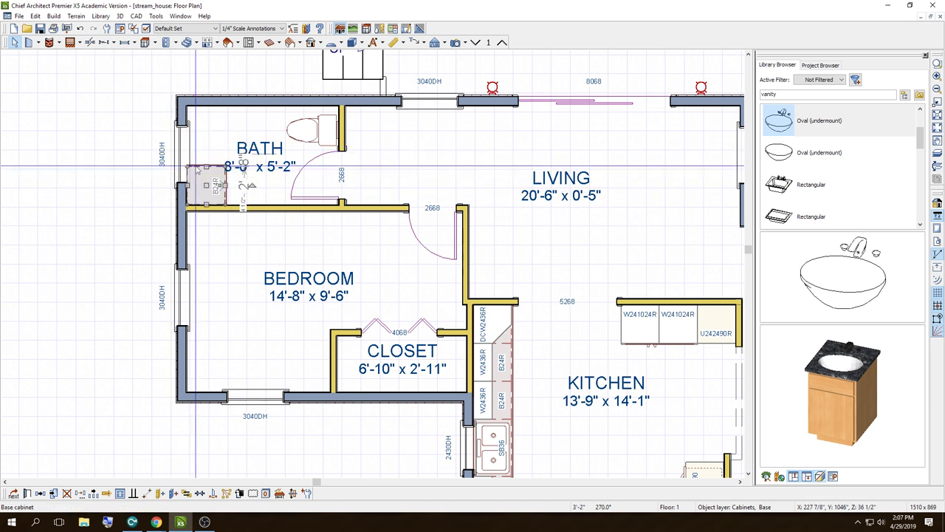
{"action": "key", "text": "Delete"}
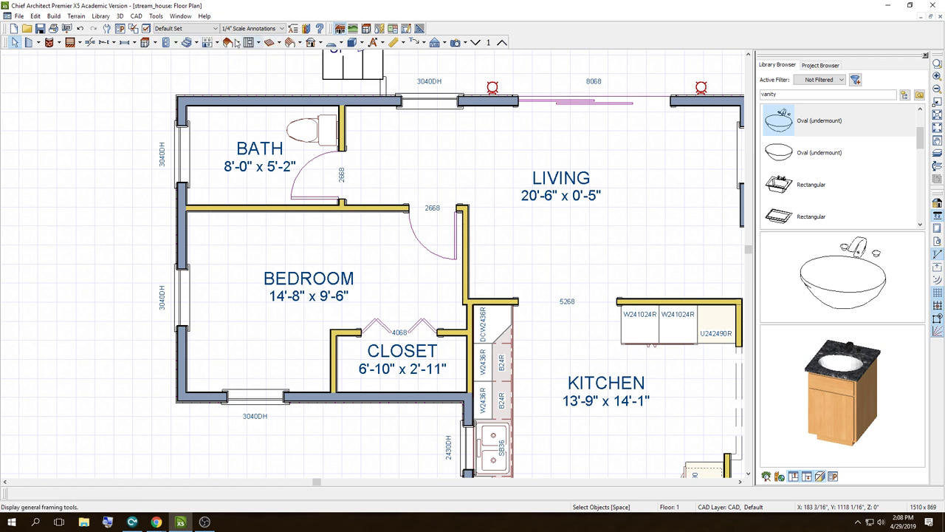
Step: Place a new base cabinet in the bath corner, widen it to B48 and push it against the left wall
{"action": "left_click", "coordinate": [144, 43]}
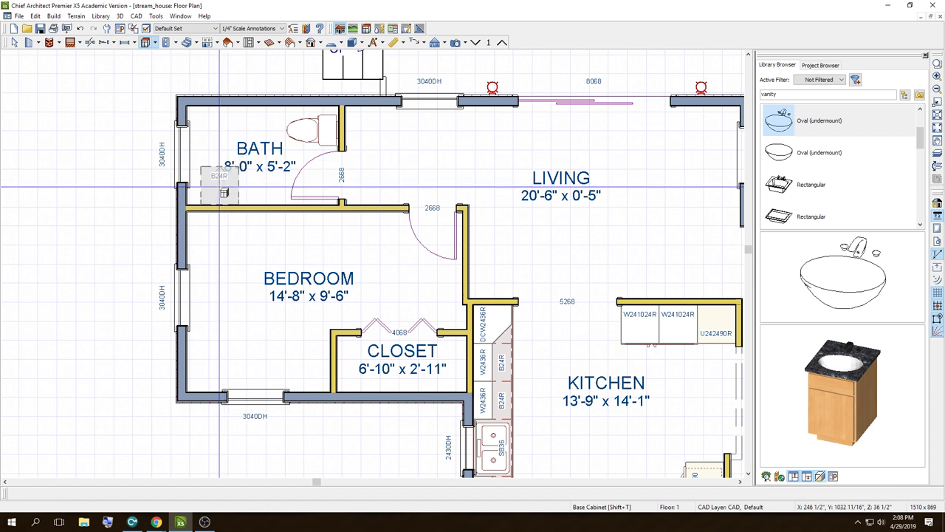
{"action": "left_click", "coordinate": [219, 198]}
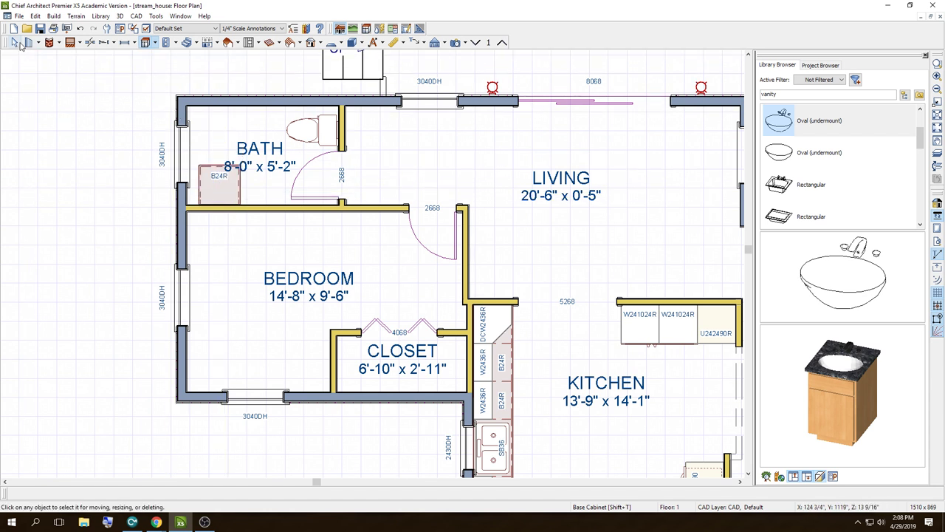
{"action": "key", "text": "space"}
{"action": "left_click", "coordinate": [226, 191]}
{"action": "mouse_move", "coordinate": [240, 185]}
{"action": "left_mouse_down"}
{"action": "mouse_move", "coordinate": [278, 185]}
{"action": "mouse_move", "coordinate": [229, 186]}
{"action": "left_mouse_up"}
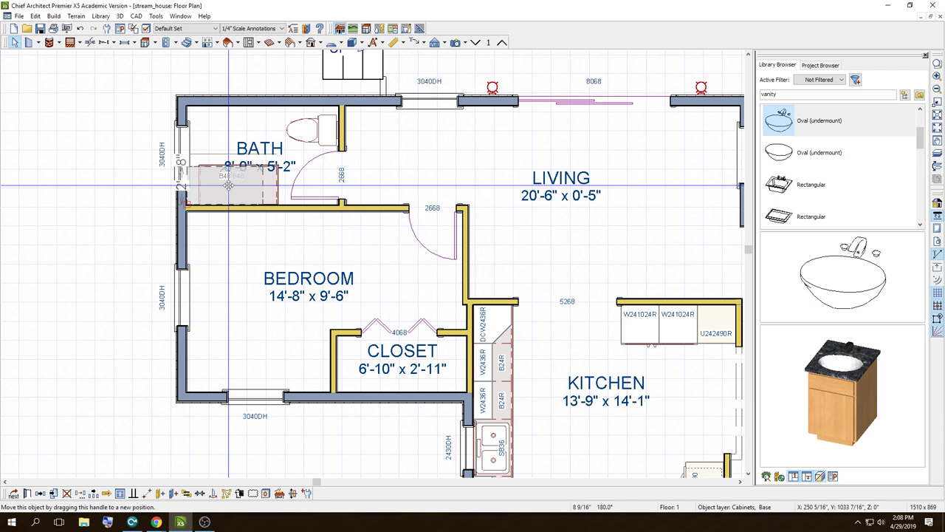
{"action": "left_click_drag", "start_coordinate": [228, 186], "coordinate": [225, 189]}
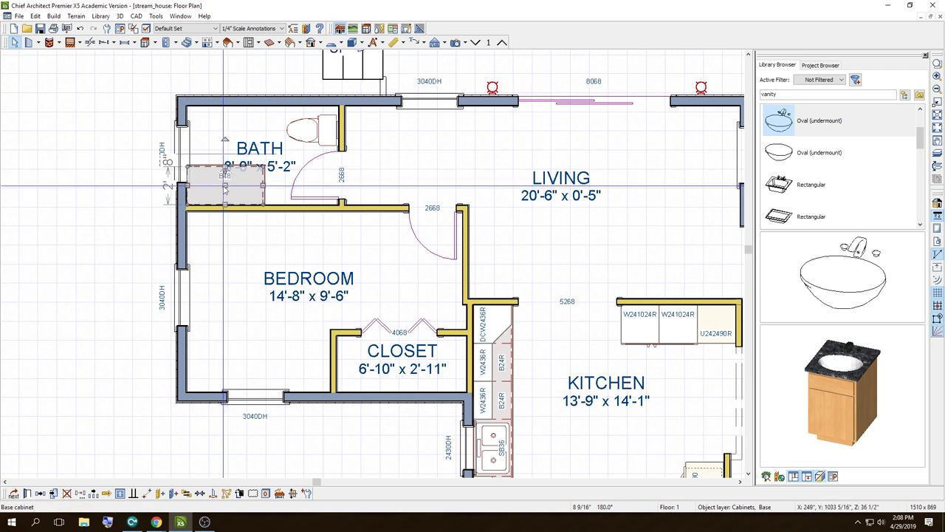
{"action": "left_click", "coordinate": [455, 43]}
Step: View the bathroom's window and counter in a 3D camera view, then return to the plan
{"action": "left_click", "coordinate": [263, 136]}
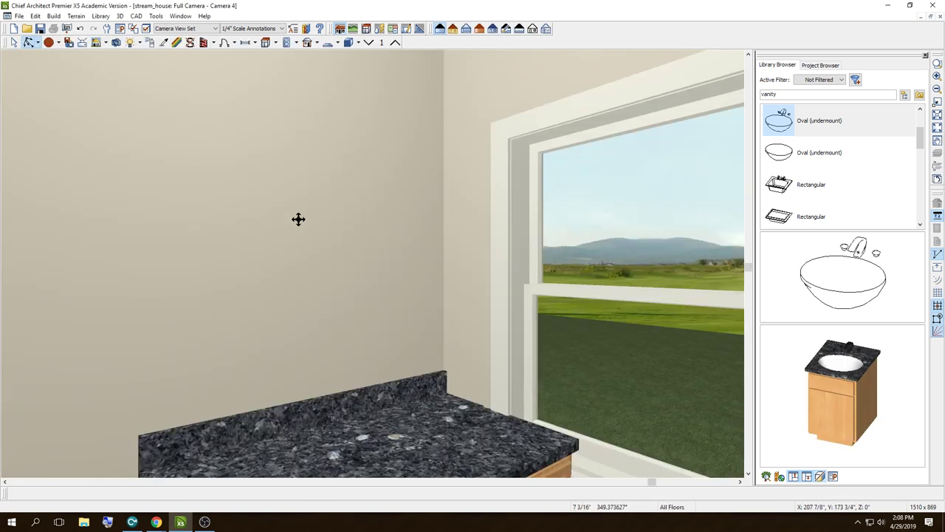
{"action": "mouse_move", "coordinate": [298, 217]}
{"action": "left_mouse_down"}
{"action": "mouse_move", "coordinate": [369, 273]}
{"action": "mouse_move", "coordinate": [262, 281]}
{"action": "mouse_move", "coordinate": [350, 285]}
{"action": "mouse_move", "coordinate": [361, 297]}
{"action": "left_mouse_up"}
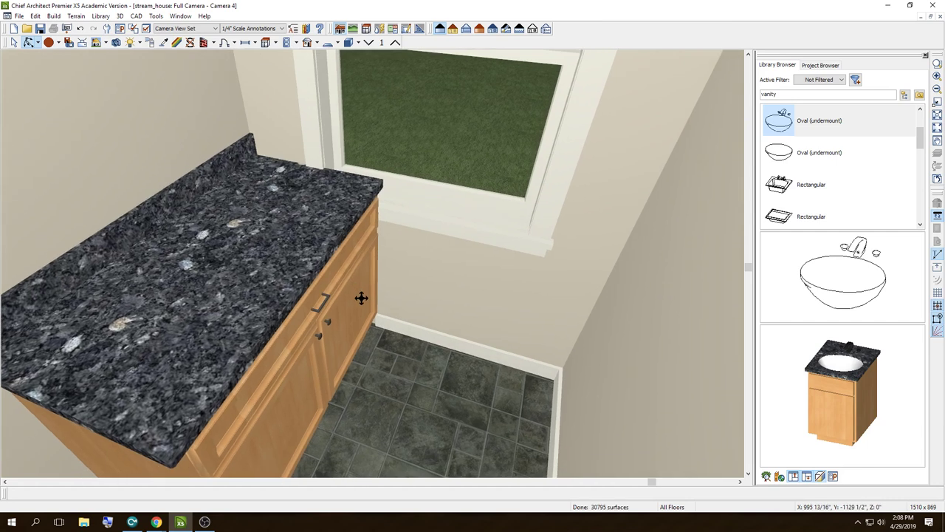
{"action": "left_click", "coordinate": [938, 16]}
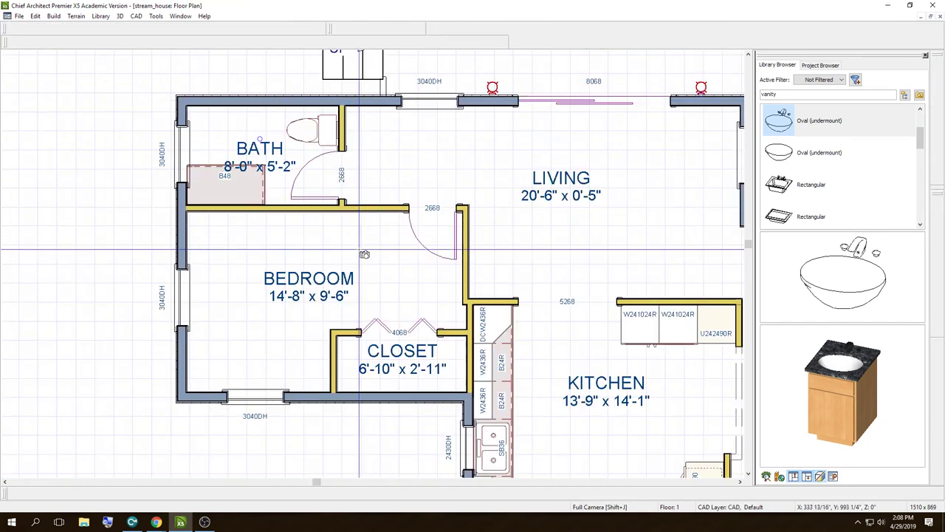
Step: Slide the B48 vanity a little to the right along its wall
{"action": "left_click", "coordinate": [224, 186]}
{"action": "left_click_drag", "start_coordinate": [224, 186], "coordinate": [243, 186]}
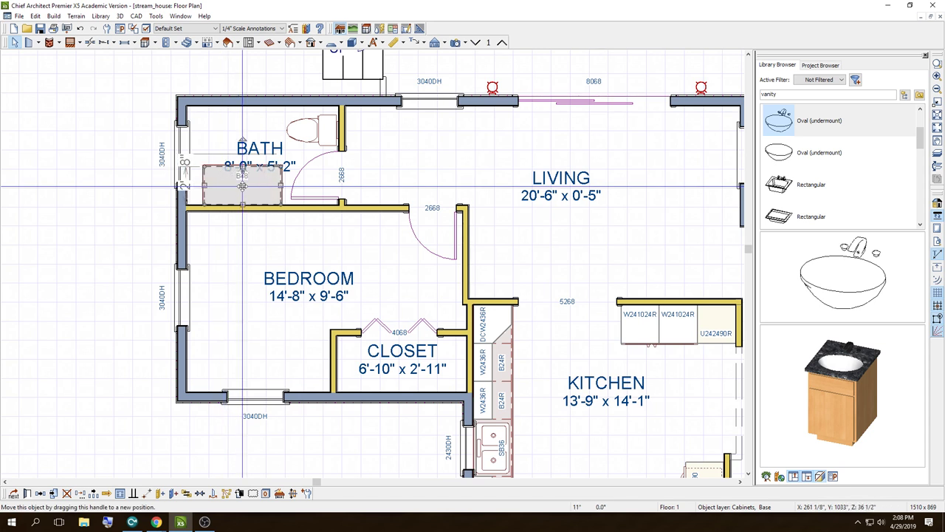
{"action": "left_click_drag", "start_coordinate": [242, 186], "coordinate": [249, 186]}
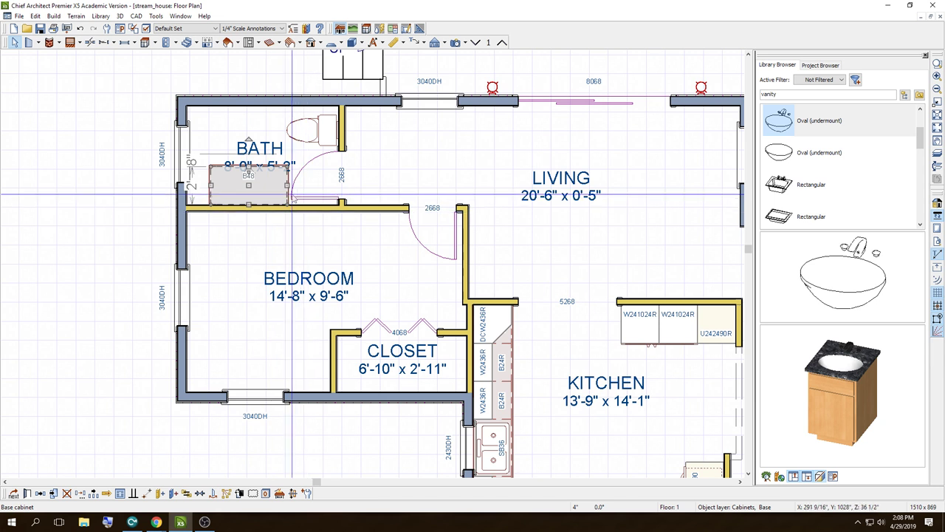
{"action": "left_click", "coordinate": [455, 42]}
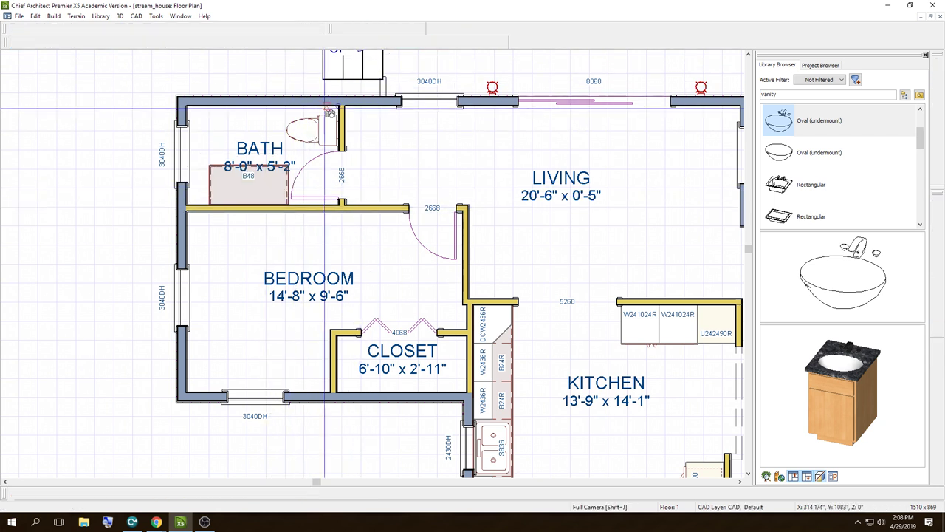
{"action": "left_click_drag", "start_coordinate": [325, 109], "coordinate": [295, 184]}
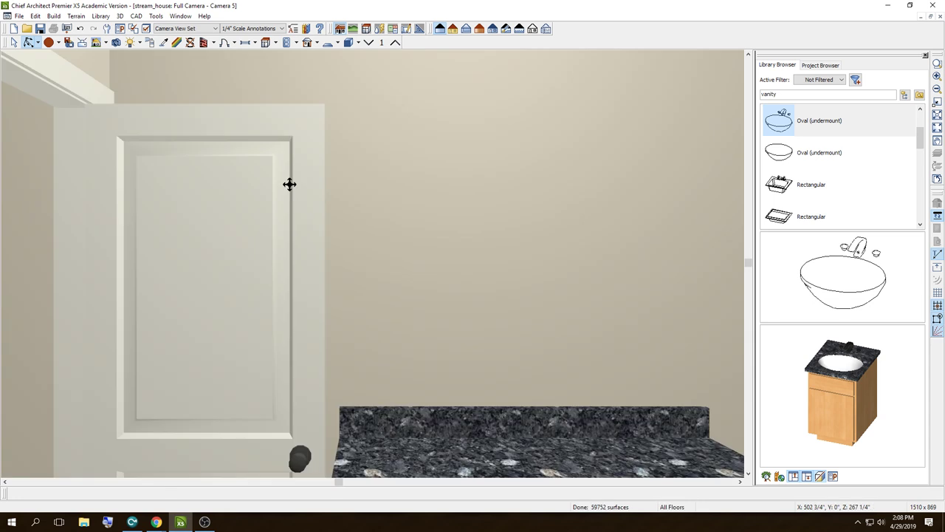
{"action": "mouse_move", "coordinate": [290, 185]}
{"action": "left_mouse_down"}
{"action": "mouse_move", "coordinate": [383, 238]}
{"action": "mouse_move", "coordinate": [407, 273]}
{"action": "left_mouse_up"}
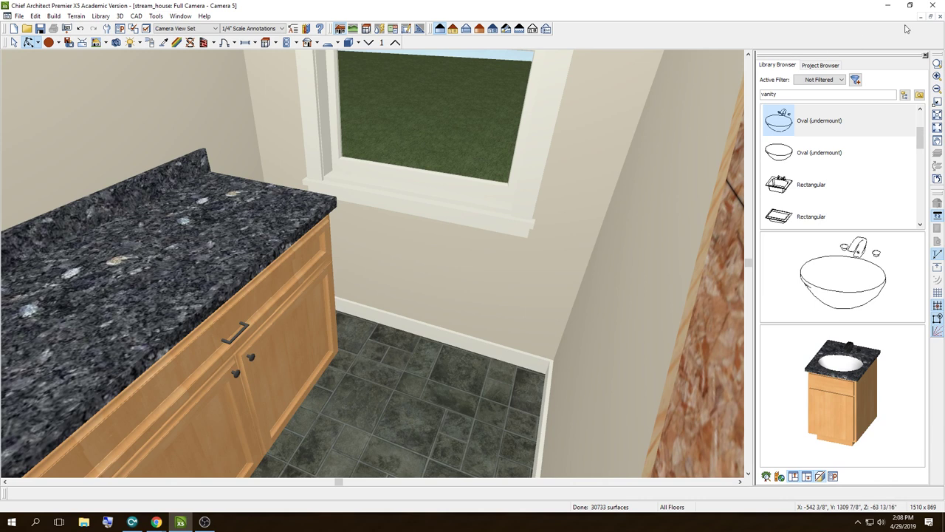
{"action": "left_click", "coordinate": [941, 17]}
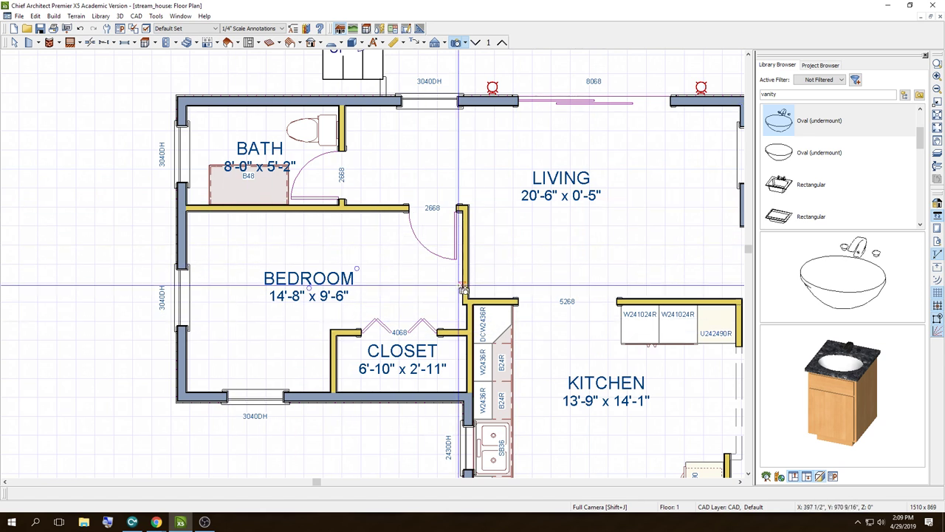
{"action": "left_click_drag", "start_coordinate": [464, 288], "coordinate": [448, 271]}
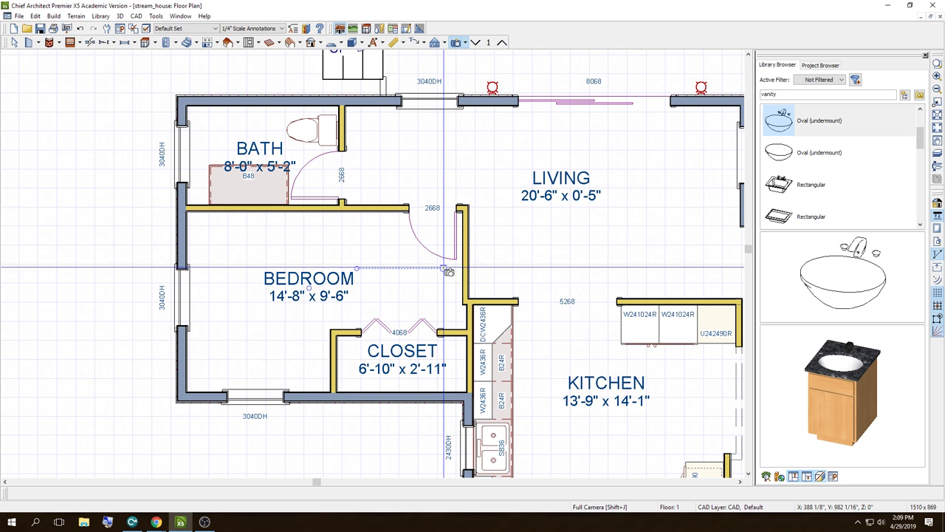
{"action": "left_click_drag", "start_coordinate": [448, 271], "coordinate": [444, 268]}
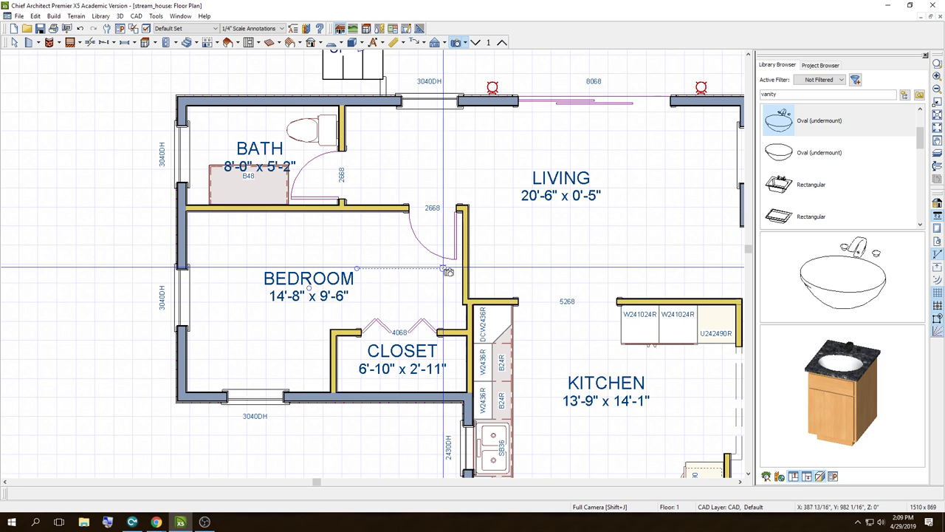
{"action": "left_click", "coordinate": [369, 165]}
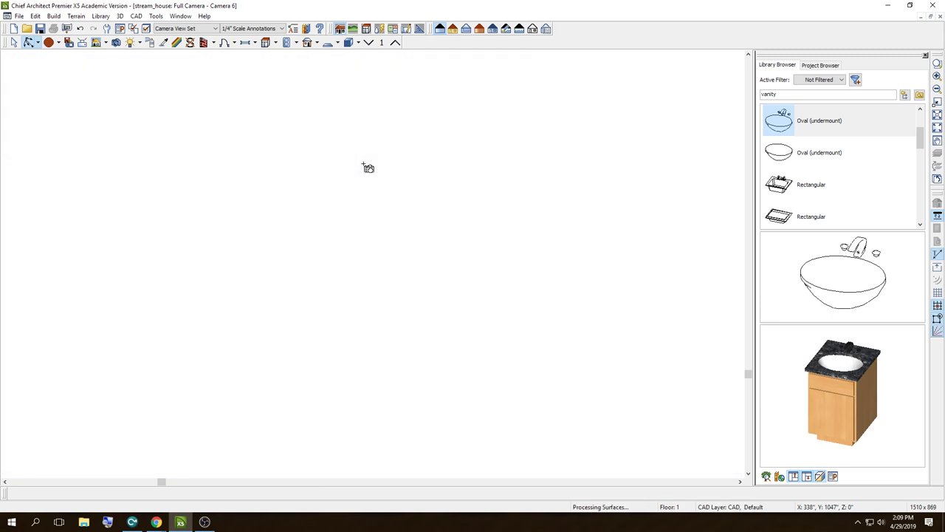
{"action": "key", "text": "Right"}
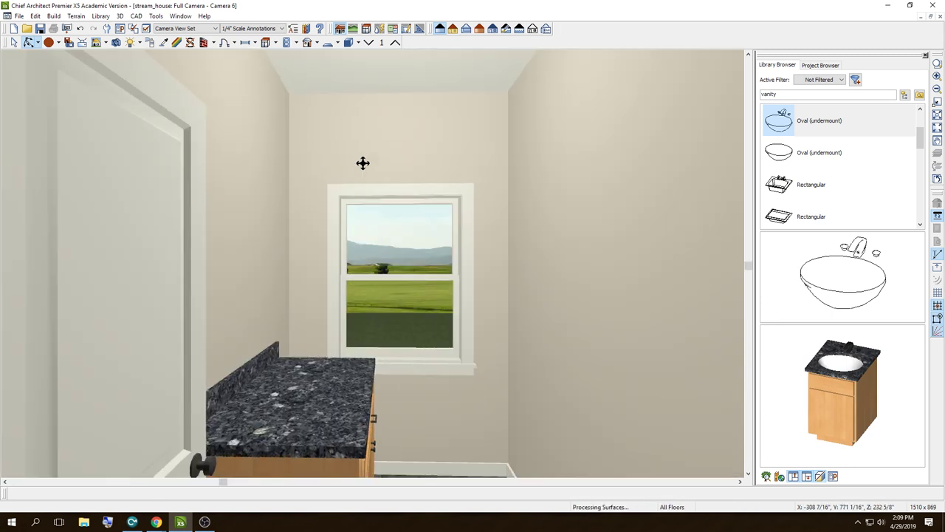
{"action": "key", "text": "Left"}
{"action": "key", "text": "Left"}
{"action": "left_click_drag", "start_coordinate": [512, 145], "coordinate": [641, 255]}
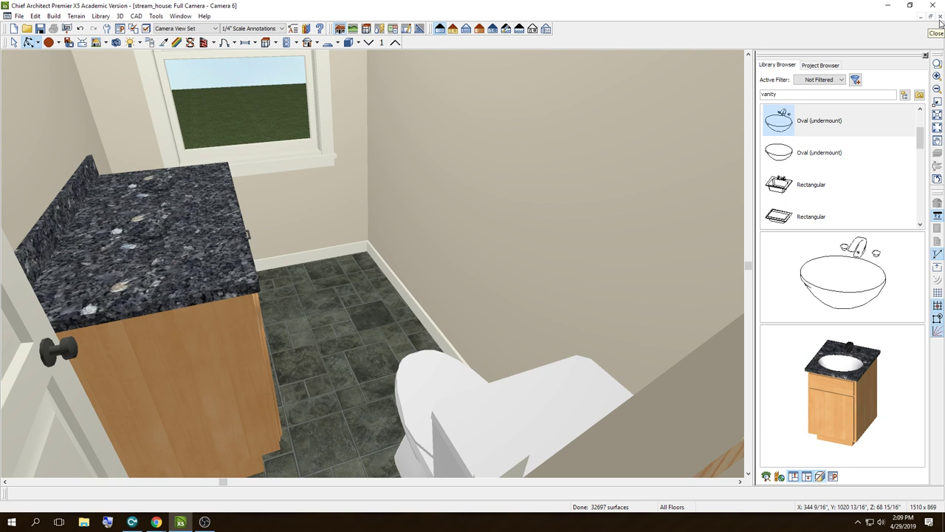
Step: Delete the B48 bath vanity and narrow the bath's left-wall window to 2040DH
{"action": "left_click", "coordinate": [939, 16]}
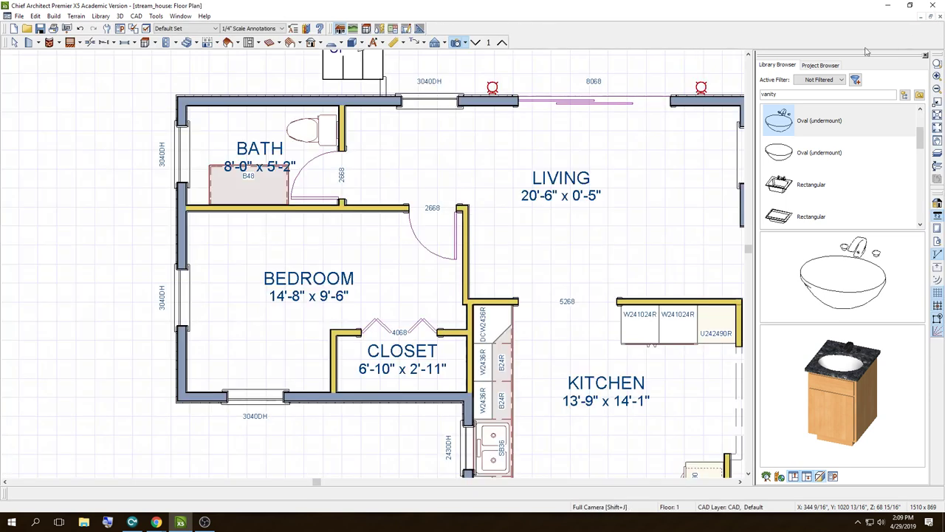
{"action": "key", "text": "space"}
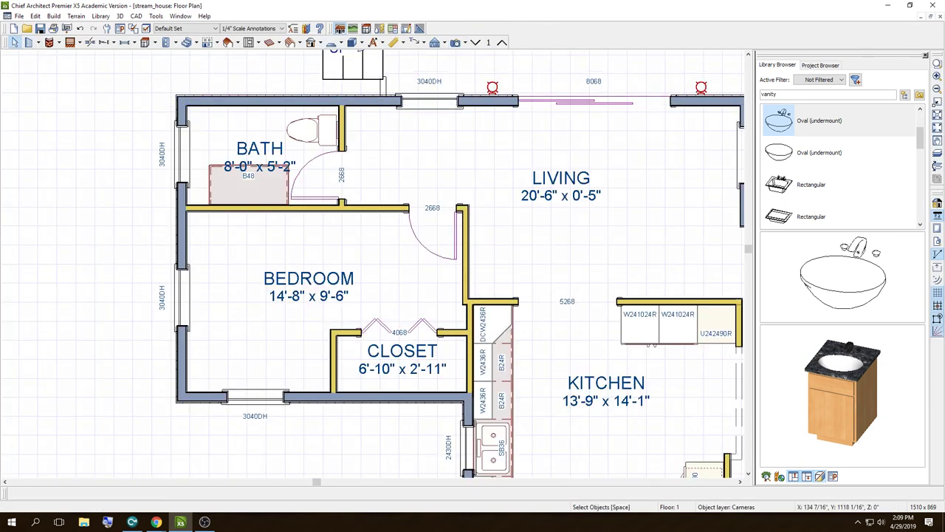
{"action": "left_click", "coordinate": [241, 187]}
{"action": "key", "text": "Delete"}
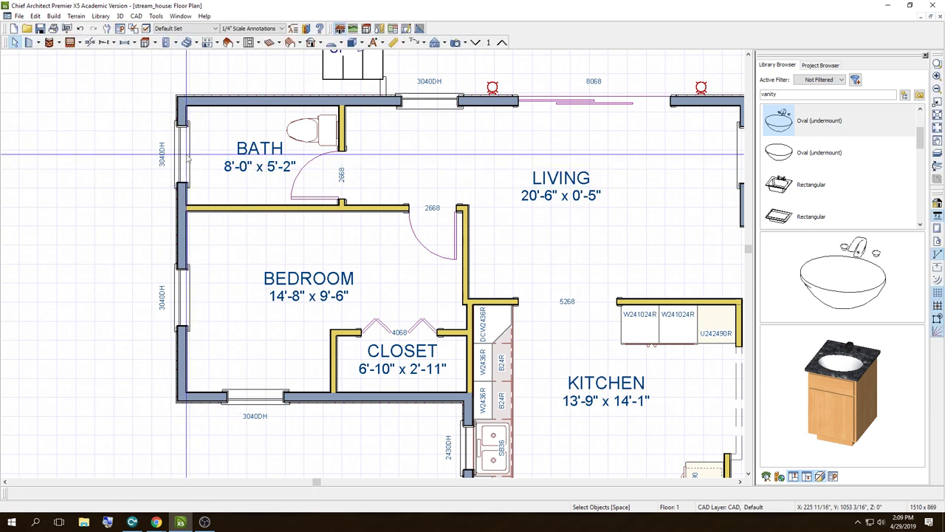
{"action": "left_click", "coordinate": [179, 175]}
{"action": "left_click_drag", "start_coordinate": [180, 175], "coordinate": [183, 133]}
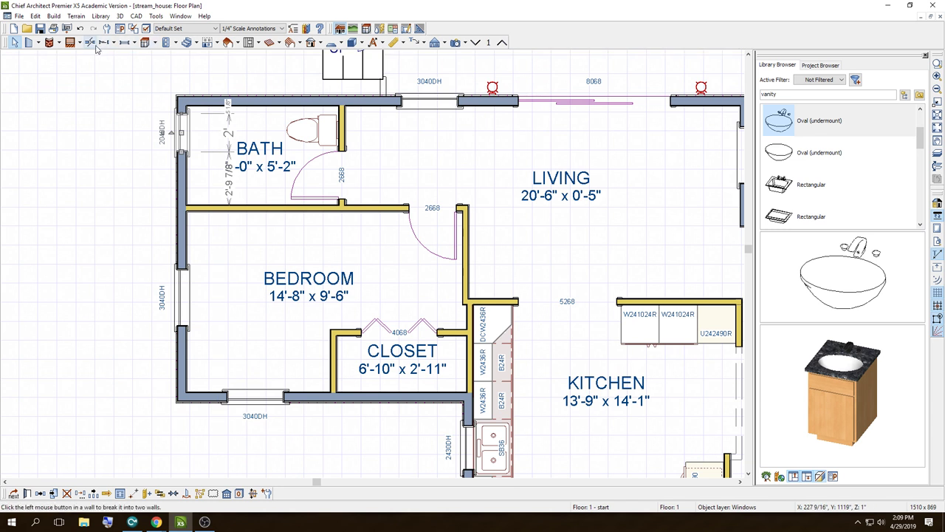
Step: Place a corner base cabinet in the bath, cancelling a trial Oval (undermount) sink
{"action": "left_click", "coordinate": [156, 45]}
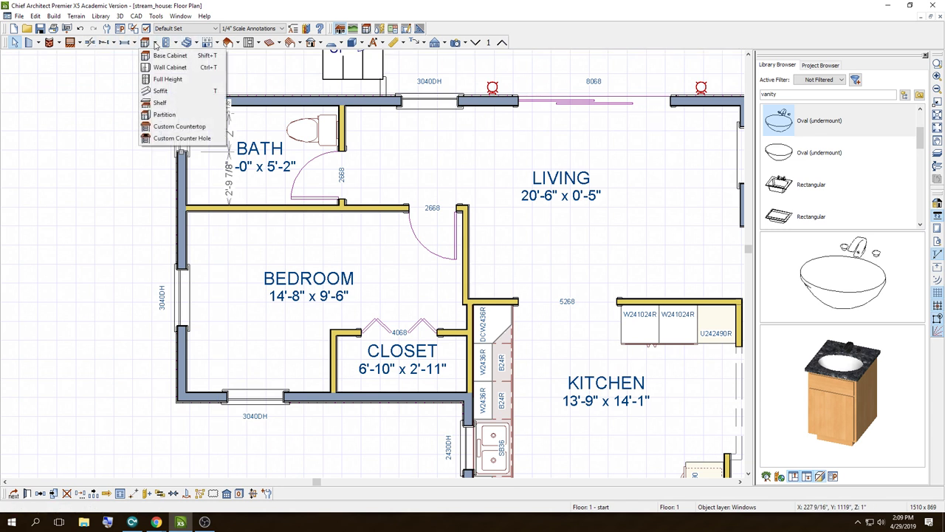
{"action": "left_click", "coordinate": [170, 56]}
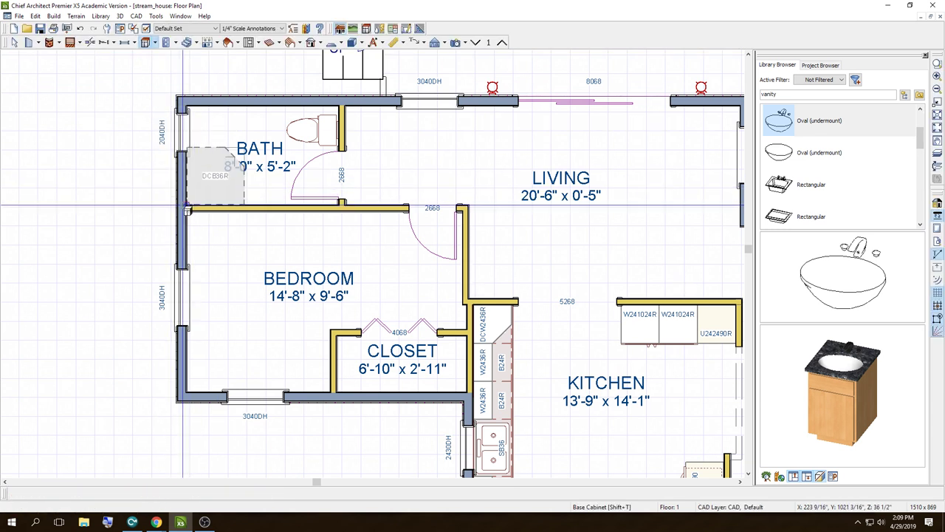
{"action": "left_click", "coordinate": [186, 207]}
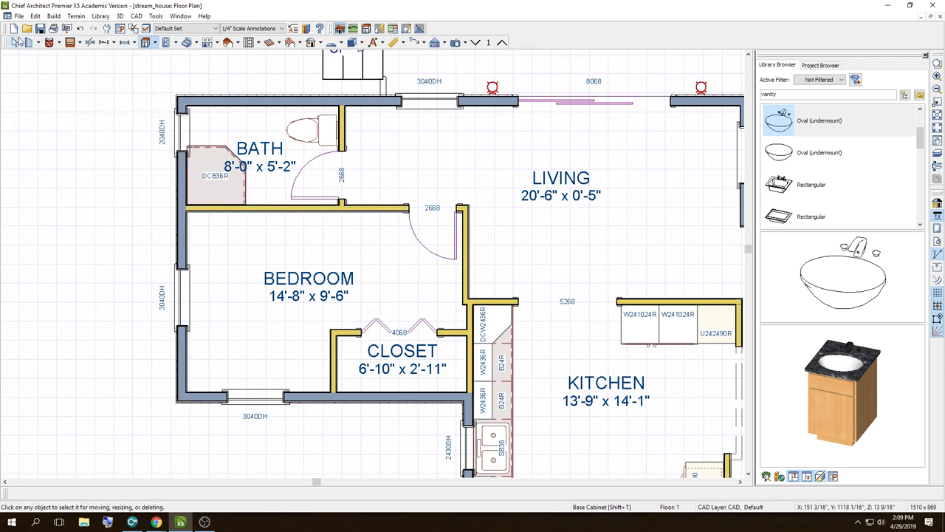
{"action": "left_click", "coordinate": [16, 42]}
{"action": "left_click", "coordinate": [210, 169]}
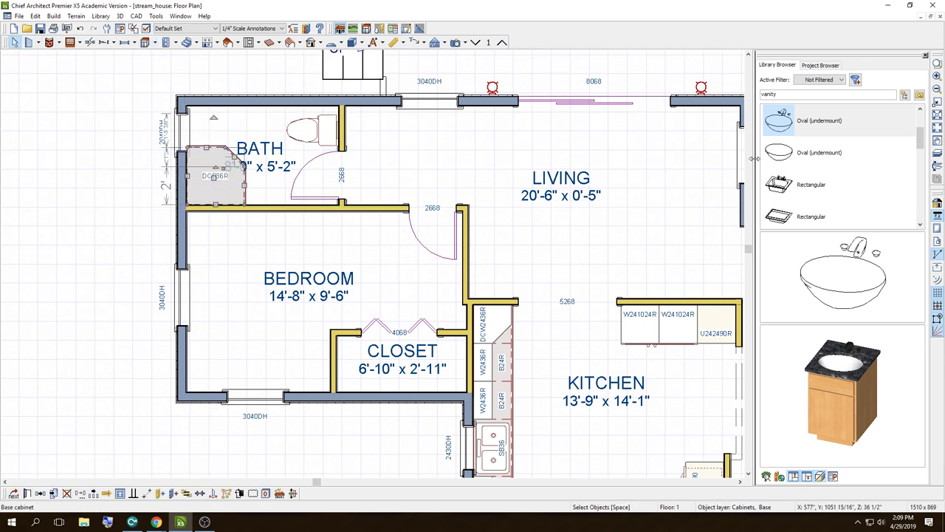
{"action": "left_click", "coordinate": [785, 130]}
{"action": "left_click", "coordinate": [782, 152]}
{"action": "left_click", "coordinate": [782, 125]}
{"action": "key", "text": "space"}
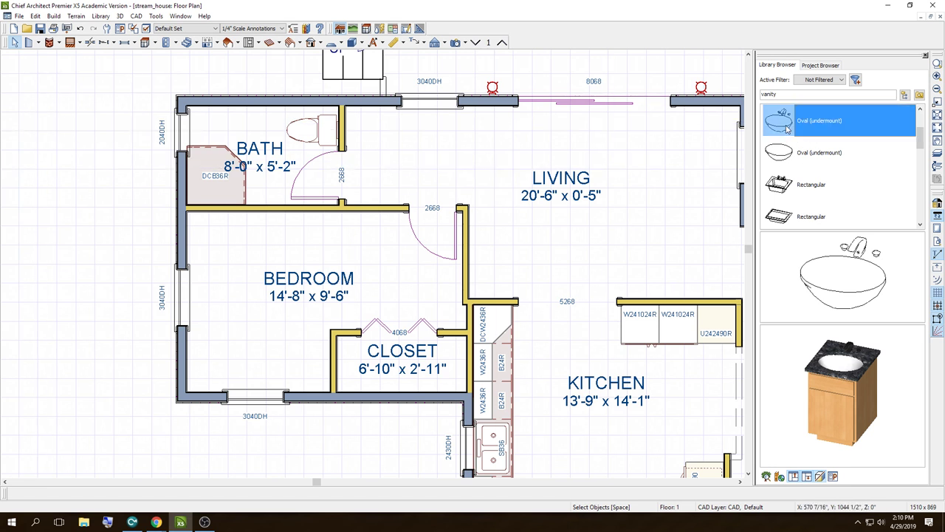
Step: Make the corner cabinet shallower and 42 inches wide, giving a DCB4232R
{"action": "left_click", "coordinate": [219, 184]}
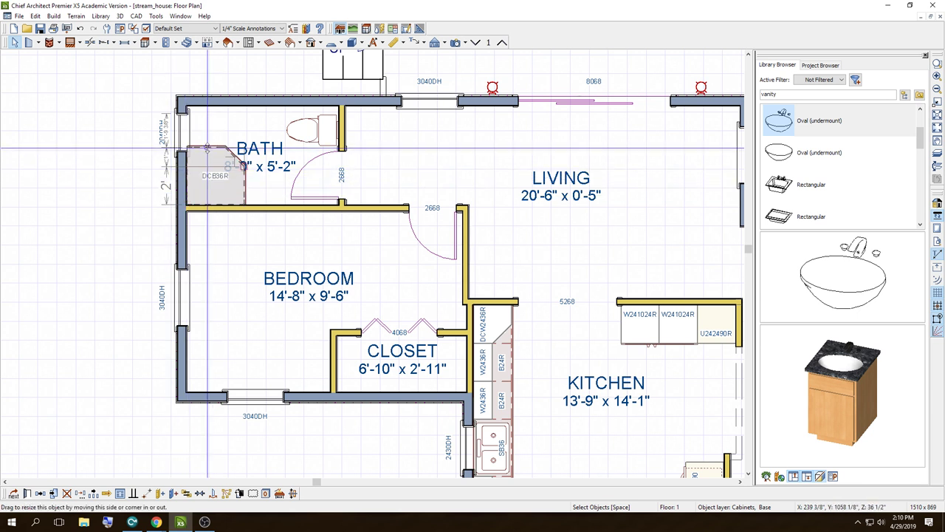
{"action": "left_click_drag", "start_coordinate": [207, 149], "coordinate": [207, 154]}
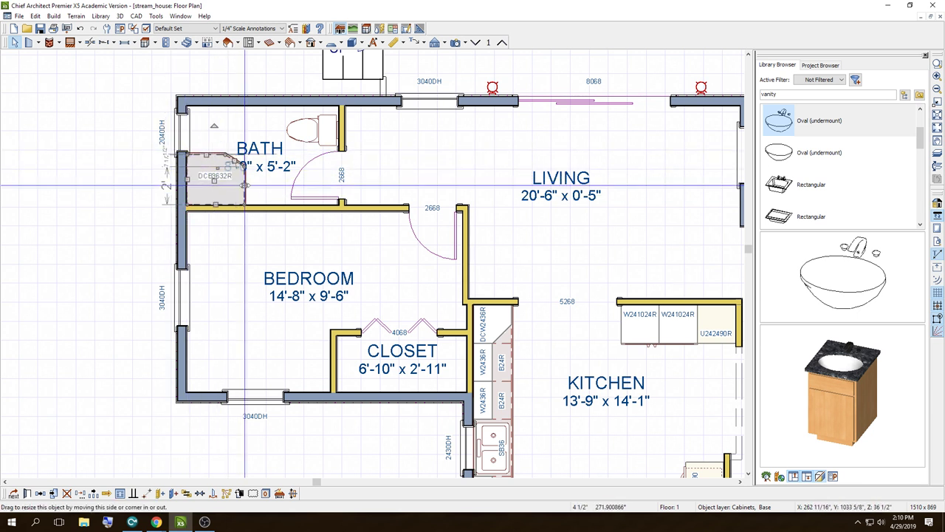
{"action": "left_click_drag", "start_coordinate": [245, 184], "coordinate": [236, 186]}
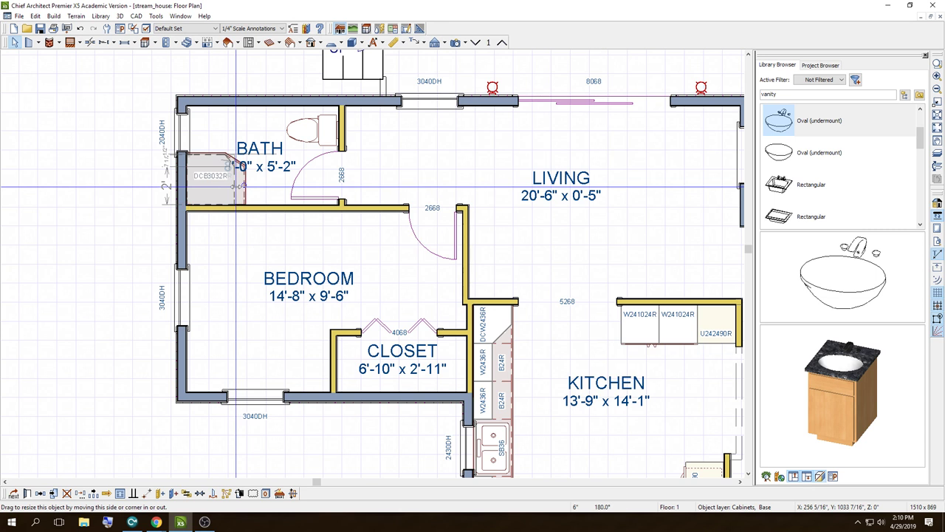
{"action": "key", "text": "Escape"}
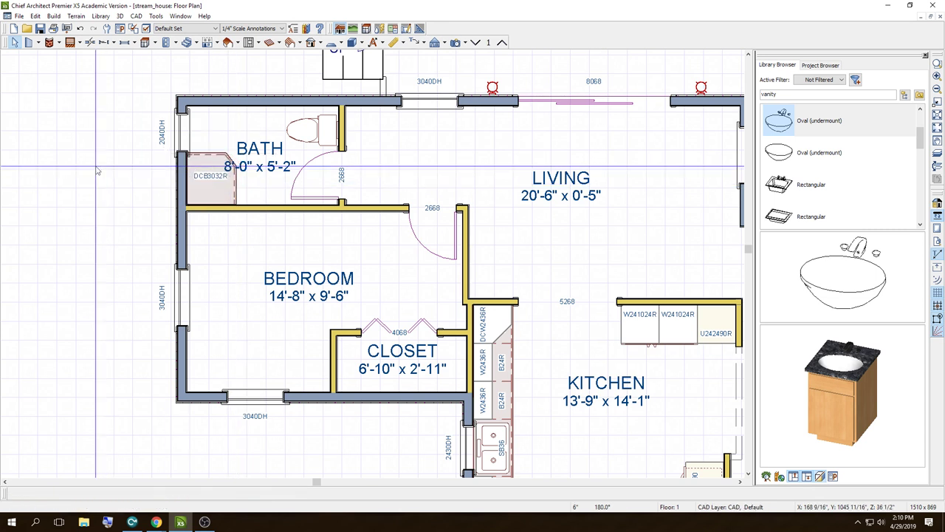
{"action": "left_click_drag", "start_coordinate": [230, 180], "coordinate": [256, 186]}
Step: Drop the plain Oval (undermount) sink into the corner cabinet and shrink the cabinet to 36 inches
{"action": "left_click", "coordinate": [809, 155]}
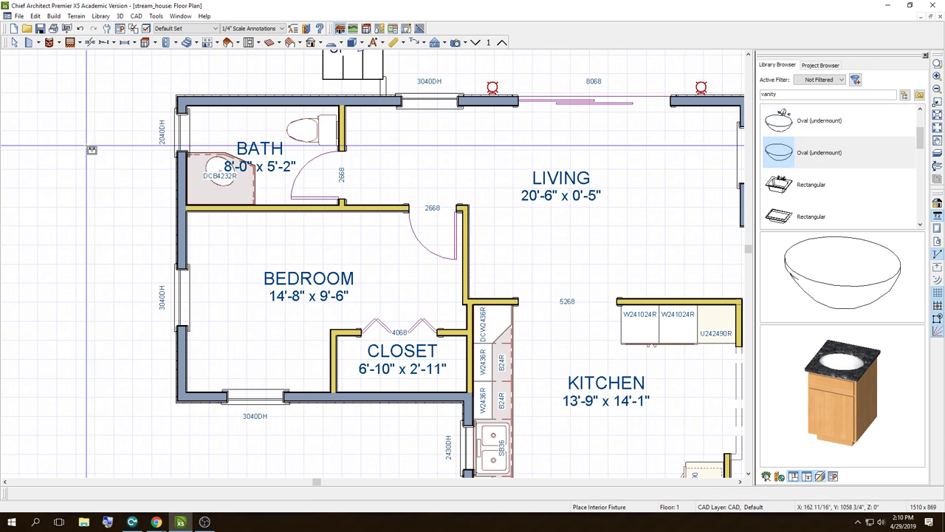
{"action": "left_click", "coordinate": [185, 145]}
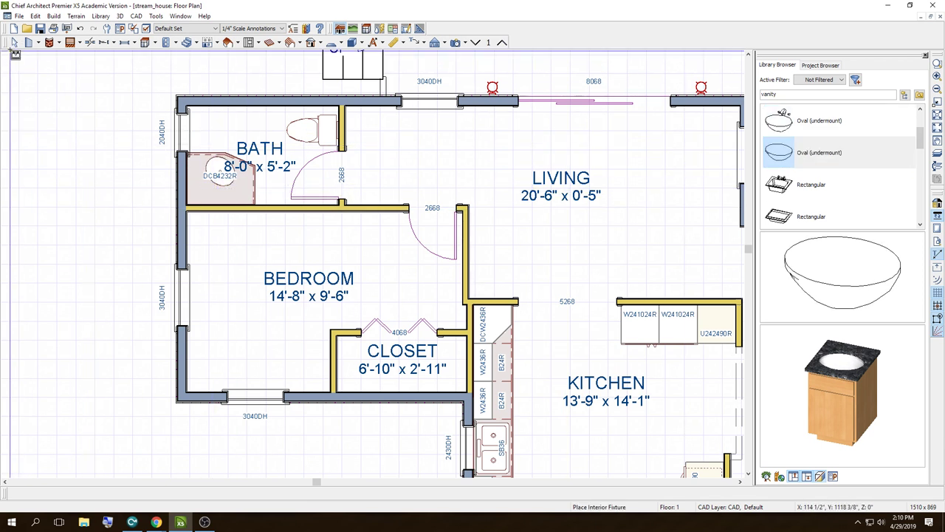
{"action": "left_click", "coordinate": [254, 185]}
{"action": "left_click_drag", "start_coordinate": [256, 184], "coordinate": [243, 182]}
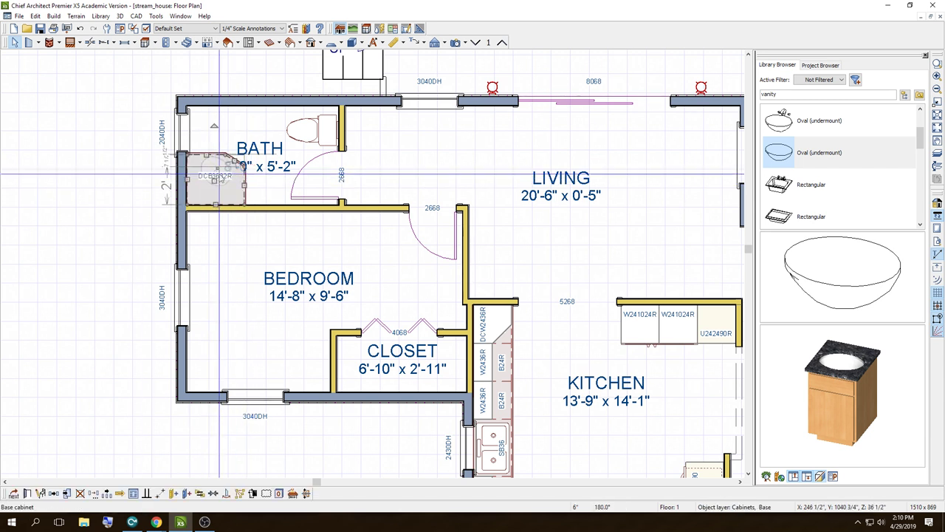
Step: Narrow the DCB3632R corner vanity to about 2'-9 3/8" wide, making it DCB3332R
{"action": "scroll", "coordinate": [219, 175], "scroll_direction": "up", "scroll_amount": 3}
{"action": "scroll", "coordinate": [219, 175], "scroll_direction": "up", "scroll_amount": 3}
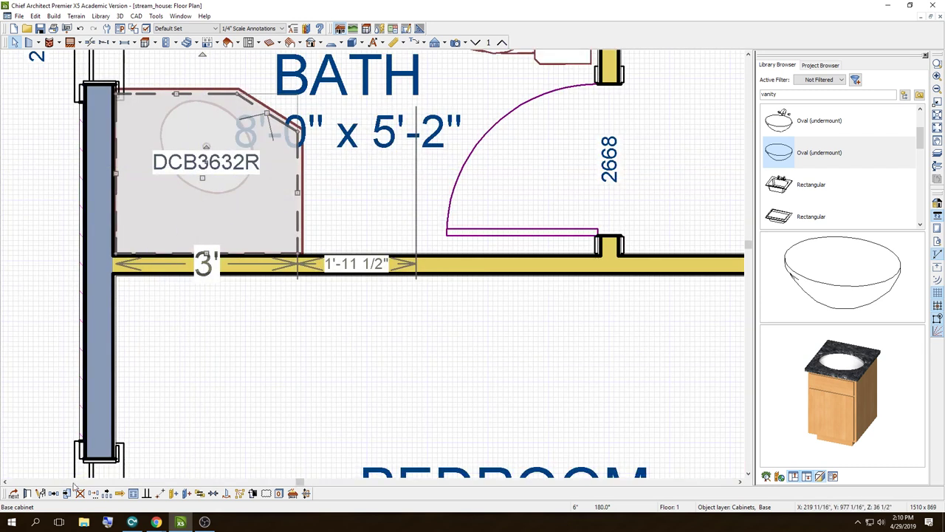
{"action": "left_click", "coordinate": [12, 495]}
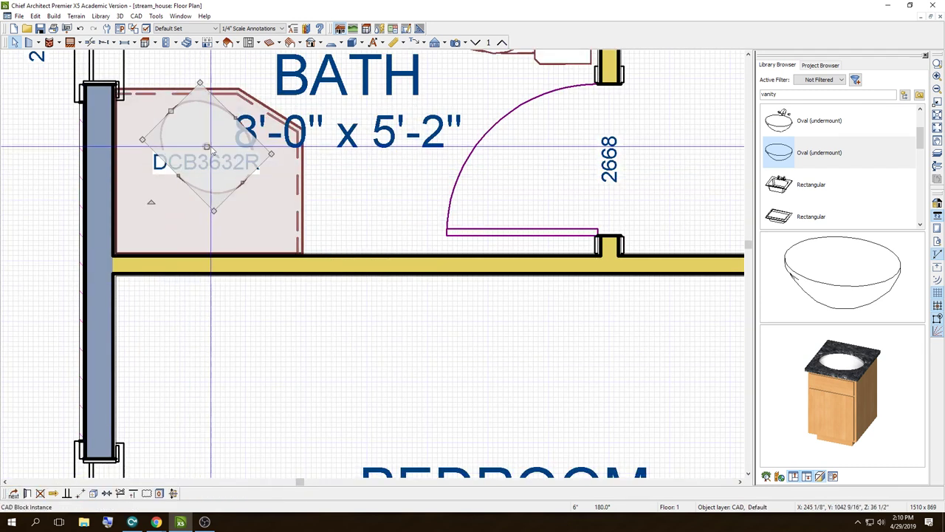
{"action": "key", "text": "Tab"}
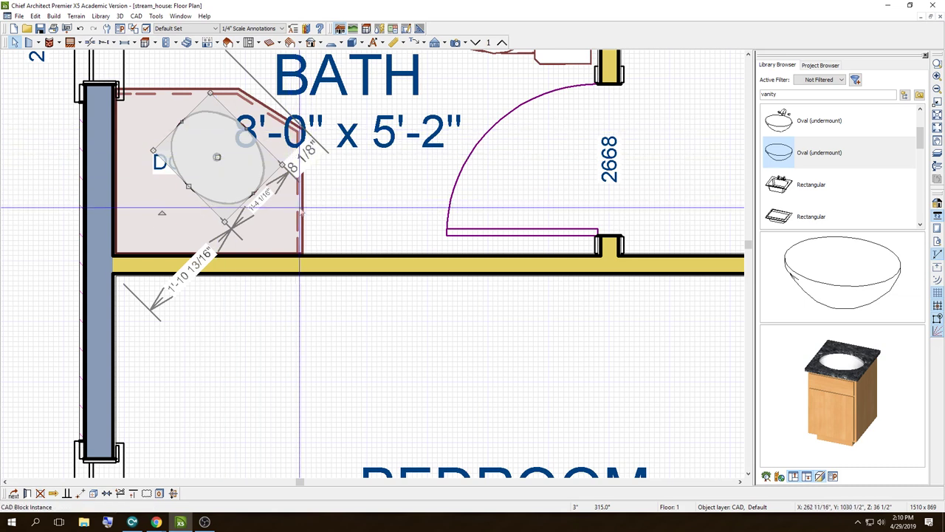
{"action": "left_click", "coordinate": [302, 137]}
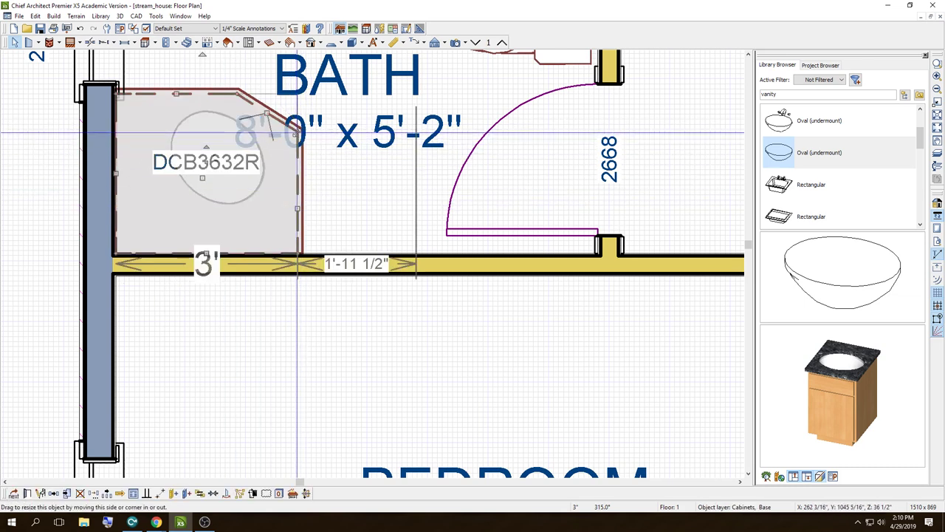
{"action": "left_click_drag", "start_coordinate": [297, 134], "coordinate": [284, 134]}
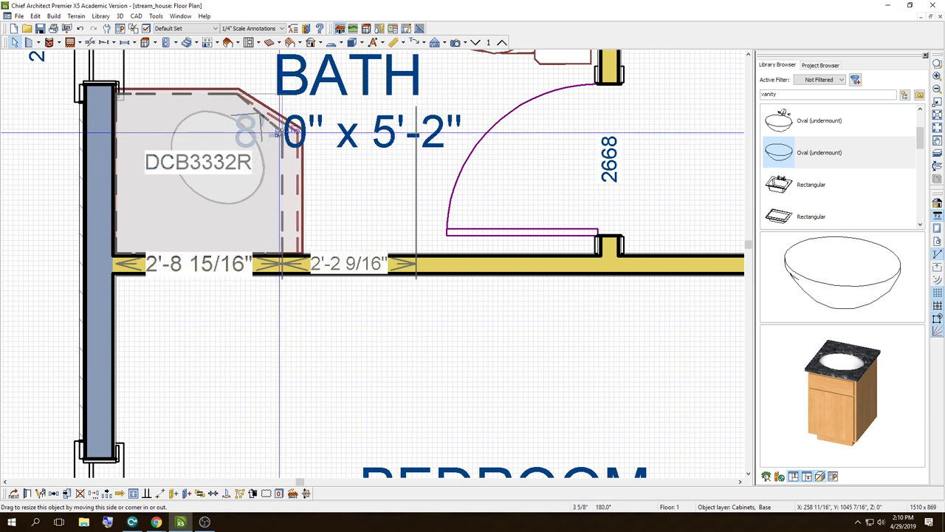
{"action": "left_click_drag", "start_coordinate": [284, 134], "coordinate": [282, 135]}
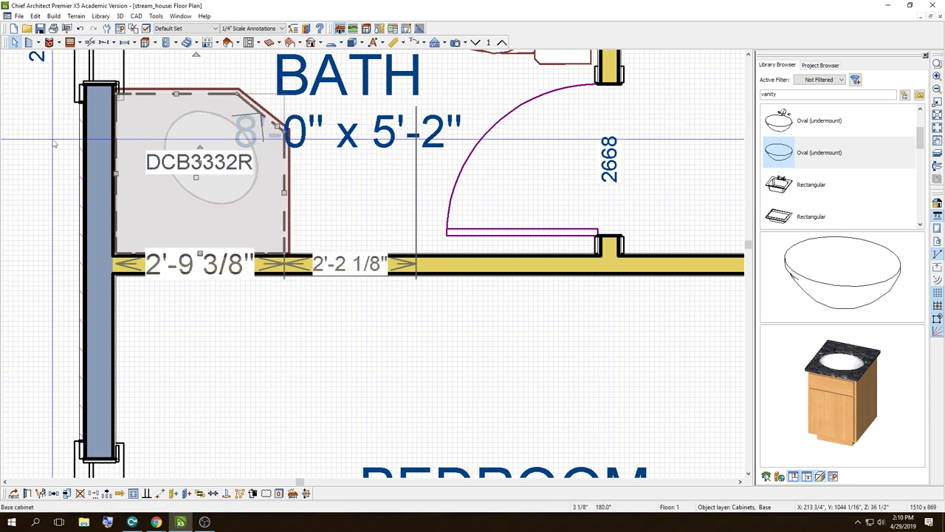
{"action": "left_click", "coordinate": [285, 311]}
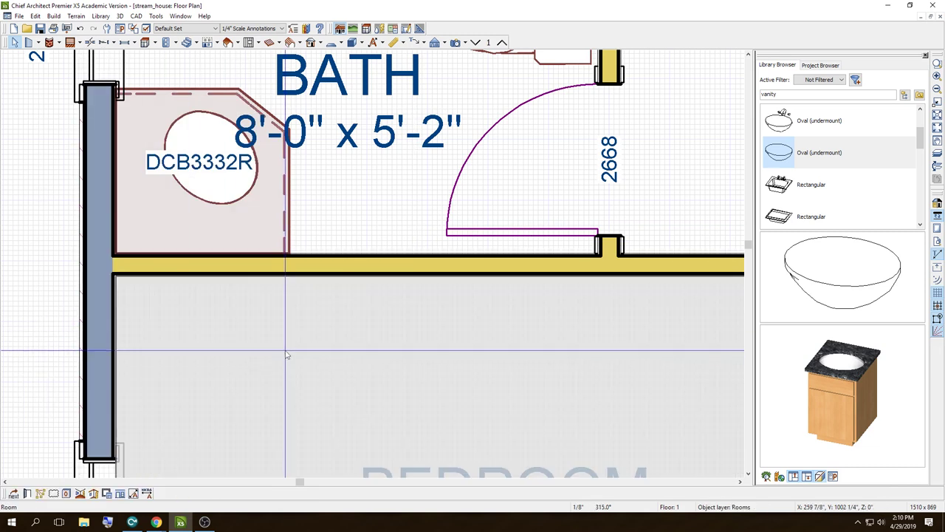
{"action": "scroll", "coordinate": [287, 361], "scroll_direction": "down", "scroll_amount": 2}
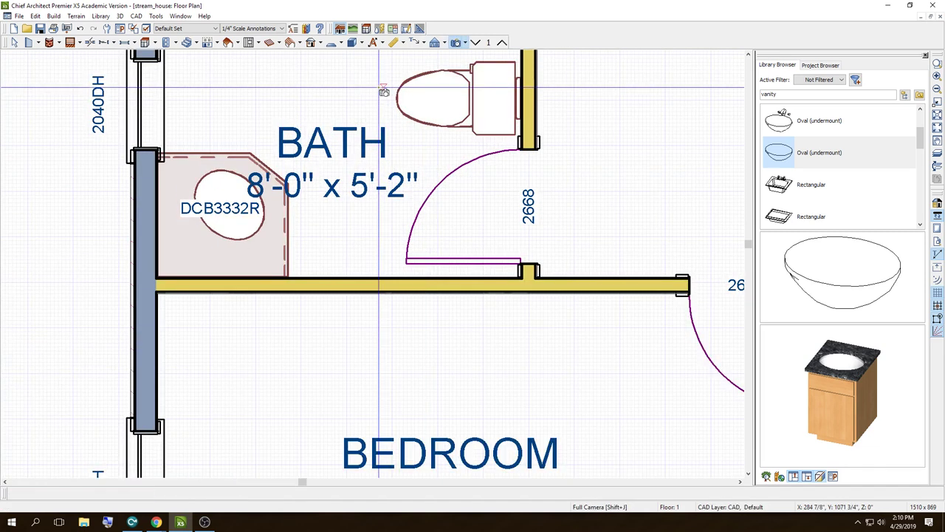
{"action": "left_click_drag", "start_coordinate": [391, 87], "coordinate": [373, 142]}
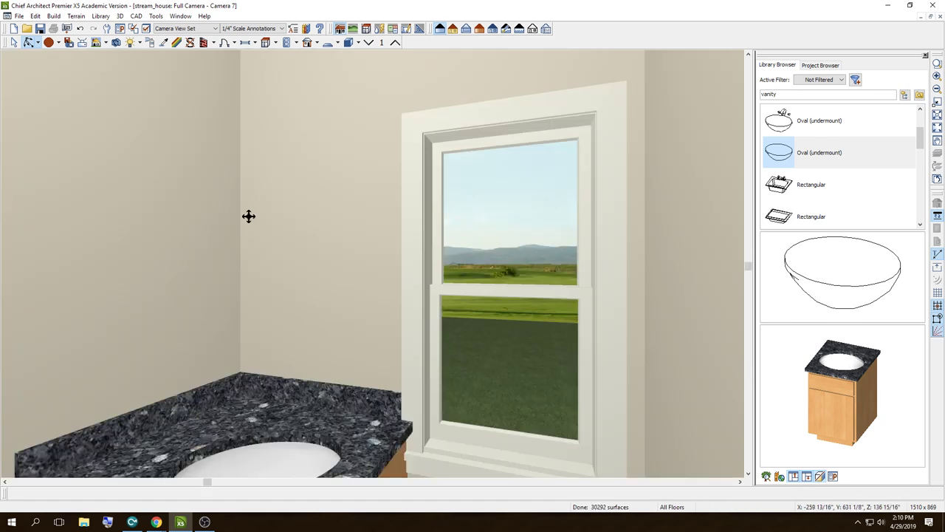
Step: Orbit the bath 3D view toward the floor and toilet, then close it to return to the plan
{"action": "mouse_move", "coordinate": [249, 215]}
{"action": "left_mouse_down"}
{"action": "mouse_move", "coordinate": [582, 335]}
{"action": "mouse_move", "coordinate": [640, 244]}
{"action": "mouse_move", "coordinate": [726, 245]}
{"action": "mouse_move", "coordinate": [669, 255]}
{"action": "mouse_move", "coordinate": [467, 230]}
{"action": "mouse_move", "coordinate": [681, 226]}
{"action": "mouse_move", "coordinate": [529, 236]}
{"action": "mouse_move", "coordinate": [504, 265]}
{"action": "mouse_move", "coordinate": [371, 303]}
{"action": "left_mouse_up"}
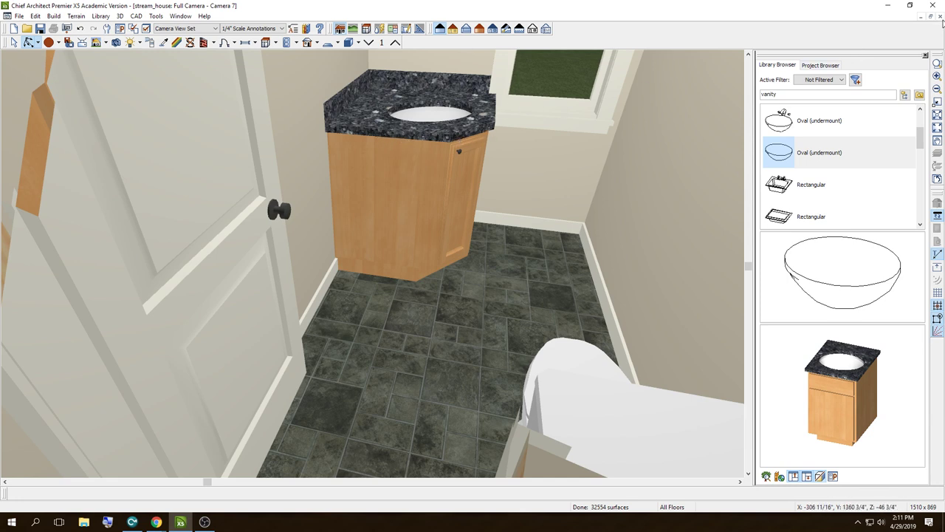
{"action": "left_click", "coordinate": [940, 15]}
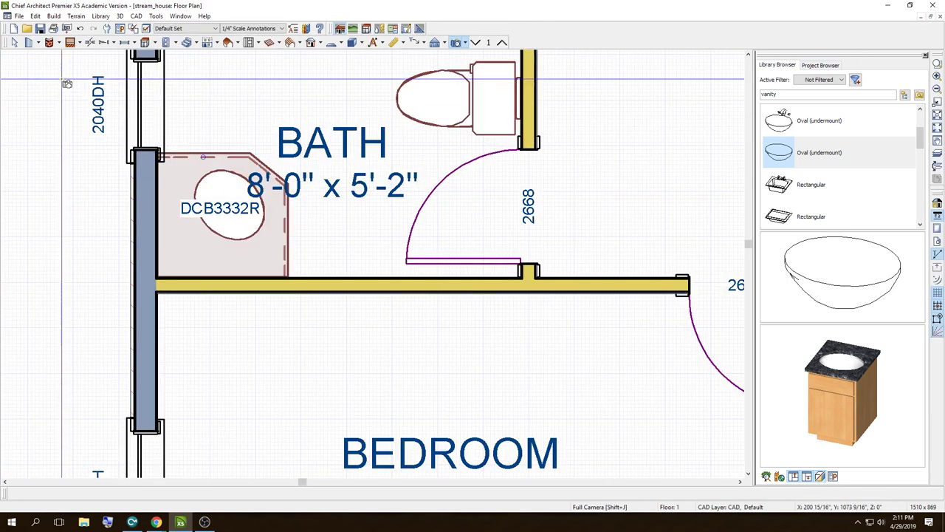
Step: Delete the DCB3332R corner vanity and search the library for 'sink'
{"action": "left_click", "coordinate": [225, 259]}
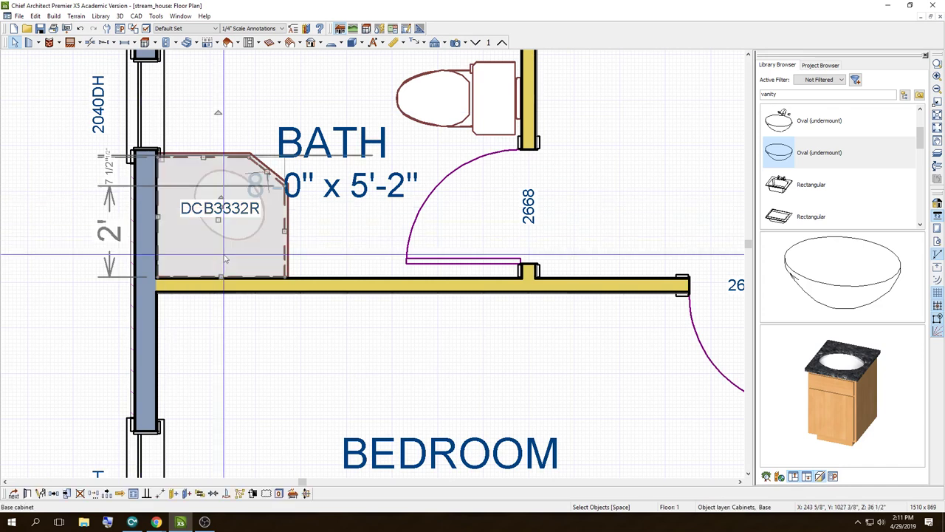
{"action": "key", "text": "Delete"}
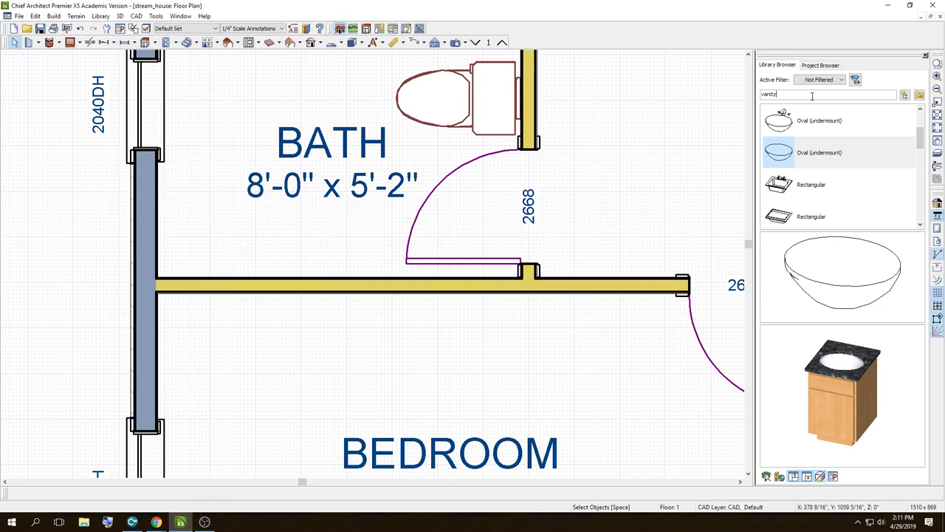
{"action": "double_click", "coordinate": [811, 95]}
{"action": "type", "text": "sink"}
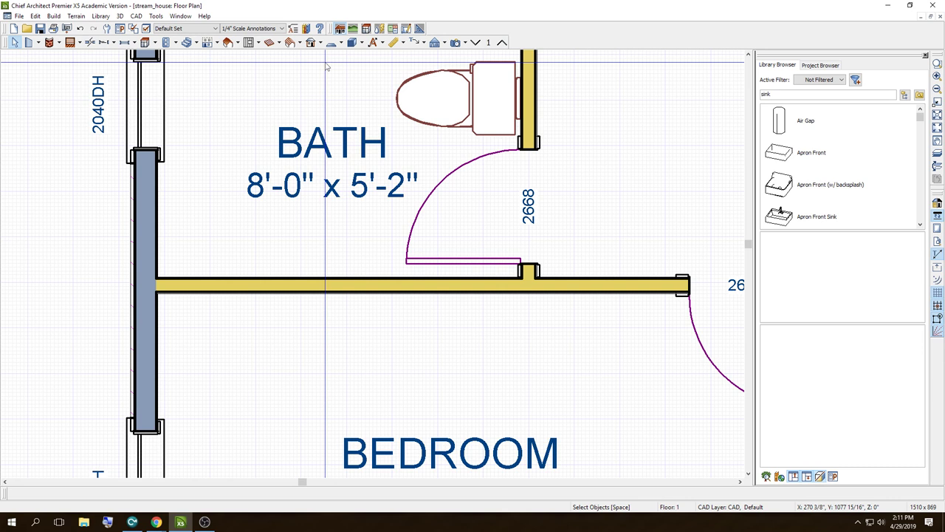
{"action": "scroll", "coordinate": [832, 170], "scroll_direction": "down", "scroll_amount": 2}
{"action": "scroll", "coordinate": [833, 170], "scroll_direction": "down", "scroll_amount": 1}
{"action": "scroll", "coordinate": [832, 170], "scroll_direction": "up", "scroll_amount": 1}
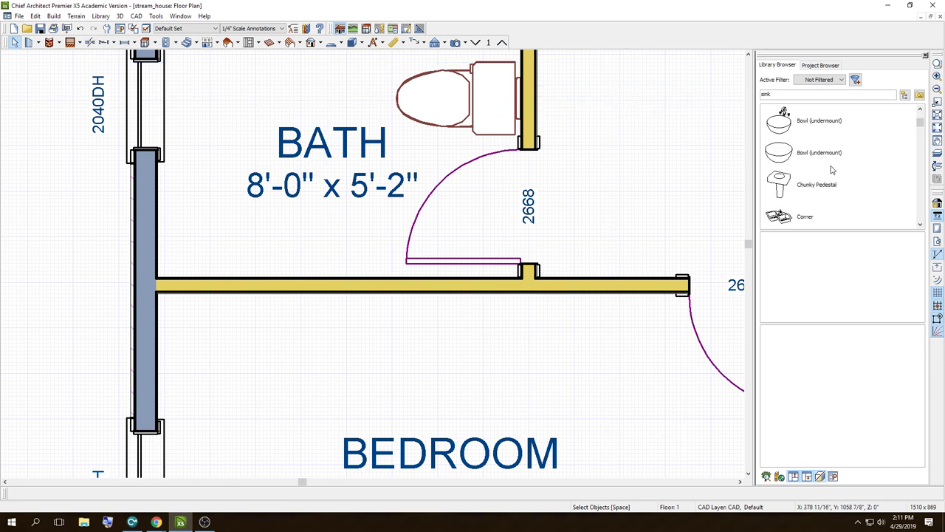
Step: Preview the Chunky Pedestal, two Corner and double undermount sinks in the results
{"action": "left_click", "coordinate": [784, 187]}
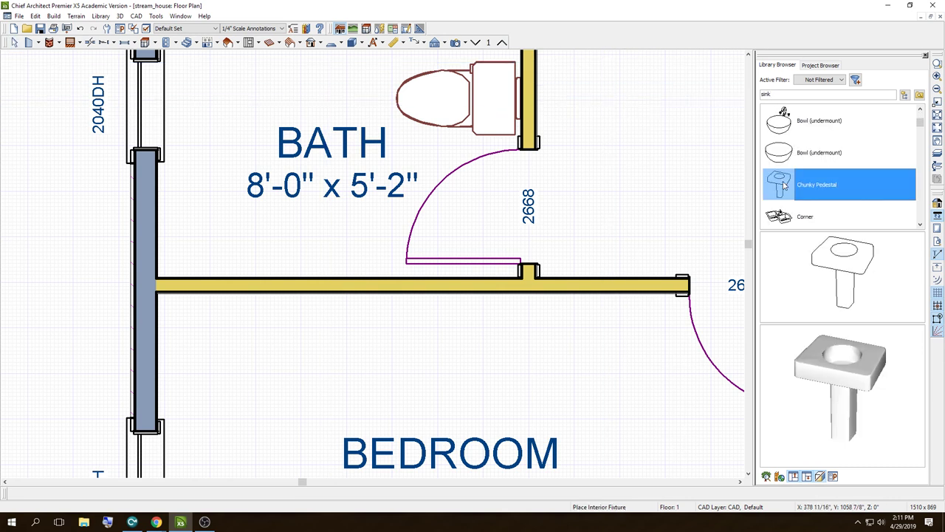
{"action": "scroll", "coordinate": [783, 209], "scroll_direction": "down", "scroll_amount": 2}
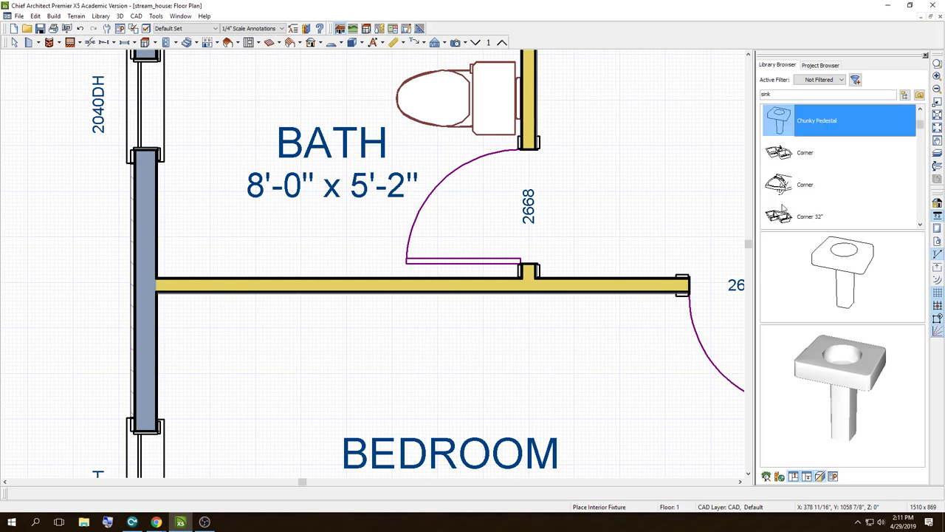
{"action": "left_click", "coordinate": [779, 152]}
{"action": "left_click", "coordinate": [781, 185]}
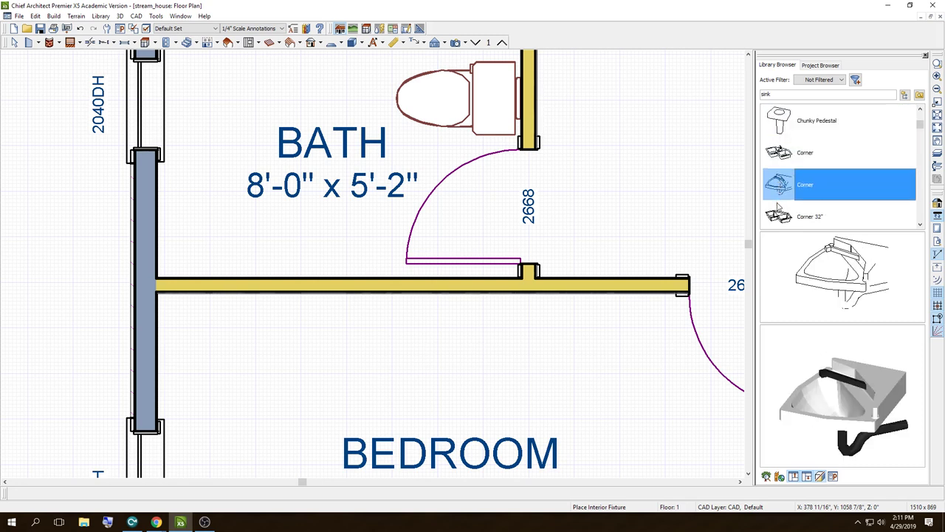
{"action": "left_click", "coordinate": [780, 214]}
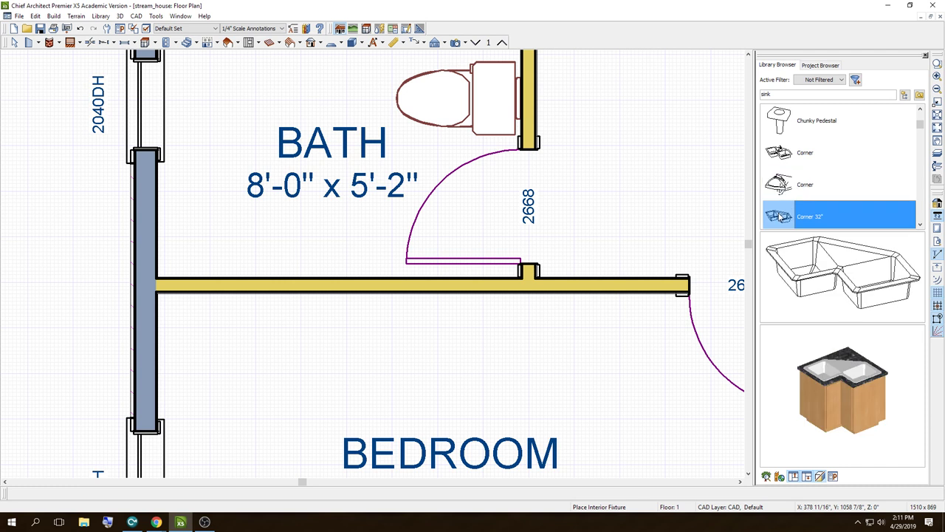
{"action": "scroll", "coordinate": [780, 211], "scroll_direction": "down", "scroll_amount": 3}
{"action": "scroll", "coordinate": [781, 210], "scroll_direction": "down", "scroll_amount": 2}
{"action": "left_click", "coordinate": [779, 209]}
{"action": "scroll", "coordinate": [779, 208], "scroll_direction": "down", "scroll_amount": 3}
{"action": "scroll", "coordinate": [777, 209], "scroll_direction": "down", "scroll_amount": 2}
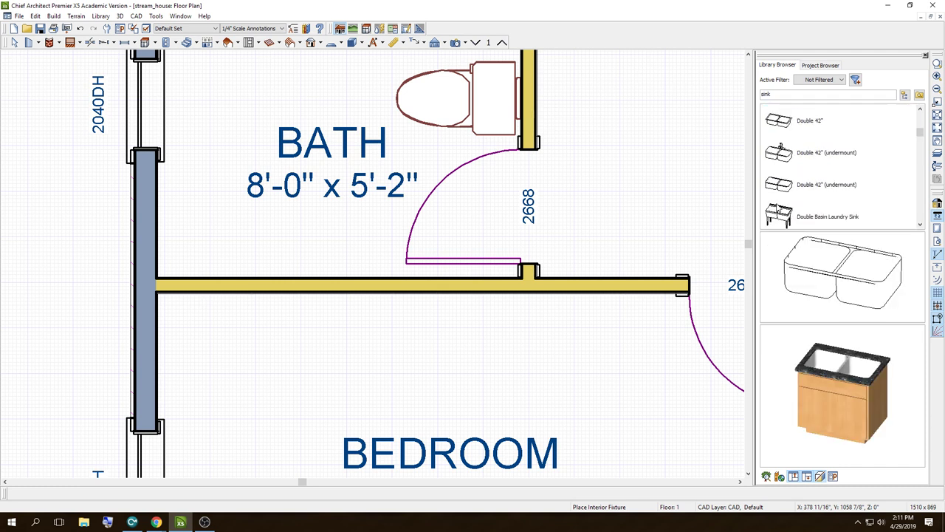
{"action": "scroll", "coordinate": [777, 207], "scroll_direction": "down", "scroll_amount": 2}
{"action": "scroll", "coordinate": [778, 204], "scroll_direction": "down", "scroll_amount": 1}
{"action": "scroll", "coordinate": [779, 200], "scroll_direction": "down", "scroll_amount": 2}
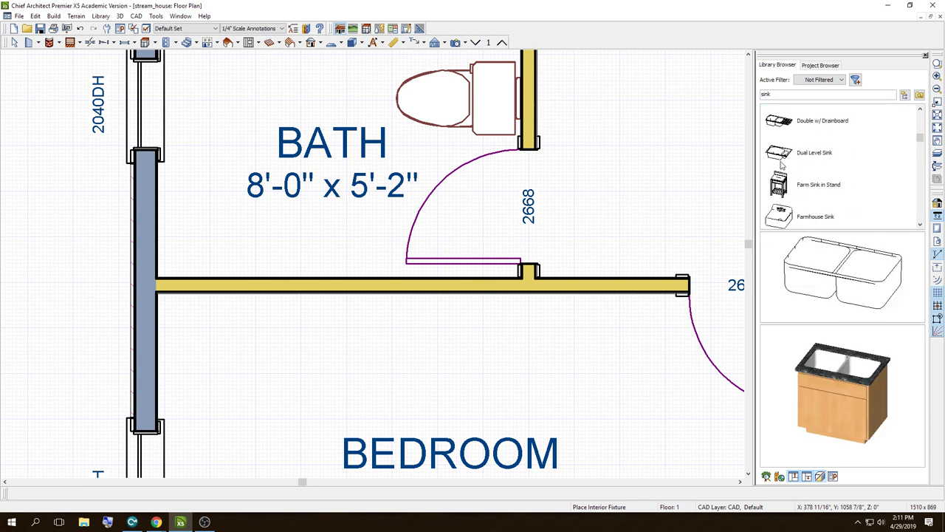
Step: Preview the farm, free-standing, Oval Pedestal sinks, Hot Water Dispenser 2 and Pedestal Sink 02
{"action": "left_click", "coordinate": [781, 184]}
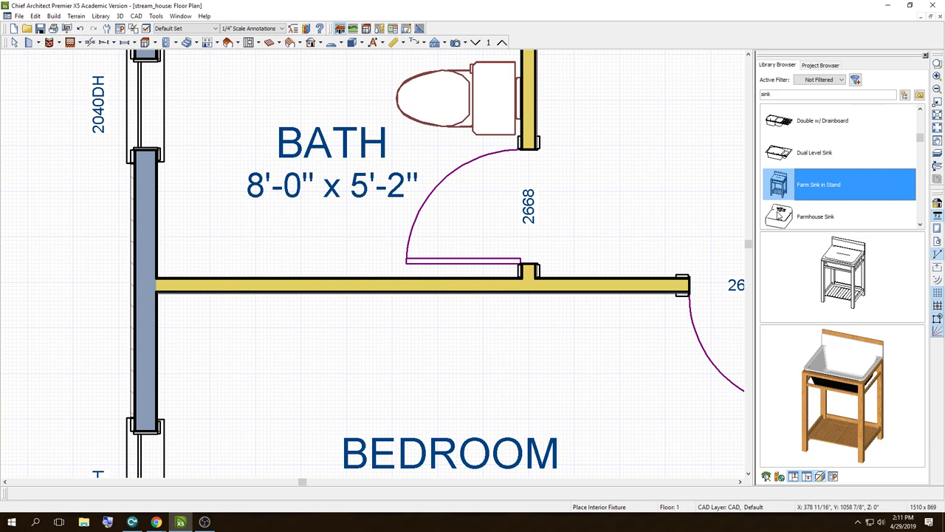
{"action": "left_click", "coordinate": [781, 214]}
{"action": "scroll", "coordinate": [781, 214], "scroll_direction": "down", "scroll_amount": 3}
{"action": "left_click", "coordinate": [786, 183]}
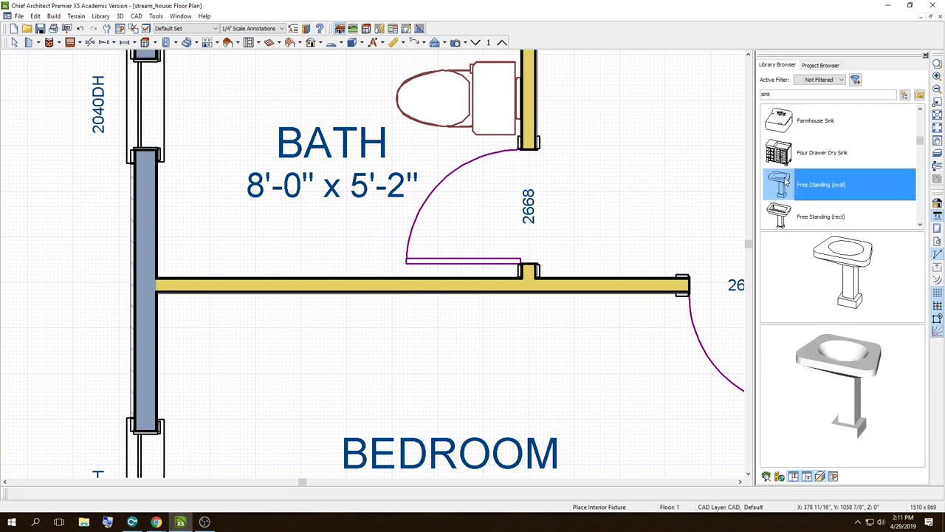
{"action": "left_click", "coordinate": [784, 205]}
{"action": "scroll", "coordinate": [784, 205], "scroll_direction": "down", "scroll_amount": 3}
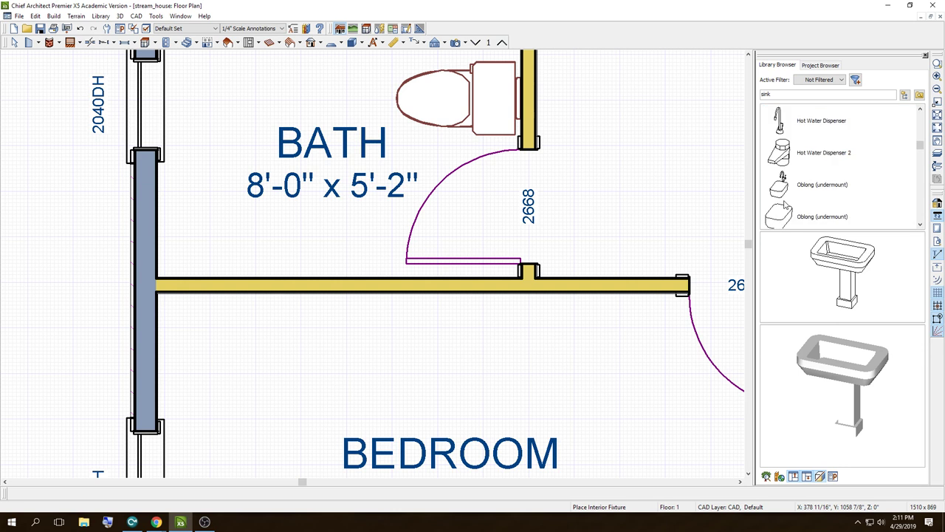
{"action": "left_click", "coordinate": [780, 152]}
{"action": "scroll", "coordinate": [780, 193], "scroll_direction": "down", "scroll_amount": 5}
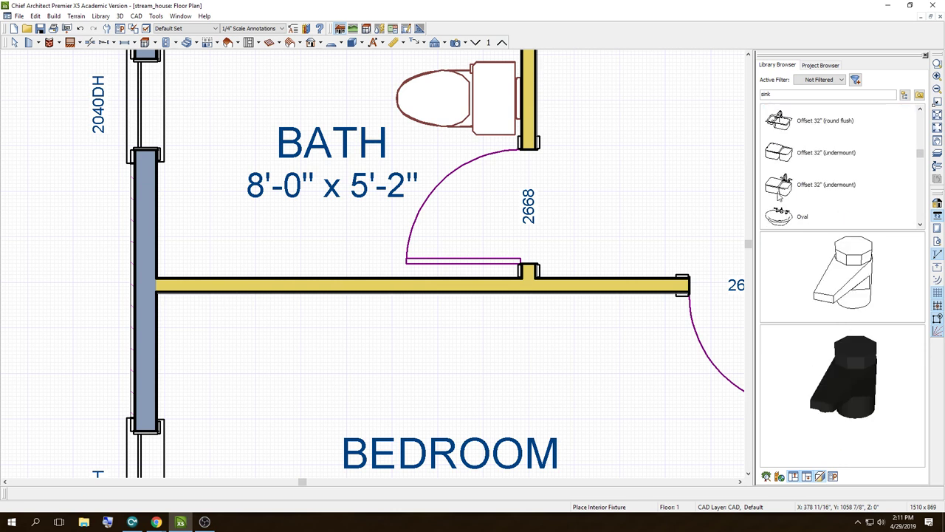
{"action": "scroll", "coordinate": [780, 195], "scroll_direction": "up", "scroll_amount": 2}
{"action": "left_click", "coordinate": [781, 156]}
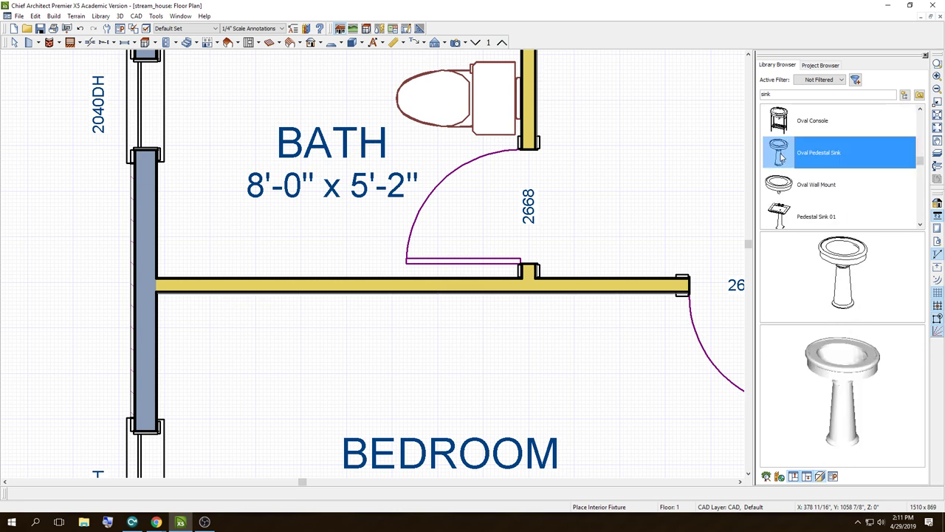
{"action": "scroll", "coordinate": [781, 157], "scroll_direction": "down", "scroll_amount": 2}
{"action": "left_click", "coordinate": [781, 192]}
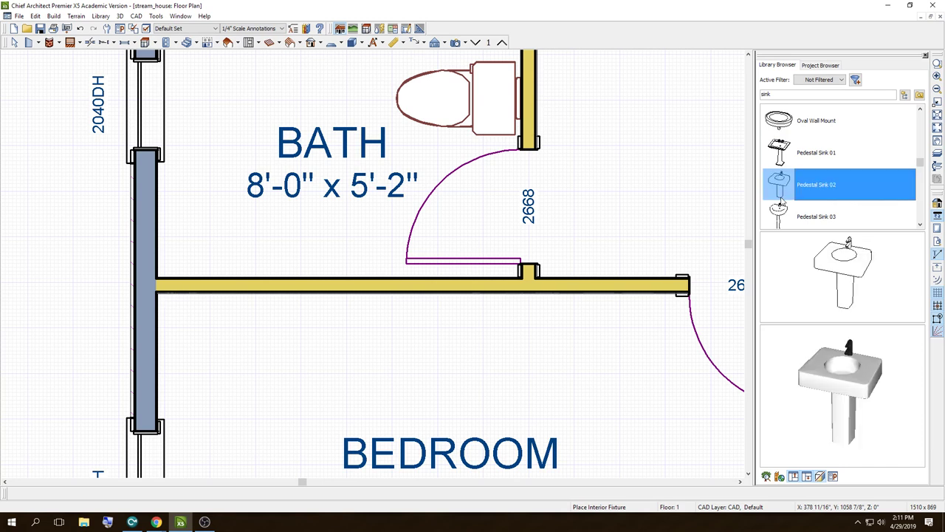
{"action": "scroll", "coordinate": [779, 214], "scroll_direction": "down", "scroll_amount": 2}
{"action": "scroll", "coordinate": [780, 213], "scroll_direction": "down", "scroll_amount": 3}
Step: Place Pedestal Sink 08 against the bath's left wall
{"action": "scroll", "coordinate": [782, 218], "scroll_direction": "down", "scroll_amount": 1}
{"action": "left_click", "coordinate": [783, 191]}
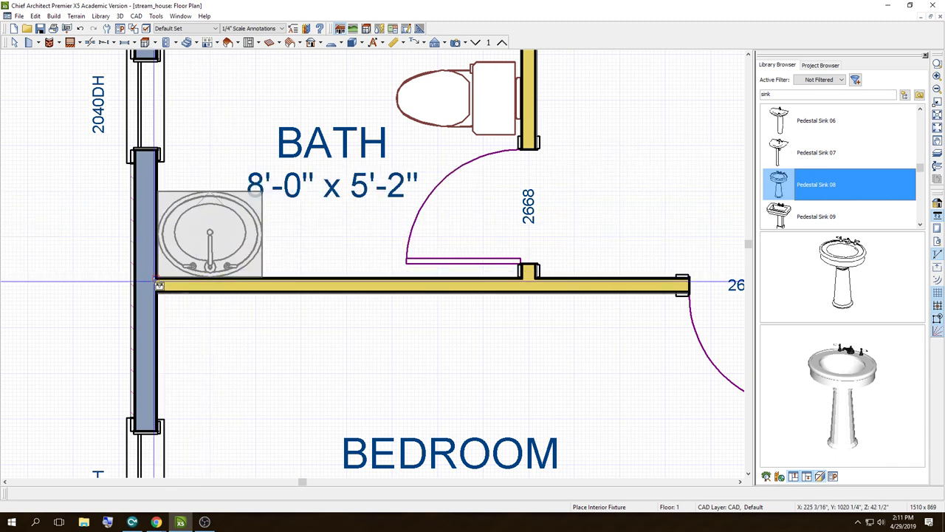
{"action": "left_click", "coordinate": [218, 234]}
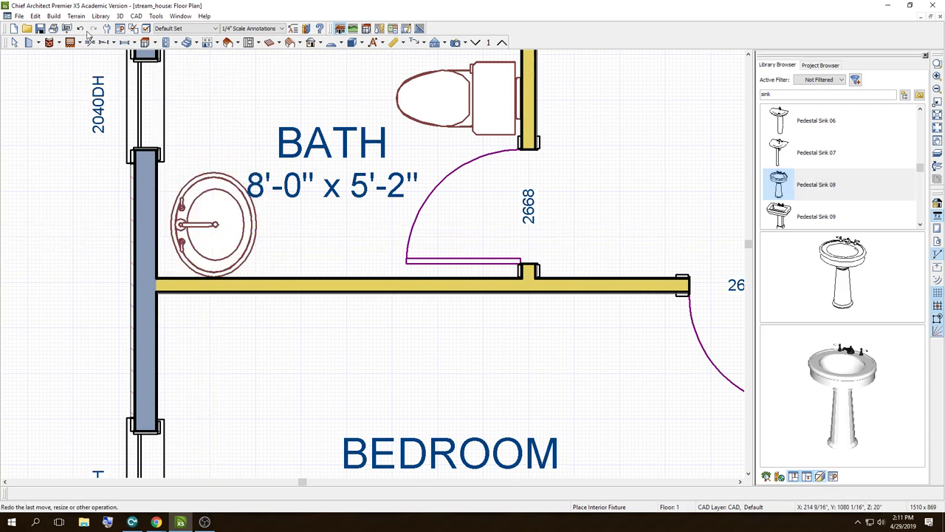
Step: Rotate the pedestal sink to 135° so it angles out of the corner
{"action": "left_click", "coordinate": [14, 42]}
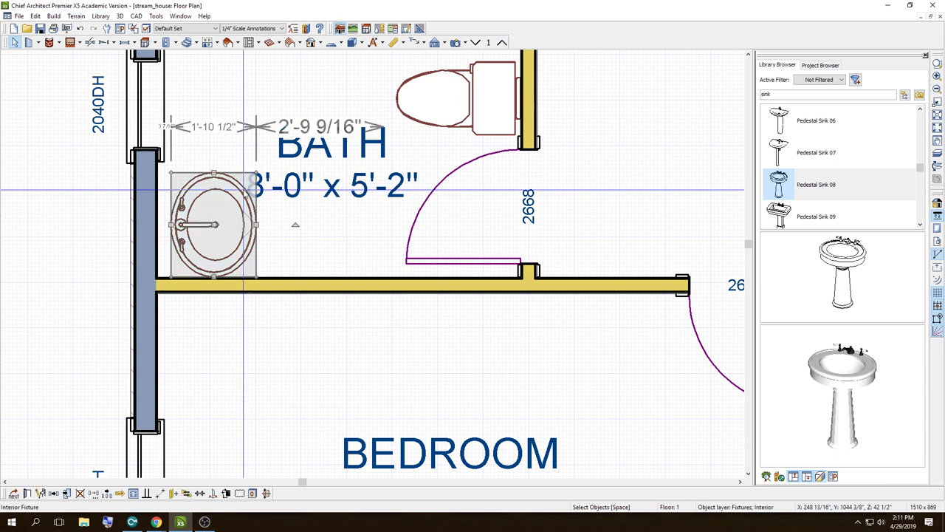
{"action": "left_click_drag", "start_coordinate": [294, 223], "coordinate": [215, 225]}
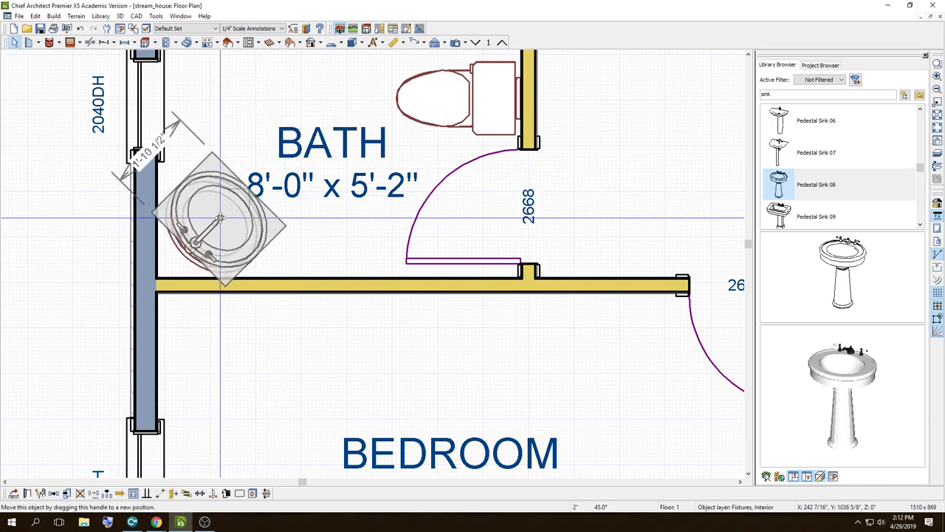
{"action": "mouse_move", "coordinate": [214, 225]}
{"action": "left_mouse_down"}
{"action": "mouse_move", "coordinate": [184, 220]}
{"action": "mouse_move", "coordinate": [222, 212]}
{"action": "left_mouse_up"}
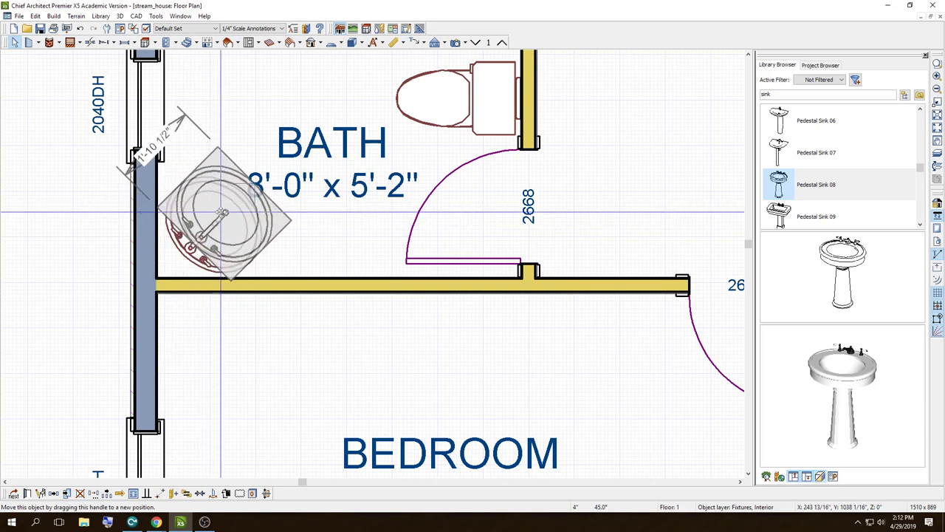
{"action": "left_click", "coordinate": [347, 103]}
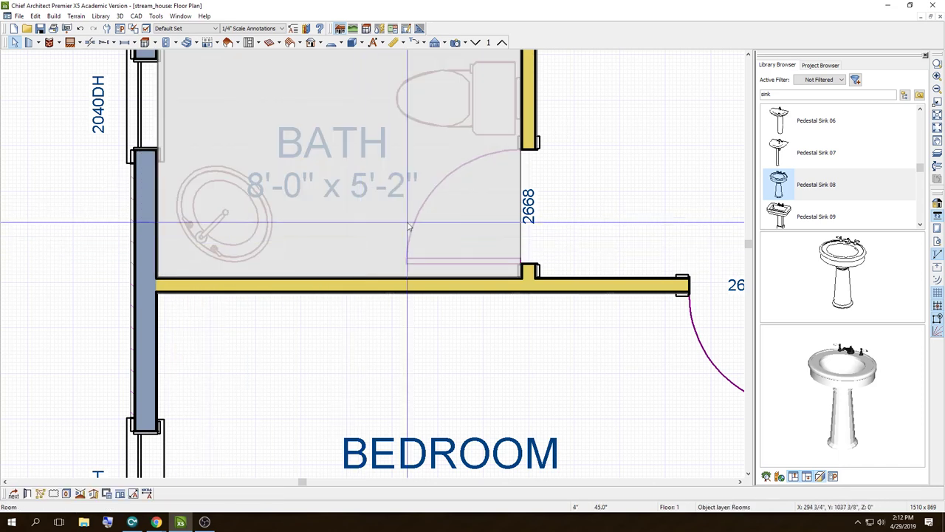
{"action": "left_click", "coordinate": [456, 43]}
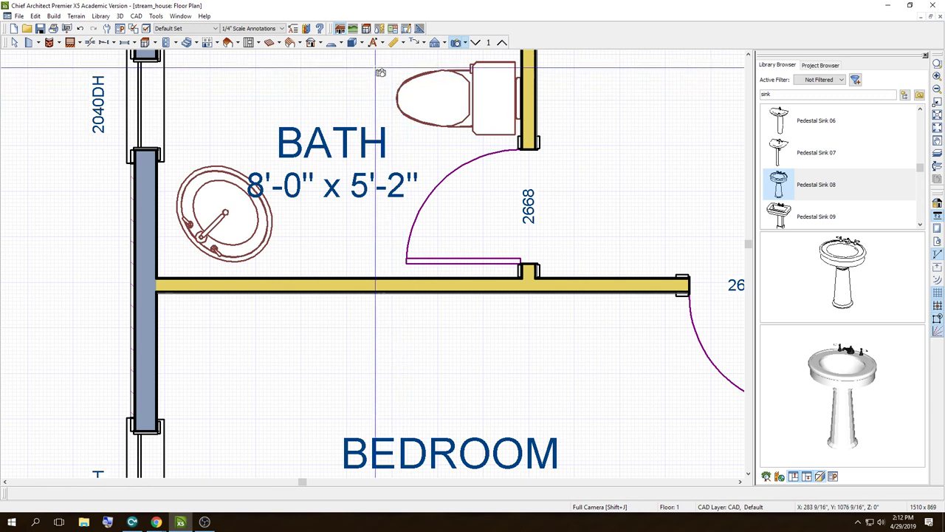
Step: Place Camera 8 looking into the bath, orbit around it, then search the library for 'tbar'
{"action": "left_click", "coordinate": [366, 81]}
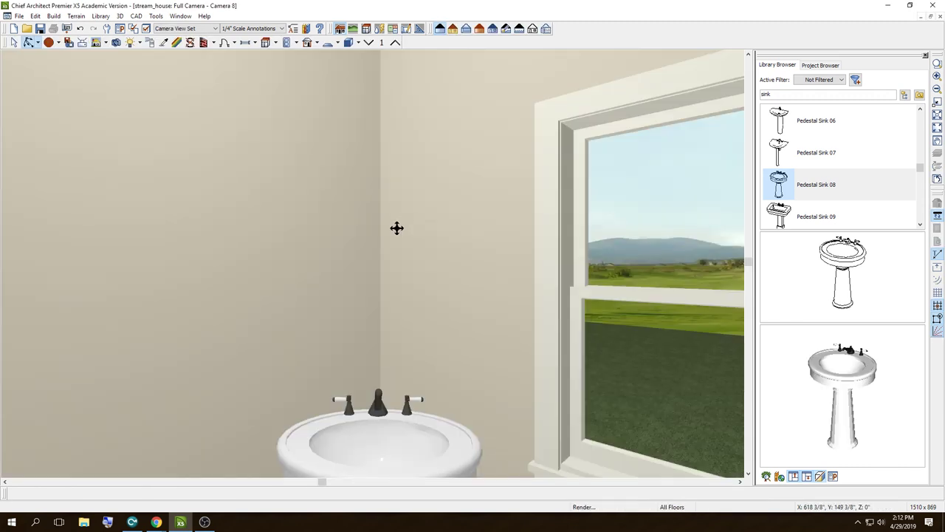
{"action": "mouse_move", "coordinate": [397, 227]}
{"action": "left_mouse_down"}
{"action": "mouse_move", "coordinate": [379, 306]}
{"action": "mouse_move", "coordinate": [554, 285]}
{"action": "mouse_move", "coordinate": [760, 357]}
{"action": "mouse_move", "coordinate": [561, 269]}
{"action": "mouse_move", "coordinate": [352, 243]}
{"action": "mouse_move", "coordinate": [453, 288]}
{"action": "mouse_move", "coordinate": [528, 291]}
{"action": "left_mouse_up"}
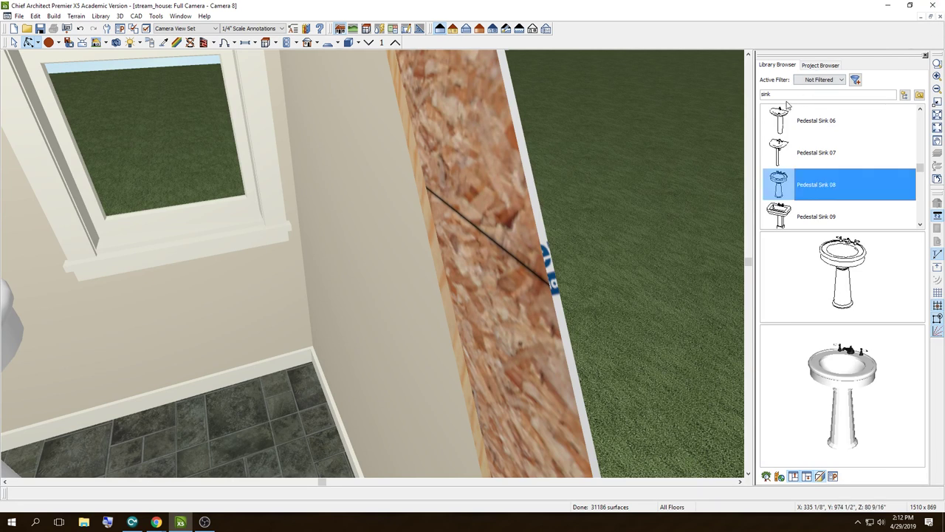
{"action": "type", "text": "towel"}
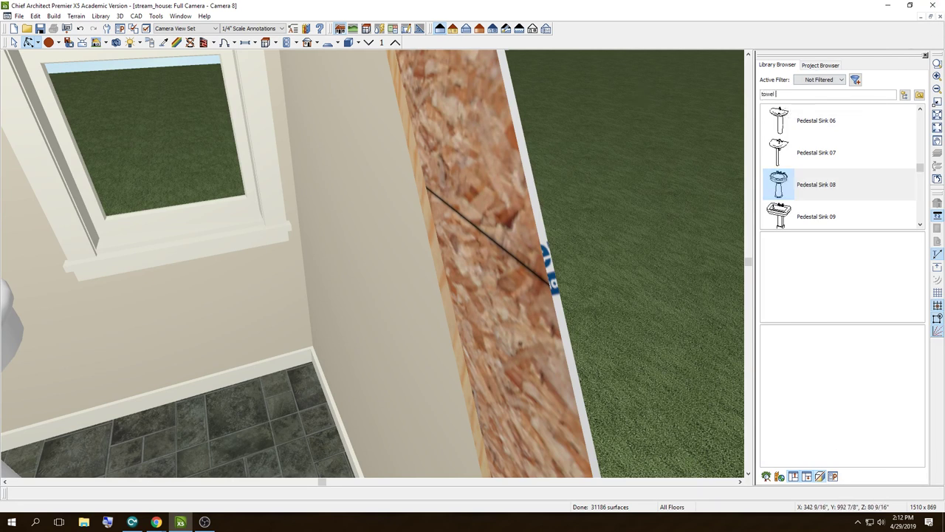
{"action": "type", "text": "bar"}
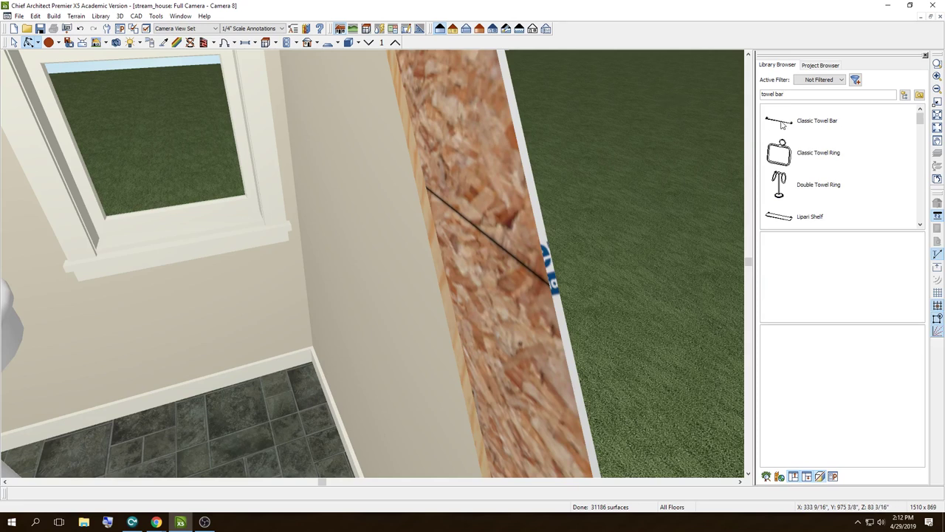
Step: Place the Classic Towel Bar left of the pedestal sink and the Lipari Shelf above the sink
{"action": "left_click", "coordinate": [775, 127]}
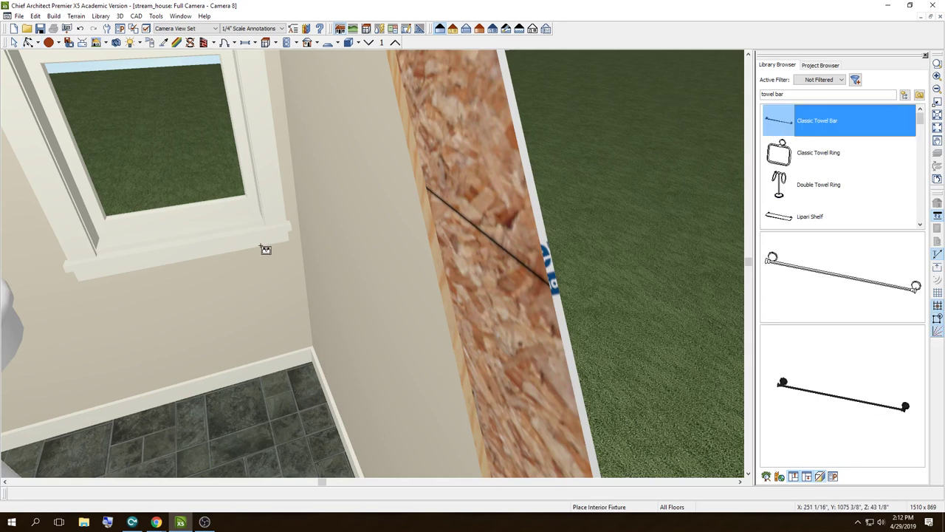
{"action": "left_click", "coordinate": [170, 315]}
{"action": "left_click", "coordinate": [30, 42]}
{"action": "mouse_move", "coordinate": [82, 218]}
{"action": "left_mouse_down"}
{"action": "mouse_move", "coordinate": [129, 202]}
{"action": "mouse_move", "coordinate": [96, 207]}
{"action": "left_mouse_up"}
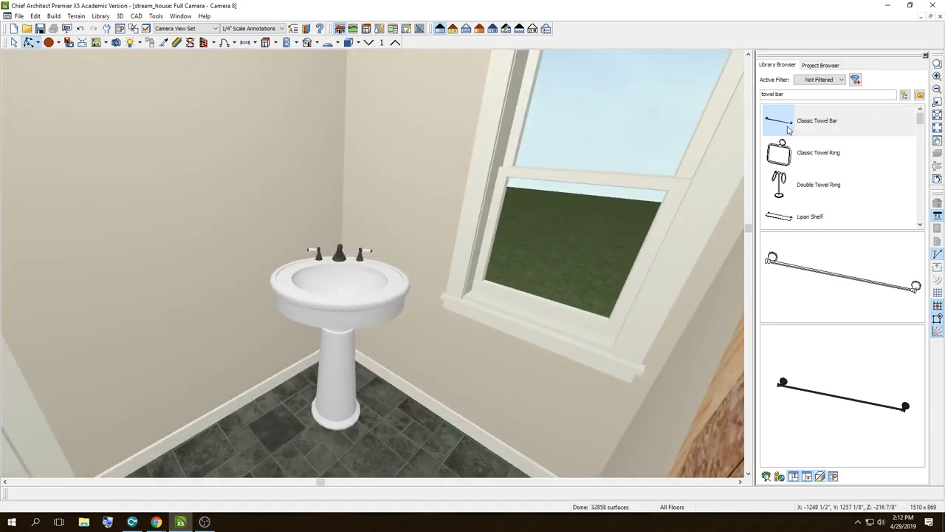
{"action": "left_click", "coordinate": [788, 129]}
{"action": "left_click", "coordinate": [787, 151]}
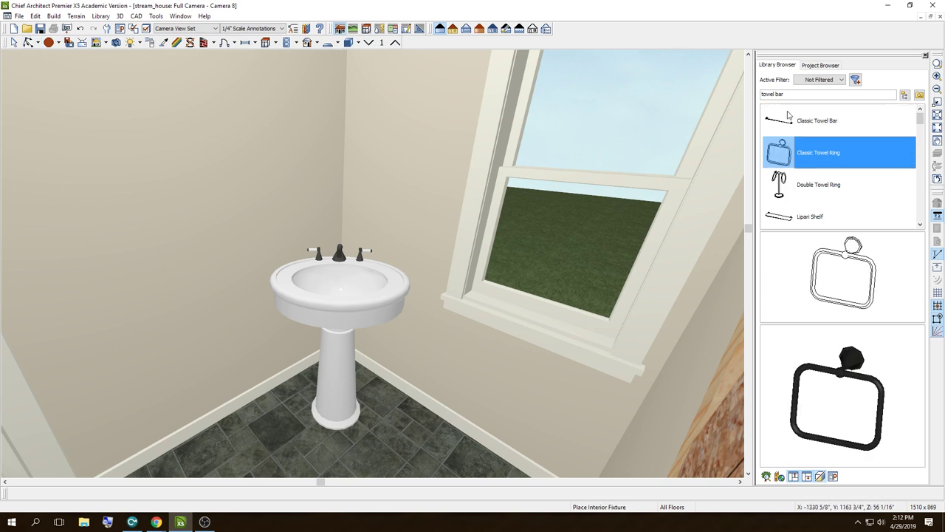
{"action": "left_click", "coordinate": [786, 112]}
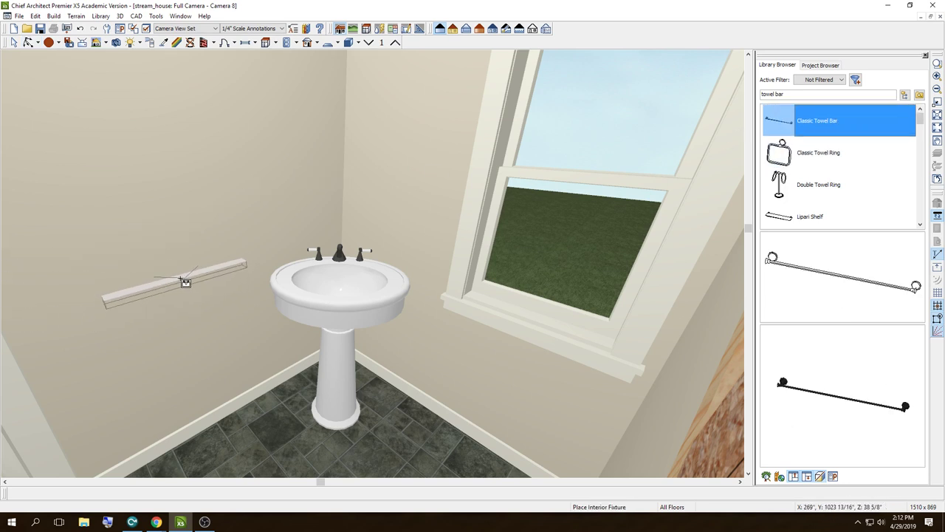
{"action": "left_click", "coordinate": [190, 274]}
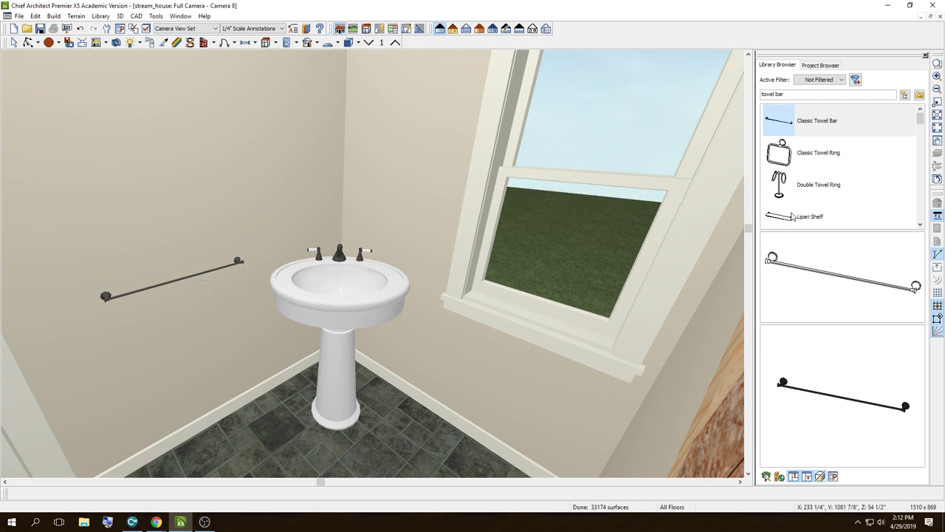
{"action": "left_click", "coordinate": [789, 220]}
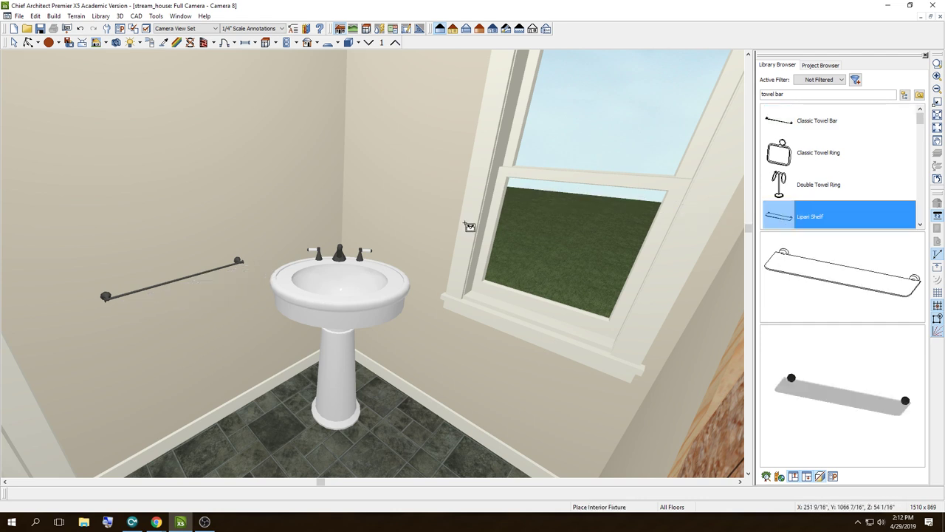
{"action": "left_click", "coordinate": [394, 227]}
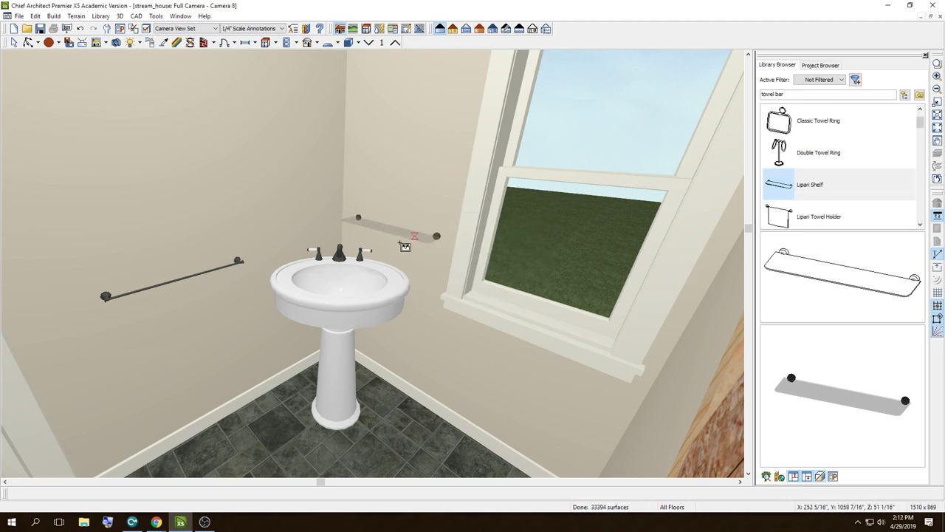
Step: Find the mirrors in the library and hang the Beveled Elliptical Mirror above the sink shelf
{"action": "left_click", "coordinate": [806, 92]}
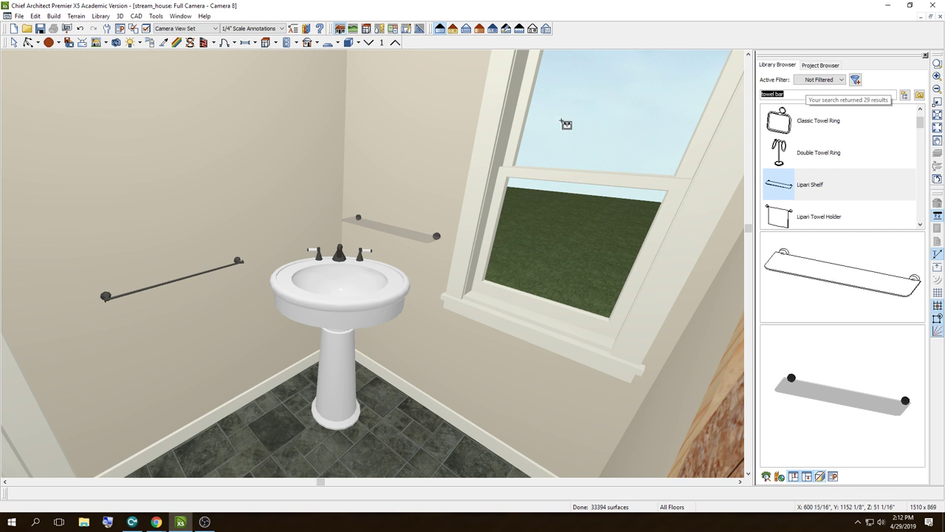
{"action": "type", "text": "Mirror"}
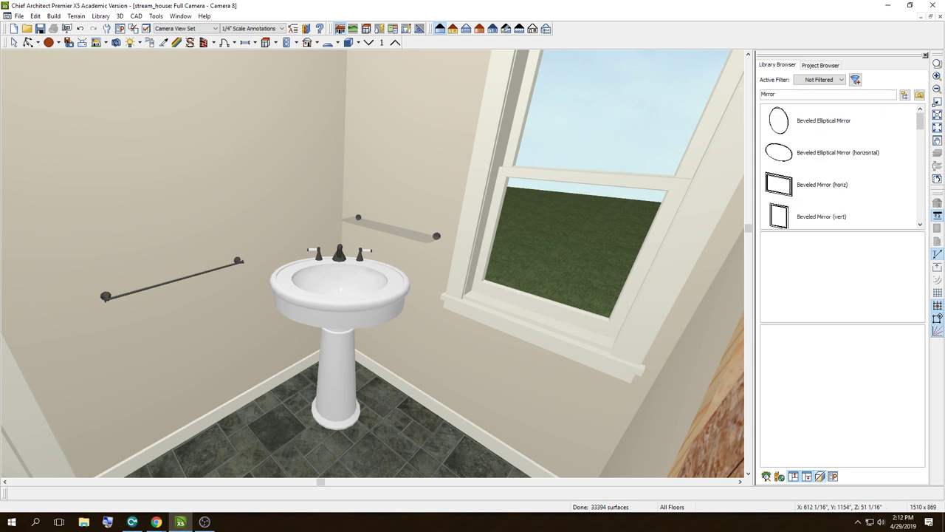
{"action": "scroll", "coordinate": [789, 210], "scroll_direction": "down", "scroll_amount": 3}
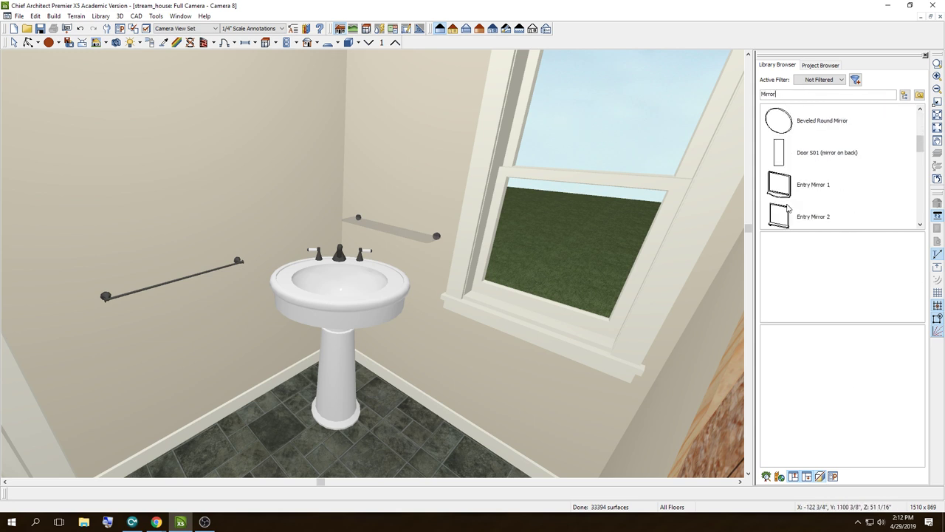
{"action": "scroll", "coordinate": [789, 207], "scroll_direction": "down", "scroll_amount": 2}
{"action": "scroll", "coordinate": [788, 207], "scroll_direction": "down", "scroll_amount": 2}
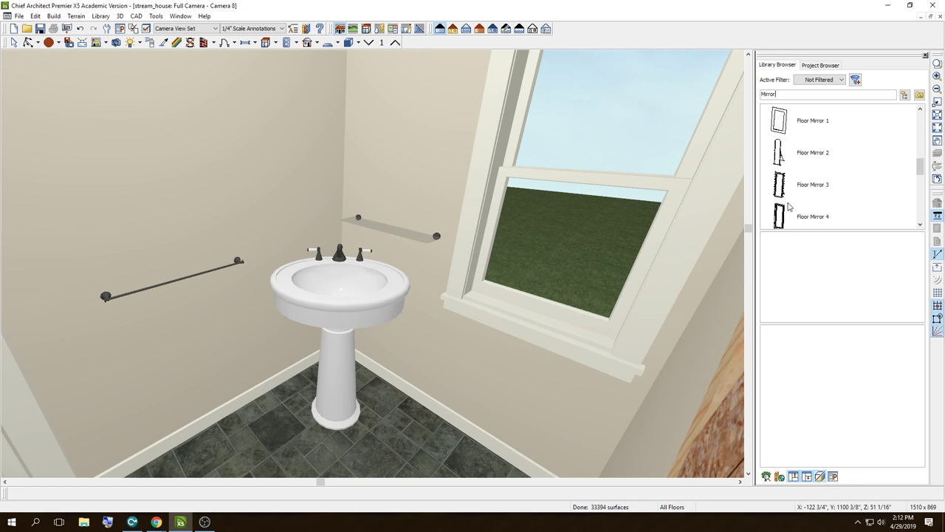
{"action": "scroll", "coordinate": [788, 207], "scroll_direction": "down", "scroll_amount": 3}
{"action": "scroll", "coordinate": [789, 203], "scroll_direction": "down", "scroll_amount": 2}
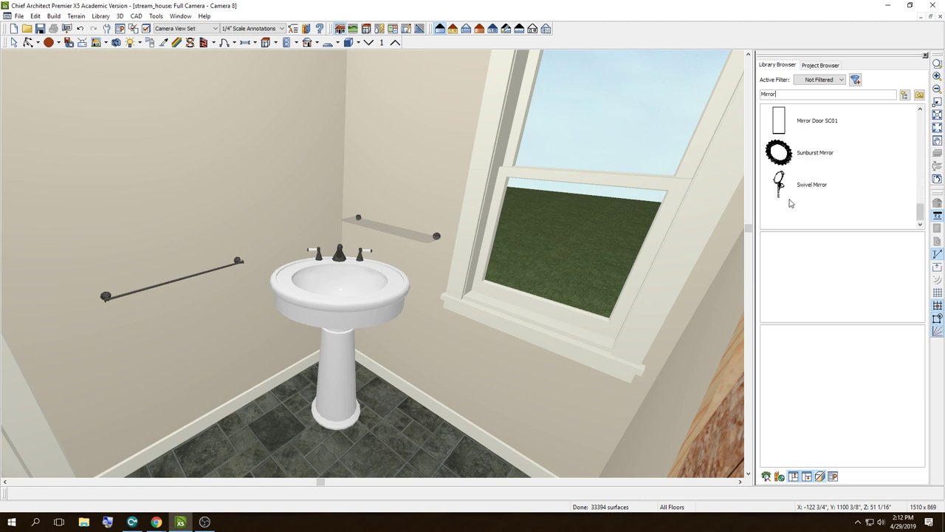
{"action": "scroll", "coordinate": [789, 203], "scroll_direction": "up", "scroll_amount": 10}
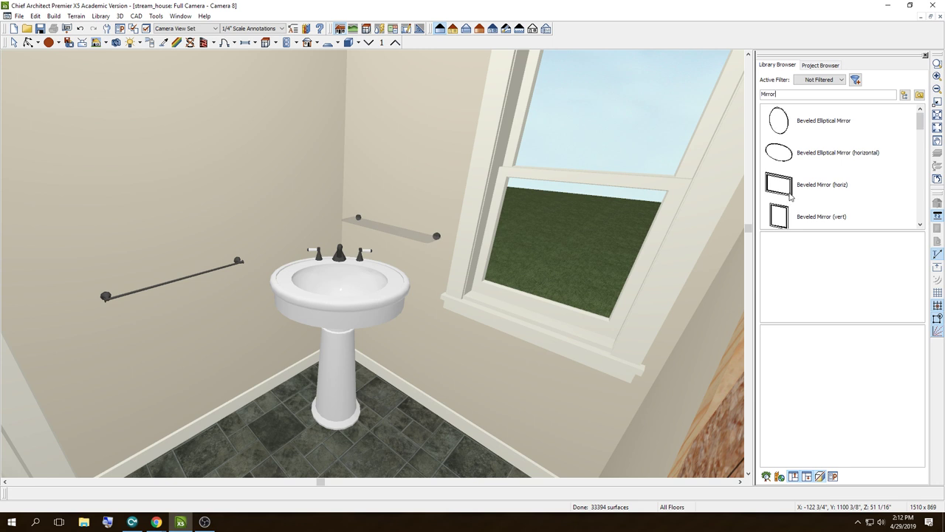
{"action": "left_click", "coordinate": [785, 213]}
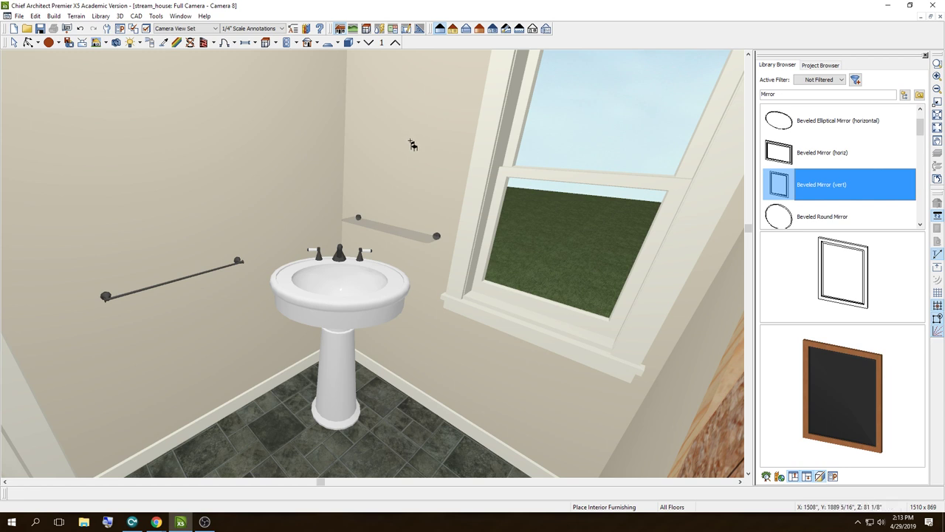
{"action": "scroll", "coordinate": [789, 137], "scroll_direction": "up", "scroll_amount": 1}
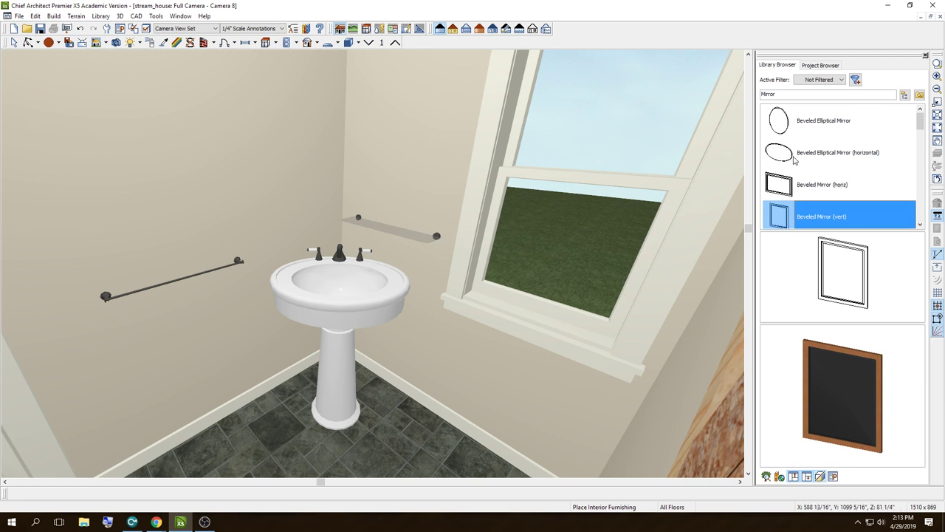
{"action": "left_click", "coordinate": [777, 127]}
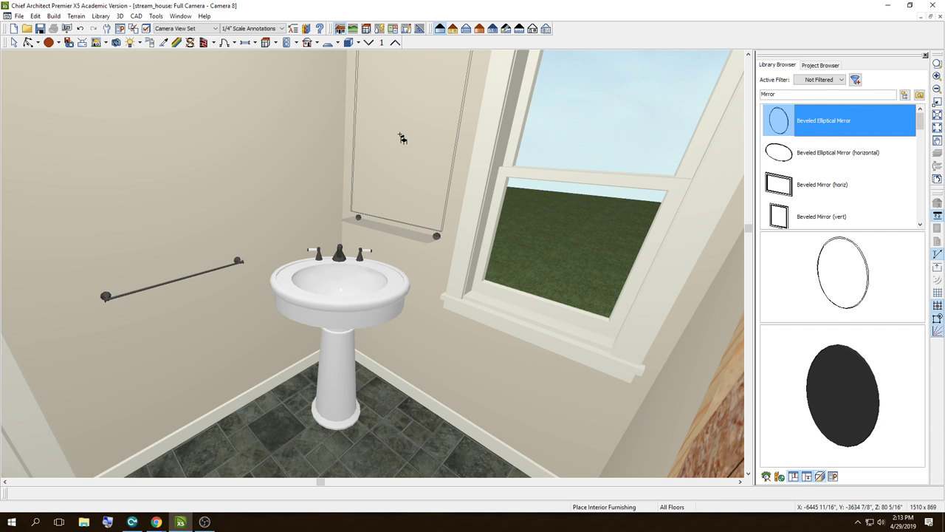
{"action": "left_click", "coordinate": [401, 138]}
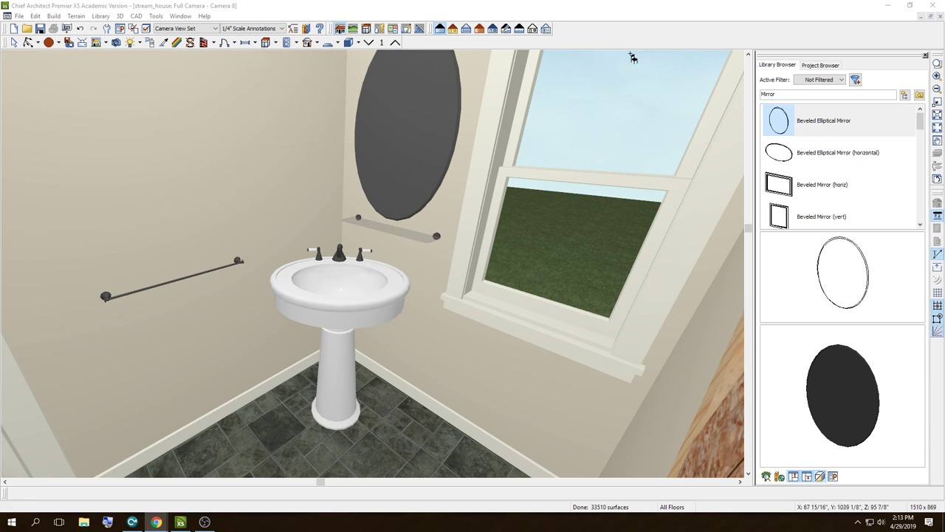
Step: Search the library for 'medicine cabinet' and pick the Medicine Cabinet for placing
{"action": "left_click", "coordinate": [783, 93]}
{"action": "double_click", "coordinate": [785, 96]}
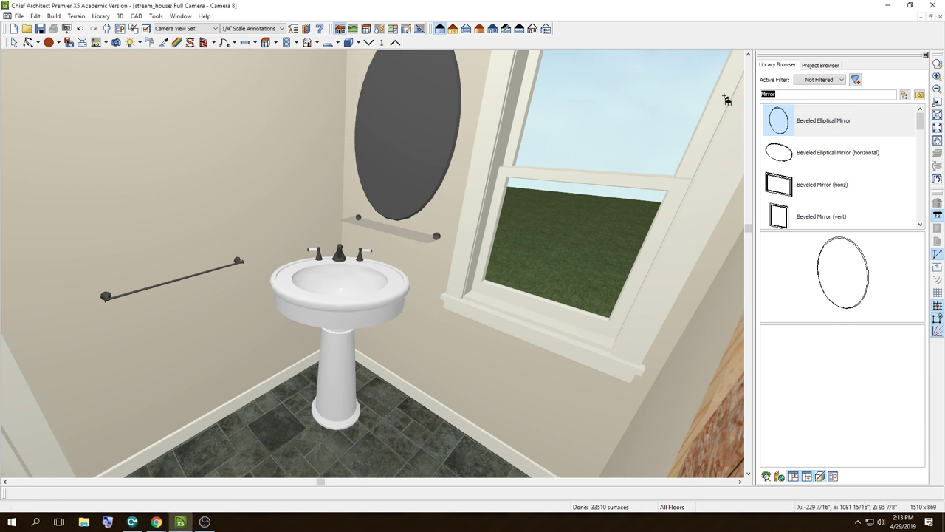
{"action": "type", "text": "medicine cabinet"}
{"action": "left_click", "coordinate": [780, 122]}
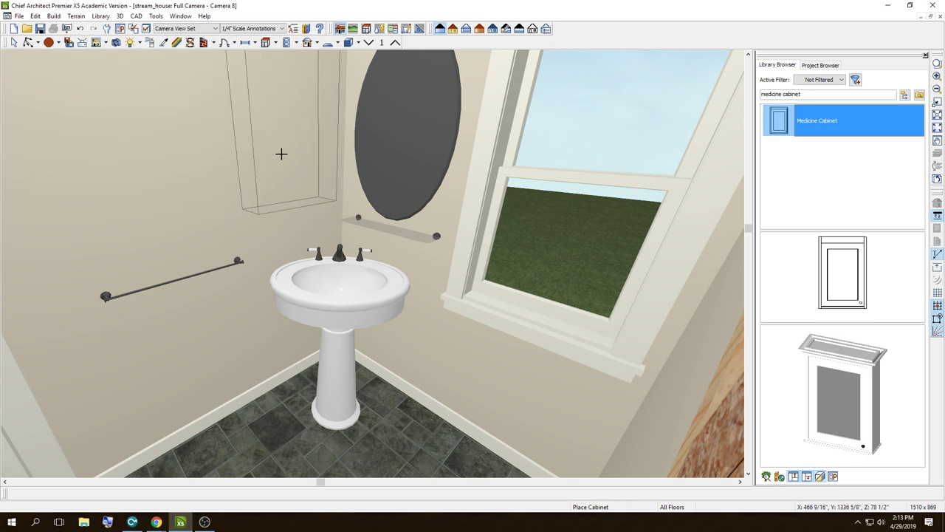
Step: Place the Medicine Cabinet on the wall left of the mirror and frame it in the camera view
{"action": "left_click", "coordinate": [281, 152]}
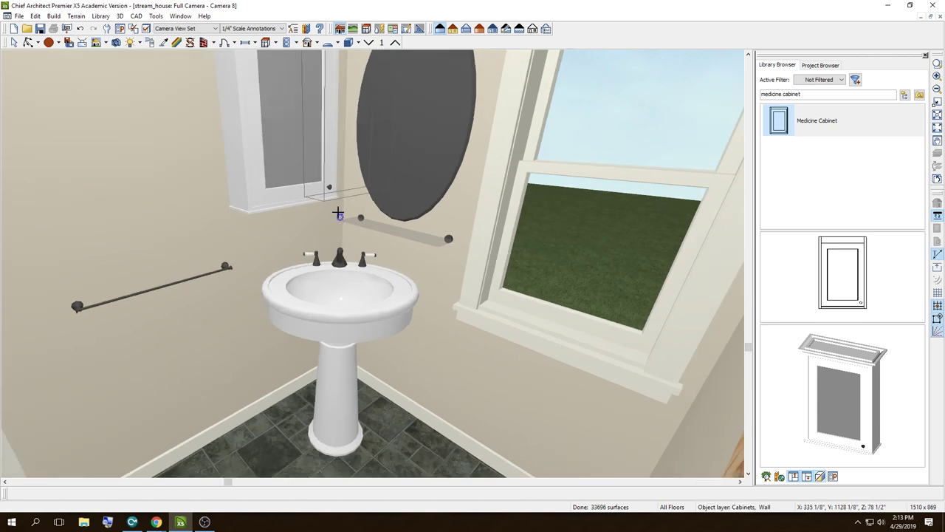
{"action": "left_click", "coordinate": [28, 42]}
{"action": "left_click_drag", "start_coordinate": [228, 129], "coordinate": [226, 88]}
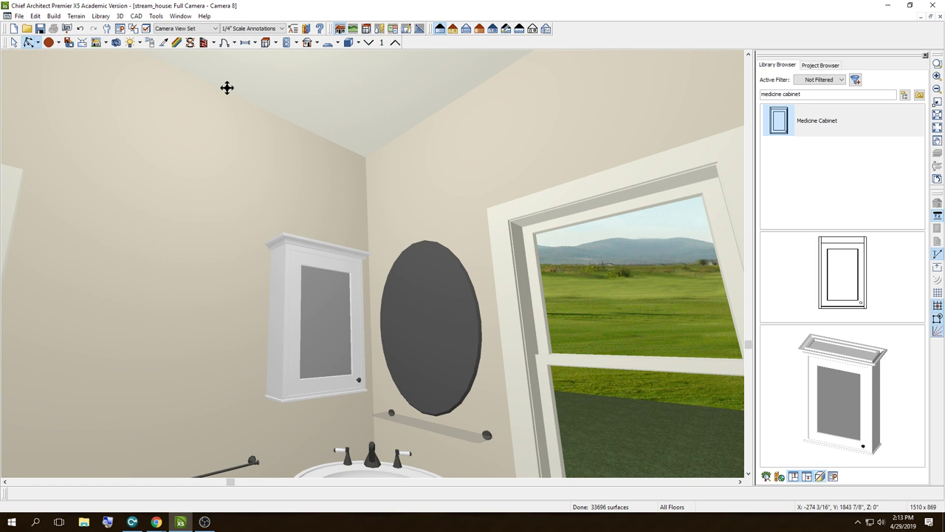
{"action": "key", "text": "Down"}
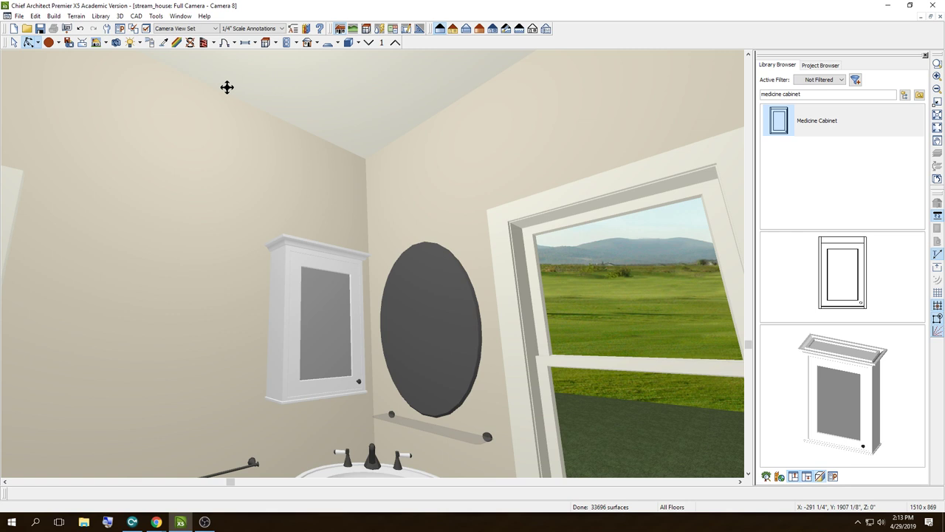
{"action": "mouse_move", "coordinate": [227, 87]}
{"action": "left_mouse_down"}
{"action": "mouse_move", "coordinate": [244, 112]}
{"action": "mouse_move", "coordinate": [353, 139]}
{"action": "mouse_move", "coordinate": [265, 141]}
{"action": "left_mouse_up"}
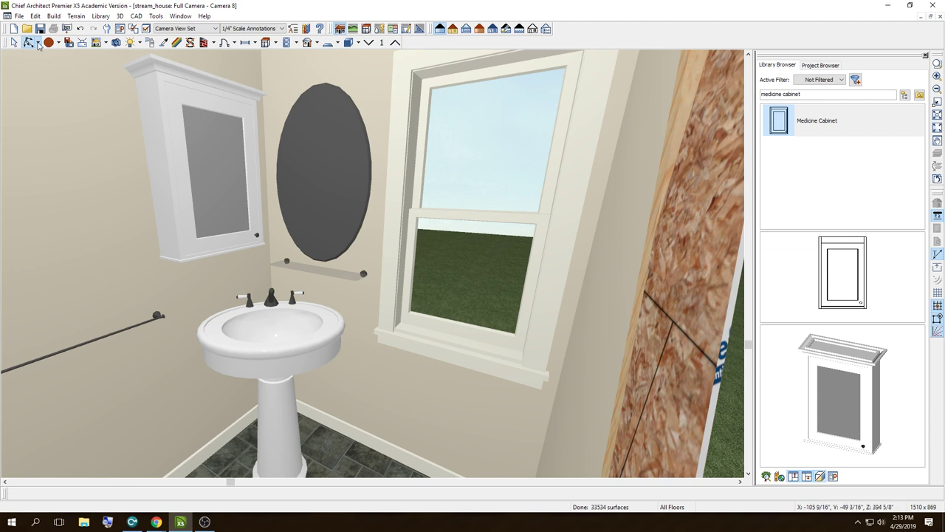
Step: Select the medicine cabinet on the wall and delete it
{"action": "left_click", "coordinate": [13, 42]}
{"action": "left_click", "coordinate": [168, 169]}
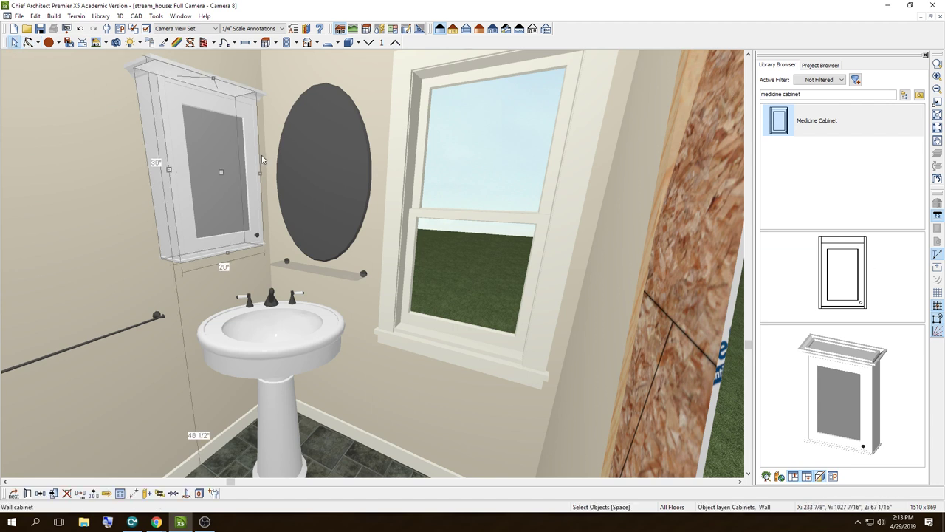
{"action": "key", "text": "Delete"}
{"action": "triple_click", "coordinate": [838, 93]}
Step: Search the library for wall shelves and choose the Cubby Wall Shelf result
{"action": "type", "text": "wa"}
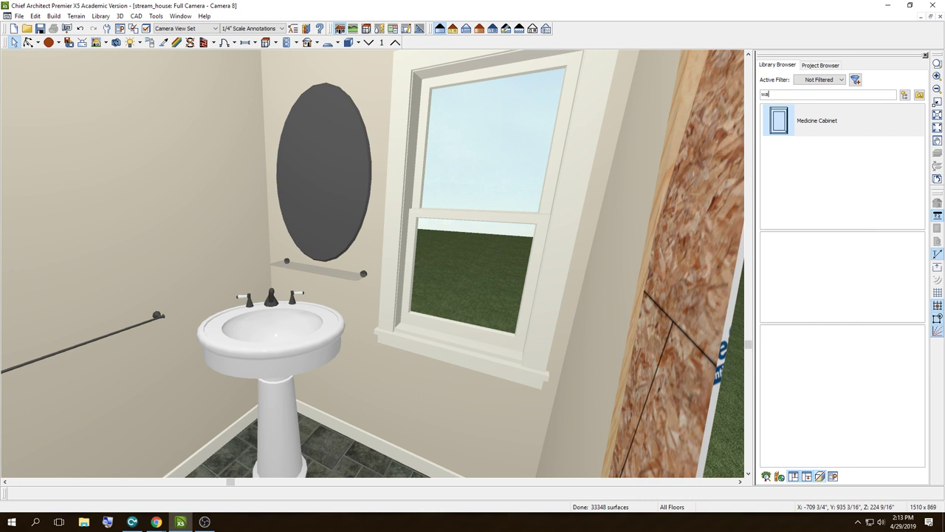
{"action": "type", "text": "ll shelff"}
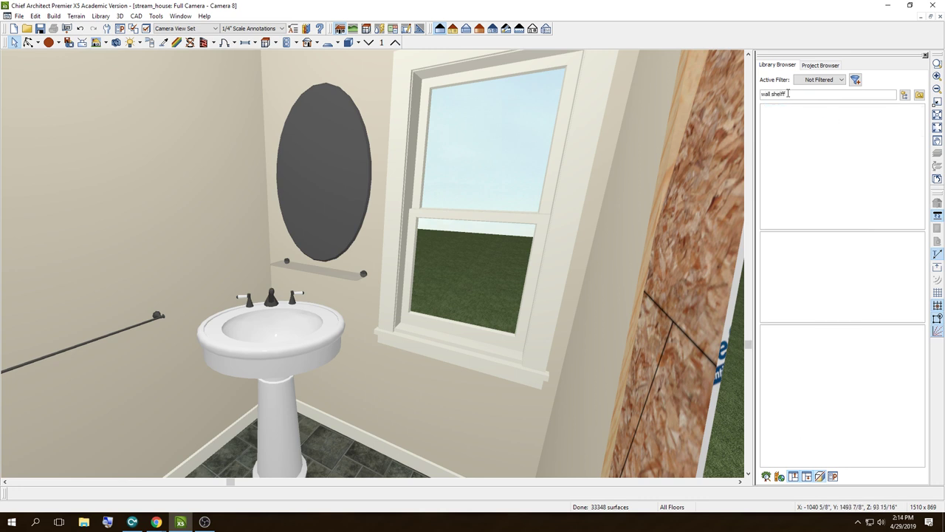
{"action": "key", "text": "BackSpace"}
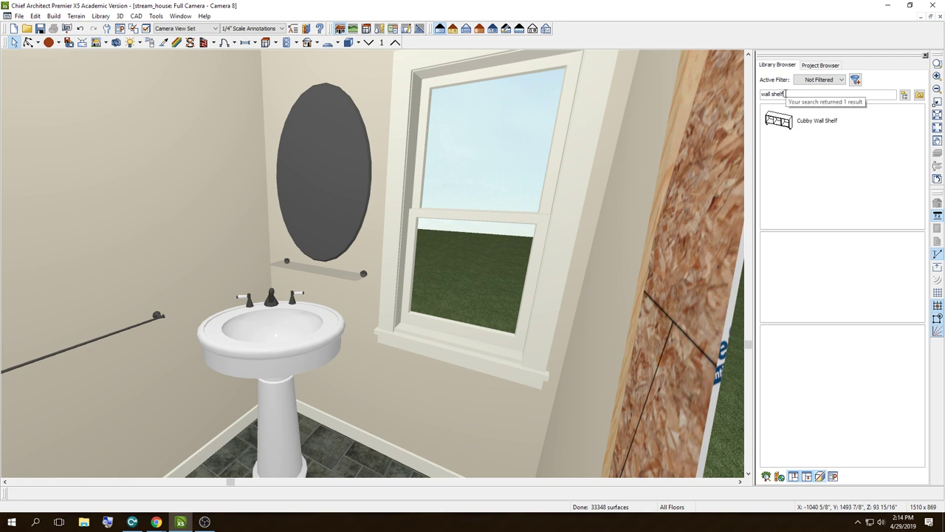
{"action": "left_click", "coordinate": [788, 121]}
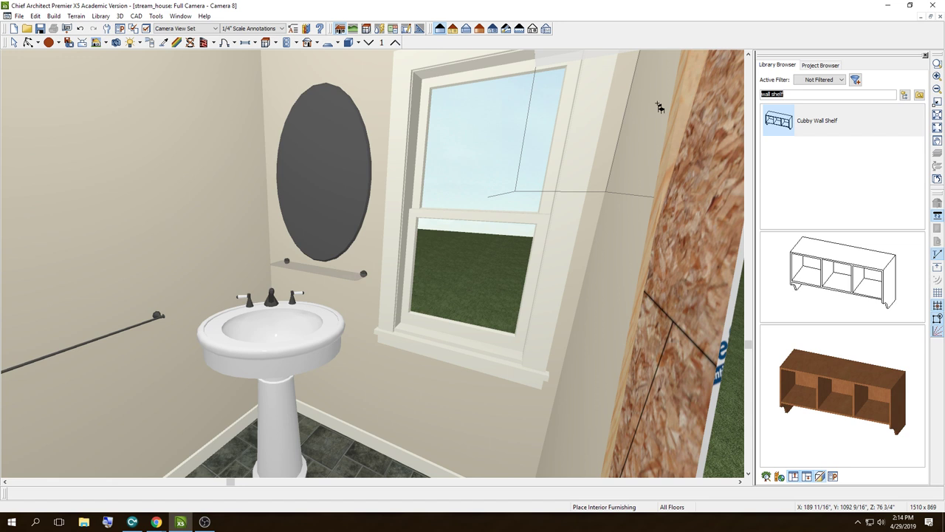
Step: Search for bookcases and place the tall U302484 bookcase cabinet in the bathroom
{"action": "type", "text": "book"}
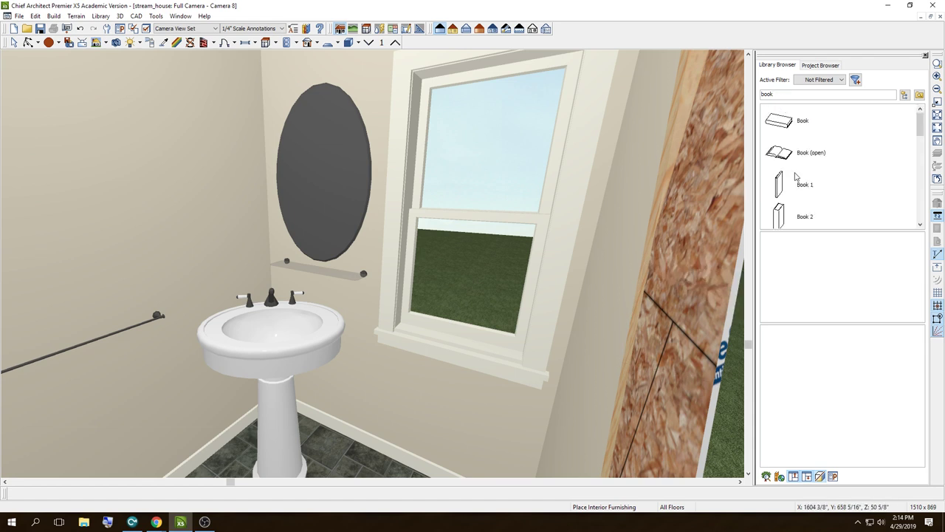
{"action": "scroll", "coordinate": [796, 175], "scroll_direction": "down", "scroll_amount": 3}
{"action": "left_click", "coordinate": [787, 217]}
{"action": "scroll", "coordinate": [787, 220], "scroll_direction": "down", "scroll_amount": 3}
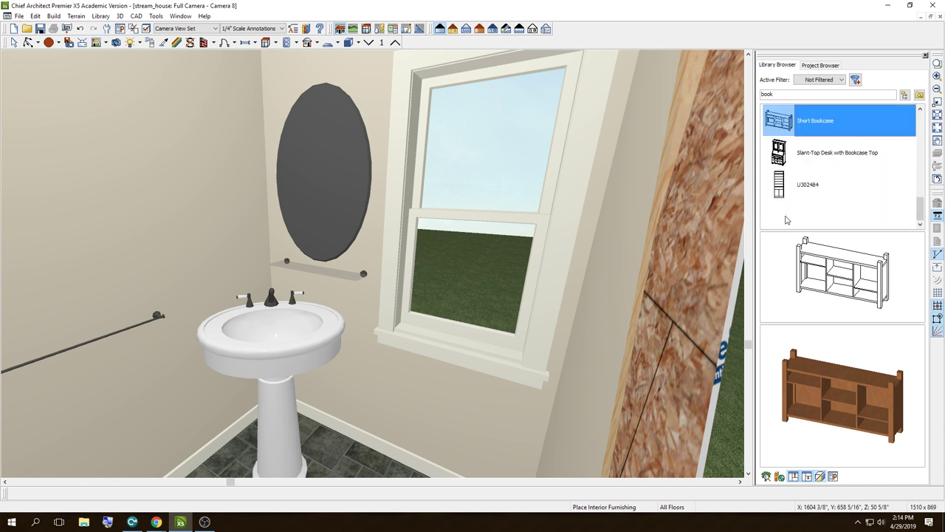
{"action": "left_click", "coordinate": [785, 186]}
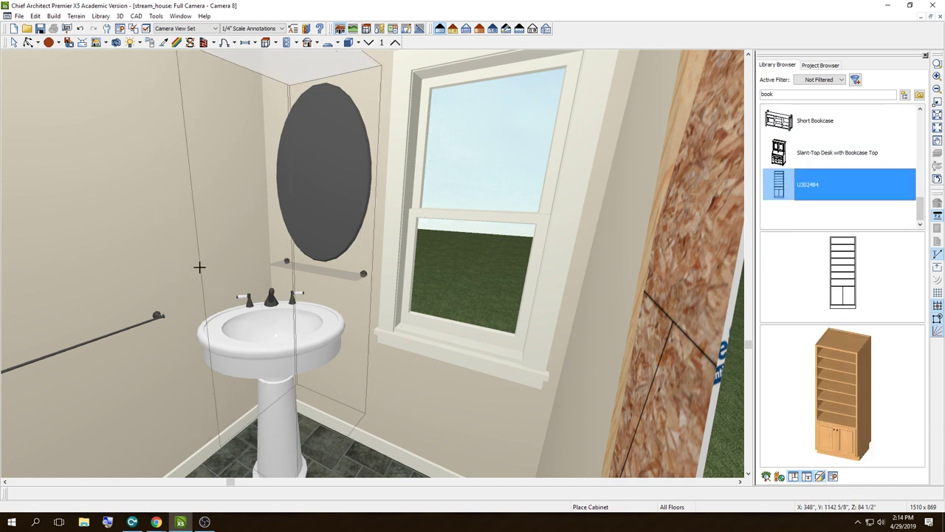
{"action": "left_click", "coordinate": [101, 313]}
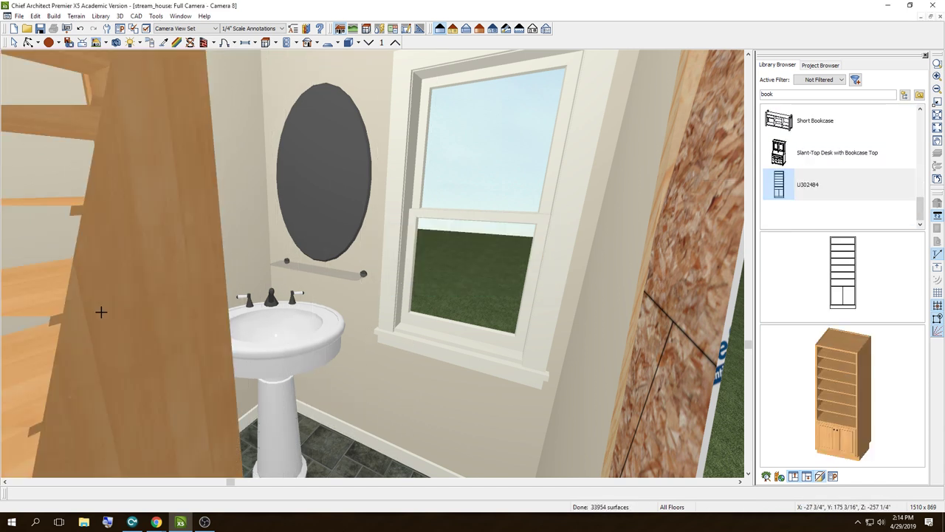
Step: Check the placed bookcase and undo its placement with Edit > Undo
{"action": "key", "text": "Right"}
{"action": "key", "text": "Right"}
{"action": "key", "text": "Right"}
{"action": "key", "text": "Right"}
{"action": "key", "text": "Right"}
{"action": "key", "text": "Right"}
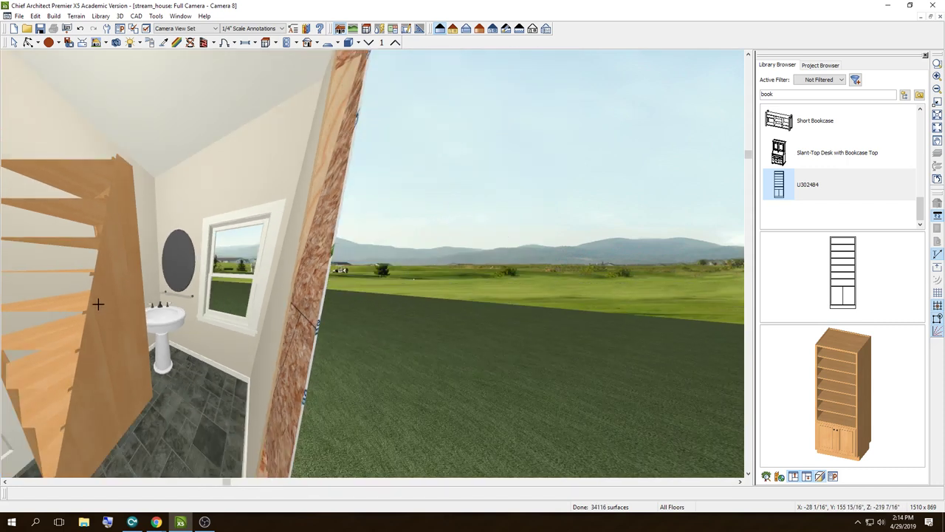
{"action": "left_click", "coordinate": [35, 16]}
{"action": "left_click", "coordinate": [34, 28]}
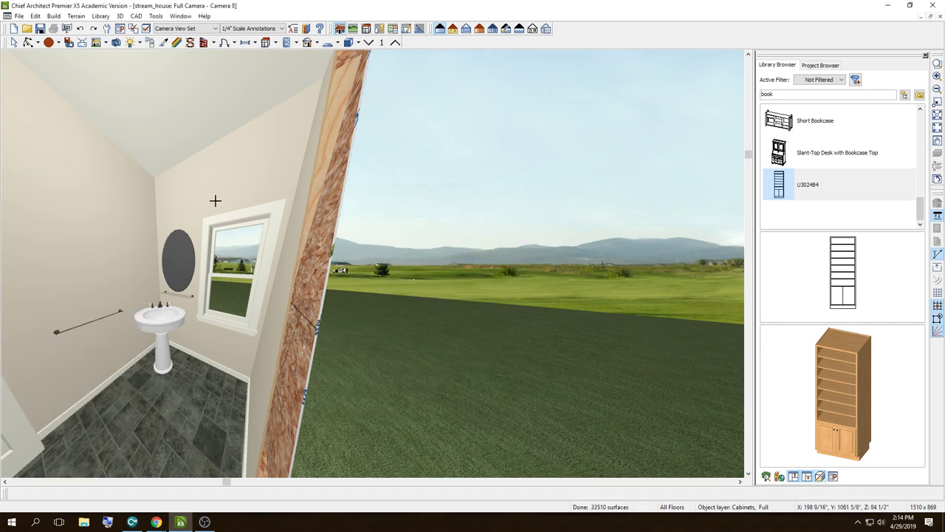
Step: Close the 3D view to return to the bath and bedroom floor plan
{"action": "left_click", "coordinate": [939, 17]}
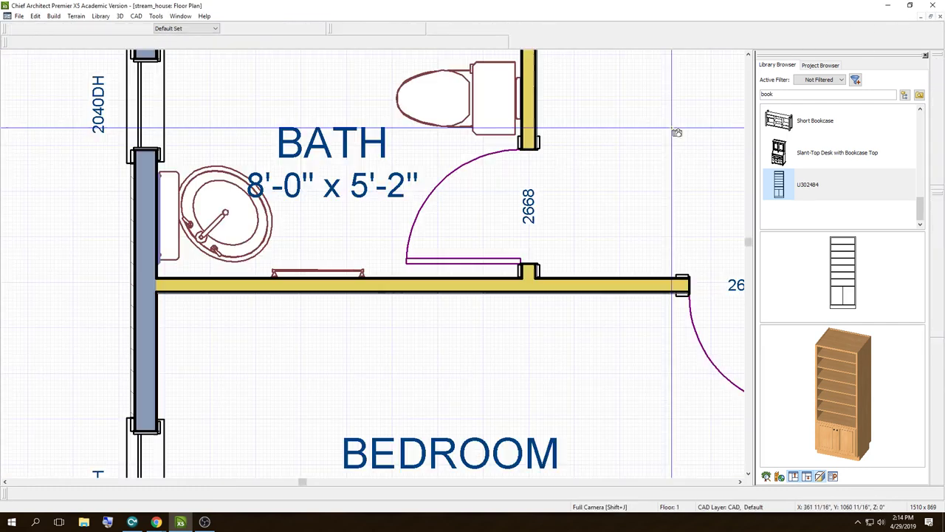
{"action": "scroll", "coordinate": [259, 177], "scroll_direction": "down", "scroll_amount": 1}
{"action": "scroll", "coordinate": [259, 177], "scroll_direction": "up", "scroll_amount": 1}
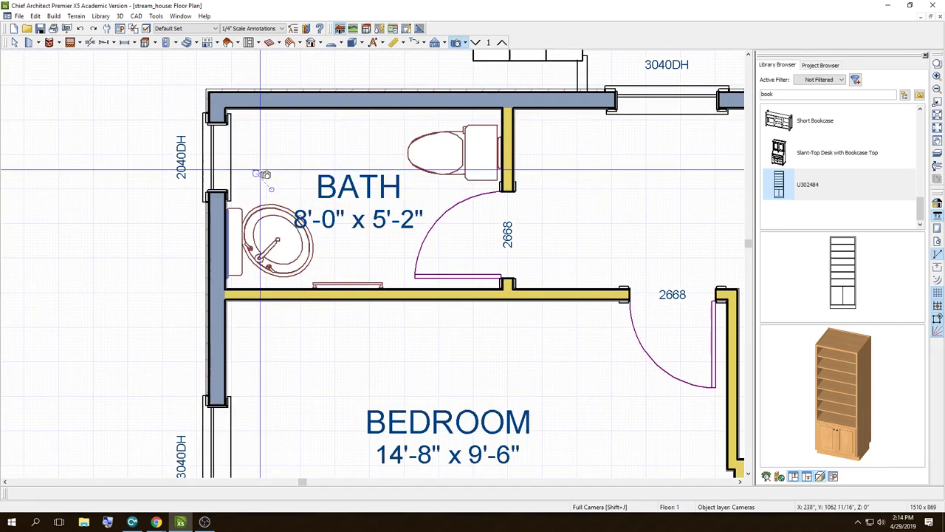
Step: Search the Library Browser for towel accessories and scroll through the listed results
{"action": "double_click", "coordinate": [780, 93]}
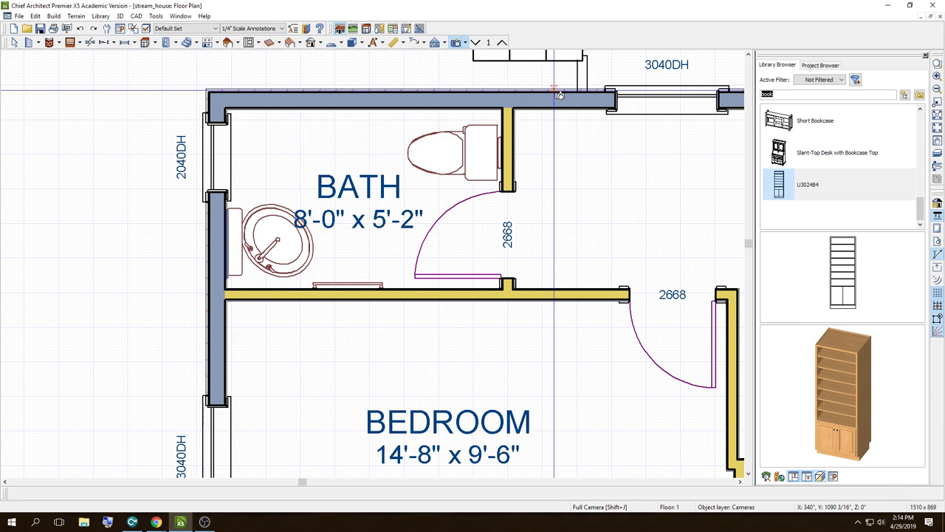
{"action": "type", "text": "toi"}
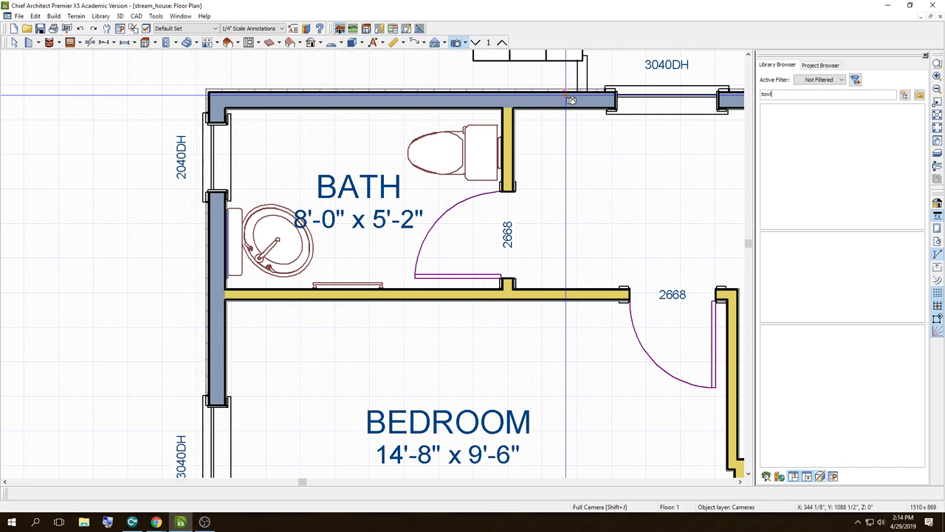
{"action": "type", "text": "l"}
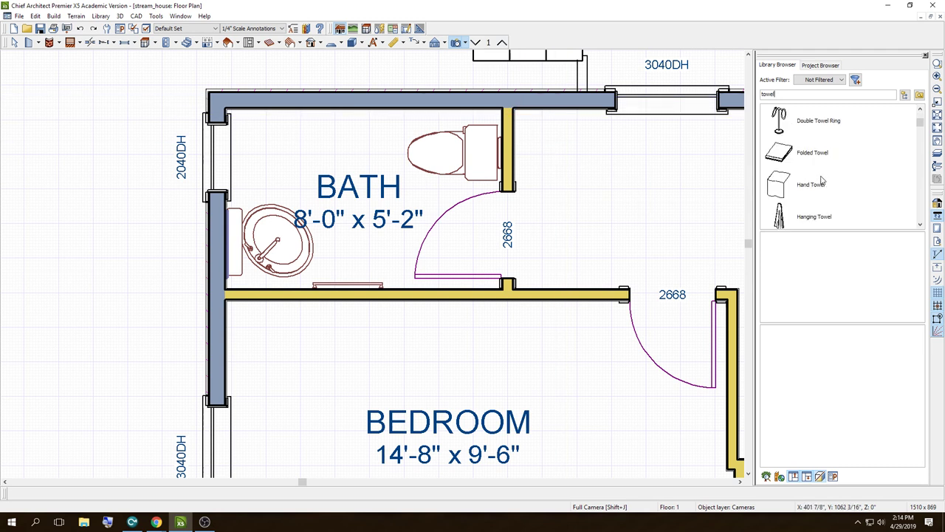
{"action": "scroll", "coordinate": [822, 181], "scroll_direction": "down", "scroll_amount": 2}
{"action": "scroll", "coordinate": [820, 180], "scroll_direction": "down", "scroll_amount": 1}
{"action": "scroll", "coordinate": [819, 179], "scroll_direction": "down", "scroll_amount": 1}
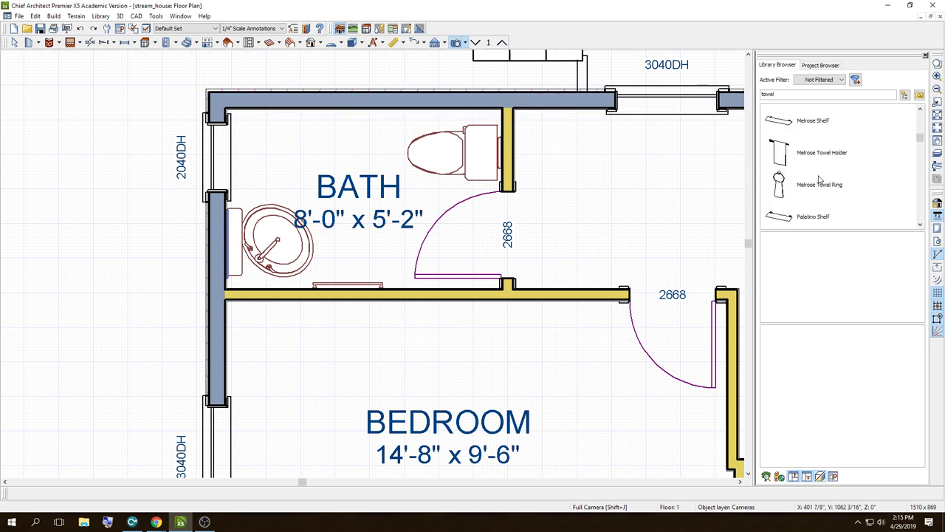
{"action": "scroll", "coordinate": [820, 179], "scroll_direction": "down", "scroll_amount": 1}
{"action": "scroll", "coordinate": [820, 179], "scroll_direction": "down", "scroll_amount": 1}
{"action": "scroll", "coordinate": [820, 180], "scroll_direction": "down", "scroll_amount": 1}
{"action": "scroll", "coordinate": [820, 179], "scroll_direction": "down", "scroll_amount": 1}
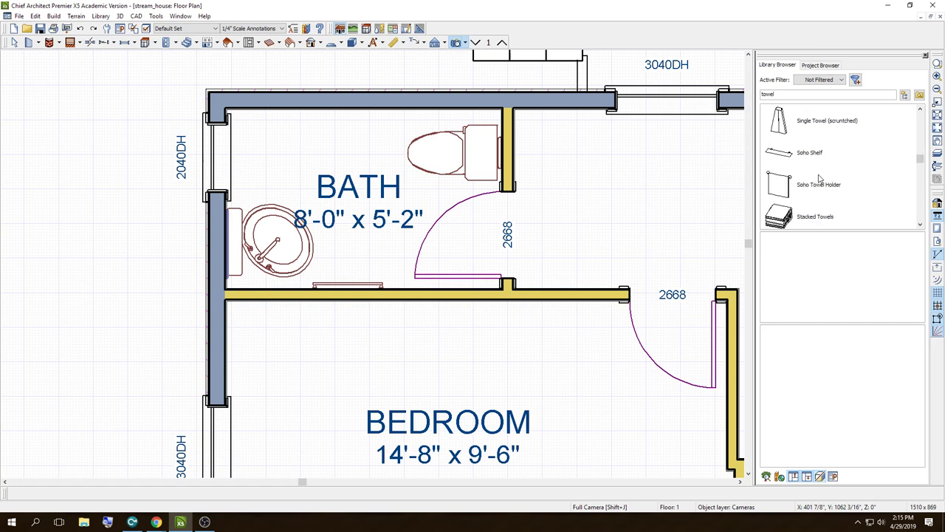
{"action": "scroll", "coordinate": [820, 180], "scroll_direction": "down", "scroll_amount": 1}
{"action": "scroll", "coordinate": [819, 180], "scroll_direction": "down", "scroll_amount": 1}
{"action": "scroll", "coordinate": [820, 179], "scroll_direction": "down", "scroll_amount": 2}
{"action": "scroll", "coordinate": [820, 180], "scroll_direction": "down", "scroll_amount": 2}
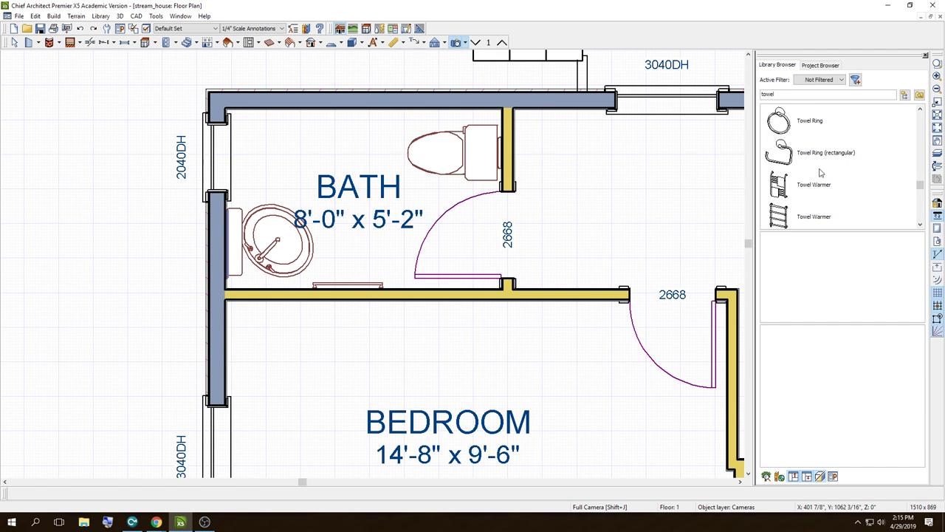
{"action": "scroll", "coordinate": [820, 172], "scroll_direction": "down", "scroll_amount": 2}
{"action": "scroll", "coordinate": [819, 172], "scroll_direction": "down", "scroll_amount": 1}
{"action": "scroll", "coordinate": [820, 172], "scroll_direction": "down", "scroll_amount": 1}
{"action": "scroll", "coordinate": [819, 172], "scroll_direction": "down", "scroll_amount": 1}
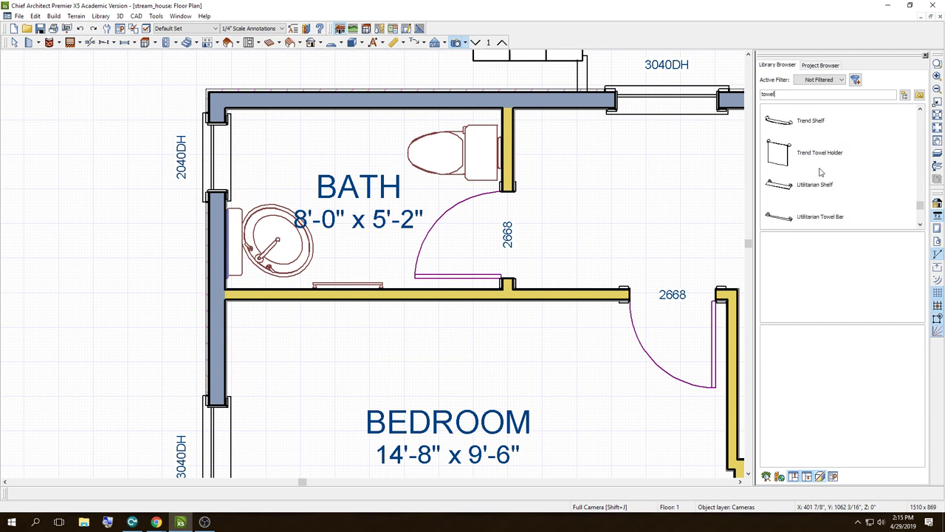
{"action": "scroll", "coordinate": [820, 172], "scroll_direction": "down", "scroll_amount": 2}
{"action": "scroll", "coordinate": [820, 172], "scroll_direction": "down", "scroll_amount": 2}
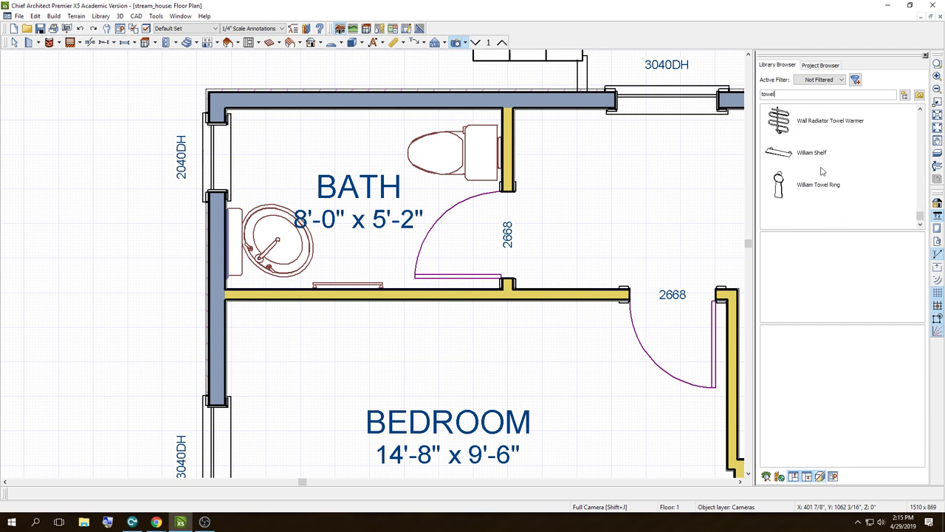
{"action": "scroll", "coordinate": [821, 171], "scroll_direction": "up", "scroll_amount": 2}
{"action": "scroll", "coordinate": [821, 171], "scroll_direction": "up", "scroll_amount": 2}
{"action": "scroll", "coordinate": [821, 171], "scroll_direction": "up", "scroll_amount": 2}
{"action": "scroll", "coordinate": [821, 171], "scroll_direction": "up", "scroll_amount": 2}
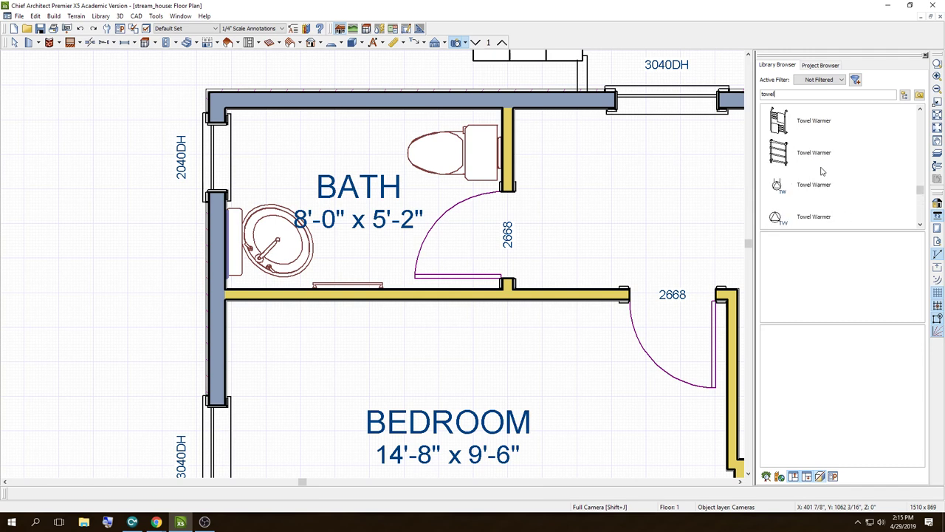
{"action": "scroll", "coordinate": [821, 172], "scroll_direction": "up", "scroll_amount": 2}
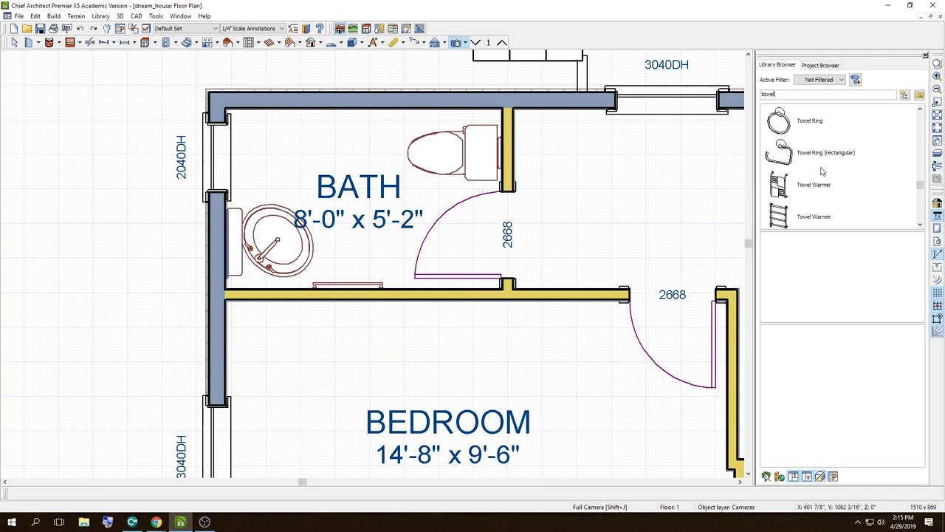
{"action": "scroll", "coordinate": [821, 171], "scroll_direction": "down", "scroll_amount": 2}
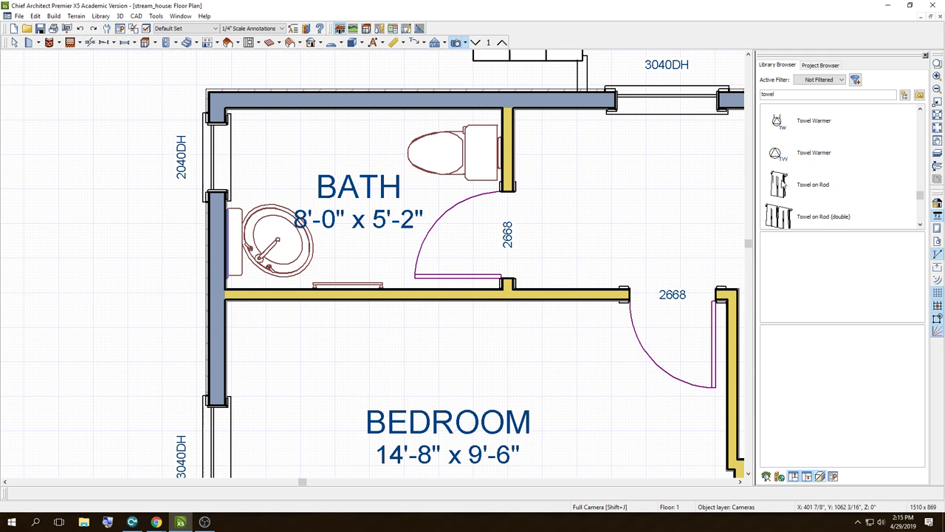
Step: Place a full camera in the bath, framed on the pedestal sink
{"action": "left_click", "coordinate": [462, 43]}
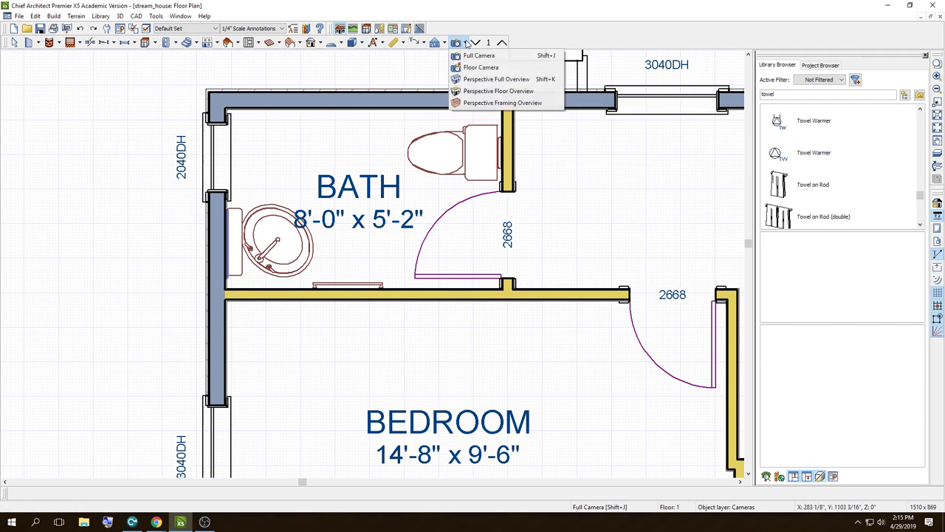
{"action": "left_click", "coordinate": [468, 58]}
{"action": "left_click_drag", "start_coordinate": [347, 107], "coordinate": [359, 163]}
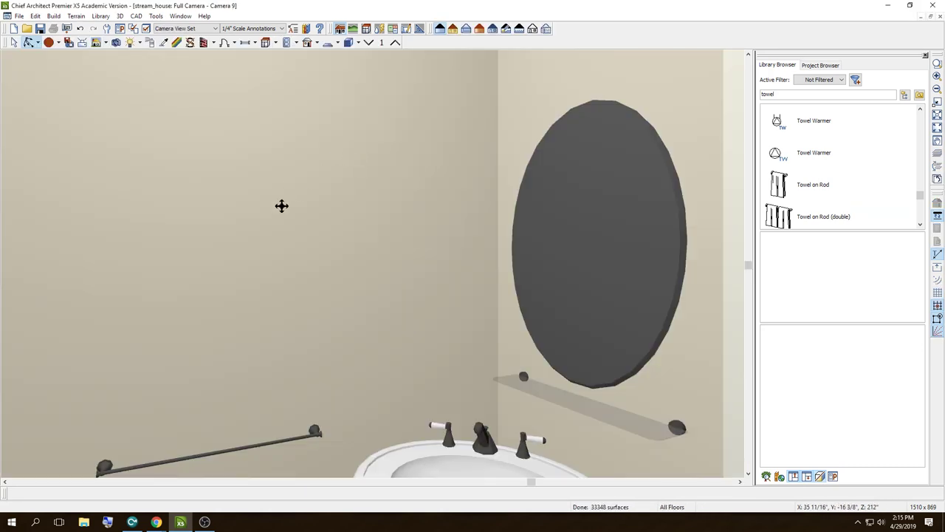
{"action": "mouse_move", "coordinate": [238, 207]}
{"action": "left_mouse_down"}
{"action": "mouse_move", "coordinate": [192, 228]}
{"action": "mouse_move", "coordinate": [264, 242]}
{"action": "left_mouse_up"}
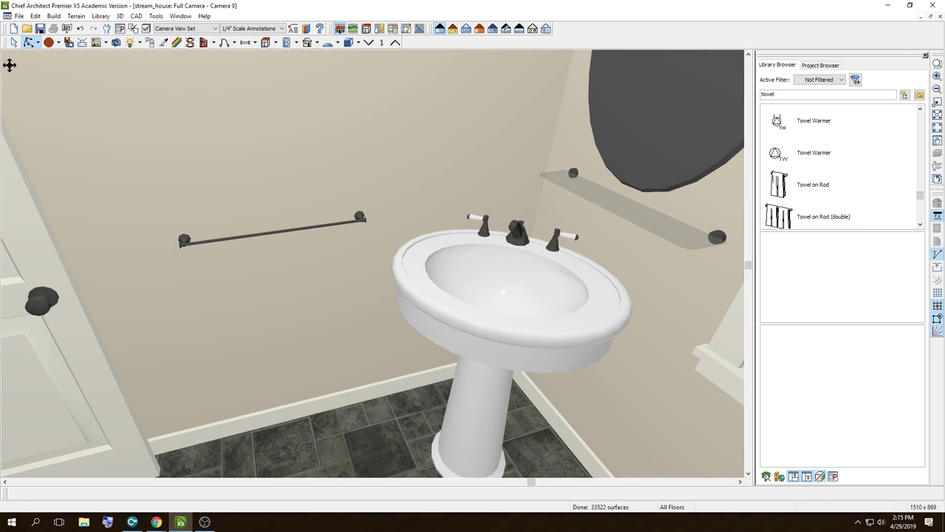
Step: Replace the plain towel bar with a Towel on Rod left of the sink
{"action": "left_click", "coordinate": [15, 43]}
{"action": "left_click", "coordinate": [195, 238]}
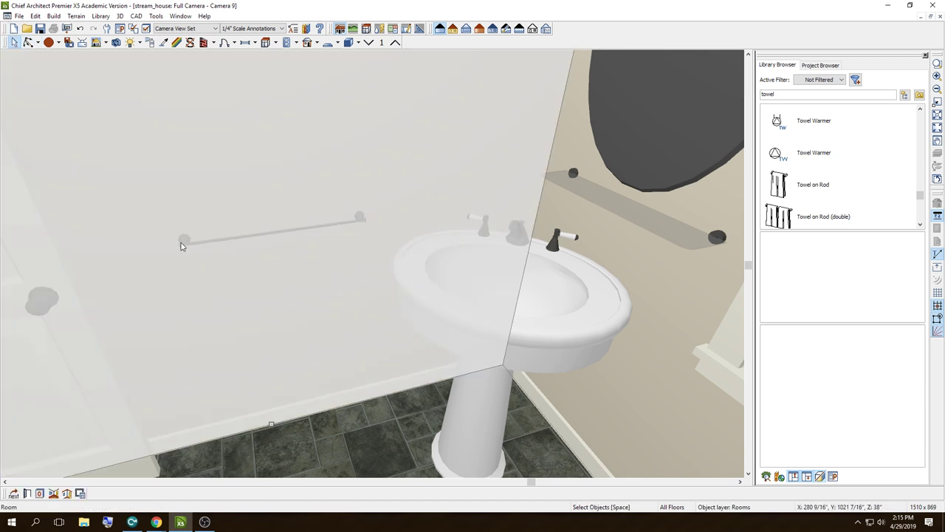
{"action": "key", "text": "Delete"}
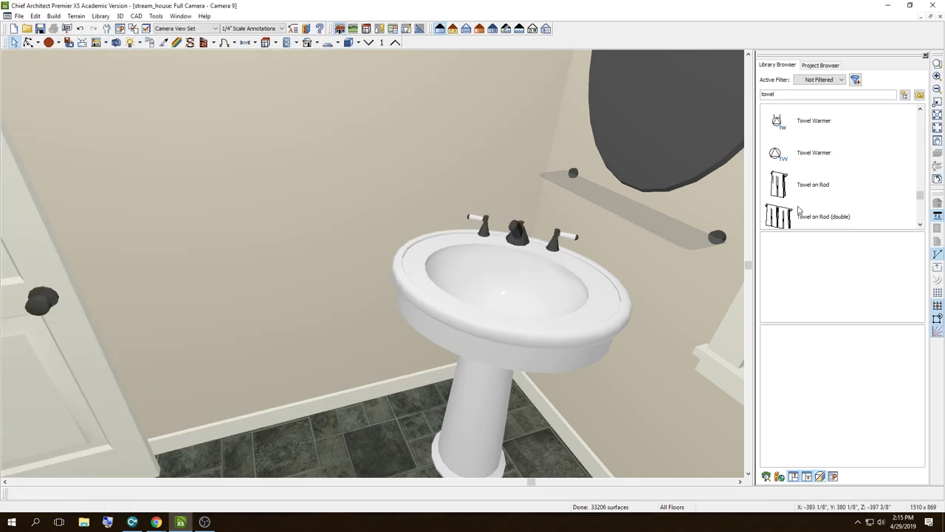
{"action": "left_click", "coordinate": [801, 191]}
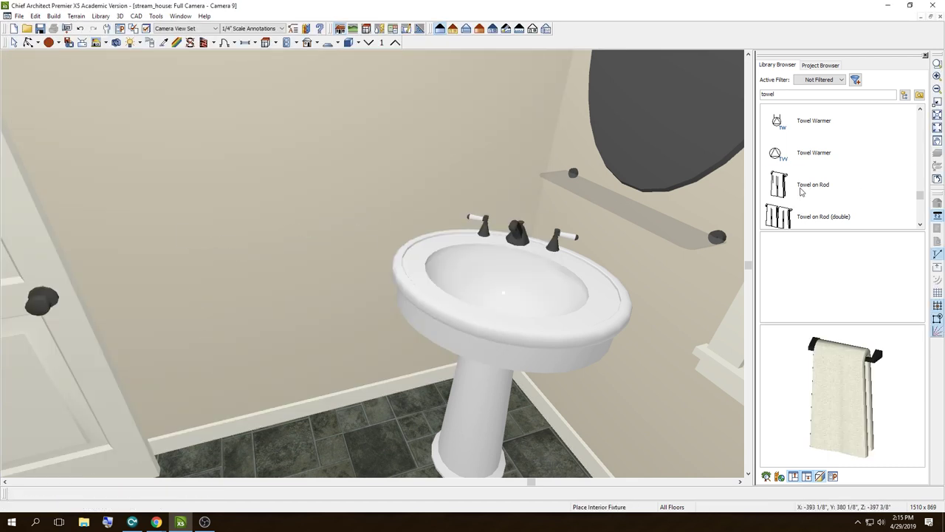
{"action": "left_click", "coordinate": [292, 282]}
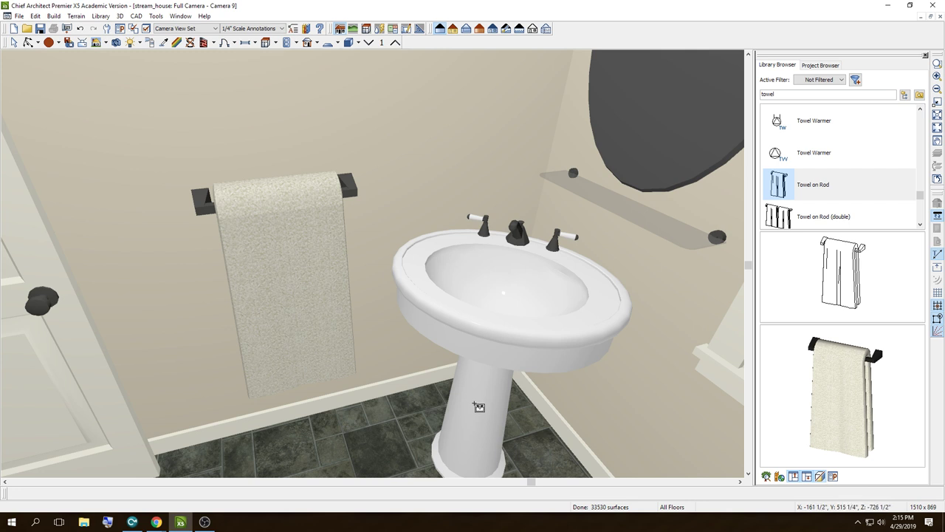
Step: Hang a Trend Towel Holder high on the wall and a William Towel Ring on the left wall
{"action": "scroll", "coordinate": [819, 169], "scroll_direction": "down", "scroll_amount": 2}
{"action": "scroll", "coordinate": [818, 169], "scroll_direction": "down", "scroll_amount": 2}
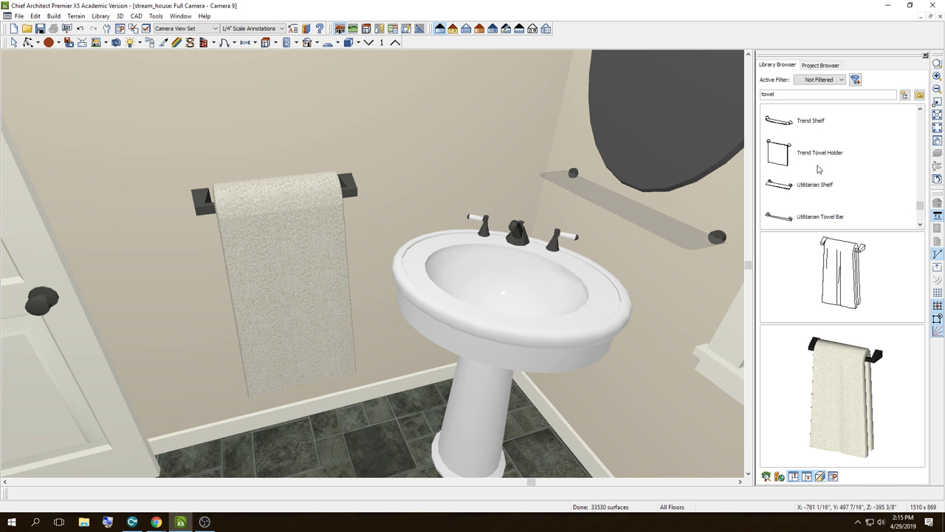
{"action": "left_click", "coordinate": [774, 160]}
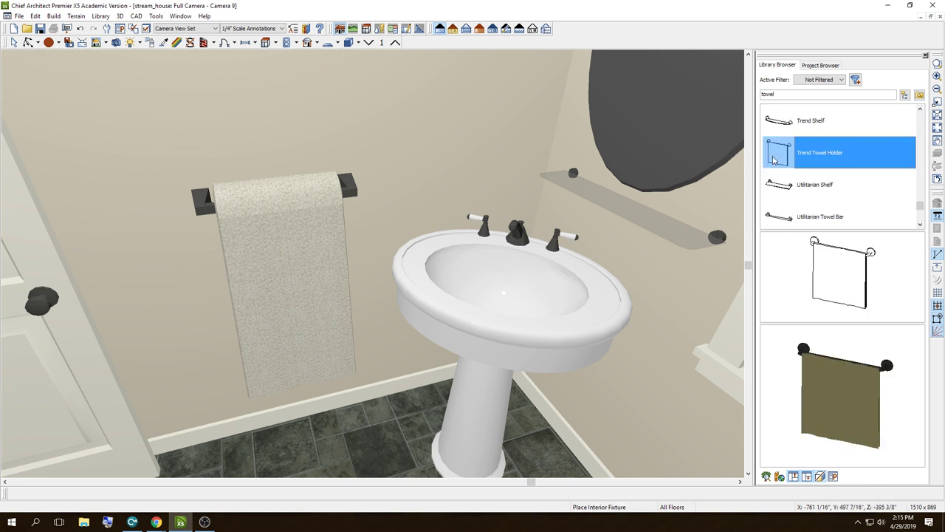
{"action": "left_click", "coordinate": [306, 141]}
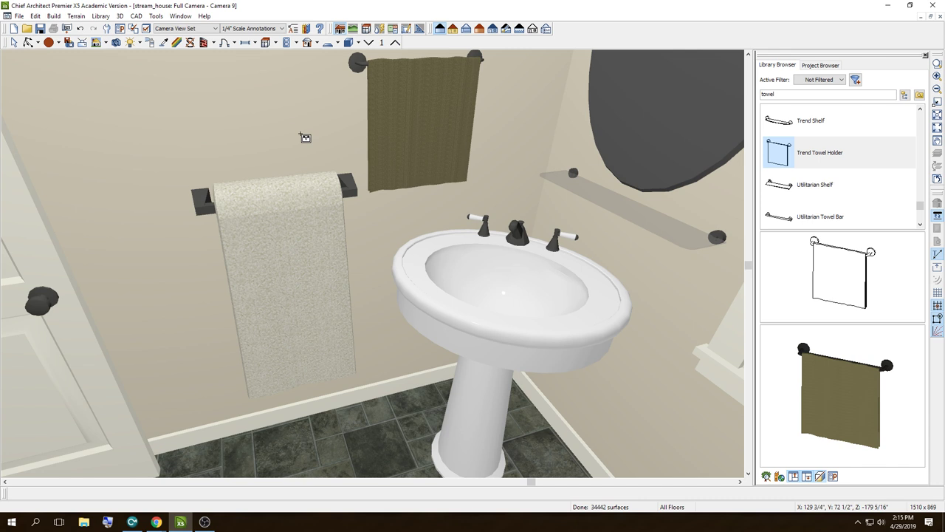
{"action": "scroll", "coordinate": [806, 208], "scroll_direction": "down", "scroll_amount": 3}
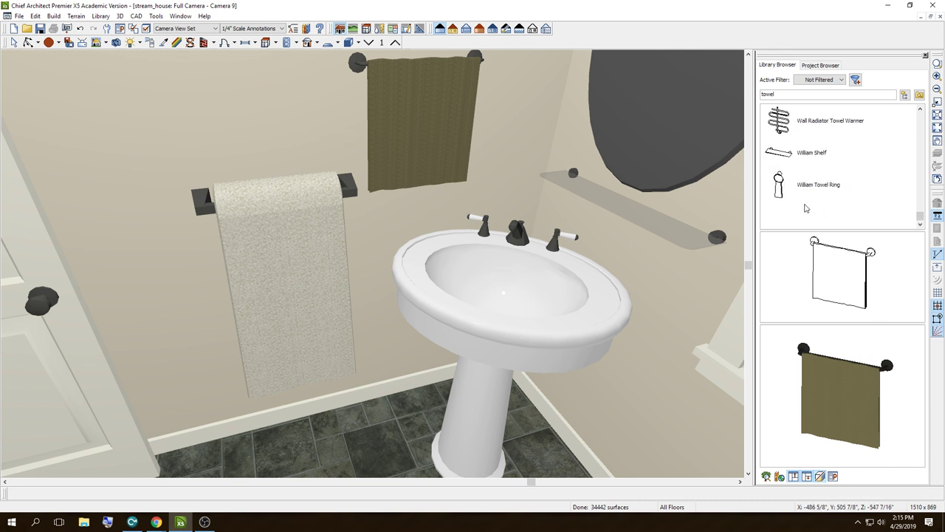
{"action": "left_click", "coordinate": [779, 187]}
{"action": "left_click", "coordinate": [143, 163]}
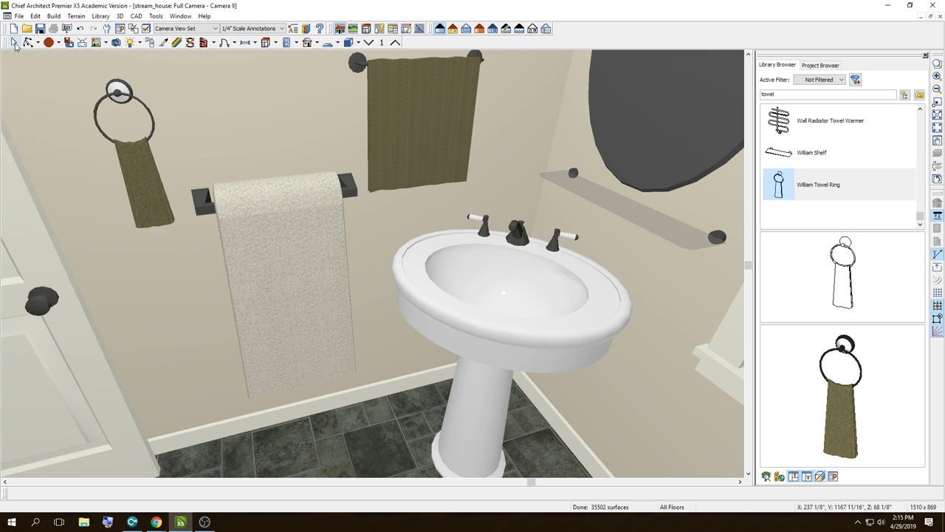
Step: Delete the Towel on Rod and olive towel holder, then drag the William Towel Ring down beside the sink
{"action": "left_click", "coordinate": [280, 211]}
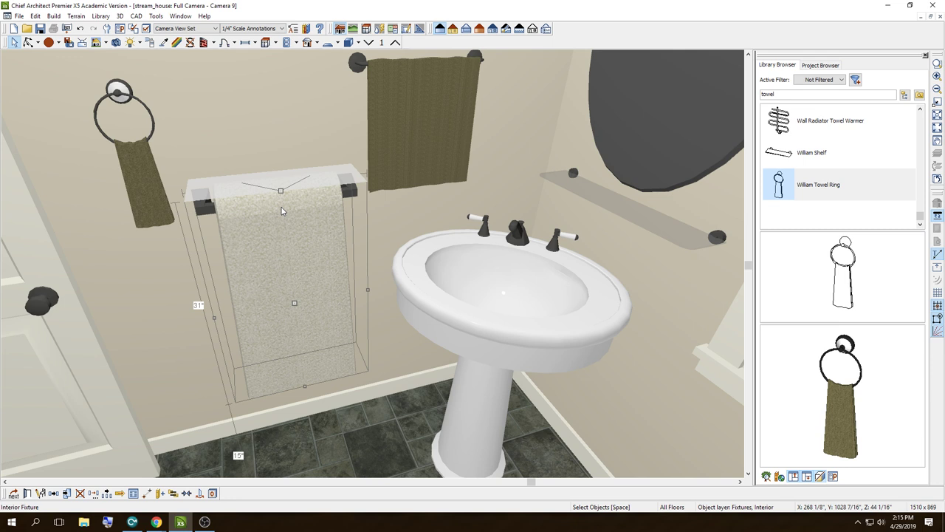
{"action": "key", "text": "Delete"}
{"action": "left_click", "coordinate": [421, 77]}
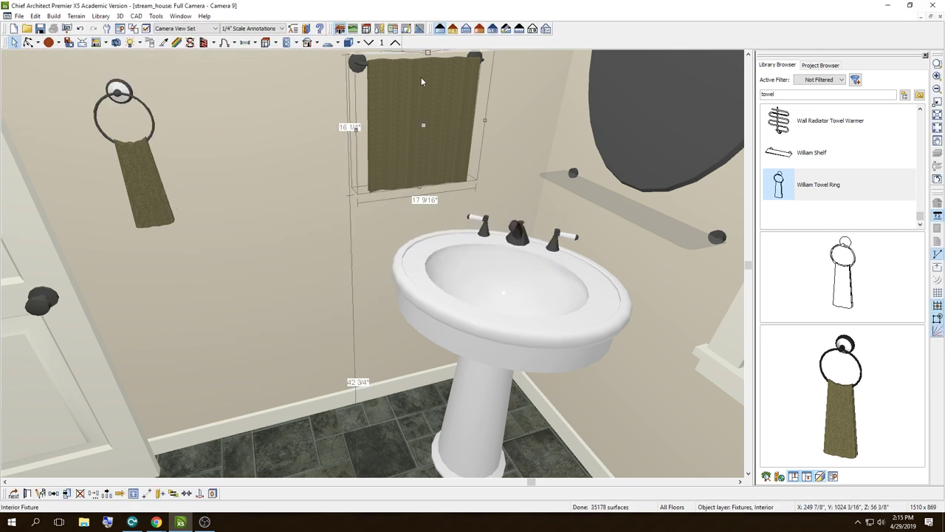
{"action": "key", "text": "Delete"}
{"action": "left_click", "coordinate": [116, 94]}
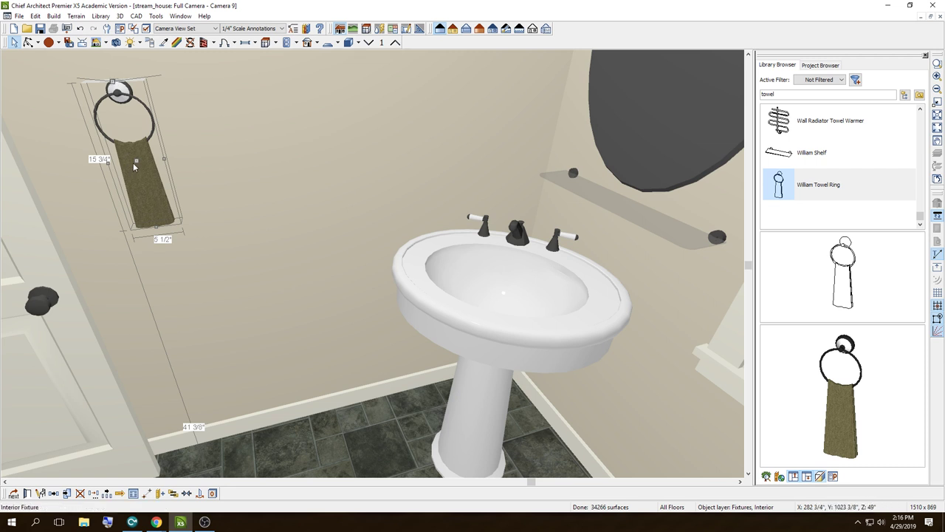
{"action": "mouse_move", "coordinate": [136, 159]}
{"action": "left_mouse_down"}
{"action": "mouse_move", "coordinate": [155, 264]}
{"action": "mouse_move", "coordinate": [156, 252]}
{"action": "mouse_move", "coordinate": [308, 229]}
{"action": "mouse_move", "coordinate": [312, 261]}
{"action": "left_mouse_up"}
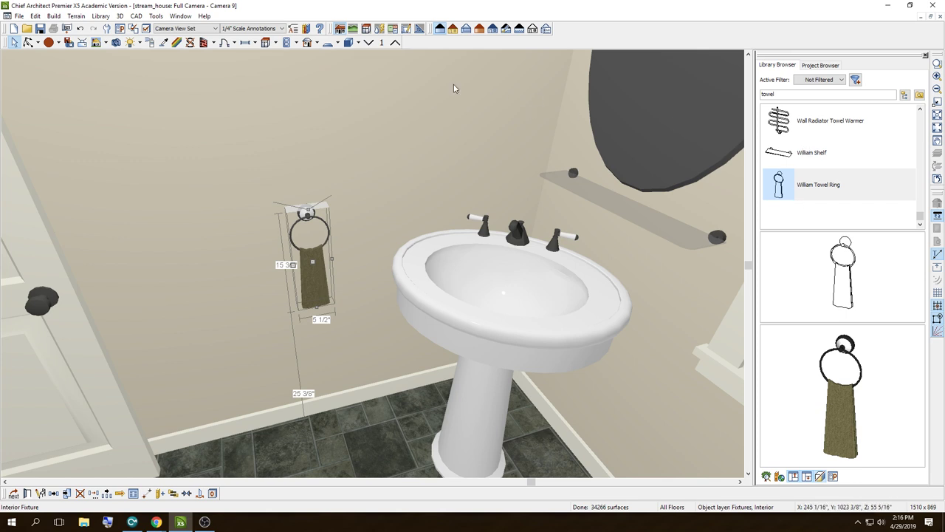
Step: Try placing the Towel Ring (rectangular) on the toilet wall, answer No to the conflict, and close the camera
{"action": "left_click", "coordinate": [28, 42]}
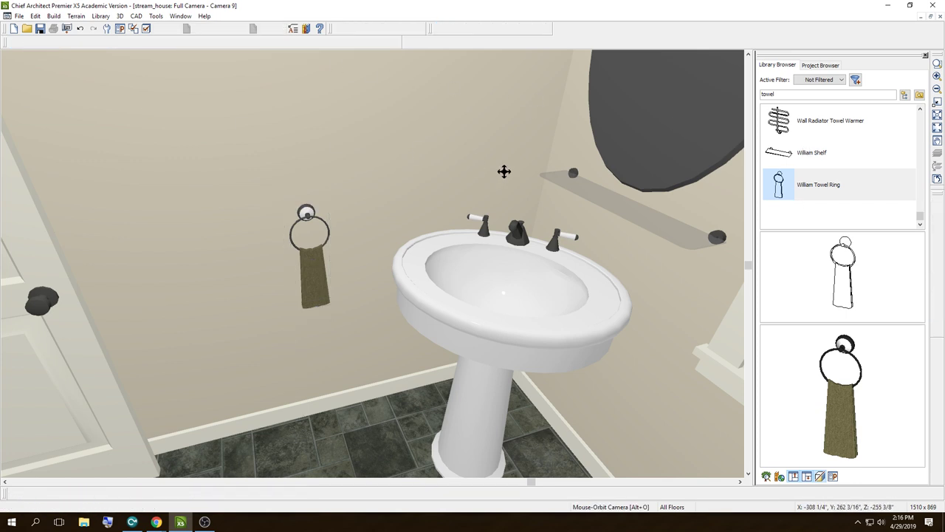
{"action": "mouse_move", "coordinate": [506, 169]}
{"action": "left_mouse_down"}
{"action": "mouse_move", "coordinate": [317, 180]}
{"action": "mouse_move", "coordinate": [583, 197]}
{"action": "mouse_move", "coordinate": [477, 234]}
{"action": "left_mouse_up"}
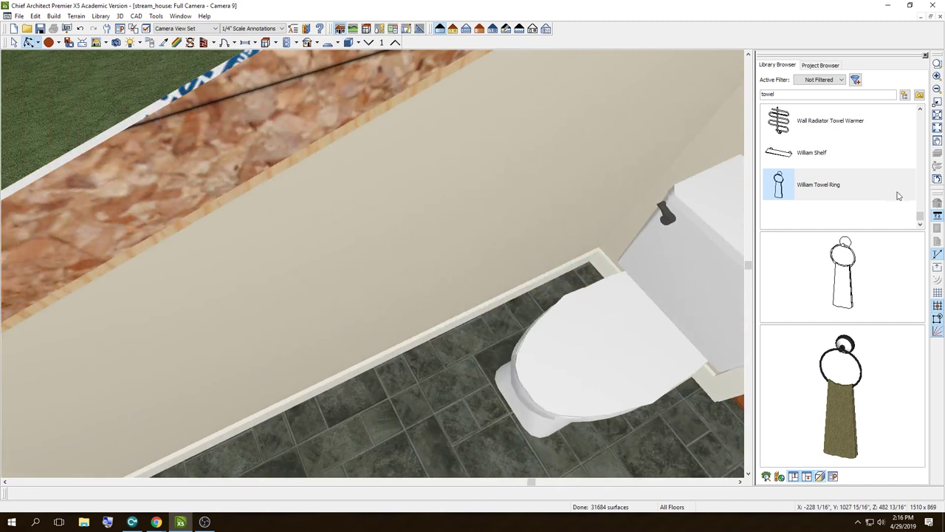
{"action": "left_click_drag", "start_coordinate": [921, 218], "coordinate": [921, 180]}
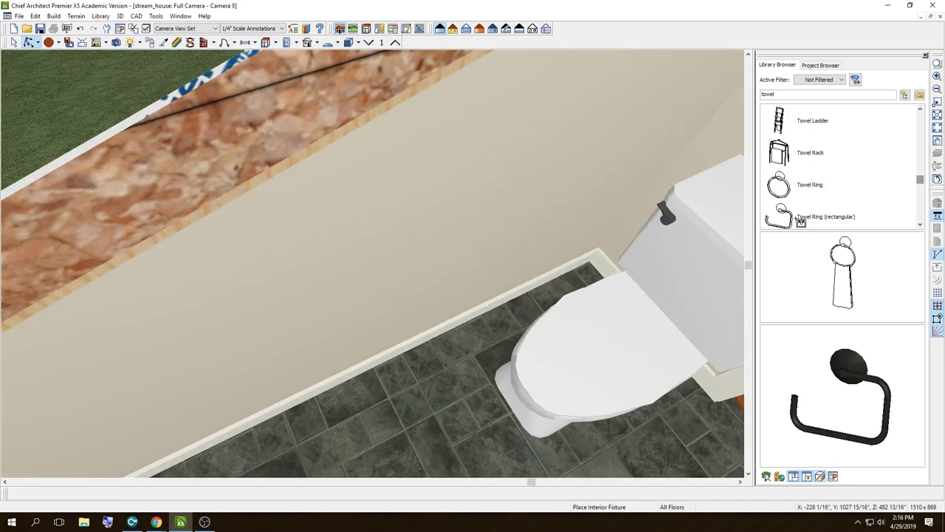
{"action": "left_click", "coordinate": [811, 217]}
{"action": "left_click", "coordinate": [437, 240]}
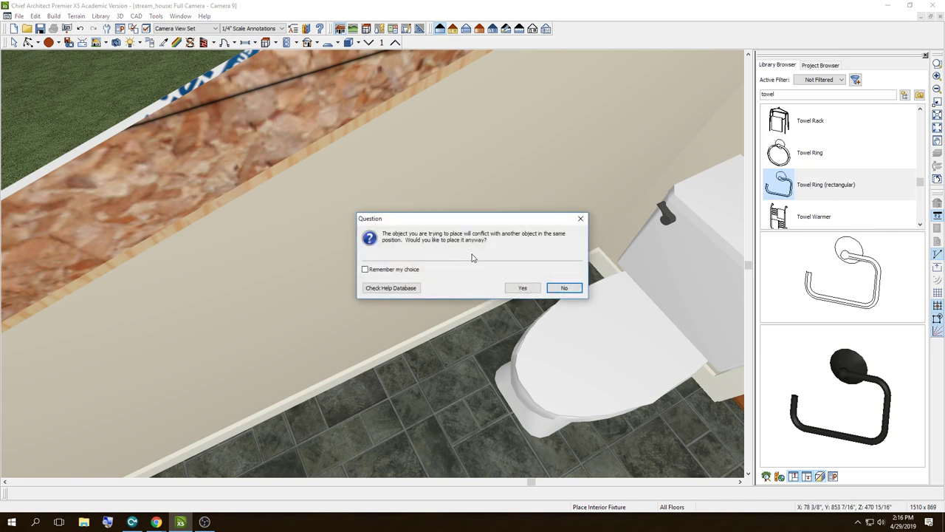
{"action": "left_click", "coordinate": [565, 287]}
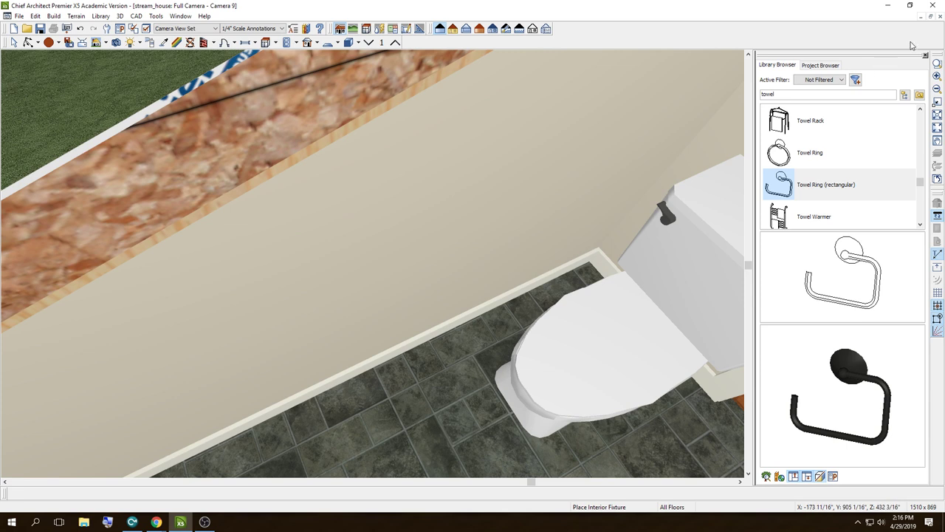
{"action": "left_click", "coordinate": [941, 16]}
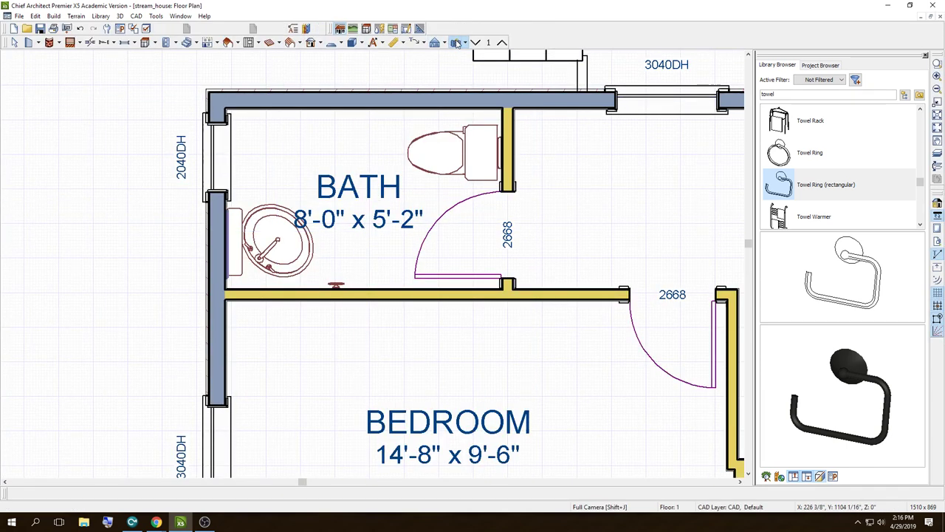
Step: Set a new camera in the bath and place the Towel Ring (rectangular) on the wall
{"action": "left_click_drag", "start_coordinate": [355, 256], "coordinate": [337, 232]}
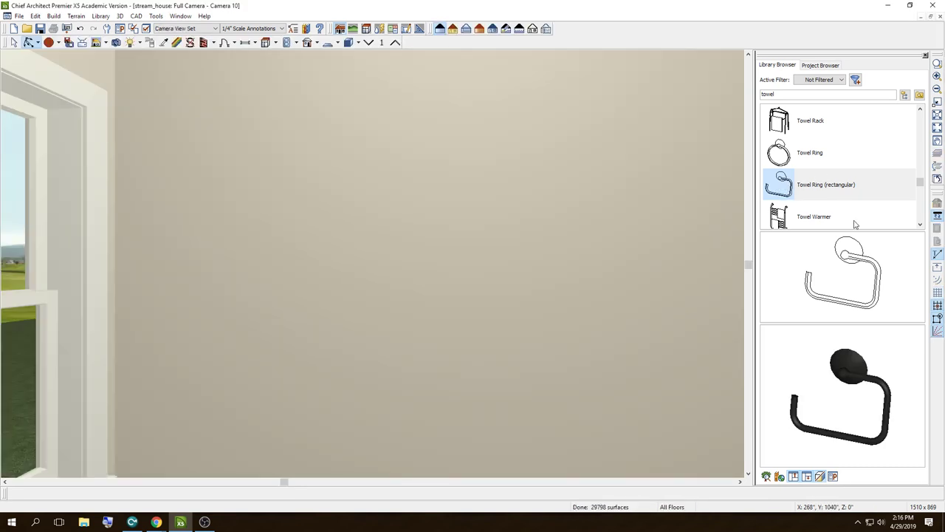
{"action": "left_click", "coordinate": [788, 161]}
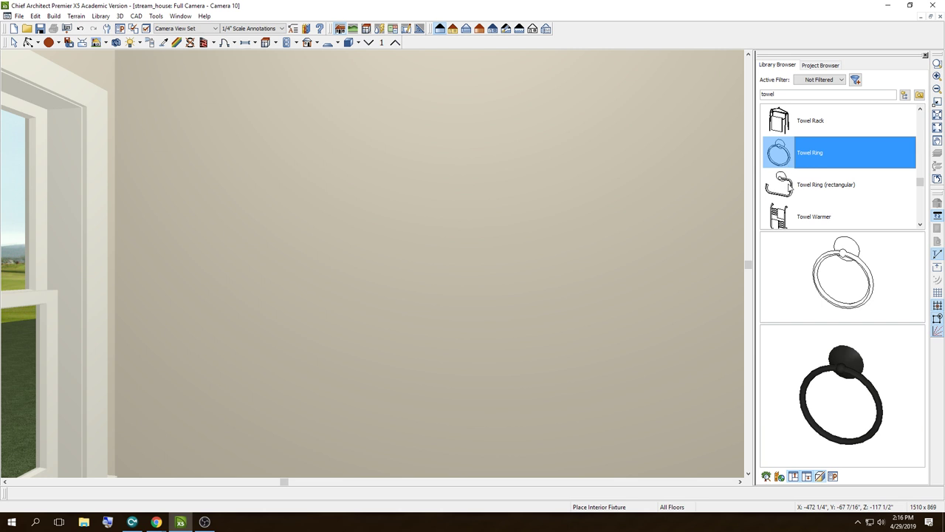
{"action": "left_click", "coordinate": [771, 185]}
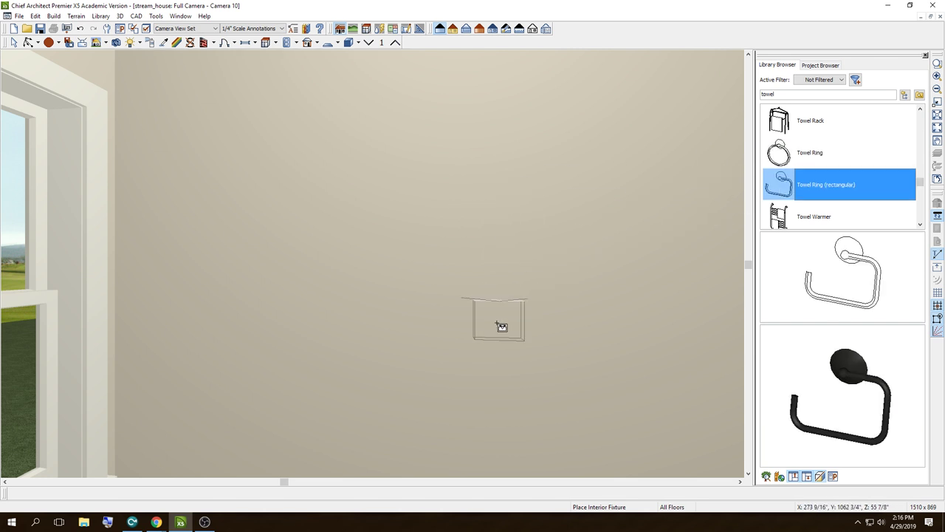
{"action": "key", "text": "Left"}
{"action": "left_click", "coordinate": [633, 408]}
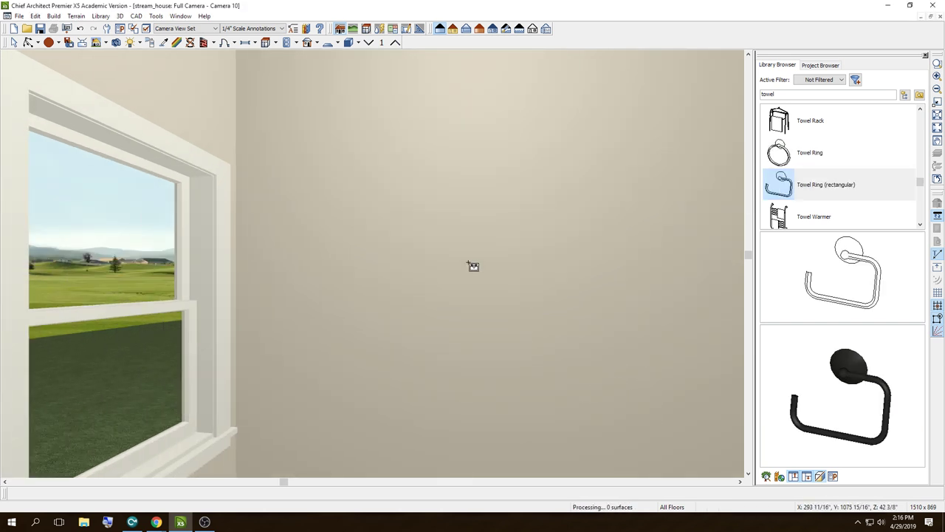
Step: Move the rectangular towel ring lower and further left beside the toilet, then return to the plan
{"action": "left_click", "coordinate": [30, 42]}
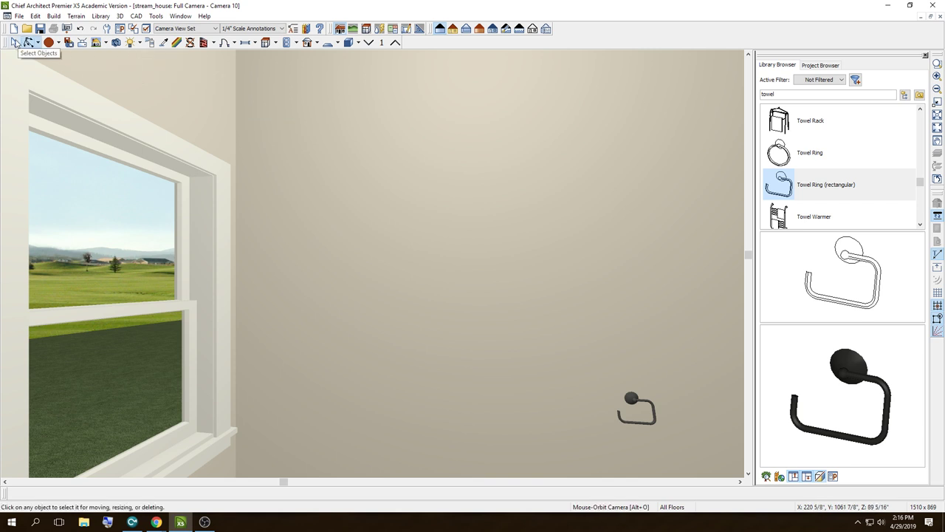
{"action": "left_click_drag", "start_coordinate": [311, 192], "coordinate": [388, 226]}
{"action": "left_click", "coordinate": [13, 42]}
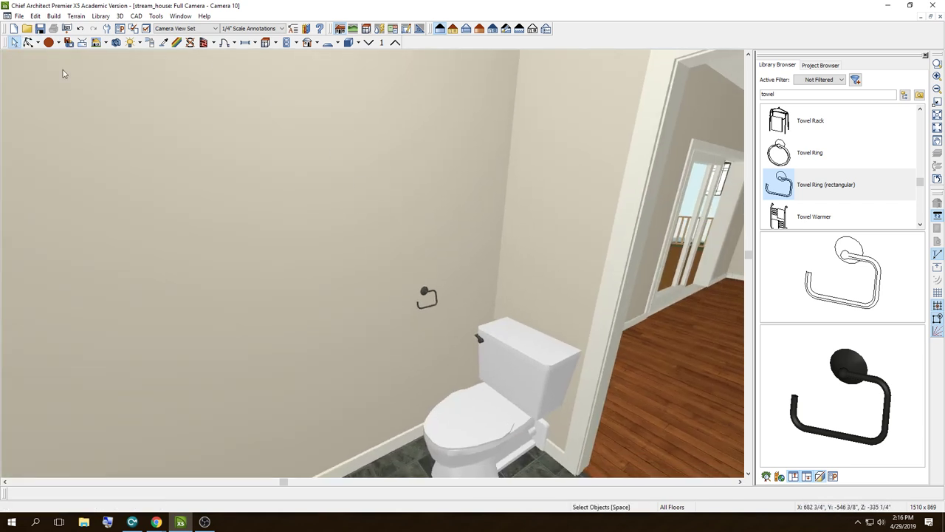
{"action": "left_click", "coordinate": [432, 297]}
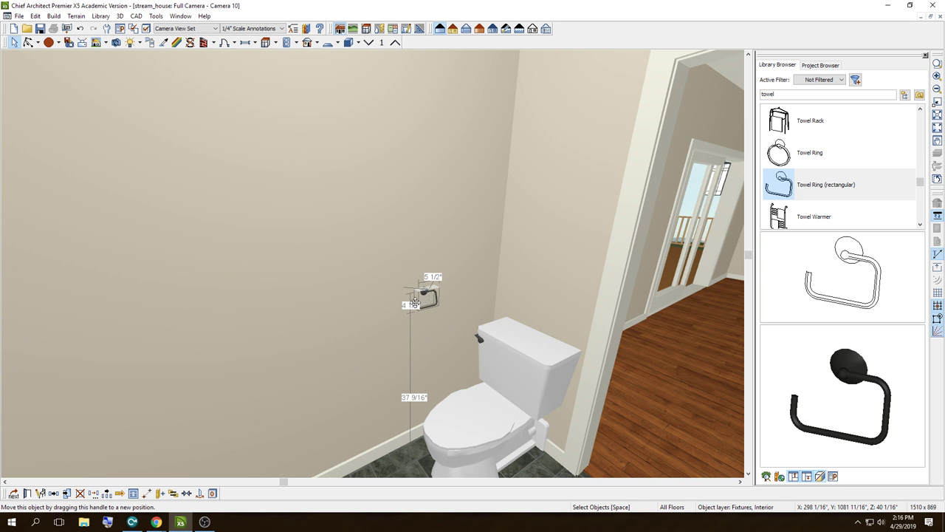
{"action": "mouse_move", "coordinate": [427, 299]}
{"action": "left_mouse_down"}
{"action": "mouse_move", "coordinate": [366, 312]}
{"action": "mouse_move", "coordinate": [366, 342]}
{"action": "left_mouse_up"}
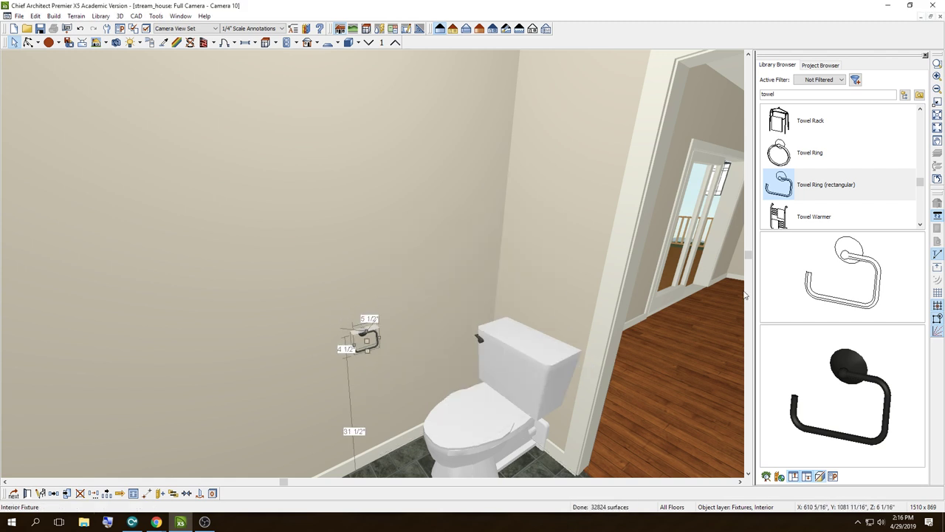
{"action": "left_click", "coordinate": [685, 344]}
{"action": "middle_click_drag", "start_coordinate": [551, 368], "coordinate": [496, 341]}
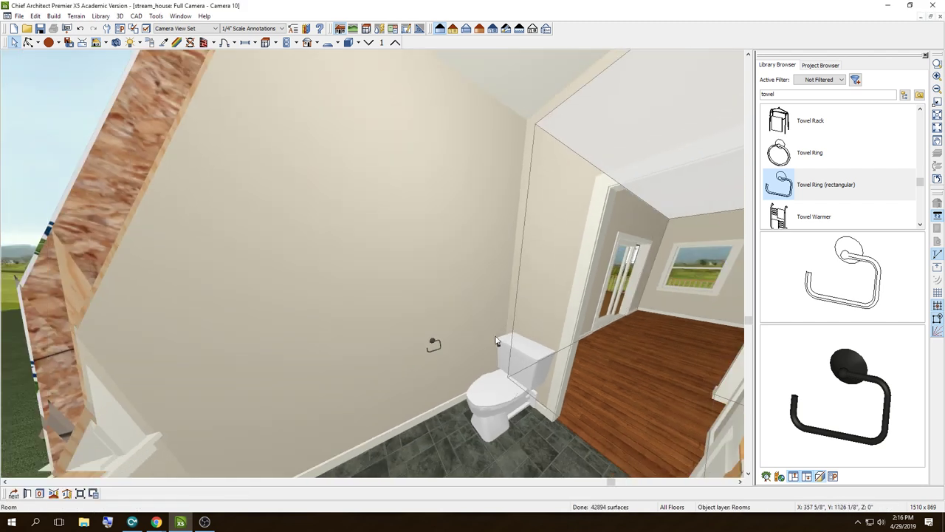
{"action": "left_click", "coordinate": [937, 22]}
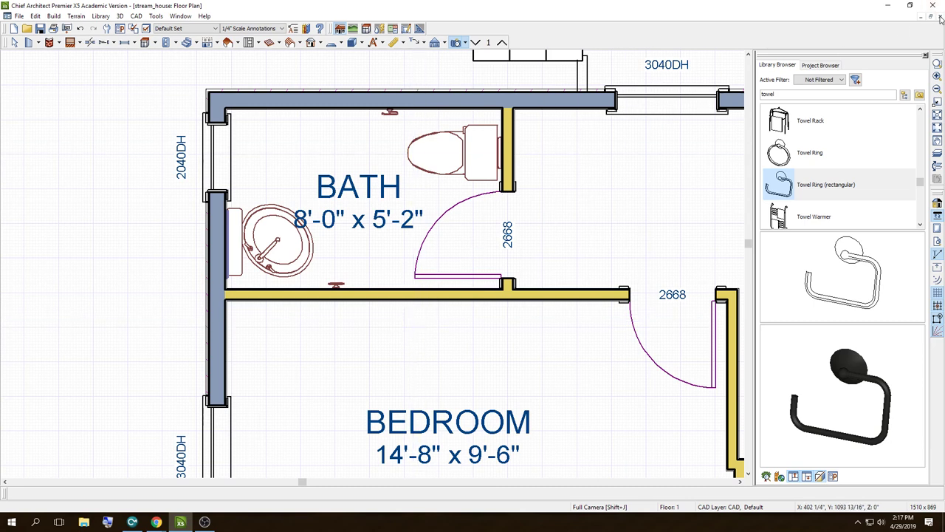
{"action": "scroll", "coordinate": [419, 405], "scroll_direction": "down", "scroll_amount": 5}
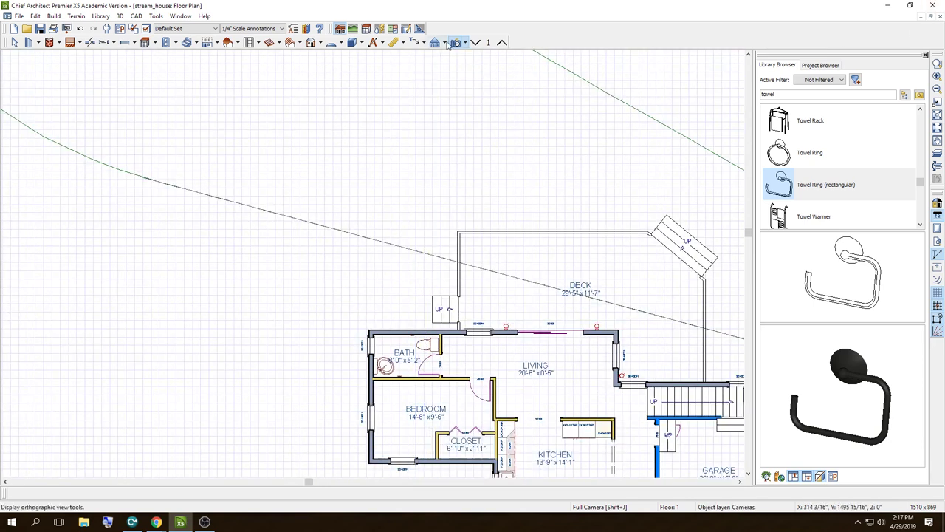
{"action": "left_click", "coordinate": [466, 43]}
{"action": "left_click", "coordinate": [480, 52]}
{"action": "left_click_drag", "start_coordinate": [316, 143], "coordinate": [344, 181]}
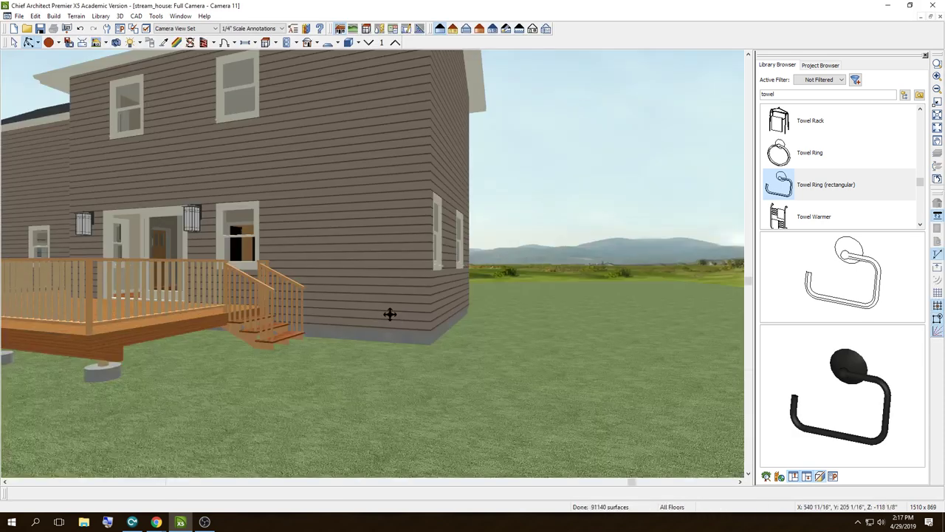
{"action": "mouse_move", "coordinate": [390, 312]}
{"action": "left_mouse_down"}
{"action": "mouse_move", "coordinate": [356, 258]}
{"action": "mouse_move", "coordinate": [378, 261]}
{"action": "left_mouse_up"}
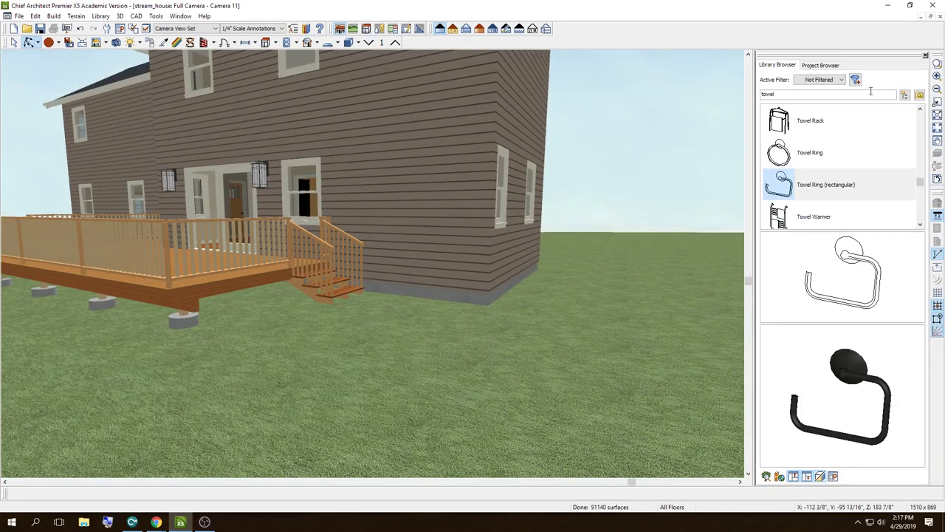
{"action": "left_click", "coordinate": [942, 15]}
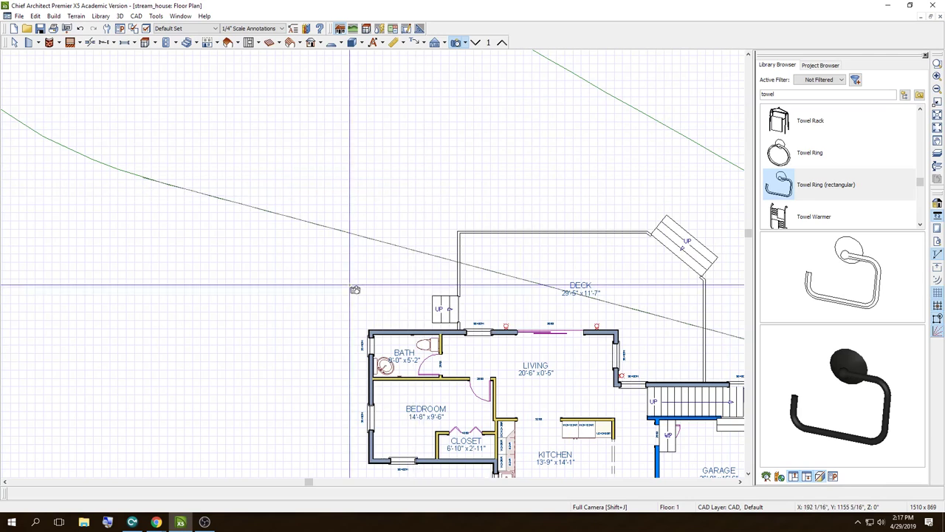
{"action": "scroll", "coordinate": [384, 355], "scroll_direction": "up", "scroll_amount": 3}
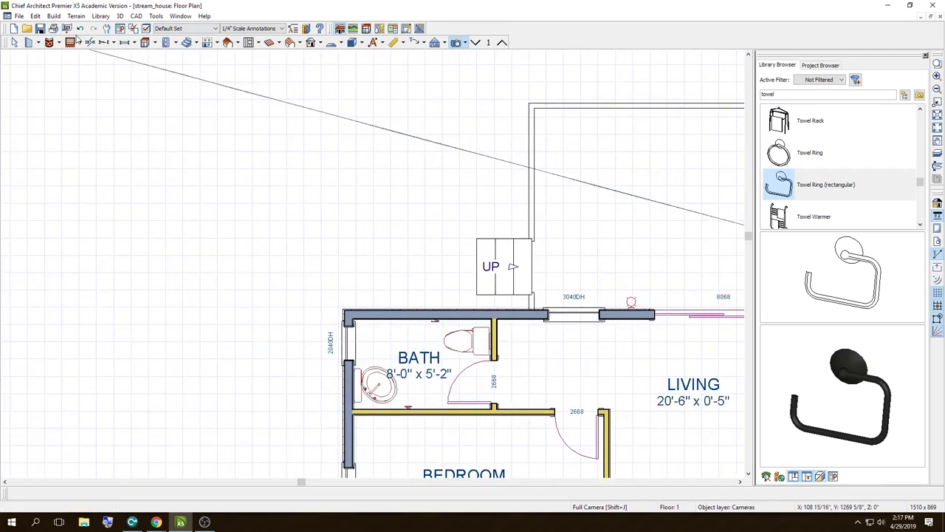
Step: Copy the bath's 2040DH side-wall window and paste it into the top bath wall
{"action": "left_click", "coordinate": [14, 42]}
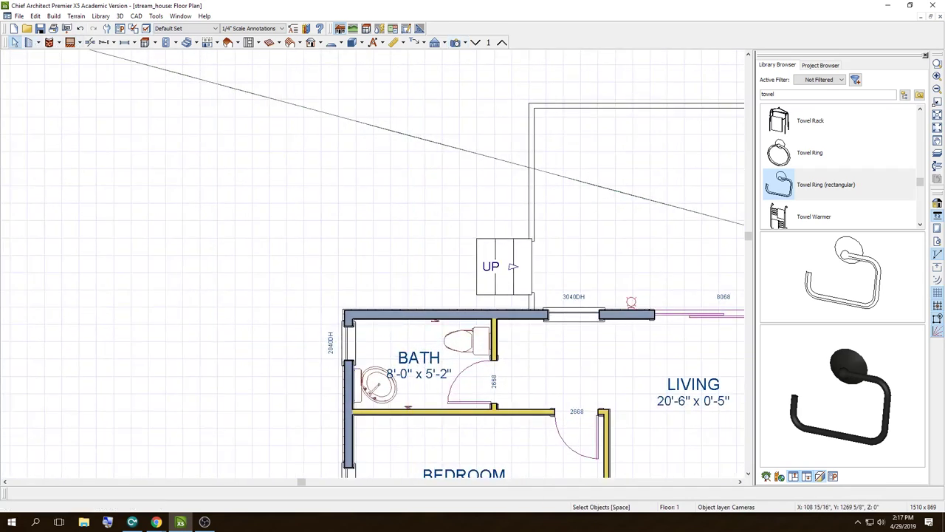
{"action": "left_click", "coordinate": [375, 383]}
{"action": "left_click", "coordinate": [35, 16]}
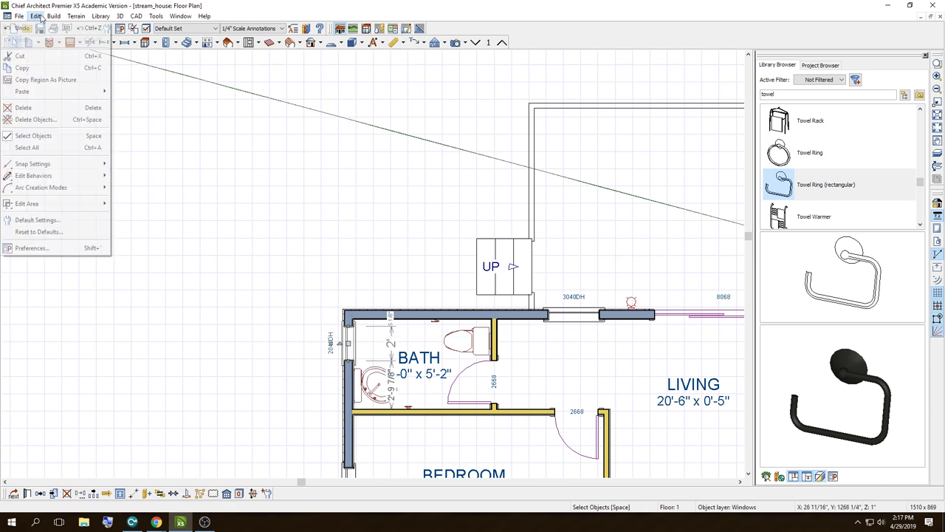
{"action": "left_click", "coordinate": [30, 68]}
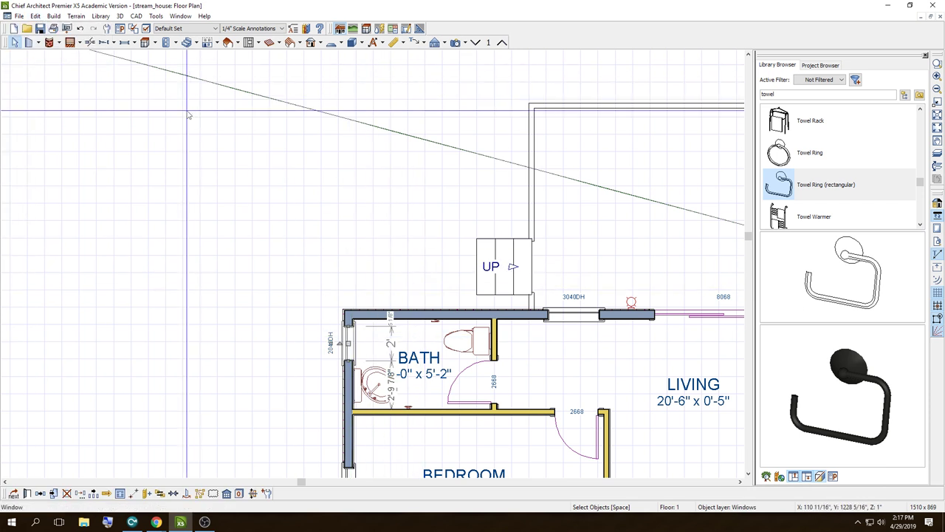
{"action": "left_click", "coordinate": [190, 130]}
{"action": "left_click", "coordinate": [36, 17]}
{"action": "mouse_move", "coordinate": [22, 91]}
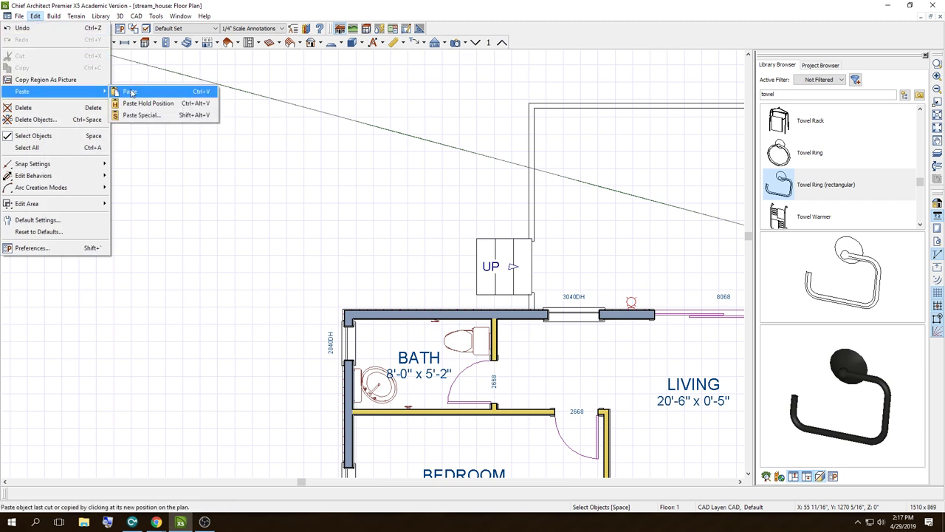
{"action": "left_click", "coordinate": [132, 93]}
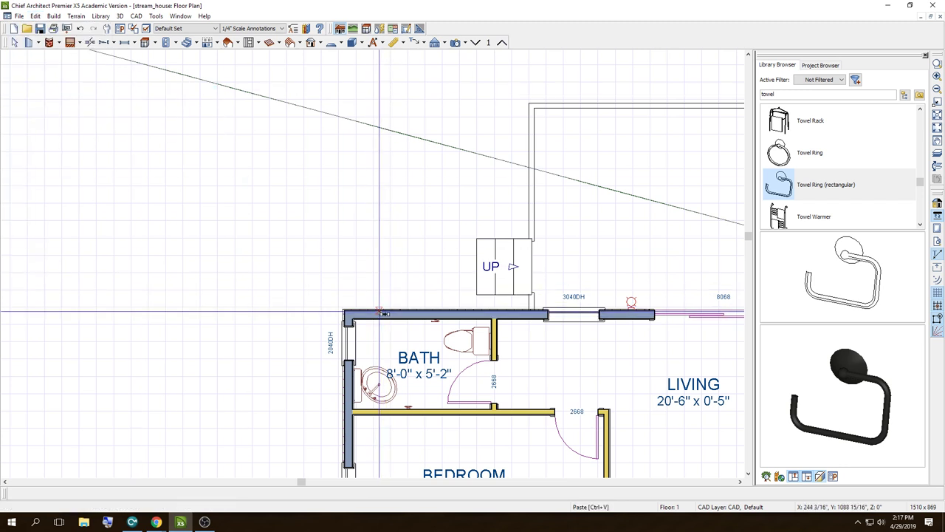
{"action": "left_click", "coordinate": [383, 314]}
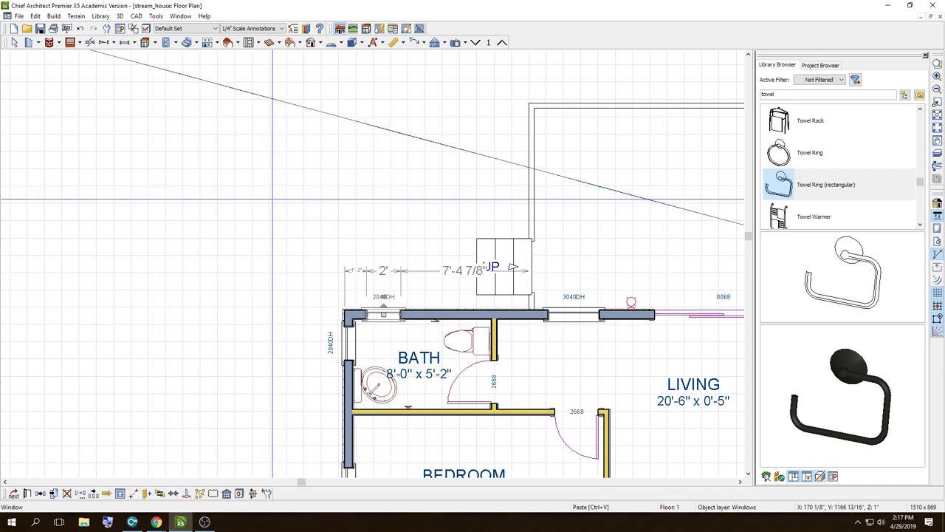
Step: Place a full camera inside the bathroom aimed at the two corner windows
{"action": "left_click", "coordinate": [456, 42]}
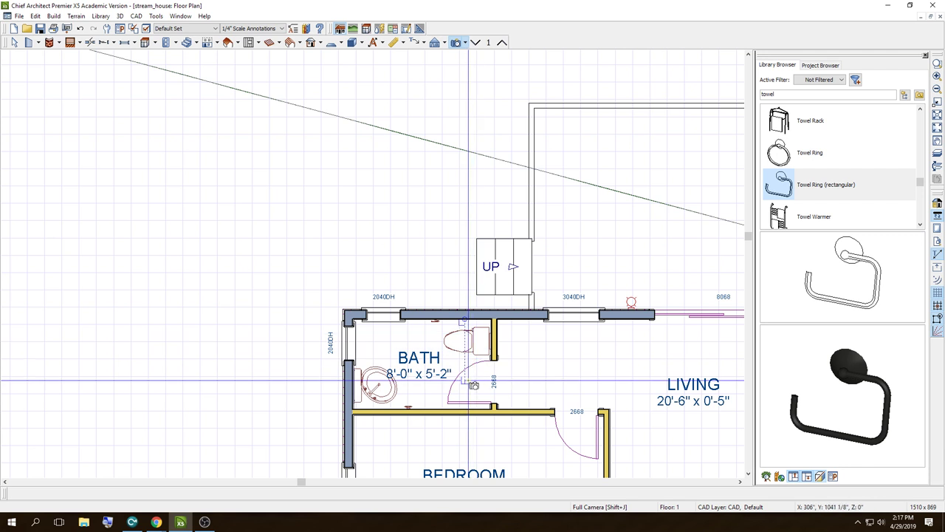
{"action": "left_click", "coordinate": [463, 376]}
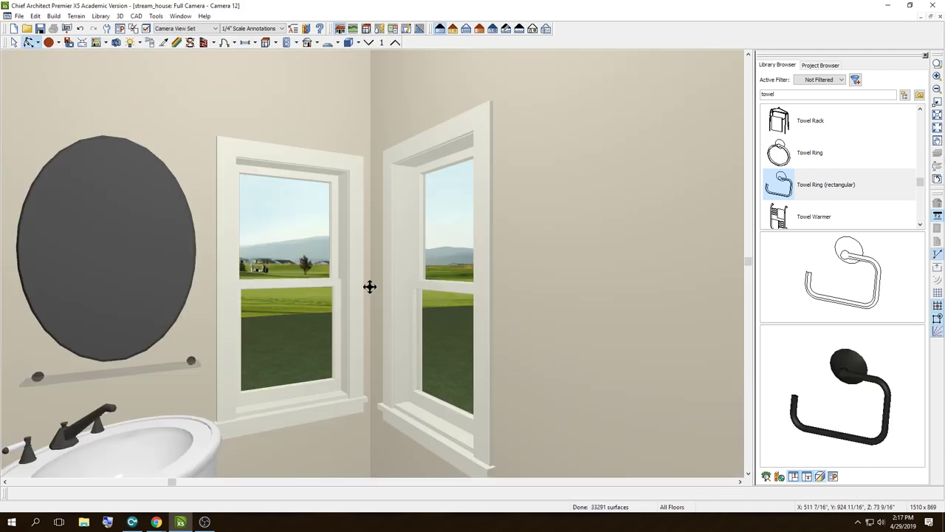
{"action": "mouse_move", "coordinate": [369, 285]}
{"action": "left_mouse_down"}
{"action": "mouse_move", "coordinate": [374, 320]}
{"action": "mouse_move", "coordinate": [403, 323]}
{"action": "mouse_move", "coordinate": [57, 75]}
{"action": "left_mouse_up"}
Step: Slide the right bath window along its wall and shorten the left window to 43" by raising its sill
{"action": "left_click", "coordinate": [15, 44]}
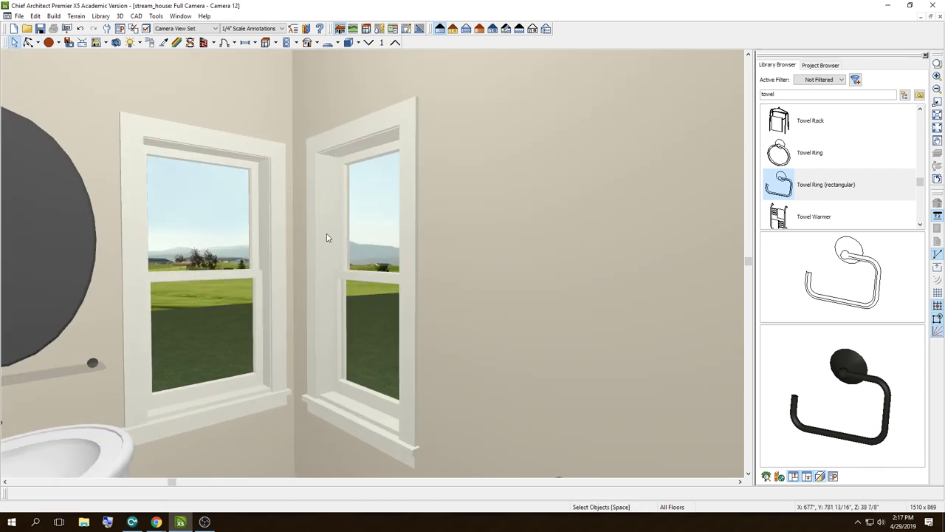
{"action": "left_click", "coordinate": [359, 282]}
{"action": "left_click_drag", "start_coordinate": [354, 279], "coordinate": [386, 281]}
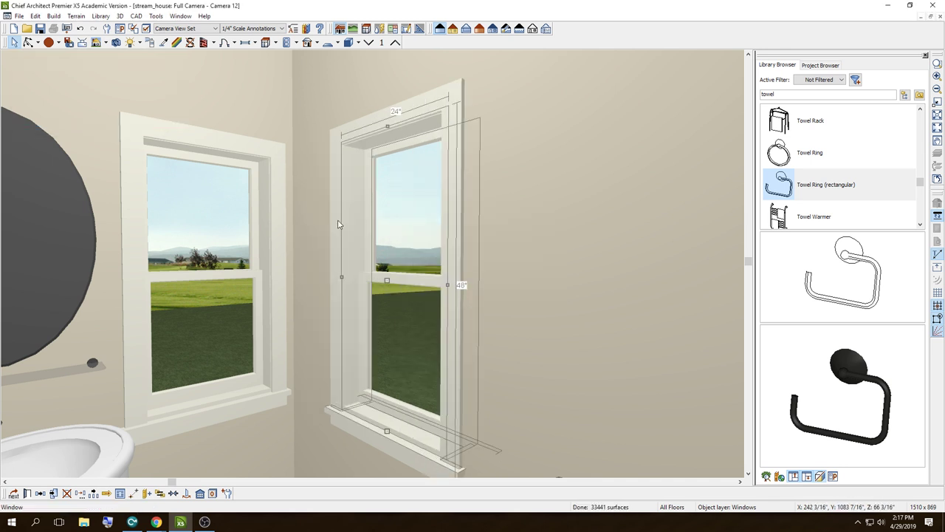
{"action": "left_click", "coordinate": [137, 284]}
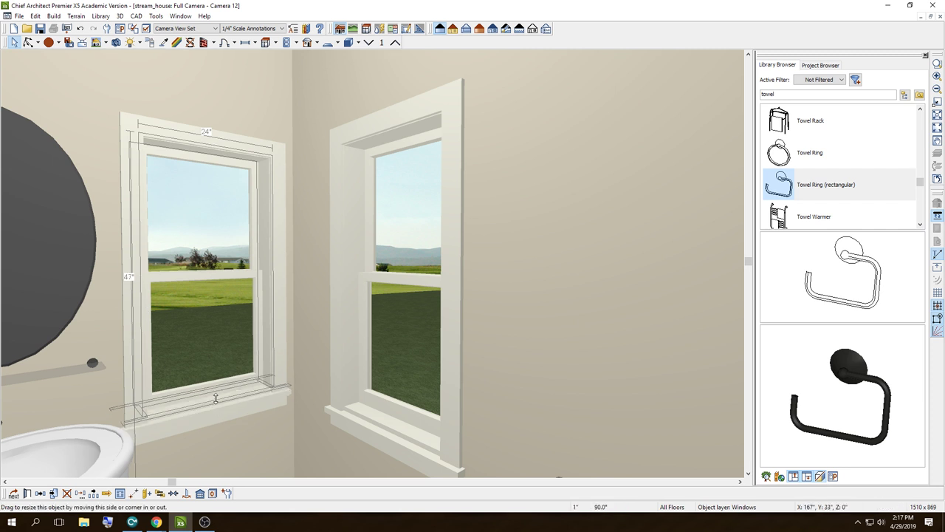
{"action": "left_click_drag", "start_coordinate": [214, 405], "coordinate": [215, 379]}
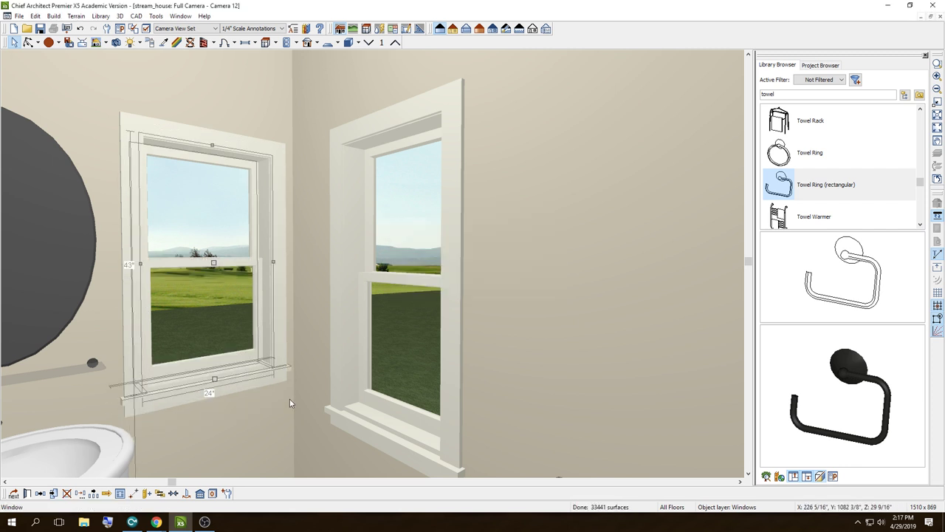
Step: Make the left window 44" tall and raise the right window's sill to match it
{"action": "left_click", "coordinate": [28, 42]}
{"action": "mouse_move", "coordinate": [154, 130]}
{"action": "left_mouse_down"}
{"action": "mouse_move", "coordinate": [209, 187]}
{"action": "mouse_move", "coordinate": [184, 150]}
{"action": "left_mouse_up"}
{"action": "left_click", "coordinate": [12, 43]}
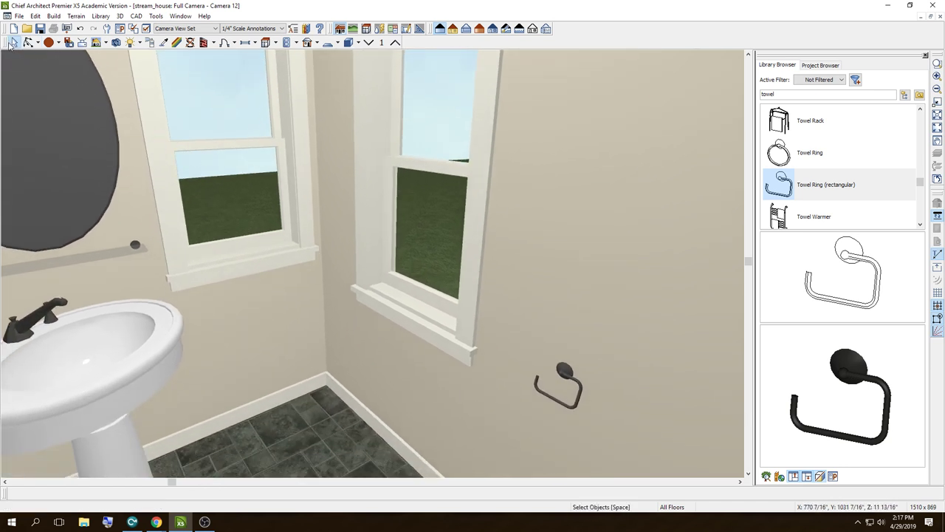
{"action": "left_click", "coordinate": [190, 268]}
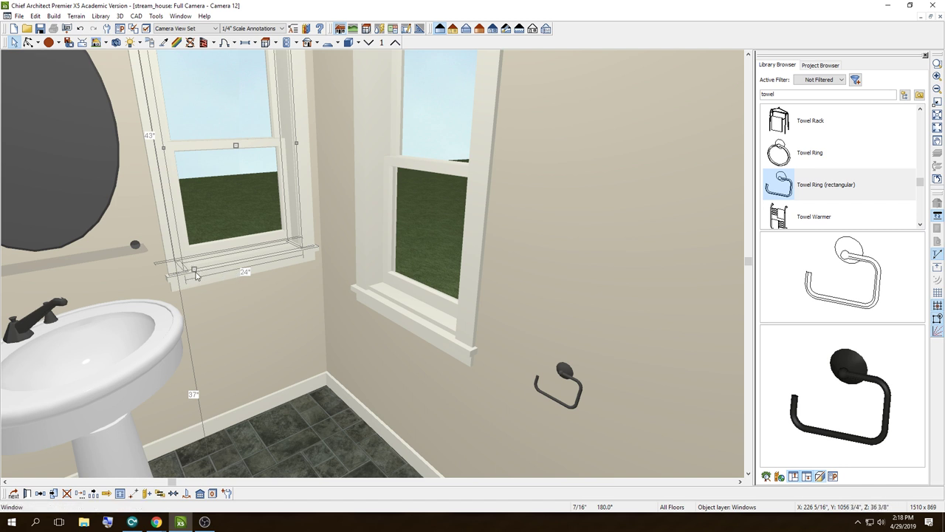
{"action": "left_click_drag", "start_coordinate": [193, 270], "coordinate": [195, 273]}
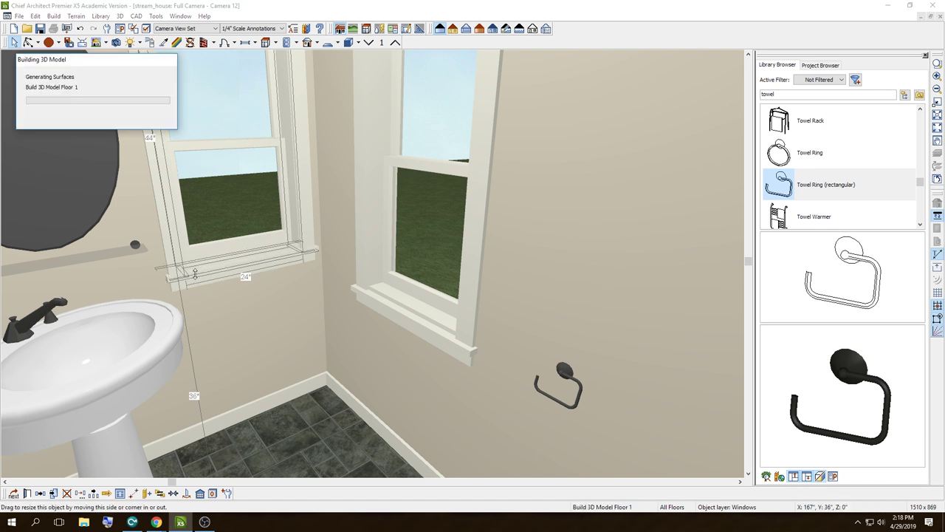
{"action": "left_click", "coordinate": [376, 301]}
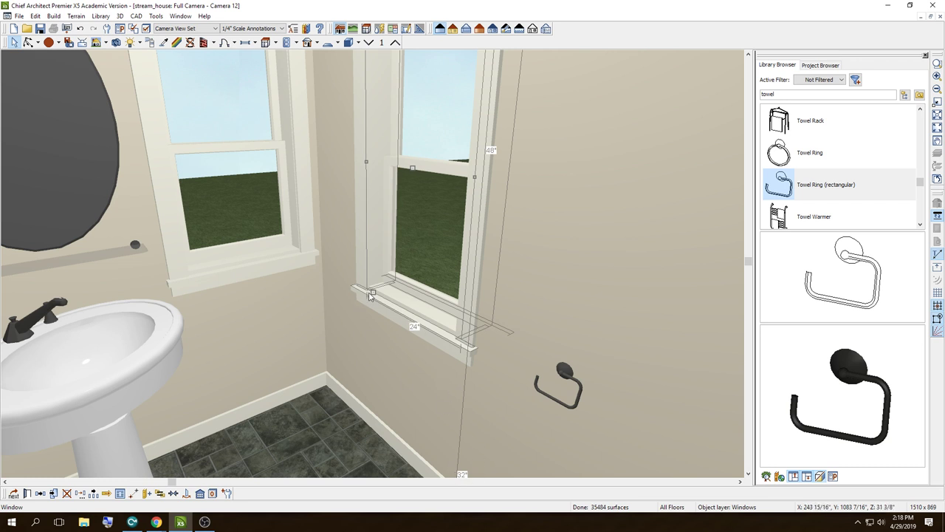
{"action": "mouse_move", "coordinate": [373, 294]}
{"action": "left_mouse_down"}
{"action": "mouse_move", "coordinate": [382, 271]}
{"action": "mouse_move", "coordinate": [381, 279]}
{"action": "left_mouse_up"}
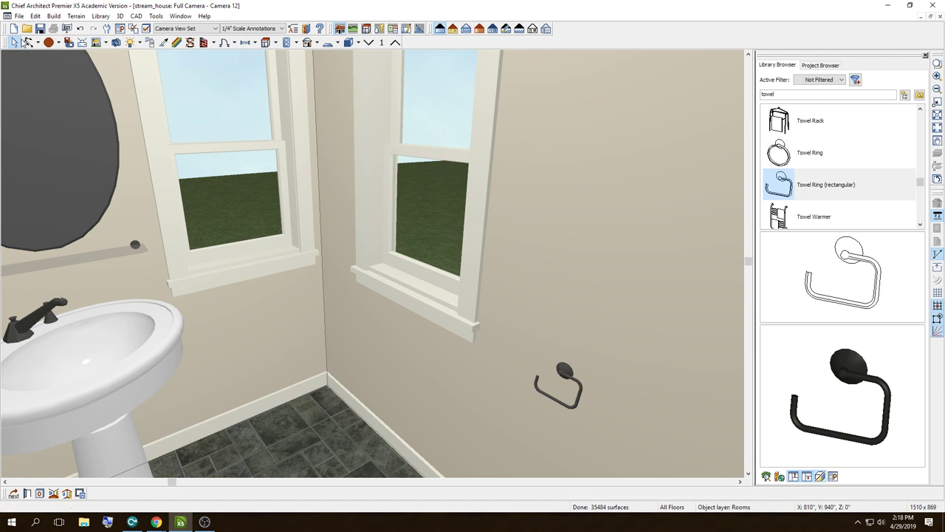
Step: Confirm both 2038DH windows read 44" tall from two angles, then close the 3D view
{"action": "left_click", "coordinate": [26, 42]}
{"action": "mouse_move", "coordinate": [226, 232]}
{"action": "left_mouse_down"}
{"action": "mouse_move", "coordinate": [268, 208]}
{"action": "mouse_move", "coordinate": [239, 207]}
{"action": "left_mouse_up"}
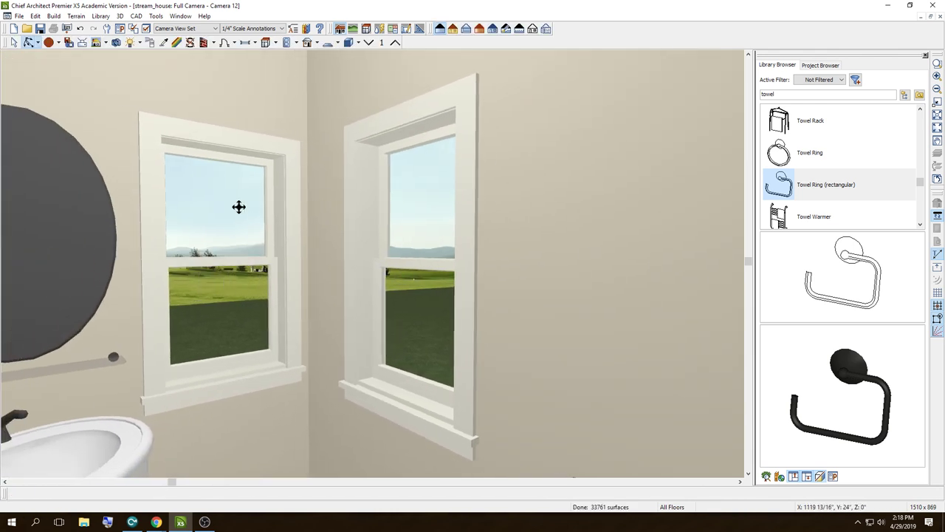
{"action": "left_click", "coordinate": [371, 396]}
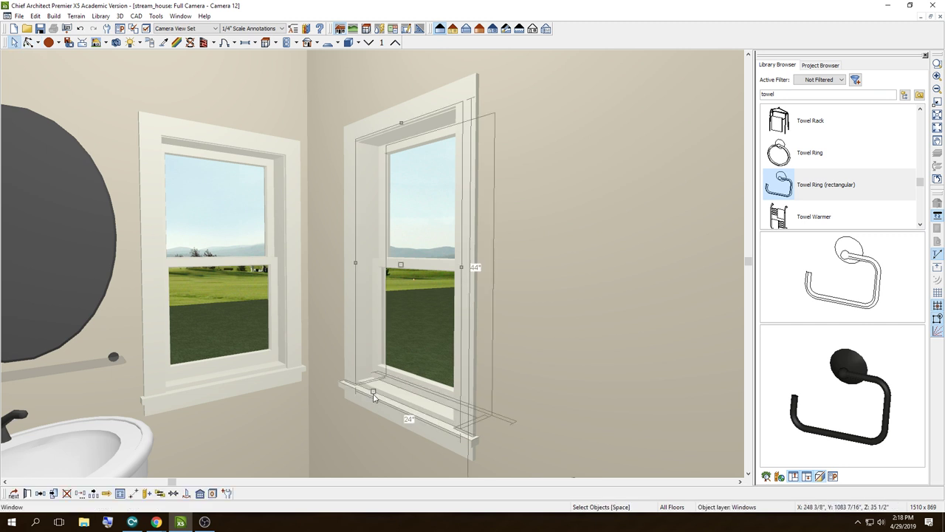
{"action": "left_click", "coordinate": [261, 372]}
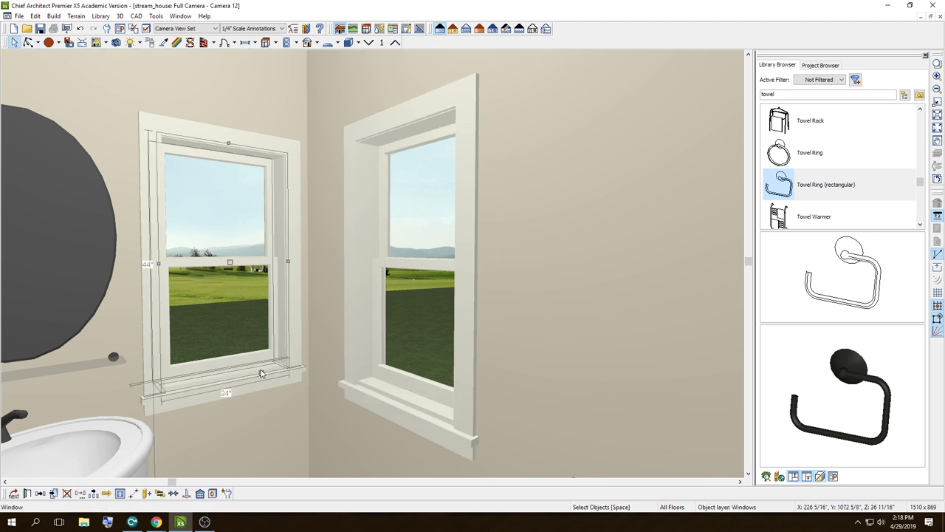
{"action": "left_click", "coordinate": [28, 43]}
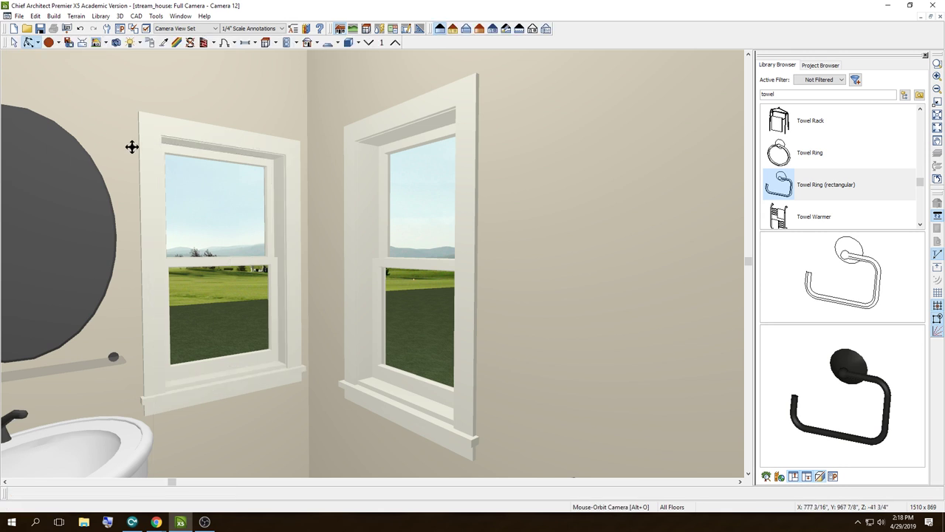
{"action": "left_click_drag", "start_coordinate": [131, 145], "coordinate": [142, 134]}
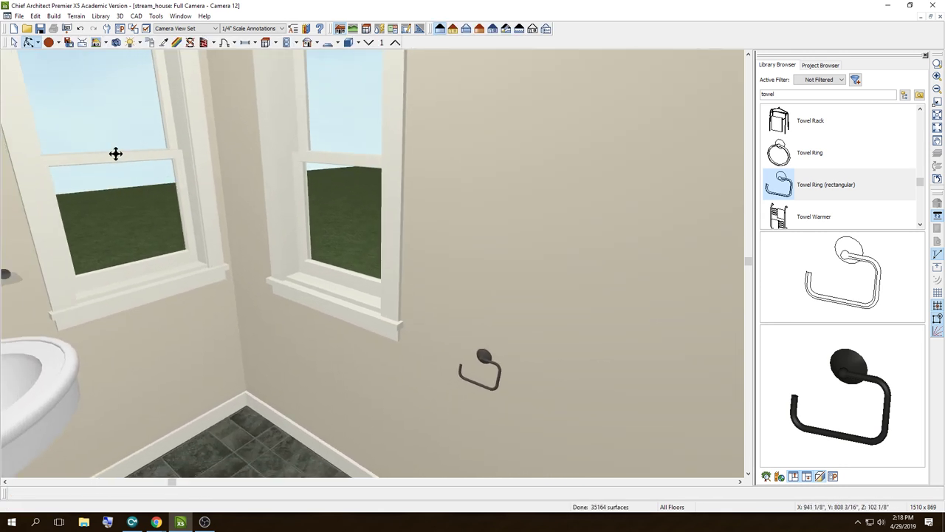
{"action": "left_click", "coordinate": [129, 285]}
{"action": "left_click", "coordinate": [310, 287]}
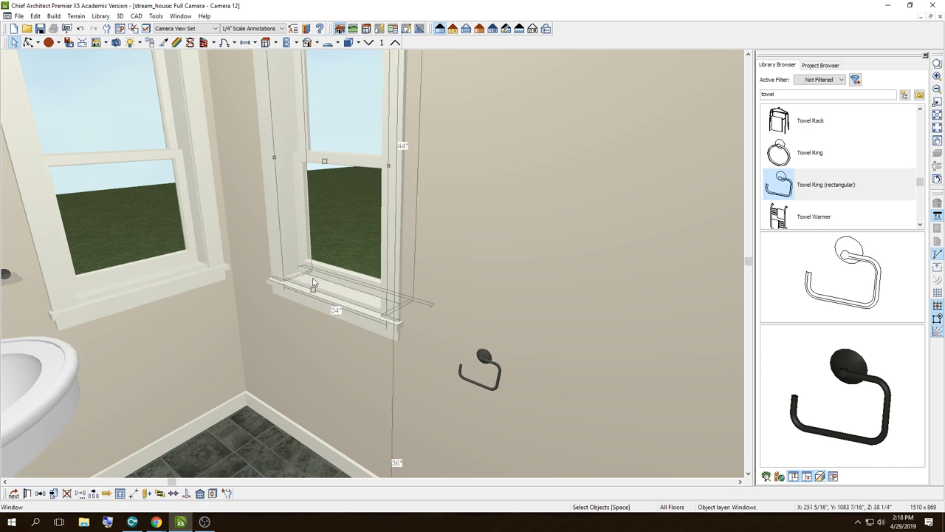
{"action": "left_click", "coordinate": [940, 16]}
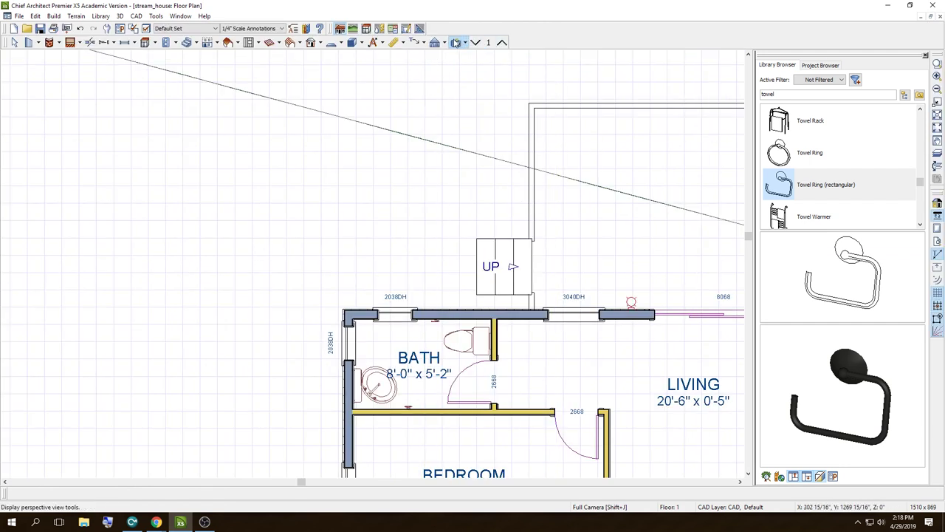
Step: Draw a cross-section elevation facing the bath wall, zoom in on the towel ring and windows, then close Elevation 13
{"action": "left_click", "coordinate": [456, 42]}
{"action": "left_click", "coordinate": [472, 52]}
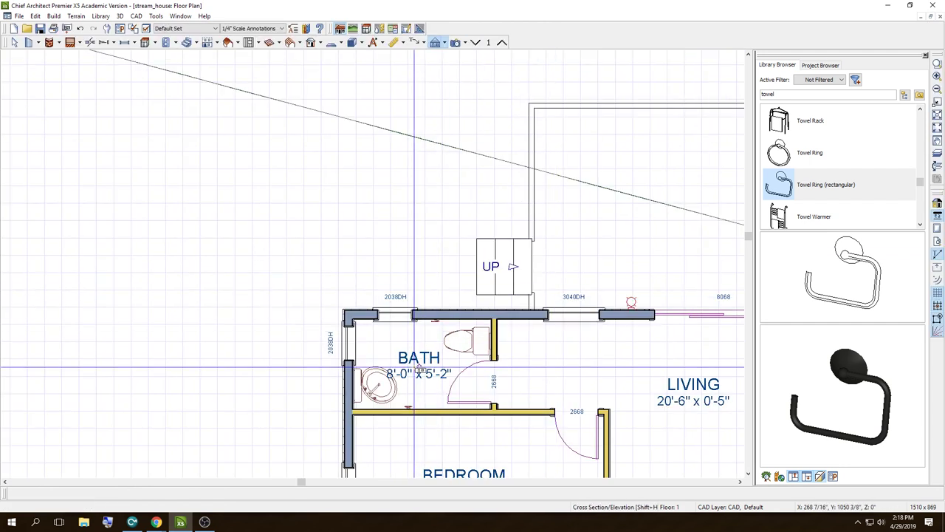
{"action": "left_click_drag", "start_coordinate": [414, 367], "coordinate": [385, 347]}
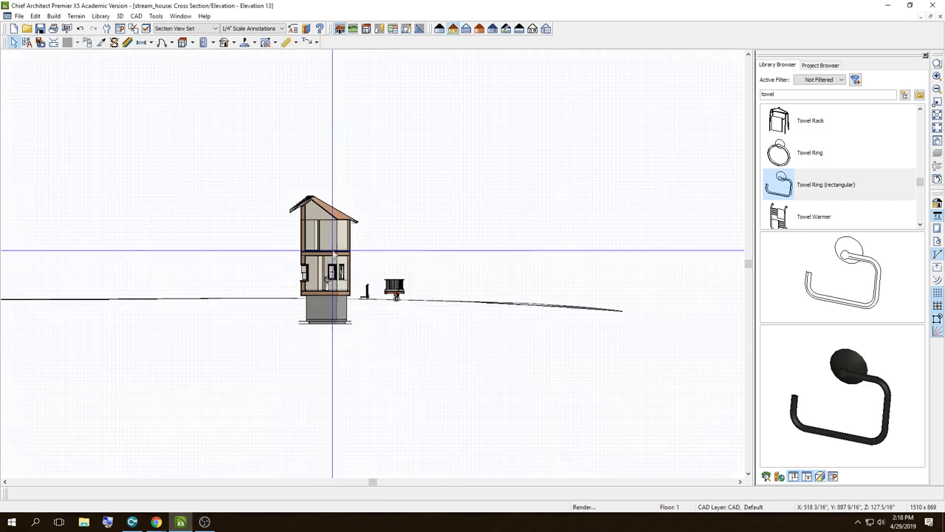
{"action": "scroll", "coordinate": [334, 253], "scroll_direction": "up", "scroll_amount": 2}
{"action": "scroll", "coordinate": [335, 255], "scroll_direction": "up", "scroll_amount": 2}
{"action": "scroll", "coordinate": [347, 273], "scroll_direction": "up", "scroll_amount": 2}
{"action": "scroll", "coordinate": [362, 295], "scroll_direction": "up", "scroll_amount": 2}
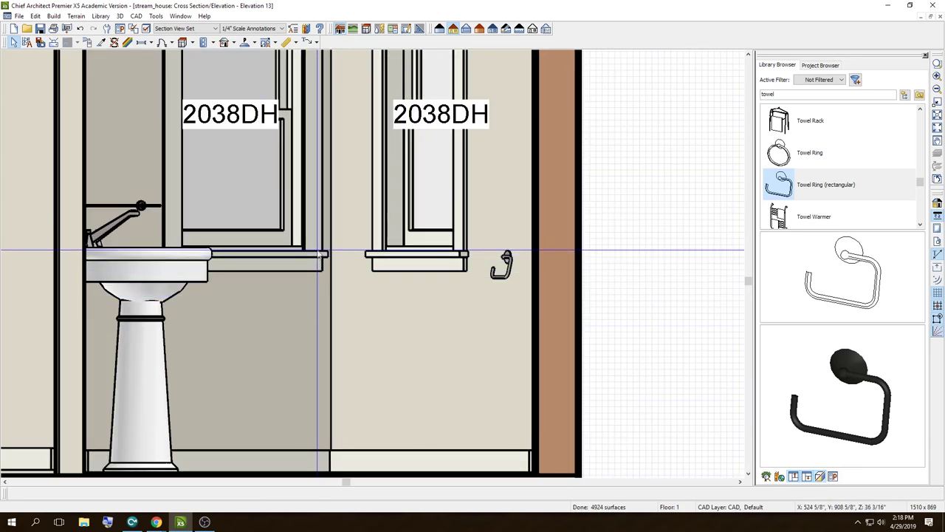
{"action": "left_click", "coordinate": [938, 17]}
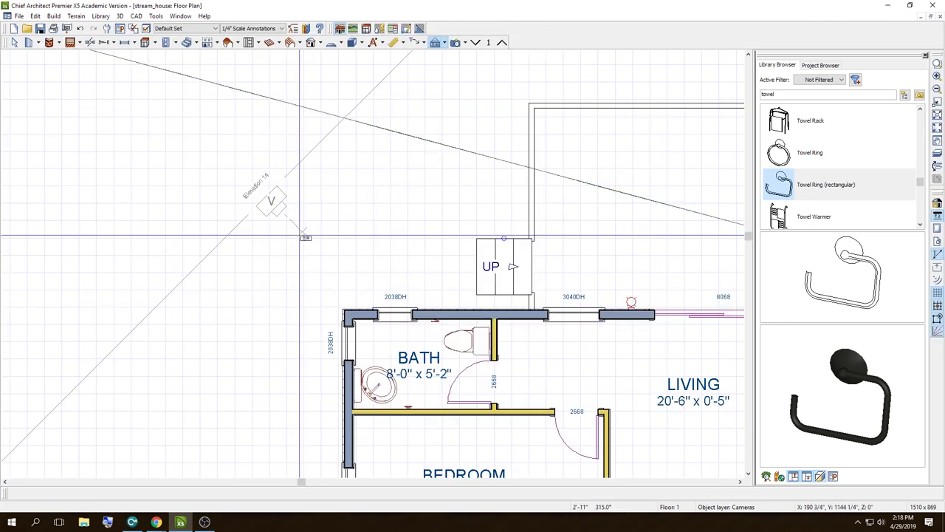
Step: Aim an elevation camera at the back wall, zoom in to compare 3040DH and 2038DH windows, then close Elevation 14
{"action": "left_click_drag", "start_coordinate": [303, 237], "coordinate": [343, 310]}
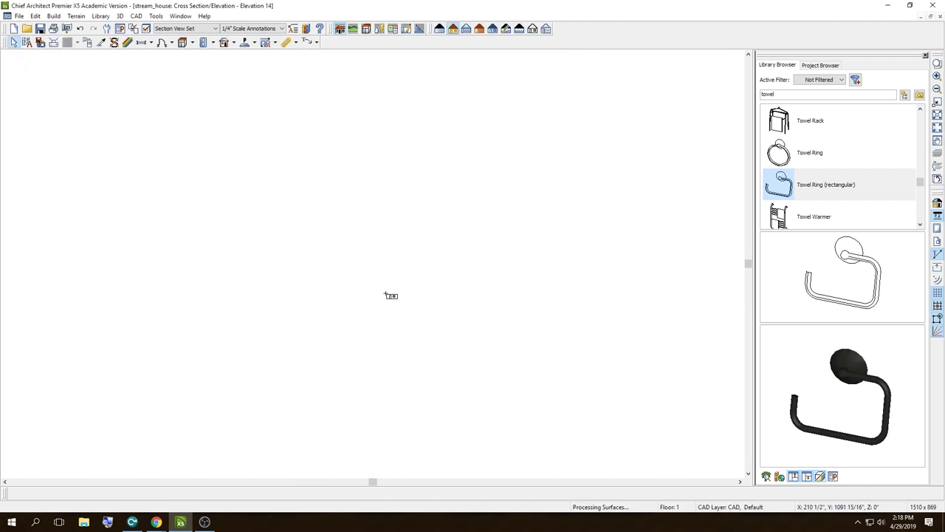
{"action": "scroll", "coordinate": [359, 261], "scroll_direction": "up", "scroll_amount": 2}
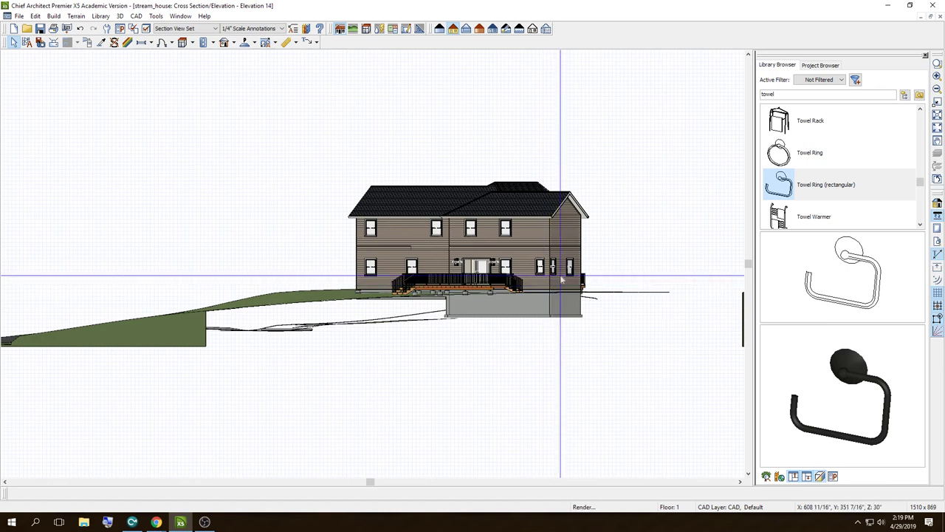
{"action": "scroll", "coordinate": [561, 279], "scroll_direction": "up", "scroll_amount": 1}
{"action": "scroll", "coordinate": [561, 279], "scroll_direction": "up", "scroll_amount": 2}
{"action": "scroll", "coordinate": [559, 267], "scroll_direction": "up", "scroll_amount": 2}
{"action": "scroll", "coordinate": [559, 268], "scroll_direction": "up", "scroll_amount": 1}
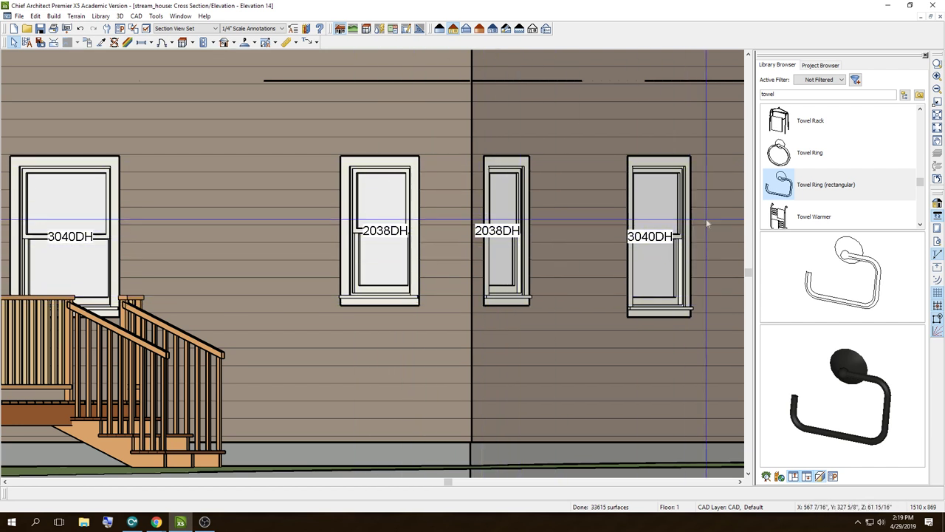
{"action": "left_click", "coordinate": [940, 16]}
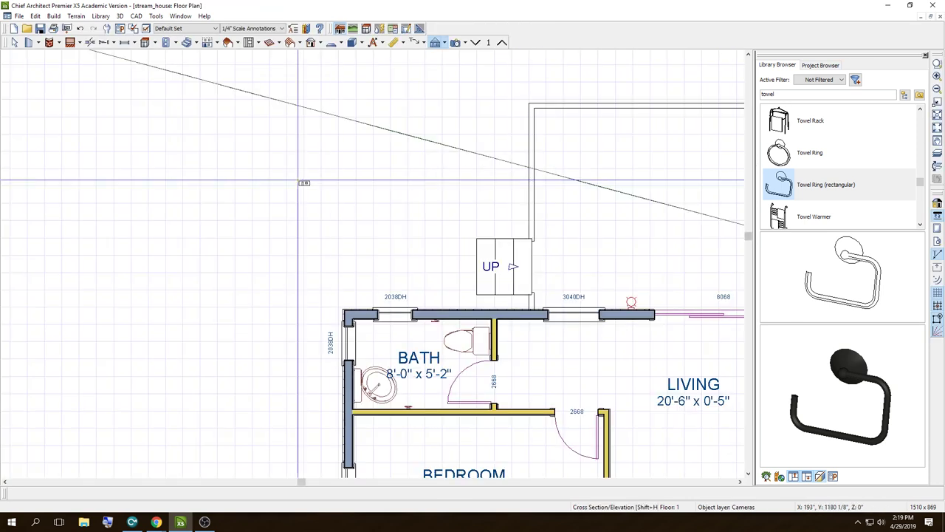
{"action": "scroll", "coordinate": [223, 191], "scroll_direction": "down", "scroll_amount": 2}
{"action": "scroll", "coordinate": [222, 191], "scroll_direction": "down", "scroll_amount": 2}
{"action": "scroll", "coordinate": [222, 192], "scroll_direction": "down", "scroll_amount": 1}
{"action": "scroll", "coordinate": [314, 141], "scroll_direction": "up", "scroll_amount": 1}
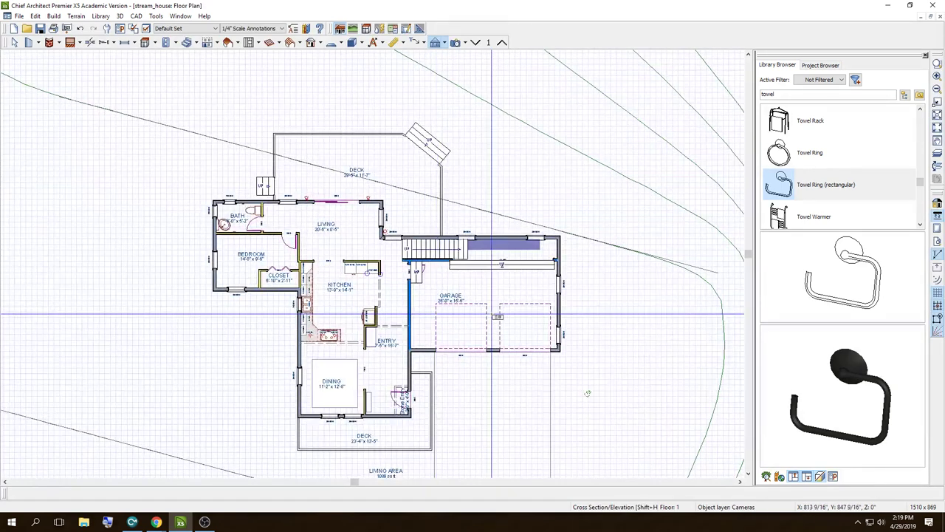
{"action": "scroll", "coordinate": [314, 141], "scroll_direction": "up", "scroll_amount": 1}
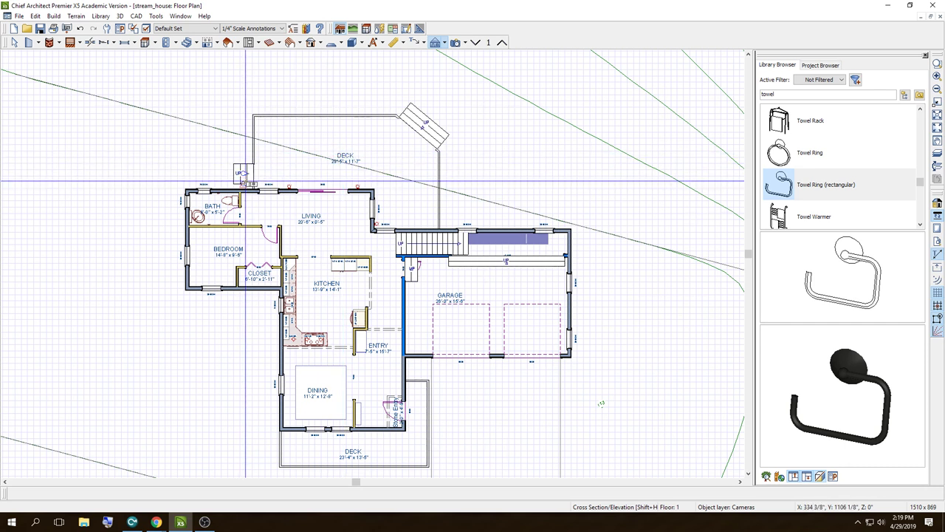
{"action": "scroll", "coordinate": [290, 217], "scroll_direction": "up", "scroll_amount": 1}
{"action": "scroll", "coordinate": [289, 217], "scroll_direction": "up", "scroll_amount": 3}
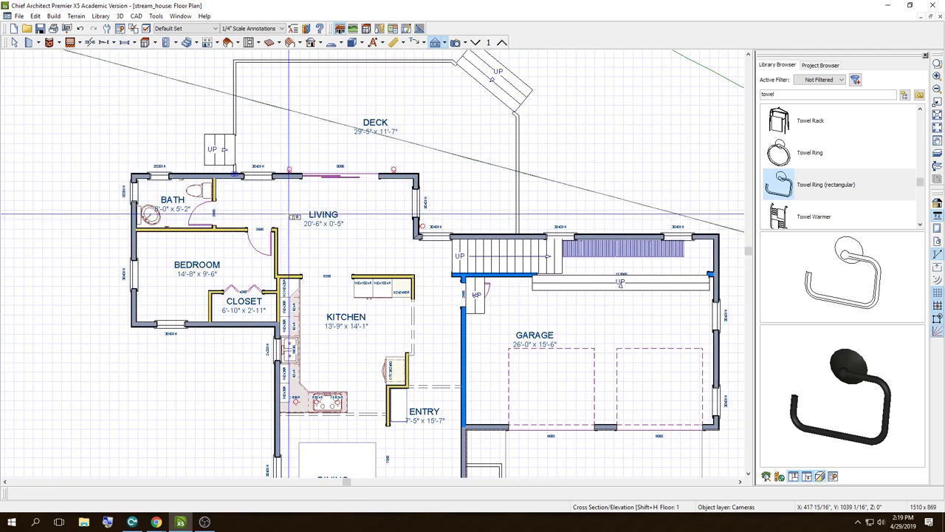
Step: Search the library for couch and preview the A-Sofa and Anemone Loveseat results
{"action": "double_click", "coordinate": [810, 93]}
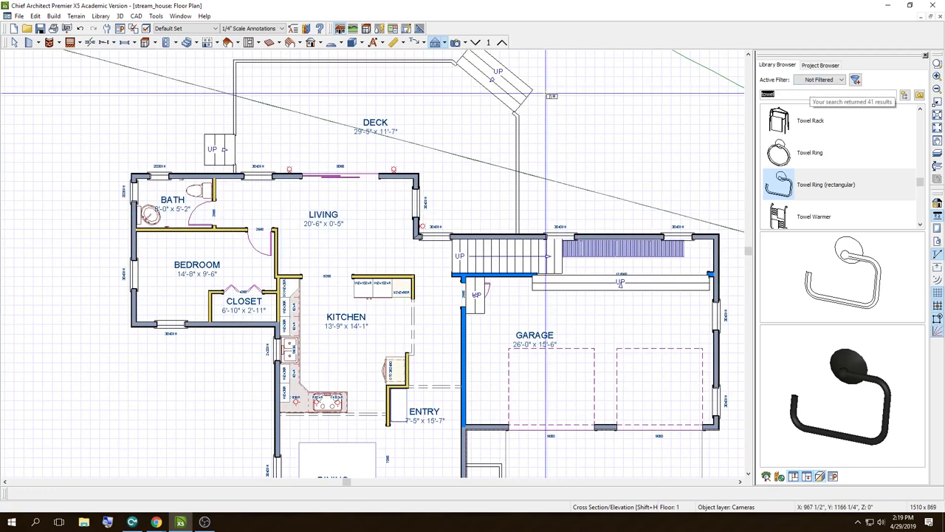
{"action": "type", "text": "copu"}
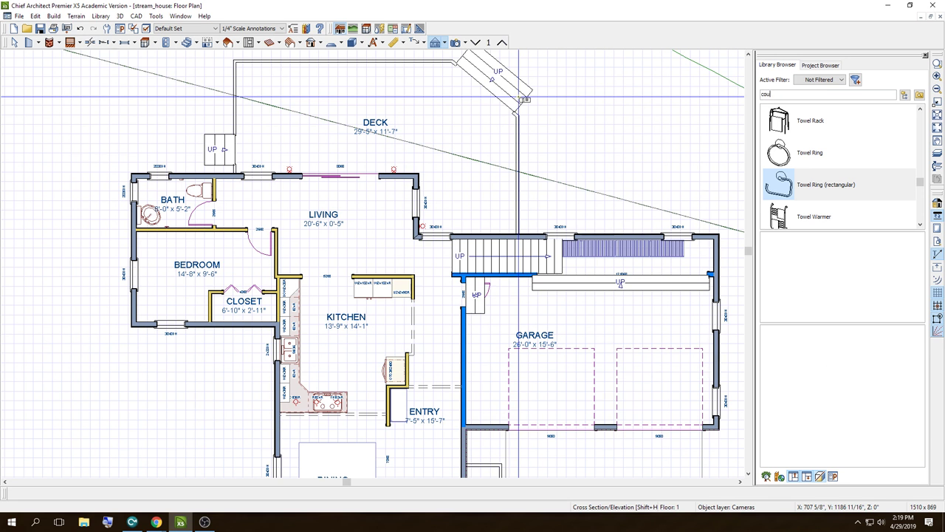
{"action": "type", "text": "ch"}
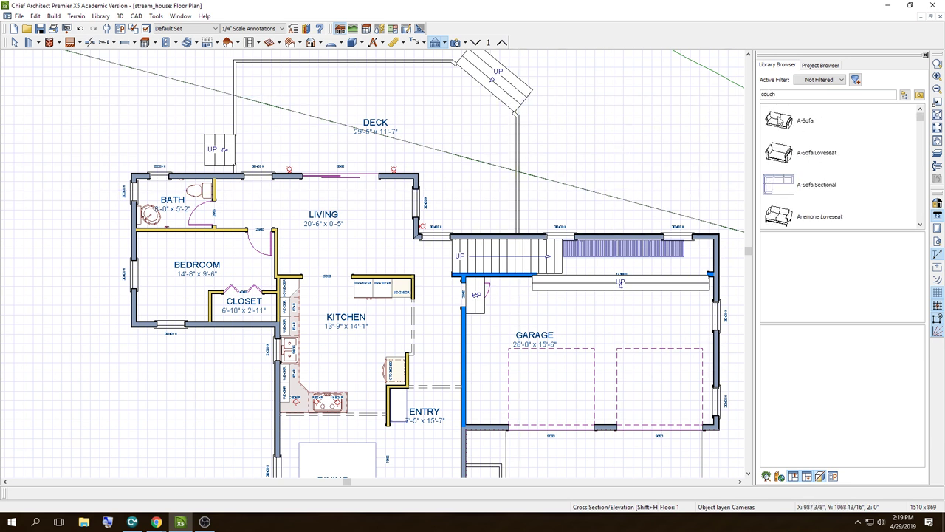
{"action": "left_click", "coordinate": [782, 122]}
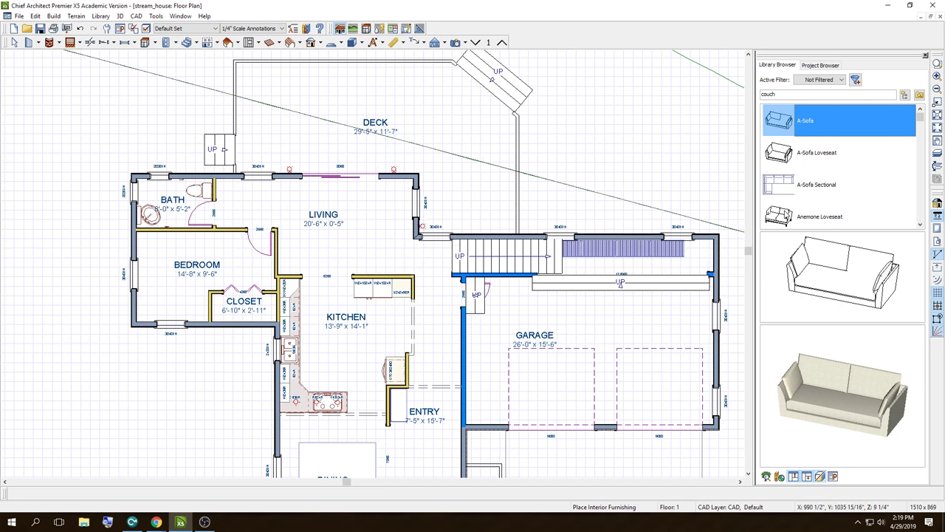
{"action": "left_click", "coordinate": [820, 216]}
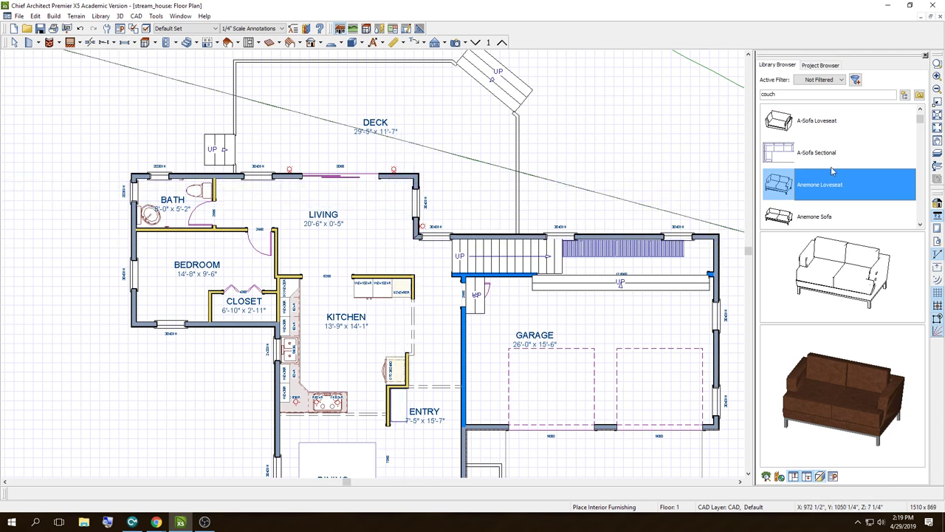
Step: Place the A-Sofa Sectional in the living room, dismissing the area-too-constricted message
{"action": "left_click", "coordinate": [806, 150]}
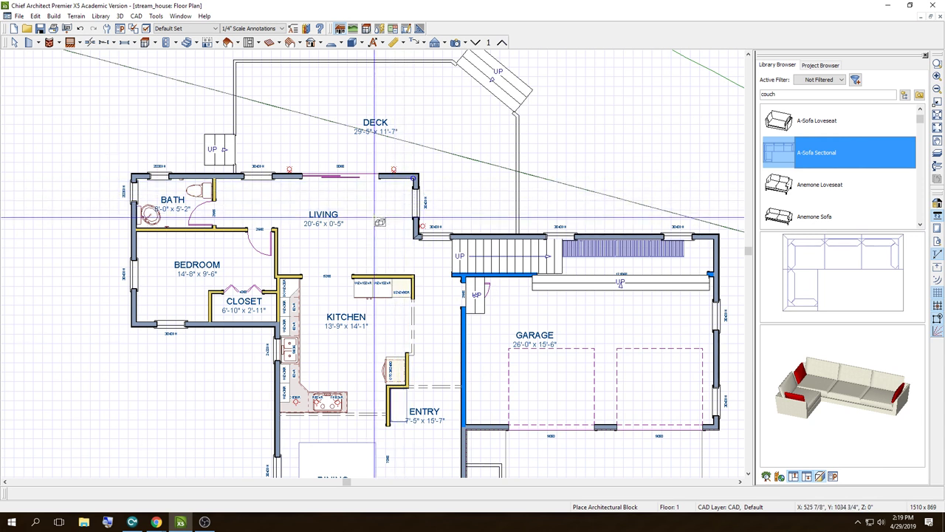
{"action": "left_click", "coordinate": [408, 183]}
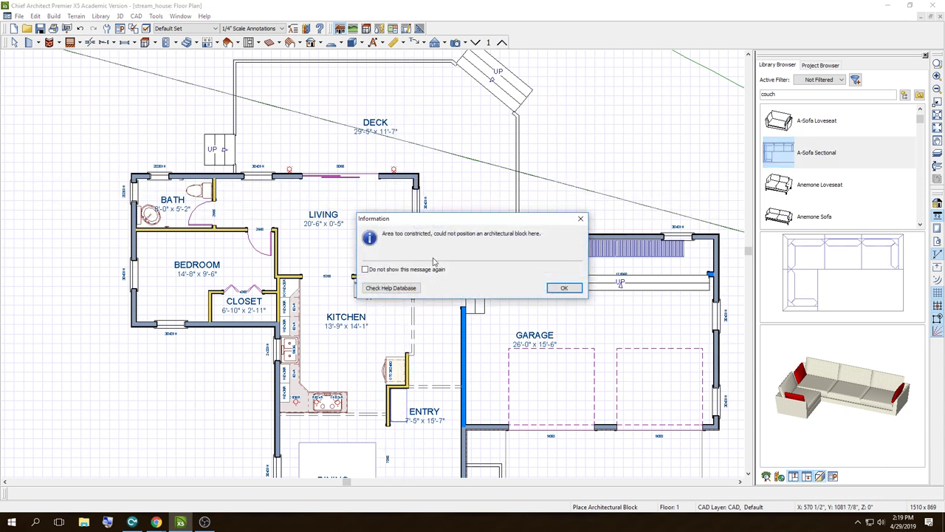
{"action": "left_click", "coordinate": [565, 291]}
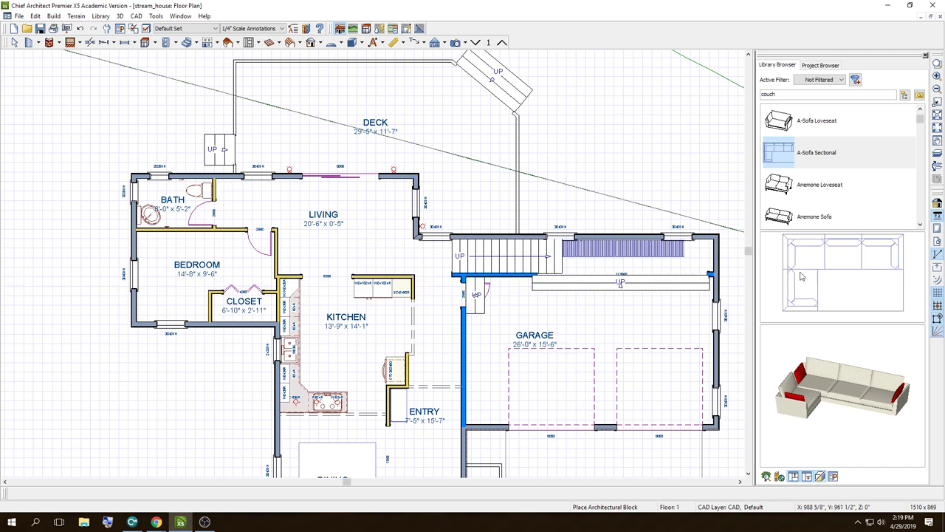
{"action": "left_click", "coordinate": [383, 220]}
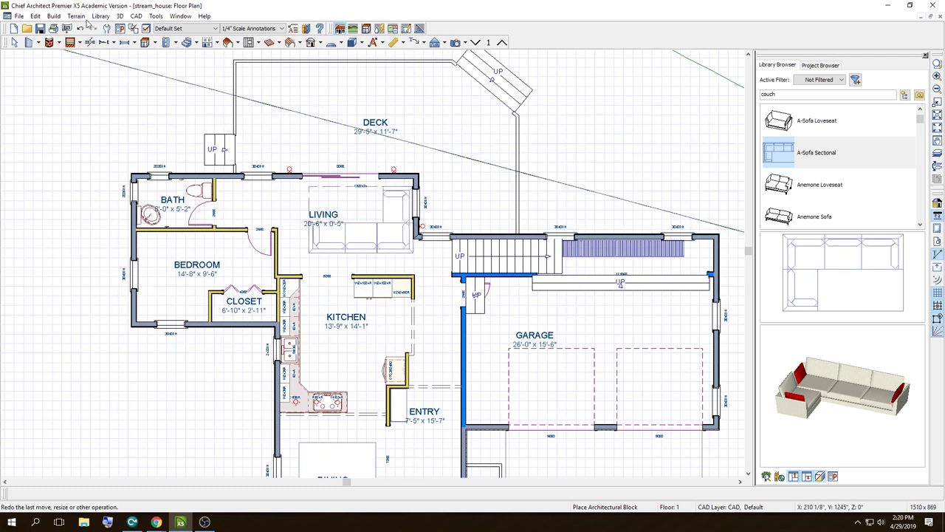
Step: Undo the A-Sofa Sectional placement and pick Haupt Corner Sofa further down the library list
{"action": "left_click", "coordinate": [35, 15]}
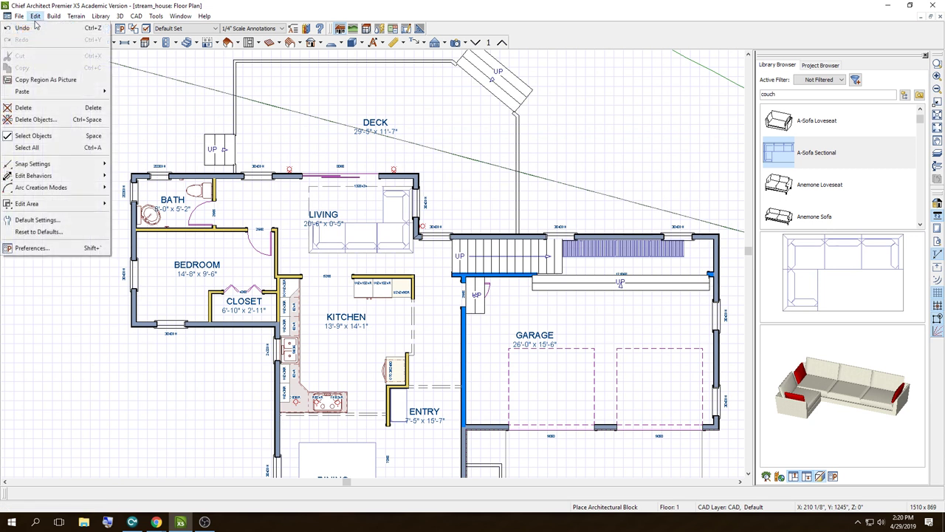
{"action": "left_click", "coordinate": [44, 29]}
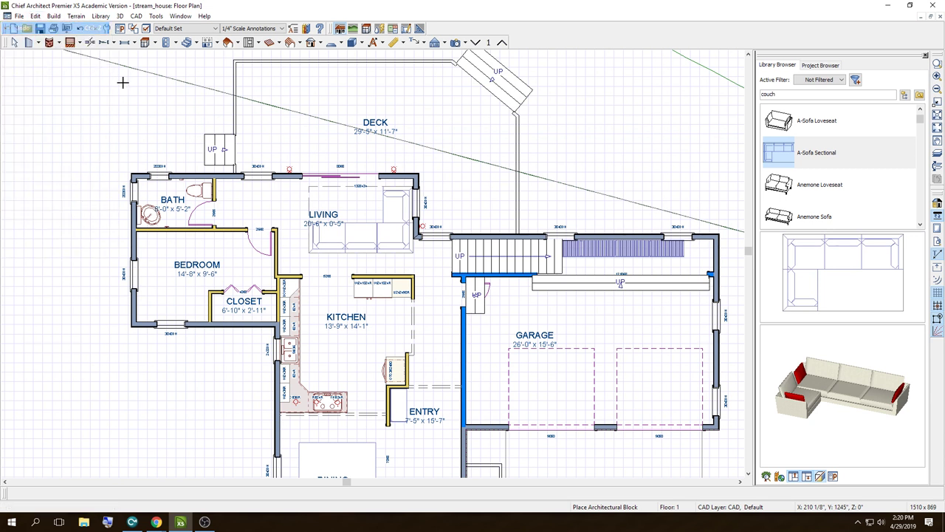
{"action": "left_click", "coordinate": [920, 226]}
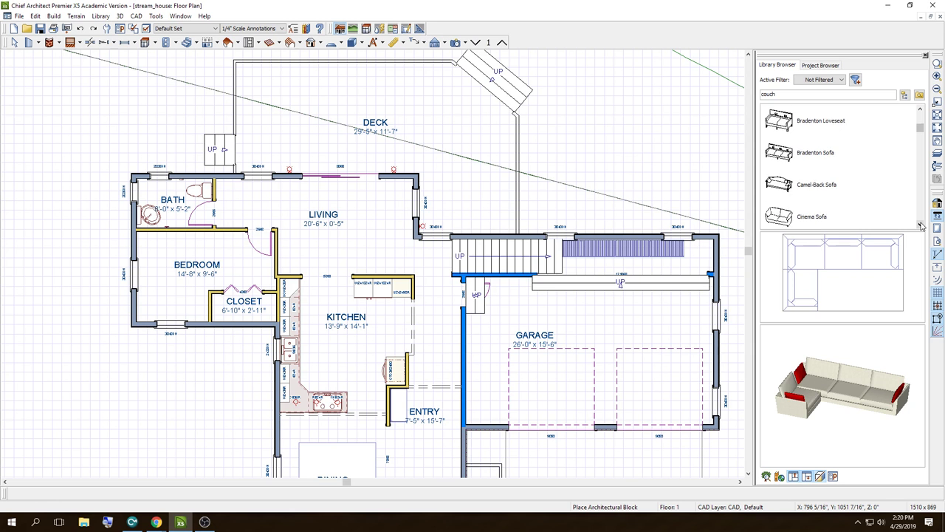
{"action": "left_click", "coordinate": [920, 226]}
{"action": "left_click", "coordinate": [920, 226]}
{"action": "left_click", "coordinate": [920, 226]}
{"action": "left_click", "coordinate": [919, 226]}
{"action": "left_click", "coordinate": [920, 226]}
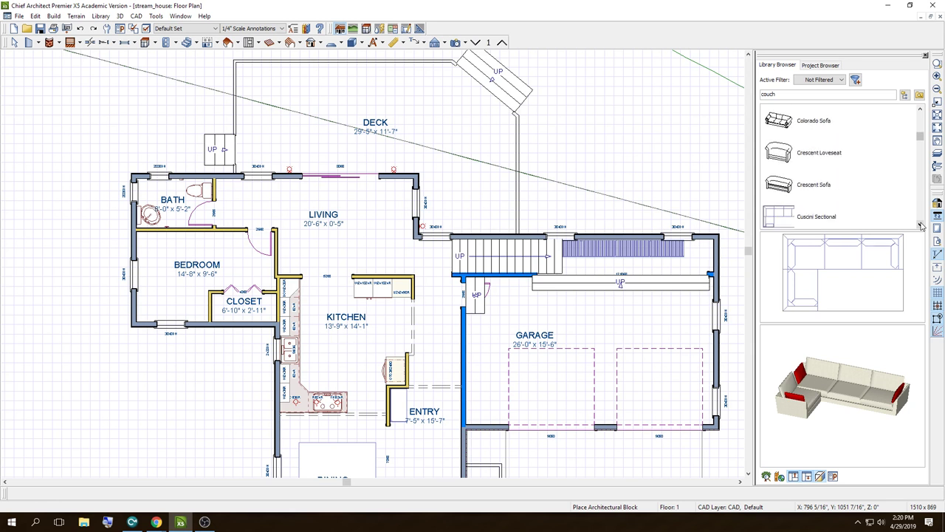
{"action": "left_click", "coordinate": [919, 225]}
{"action": "left_click", "coordinate": [919, 226]}
{"action": "left_click", "coordinate": [919, 226]}
{"action": "left_click", "coordinate": [919, 226]}
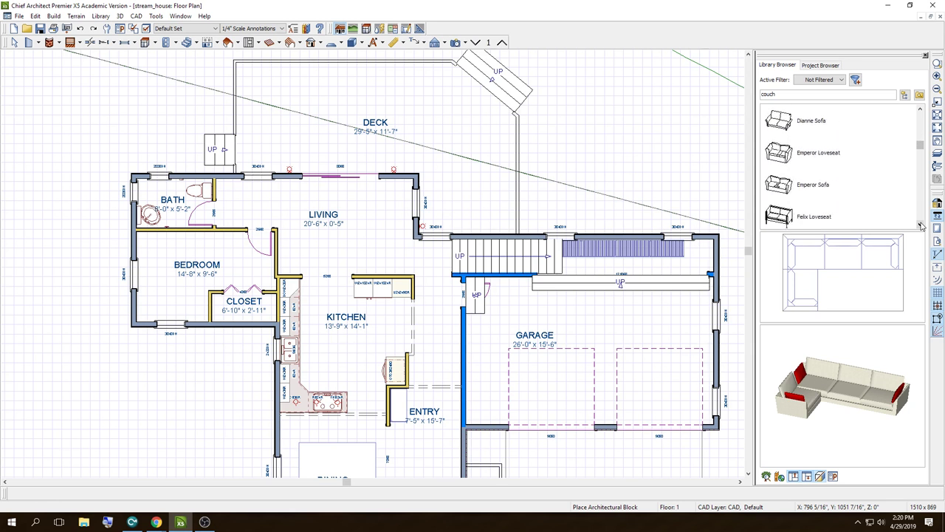
{"action": "left_click", "coordinate": [919, 226]}
{"action": "left_click", "coordinate": [919, 226]}
{"action": "left_click", "coordinate": [919, 225]}
{"action": "left_click", "coordinate": [919, 226]}
{"action": "left_click", "coordinate": [919, 226]}
{"action": "left_click", "coordinate": [919, 226]}
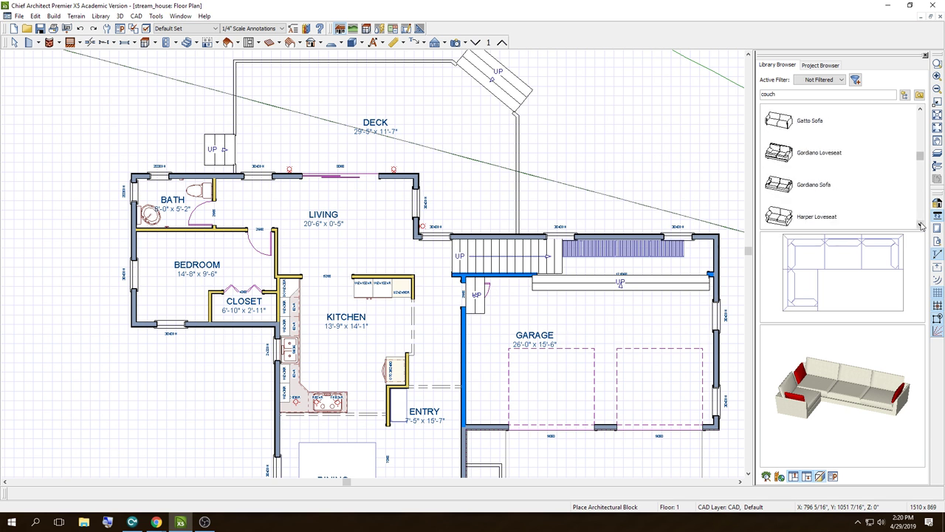
{"action": "left_click", "coordinate": [920, 226]}
{"action": "left_click", "coordinate": [919, 226]}
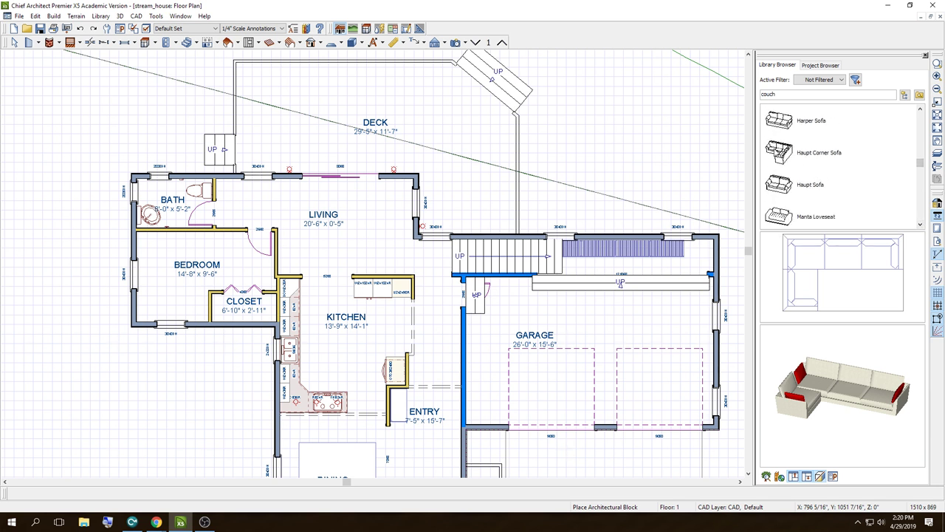
{"action": "left_click", "coordinate": [779, 157]}
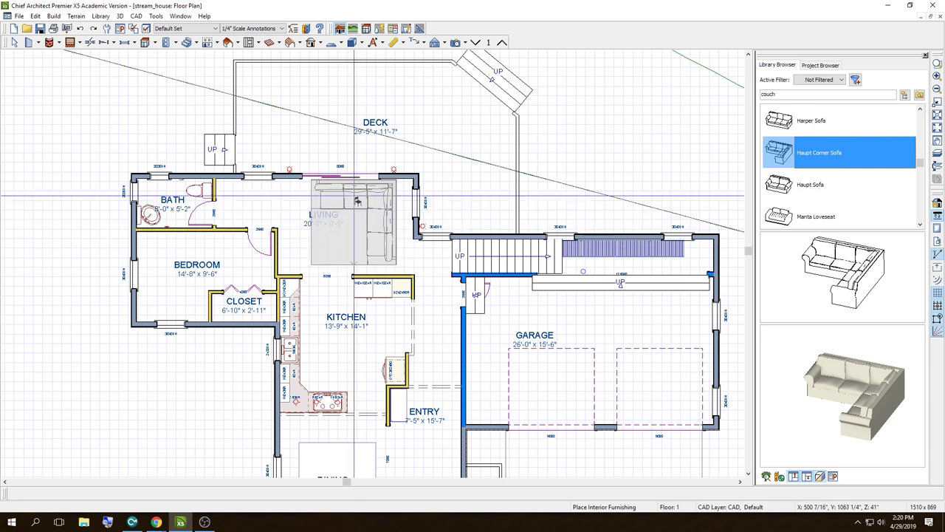
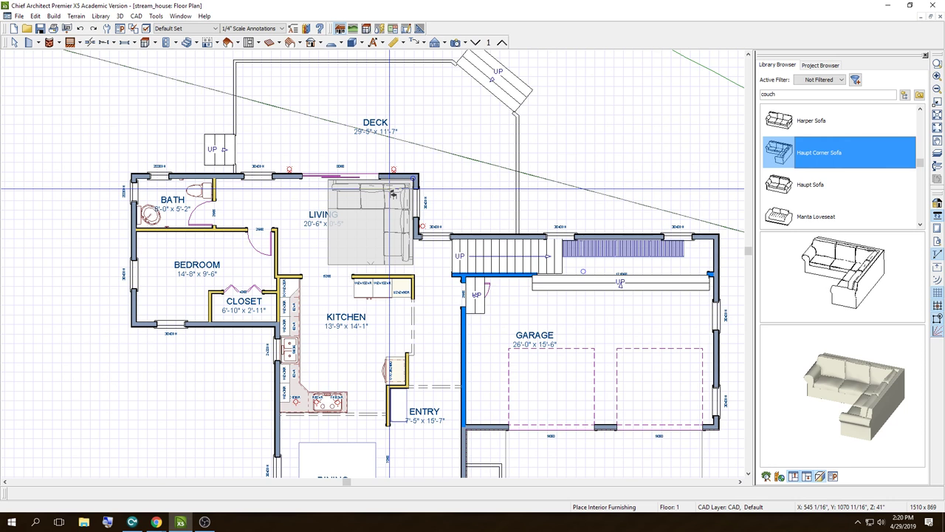
Step: Browse the 'couch' library results and pick the Cusconi Sectional for placement
{"action": "scroll", "coordinate": [818, 171], "scroll_direction": "down", "scroll_amount": 3}
{"action": "scroll", "coordinate": [819, 181], "scroll_direction": "down", "scroll_amount": 1}
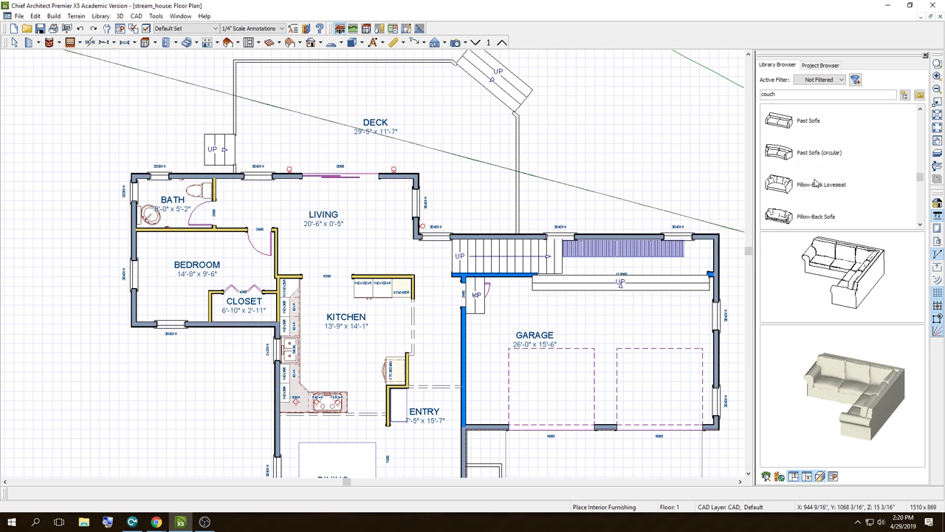
{"action": "scroll", "coordinate": [815, 181], "scroll_direction": "down", "scroll_amount": 2}
{"action": "scroll", "coordinate": [815, 182], "scroll_direction": "down", "scroll_amount": 2}
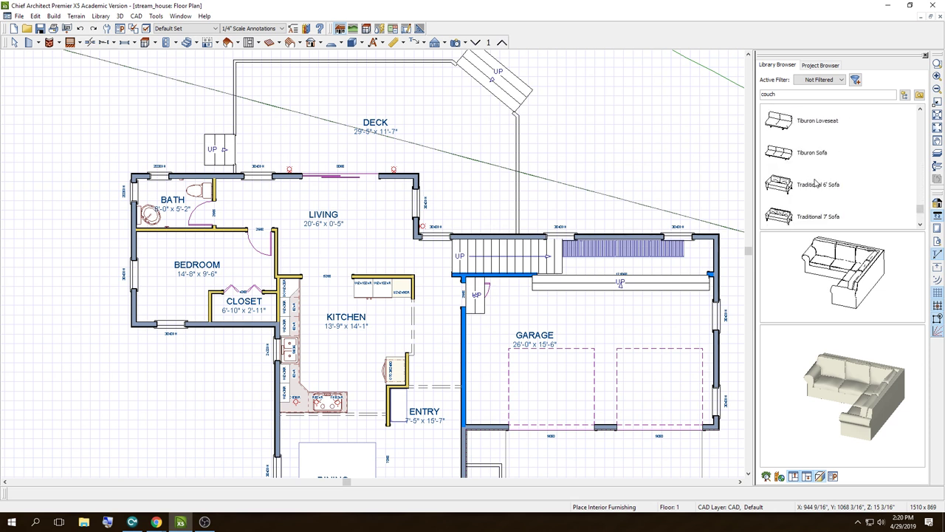
{"action": "scroll", "coordinate": [816, 185], "scroll_direction": "up", "scroll_amount": 3}
{"action": "scroll", "coordinate": [816, 185], "scroll_direction": "up", "scroll_amount": 2}
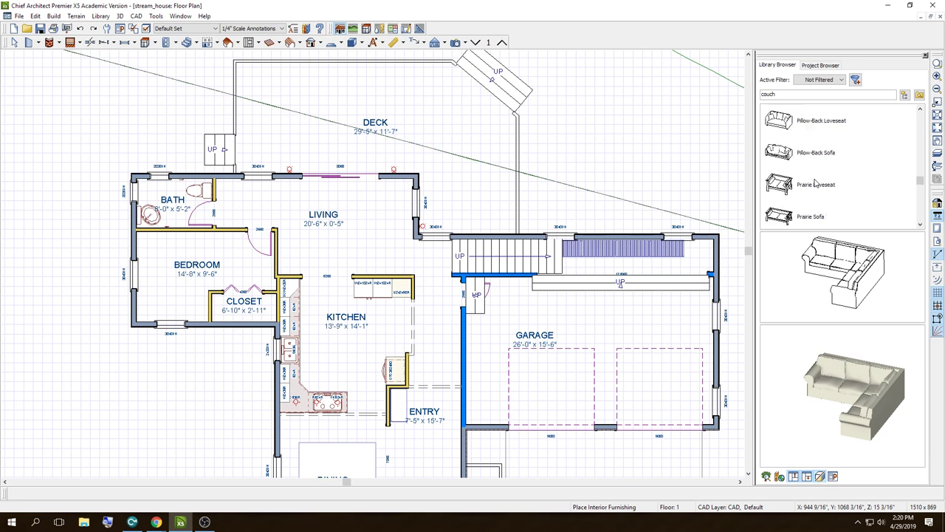
{"action": "scroll", "coordinate": [815, 185], "scroll_direction": "up", "scroll_amount": 1}
{"action": "scroll", "coordinate": [815, 184], "scroll_direction": "up", "scroll_amount": 2}
{"action": "scroll", "coordinate": [815, 184], "scroll_direction": "up", "scroll_amount": 1}
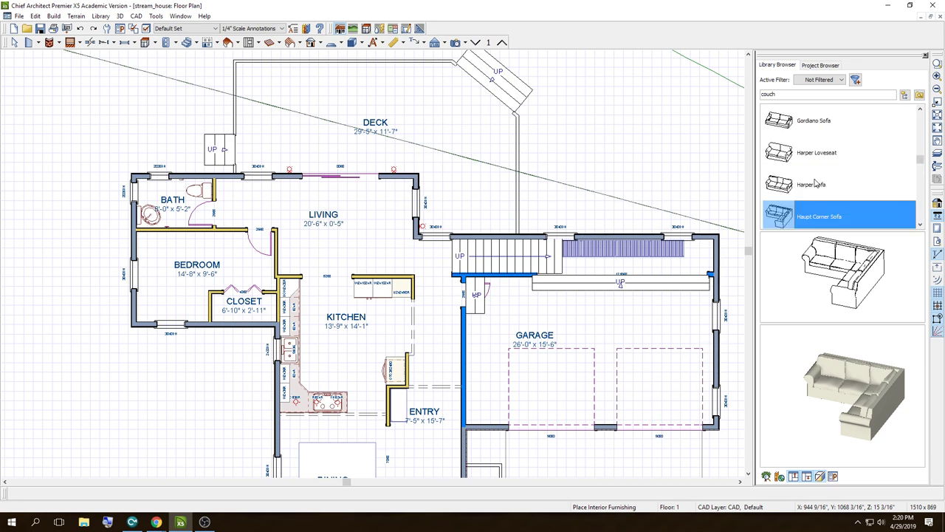
{"action": "scroll", "coordinate": [816, 184], "scroll_direction": "up", "scroll_amount": 1}
{"action": "scroll", "coordinate": [816, 183], "scroll_direction": "up", "scroll_amount": 2}
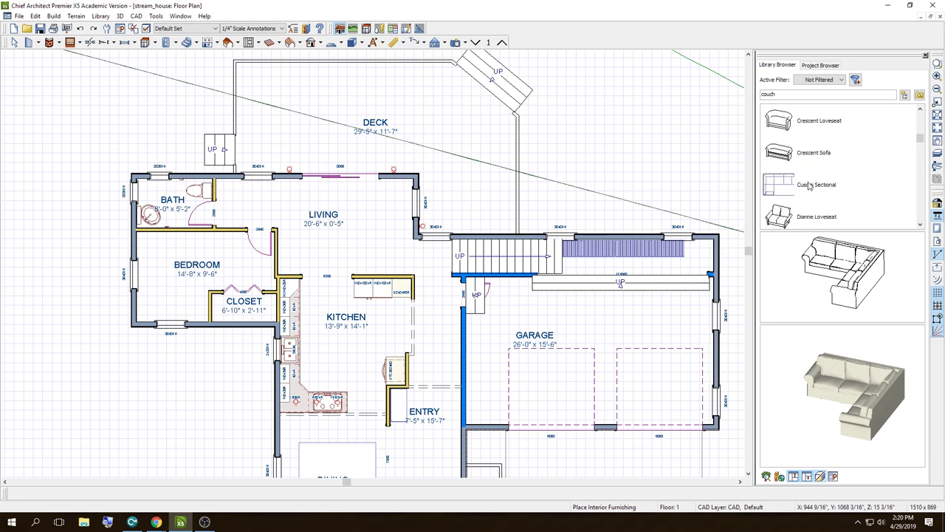
{"action": "left_click", "coordinate": [809, 185]}
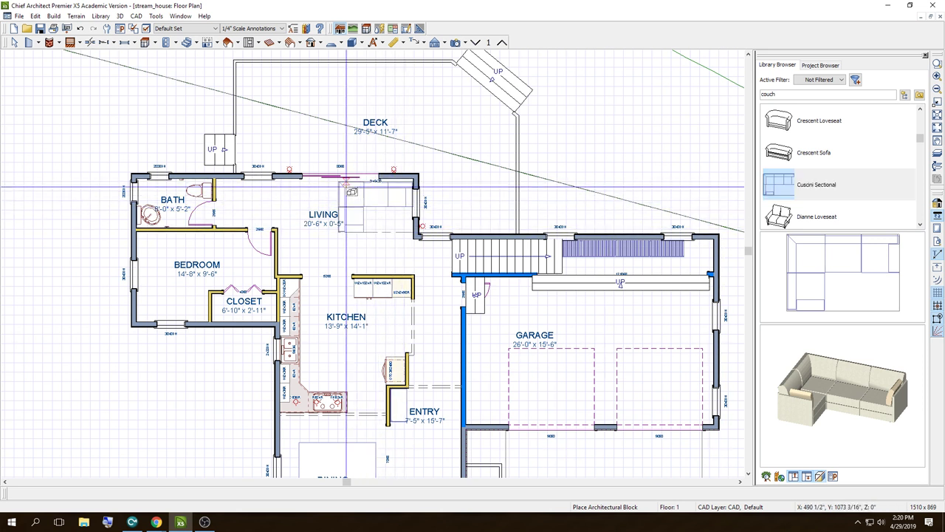
Step: Drop the Cusconi Sectional in the living room, rotate it -90°, and push it against the right wall
{"action": "left_click", "coordinate": [346, 187]}
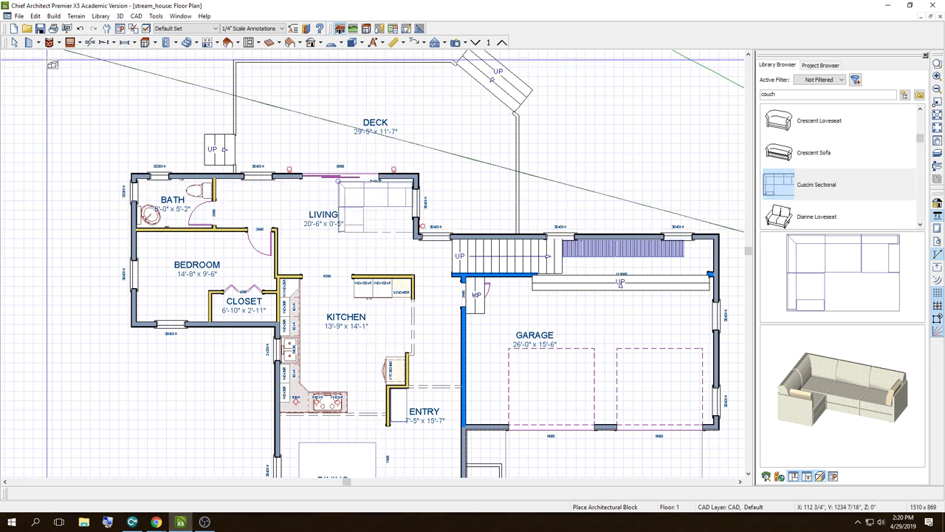
{"action": "left_click", "coordinate": [14, 42]}
{"action": "left_click", "coordinate": [353, 196]}
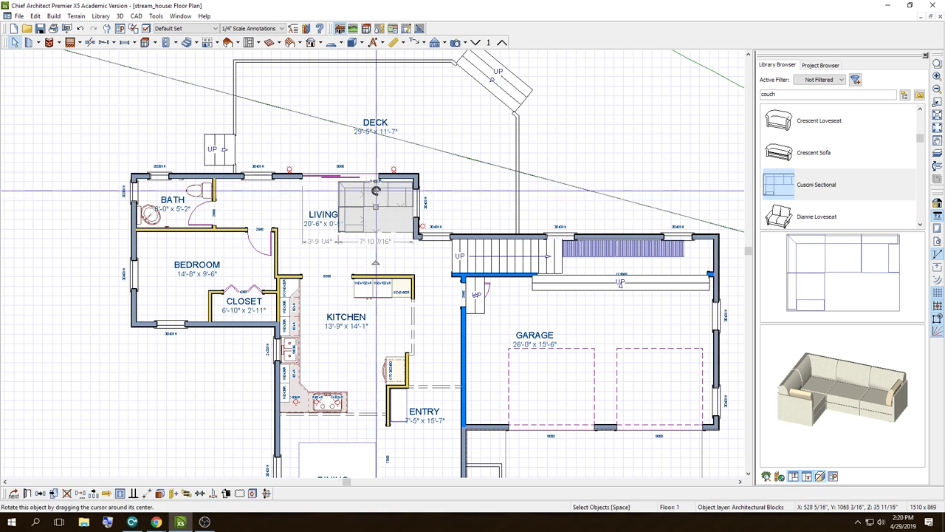
{"action": "left_click_drag", "start_coordinate": [376, 189], "coordinate": [424, 195]}
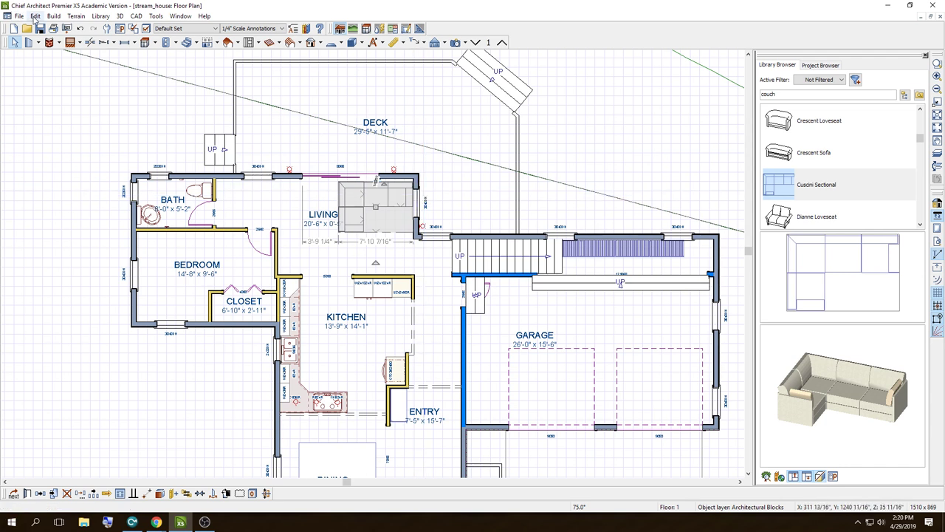
{"action": "left_click", "coordinate": [34, 16]}
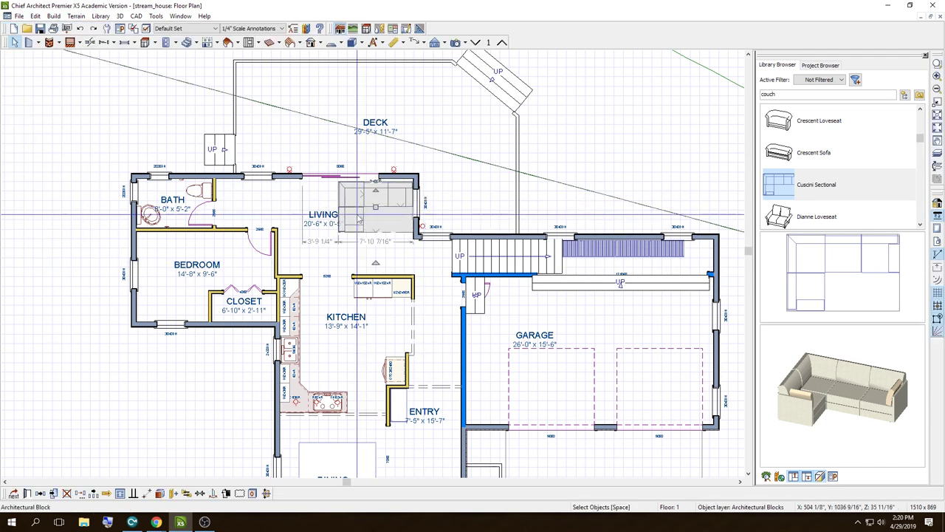
{"action": "mouse_move", "coordinate": [376, 263]}
{"action": "left_mouse_down"}
{"action": "mouse_move", "coordinate": [312, 206]}
{"action": "mouse_move", "coordinate": [389, 268]}
{"action": "mouse_move", "coordinate": [342, 211]}
{"action": "left_mouse_up"}
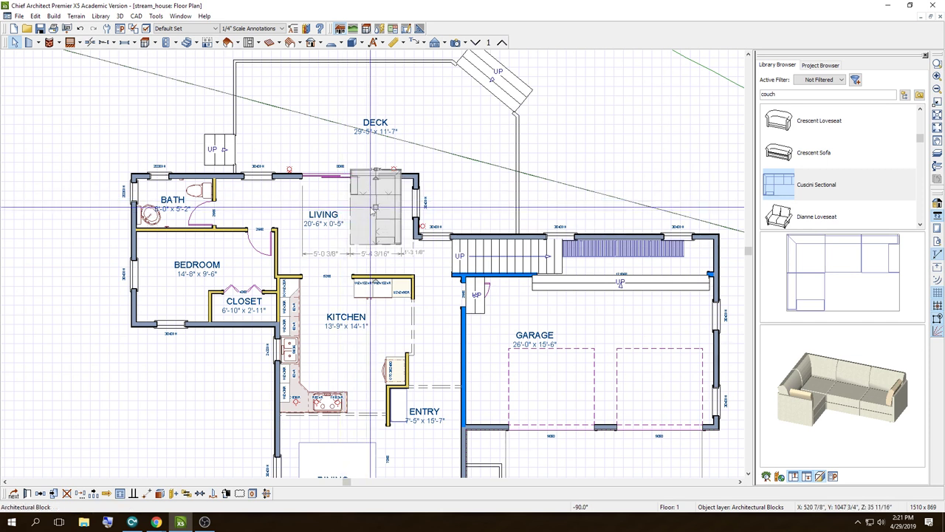
{"action": "mouse_move", "coordinate": [376, 208]}
{"action": "left_mouse_down"}
{"action": "mouse_move", "coordinate": [377, 221]}
{"action": "mouse_move", "coordinate": [390, 221]}
{"action": "left_mouse_up"}
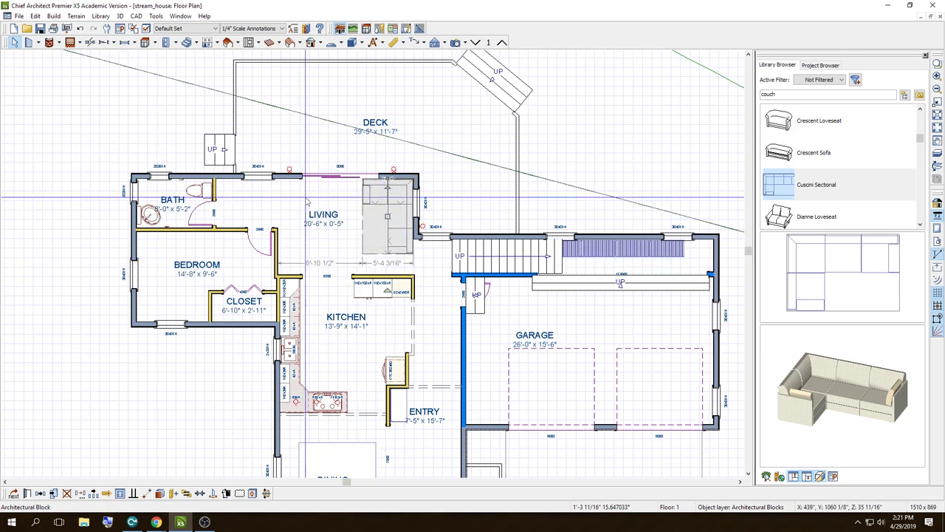
{"action": "left_click", "coordinate": [456, 42]}
{"action": "left_click", "coordinate": [311, 258]}
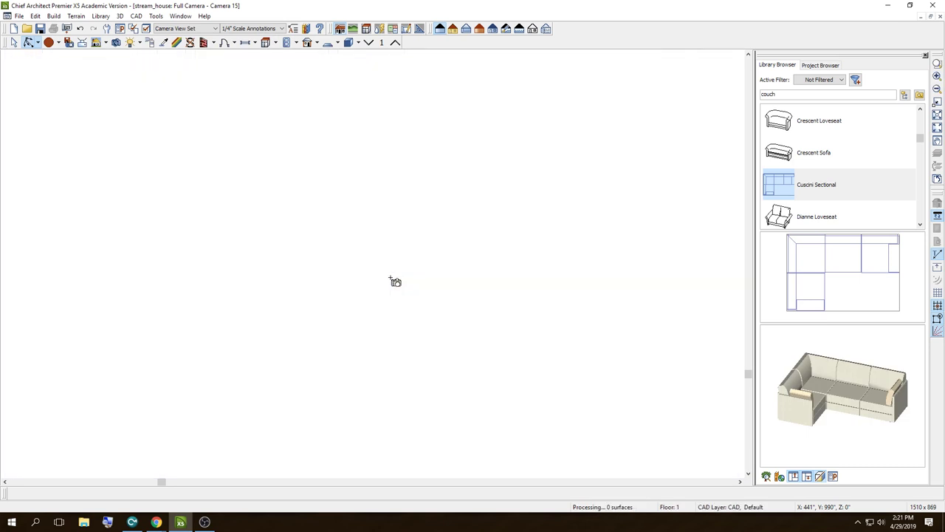
{"action": "scroll", "coordinate": [387, 277], "scroll_direction": "up", "scroll_amount": 2}
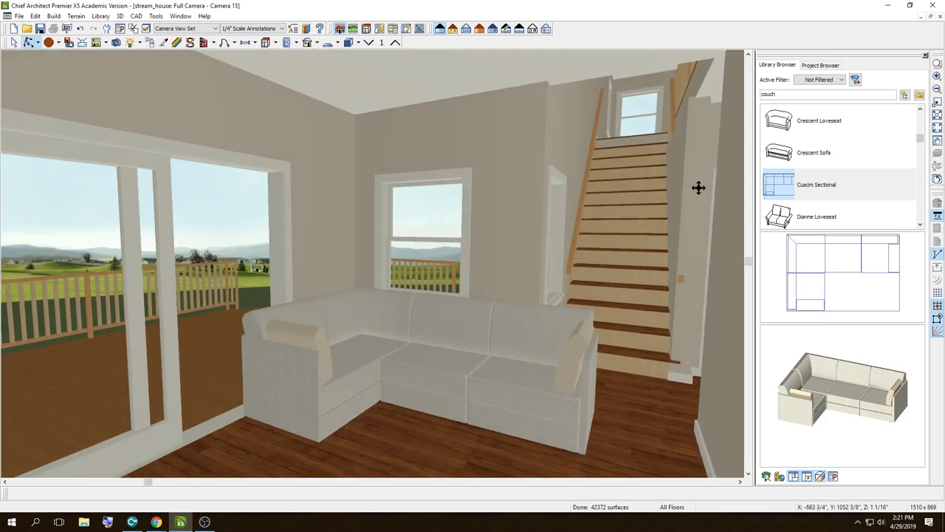
{"action": "left_click", "coordinate": [940, 16]}
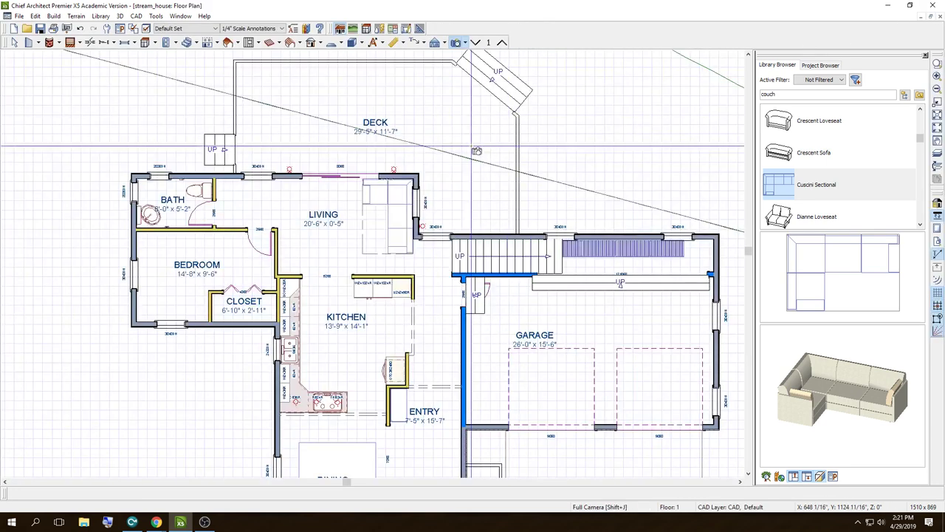
Step: On the second floor with the reference display on, drag the master bedroom's top wall upward
{"action": "left_click", "coordinate": [503, 43]}
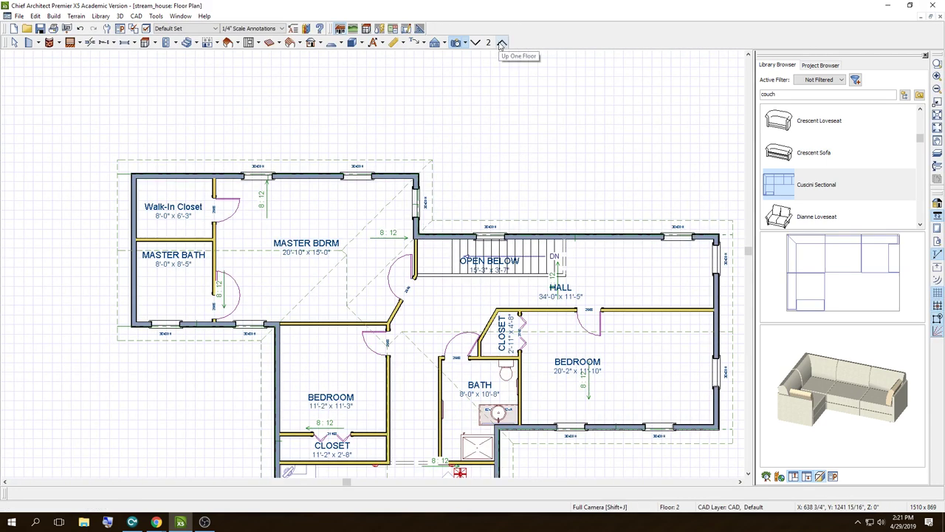
{"action": "left_click", "coordinate": [939, 154]}
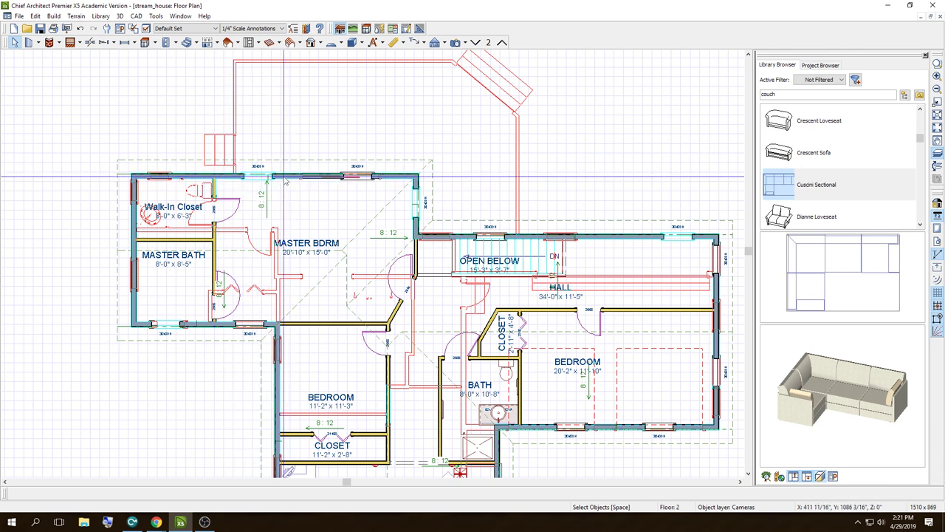
{"action": "left_click", "coordinate": [284, 176]}
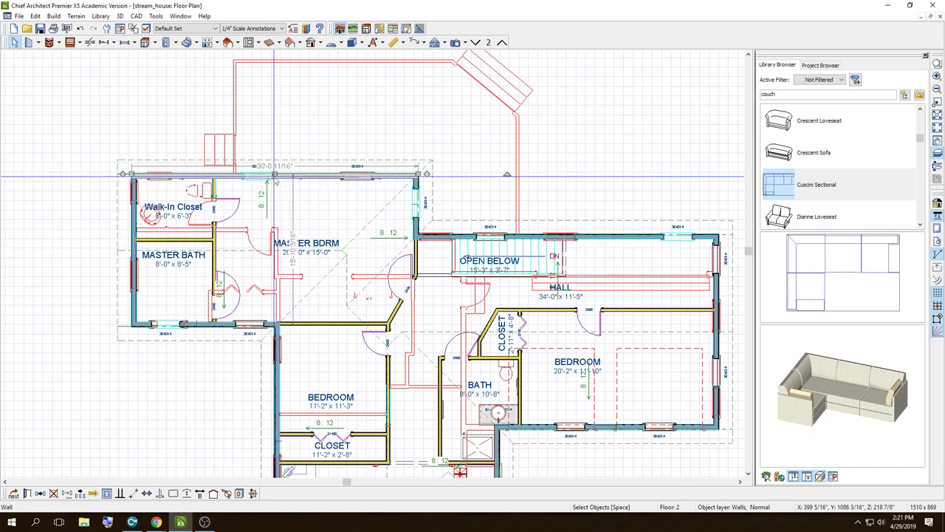
{"action": "left_click_drag", "start_coordinate": [274, 174], "coordinate": [281, 144]}
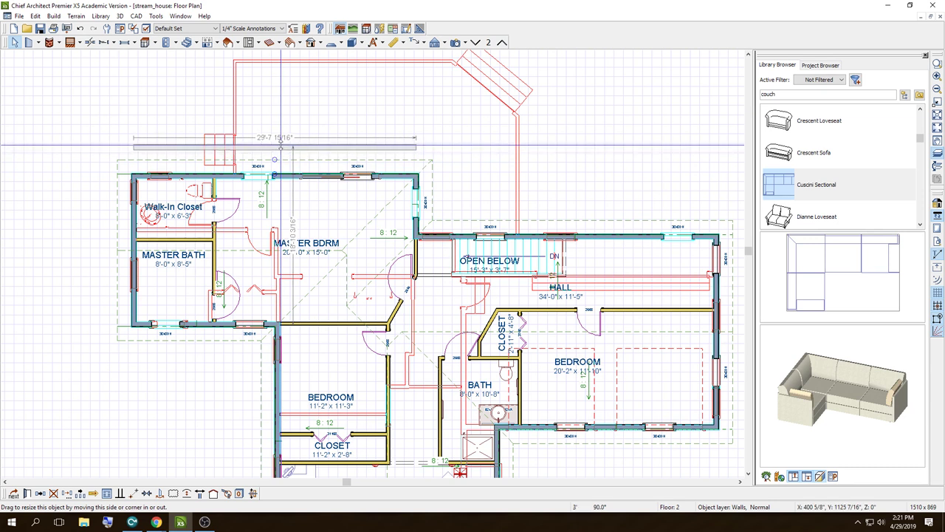
{"action": "left_click_drag", "start_coordinate": [281, 145], "coordinate": [284, 146]}
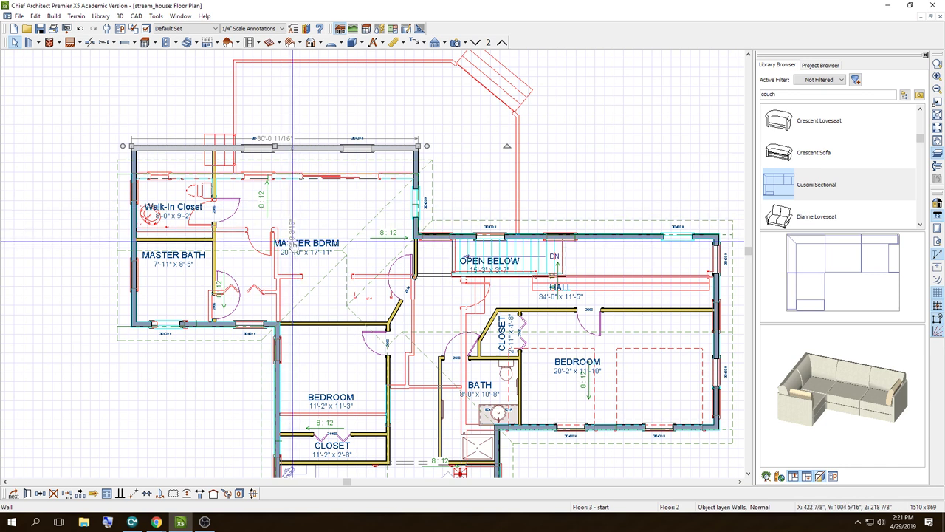
Step: Set the wall's dimension to 19' so the master bedroom measures 20'-9" x 18'-2"
{"action": "left_click", "coordinate": [292, 242]}
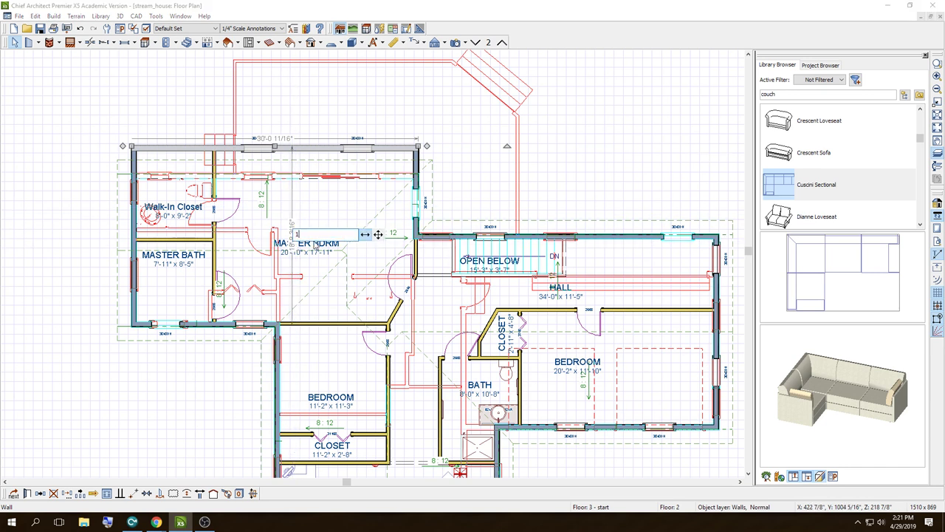
{"action": "type", "text": "19"}
{"action": "key", "text": "Return"}
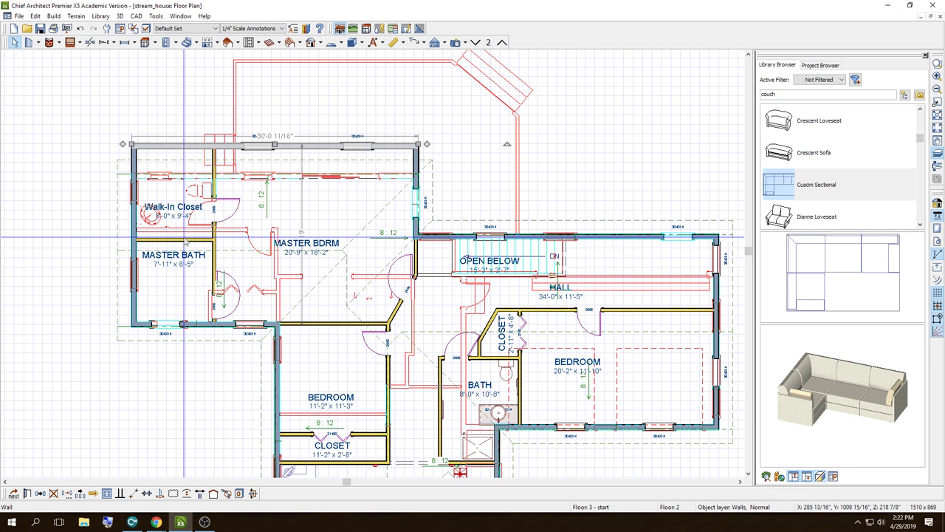
Step: On the first floor, trial-move the living room's top wall up, then undo it
{"action": "left_click", "coordinate": [475, 42]}
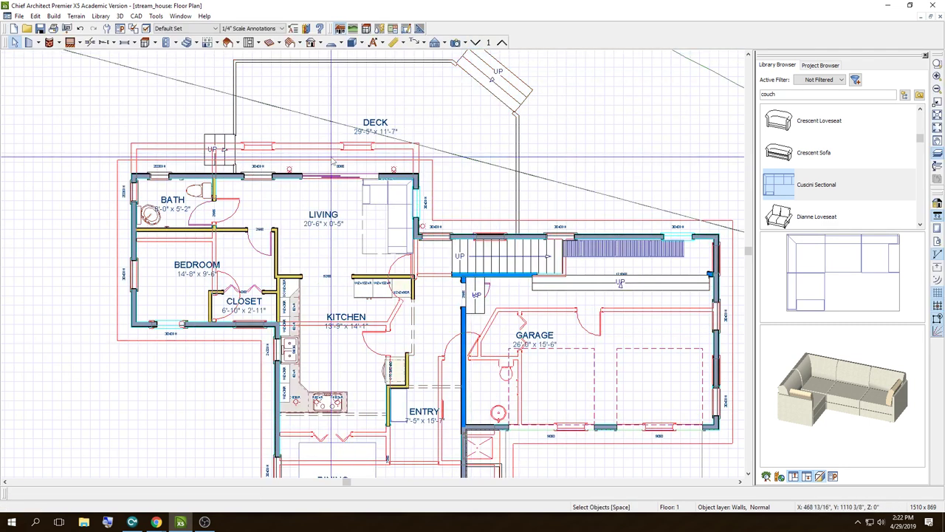
{"action": "left_click", "coordinate": [244, 176]}
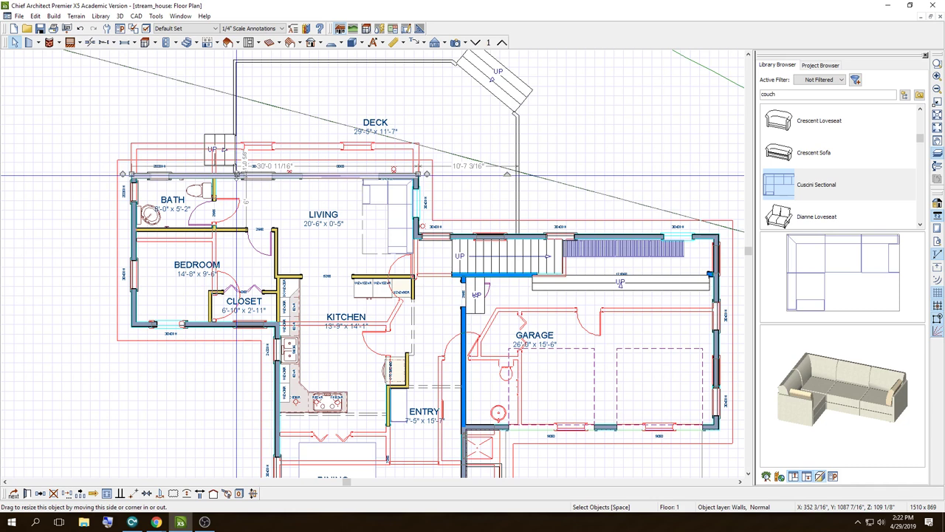
{"action": "left_click_drag", "start_coordinate": [237, 176], "coordinate": [244, 144]}
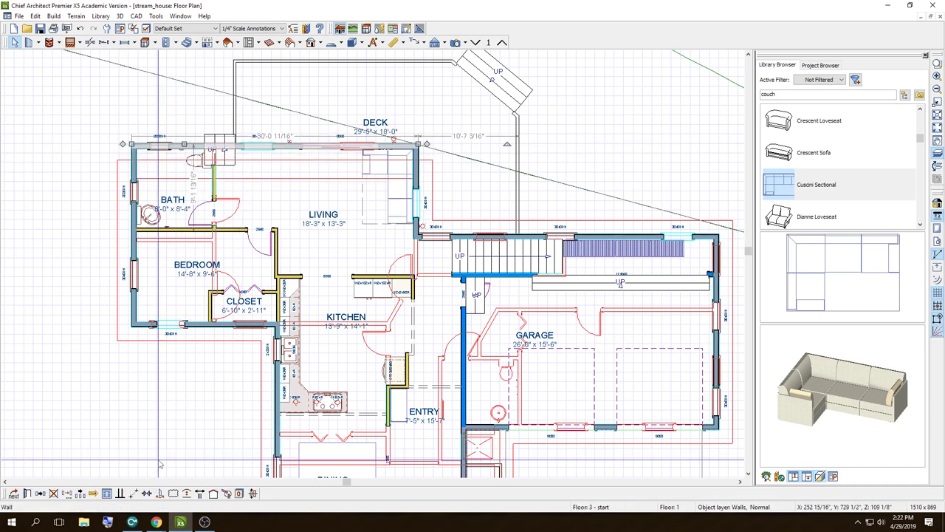
{"action": "key", "text": "Escape"}
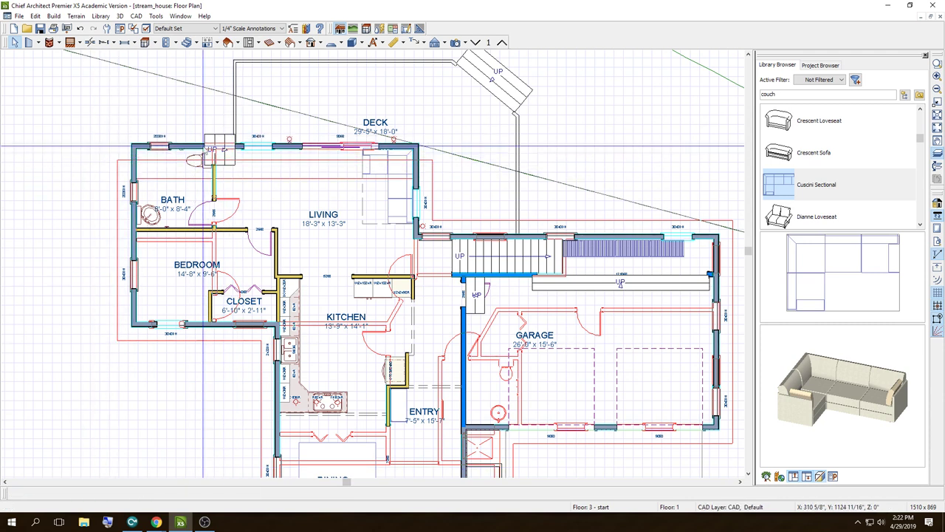
{"action": "scroll", "coordinate": [204, 144], "scroll_direction": "up", "scroll_amount": 1}
{"action": "scroll", "coordinate": [214, 155], "scroll_direction": "up", "scroll_amount": 1}
{"action": "scroll", "coordinate": [225, 166], "scroll_direction": "up", "scroll_amount": 1}
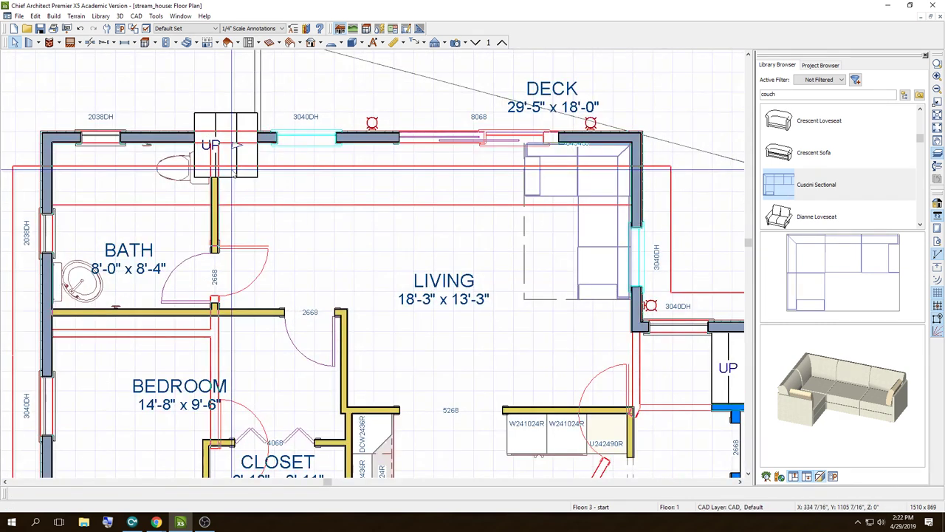
{"action": "scroll", "coordinate": [231, 171], "scroll_direction": "down", "scroll_amount": 1}
{"action": "scroll", "coordinate": [231, 171], "scroll_direction": "down", "scroll_amount": 1}
{"action": "left_click", "coordinate": [36, 16]}
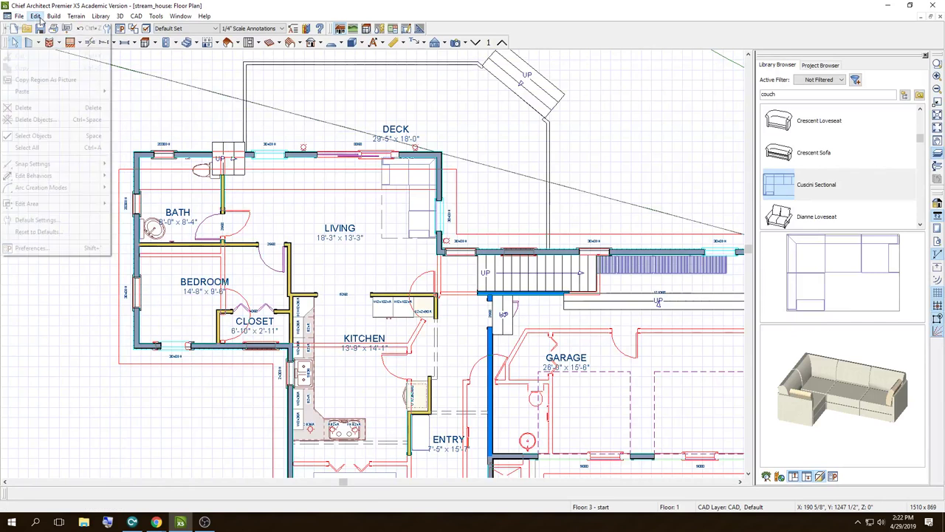
{"action": "left_click", "coordinate": [34, 28]}
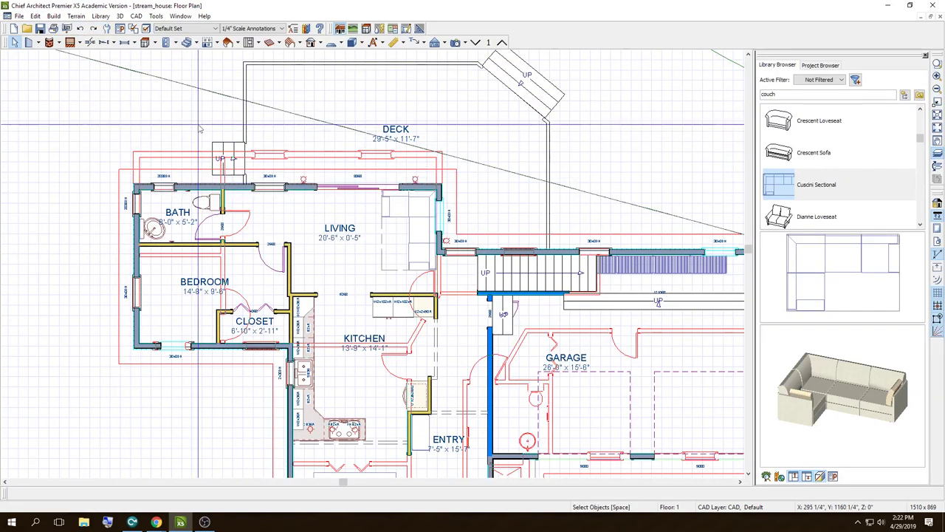
Step: Move the small stair up beside the deck and push the top exterior wall up toward it
{"action": "left_click", "coordinate": [230, 142]}
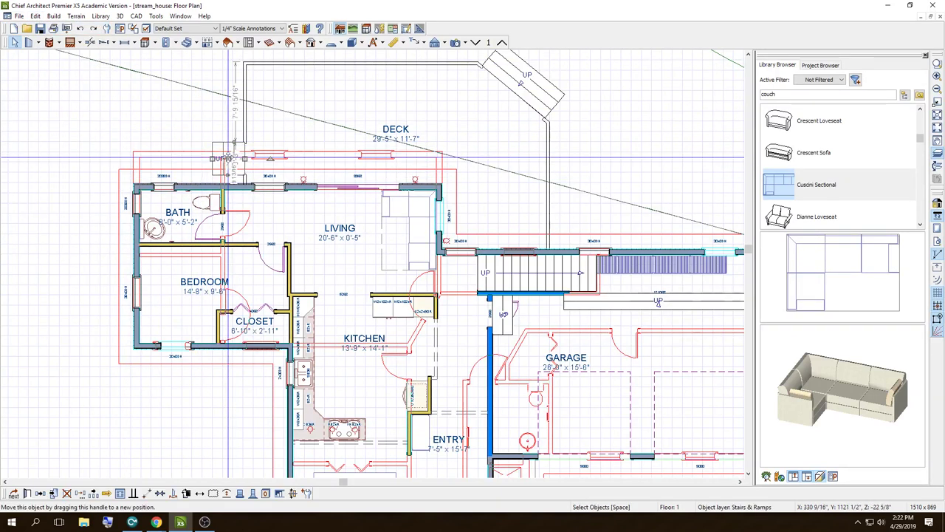
{"action": "left_click_drag", "start_coordinate": [232, 140], "coordinate": [231, 120]}
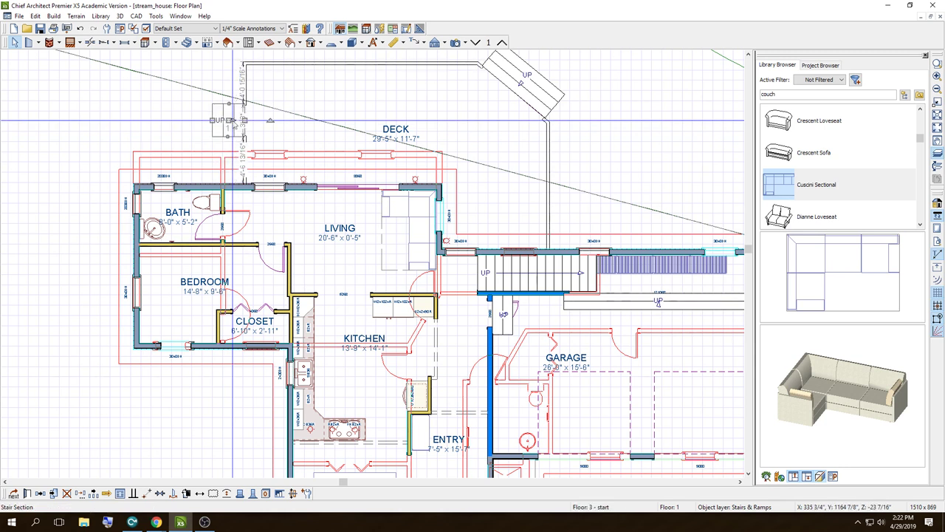
{"action": "left_click", "coordinate": [198, 186]}
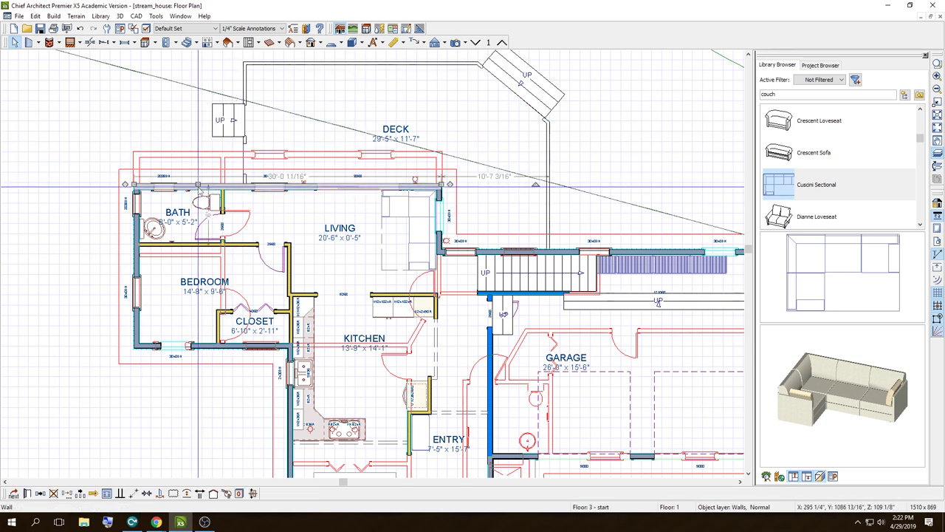
{"action": "left_click_drag", "start_coordinate": [198, 187], "coordinate": [205, 155]}
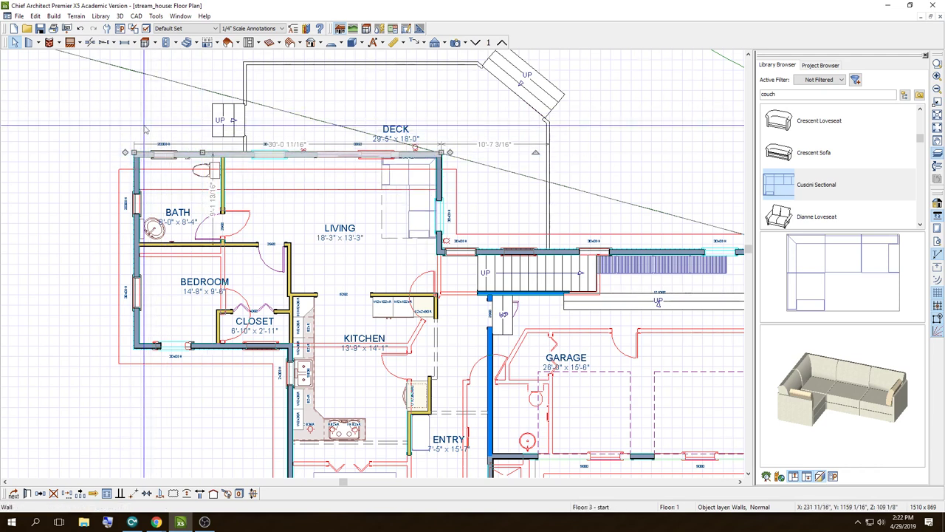
{"action": "key", "text": "Escape"}
{"action": "scroll", "coordinate": [133, 122], "scroll_direction": "down", "scroll_amount": 1}
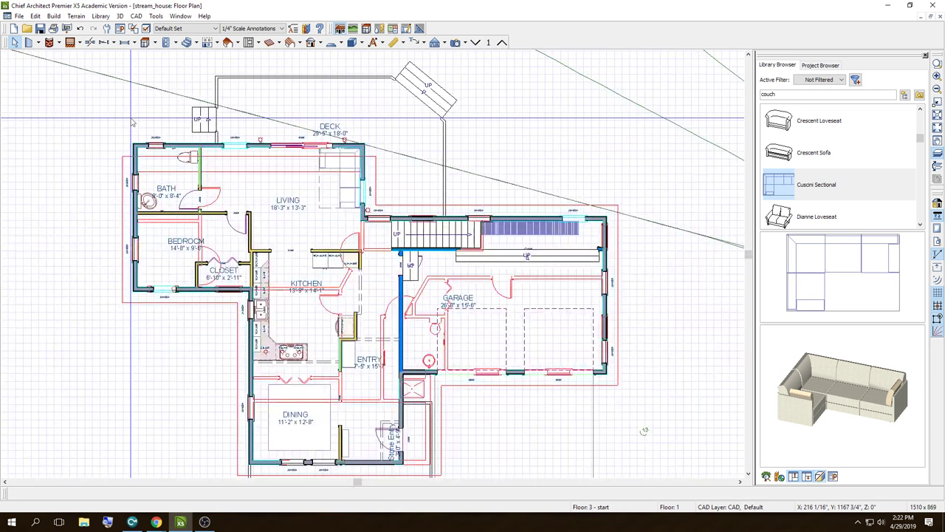
Step: Hide the superimposed reference floor plan and slide the bath doorway up along its wall
{"action": "scroll", "coordinate": [151, 148], "scroll_direction": "down", "scroll_amount": 1}
{"action": "scroll", "coordinate": [157, 195], "scroll_direction": "up", "scroll_amount": 2}
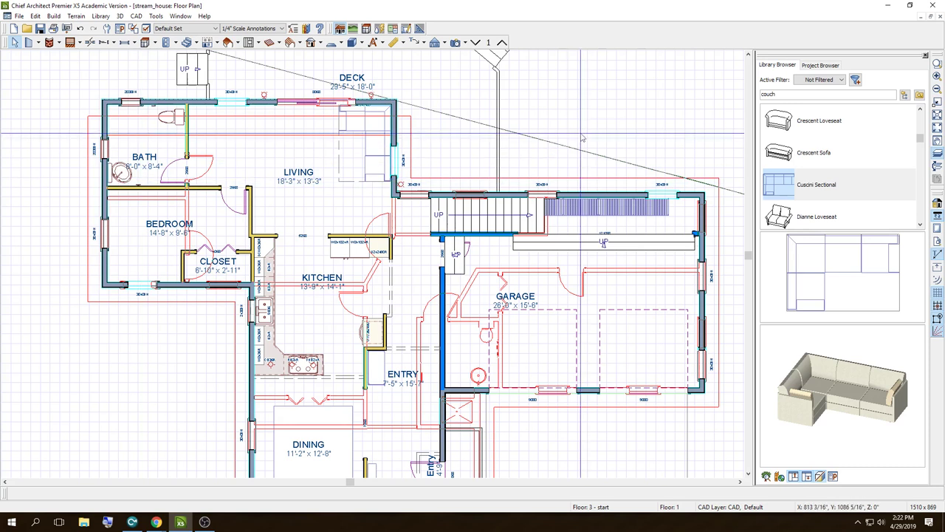
{"action": "left_click", "coordinate": [942, 153]}
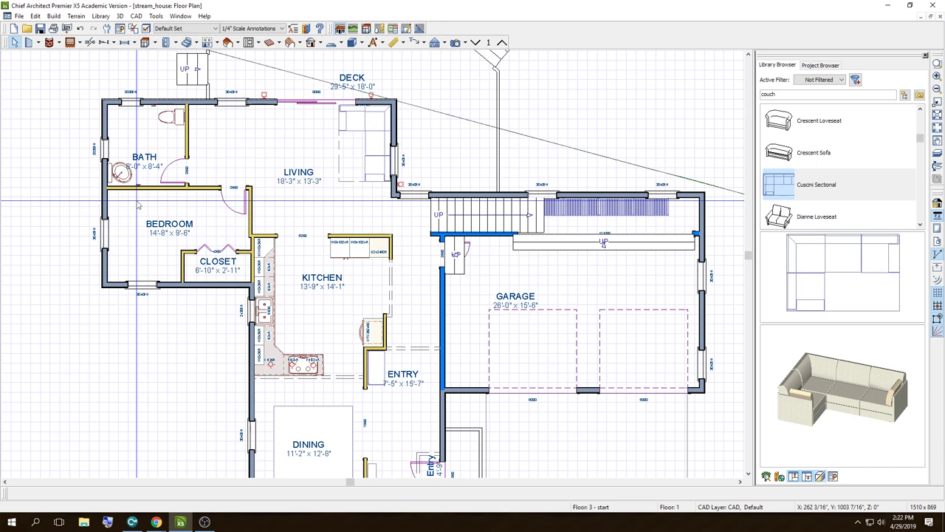
{"action": "scroll", "coordinate": [118, 184], "scroll_direction": "up", "scroll_amount": 1}
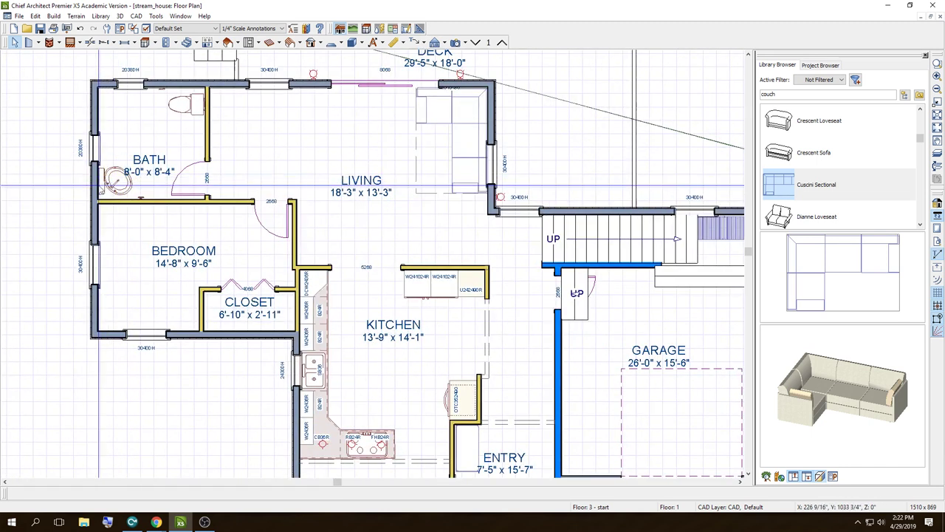
{"action": "scroll", "coordinate": [101, 183], "scroll_direction": "up", "scroll_amount": 1}
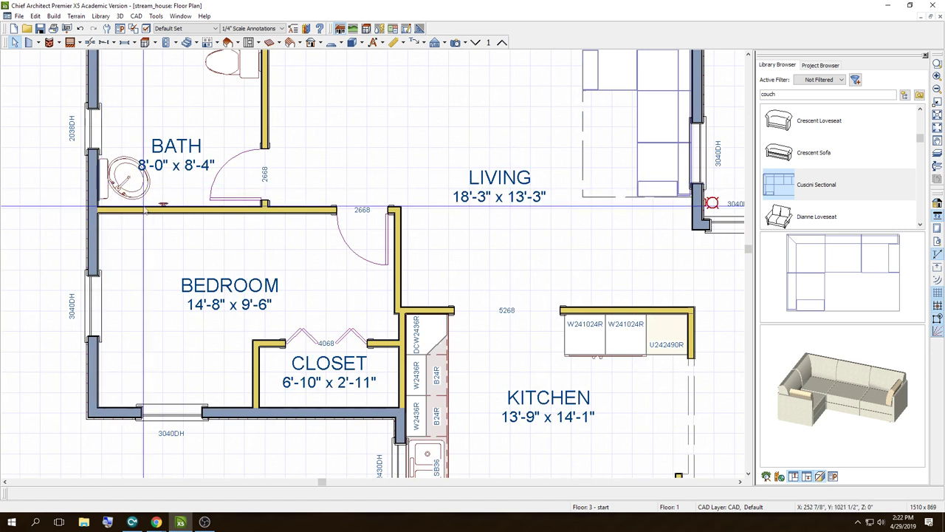
{"action": "left_click", "coordinate": [147, 211]}
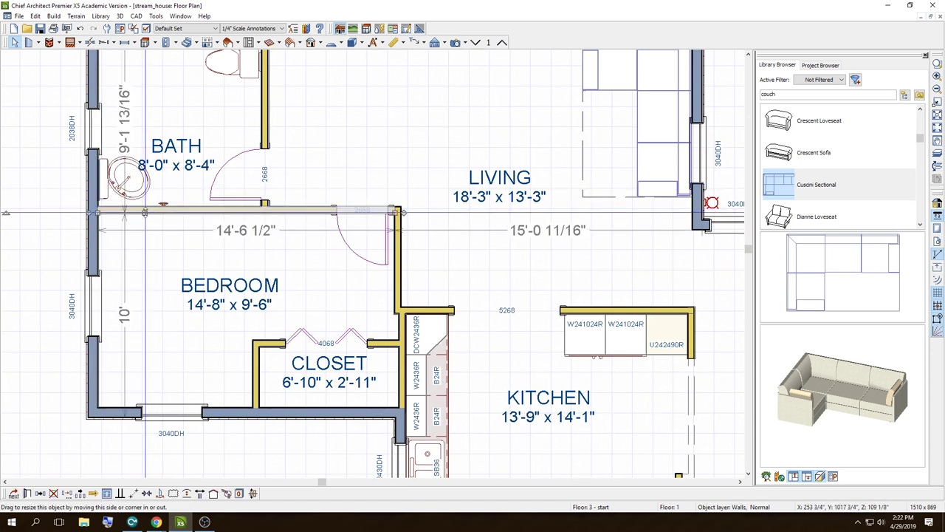
{"action": "left_click", "coordinate": [267, 175]}
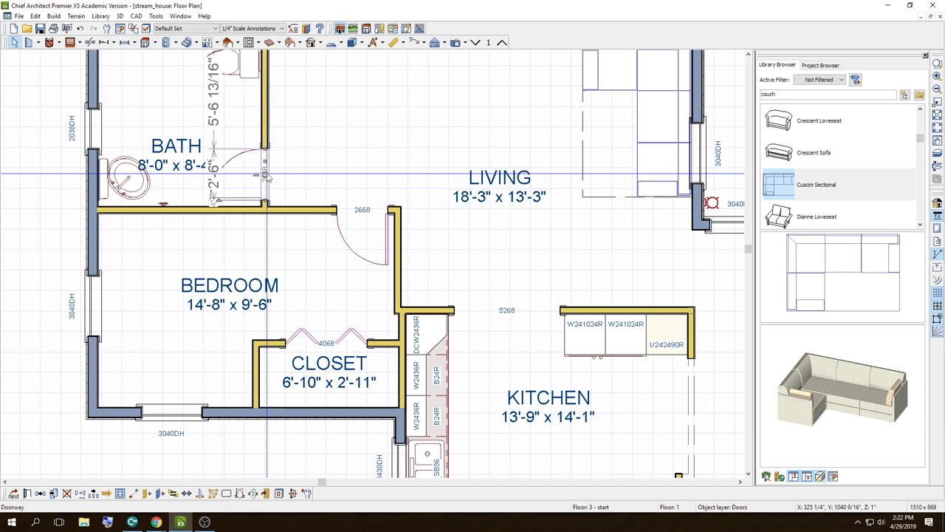
{"action": "left_click_drag", "start_coordinate": [264, 174], "coordinate": [265, 141]}
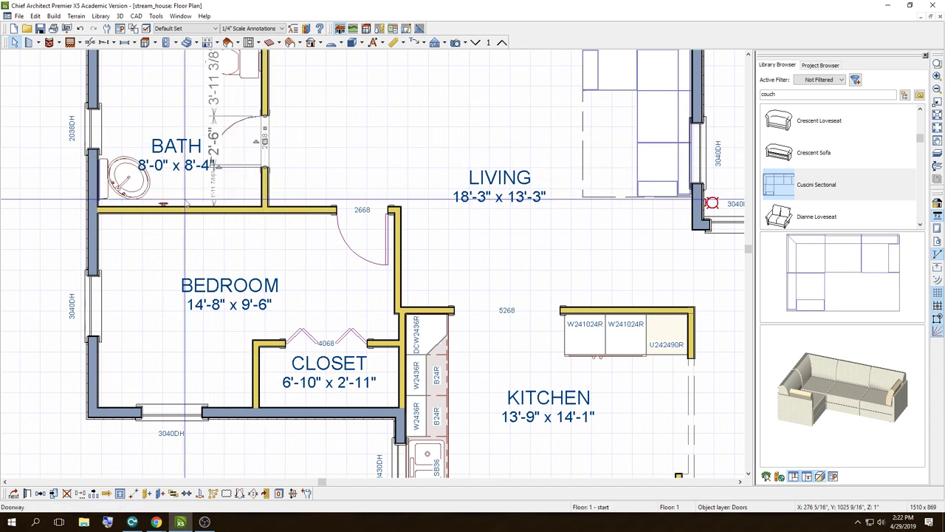
Step: Shift the bath/bedroom wall, slide the bath window up, and move the sink along the left wall
{"action": "left_click", "coordinate": [187, 212]}
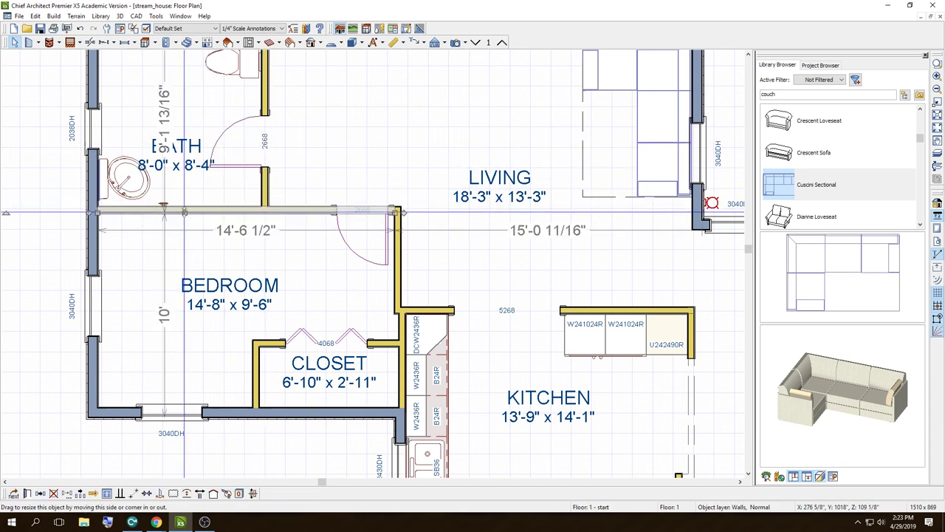
{"action": "mouse_move", "coordinate": [187, 211]}
{"action": "left_mouse_down"}
{"action": "mouse_move", "coordinate": [194, 193]}
{"action": "mouse_move", "coordinate": [164, 210]}
{"action": "left_mouse_up"}
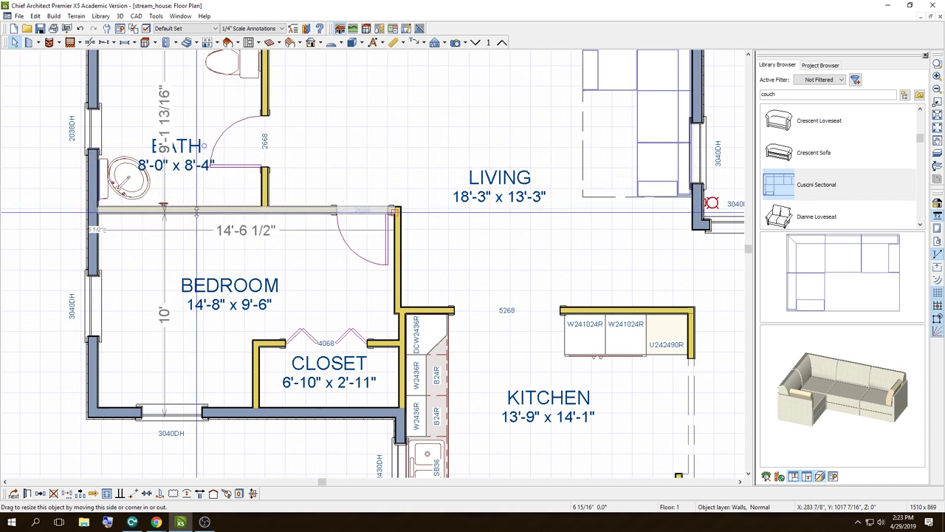
{"action": "left_click", "coordinate": [161, 204]}
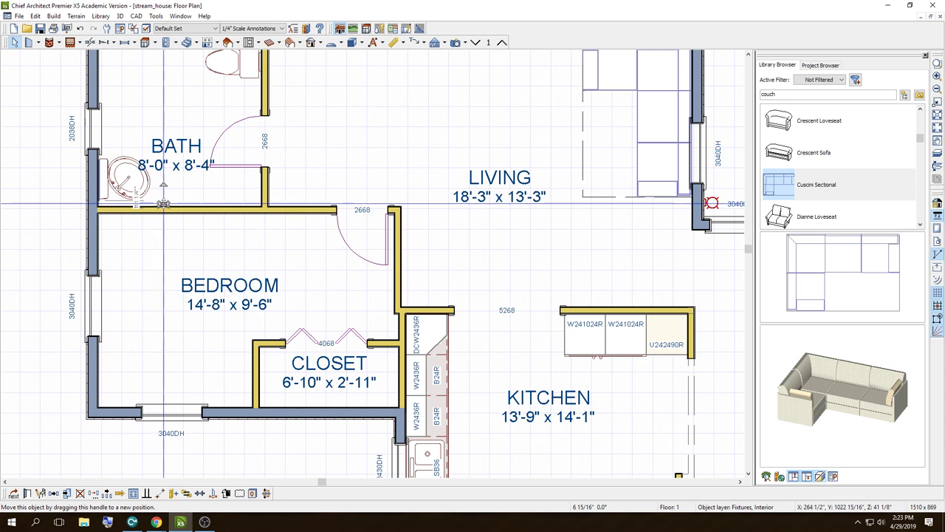
{"action": "mouse_move", "coordinate": [163, 204]}
{"action": "left_mouse_down"}
{"action": "mouse_move", "coordinate": [134, 178]}
{"action": "mouse_move", "coordinate": [105, 175]}
{"action": "left_mouse_up"}
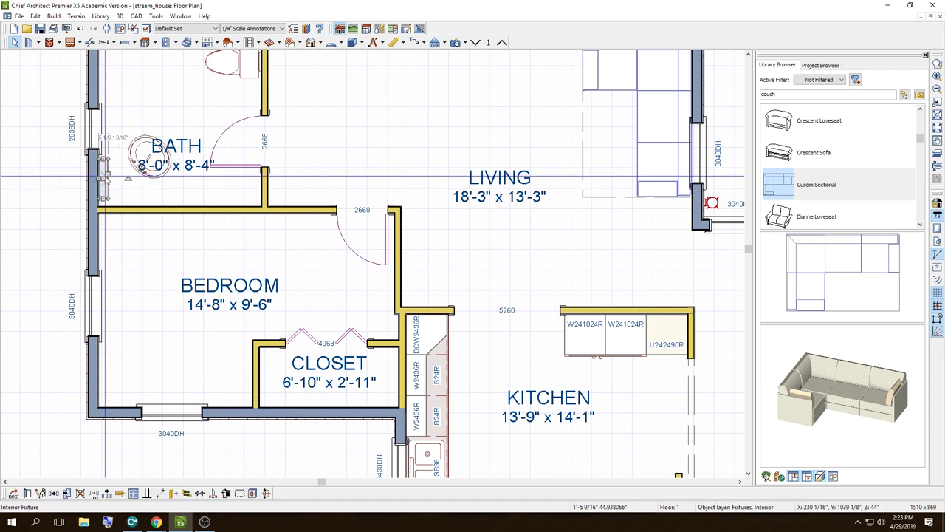
{"action": "left_click_drag", "start_coordinate": [94, 144], "coordinate": [95, 97]}
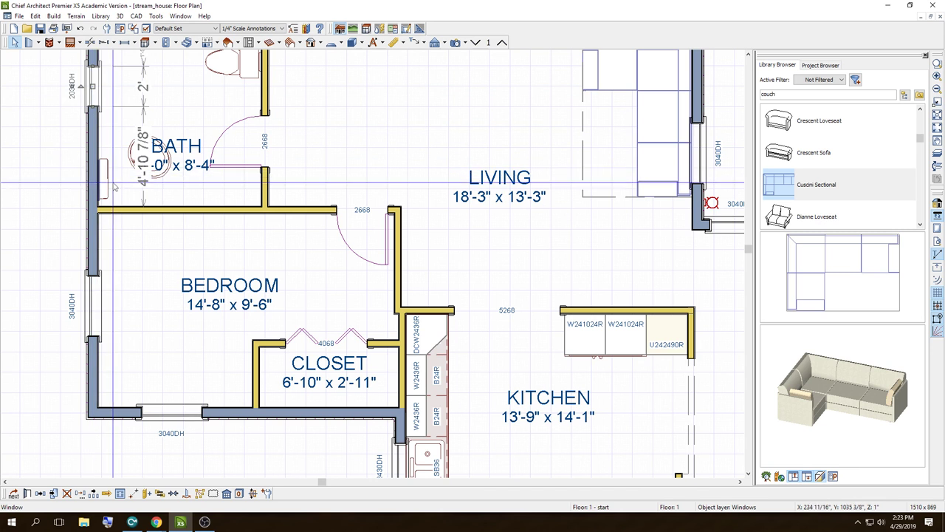
{"action": "left_click", "coordinate": [103, 179]}
{"action": "mouse_move", "coordinate": [104, 179]}
{"action": "left_mouse_down"}
{"action": "mouse_move", "coordinate": [106, 144]}
{"action": "mouse_move", "coordinate": [151, 159]}
{"action": "left_mouse_up"}
Step: Reposition the bath/bedroom wall and settle it in its new place
{"action": "left_click", "coordinate": [148, 211]}
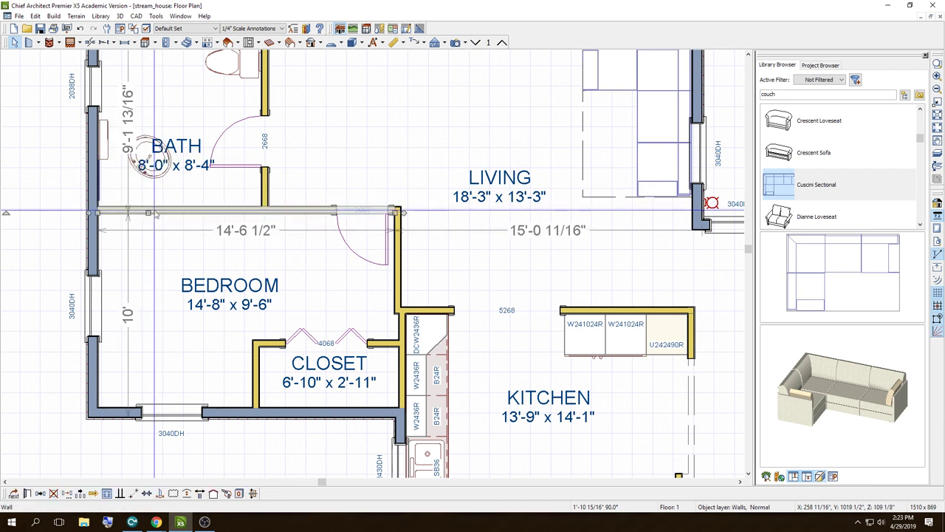
{"action": "mouse_move", "coordinate": [147, 212]}
{"action": "left_mouse_down"}
{"action": "mouse_move", "coordinate": [196, 235]}
{"action": "mouse_move", "coordinate": [229, 193]}
{"action": "left_mouse_up"}
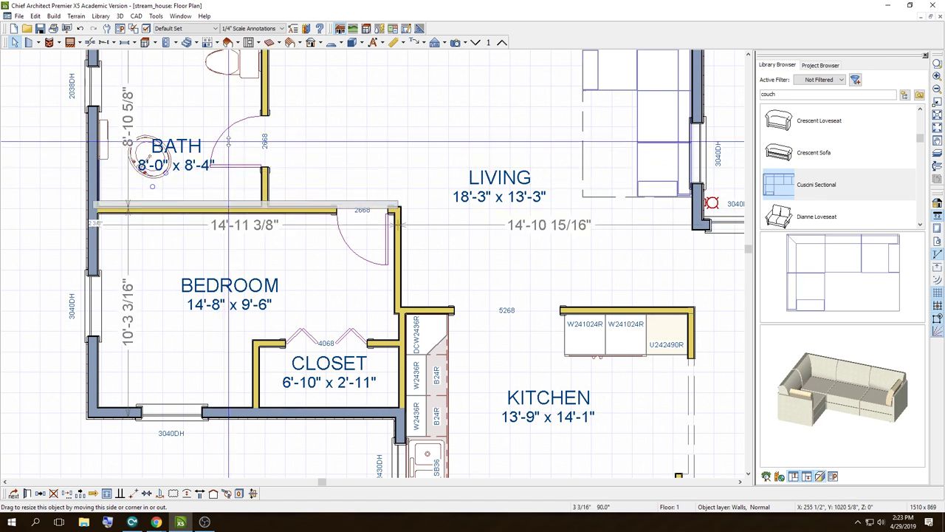
{"action": "left_click_drag", "start_coordinate": [229, 140], "coordinate": [231, 181]}
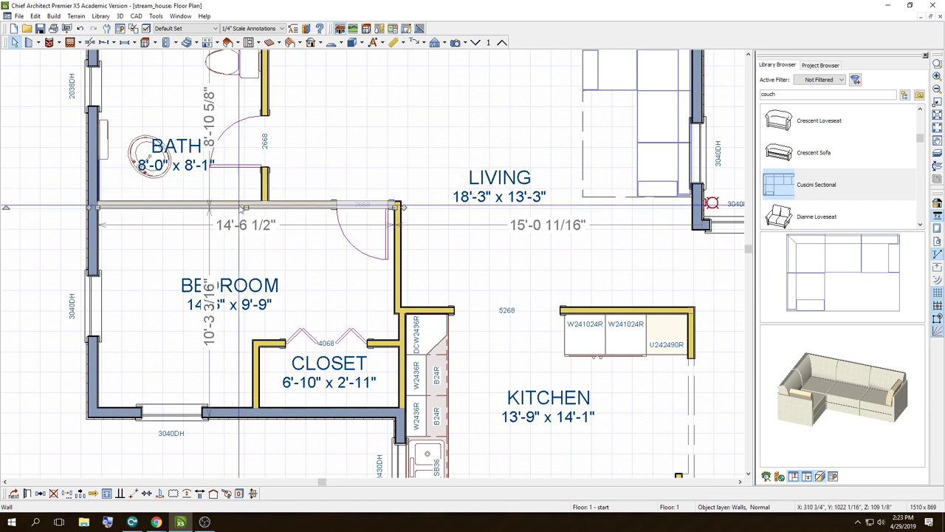
{"action": "key", "text": "Escape"}
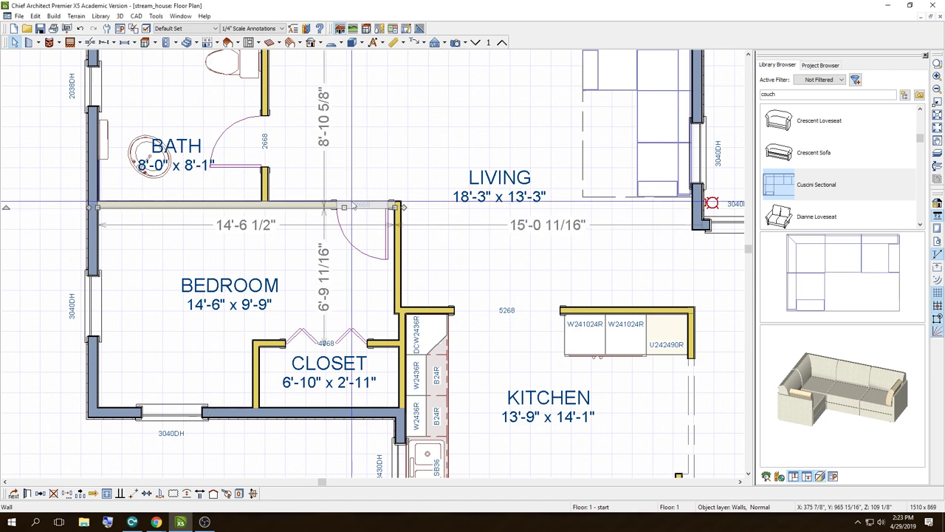
Step: Delete the bedroom-to-living door and move the wall so the bedroom is 14'-6" x 11'-1"
{"action": "left_click", "coordinate": [357, 211]}
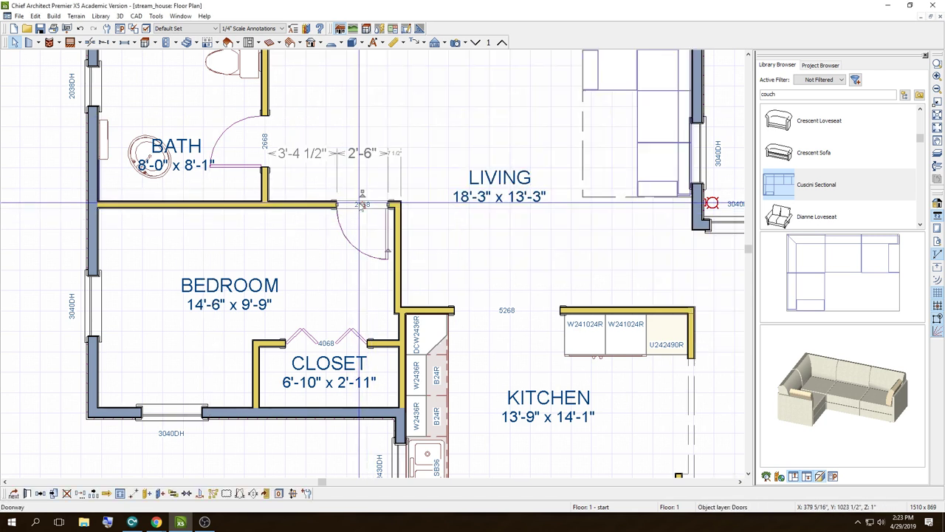
{"action": "key", "text": "Delete"}
{"action": "left_click", "coordinate": [245, 207]}
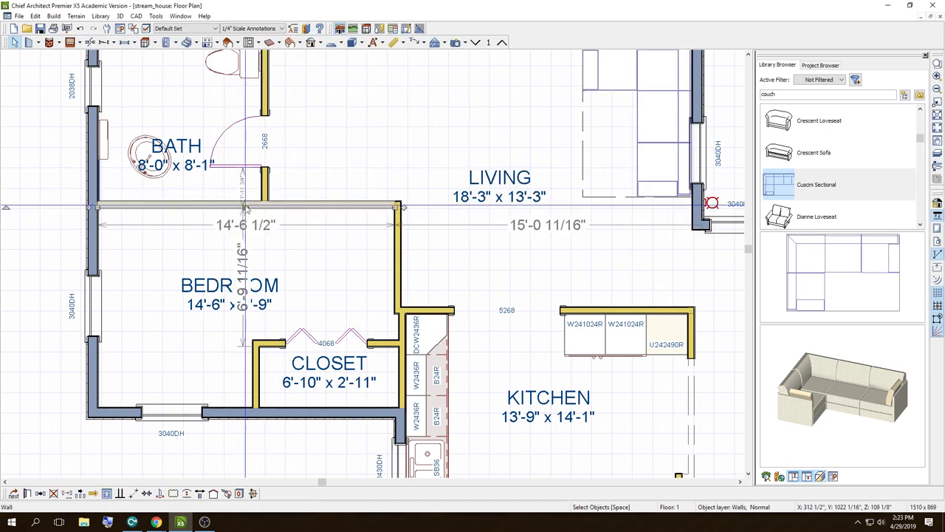
{"action": "left_click_drag", "start_coordinate": [246, 208], "coordinate": [249, 145]}
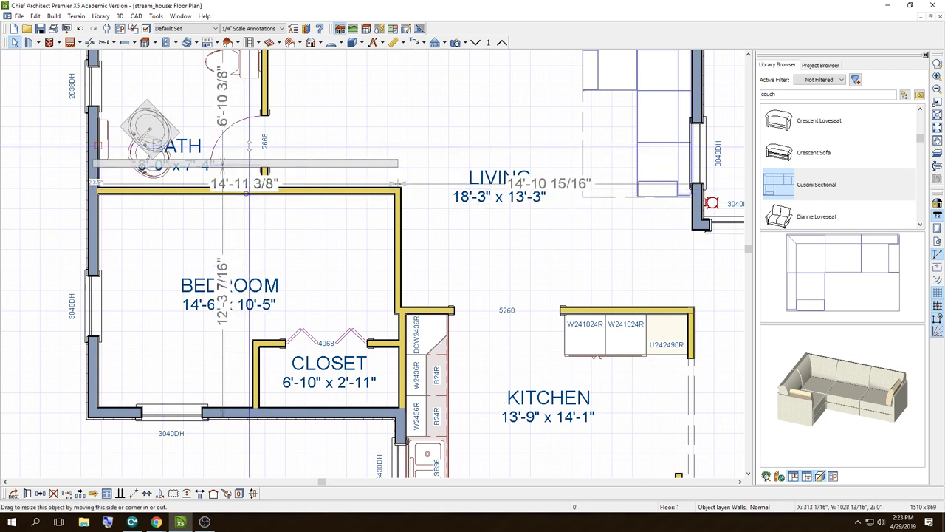
{"action": "left_click_drag", "start_coordinate": [249, 146], "coordinate": [254, 180]}
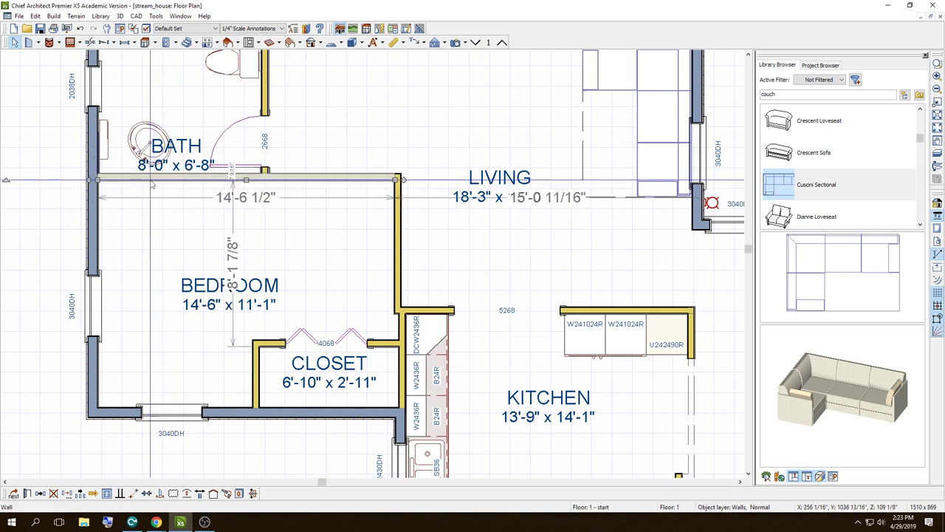
Step: Move the round bath tub into the west corner against the left wall, making the bath 8'-0" x 6'-8"
{"action": "scroll", "coordinate": [146, 196], "scroll_direction": "down", "scroll_amount": 1}
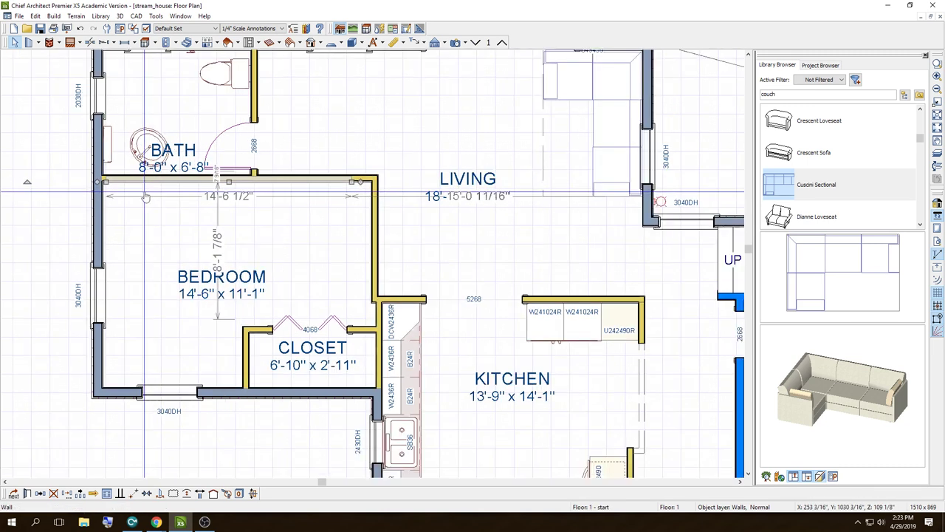
{"action": "scroll", "coordinate": [146, 196], "scroll_direction": "down", "scroll_amount": 1}
{"action": "scroll", "coordinate": [149, 157], "scroll_direction": "up", "scroll_amount": 1}
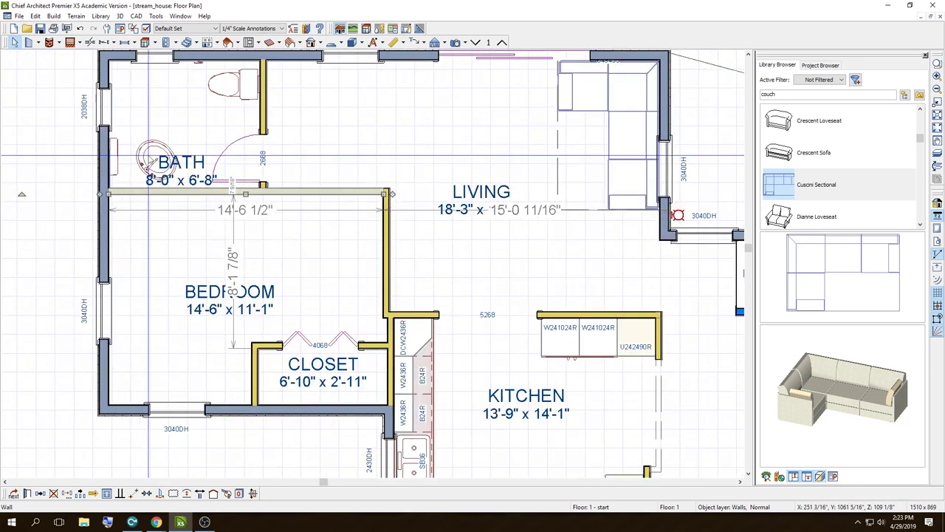
{"action": "left_click", "coordinate": [149, 156]}
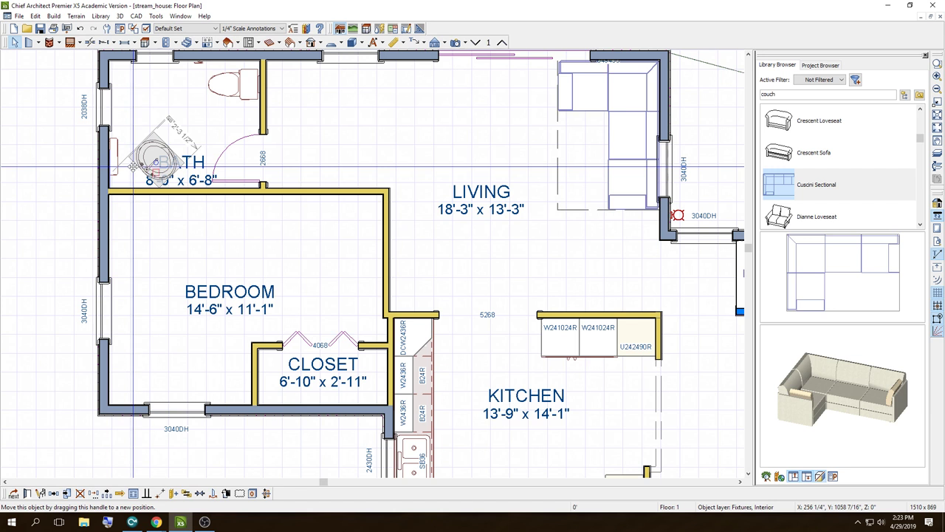
{"action": "left_click_drag", "start_coordinate": [133, 167], "coordinate": [138, 161]}
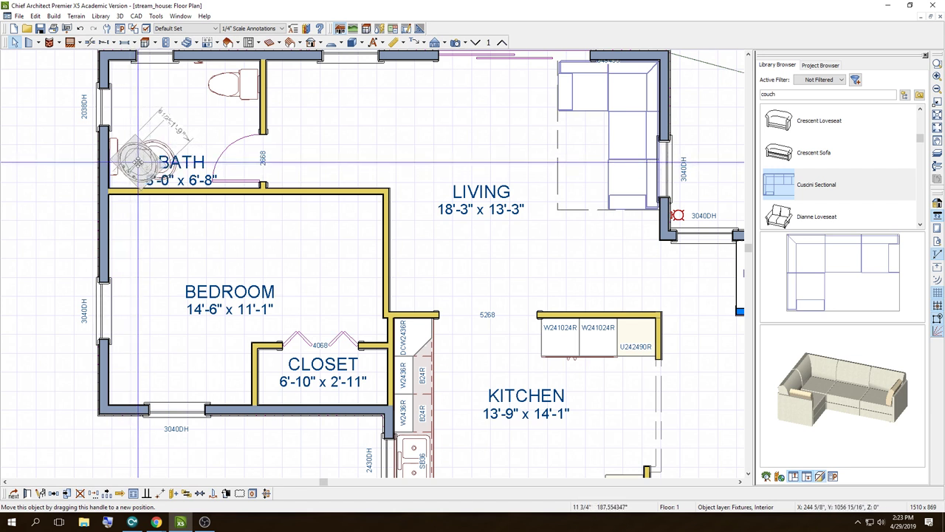
{"action": "left_click_drag", "start_coordinate": [138, 161], "coordinate": [136, 163]}
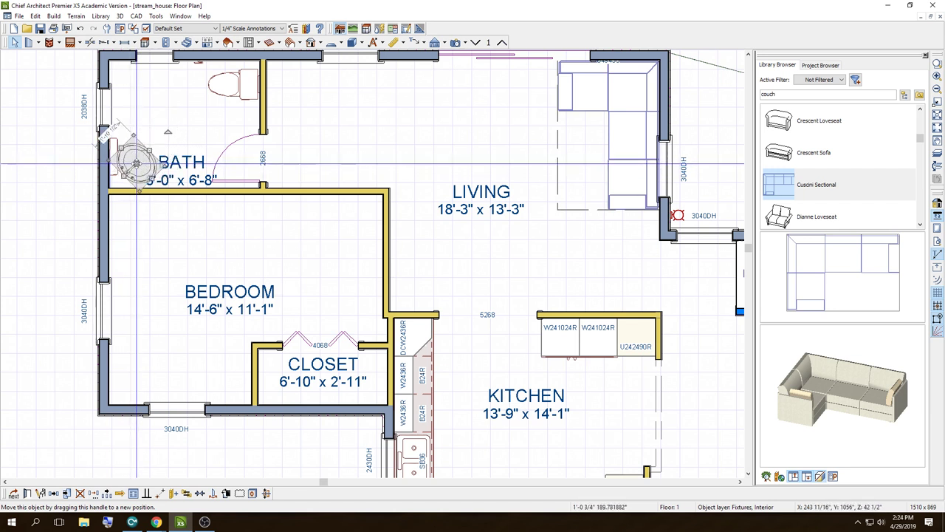
{"action": "left_click", "coordinate": [192, 111]}
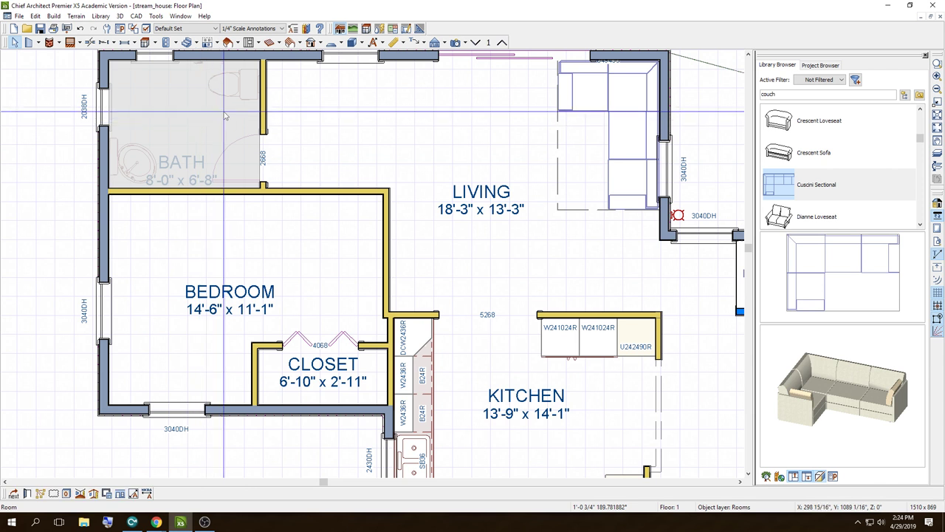
Step: Place a Full Camera inside the bath, pulled back to centre the window
{"action": "left_click", "coordinate": [455, 42]}
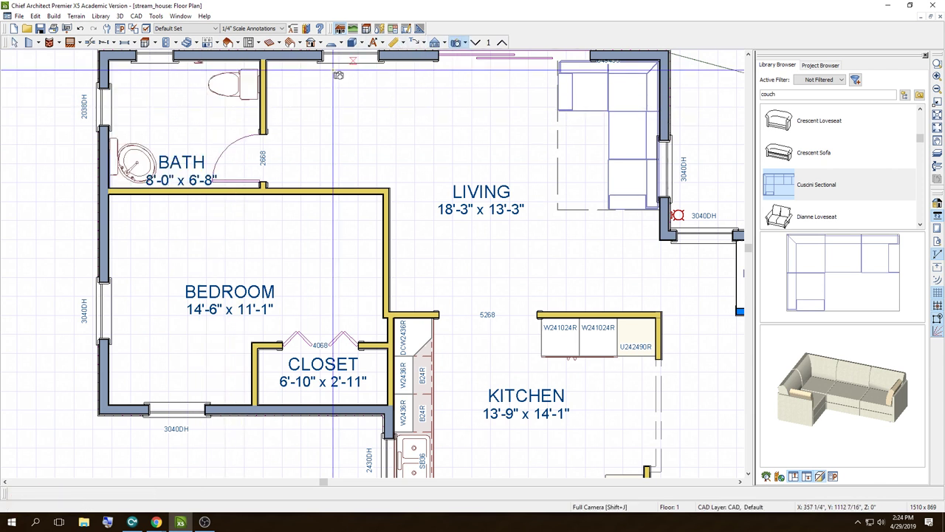
{"action": "left_click", "coordinate": [197, 124]}
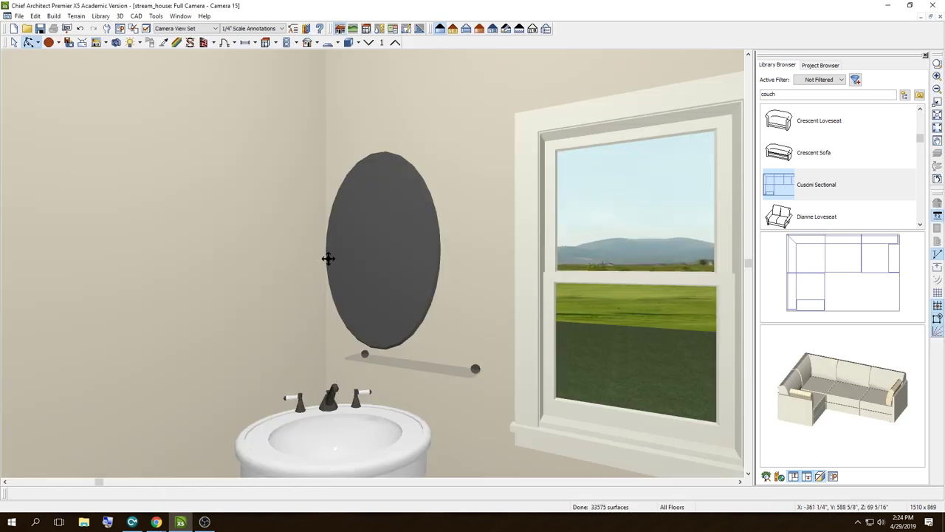
{"action": "mouse_move", "coordinate": [327, 258]}
{"action": "left_mouse_down"}
{"action": "mouse_move", "coordinate": [342, 306]}
{"action": "mouse_move", "coordinate": [386, 278]}
{"action": "left_mouse_up"}
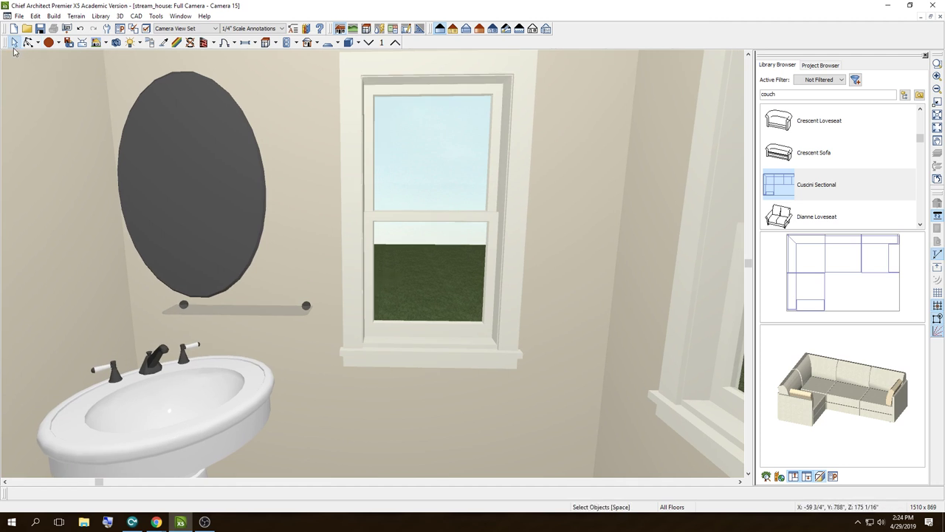
Step: Slide the oval mirror right above the pedestal sink and orbit the view toward the sink
{"action": "left_click", "coordinate": [169, 165]}
{"action": "left_click_drag", "start_coordinate": [191, 188], "coordinate": [228, 190]}
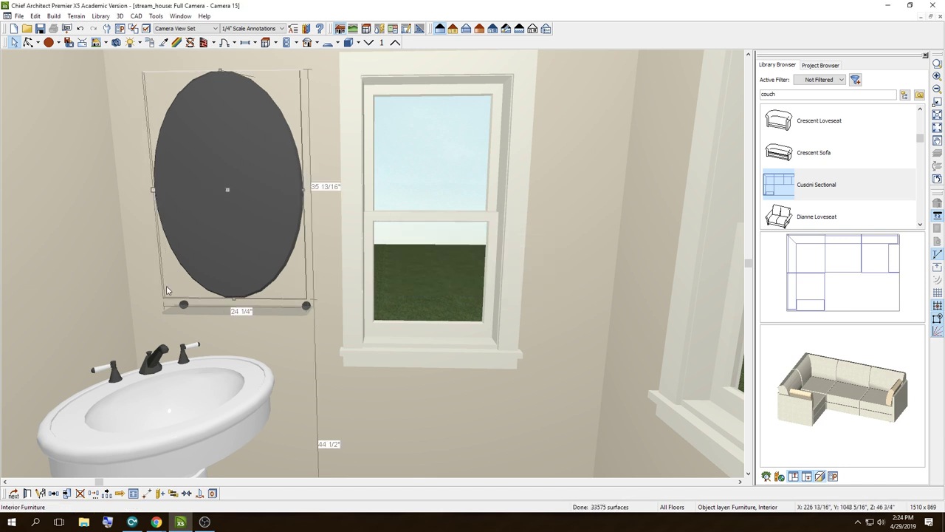
{"action": "key", "text": "Down"}
{"action": "key", "text": "Down"}
{"action": "key", "text": "Down"}
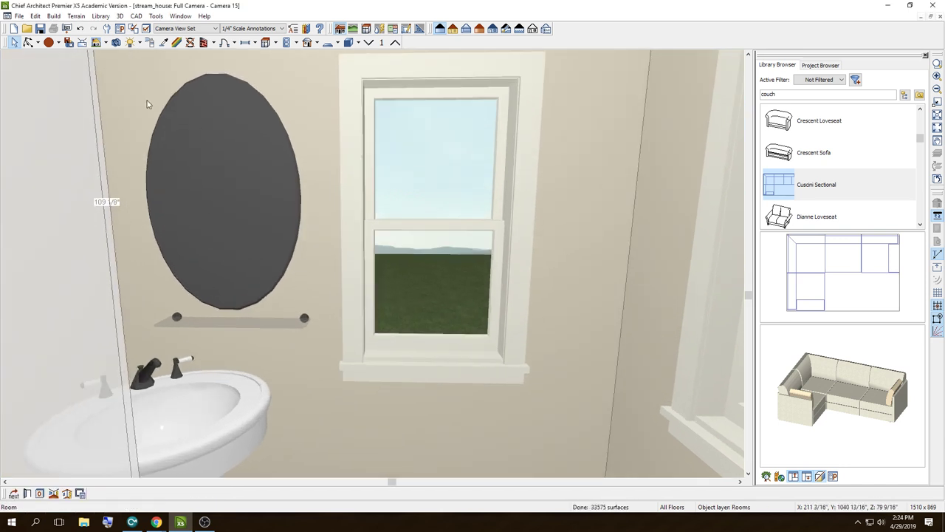
{"action": "key", "text": "Down"}
{"action": "left_click", "coordinate": [201, 134]}
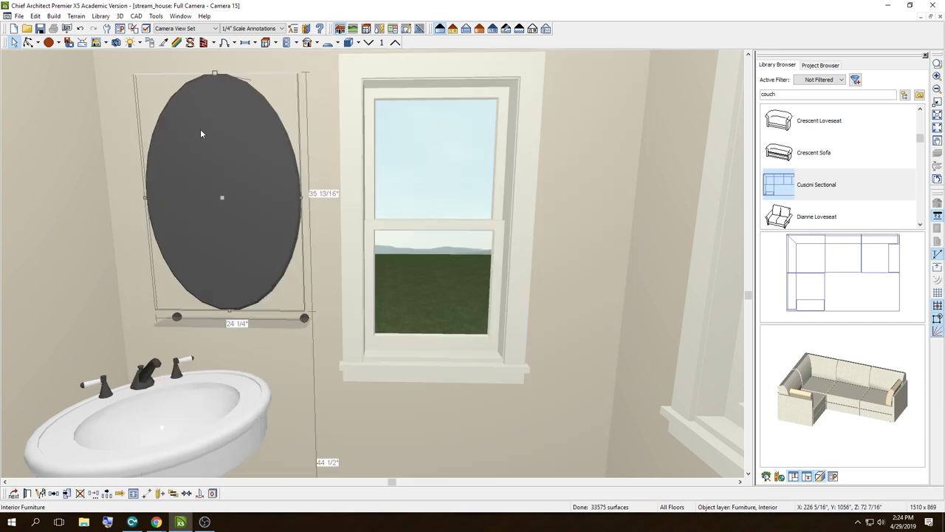
{"action": "left_click", "coordinate": [28, 42]}
{"action": "mouse_move", "coordinate": [295, 223]}
{"action": "left_mouse_down"}
{"action": "mouse_move", "coordinate": [131, 248]}
{"action": "mouse_move", "coordinate": [101, 213]}
{"action": "left_mouse_up"}
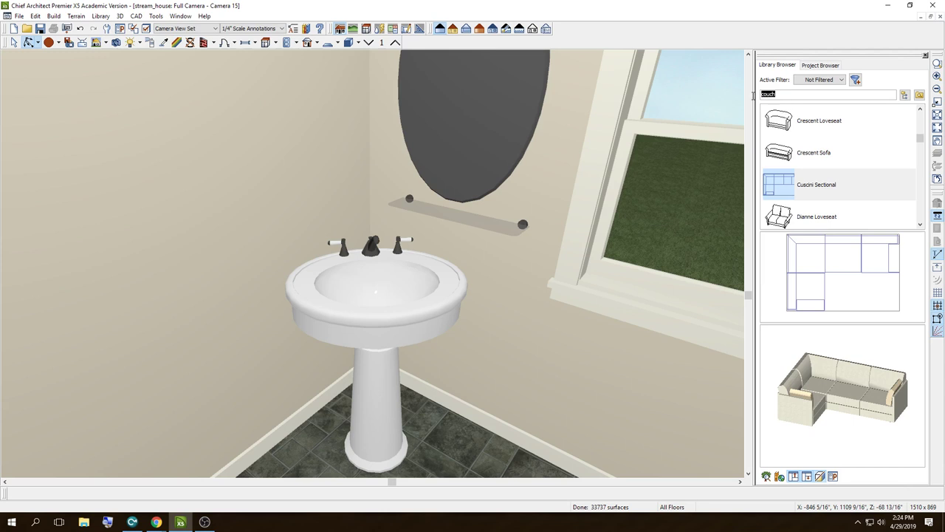
Step: Search 'towel bar' and hang the William Towel Ring on the wall left of the sink
{"action": "type", "text": "towel bar"}
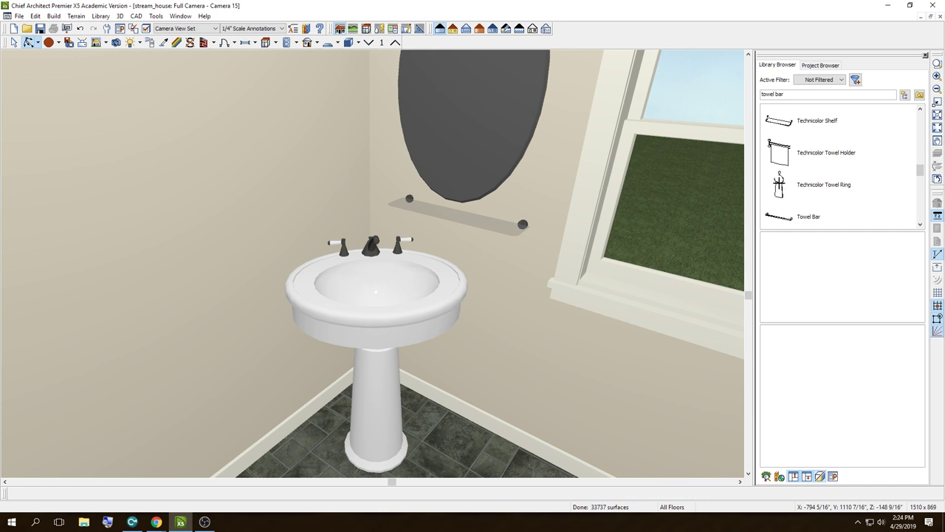
{"action": "left_click", "coordinate": [823, 185]}
{"action": "scroll", "coordinate": [765, 159], "scroll_direction": "down", "scroll_amount": 1}
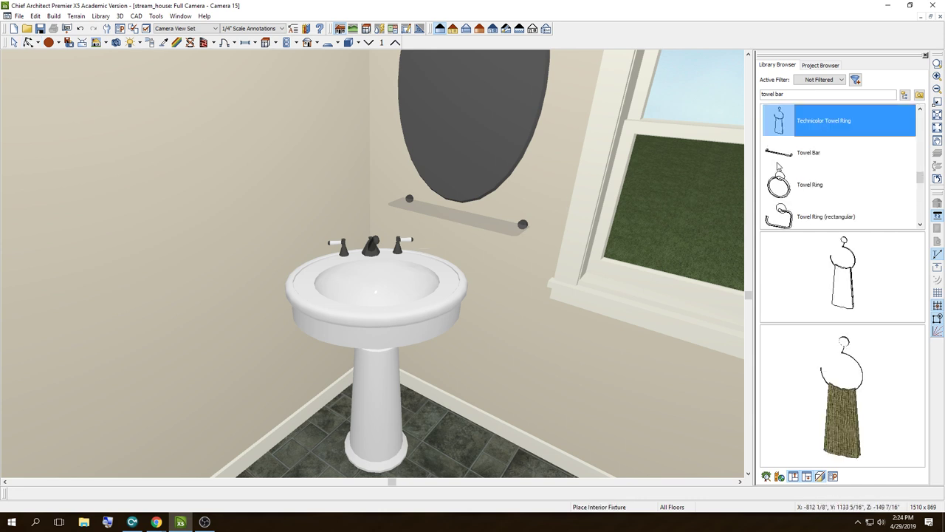
{"action": "scroll", "coordinate": [777, 167], "scroll_direction": "down", "scroll_amount": 2}
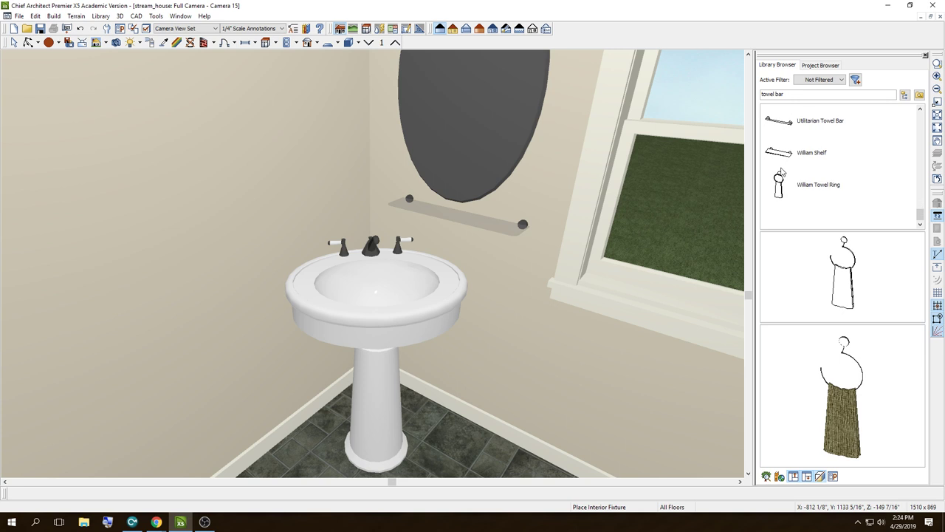
{"action": "left_click", "coordinate": [782, 181]}
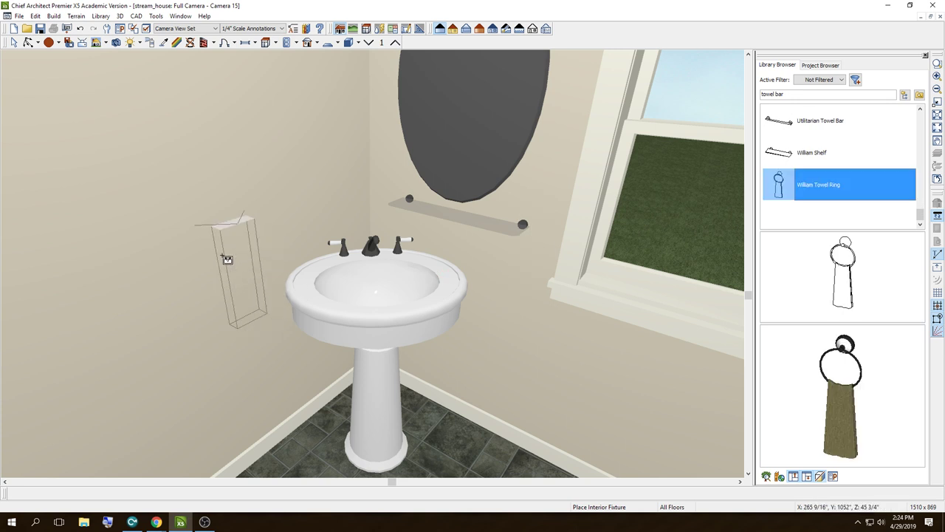
{"action": "left_click", "coordinate": [219, 286]}
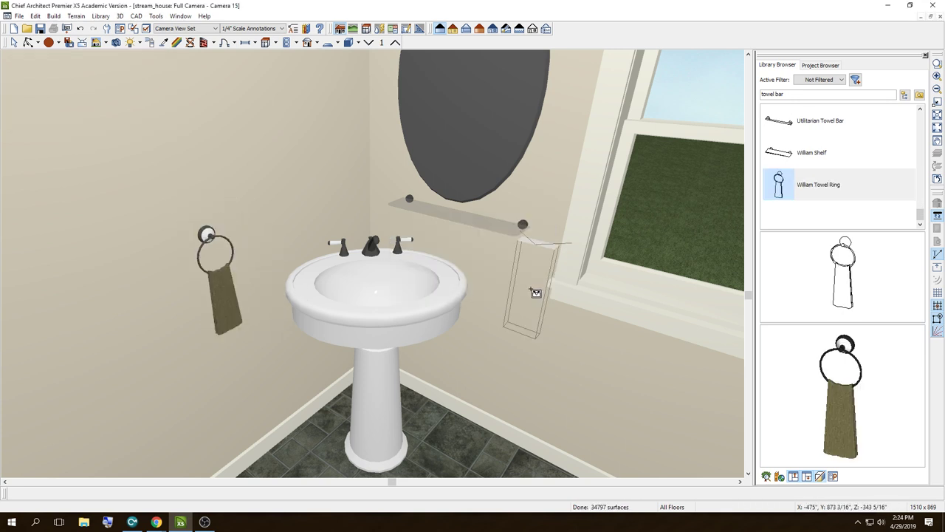
{"action": "left_click", "coordinate": [28, 42]}
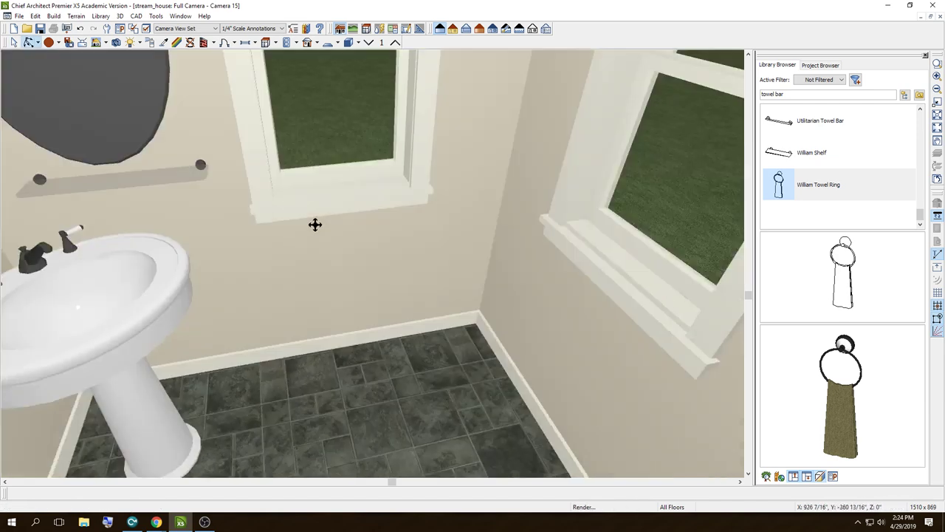
{"action": "mouse_move", "coordinate": [315, 221]}
{"action": "left_mouse_down"}
{"action": "mouse_move", "coordinate": [201, 218]}
{"action": "mouse_move", "coordinate": [367, 206]}
{"action": "left_mouse_up"}
Step: Close the 3D camera view and zoom the plan to the deck and its angled upper stair
{"action": "left_click", "coordinate": [939, 16]}
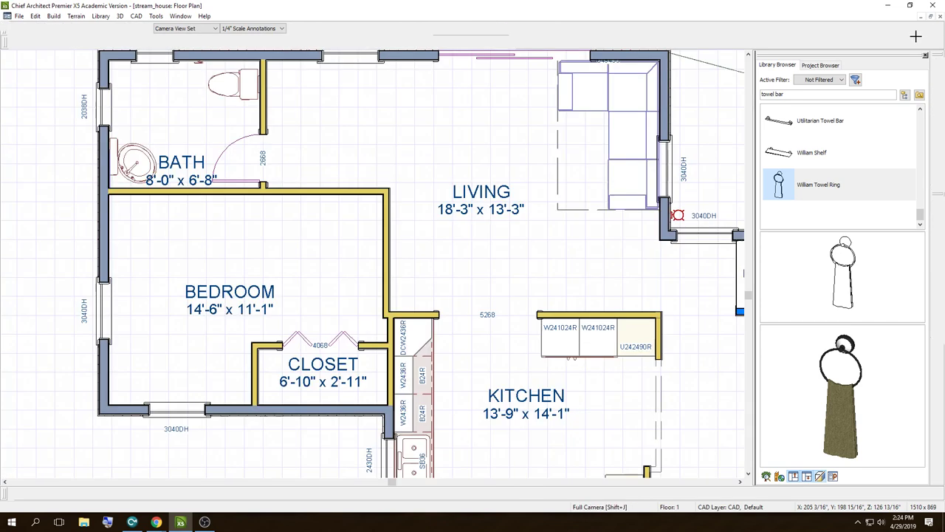
{"action": "scroll", "coordinate": [130, 287], "scroll_direction": "down", "scroll_amount": 3}
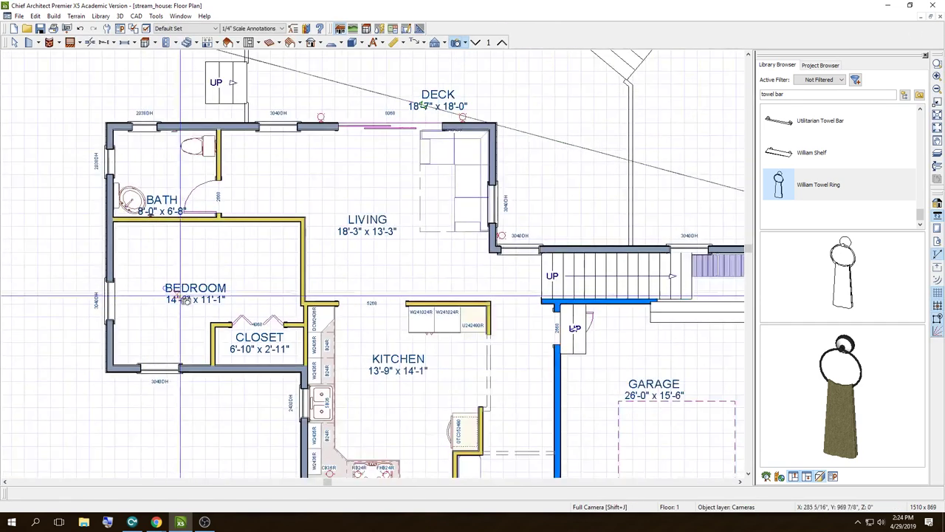
{"action": "scroll", "coordinate": [163, 270], "scroll_direction": "down", "scroll_amount": 2}
{"action": "scroll", "coordinate": [169, 251], "scroll_direction": "up", "scroll_amount": 5}
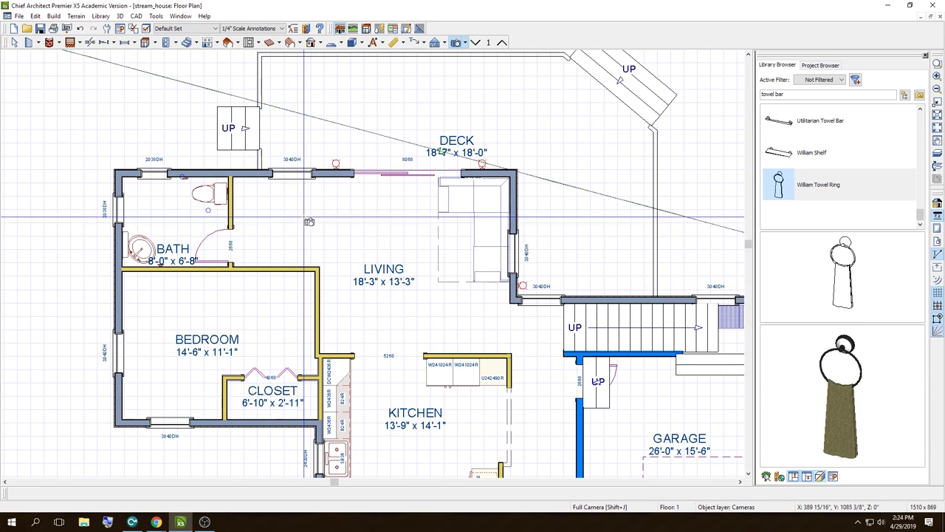
{"action": "scroll", "coordinate": [310, 237], "scroll_direction": "down", "scroll_amount": 1}
{"action": "scroll", "coordinate": [344, 263], "scroll_direction": "down", "scroll_amount": 2}
{"action": "scroll", "coordinate": [551, 98], "scroll_direction": "up", "scroll_amount": 1}
{"action": "scroll", "coordinate": [551, 98], "scroll_direction": "up", "scroll_amount": 2}
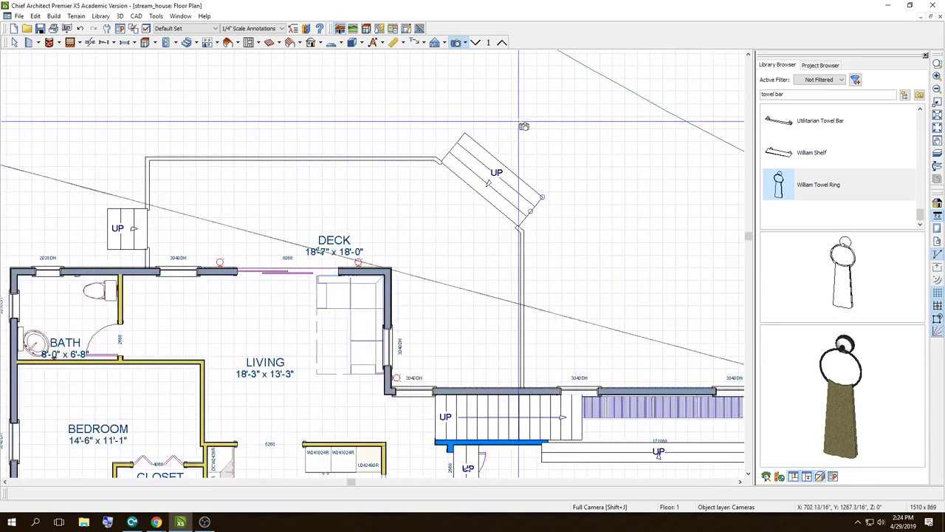
Step: Select the deck's top railing and search the Start menu for Notepad
{"action": "left_click", "coordinate": [14, 43]}
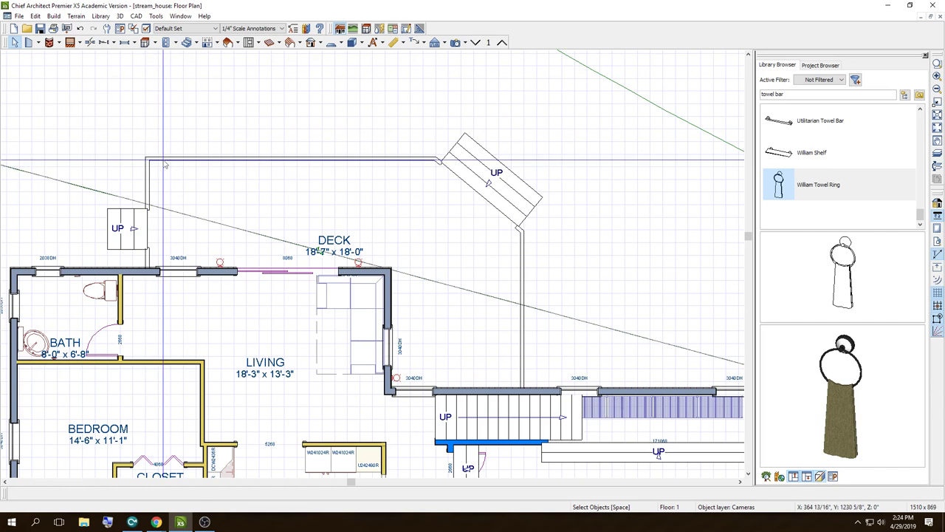
{"action": "left_click", "coordinate": [163, 157]}
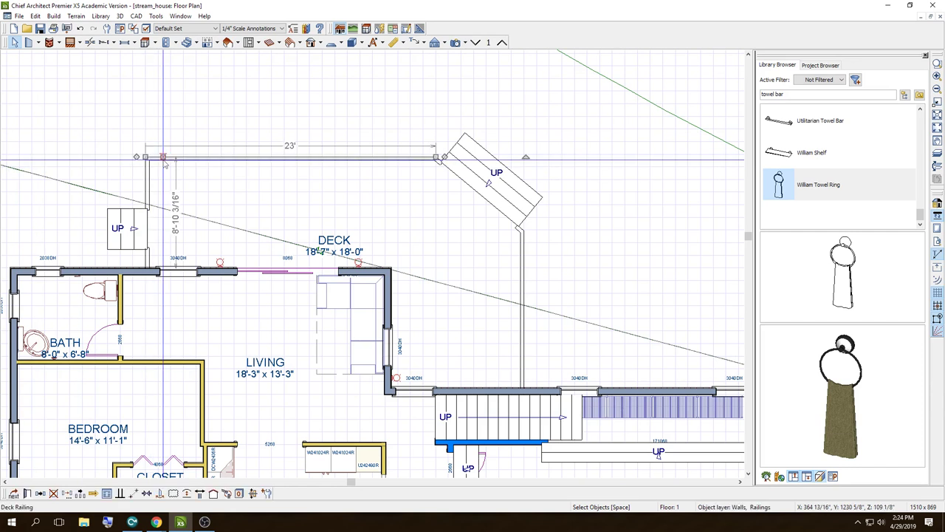
{"action": "left_click", "coordinate": [9, 521]}
Step: Launch Notepad and highlight the reminder 'Hold SHIFT WHEN SELECTING THESE OBJECTS before you MOVE THEM.'
{"action": "type", "text": "notepad"}
{"action": "key", "text": "Return"}
{"action": "type", "text": "Hold SHIFT WHEN SELECTING THESE OBJECTS before you MOVE THEM."}
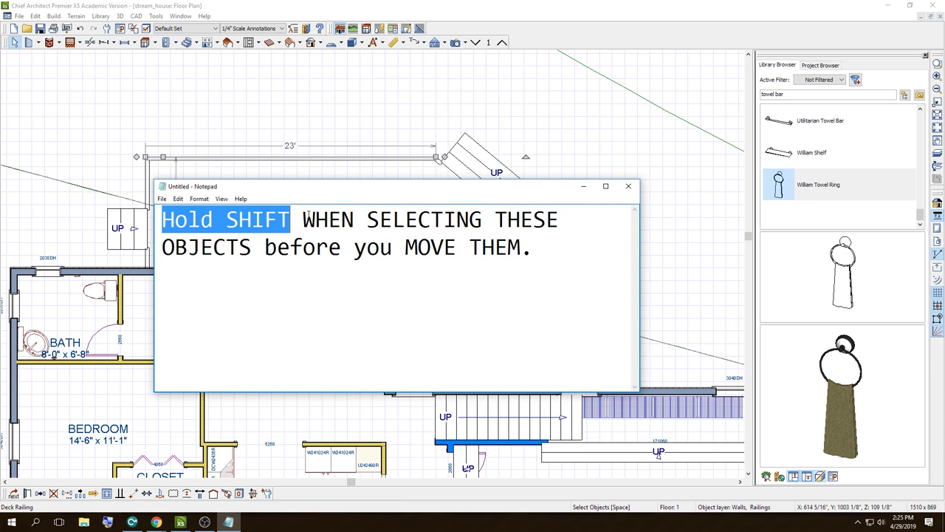
{"action": "left_click_drag", "start_coordinate": [308, 215], "coordinate": [521, 220]}
{"action": "left_click_drag", "start_coordinate": [175, 247], "coordinate": [531, 243]}
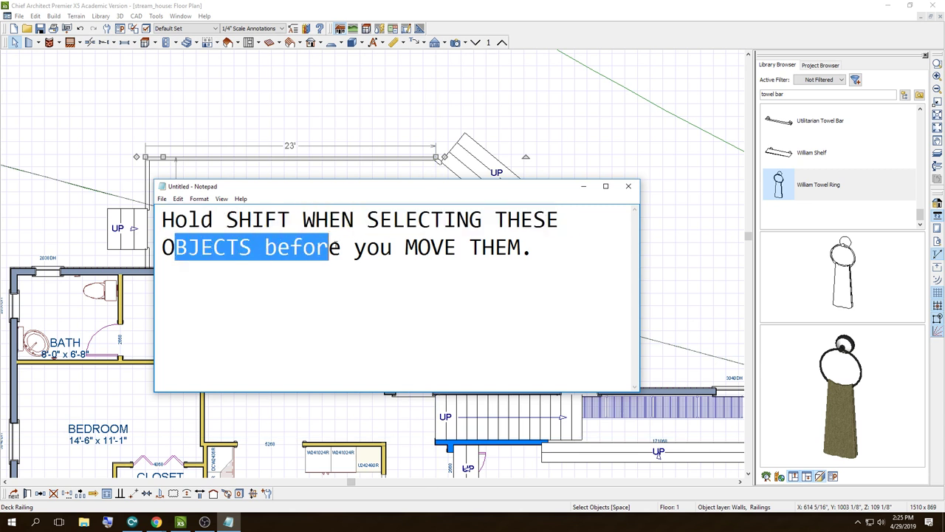
Step: Close the note without saving and zoom the plan on the deck corner
{"action": "left_click", "coordinate": [627, 186]}
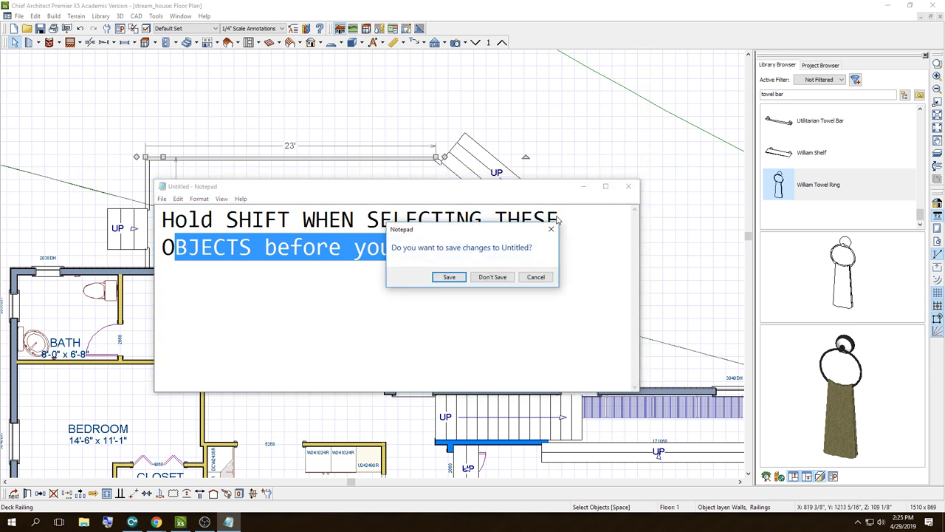
{"action": "left_click", "coordinate": [492, 277]}
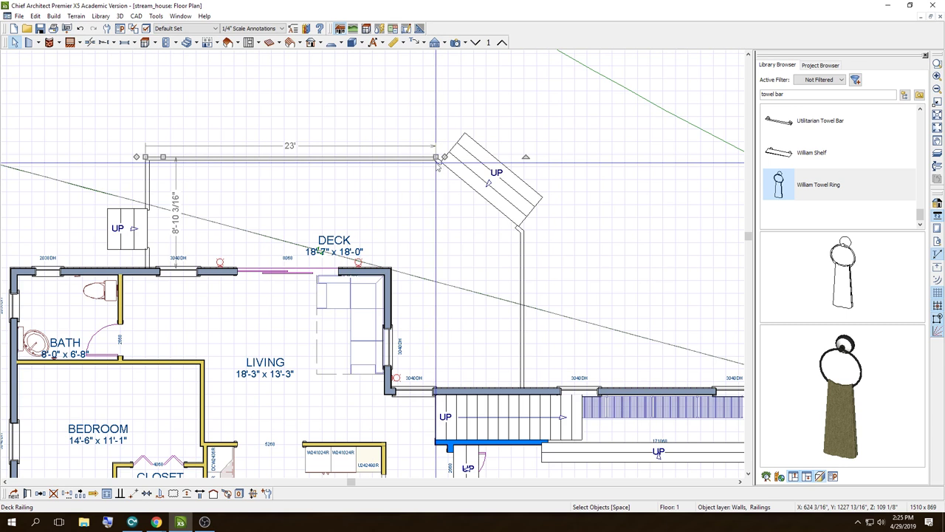
{"action": "scroll", "coordinate": [443, 158], "scroll_direction": "up", "scroll_amount": 2}
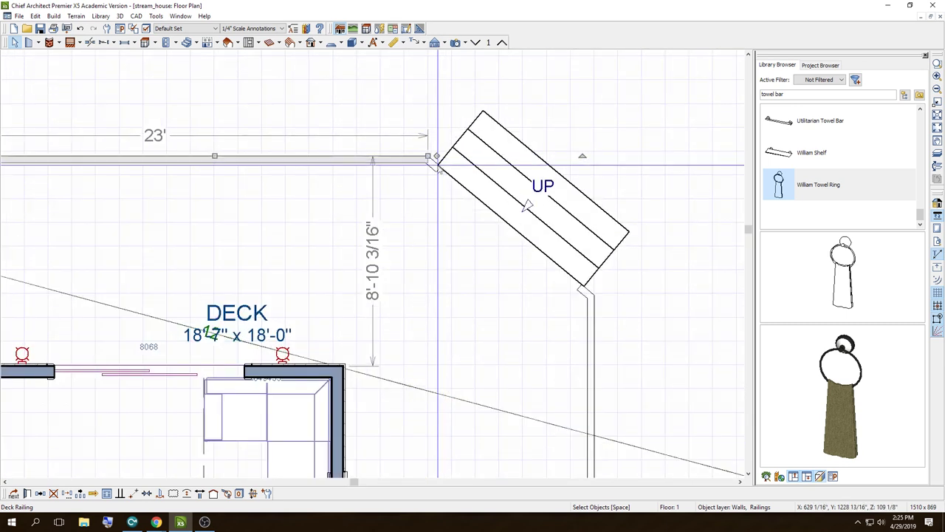
Step: Trial-move the deck railing and upper stair upward together, then undo the move
{"action": "left_click", "coordinate": [433, 159]}
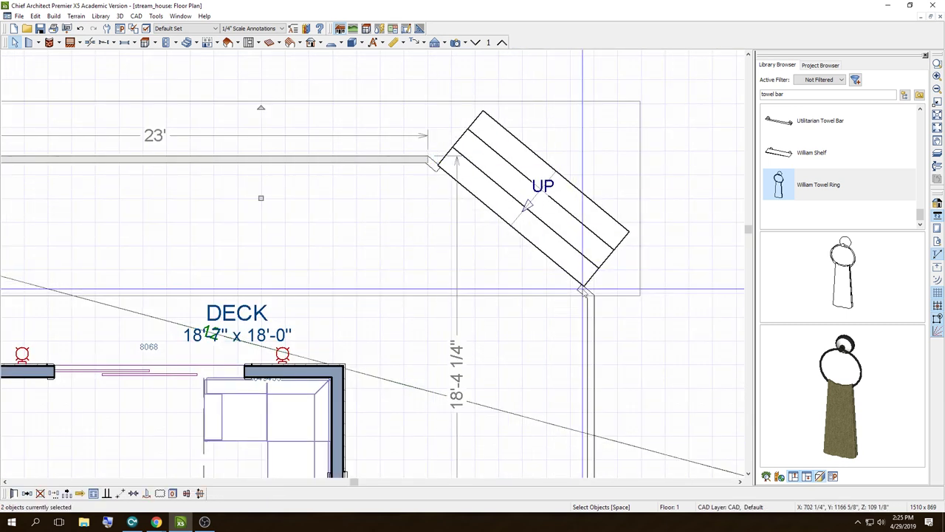
{"action": "left_click", "coordinate": [583, 289]}
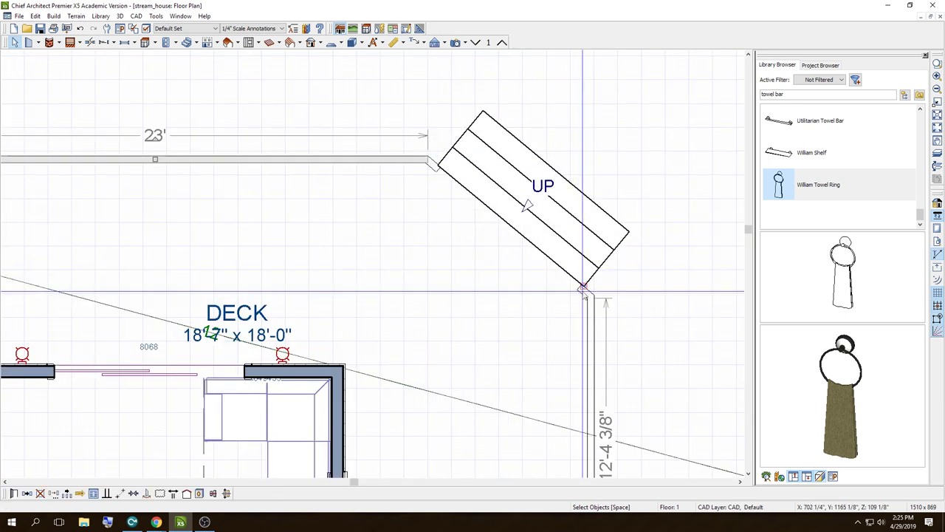
{"action": "left_click", "coordinate": [585, 226]}
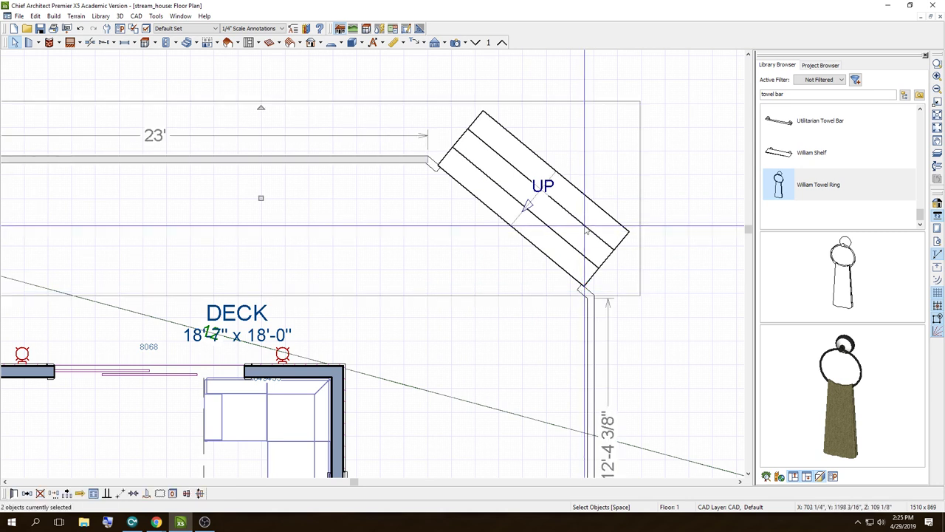
{"action": "scroll", "coordinate": [586, 231], "scroll_direction": "down", "scroll_amount": 2}
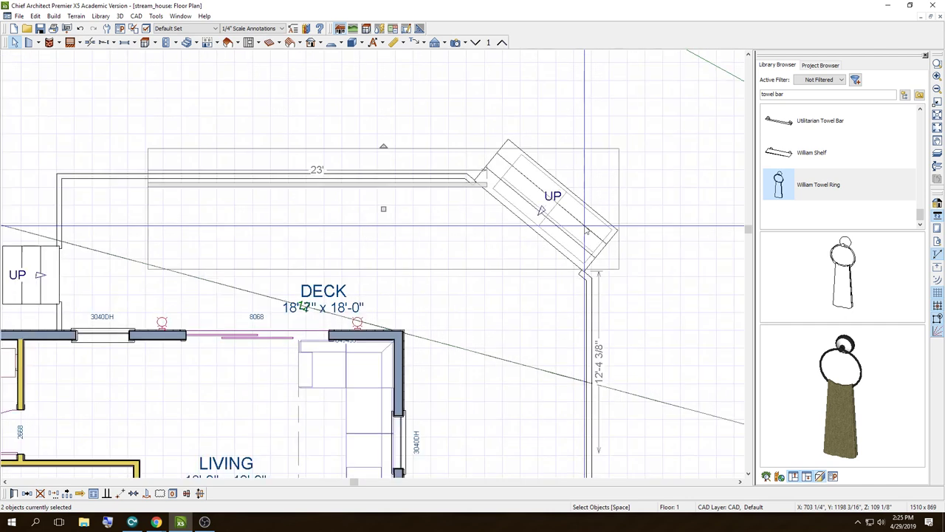
{"action": "scroll", "coordinate": [585, 231], "scroll_direction": "down", "scroll_amount": 1}
{"action": "scroll", "coordinate": [517, 231], "scroll_direction": "down", "scroll_amount": 1}
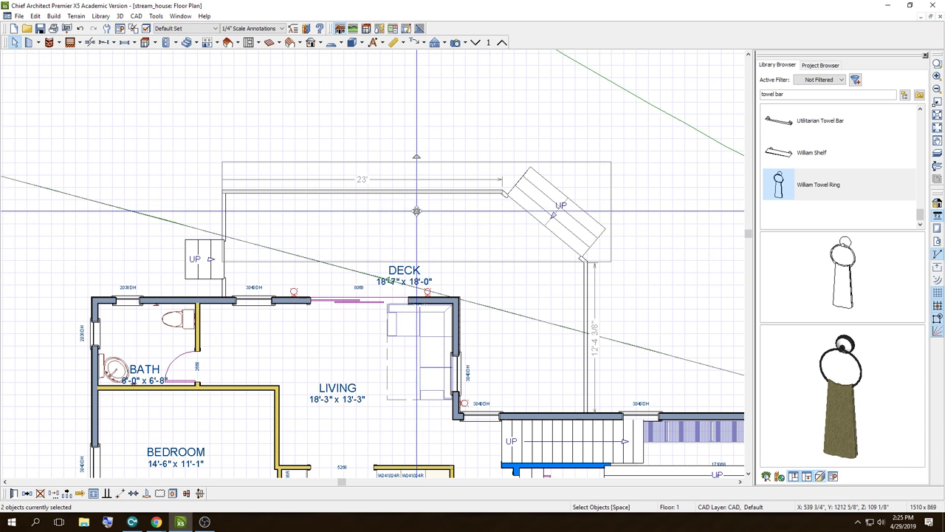
{"action": "left_click_drag", "start_coordinate": [417, 213], "coordinate": [417, 167]}
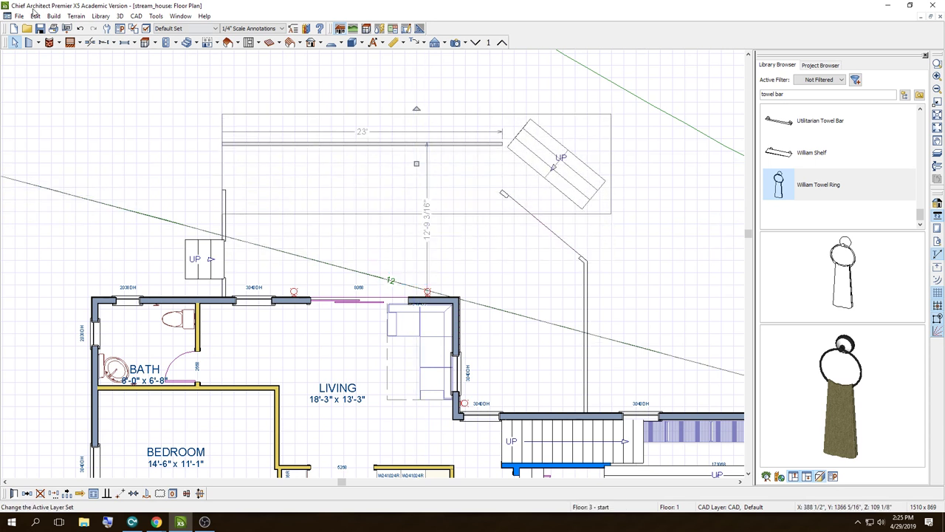
{"action": "left_click", "coordinate": [35, 15]}
{"action": "left_click", "coordinate": [37, 28]}
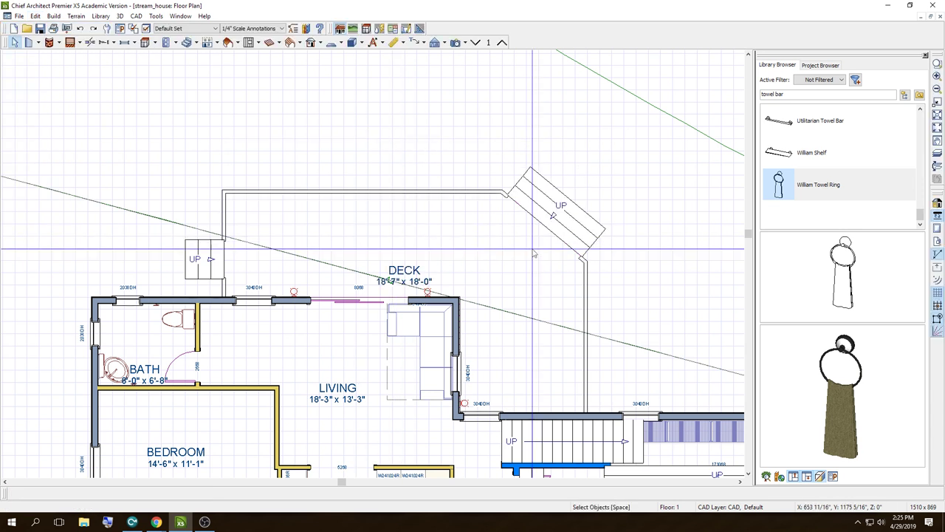
Step: Group-move the angled stair, doorway and deck railing up-left, then undo to restore them
{"action": "left_click", "coordinate": [582, 260]}
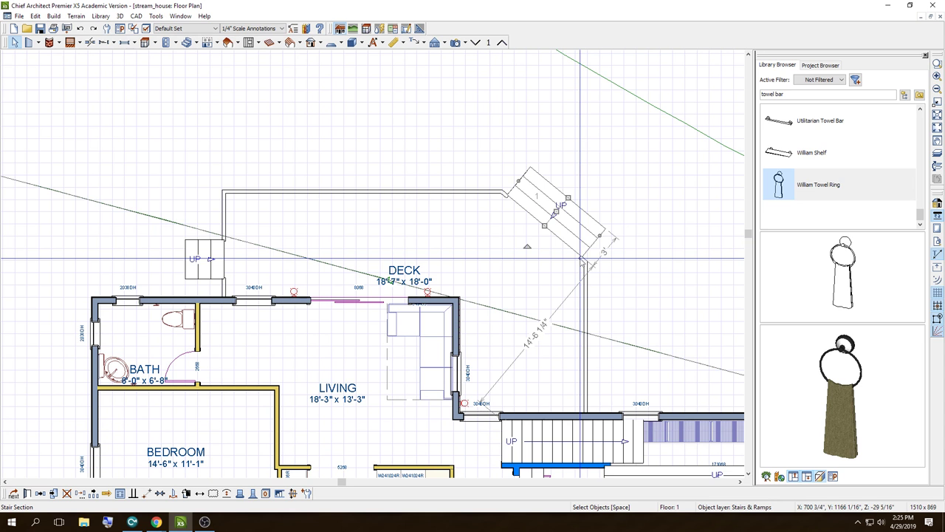
{"action": "left_click", "coordinate": [583, 260]}
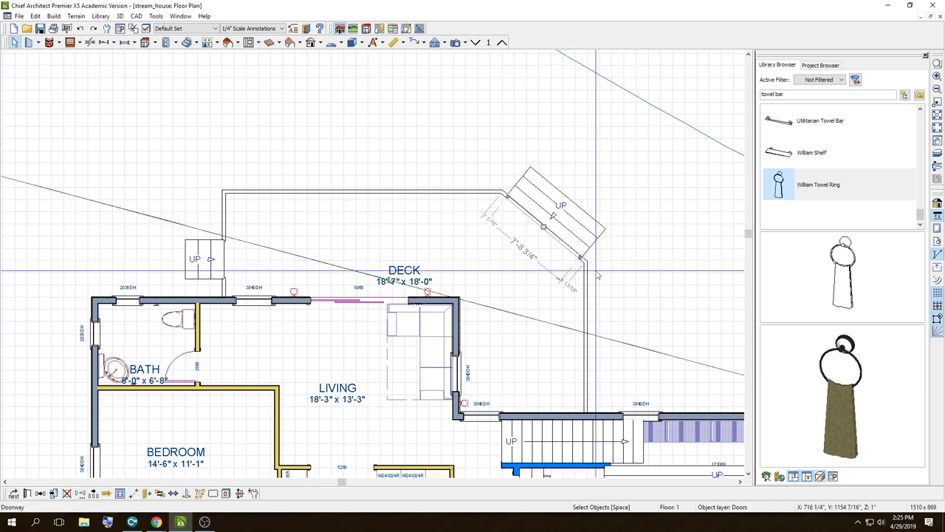
{"action": "left_click", "coordinate": [577, 215], "text": "shift"}
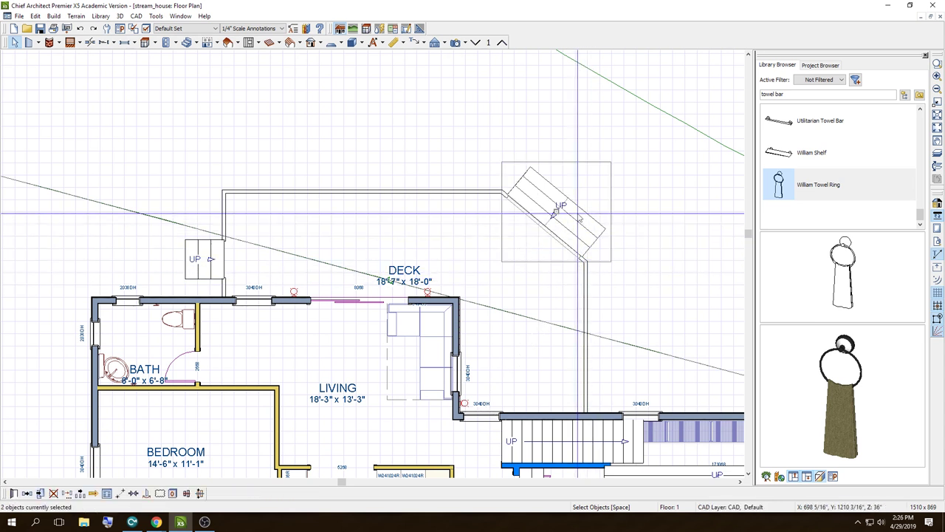
{"action": "left_click", "coordinate": [436, 196], "text": "shift"}
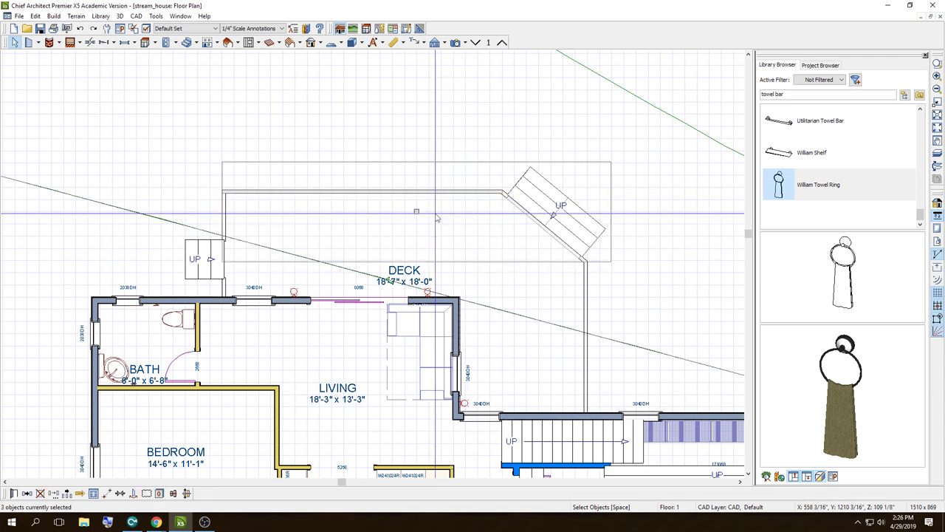
{"action": "mouse_move", "coordinate": [435, 218]}
{"action": "left_mouse_down"}
{"action": "mouse_move", "coordinate": [418, 179]}
{"action": "mouse_move", "coordinate": [475, 108]}
{"action": "mouse_move", "coordinate": [488, 123]}
{"action": "mouse_move", "coordinate": [519, 115]}
{"action": "left_mouse_up"}
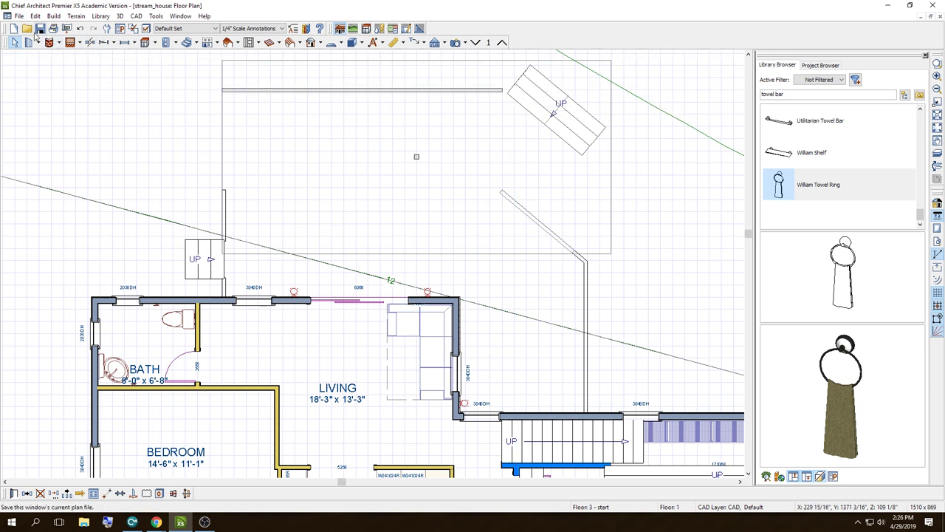
{"action": "left_click", "coordinate": [34, 15]}
{"action": "left_click", "coordinate": [34, 28]}
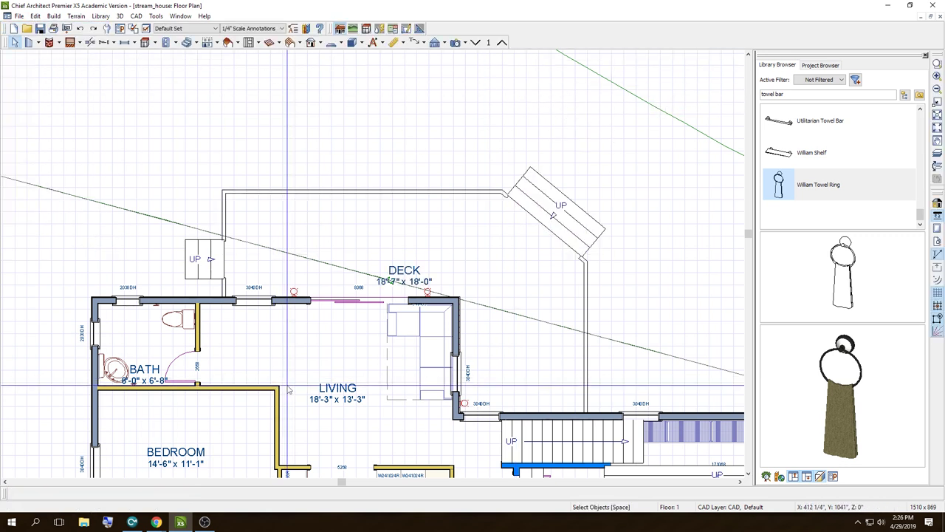
{"action": "left_click", "coordinate": [11, 522]}
{"action": "type", "text": "no"}
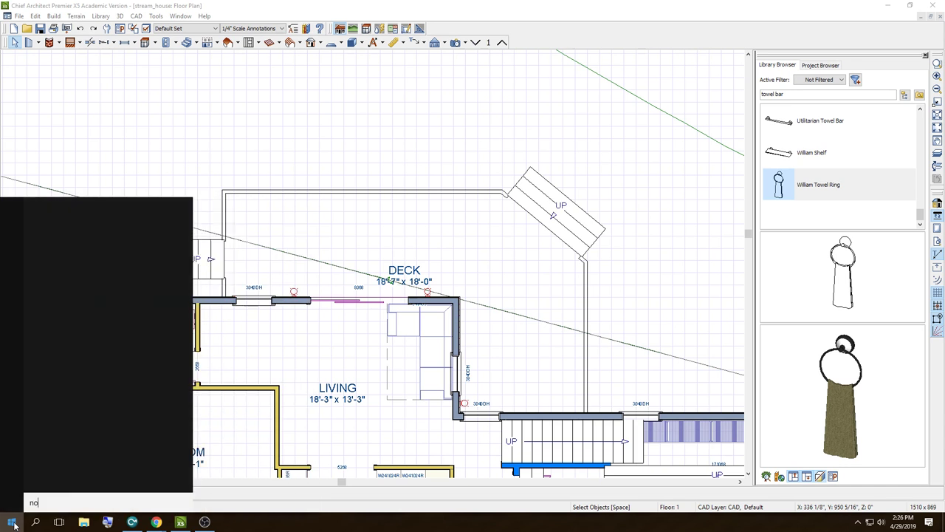
{"action": "type", "text": "tepad"}
{"action": "key", "text": "Return"}
{"action": "type", "text": "ne"}
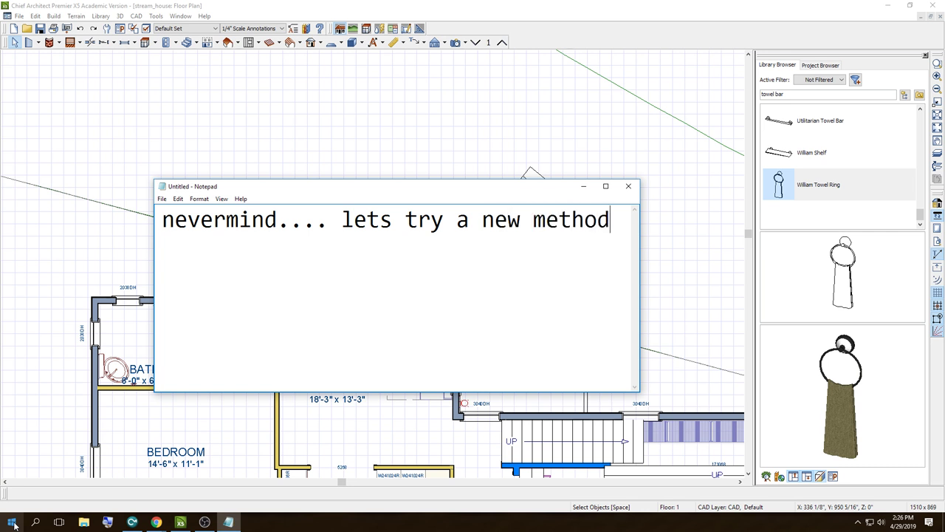
{"action": "left_click", "coordinate": [628, 185]}
Step: Drag the deck's top railing outward and set the deck depth to 12'
{"action": "left_click", "coordinate": [489, 280]}
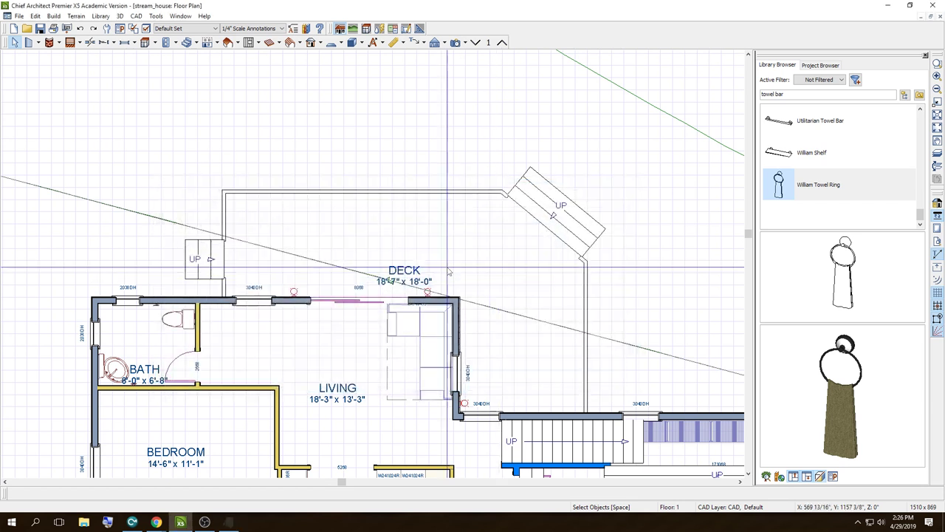
{"action": "left_click", "coordinate": [384, 190]}
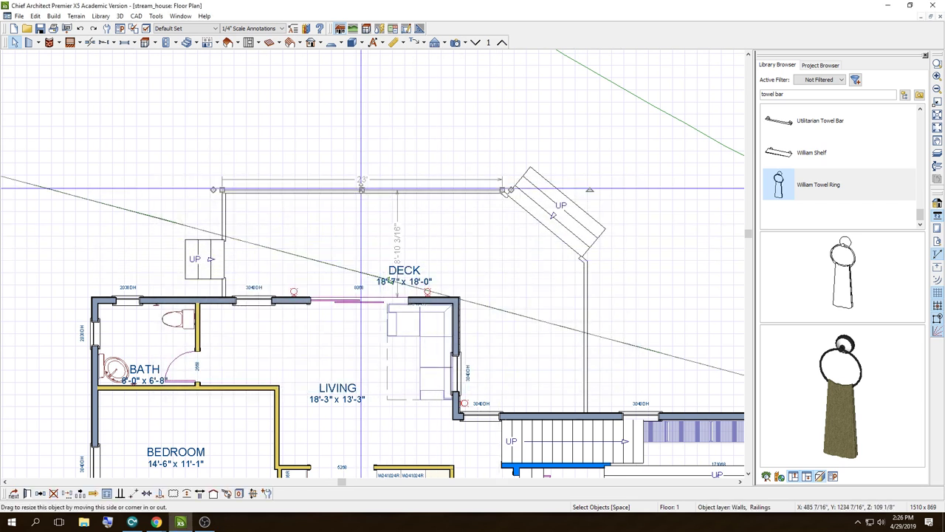
{"action": "mouse_move", "coordinate": [361, 190]}
{"action": "left_mouse_down"}
{"action": "mouse_move", "coordinate": [371, 113]}
{"action": "mouse_move", "coordinate": [374, 136]}
{"action": "left_mouse_up"}
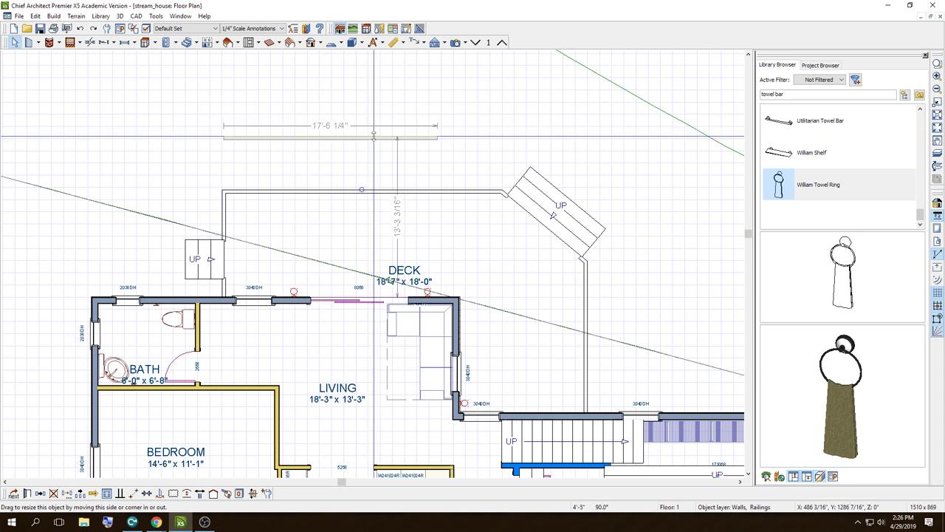
{"action": "left_click_drag", "start_coordinate": [374, 136], "coordinate": [378, 154]}
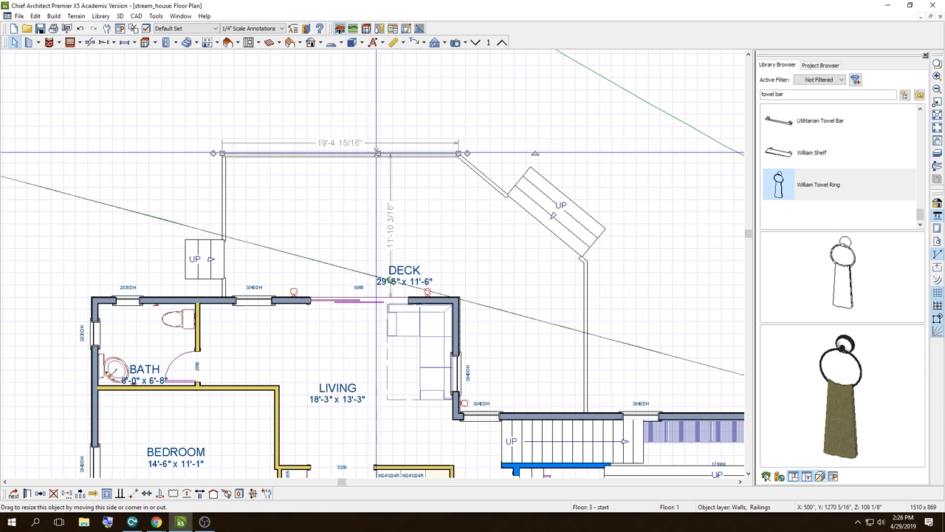
{"action": "left_click", "coordinate": [391, 236]}
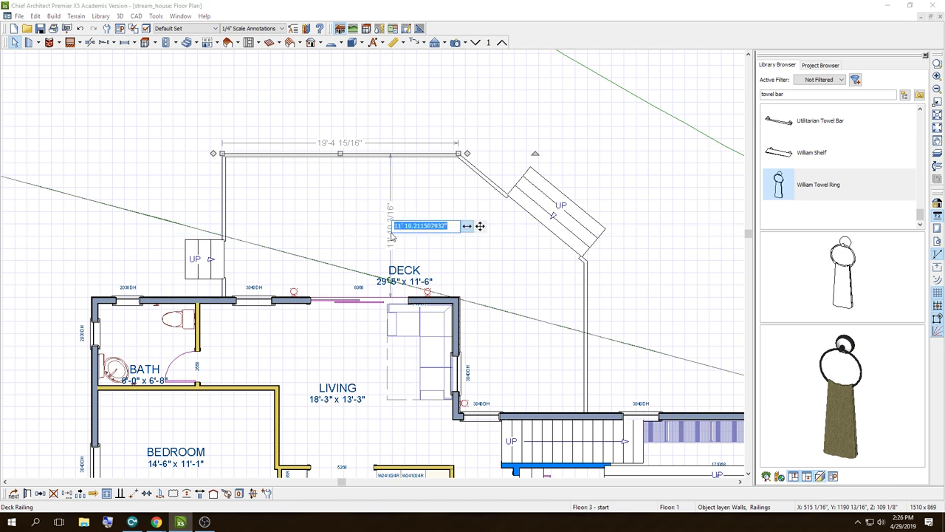
{"action": "key", "text": "Return"}
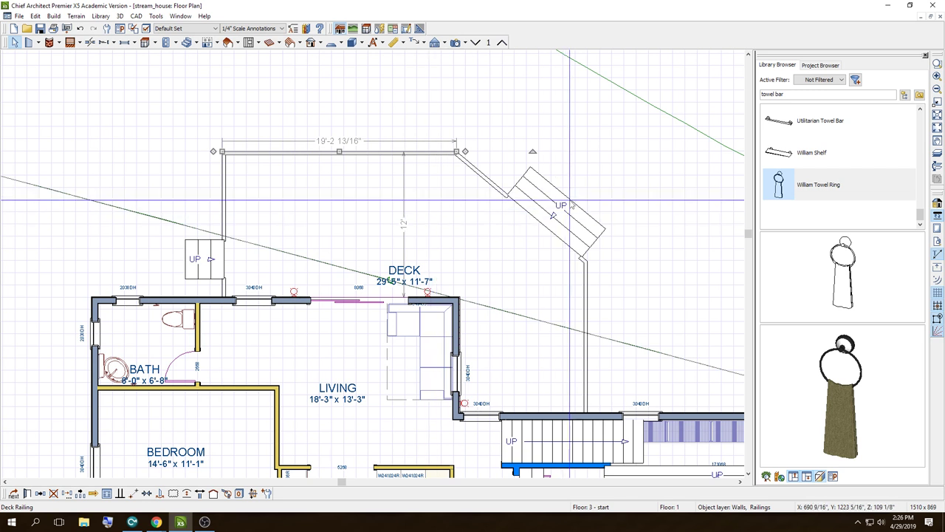
Step: Move the angled stair to the deck corner and the small left stair down to the deck edge
{"action": "left_click", "coordinate": [556, 214]}
{"action": "mouse_move", "coordinate": [556, 213]}
{"action": "left_mouse_down"}
{"action": "mouse_move", "coordinate": [529, 196]}
{"action": "mouse_move", "coordinate": [546, 189]}
{"action": "left_mouse_up"}
{"action": "left_click", "coordinate": [600, 146]}
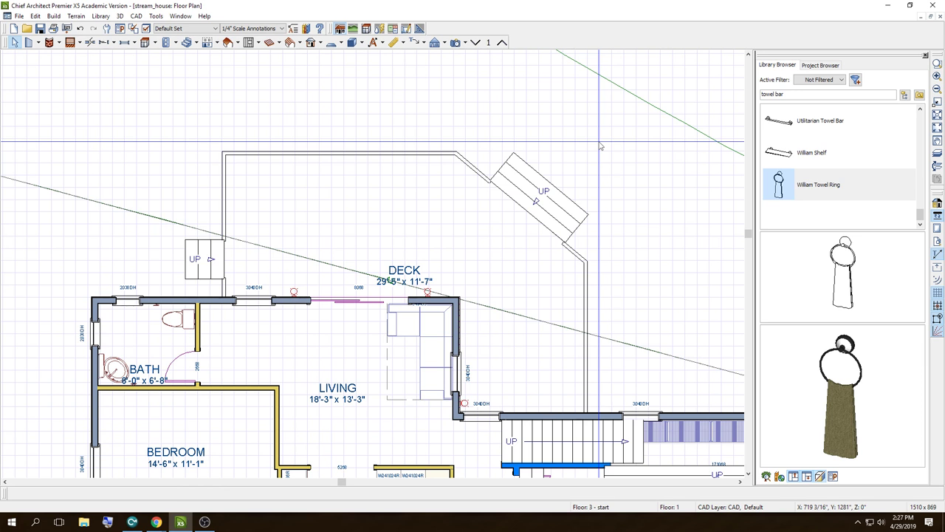
{"action": "left_click", "coordinate": [205, 259]}
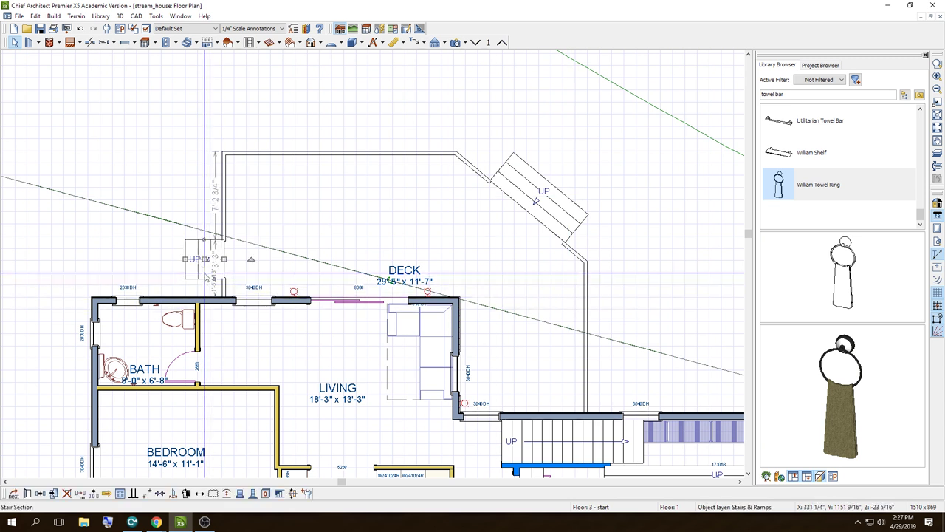
{"action": "left_click_drag", "start_coordinate": [205, 259], "coordinate": [208, 271]}
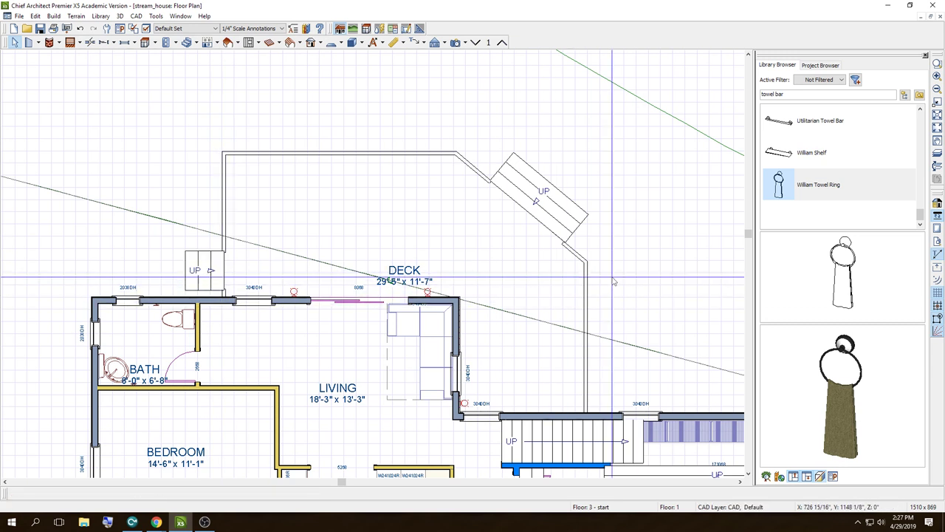
Step: Aim a full camera at the deck, orbit around the house, then return to the first floor
{"action": "scroll", "coordinate": [377, 235], "scroll_direction": "down", "scroll_amount": 3}
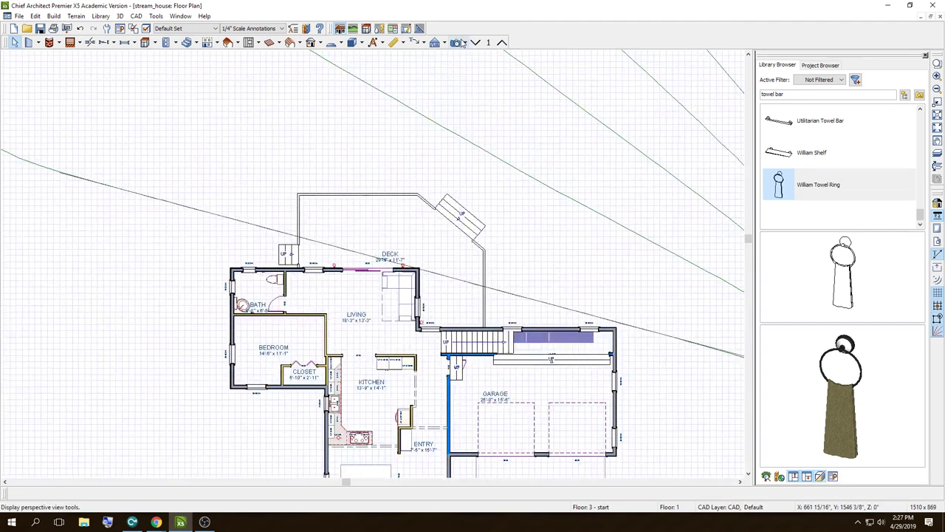
{"action": "left_click", "coordinate": [463, 43]}
{"action": "left_click", "coordinate": [465, 56]}
{"action": "left_click_drag", "start_coordinate": [495, 136], "coordinate": [493, 147]}
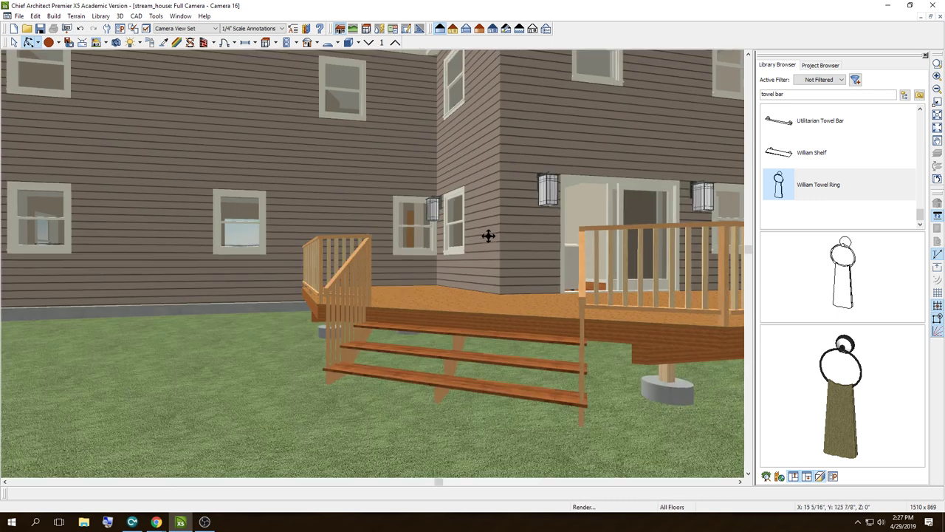
{"action": "mouse_move", "coordinate": [489, 226]}
{"action": "left_mouse_down"}
{"action": "mouse_move", "coordinate": [548, 209]}
{"action": "mouse_move", "coordinate": [555, 226]}
{"action": "mouse_move", "coordinate": [544, 209]}
{"action": "left_mouse_up"}
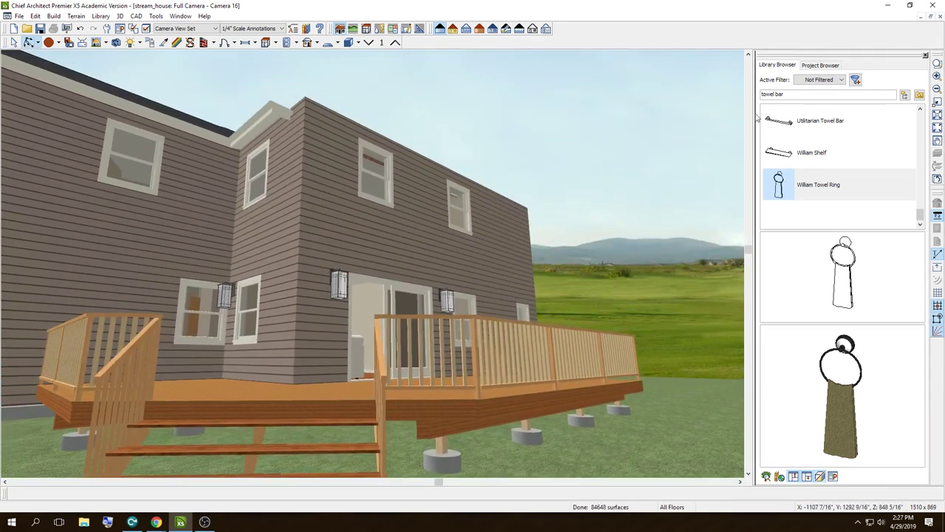
{"action": "left_click", "coordinate": [940, 16]}
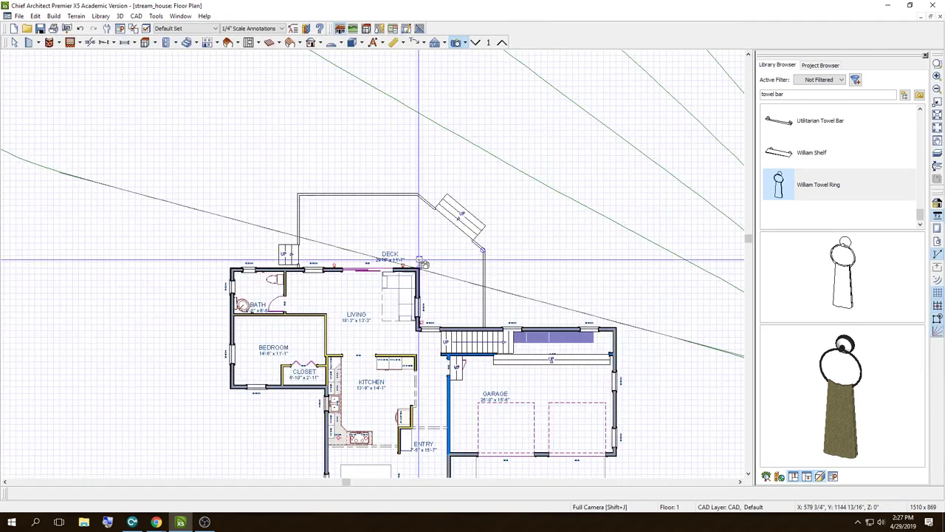
{"action": "left_click", "coordinate": [477, 42]}
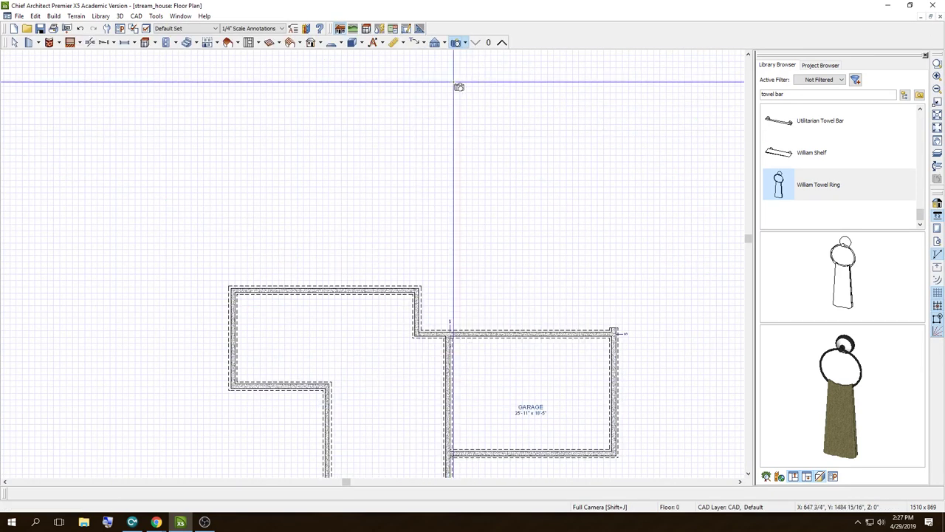
{"action": "left_click", "coordinate": [501, 42]}
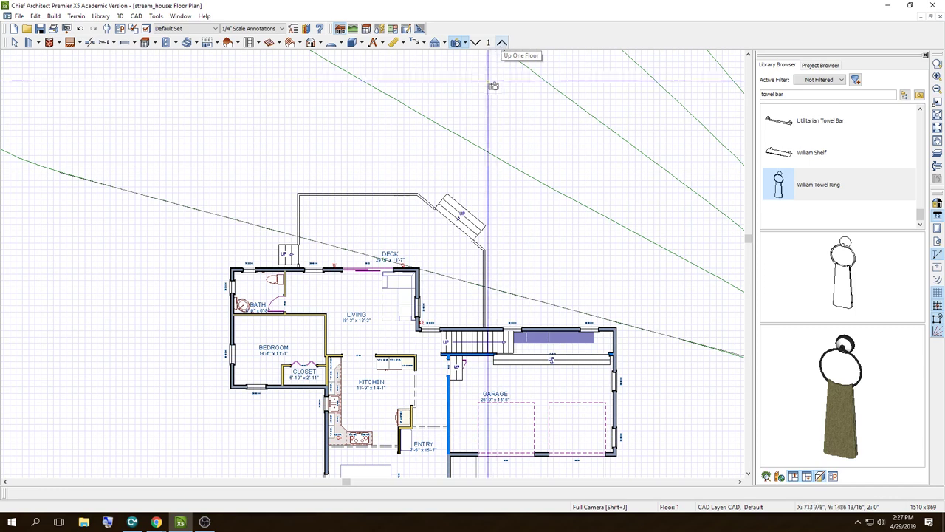
Step: Shift the top-wall doorway and adjoining wall pieces 1' to the left
{"action": "scroll", "coordinate": [350, 365], "scroll_direction": "up", "scroll_amount": 3}
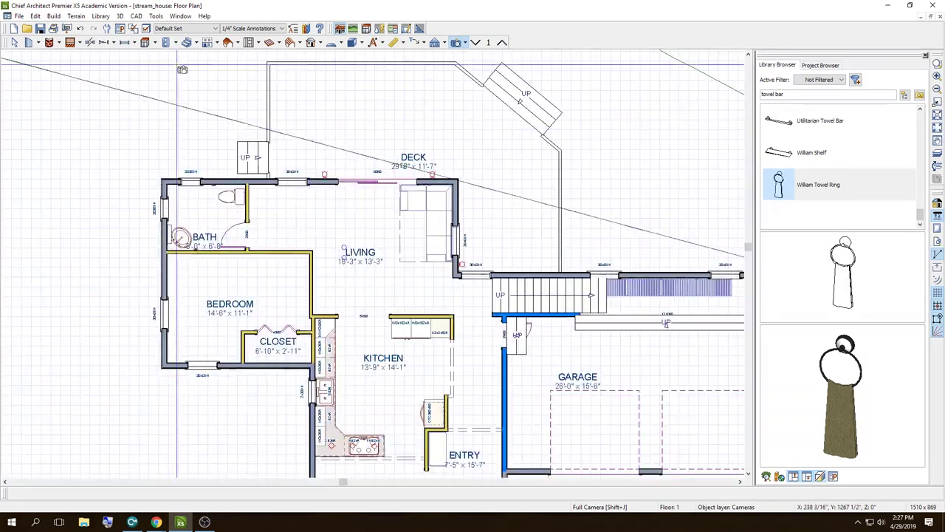
{"action": "left_click", "coordinate": [14, 42]}
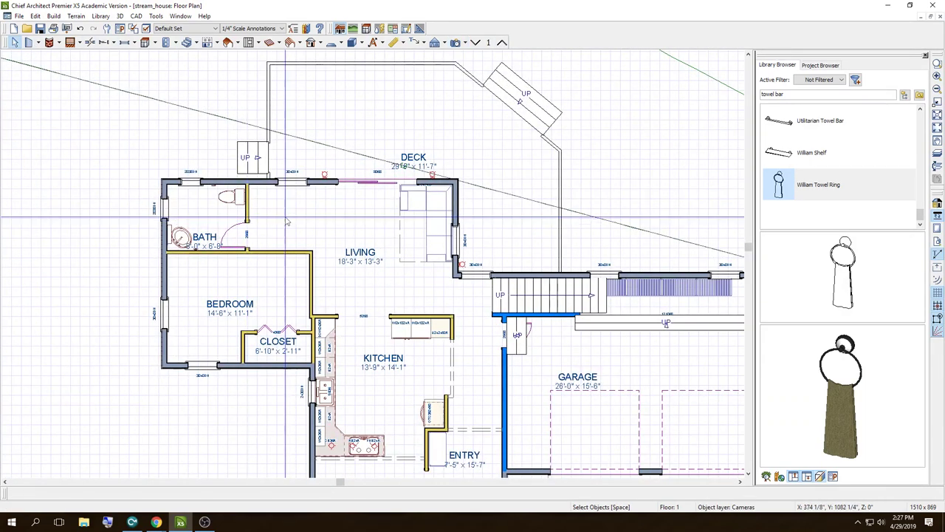
{"action": "left_click", "coordinate": [380, 182]}
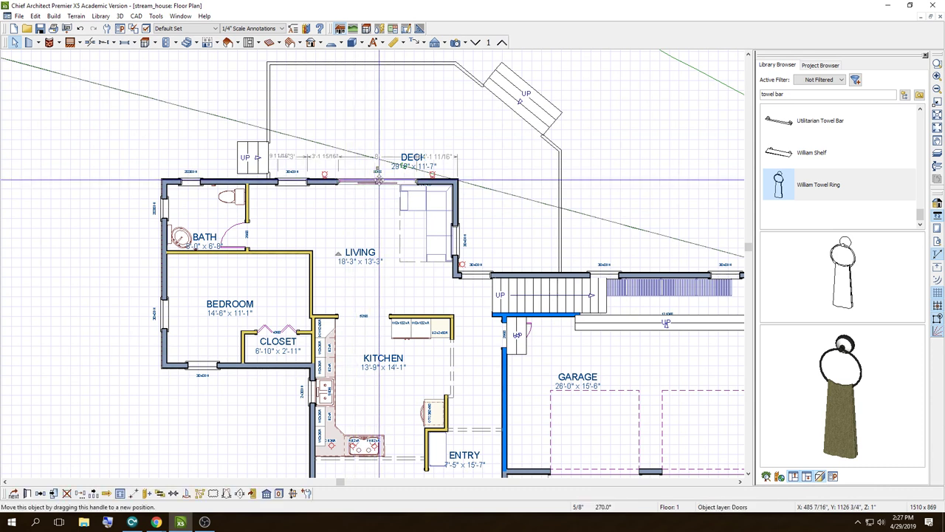
{"action": "scroll", "coordinate": [430, 177], "scroll_direction": "up", "scroll_amount": 2}
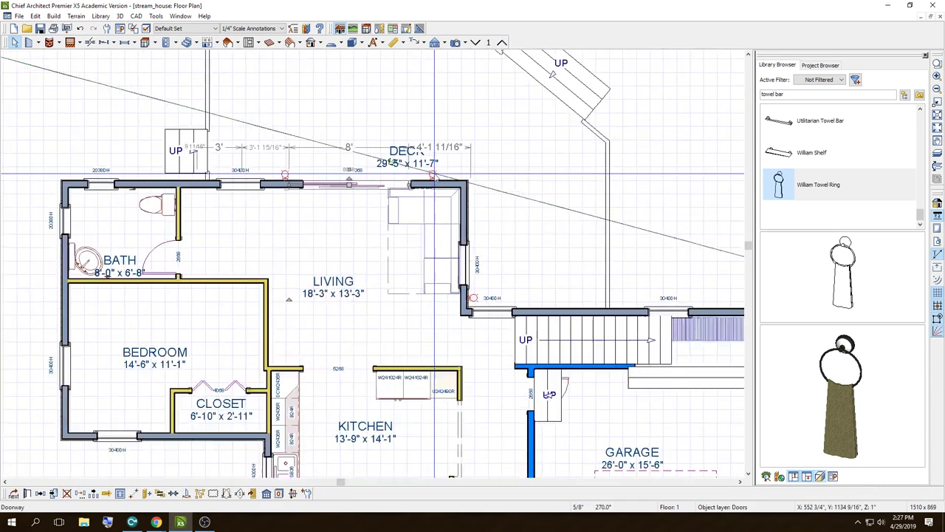
{"action": "left_click_drag", "start_coordinate": [442, 163], "coordinate": [246, 183]}
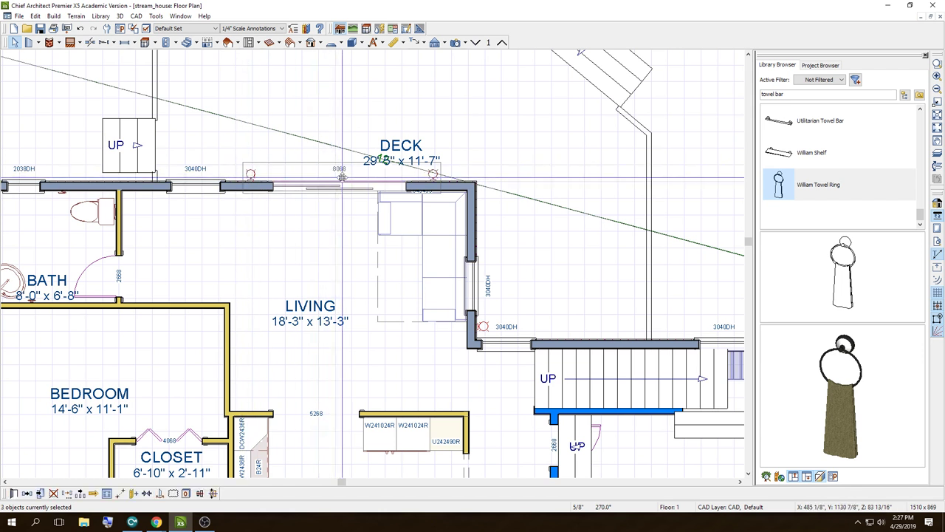
{"action": "left_click_drag", "start_coordinate": [341, 177], "coordinate": [332, 171]}
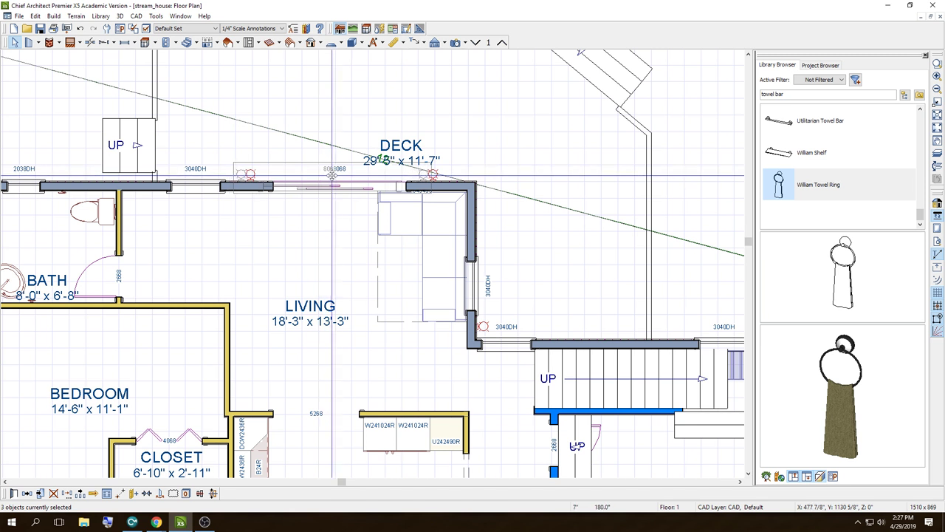
{"action": "left_click_drag", "start_coordinate": [332, 173], "coordinate": [333, 172]}
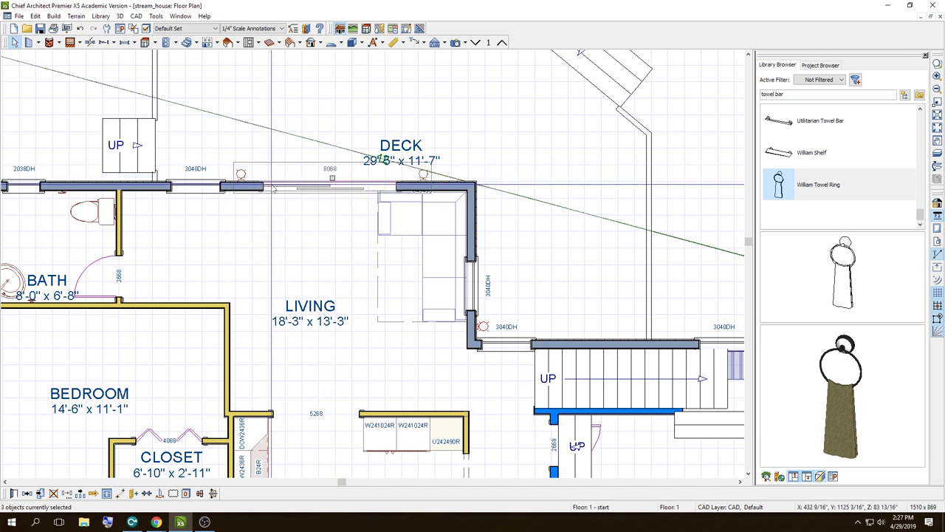
Step: Delete the 3040DH window from the top living-room wall
{"action": "left_click", "coordinate": [196, 184]}
{"action": "mouse_move", "coordinate": [196, 185]}
{"action": "left_mouse_down"}
{"action": "mouse_move", "coordinate": [179, 186]}
{"action": "mouse_move", "coordinate": [204, 185]}
{"action": "mouse_move", "coordinate": [176, 186]}
{"action": "mouse_move", "coordinate": [195, 186]}
{"action": "left_mouse_up"}
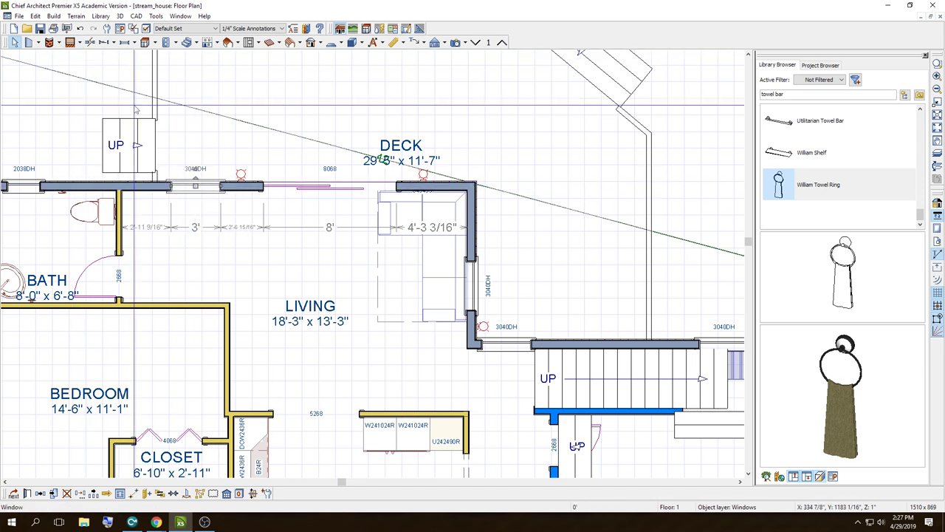
{"action": "left_click", "coordinate": [152, 131]}
{"action": "left_click", "coordinate": [196, 186]}
{"action": "key", "text": "Delete"}
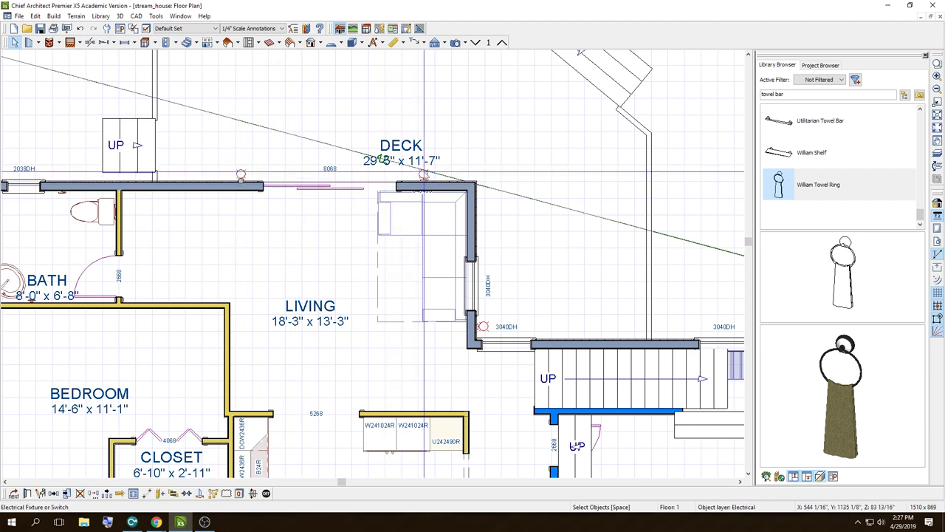
Step: Move the 8068 door and left light about 2'-10" to the left
{"action": "key", "text": "space"}
{"action": "left_click", "coordinate": [353, 186]}
{"action": "left_click", "coordinate": [242, 174], "text": "shift"}
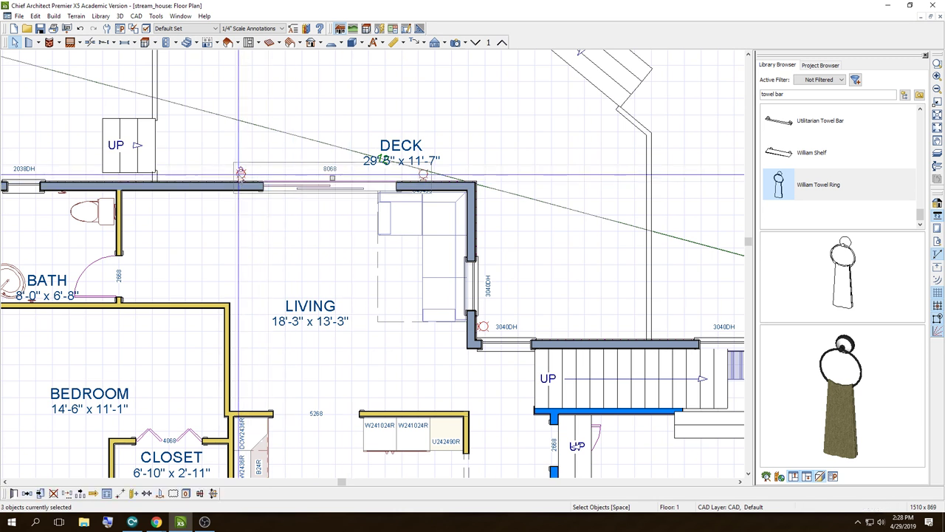
{"action": "left_click_drag", "start_coordinate": [333, 178], "coordinate": [282, 178]}
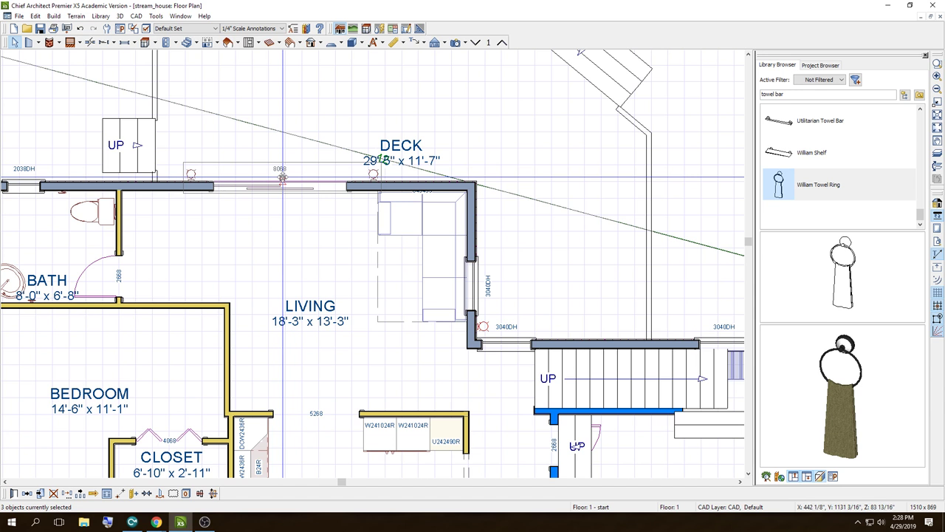
{"action": "left_click", "coordinate": [292, 226]}
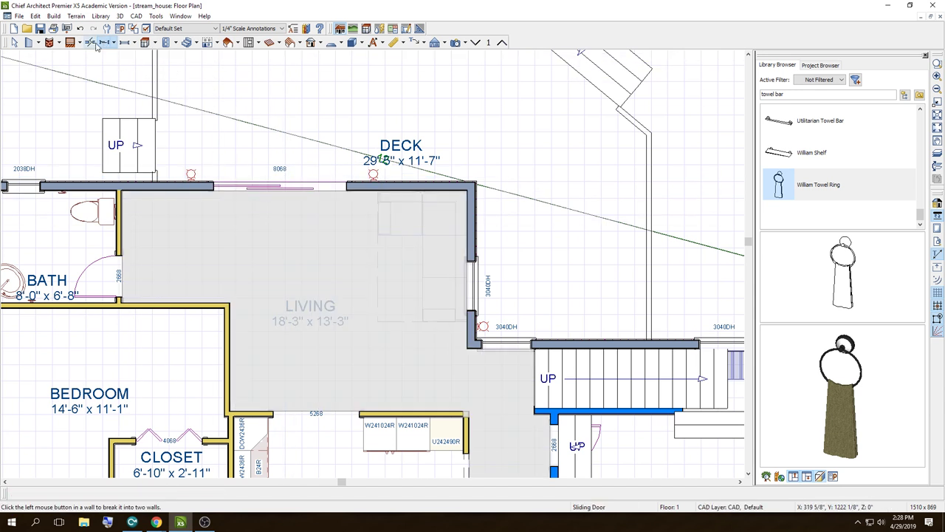
Step: Place a 3040DH window in the deck wall to the right of the sliding door
{"action": "left_click", "coordinate": [124, 42]}
{"action": "left_click", "coordinate": [144, 48]}
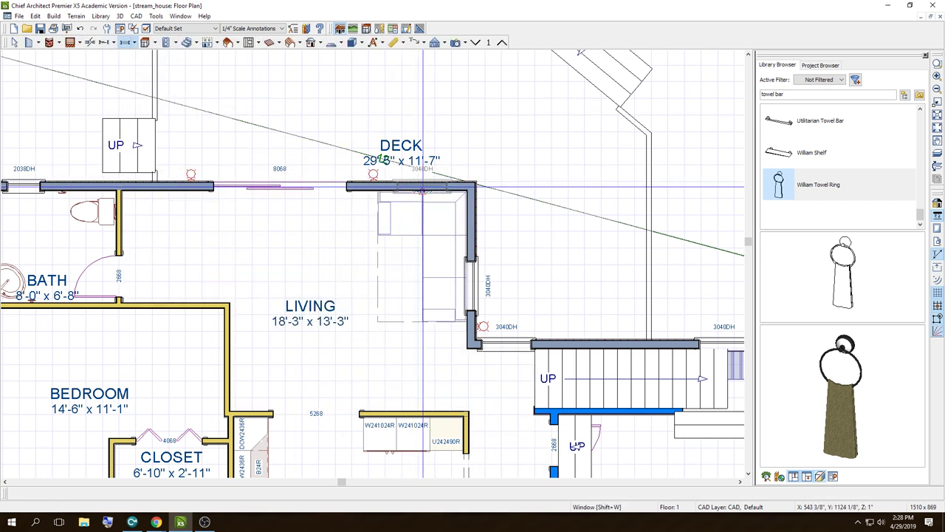
{"action": "left_click", "coordinate": [425, 187]}
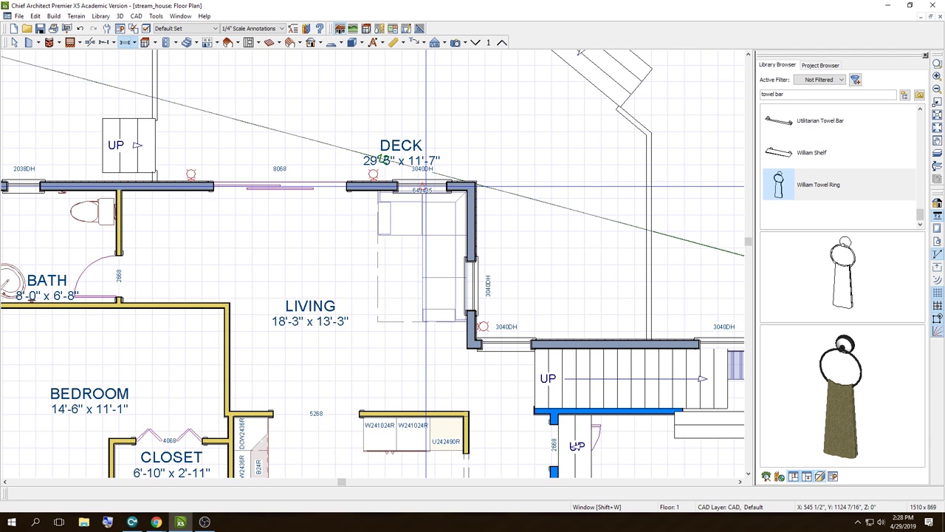
Step: Build a Full Overview 3D view and orbit and zoom to the back deck
{"action": "left_click", "coordinate": [463, 42]}
{"action": "left_click", "coordinate": [487, 79]}
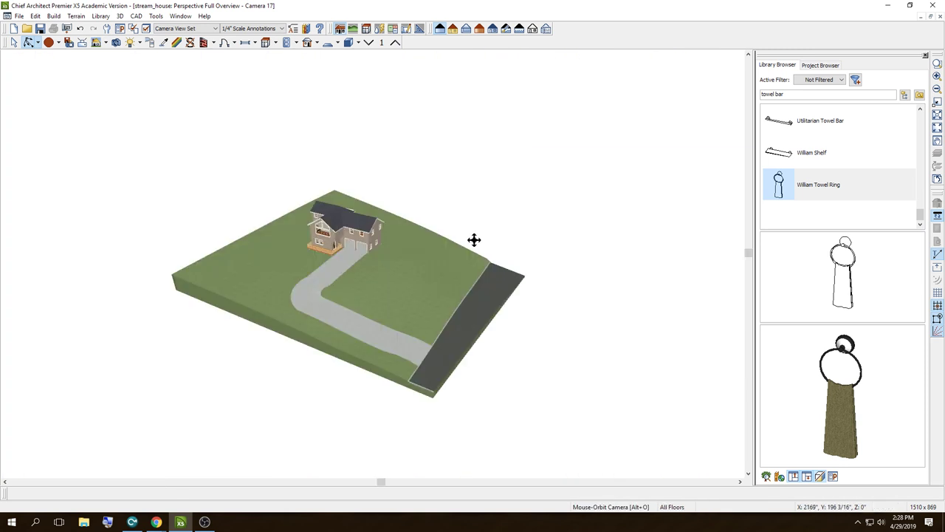
{"action": "left_click_drag", "start_coordinate": [475, 238], "coordinate": [249, 222]}
{"action": "left_click_drag", "start_coordinate": [475, 222], "coordinate": [448, 276]}
{"action": "scroll", "coordinate": [449, 276], "scroll_direction": "up", "scroll_amount": 2}
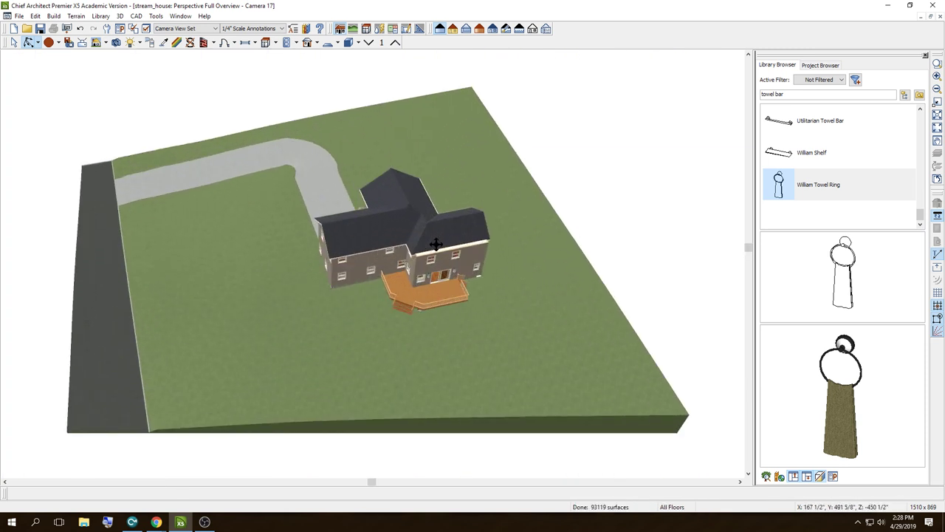
{"action": "scroll", "coordinate": [436, 244], "scroll_direction": "up", "scroll_amount": 3}
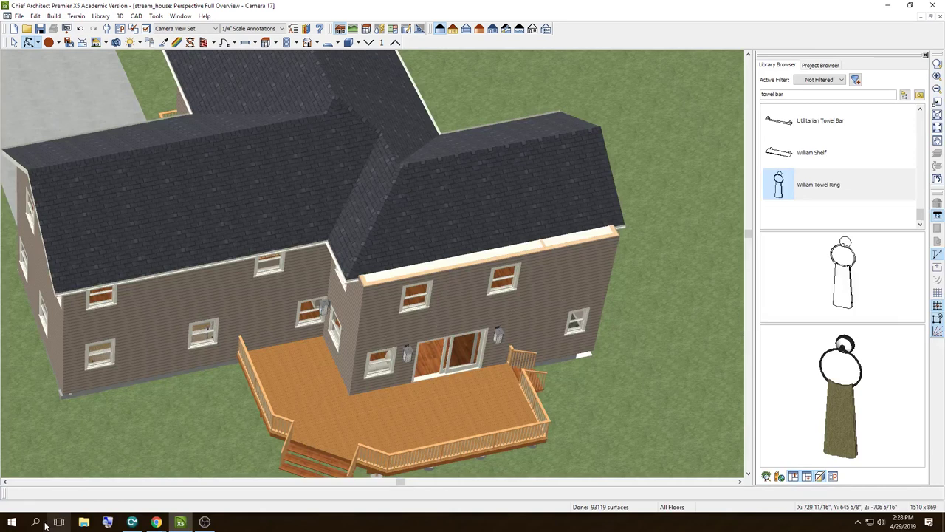
Step: Open Notepad and type that the roof broke from the wall move and will be redone
{"action": "left_click", "coordinate": [13, 525]}
{"action": "left_click", "coordinate": [13, 524]}
{"action": "type", "text": "no"}
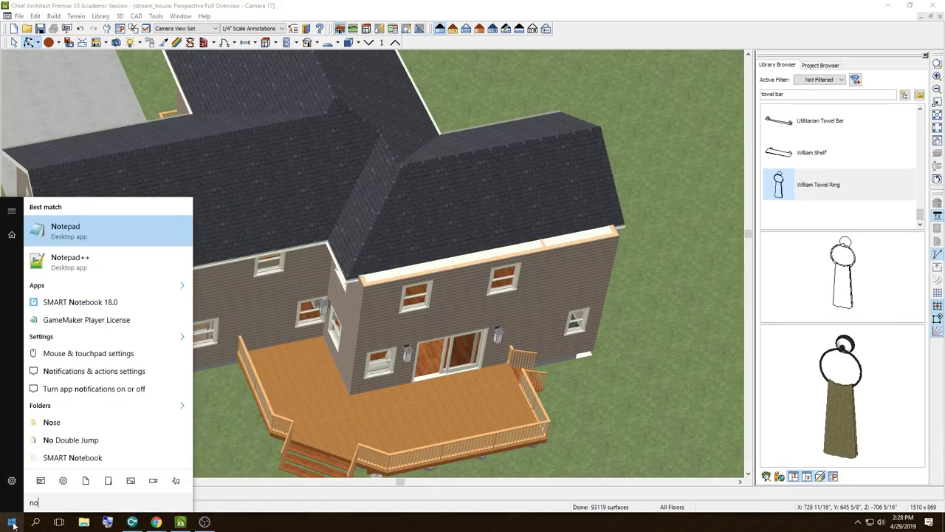
{"action": "key", "text": "Return"}
{"action": "type", "text": "this "}
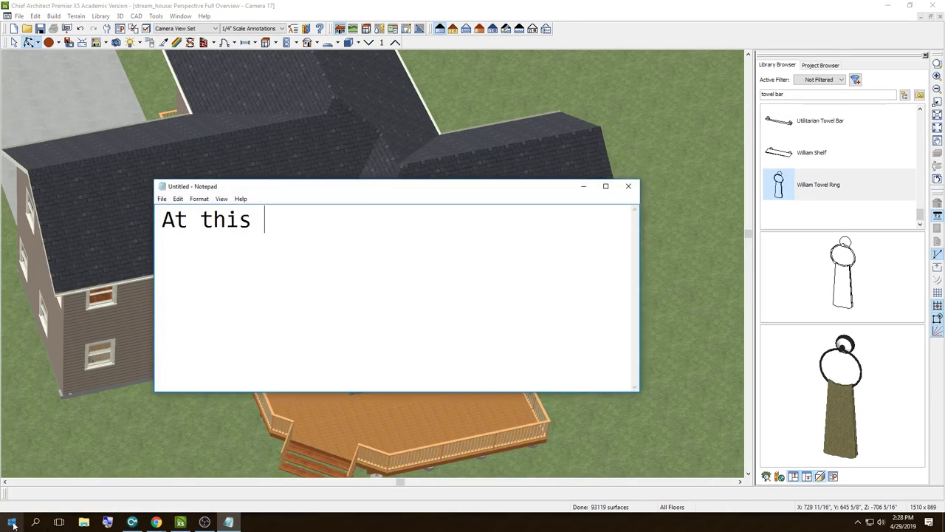
{"action": "type", "text": "point, your roof is br"}
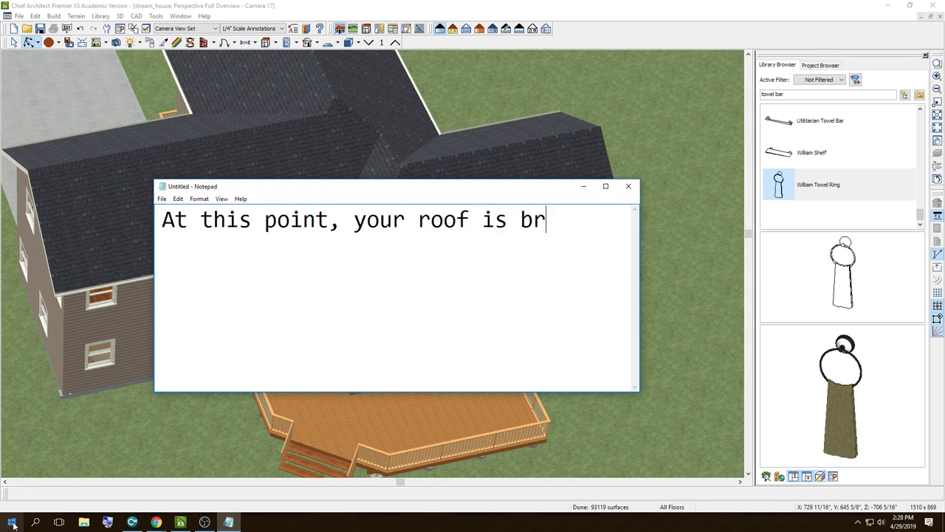
{"action": "type", "text": "oken due"}
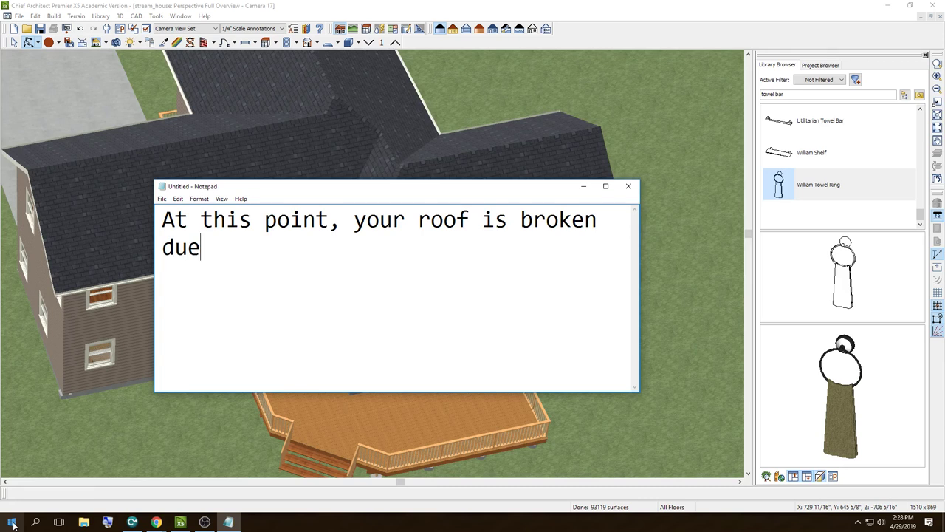
{"action": "type", "text": " to the wall m"}
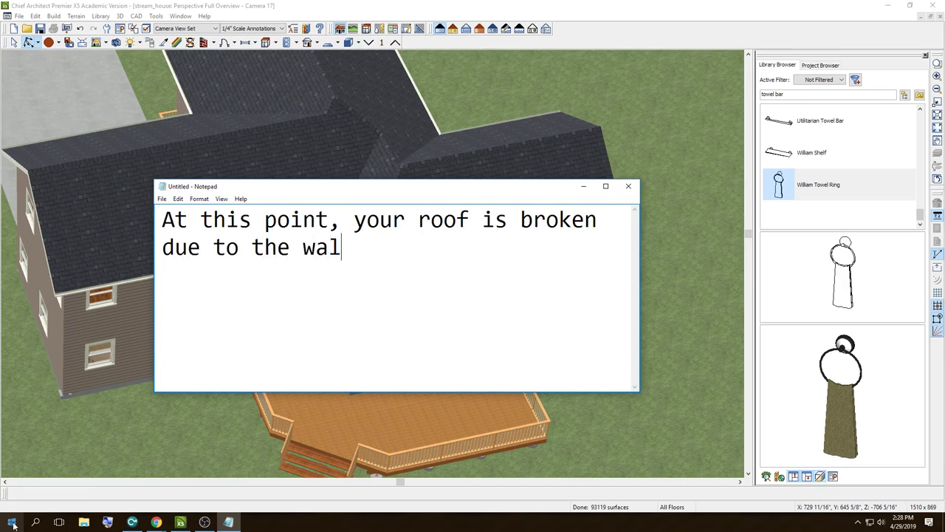
{"action": "type", "text": "ovement, we will \""}
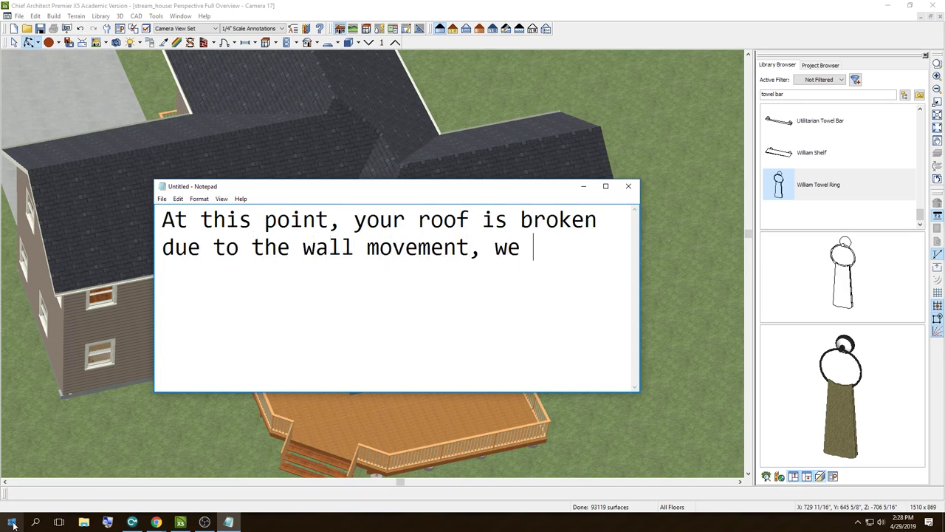
{"action": "type", "text": "RE-Build\" our roof soon,"}
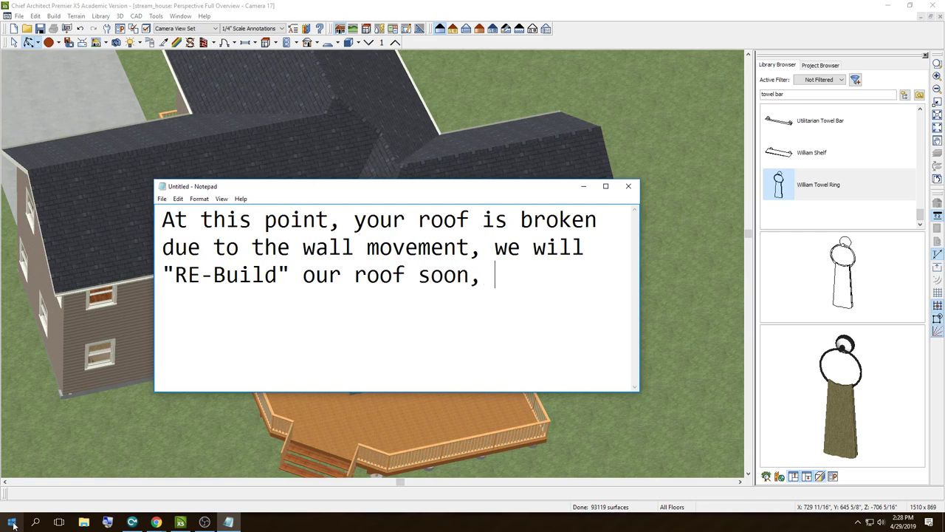
{"action": "type", "text": "don'"}
{"action": "type", "text": "t stress, but l"}
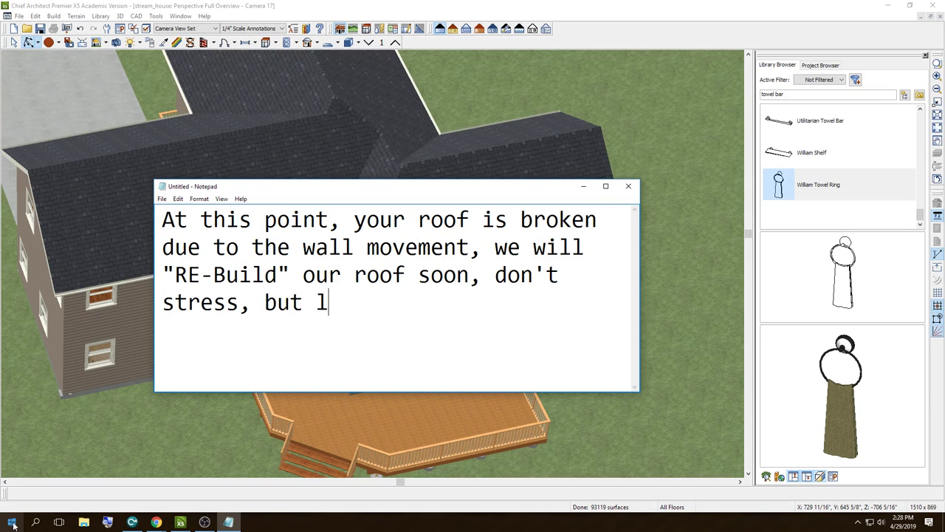
{"action": "type", "text": "t wh"}
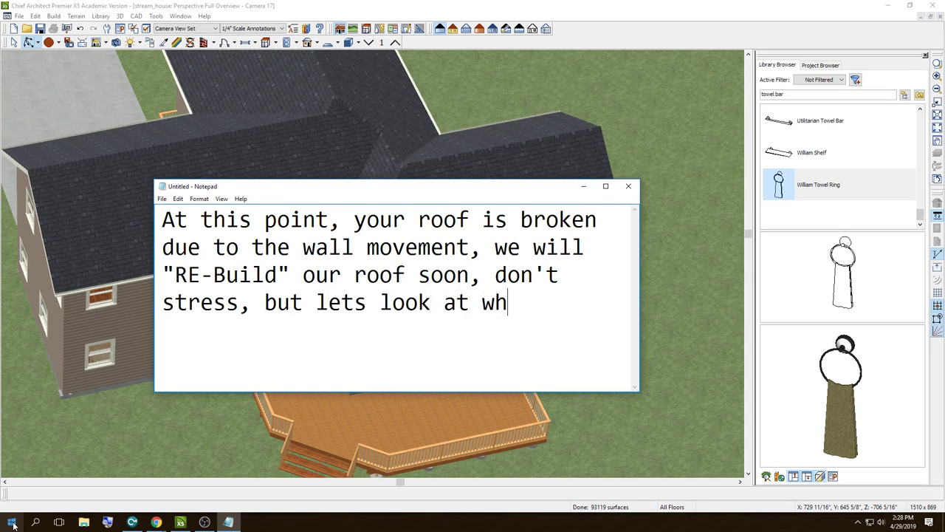
{"action": "type", "text": "at we"}
{"action": "type", "text": " just did to see if it look "}
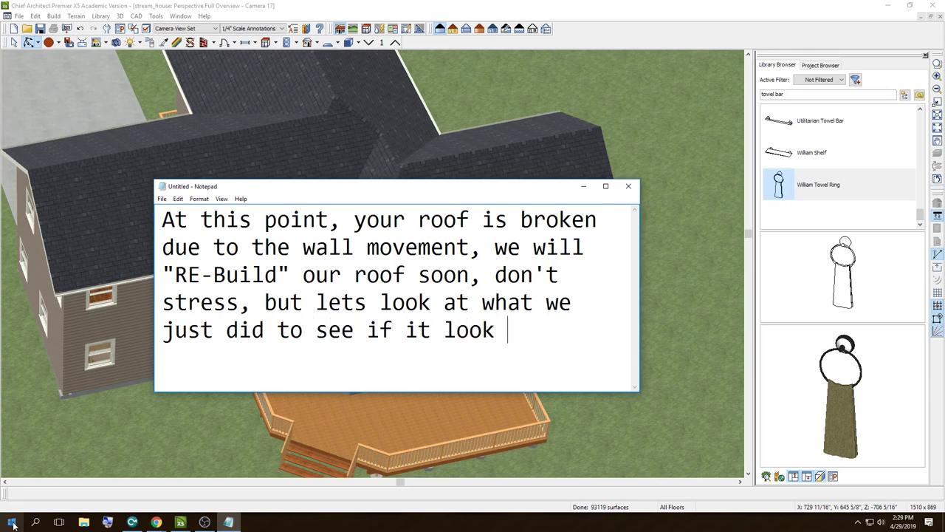
{"action": "type", "text": "s good"}
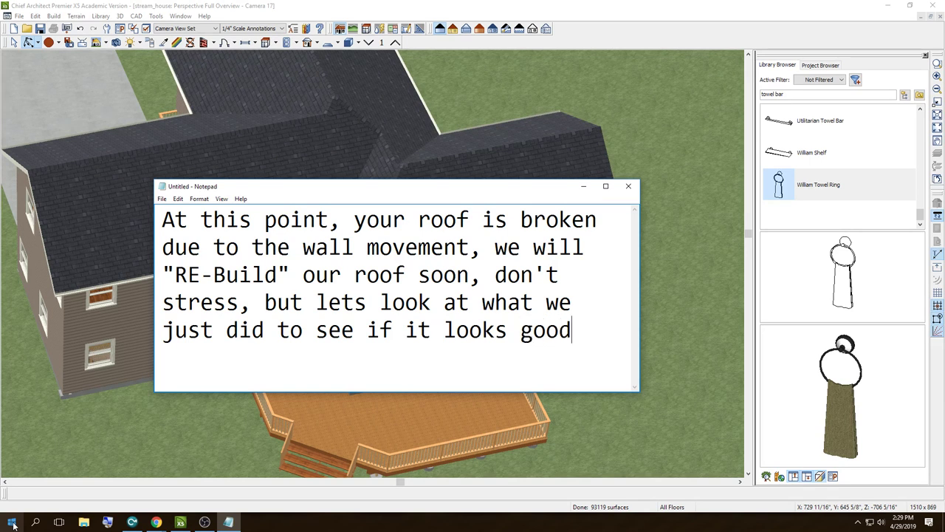
{"action": "type", "text": ", and is functional."}
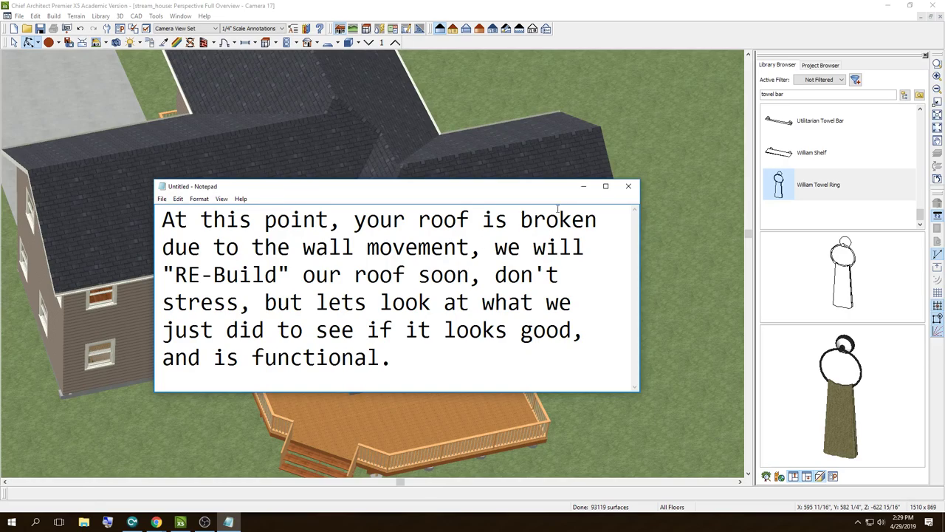
Step: Discard the note unsaved, zoom the 3D view in on the deck, and relaunch Notepad
{"action": "left_click", "coordinate": [629, 186]}
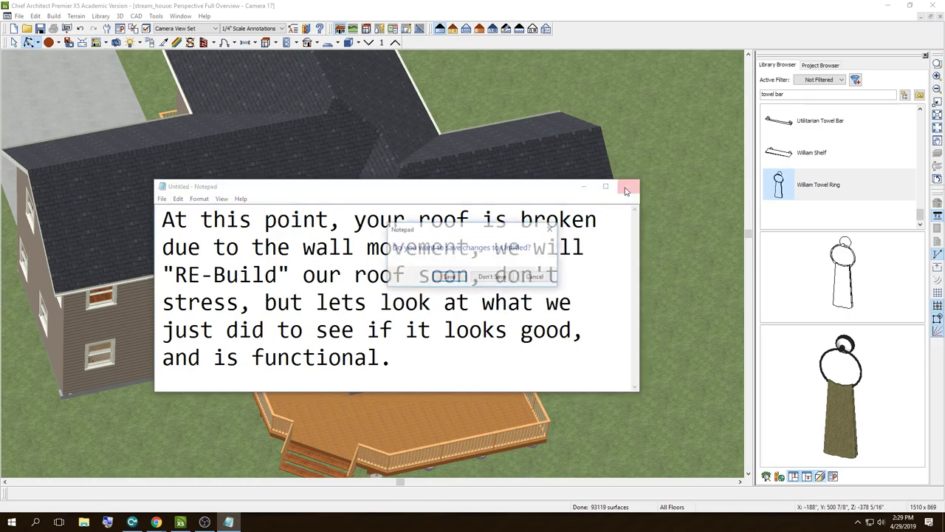
{"action": "left_click", "coordinate": [492, 276]}
{"action": "scroll", "coordinate": [370, 312], "scroll_direction": "up", "scroll_amount": 3}
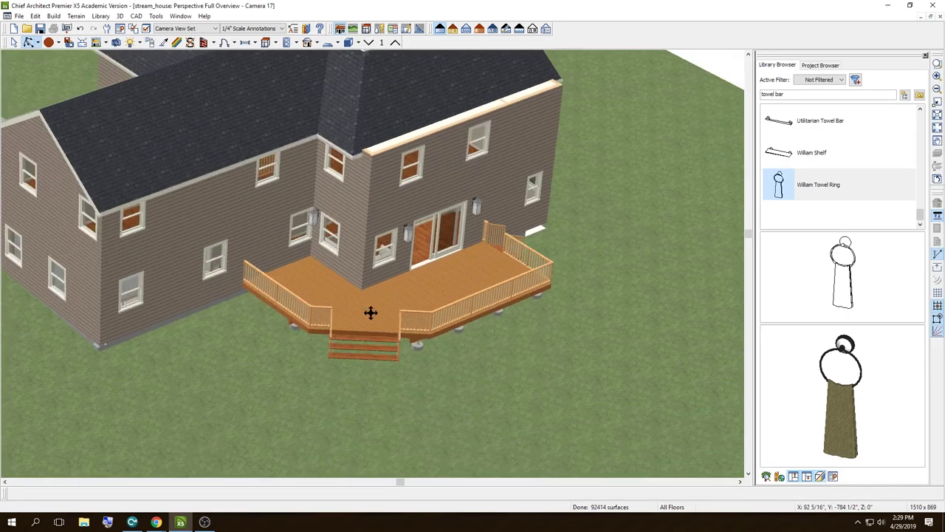
{"action": "scroll", "coordinate": [306, 211], "scroll_direction": "up", "scroll_amount": 2}
{"action": "scroll", "coordinate": [308, 195], "scroll_direction": "up", "scroll_amount": 2}
{"action": "scroll", "coordinate": [314, 196], "scroll_direction": "up", "scroll_amount": 2}
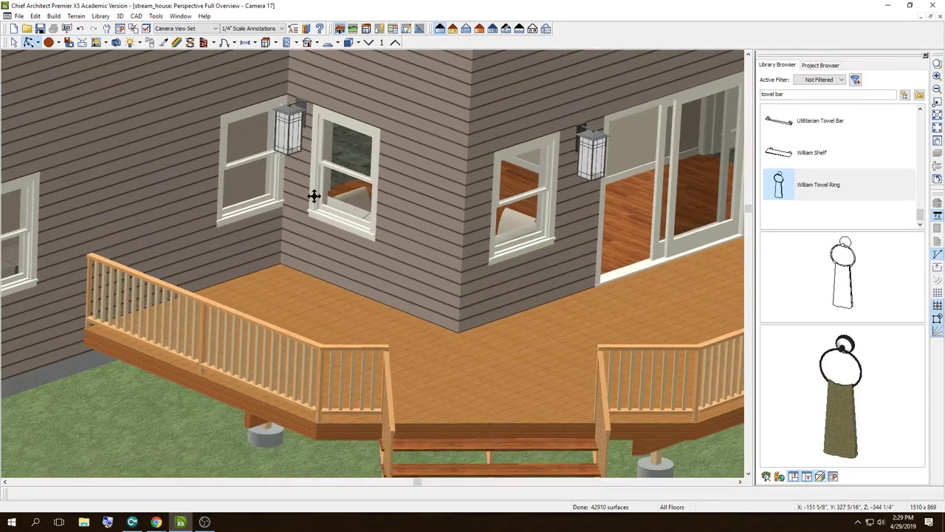
{"action": "left_click", "coordinate": [14, 522]}
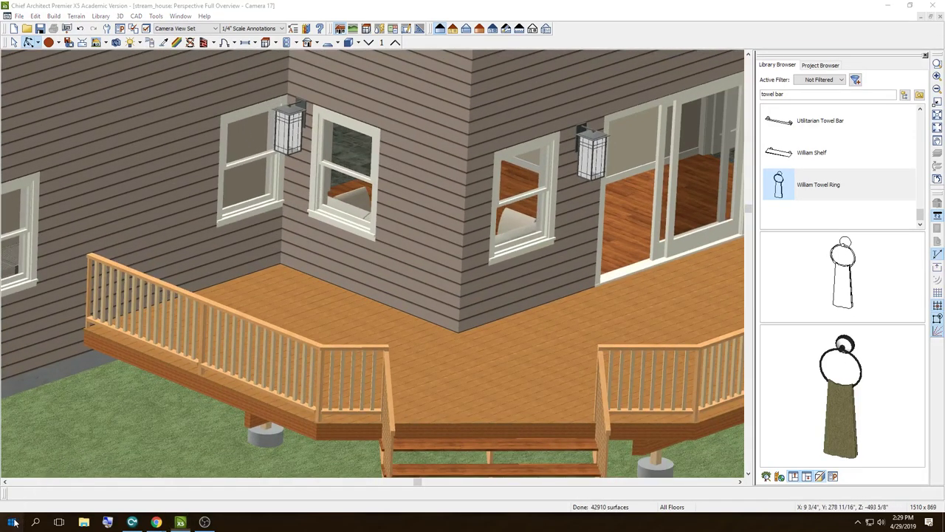
Step: Write a Notepad remark to move the window over a little, then discard it unsaved
{"action": "type", "text": "notepad"}
{"action": "key", "text": "Return"}
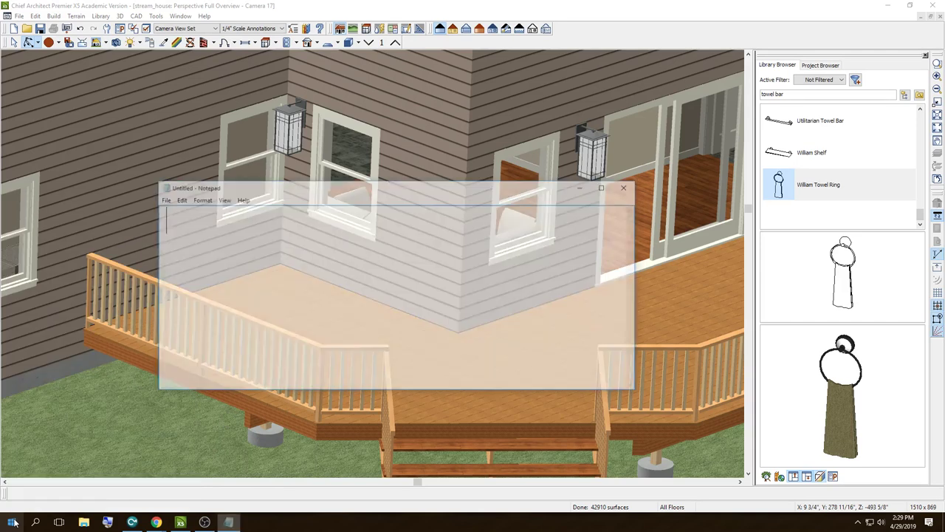
{"action": "type", "text": "Looks bad here...."}
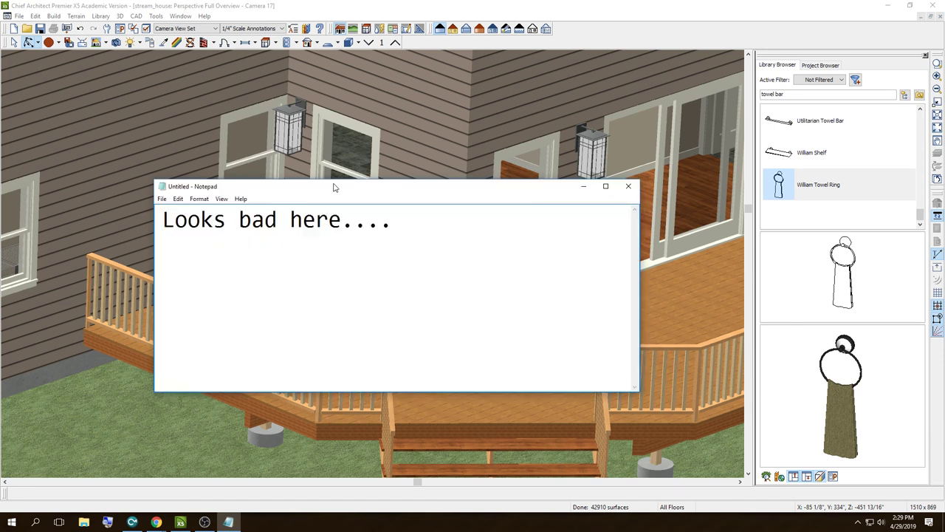
{"action": "left_click_drag", "start_coordinate": [336, 185], "coordinate": [407, 277]}
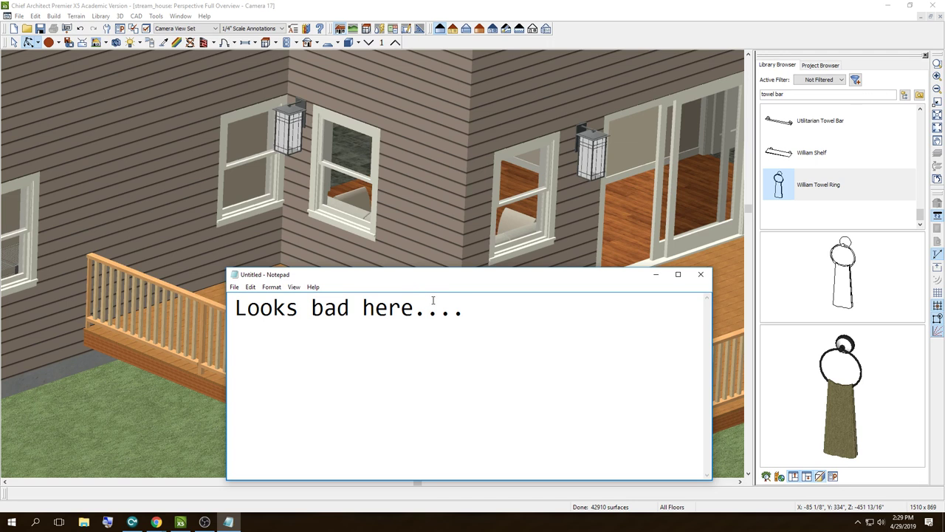
{"action": "type", "text": "Lt"}
{"action": "key", "text": "BackSpace"}
{"action": "type", "text": "ets try to "}
{"action": "type", "text": "move t"}
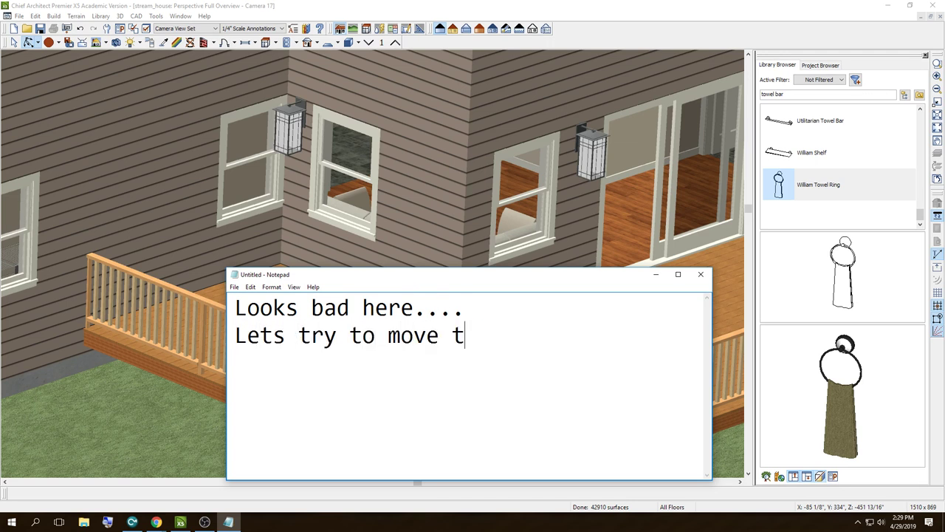
{"action": "type", "text": "he window over,"}
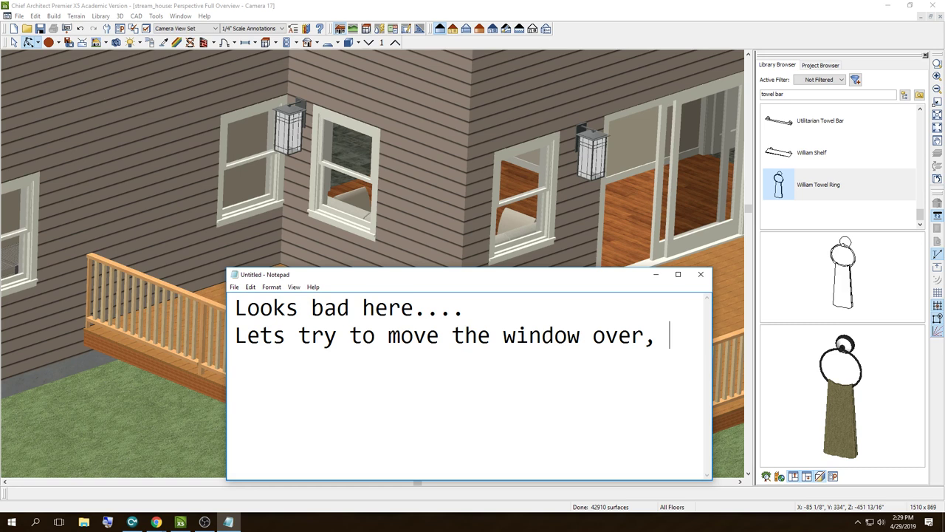
{"action": "type", "text": "le bit"}
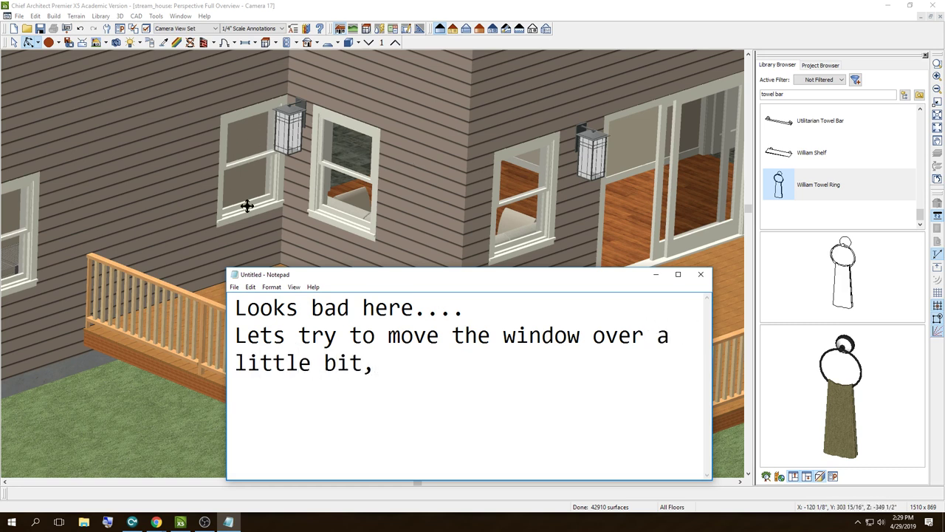
{"action": "left_click", "coordinate": [701, 274]}
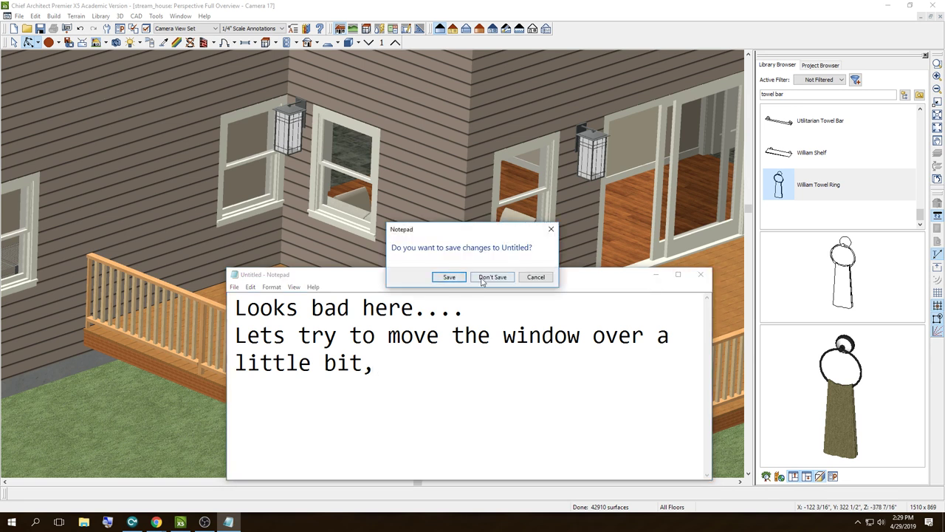
{"action": "left_click", "coordinate": [490, 277]}
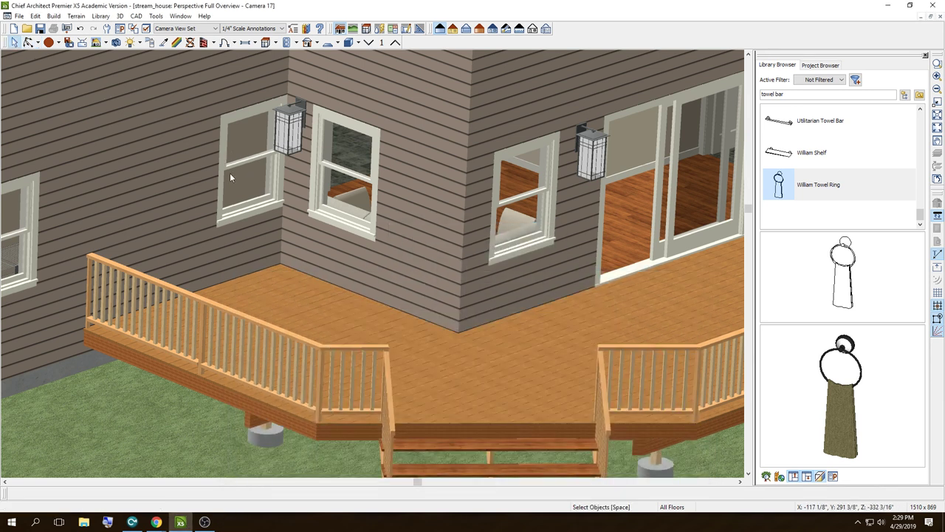
Step: Slide the left back-wall window leftward, away from the wall corner, in 3D
{"action": "left_click", "coordinate": [235, 169]}
{"action": "mouse_move", "coordinate": [251, 161]}
{"action": "left_mouse_down"}
{"action": "mouse_move", "coordinate": [222, 162]}
{"action": "mouse_move", "coordinate": [189, 187]}
{"action": "left_mouse_up"}
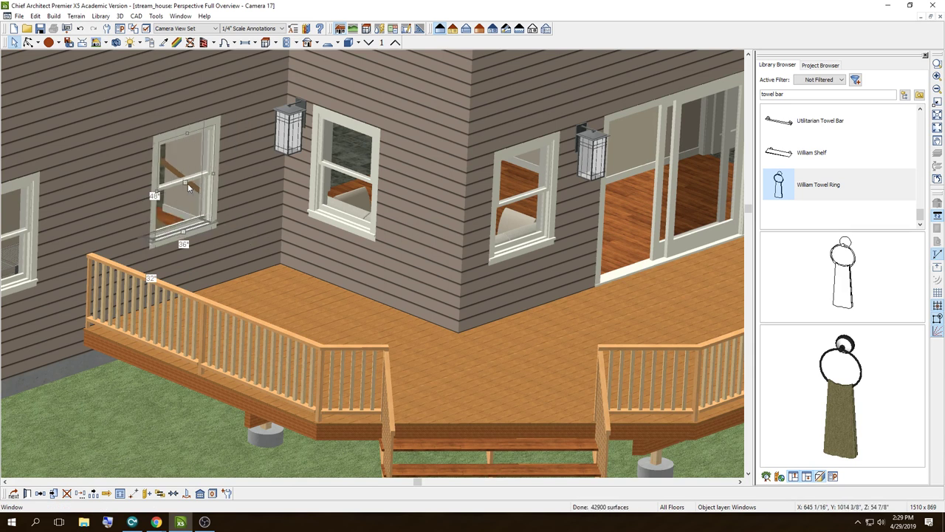
{"action": "left_click_drag", "start_coordinate": [188, 187], "coordinate": [141, 198]}
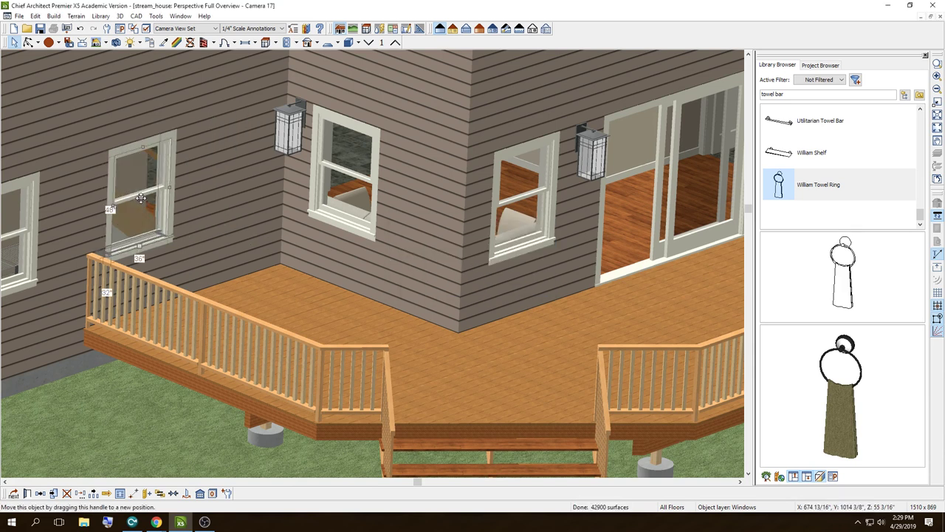
Step: Mark the window with a screenshot arrow and note it should be raised or moved right, unsaved
{"action": "left_click", "coordinate": [13, 522]}
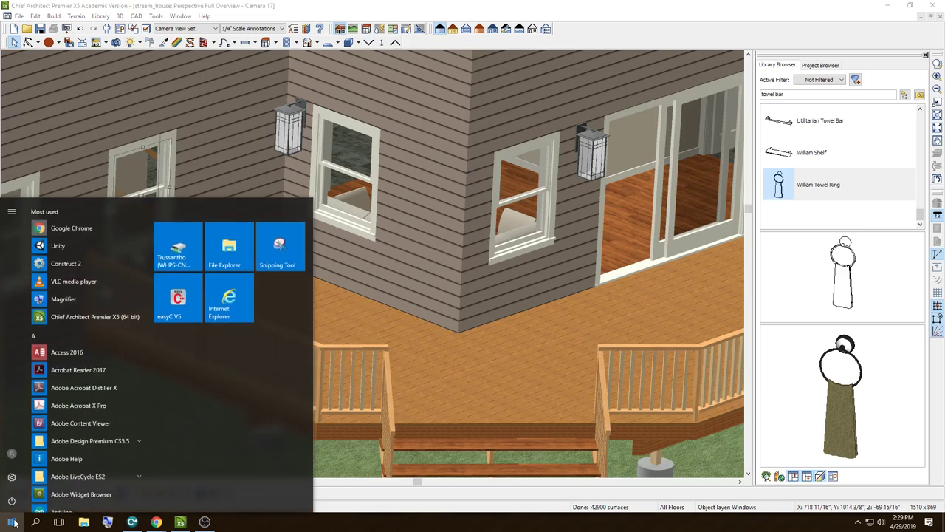
{"action": "type", "text": "notepad"}
{"action": "key", "text": "Return"}
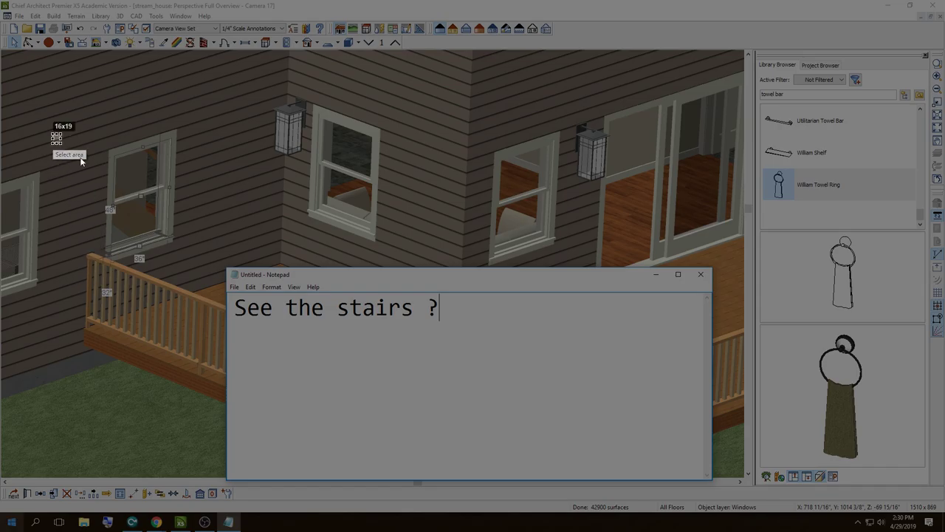
{"action": "left_click_drag", "start_coordinate": [52, 133], "coordinate": [564, 424]}
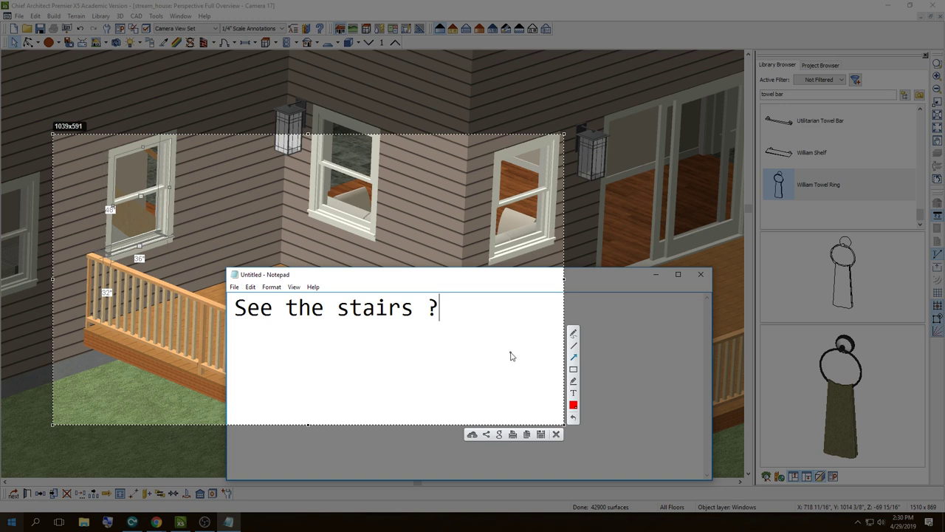
{"action": "left_click_drag", "start_coordinate": [266, 303], "coordinate": [112, 235]}
{"action": "key", "text": "Escape"}
{"action": "type", "text": "Not"}
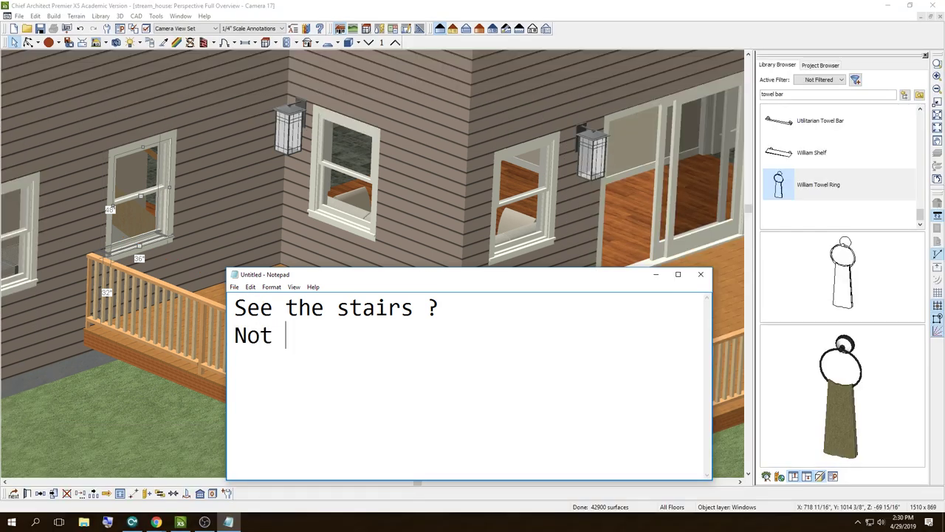
{"action": "type", "text": "Good, ei"}
{"action": "type", "text": "ther we raise the win"}
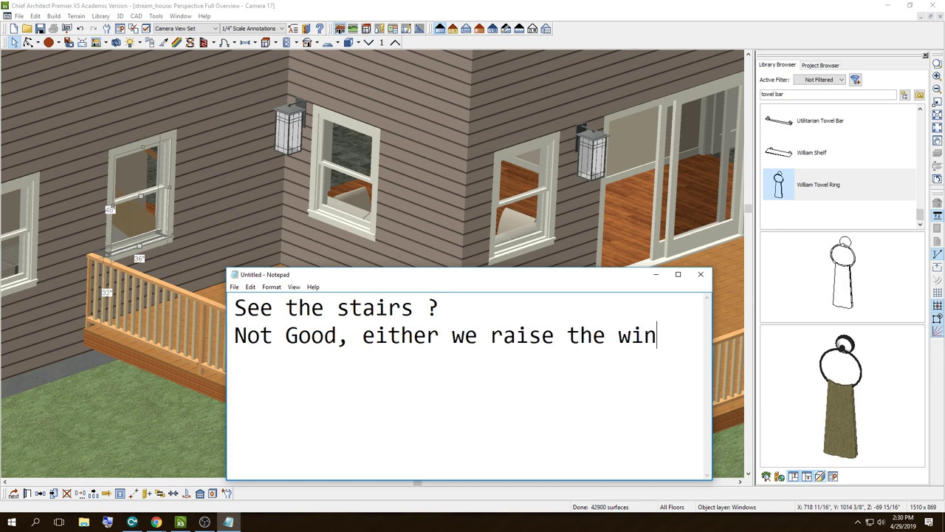
{"action": "type", "text": "dow, or we m"}
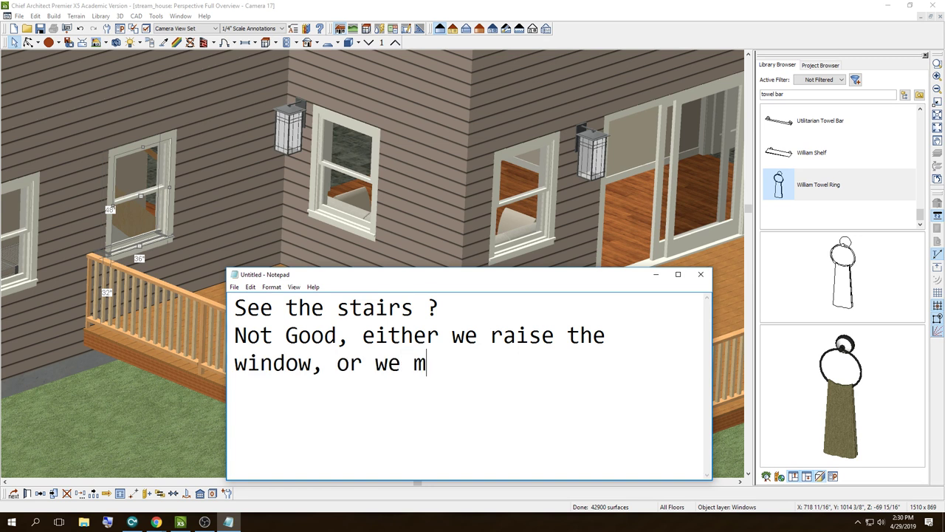
{"action": "type", "text": "ove it back over t"}
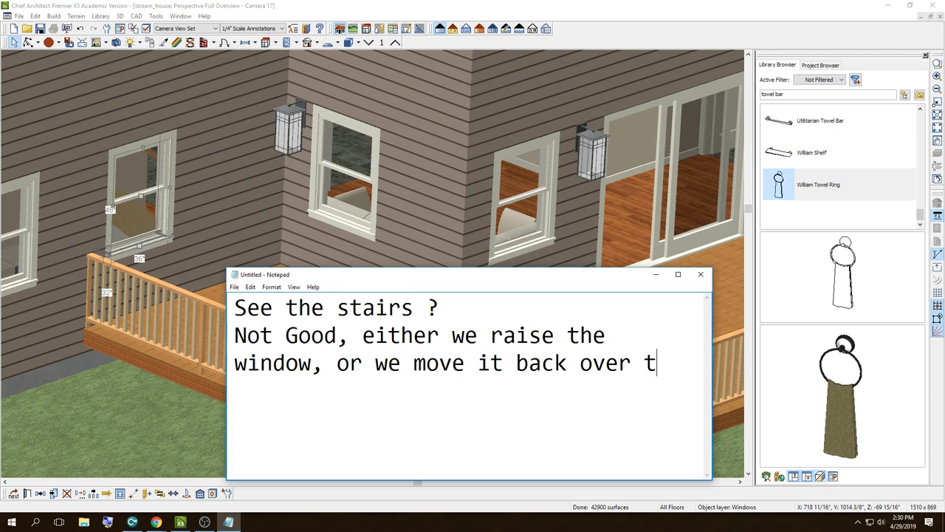
{"action": "type", "text": "o the right a bit."}
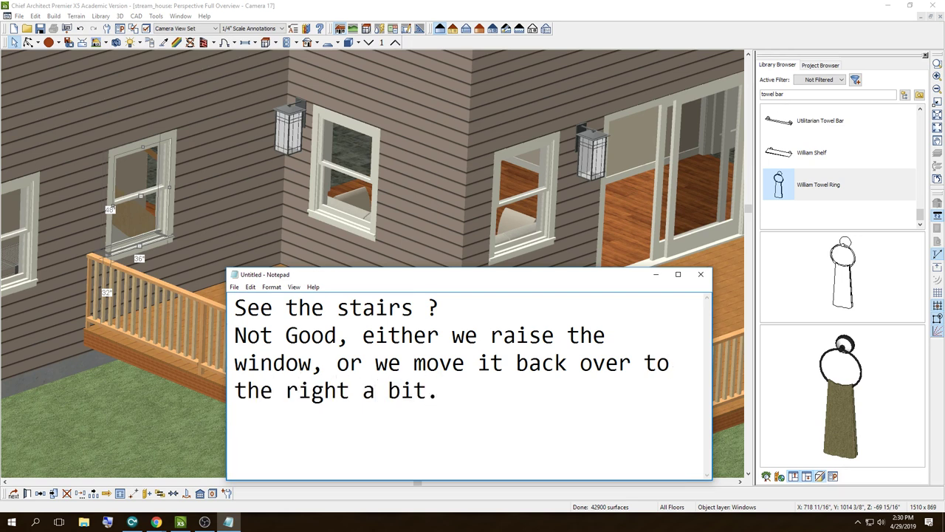
{"action": "left_click", "coordinate": [700, 274]}
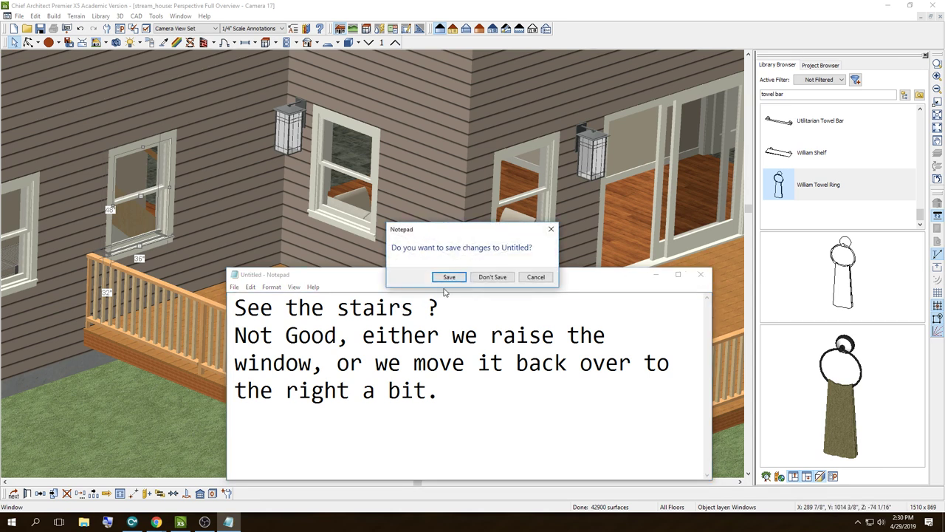
{"action": "left_click", "coordinate": [474, 279]}
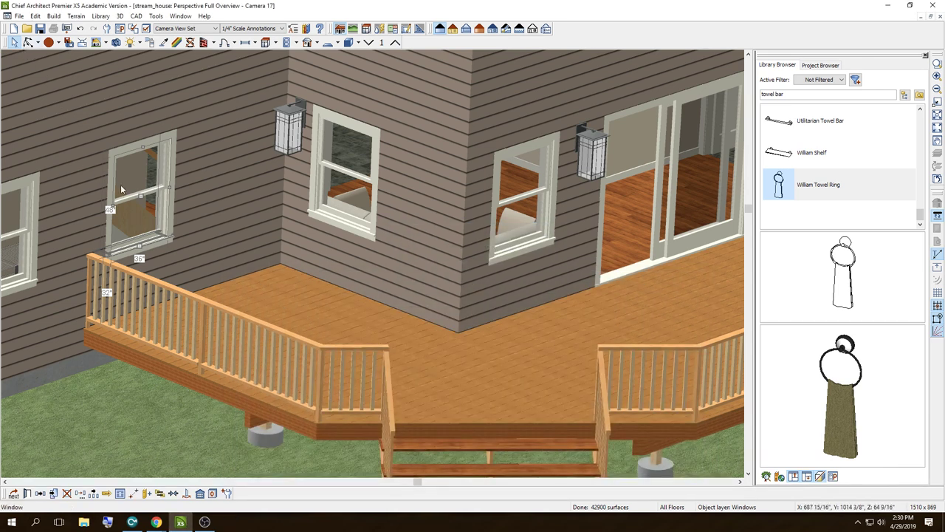
Step: Drag the left window higher up the back wall, above the deck railing
{"action": "left_click_drag", "start_coordinate": [141, 196], "coordinate": [129, 138]}
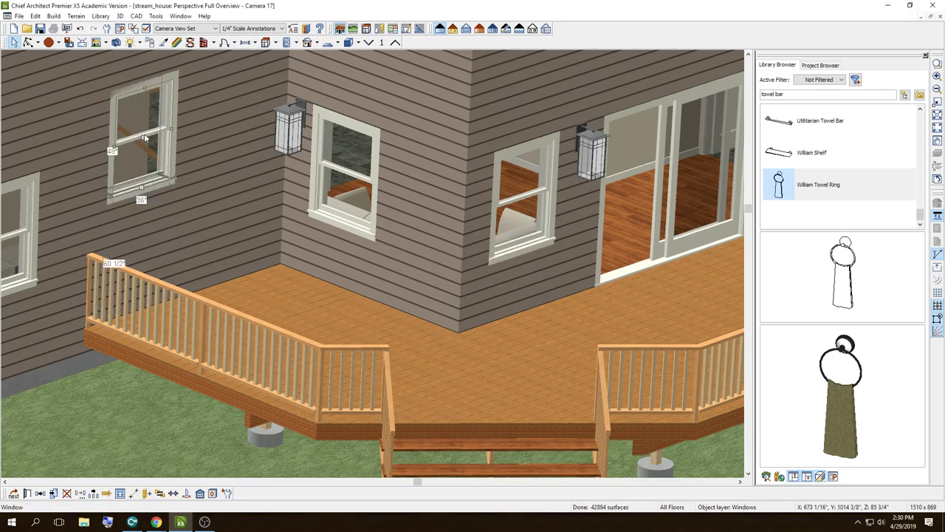
{"action": "scroll", "coordinate": [155, 182], "scroll_direction": "down", "scroll_amount": 3}
{"action": "scroll", "coordinate": [156, 185], "scroll_direction": "down", "scroll_amount": 2}
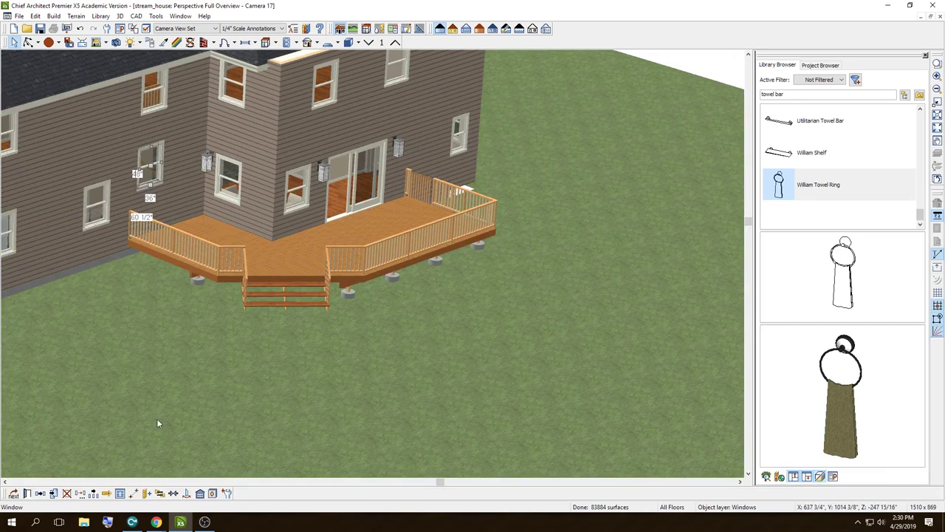
Step: Write a Notepad note that the raised window looks weird and should drop and shift right; discard it
{"action": "left_click", "coordinate": [11, 522]}
{"action": "type", "text": "no"}
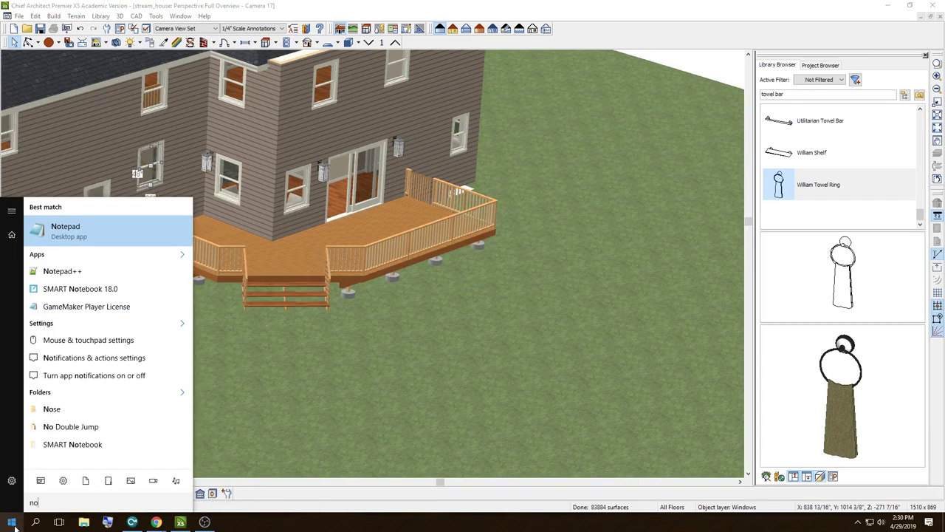
{"action": "key", "text": "Return"}
{"action": "type", "text": "looks weird... lets"}
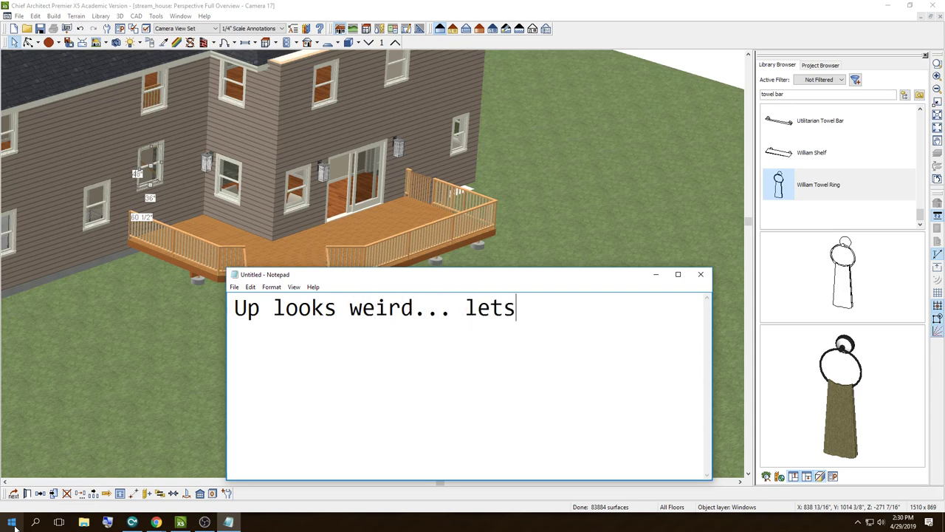
{"action": "type", "text": " bring it "}
{"action": "type", "text": ", d"}
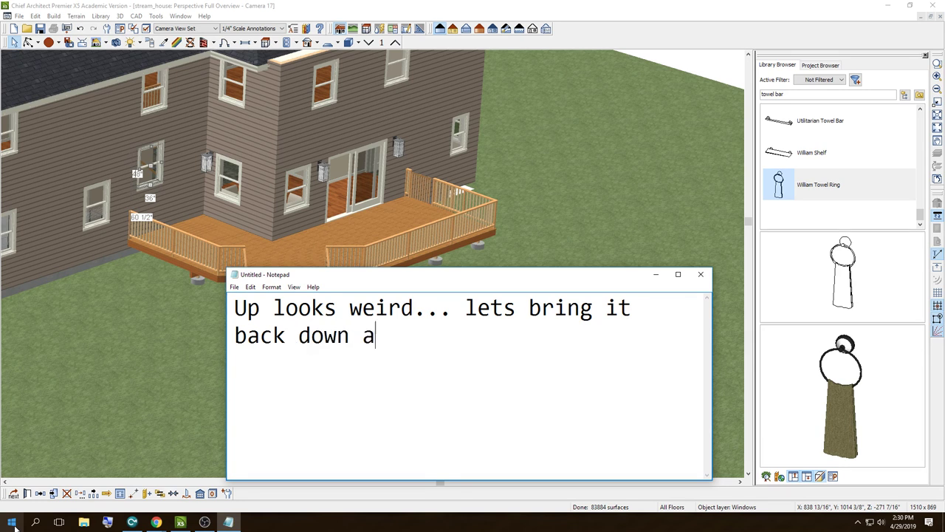
{"action": "type", "text": "nd move it to th"}
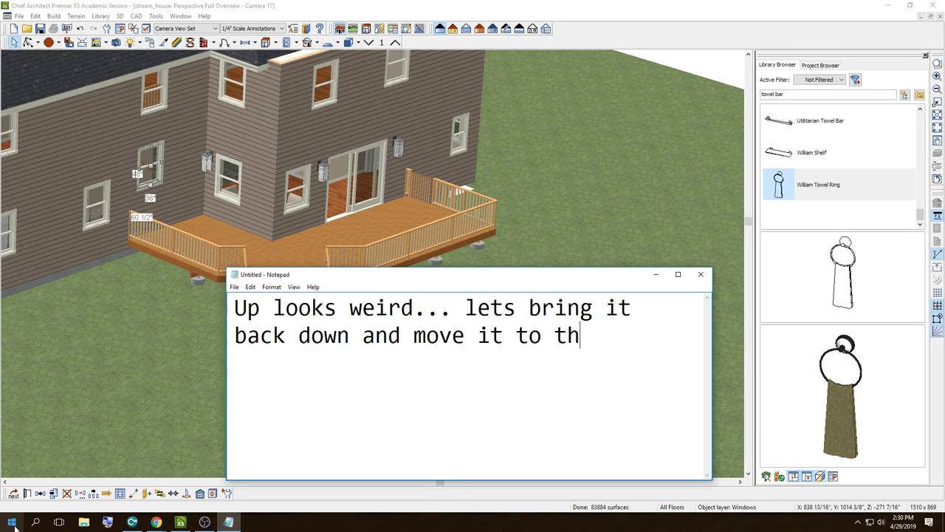
{"action": "type", "text": "e right a bit."}
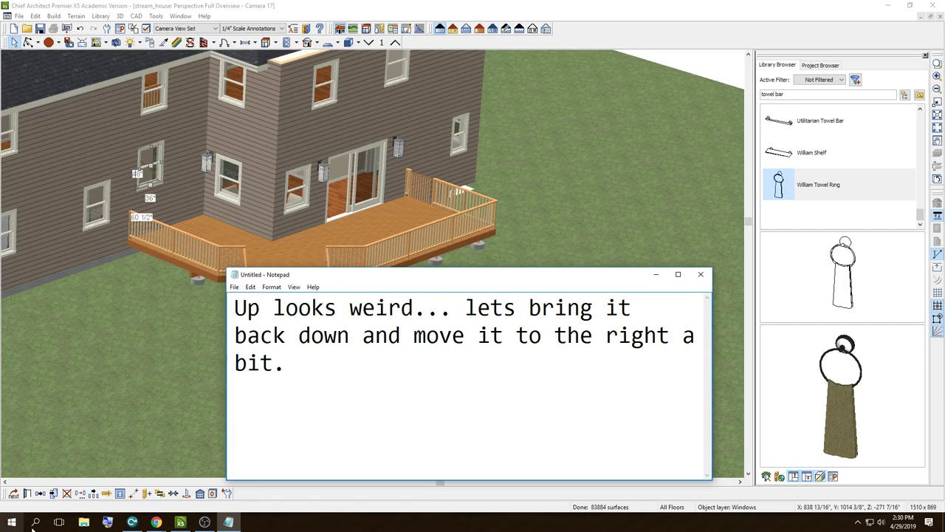
{"action": "left_click", "coordinate": [700, 274]}
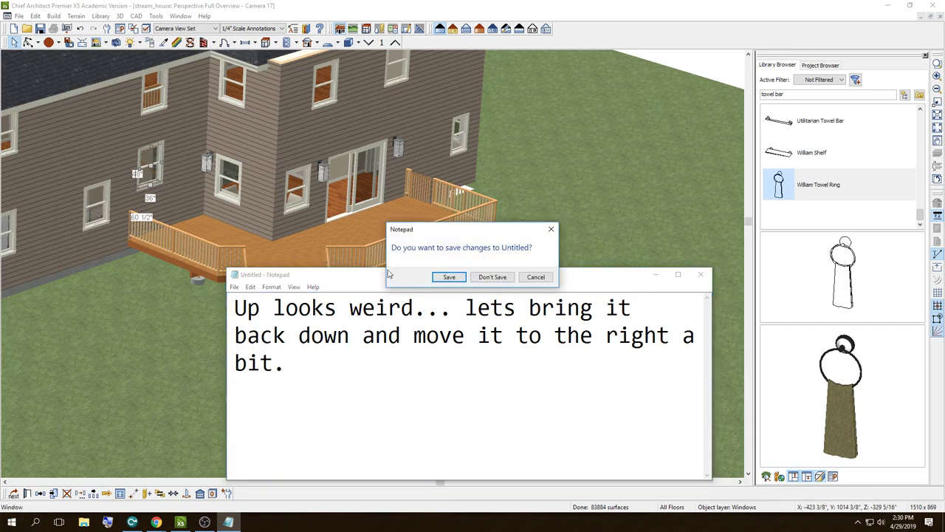
{"action": "left_click", "coordinate": [484, 282]}
Step: Undo the window's last move and slide the left window right, clear of the railing
{"action": "left_click", "coordinate": [34, 15]}
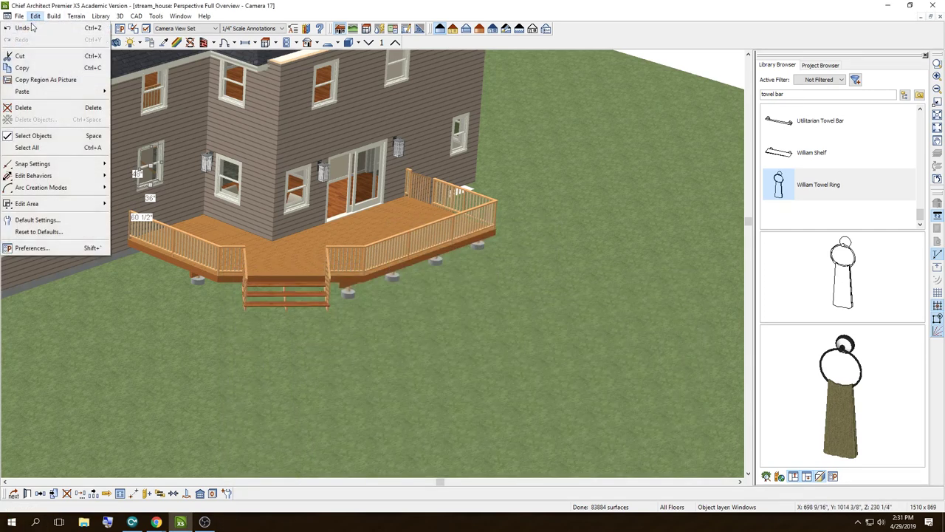
{"action": "left_click", "coordinate": [88, 131]}
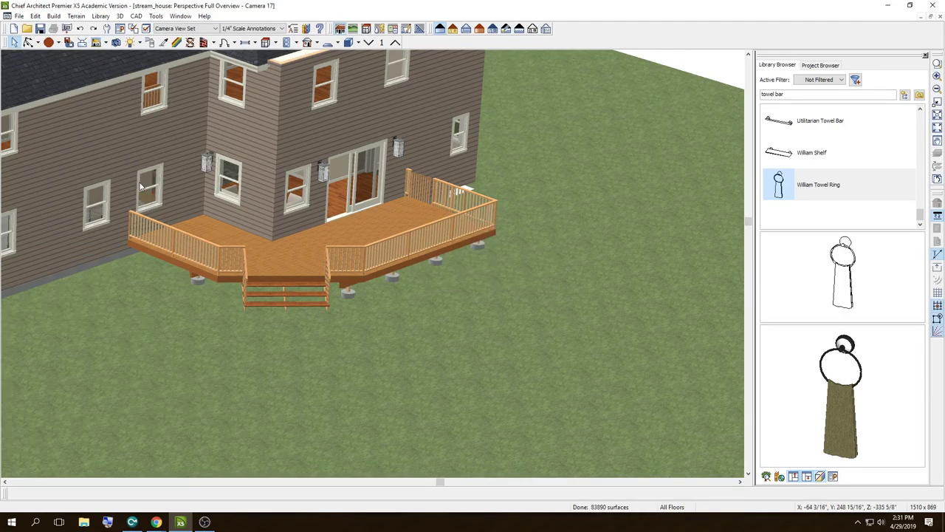
{"action": "scroll", "coordinate": [139, 182], "scroll_direction": "up", "scroll_amount": 2}
{"action": "scroll", "coordinate": [139, 181], "scroll_direction": "up", "scroll_amount": 3}
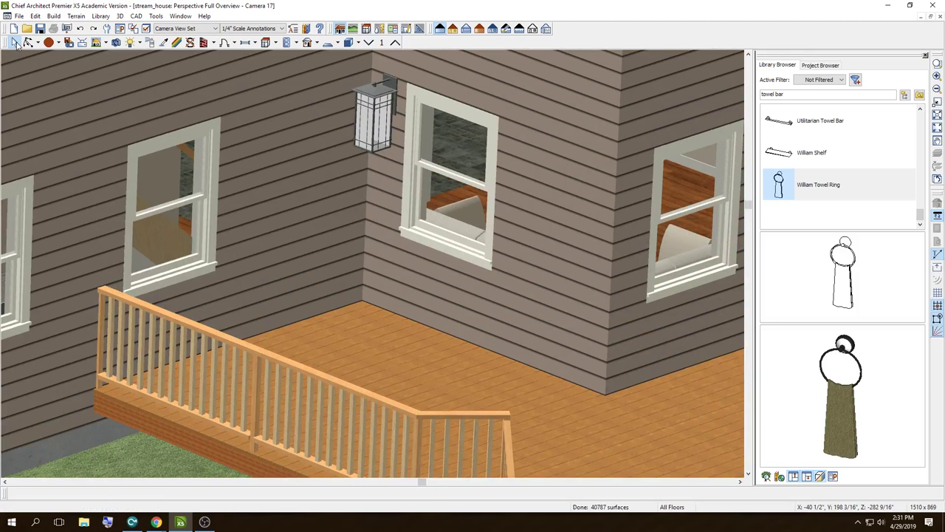
{"action": "left_click", "coordinate": [184, 198]}
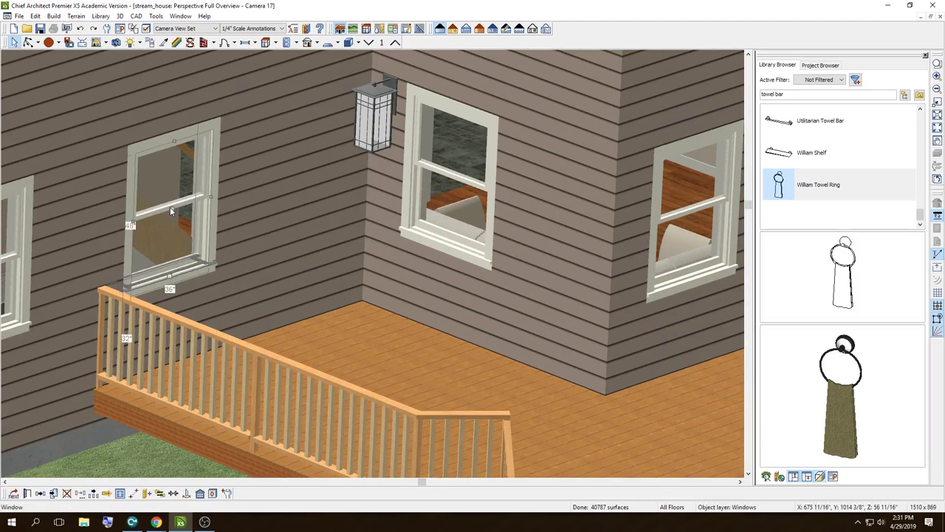
{"action": "mouse_move", "coordinate": [176, 209]}
{"action": "left_mouse_down"}
{"action": "mouse_move", "coordinate": [269, 198]}
{"action": "mouse_move", "coordinate": [280, 175]}
{"action": "mouse_move", "coordinate": [277, 183]}
{"action": "left_mouse_up"}
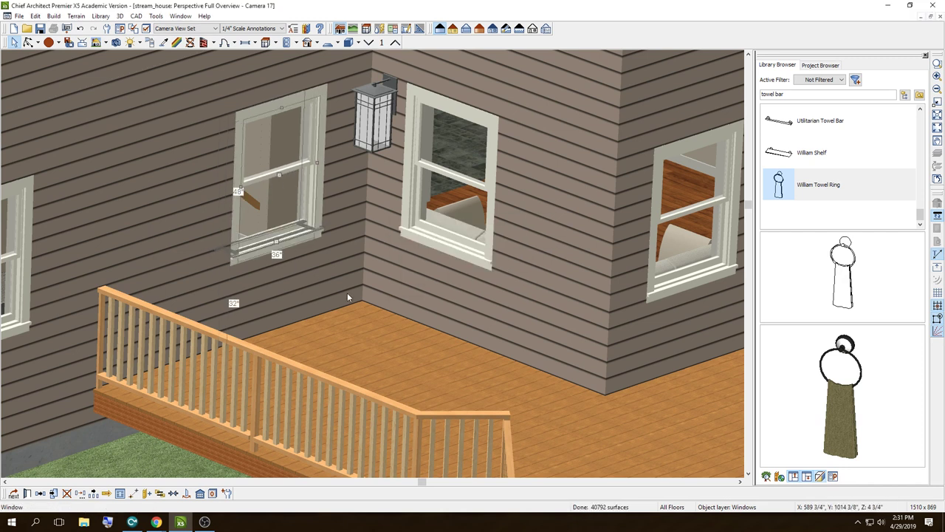
Step: Check the room, window and terrain settings without changes, then zoom out over the deck
{"action": "left_click", "coordinate": [401, 291]}
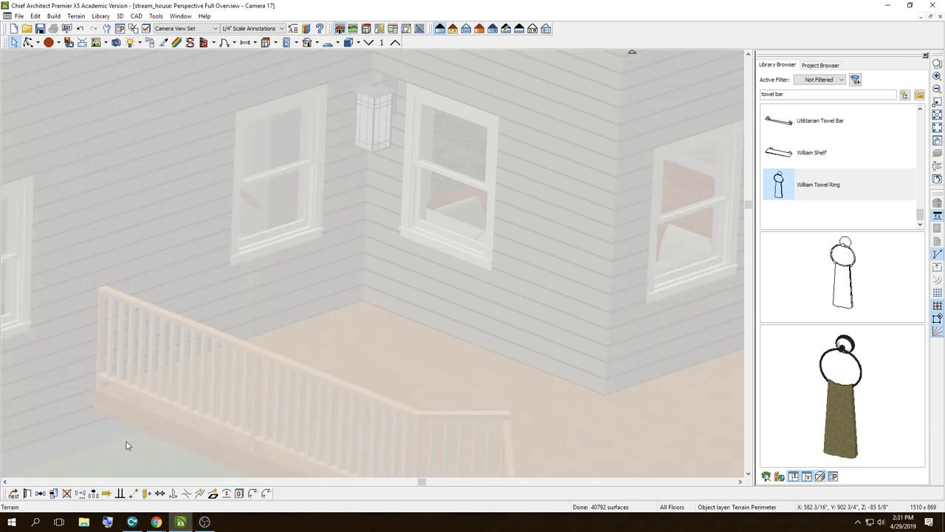
{"action": "left_click", "coordinate": [244, 227]}
{"action": "double_click", "coordinate": [136, 436]}
{"action": "left_click", "coordinate": [476, 385]}
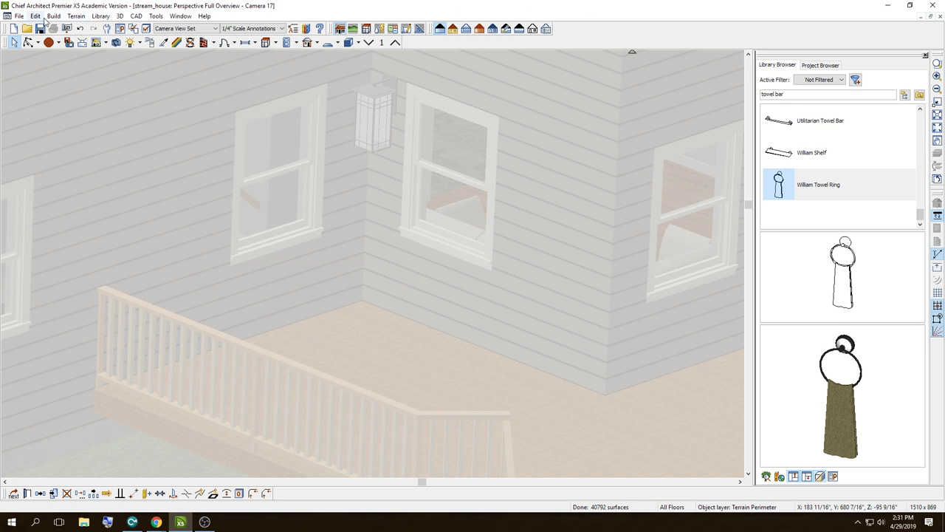
{"action": "left_click", "coordinate": [103, 110]}
{"action": "scroll", "coordinate": [156, 198], "scroll_direction": "down", "scroll_amount": 5}
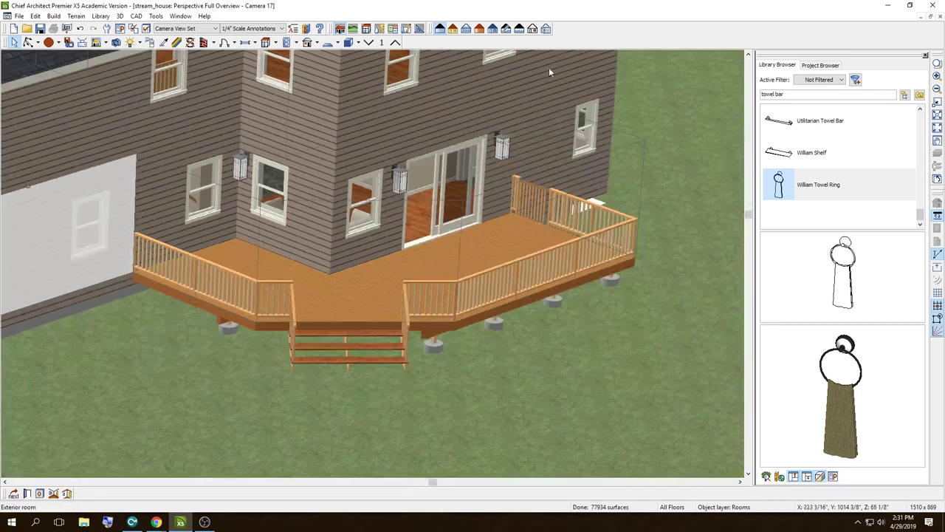
Step: Leave the camera view and open a Perspective Full Overview, orbiting and zooming in on the house
{"action": "left_click", "coordinate": [940, 16]}
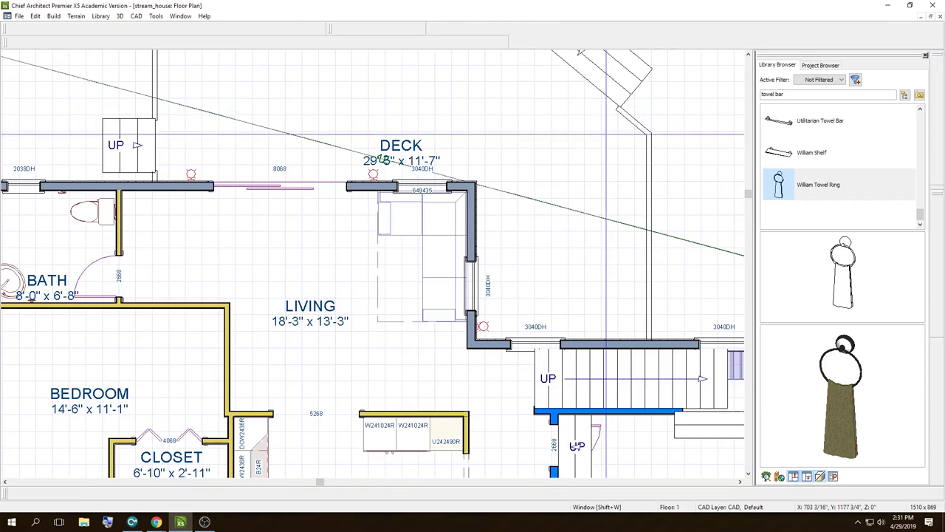
{"action": "left_click", "coordinate": [353, 28]}
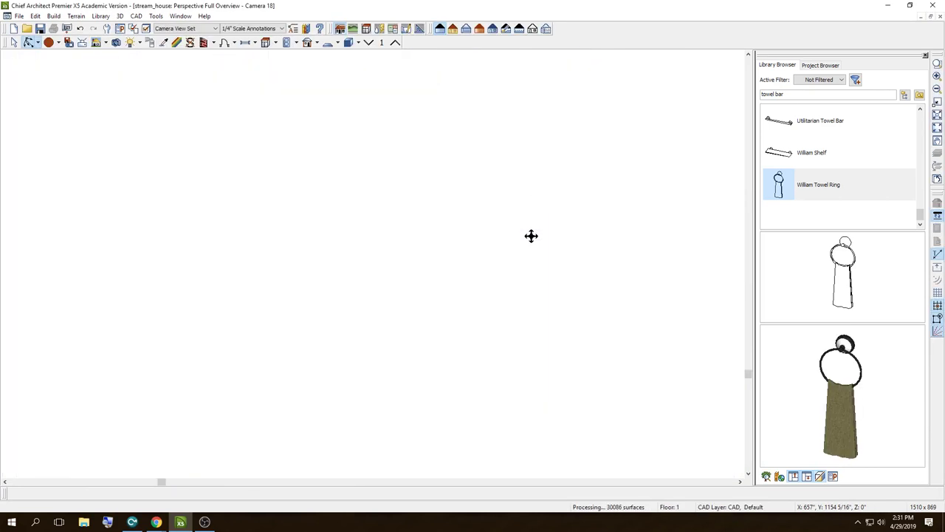
{"action": "mouse_move", "coordinate": [505, 184]}
{"action": "left_mouse_down"}
{"action": "mouse_move", "coordinate": [320, 234]}
{"action": "mouse_move", "coordinate": [217, 190]}
{"action": "left_mouse_up"}
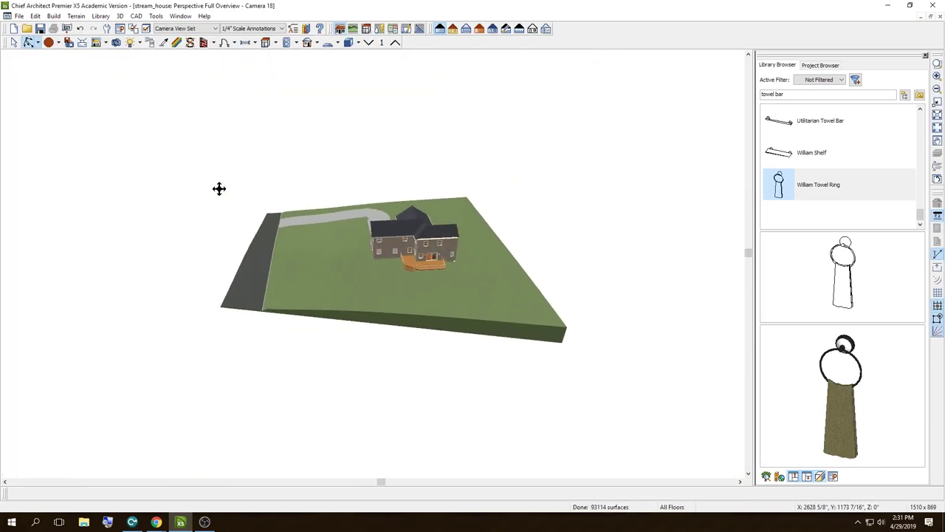
{"action": "scroll", "coordinate": [434, 258], "scroll_direction": "up", "scroll_amount": 3}
{"action": "scroll", "coordinate": [377, 253], "scroll_direction": "up", "scroll_amount": 3}
{"action": "scroll", "coordinate": [376, 252], "scroll_direction": "up", "scroll_amount": 3}
{"action": "scroll", "coordinate": [308, 232], "scroll_direction": "up", "scroll_amount": 2}
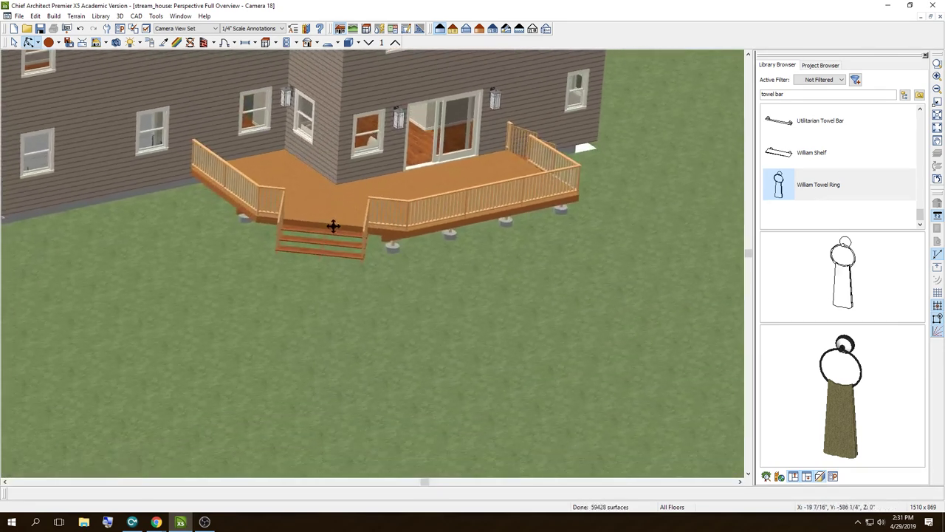
{"action": "scroll", "coordinate": [333, 226], "scroll_direction": "up", "scroll_amount": 2}
{"action": "scroll", "coordinate": [354, 219], "scroll_direction": "up", "scroll_amount": 1}
Step: Orbit and zoom the overview around the back deck
{"action": "mouse_move", "coordinate": [326, 237]}
{"action": "left_mouse_down"}
{"action": "mouse_move", "coordinate": [264, 235]}
{"action": "mouse_move", "coordinate": [294, 220]}
{"action": "left_mouse_up"}
{"action": "scroll", "coordinate": [347, 233], "scroll_direction": "down", "scroll_amount": 5}
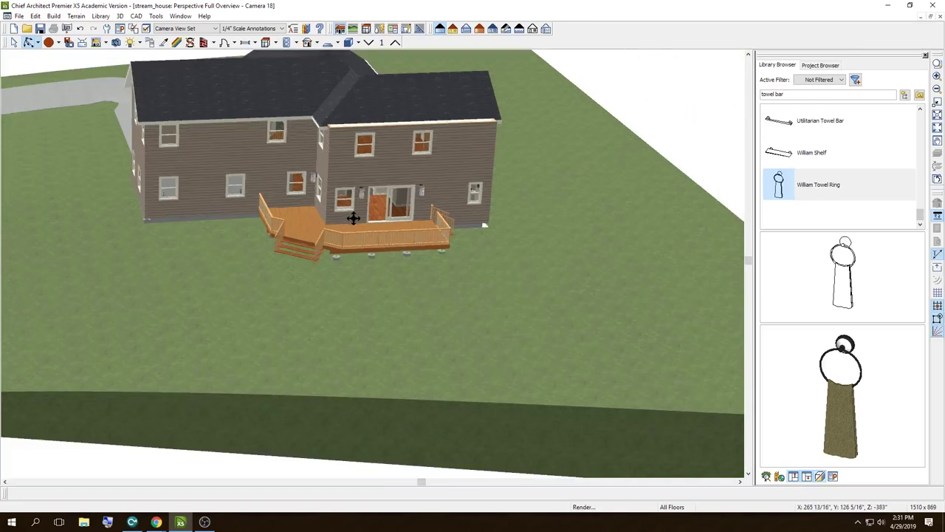
{"action": "scroll", "coordinate": [466, 189], "scroll_direction": "down", "scroll_amount": 1}
{"action": "scroll", "coordinate": [211, 131], "scroll_direction": "up", "scroll_amount": 2}
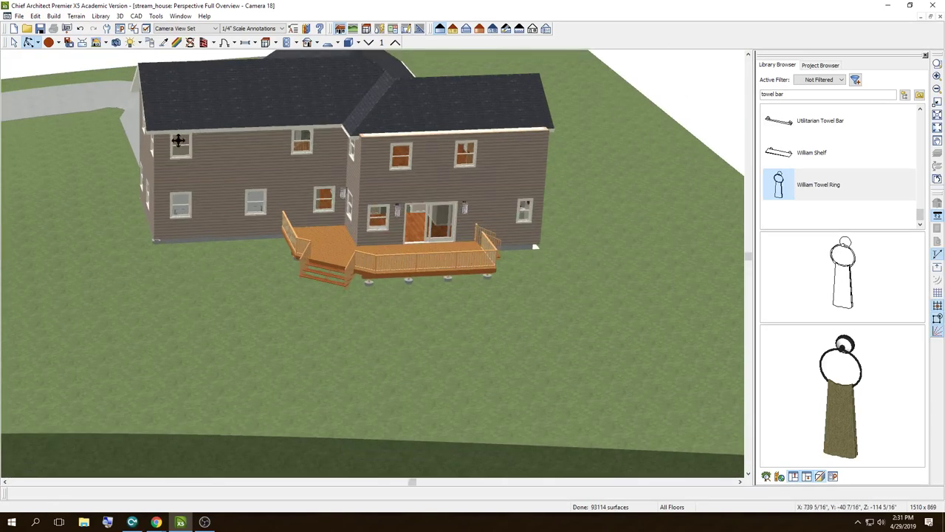
{"action": "scroll", "coordinate": [249, 156], "scroll_direction": "up", "scroll_amount": 2}
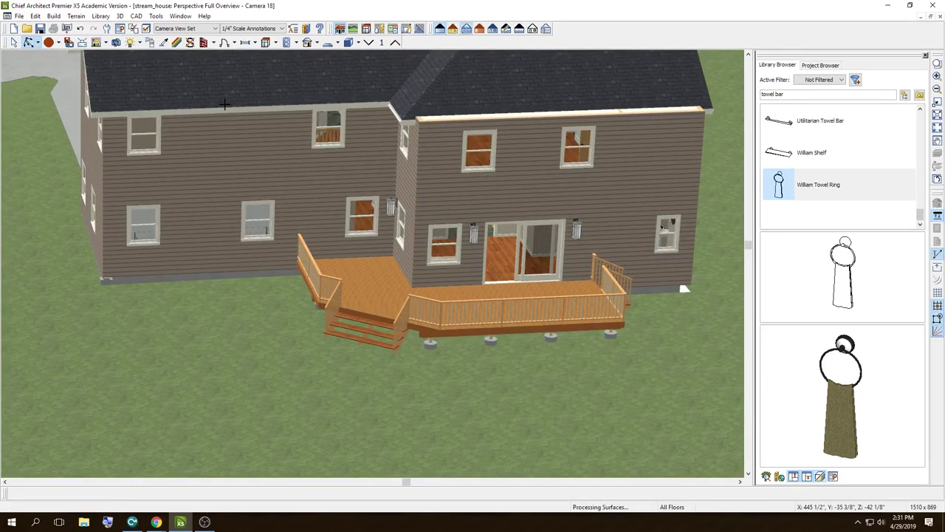
{"action": "scroll", "coordinate": [186, 140], "scroll_direction": "up", "scroll_amount": 1}
{"action": "scroll", "coordinate": [186, 139], "scroll_direction": "up", "scroll_amount": 1}
{"action": "scroll", "coordinate": [193, 140], "scroll_direction": "up", "scroll_amount": 1}
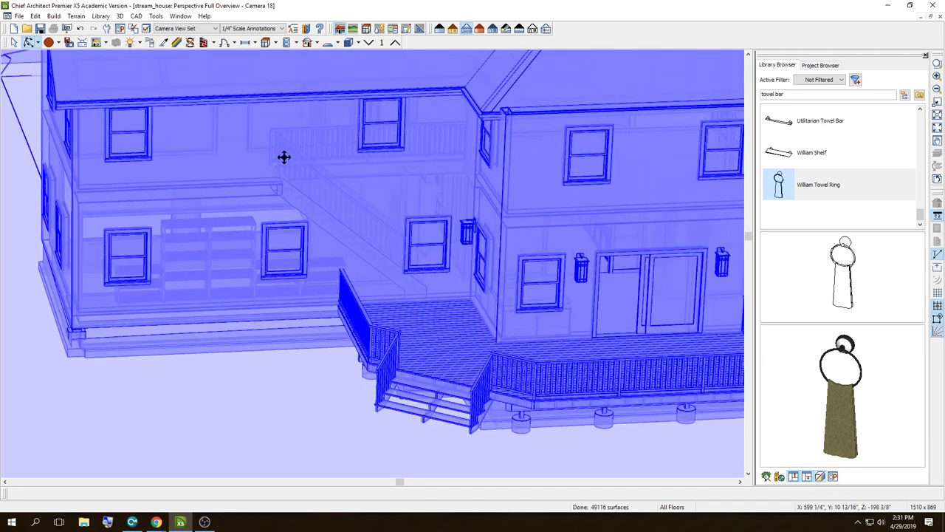
{"action": "scroll", "coordinate": [222, 137], "scroll_direction": "up", "scroll_amount": 2}
{"action": "scroll", "coordinate": [222, 137], "scroll_direction": "up", "scroll_amount": 1}
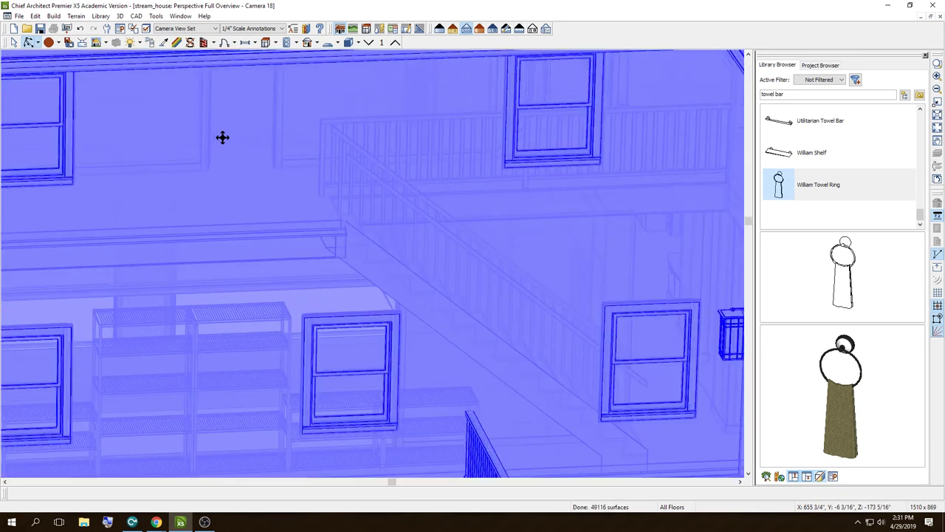
Step: Close the overview and zoom out to show the whole first-floor plan
{"action": "left_click", "coordinate": [942, 16]}
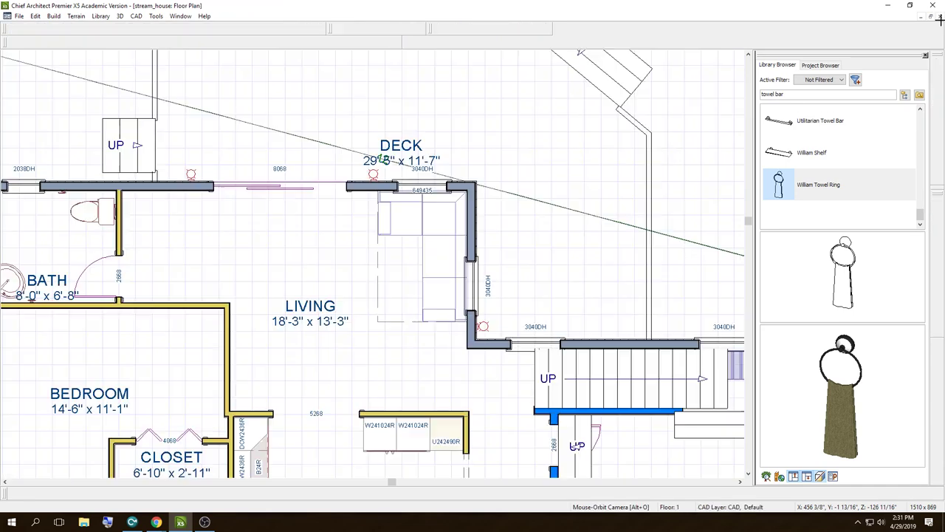
{"action": "scroll", "coordinate": [396, 167], "scroll_direction": "down", "scroll_amount": 1}
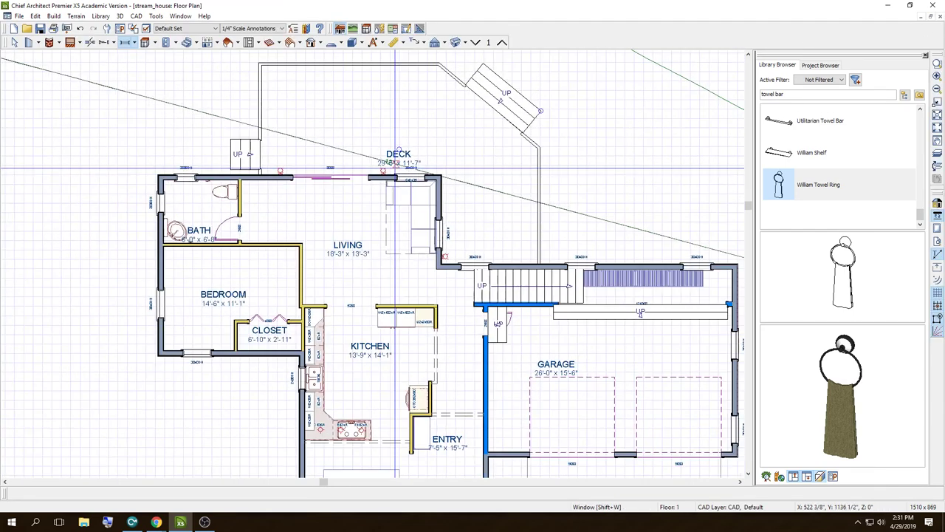
{"action": "scroll", "coordinate": [396, 167], "scroll_direction": "down", "scroll_amount": 1}
{"action": "scroll", "coordinate": [328, 290], "scroll_direction": "down", "scroll_amount": 1}
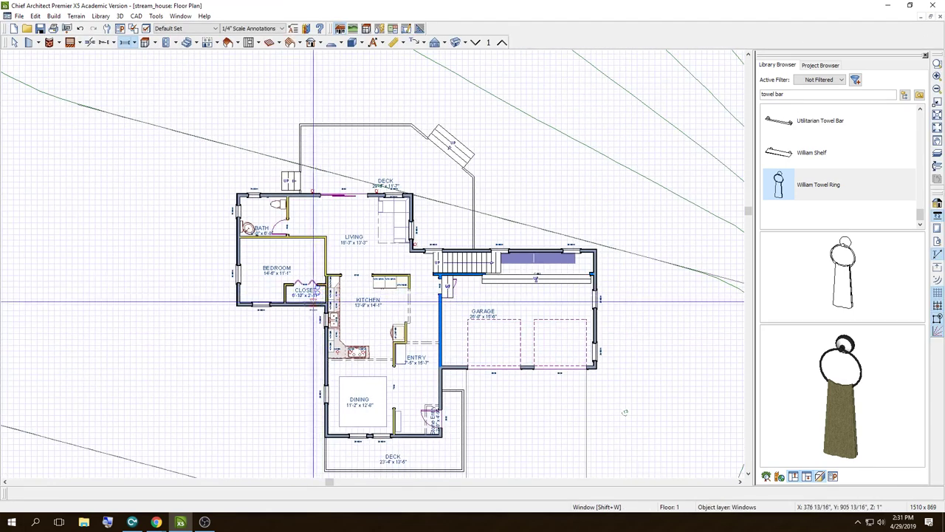
{"action": "left_click", "coordinate": [12, 522]}
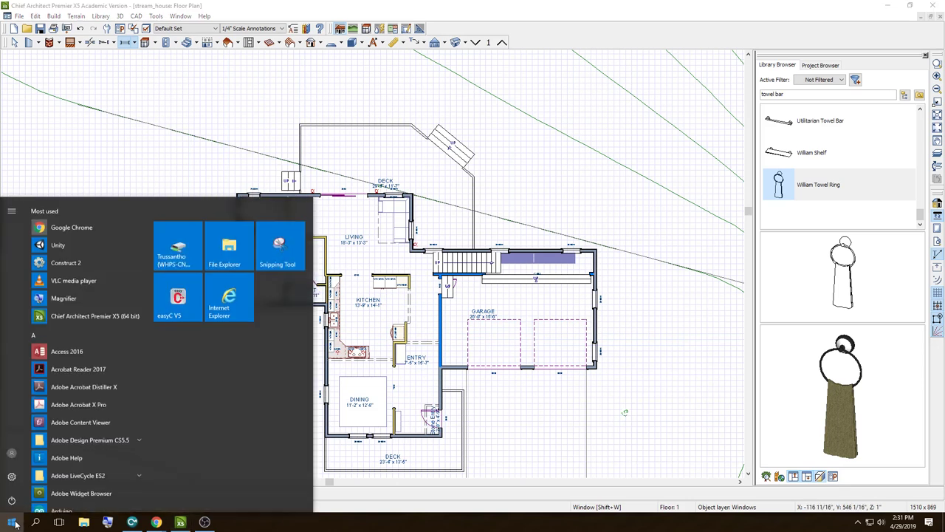
{"action": "type", "text": "notepad"}
{"action": "key", "text": "Return"}
{"action": "type", "text": "Looks good, lets check it ou"}
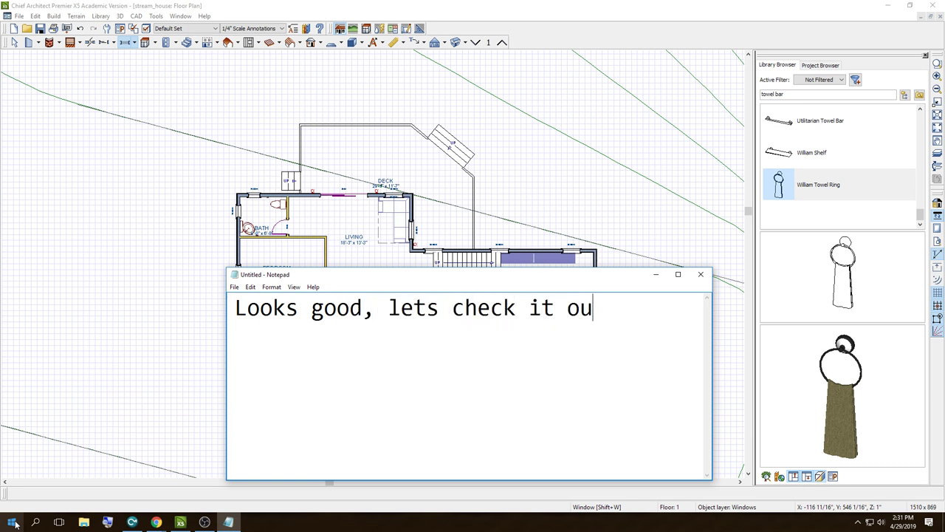
{"action": "type", "text": "t from inside to se"}
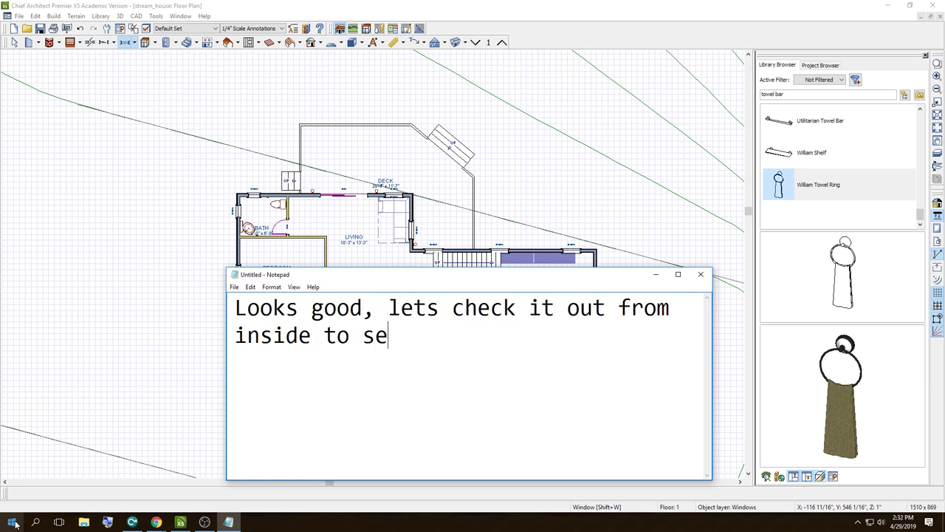
{"action": "type", "text": " good too."}
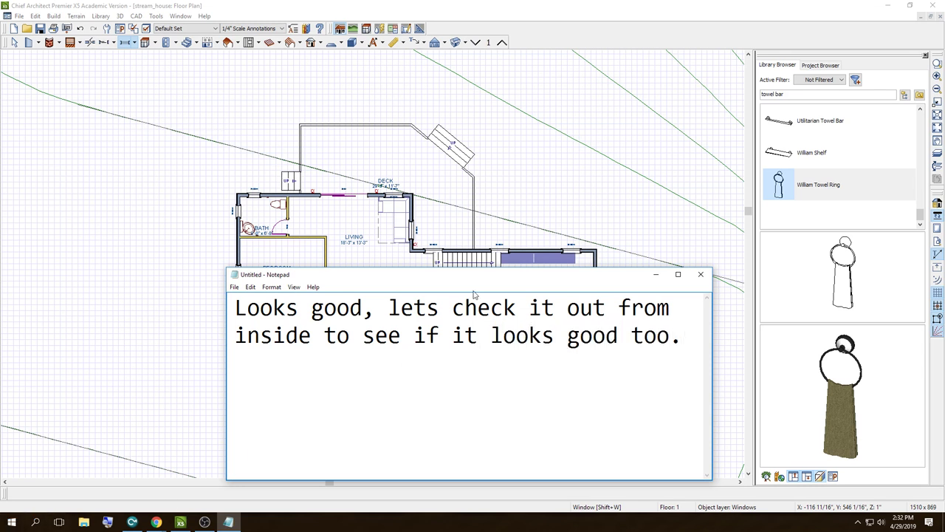
{"action": "left_click", "coordinate": [700, 275]}
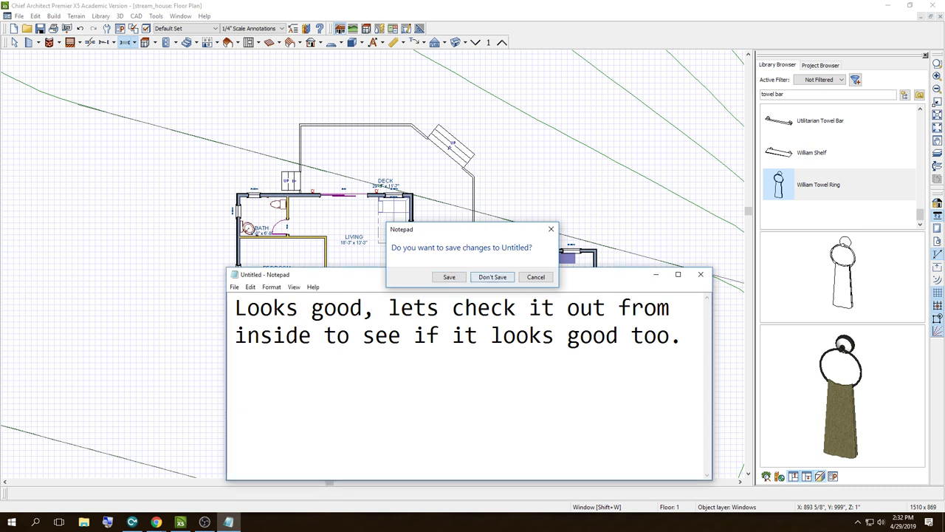
{"action": "left_click", "coordinate": [487, 276]}
{"action": "left_click", "coordinate": [458, 42]}
Step: Place a Full Camera by the kitchen aimed at the stairs and move it up toward the staircase
{"action": "left_click", "coordinate": [472, 53]}
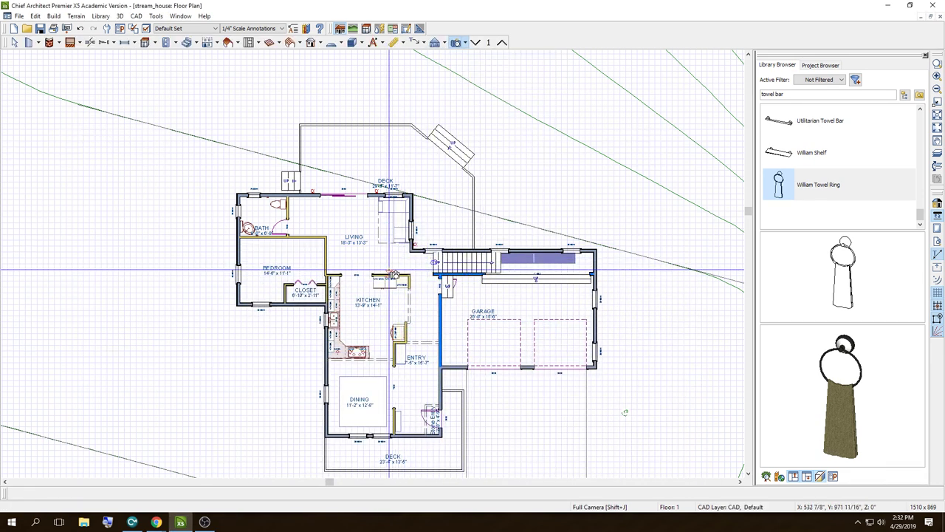
{"action": "left_click_drag", "start_coordinate": [398, 262], "coordinate": [398, 268]}
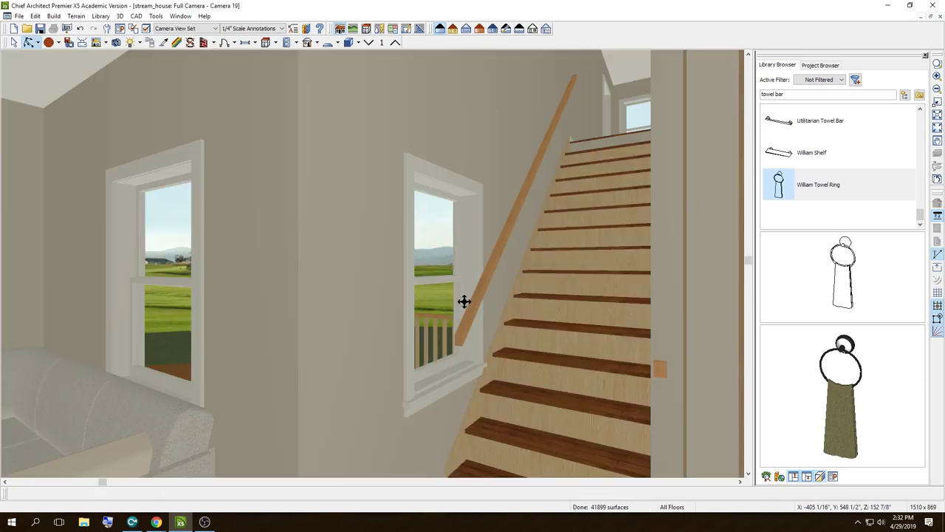
{"action": "left_click_drag", "start_coordinate": [462, 301], "coordinate": [464, 301]}
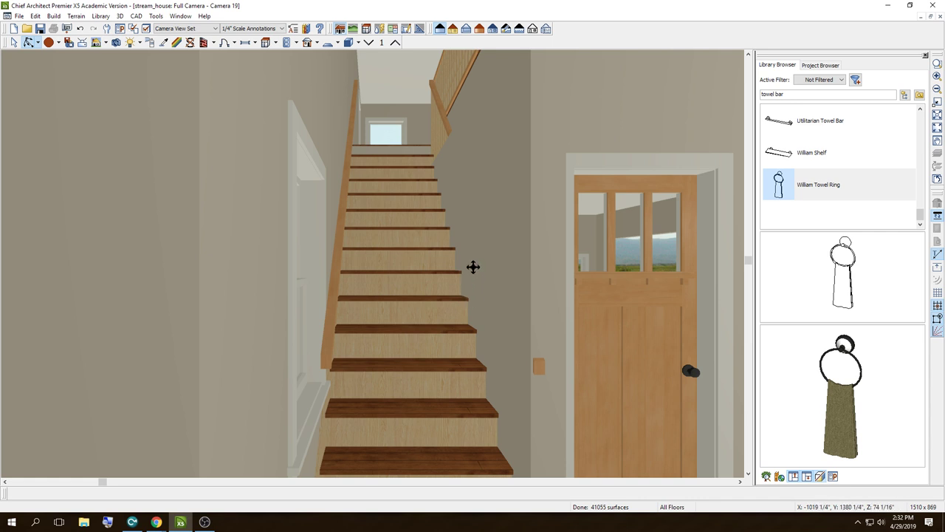
{"action": "mouse_move", "coordinate": [473, 267]}
{"action": "left_mouse_down"}
{"action": "mouse_move", "coordinate": [605, 337]}
{"action": "mouse_move", "coordinate": [678, 348]}
{"action": "mouse_move", "coordinate": [825, 323]}
{"action": "mouse_move", "coordinate": [813, 361]}
{"action": "left_mouse_up"}
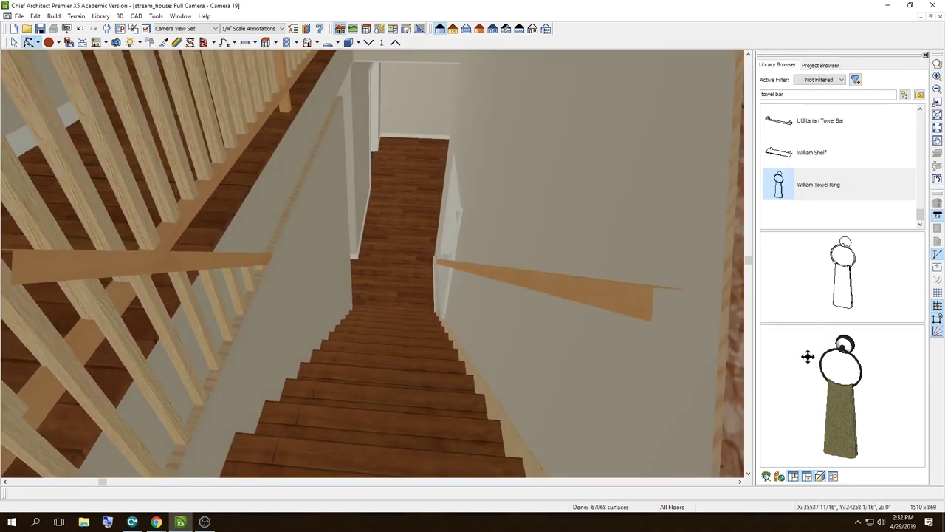
Step: Write a Notepad note that the railings have issues, the walls need fixing and only one railing is needed
{"action": "left_click", "coordinate": [14, 523]}
{"action": "type", "text": "notepad"}
{"action": "key", "text": "Return"}
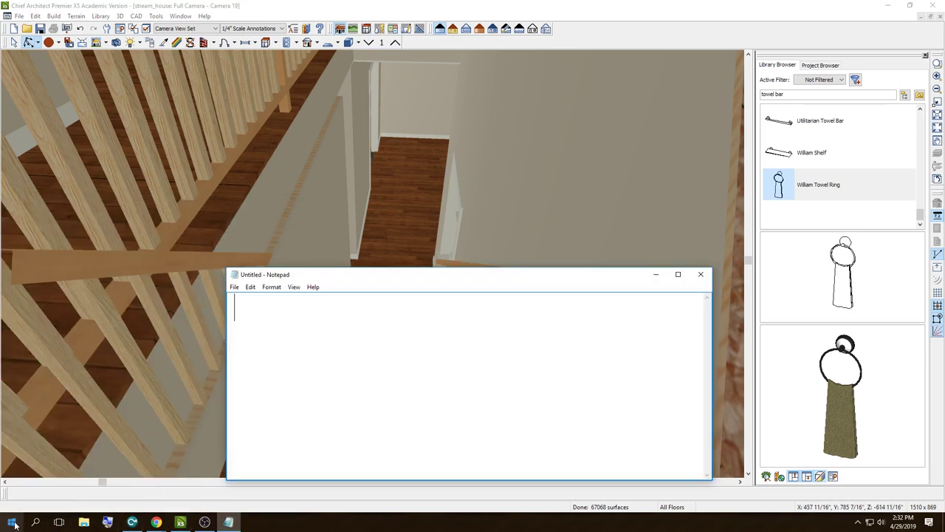
{"action": "type", "text": "Looks like rail"}
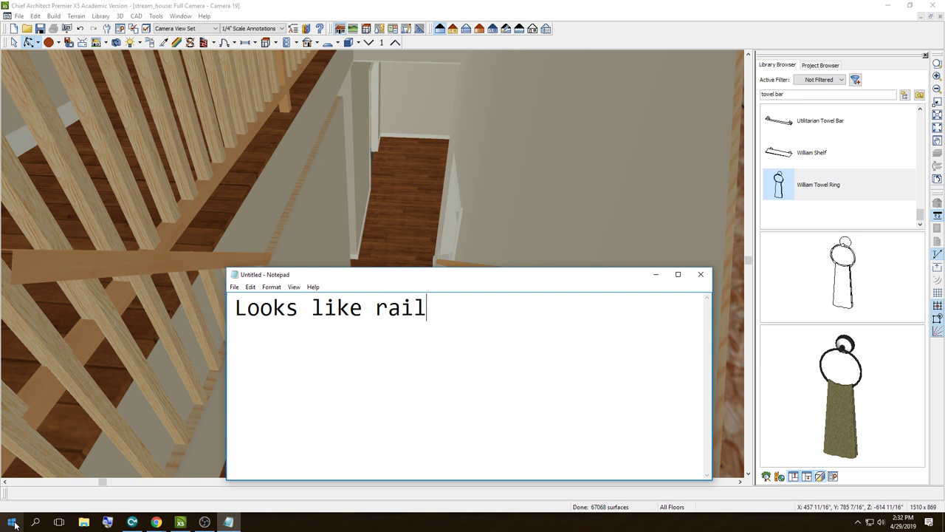
{"action": "type", "text": "ings have issues,"}
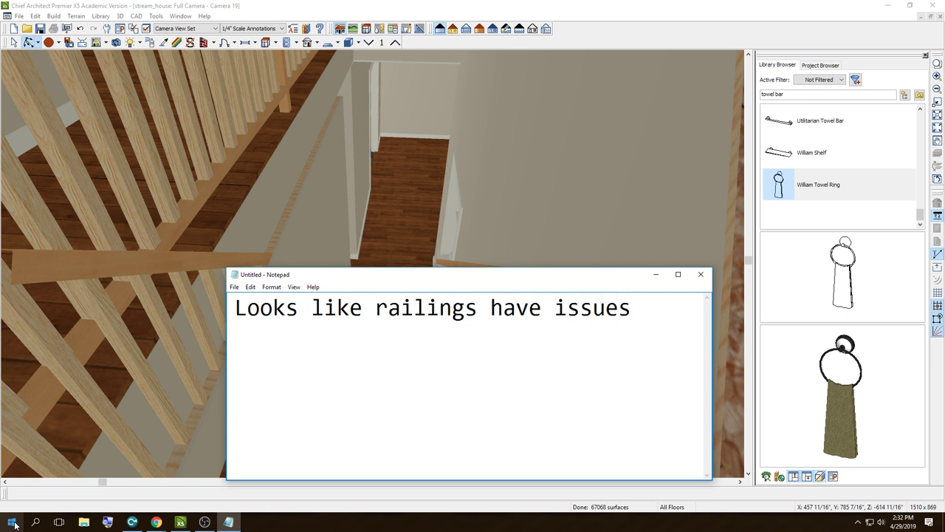
{"action": "type", "text": " lets fix th"}
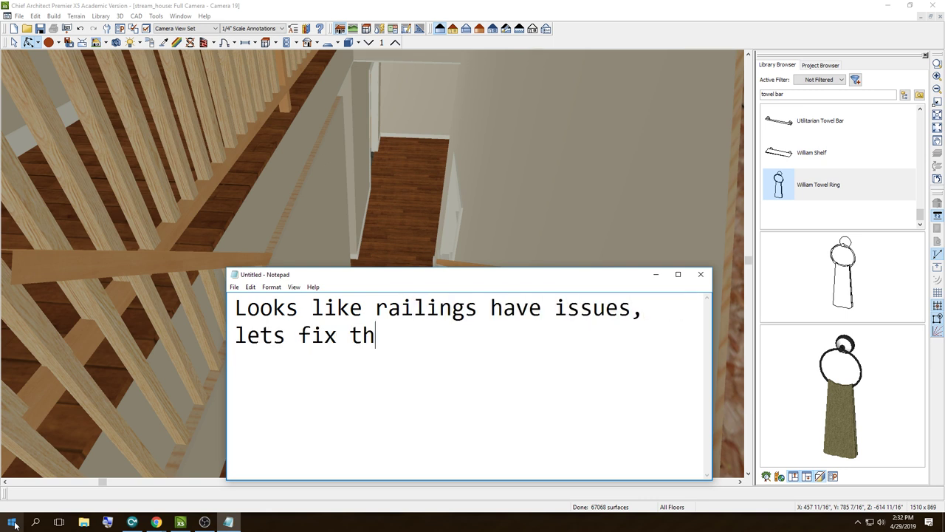
{"action": "type", "text": "e walls, and raili"}
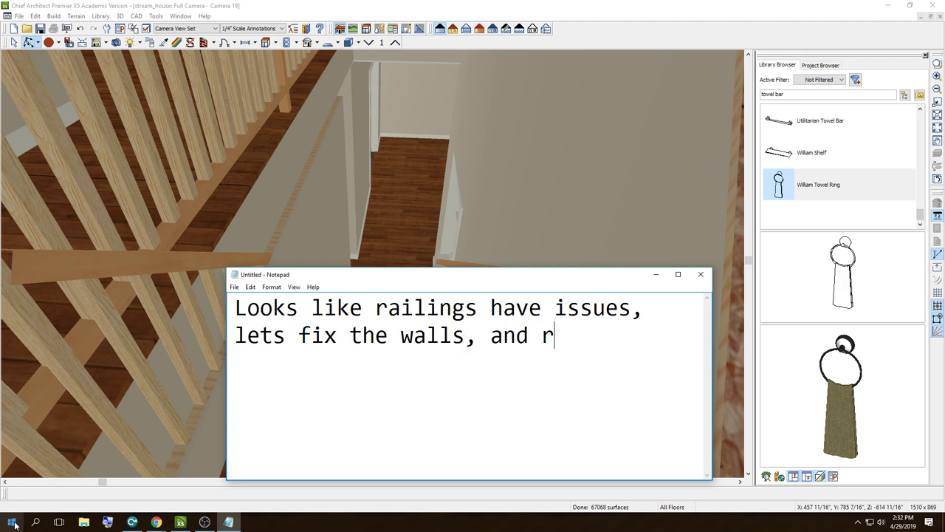
{"action": "type", "text": "ng issues, and tell Chief to no"}
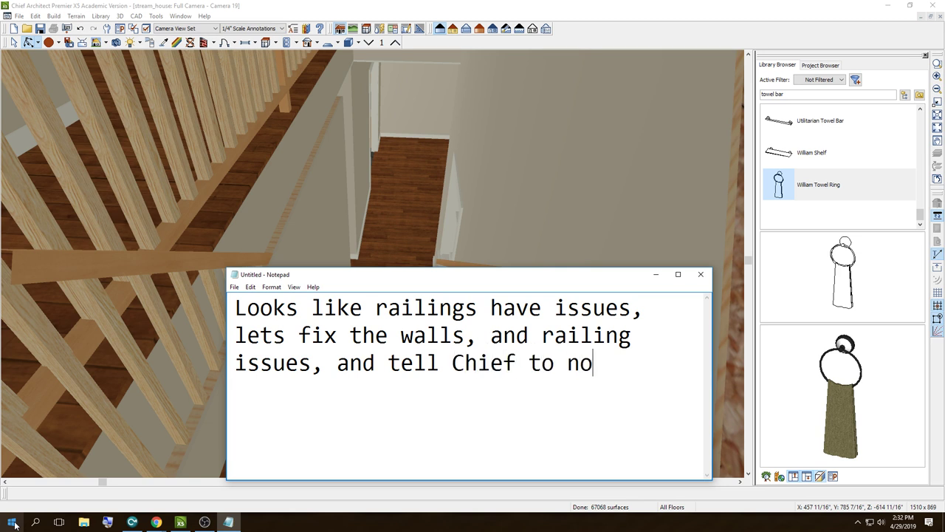
{"action": "type", "text": "t have r"}
{"action": "type", "text": "ailing"}
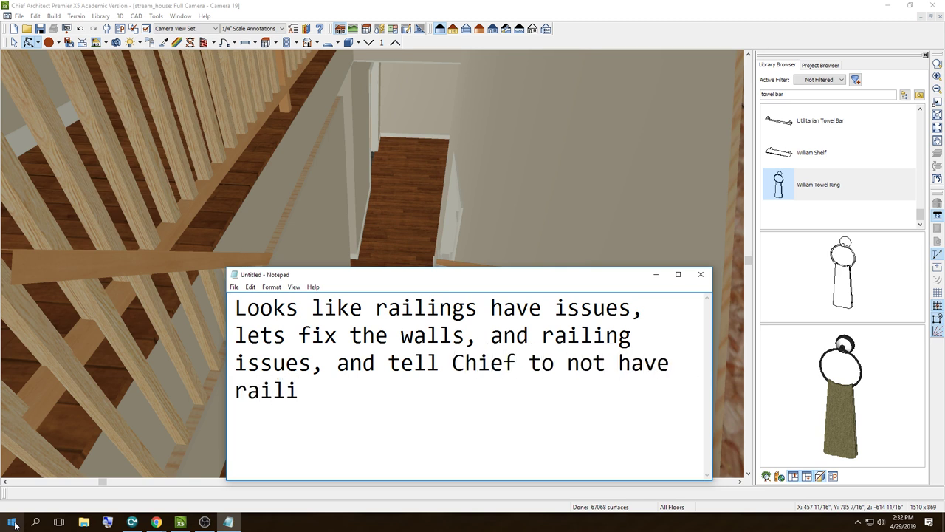
{"action": "type", "text": "s on both side, its "}
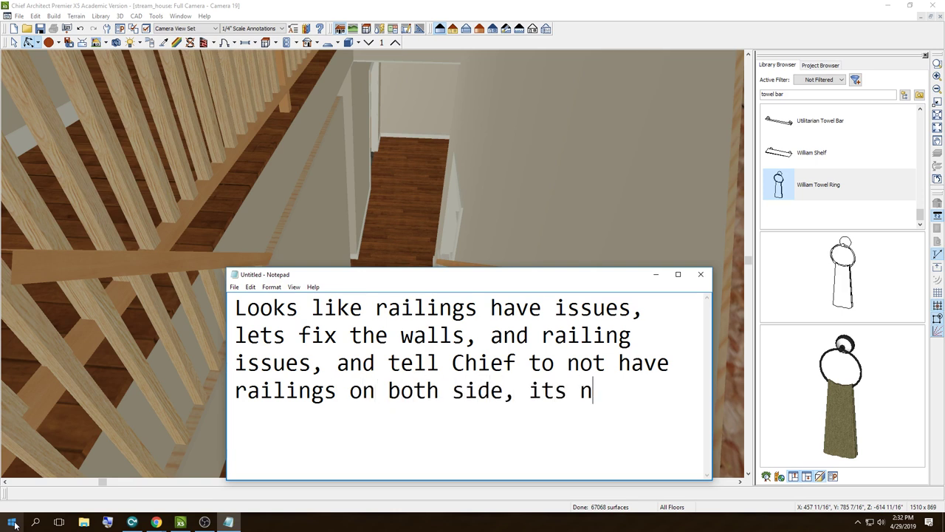
{"action": "type", "text": "not needed."}
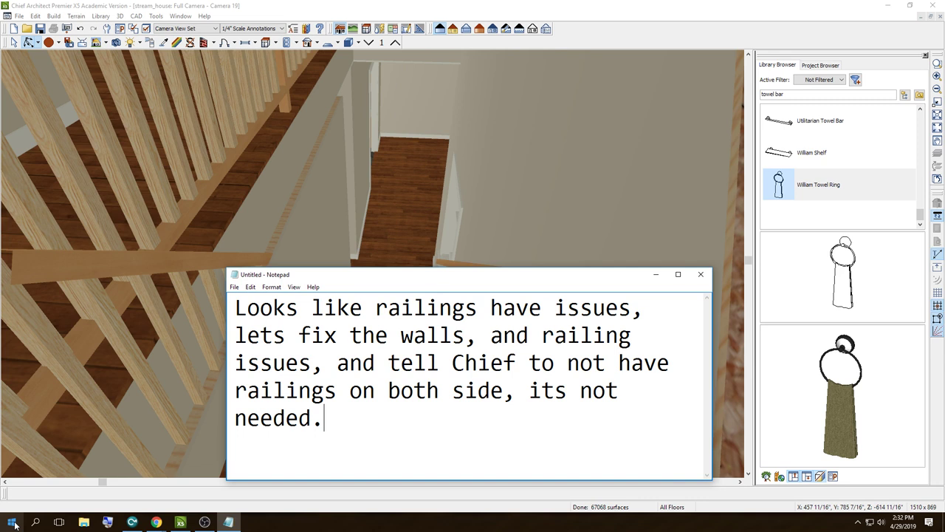
{"action": "left_click", "coordinate": [701, 274]}
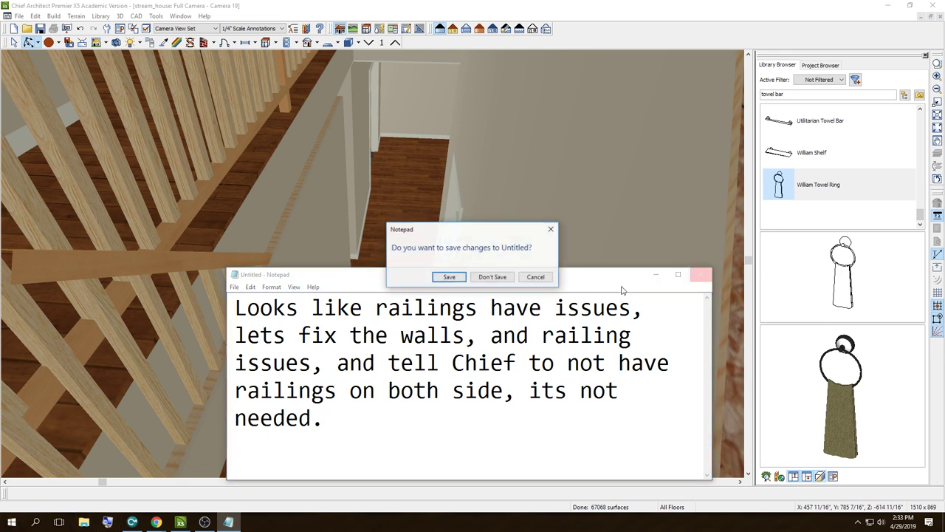
Step: Discard the note, select the wall beside the stairwell and close the 3D camera view
{"action": "left_click", "coordinate": [487, 278]}
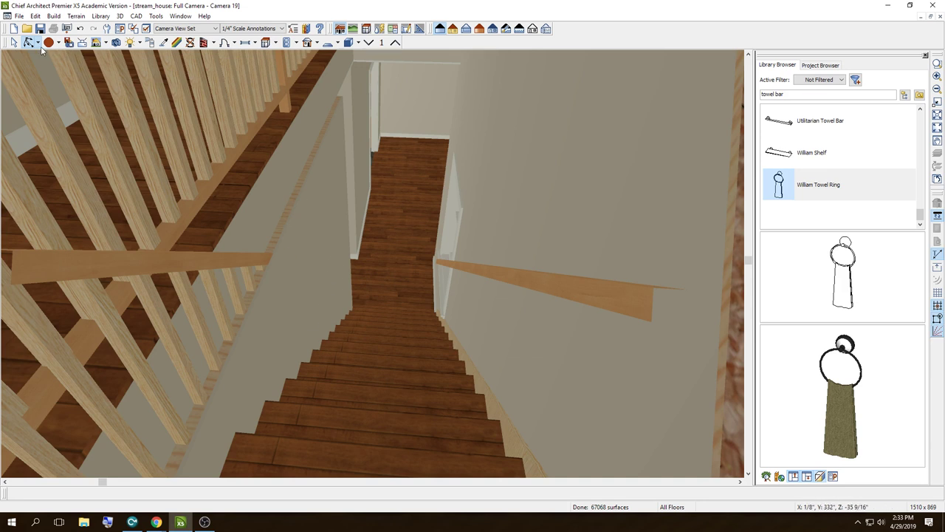
{"action": "key", "text": "space"}
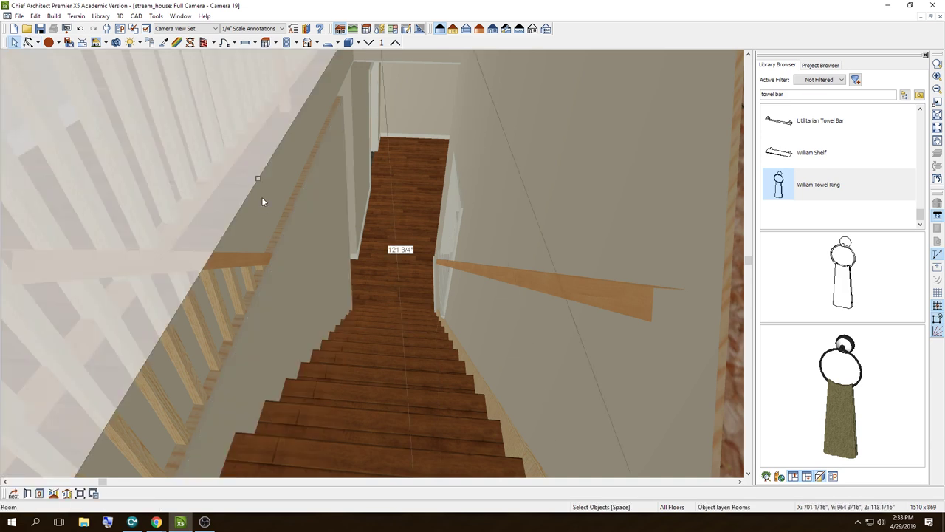
{"action": "left_click", "coordinate": [302, 221]}
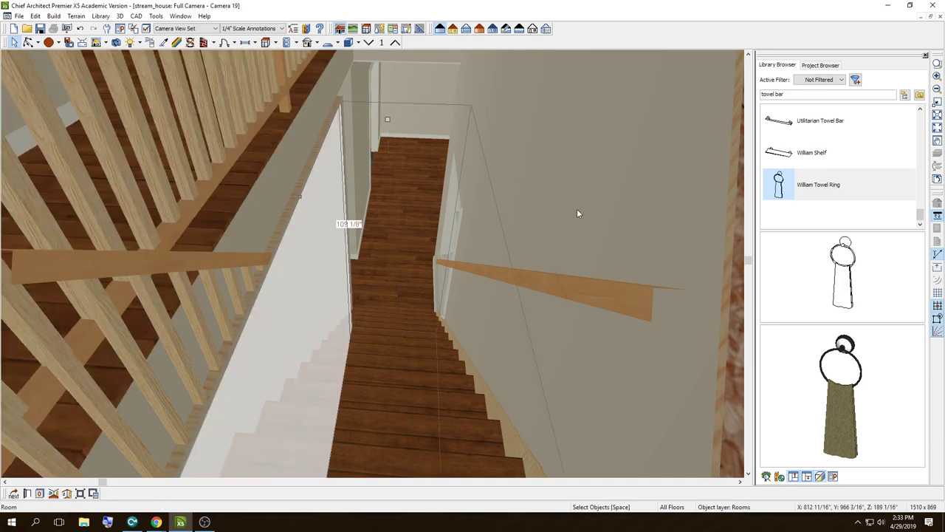
{"action": "left_click", "coordinate": [940, 16]}
Step: Zoom to the stairs and view Floor 2 with Reference Display (F9), then return to Floor 1
{"action": "scroll", "coordinate": [498, 264], "scroll_direction": "up", "scroll_amount": 3}
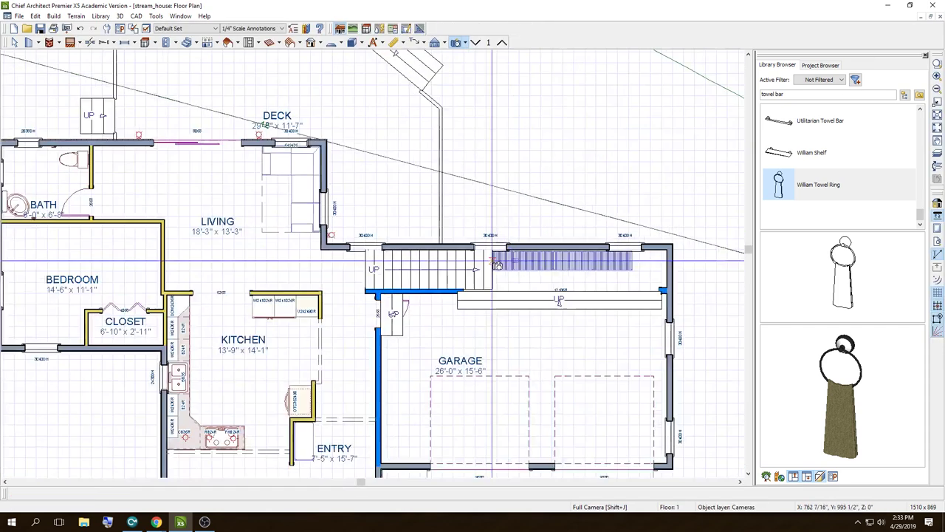
{"action": "scroll", "coordinate": [498, 265], "scroll_direction": "up", "scroll_amount": 2}
{"action": "scroll", "coordinate": [468, 273], "scroll_direction": "up", "scroll_amount": 2}
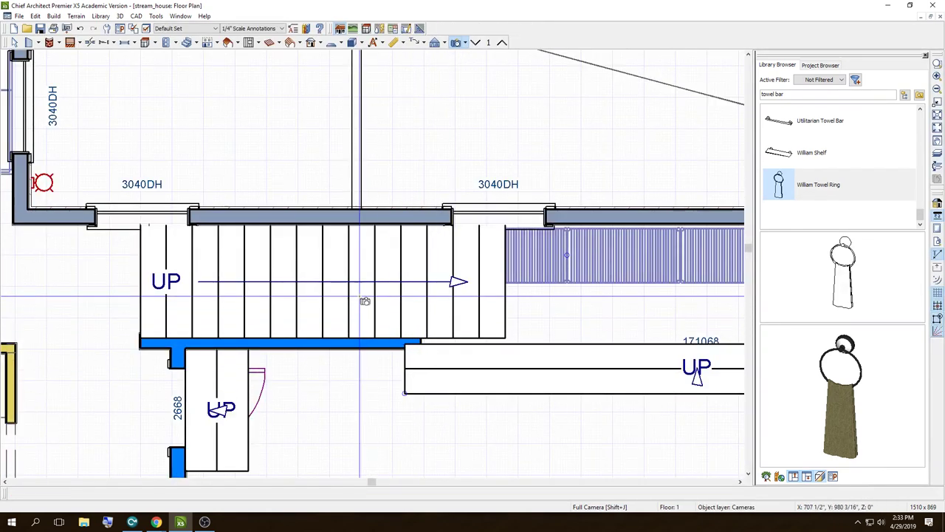
{"action": "scroll", "coordinate": [383, 279], "scroll_direction": "down", "scroll_amount": 2}
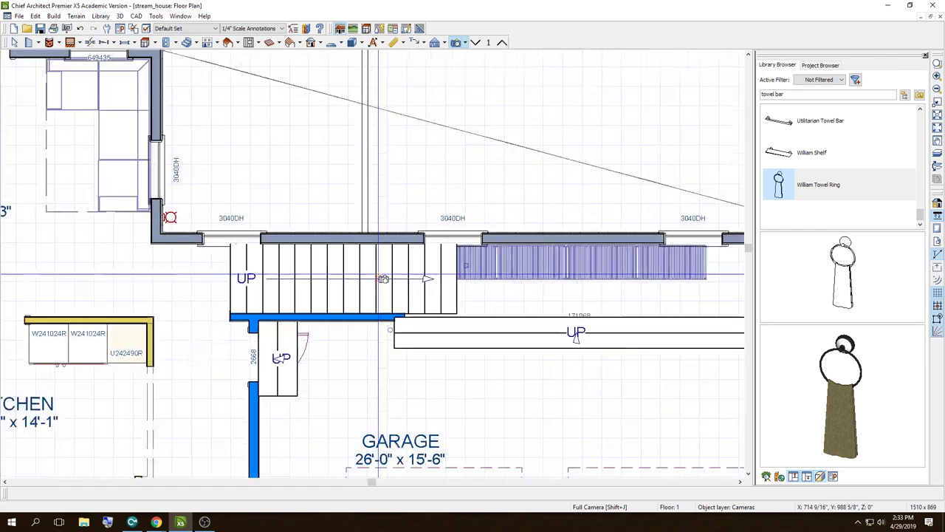
{"action": "scroll", "coordinate": [384, 279], "scroll_direction": "down", "scroll_amount": 3}
{"action": "left_click", "coordinate": [502, 42]}
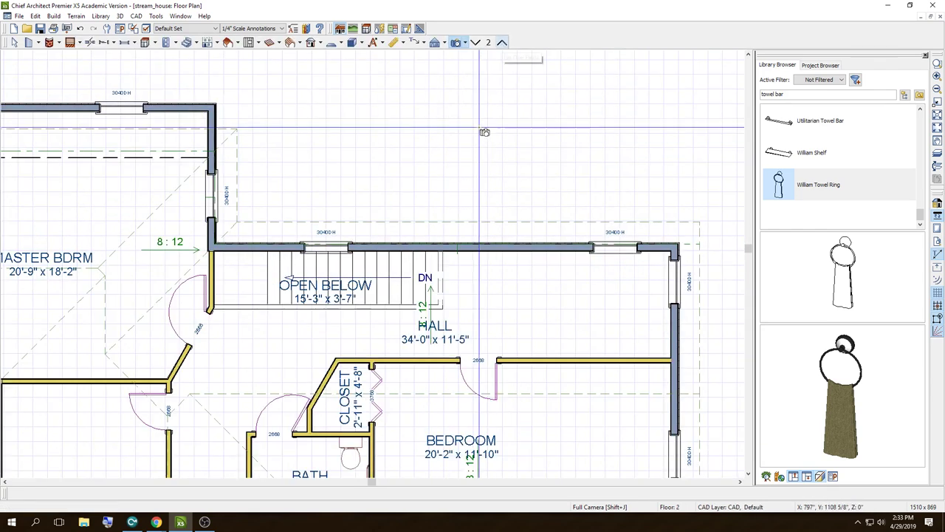
{"action": "key", "text": "F9"}
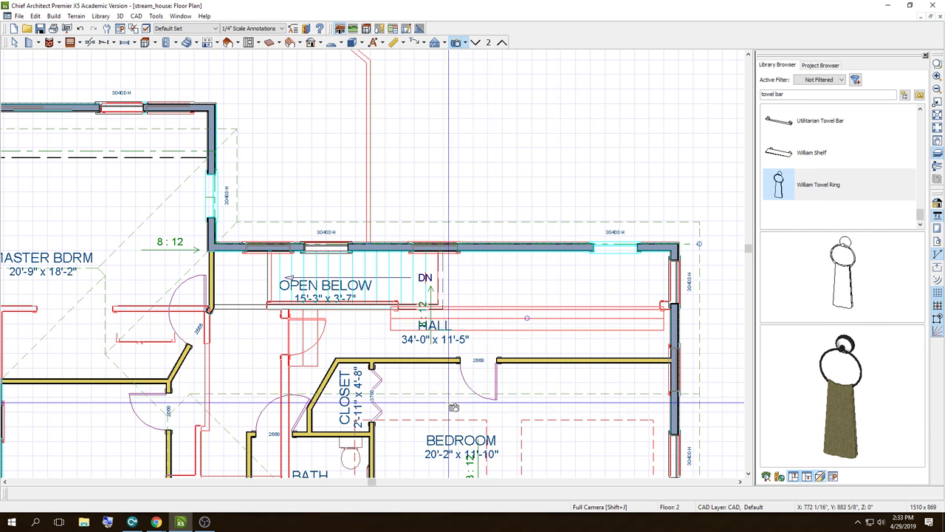
{"action": "scroll", "coordinate": [369, 293], "scroll_direction": "up", "scroll_amount": 1}
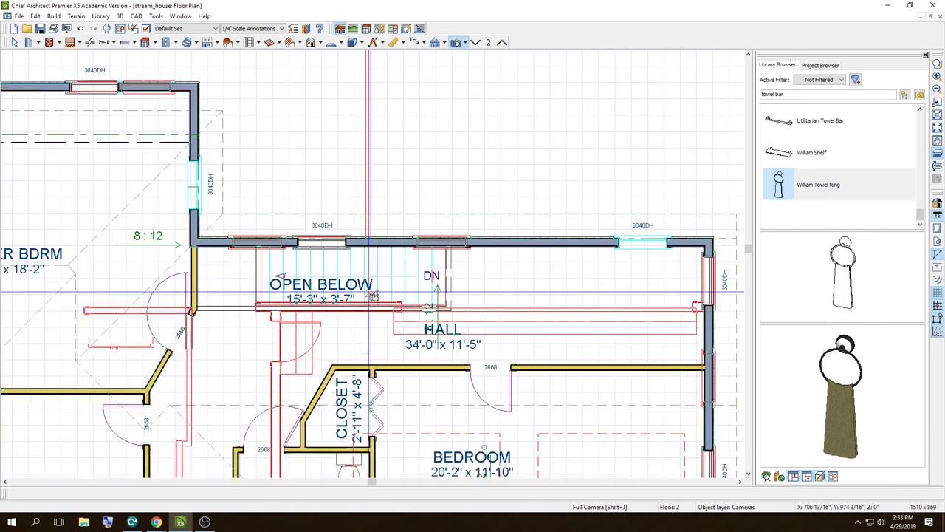
{"action": "scroll", "coordinate": [374, 295], "scroll_direction": "up", "scroll_amount": 1}
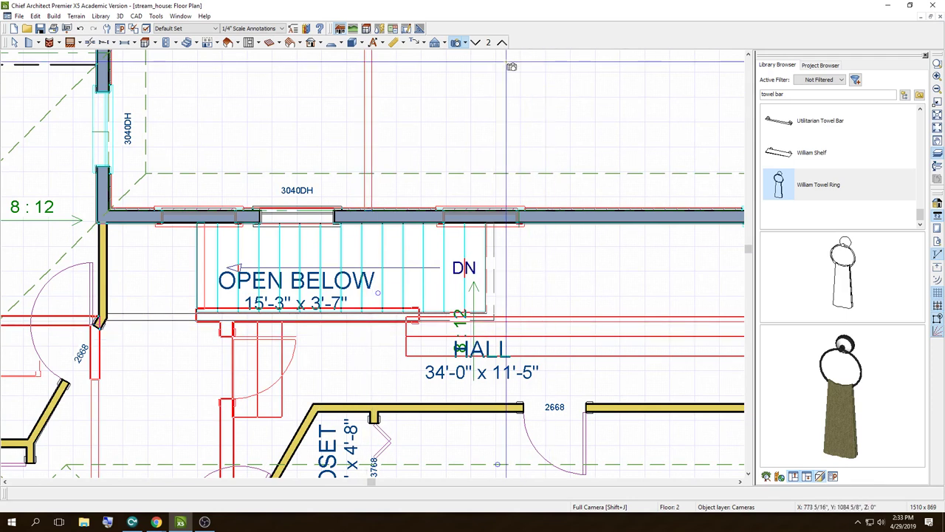
{"action": "left_click", "coordinate": [475, 42]}
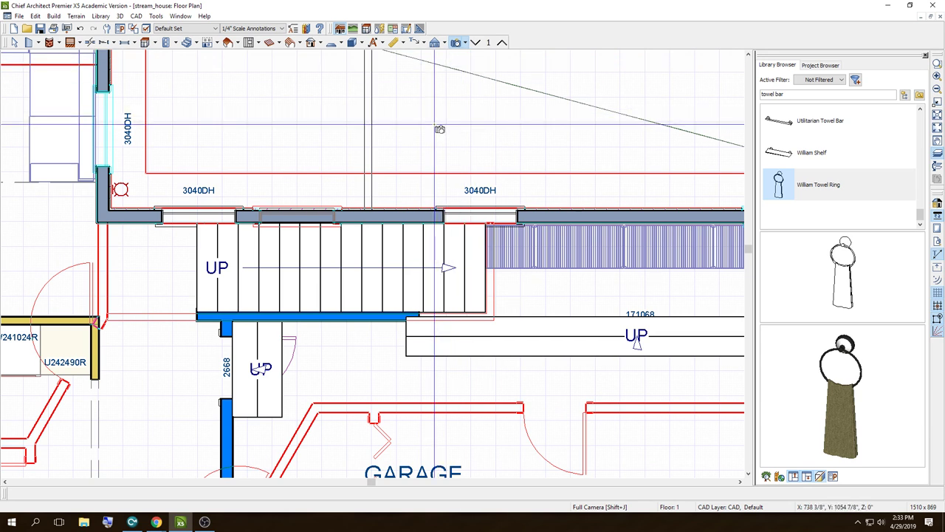
Step: Cancel the pending camera placement and return to the Select Objects tool
{"action": "left_click", "coordinate": [435, 130]}
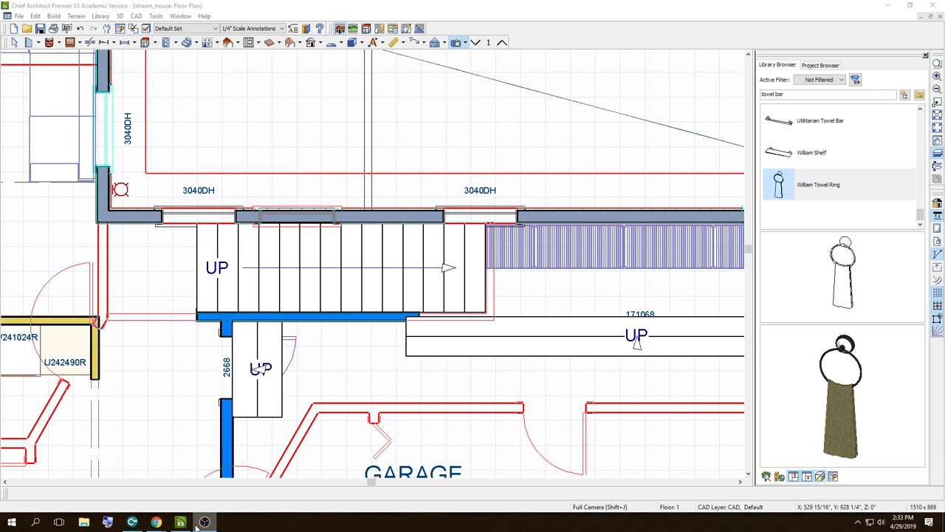
{"action": "left_click", "coordinate": [195, 522]}
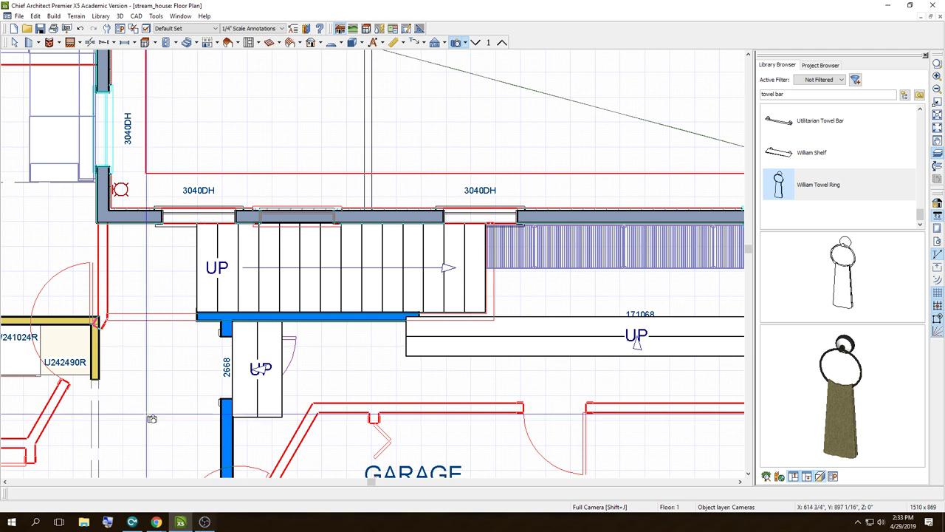
{"action": "key", "text": "space"}
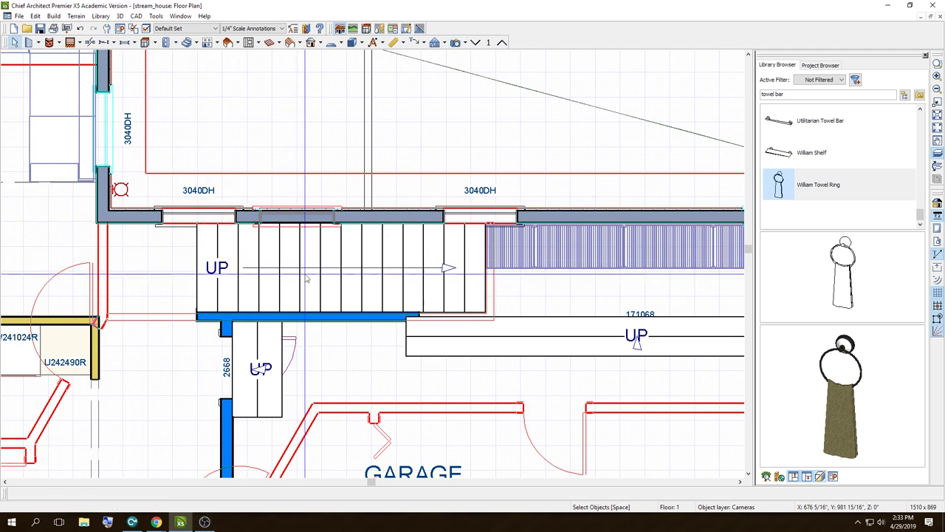
Step: Select the first-floor staircase and check the Floor 0 foundation level
{"action": "left_click", "coordinate": [319, 316]}
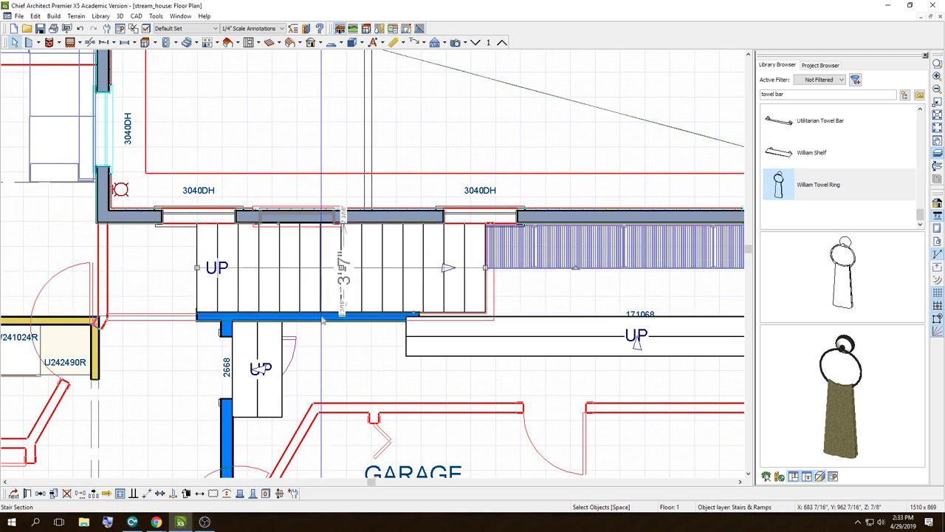
{"action": "scroll", "coordinate": [325, 319], "scroll_direction": "up", "scroll_amount": 2}
{"action": "scroll", "coordinate": [327, 322], "scroll_direction": "up", "scroll_amount": 2}
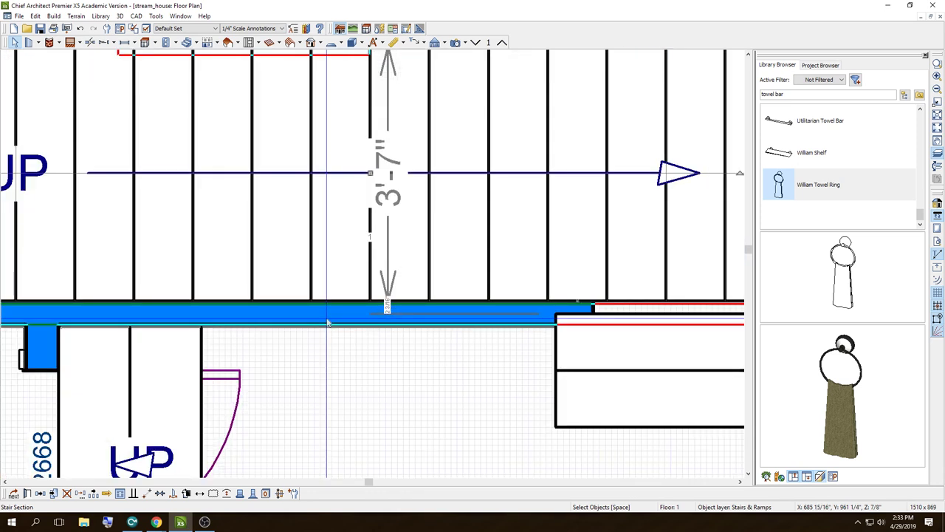
{"action": "scroll", "coordinate": [328, 322], "scroll_direction": "down", "scroll_amount": 1}
{"action": "scroll", "coordinate": [328, 322], "scroll_direction": "down", "scroll_amount": 2}
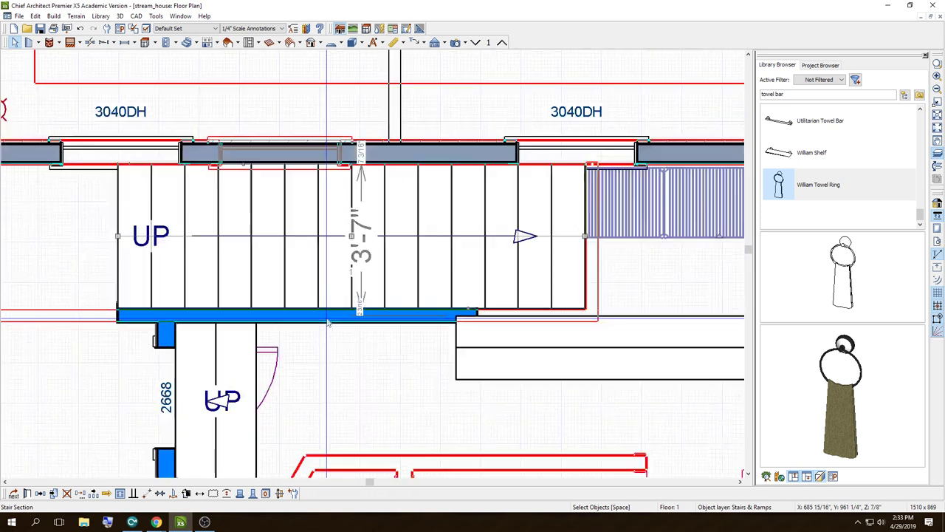
{"action": "scroll", "coordinate": [328, 322], "scroll_direction": "down", "scroll_amount": 1}
{"action": "left_click", "coordinate": [476, 43]}
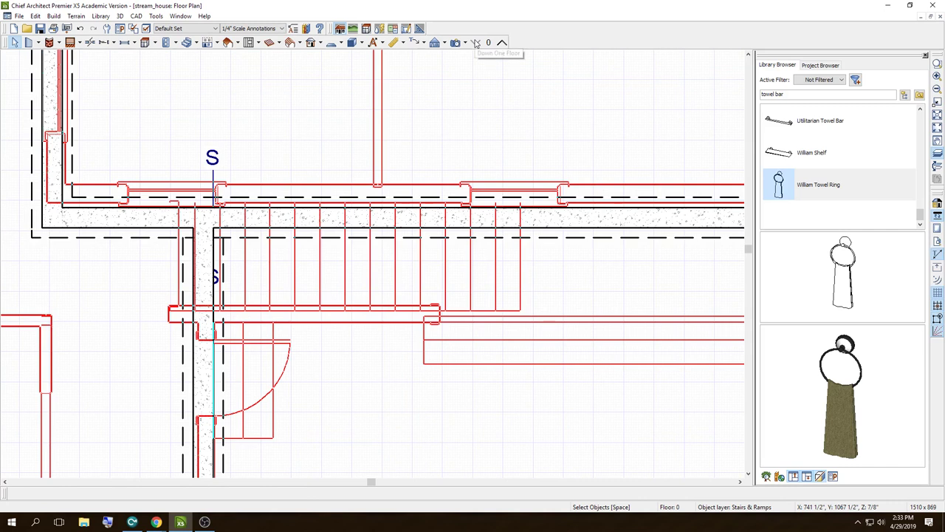
Step: Go up to Floor 2, select the HALL, and pick the railing at the stairwell opening
{"action": "left_click", "coordinate": [503, 42]}
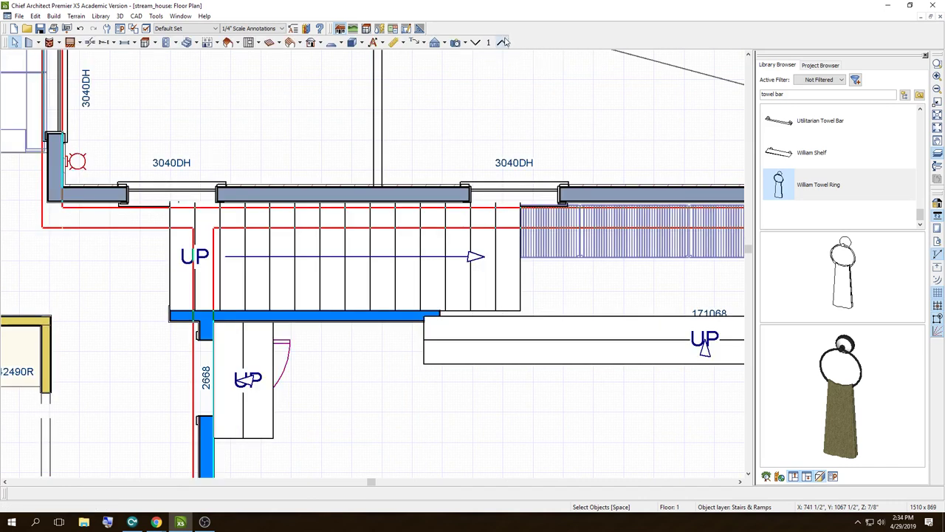
{"action": "left_click", "coordinate": [503, 42]}
{"action": "scroll", "coordinate": [315, 308], "scroll_direction": "down", "scroll_amount": 1}
{"action": "scroll", "coordinate": [315, 308], "scroll_direction": "down", "scroll_amount": 3}
{"action": "scroll", "coordinate": [315, 308], "scroll_direction": "up", "scroll_amount": 1}
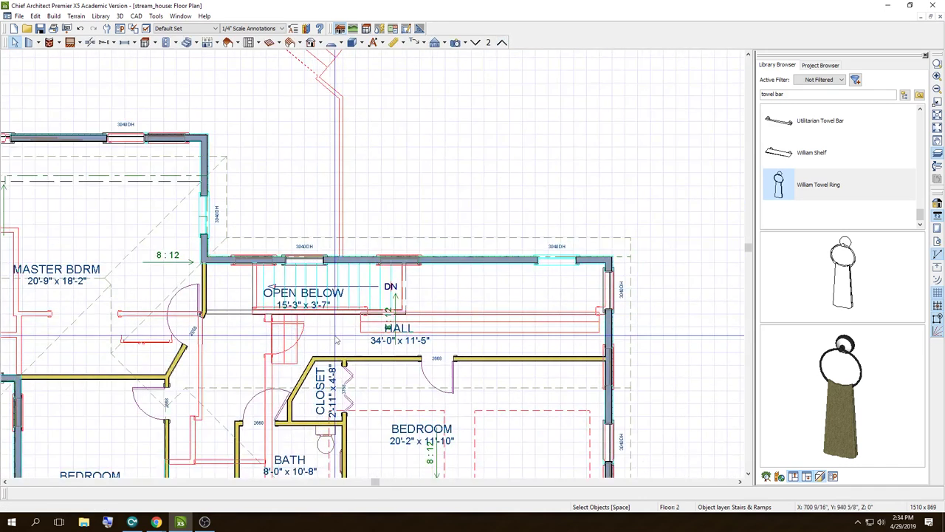
{"action": "left_click", "coordinate": [336, 334]}
{"action": "scroll", "coordinate": [336, 335], "scroll_direction": "up", "scroll_amount": 1}
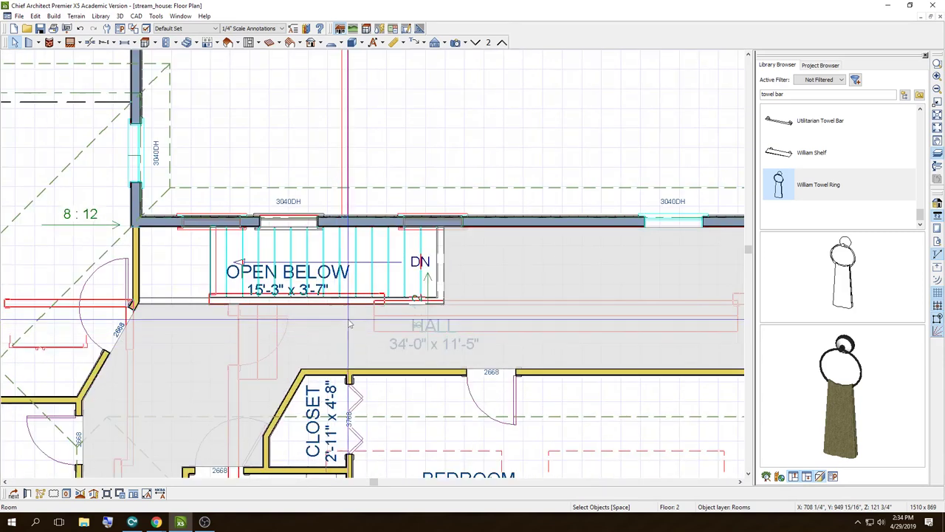
{"action": "scroll", "coordinate": [354, 299], "scroll_direction": "up", "scroll_amount": 1}
{"action": "left_click", "coordinate": [356, 292]}
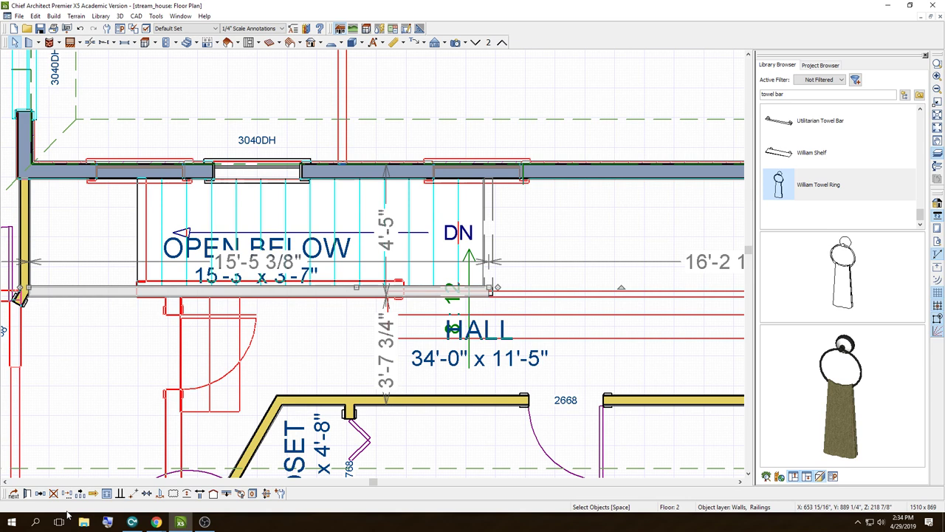
Step: Open Notepad and start a note with 'Here is the problem'
{"action": "left_click", "coordinate": [10, 524]}
{"action": "type", "text": "notepad"}
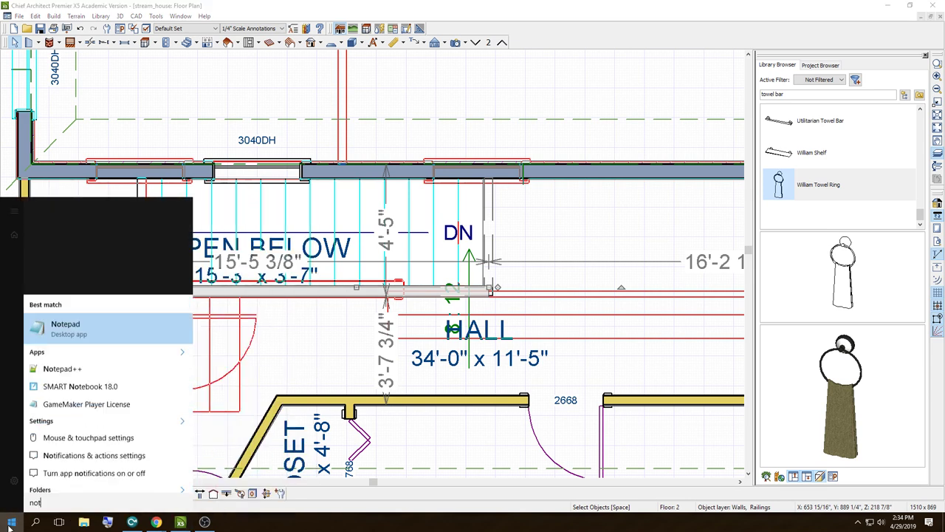
{"action": "key", "text": "Return"}
{"action": "type", "text": "Here is"}
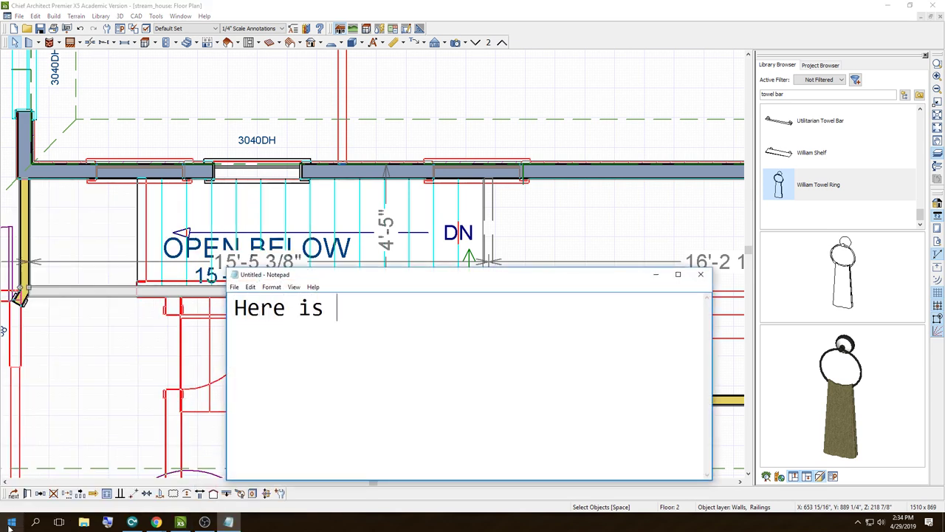
{"action": "type", "text": "the problem"}
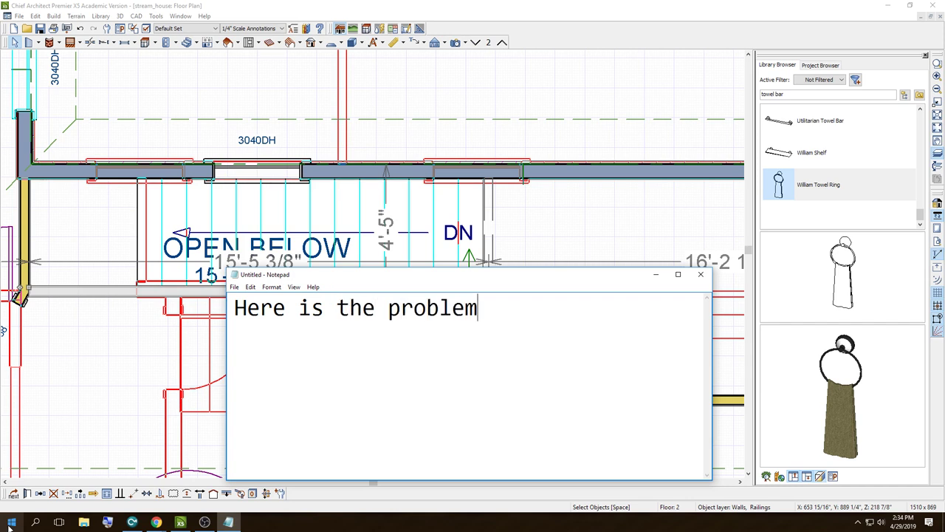
Step: Mark the stair opening with a red arrow and note the invisible wall is misaligned with the wall below
{"action": "key", "text": "Print"}
{"action": "left_click_drag", "start_coordinate": [122, 215], "coordinate": [659, 508]}
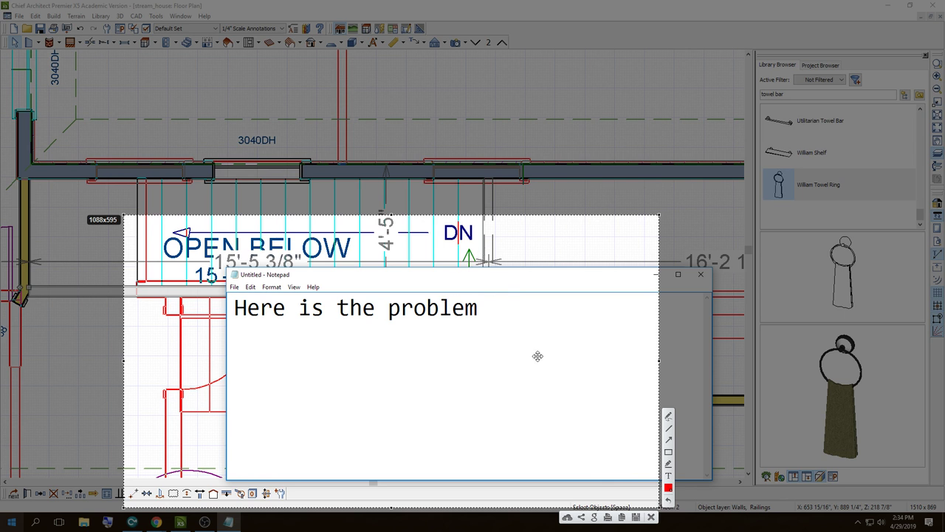
{"action": "left_click_drag", "start_coordinate": [290, 323], "coordinate": [229, 483]}
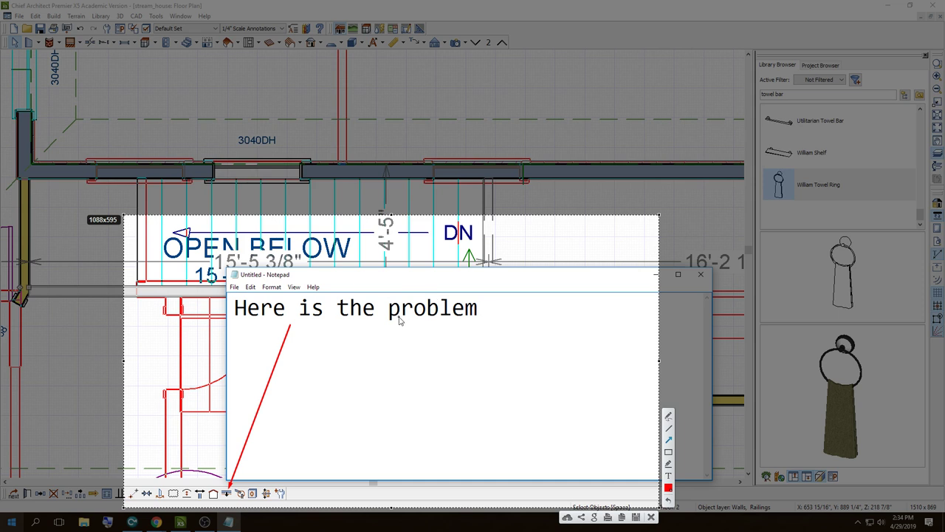
{"action": "key", "text": "ctrl+c"}
{"action": "type", "text": "Invis"}
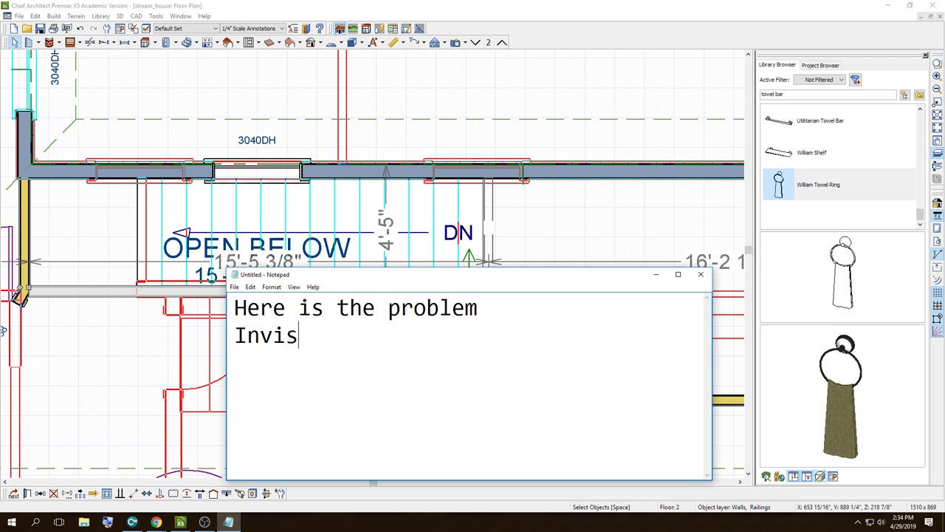
{"action": "type", "text": "able wall is "}
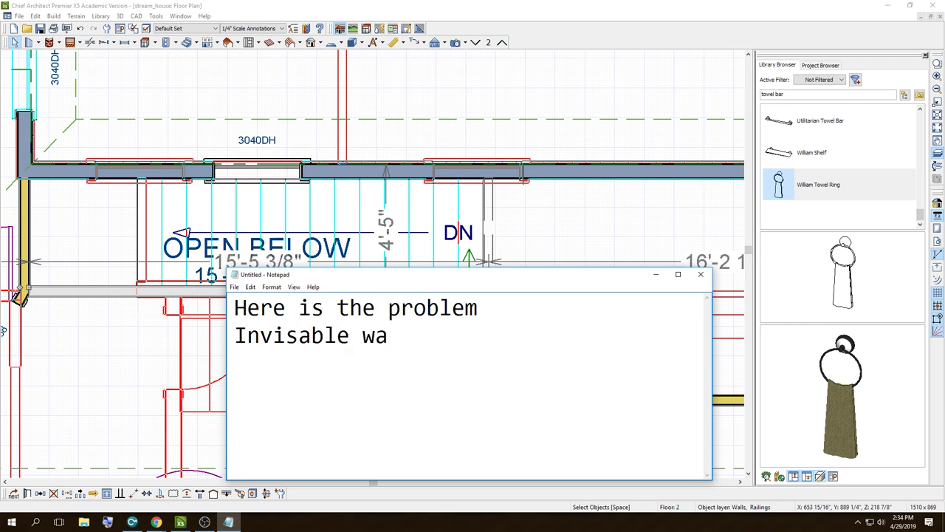
{"action": "type", "text": "not"}
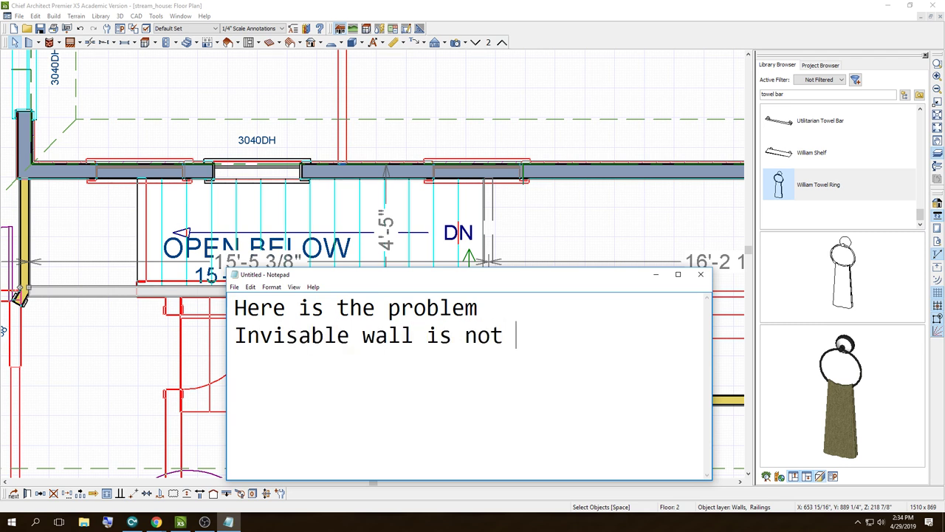
{"action": "type", "text": " aligned to the wa"}
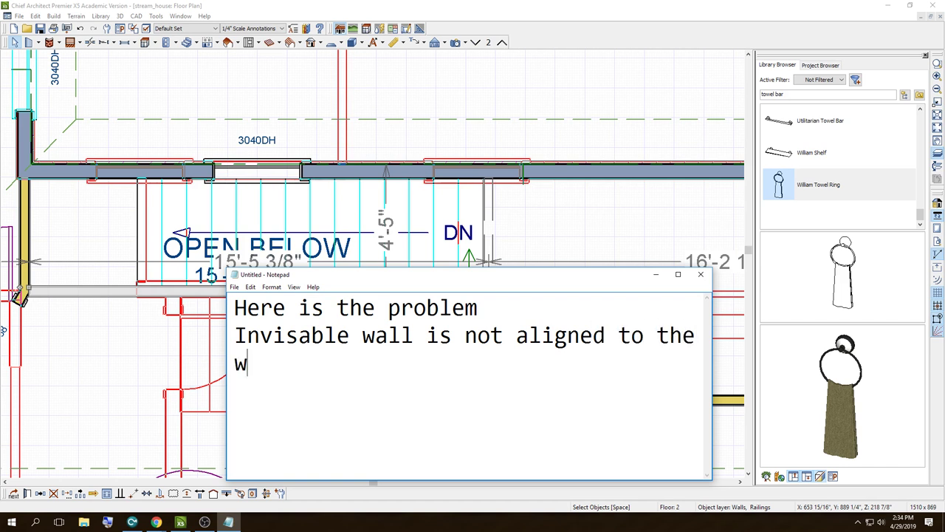
{"action": "type", "text": "ll below so"}
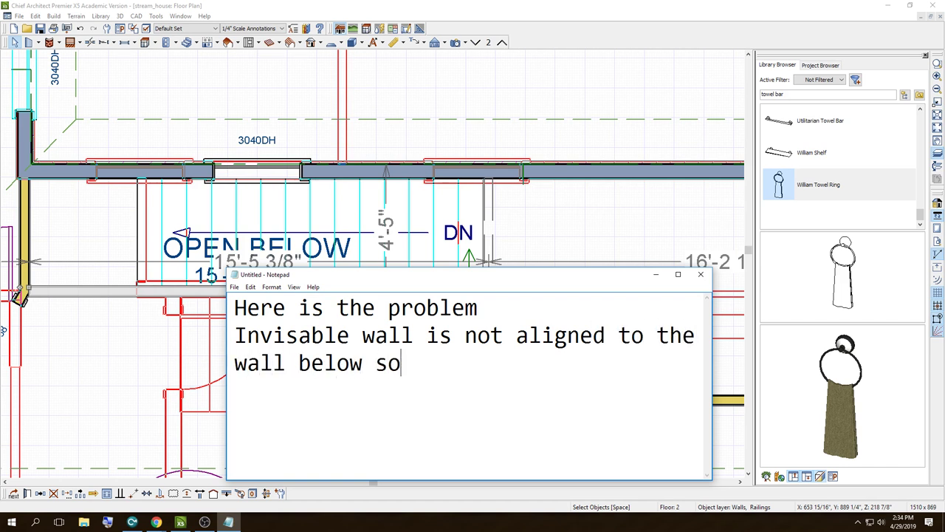
{"action": "type", "text": " it looks b"}
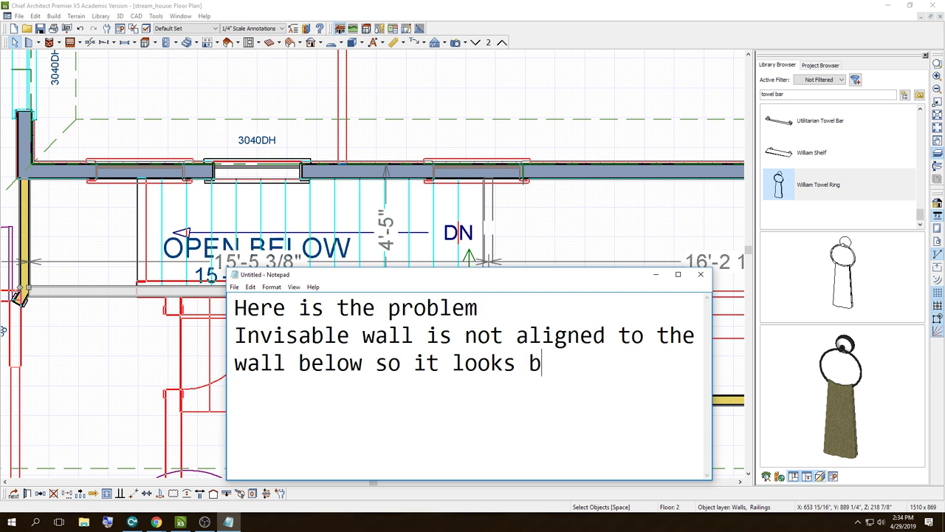
{"action": "type", "text": "roken.."}
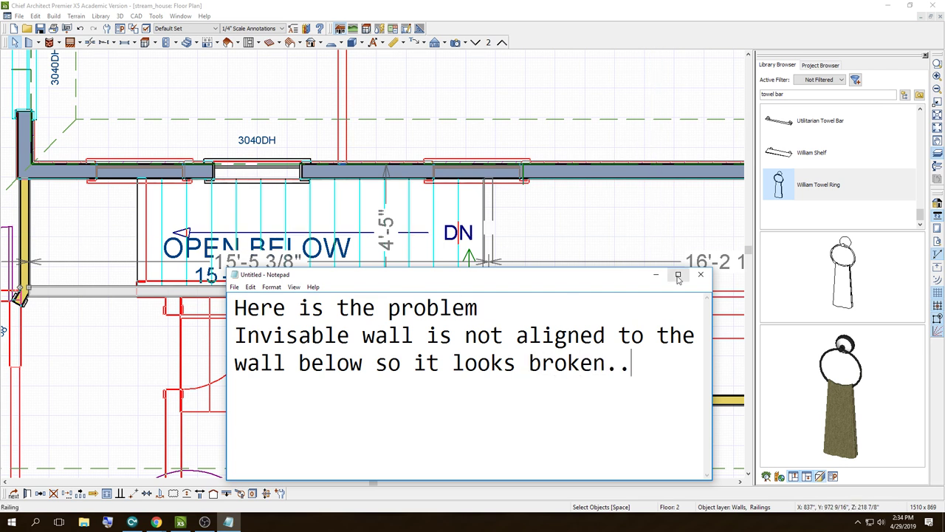
{"action": "left_click", "coordinate": [701, 274]}
Step: Discard the note, place Camera 20 looking down the staircase, and select the stairs in 3D
{"action": "left_click", "coordinate": [491, 277]}
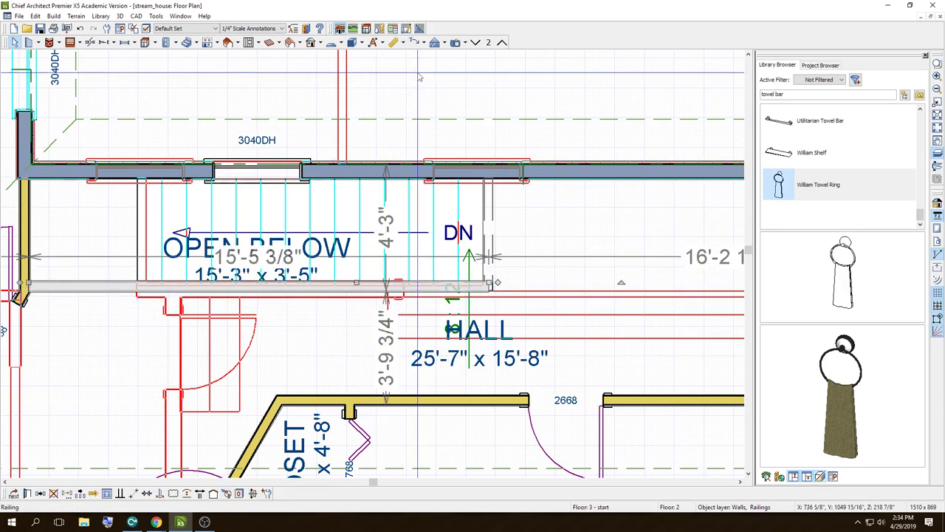
{"action": "left_click", "coordinate": [455, 42]}
{"action": "left_click_drag", "start_coordinate": [542, 212], "coordinate": [545, 214]}
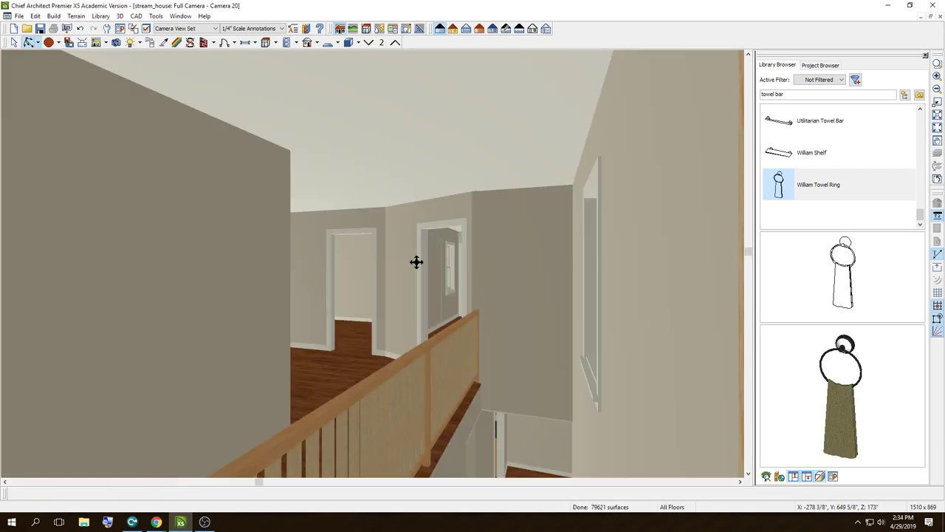
{"action": "mouse_move", "coordinate": [416, 262]}
{"action": "left_mouse_down"}
{"action": "mouse_move", "coordinate": [451, 325]}
{"action": "mouse_move", "coordinate": [118, 420]}
{"action": "left_mouse_up"}
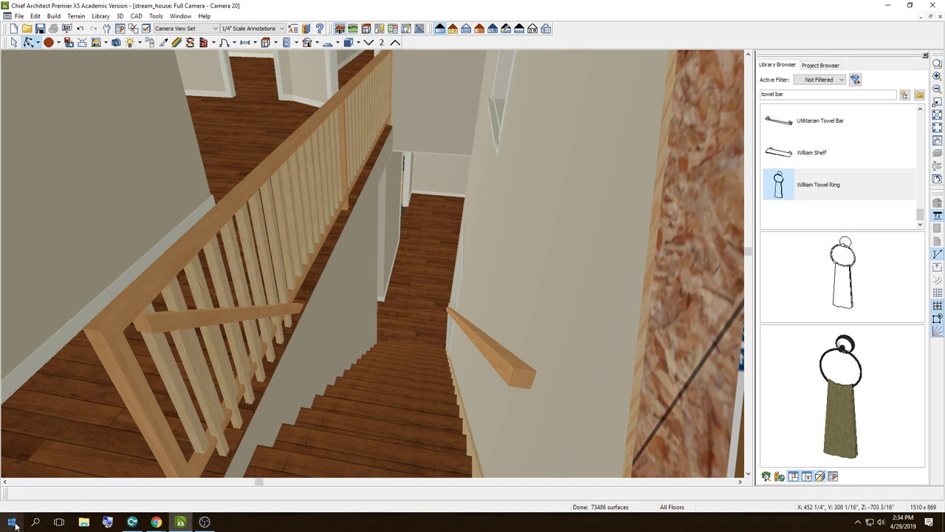
{"action": "left_click", "coordinate": [14, 43]}
{"action": "left_click", "coordinate": [382, 390]}
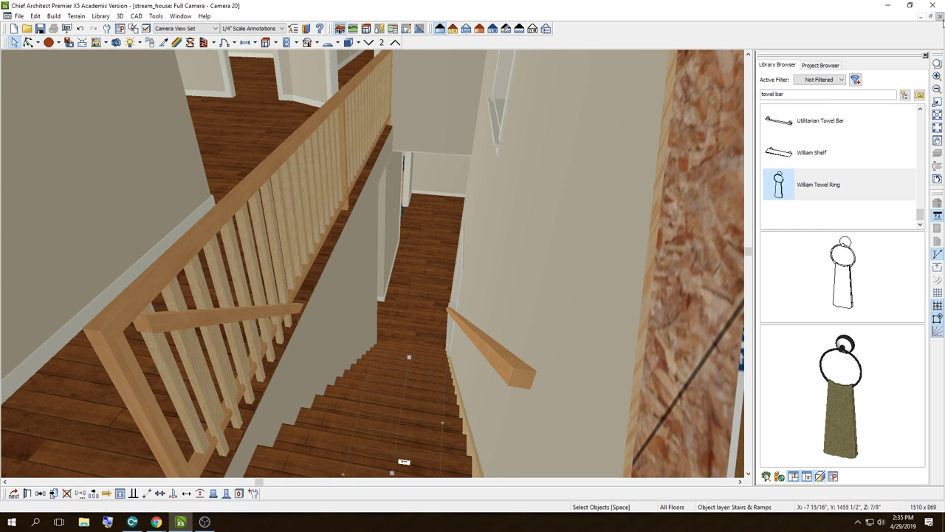
Step: Close the 3D view, go down to Floor 1 and select the 3'-7"-wide staircase
{"action": "left_click", "coordinate": [940, 16]}
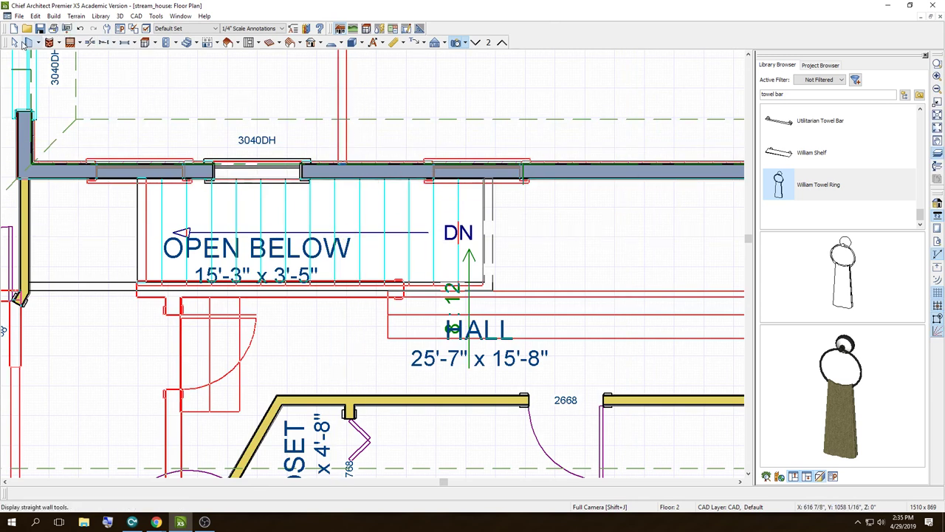
{"action": "left_click", "coordinate": [476, 42]}
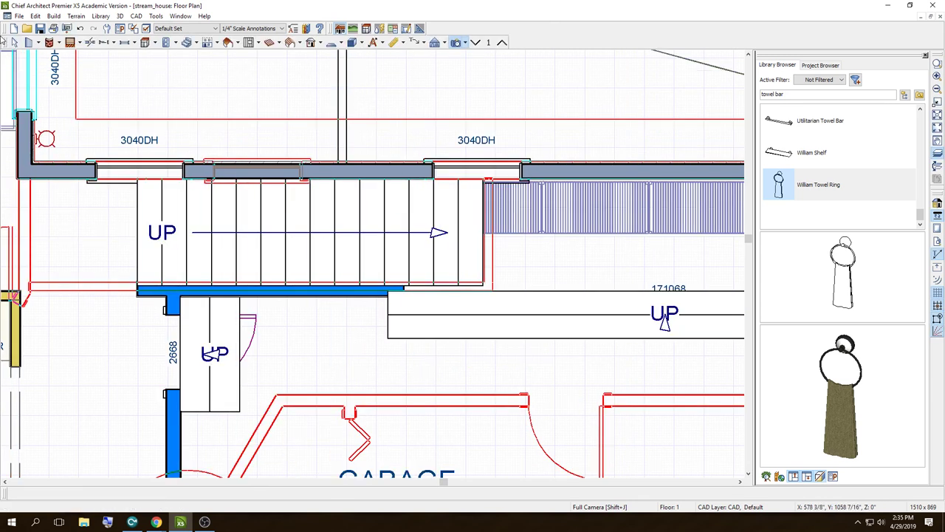
{"action": "left_click", "coordinate": [397, 265]}
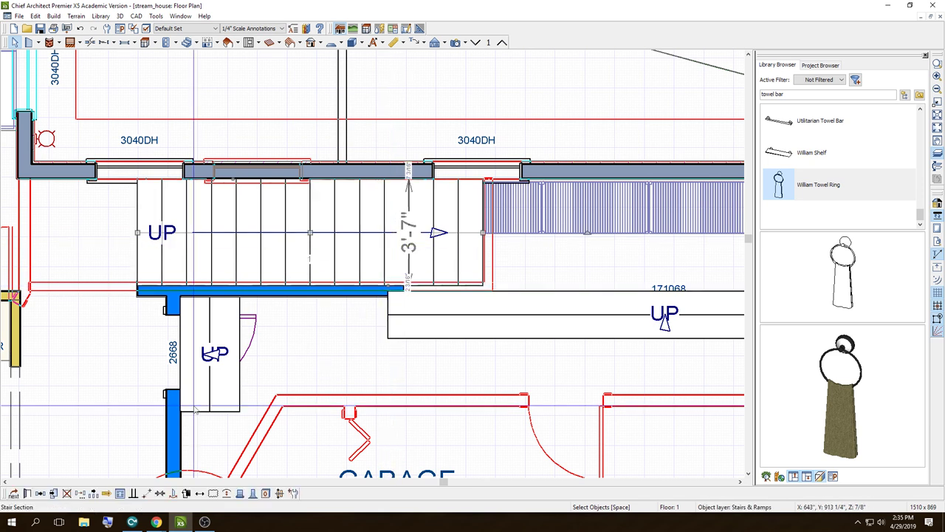
{"action": "left_click", "coordinate": [12, 522]}
Step: Note in Notepad that the stairs will be disconnected and snapped back to fix the railing issue
{"action": "type", "text": "no"}
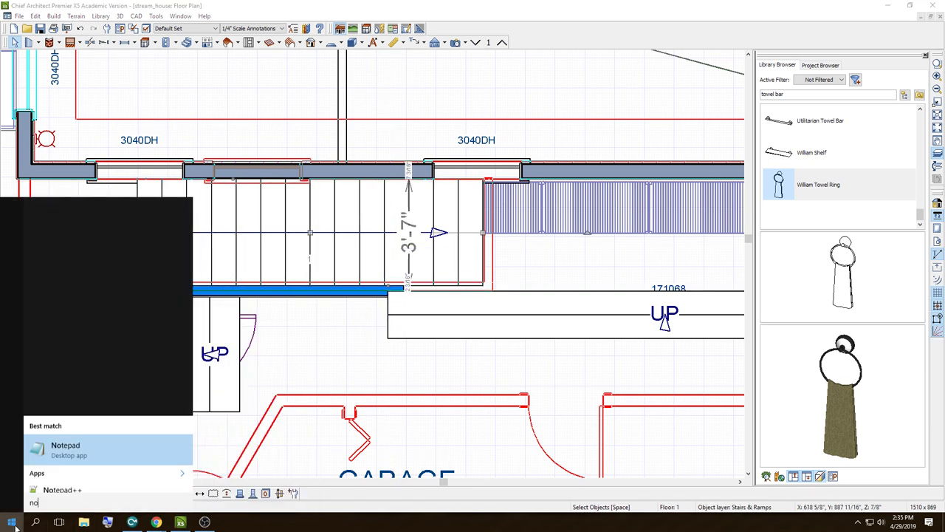
{"action": "key", "text": "Return"}
{"action": "type", "text": "I'm g"}
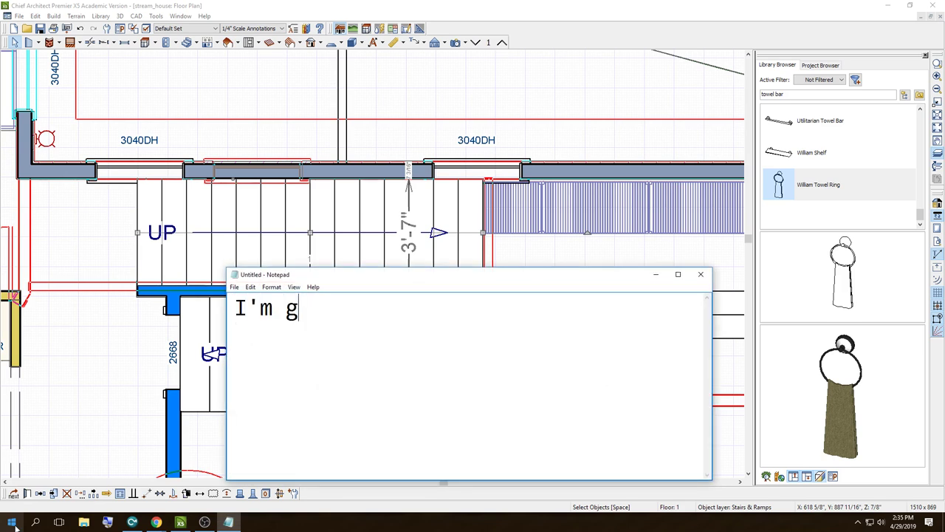
{"action": "type", "text": "oign to"}
{"action": "key", "text": "BackSpace"}
{"action": "key", "text": "BackSpace"}
{"action": "key", "text": "BackSpace"}
{"action": "key", "text": "BackSpace"}
{"action": "key", "text": "BackSpace"}
{"action": "key", "text": "BackSpace"}
{"action": "type", "text": "ing to reat"}
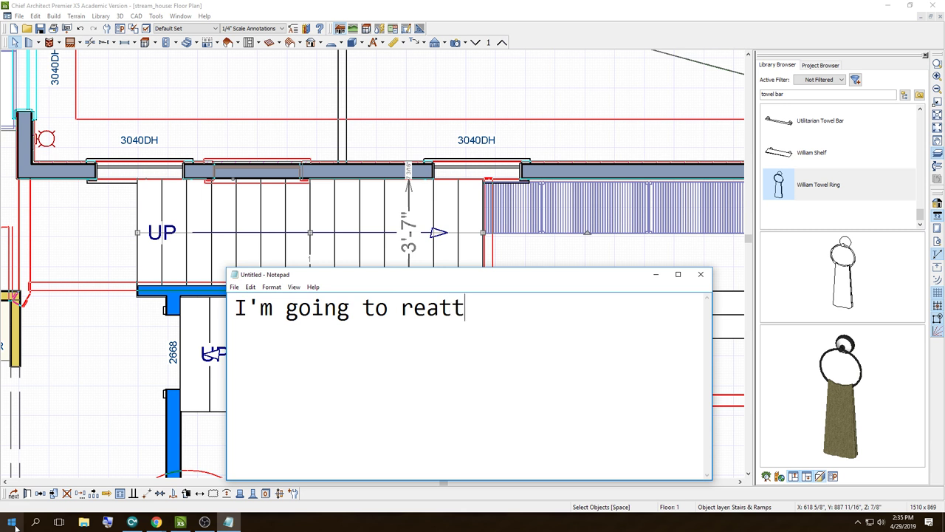
{"action": "type", "text": " the"}
{"action": "type", "text": " stairs"}
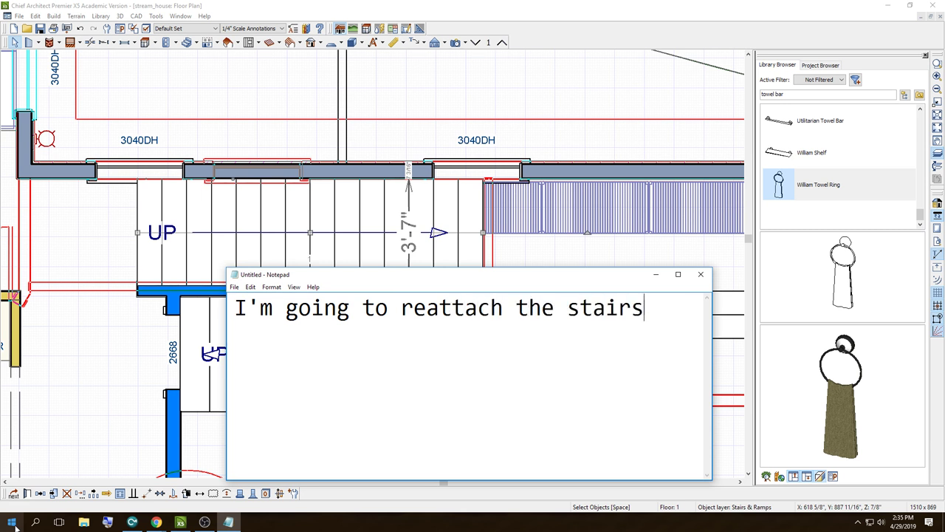
{"action": "type", "text": " by disconn"}
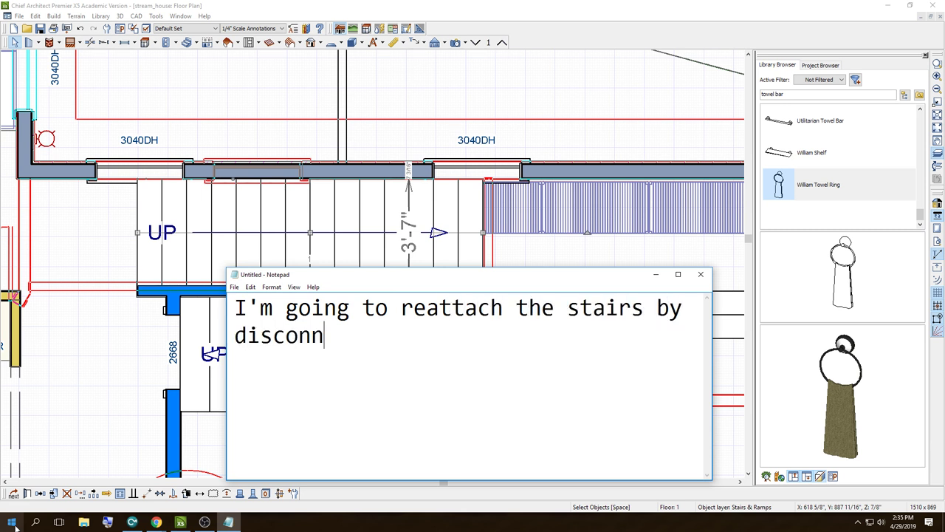
{"action": "type", "text": "ecting them "}
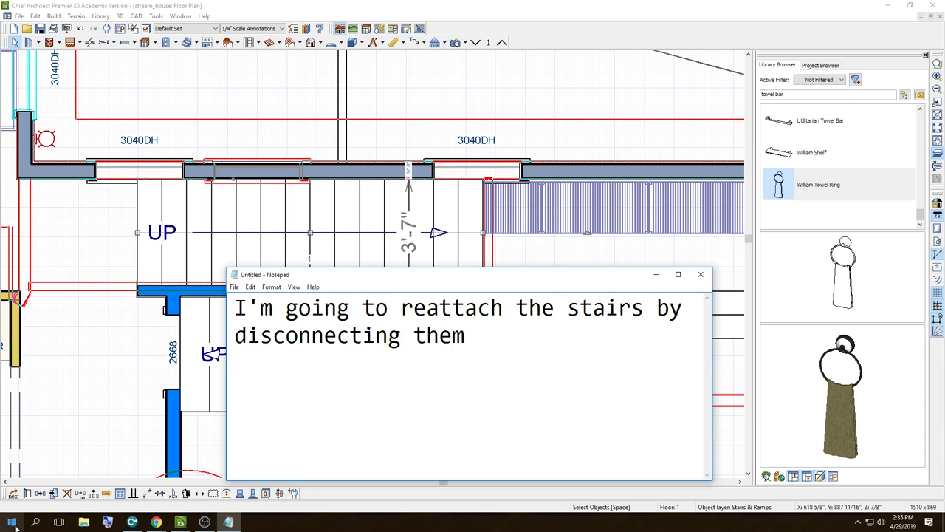
{"action": "type", "text": "from the side "}
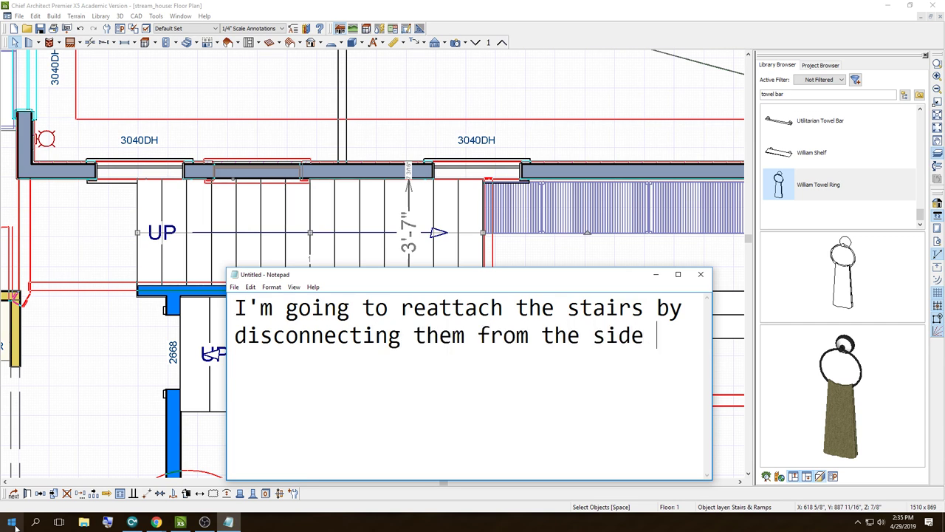
{"action": "type", "text": "and sh"}
{"action": "key", "text": "BackSpace"}
{"action": "key", "text": "BackSpace"}
{"action": "type", "text": "then snapping t"}
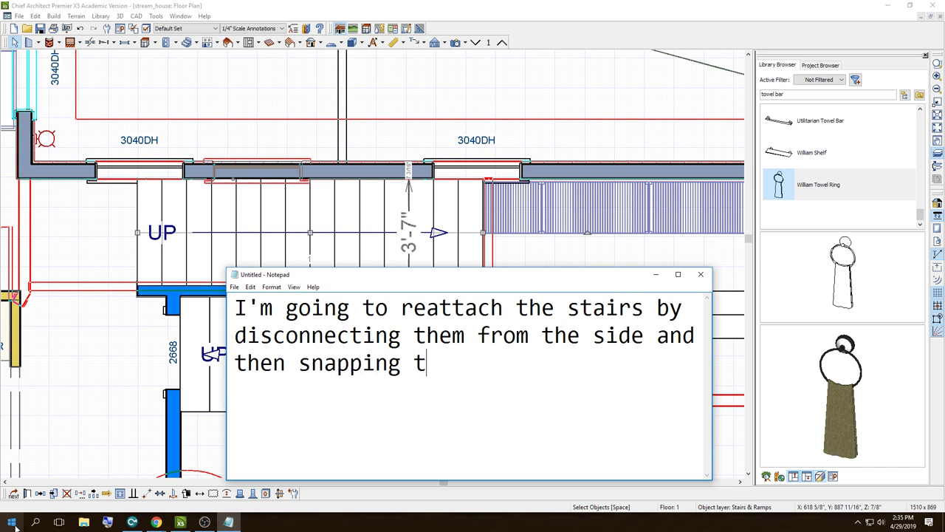
{"action": "type", "text": "hem back, I h"}
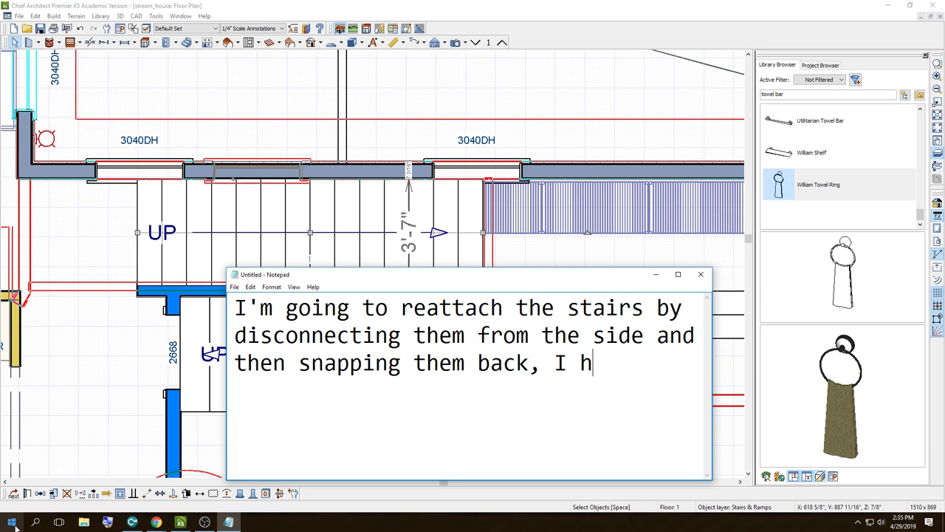
{"action": "type", "text": "ope it fixes "}
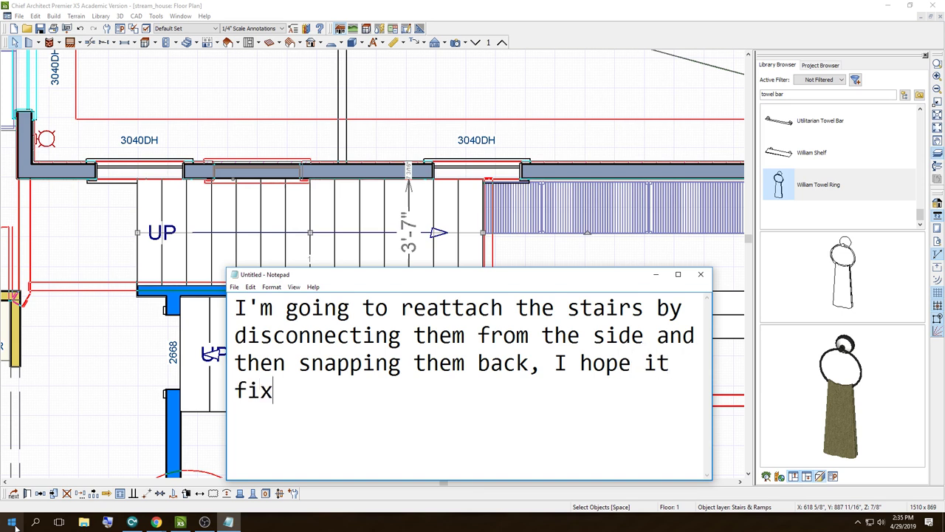
{"action": "type", "text": "the railing is"}
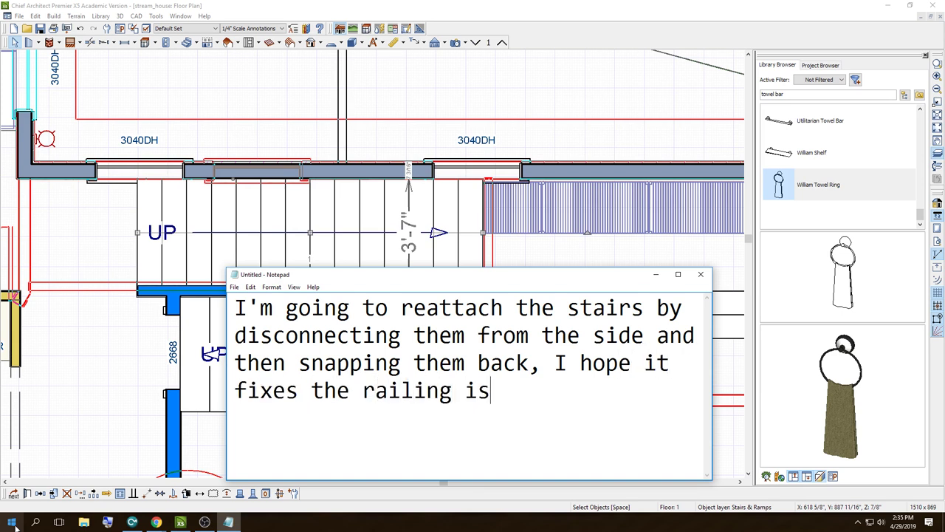
{"action": "type", "text": "sue."}
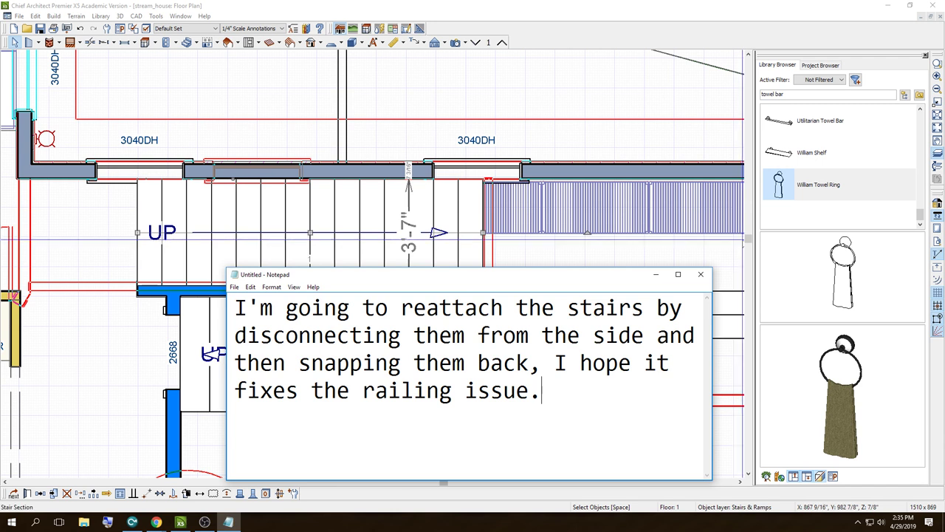
Step: Discard the note, detach and re-snap the stair edge to the wall, and resize it to 3'-5" wide
{"action": "left_click", "coordinate": [701, 274]}
{"action": "left_click", "coordinate": [475, 281]}
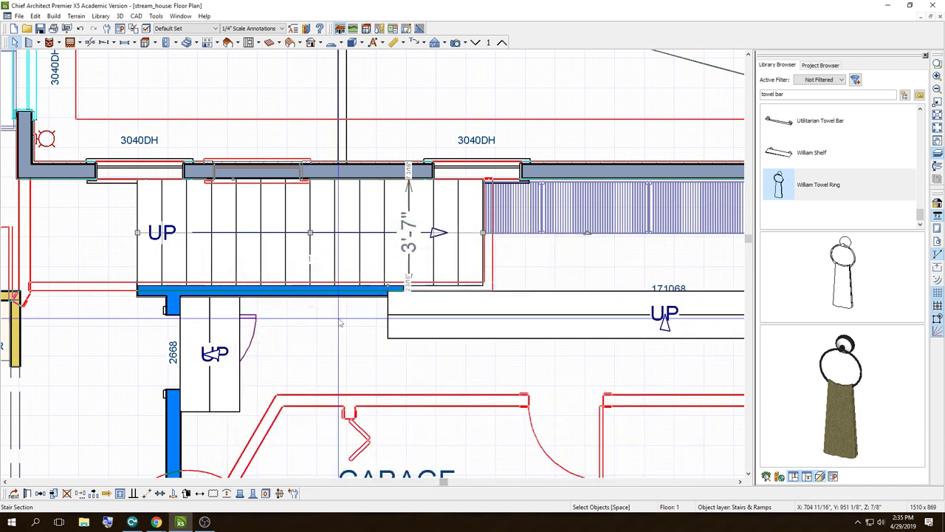
{"action": "left_click_drag", "start_coordinate": [392, 290], "coordinate": [397, 280]}
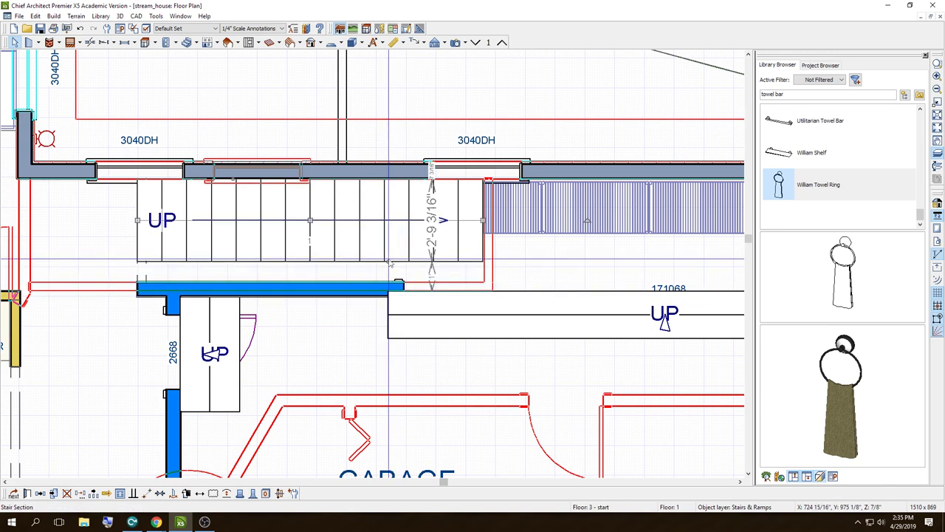
{"action": "mouse_move", "coordinate": [387, 260]}
{"action": "left_mouse_down"}
{"action": "mouse_move", "coordinate": [366, 284]}
{"action": "mouse_move", "coordinate": [401, 279]}
{"action": "mouse_move", "coordinate": [350, 282]}
{"action": "left_mouse_up"}
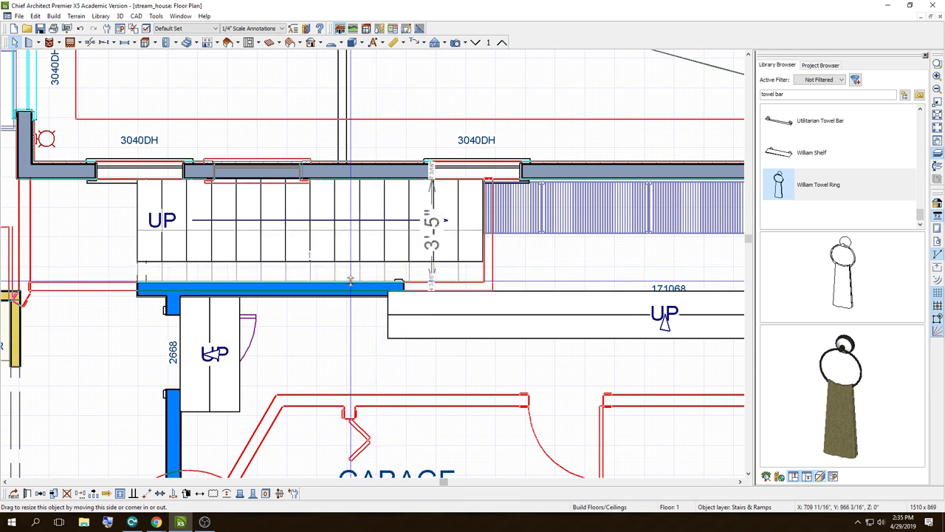
{"action": "left_click_drag", "start_coordinate": [350, 282], "coordinate": [351, 283]}
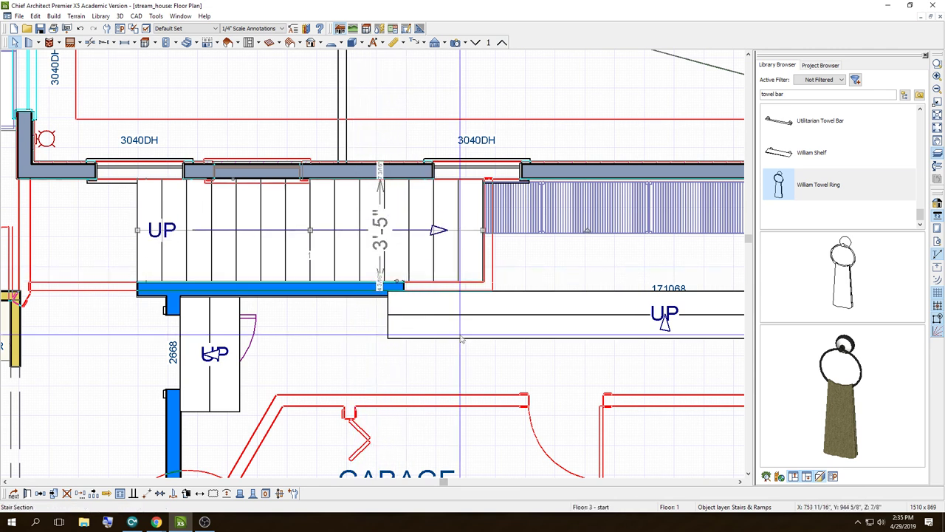
Step: Place Camera 21 at the foot of the stairs and tilt the view up the stairwell
{"action": "left_click", "coordinate": [460, 43]}
{"action": "left_click", "coordinate": [83, 228]}
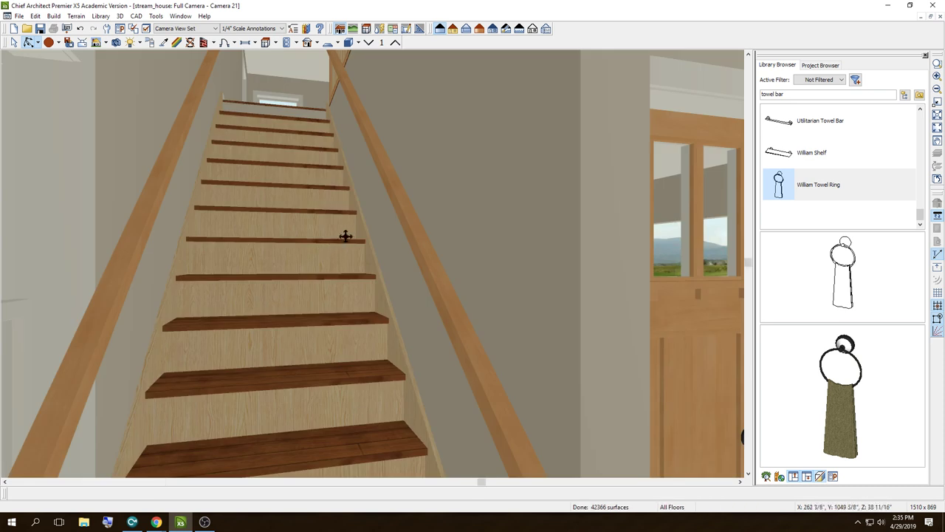
{"action": "left_click_drag", "start_coordinate": [345, 236], "coordinate": [359, 198]}
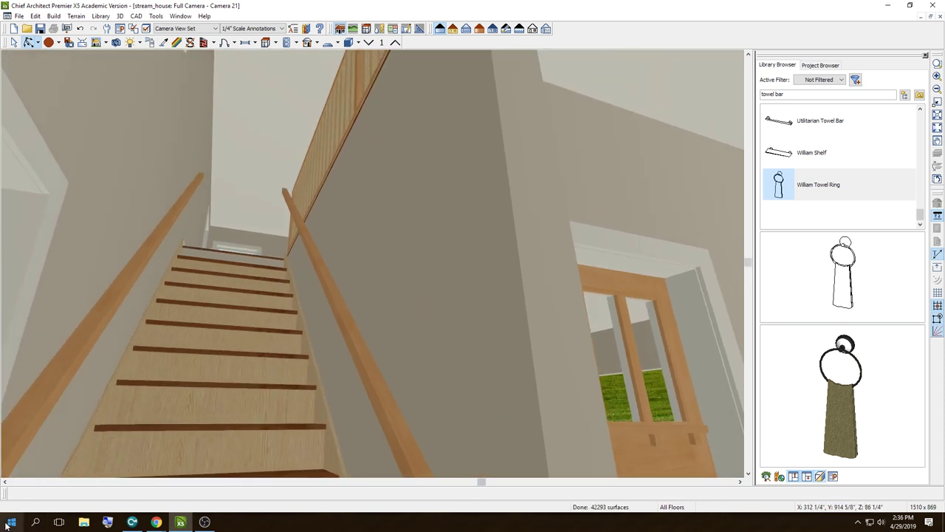
{"action": "left_click", "coordinate": [11, 522]}
Step: Write a Notepad note saying 'yup, that worked ! :-)' and close it without saving
{"action": "type", "text": "note"}
{"action": "key", "text": "Return"}
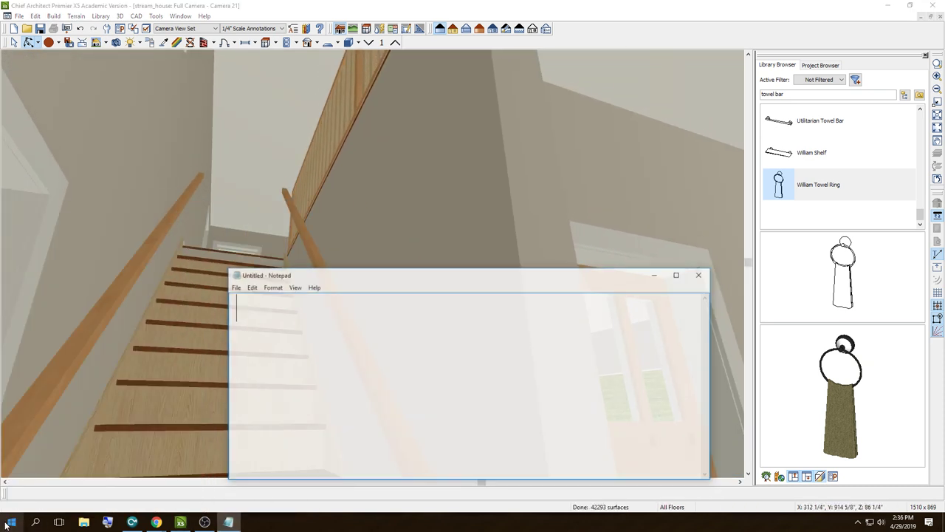
{"action": "type", "text": "yup, that"}
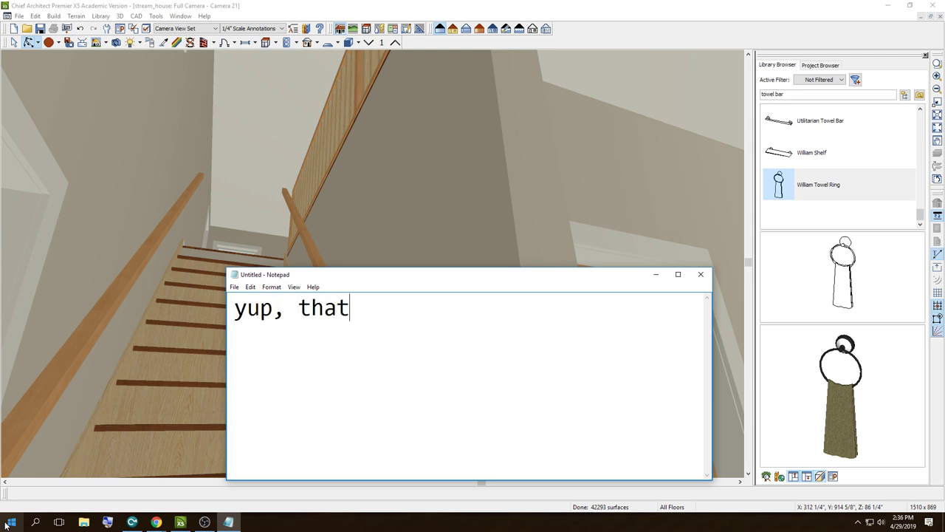
{"action": "type", "text": " worked ! :-)"}
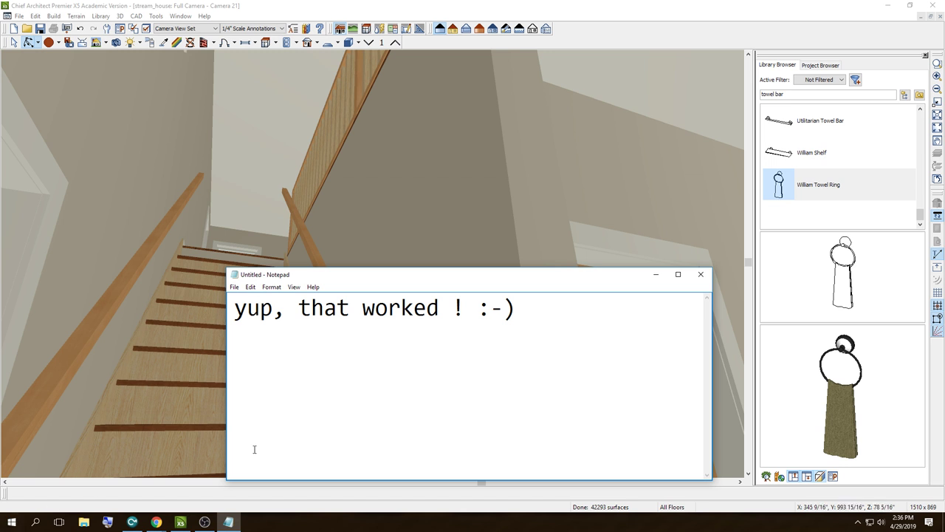
{"action": "left_click", "coordinate": [701, 274]}
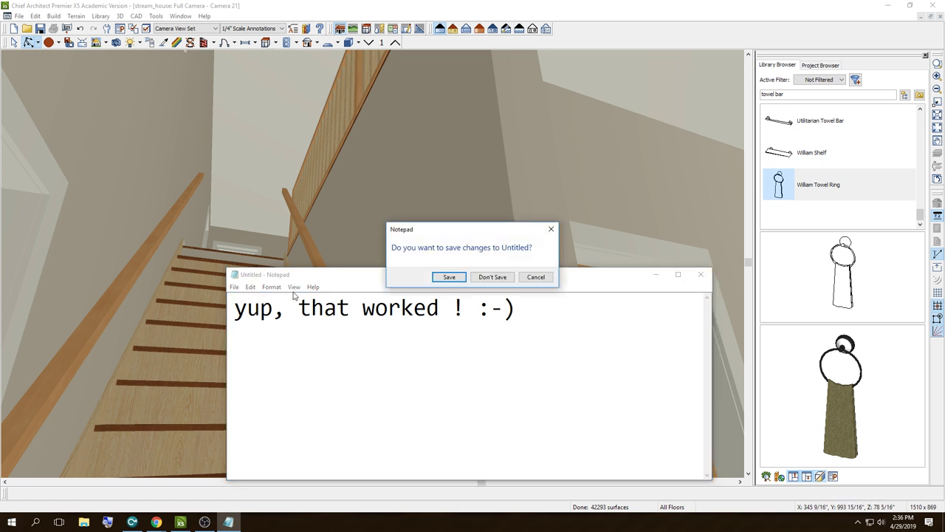
{"action": "left_click", "coordinate": [499, 286]}
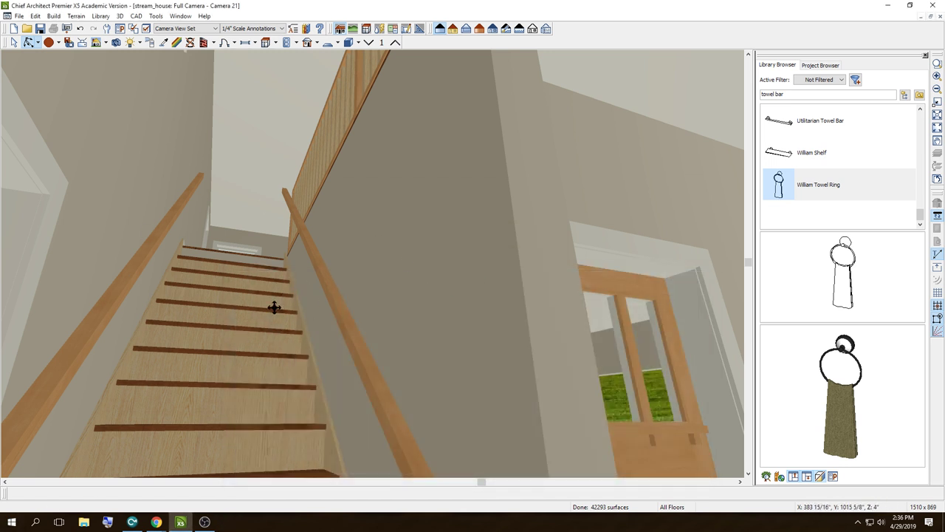
Step: Write a new Notepad note that the left railing isn't needed and should be turned off, then discard it
{"action": "left_click", "coordinate": [12, 526]}
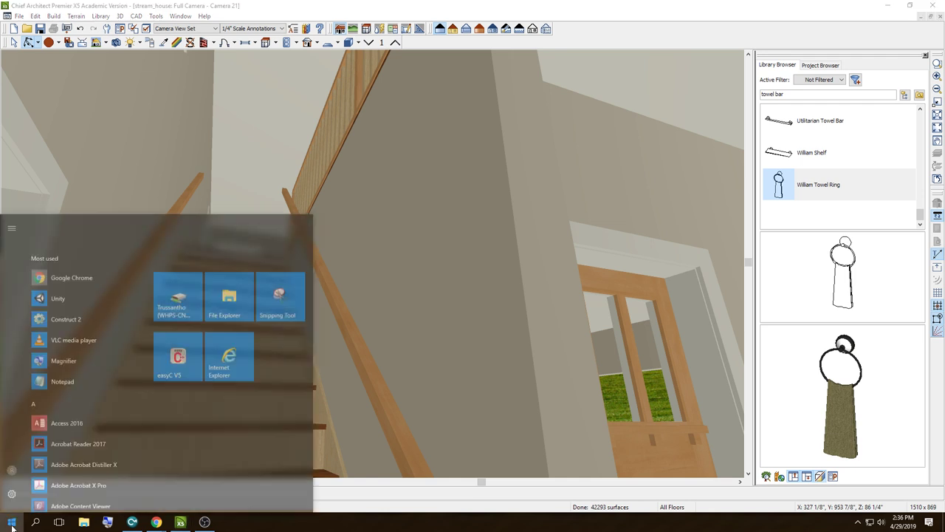
{"action": "type", "text": "notepad"}
{"action": "key", "text": "Return"}
{"action": "type", "text": "N"}
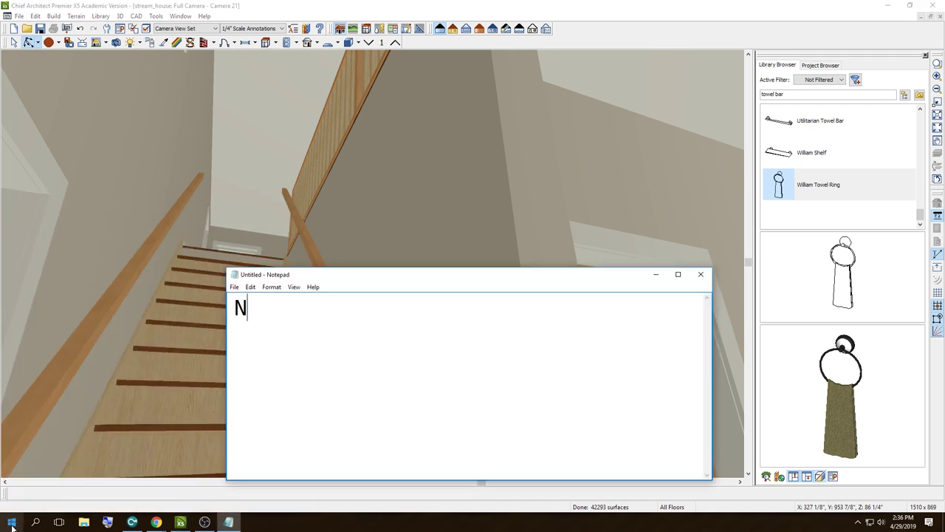
{"action": "type", "text": "ow we don't need "}
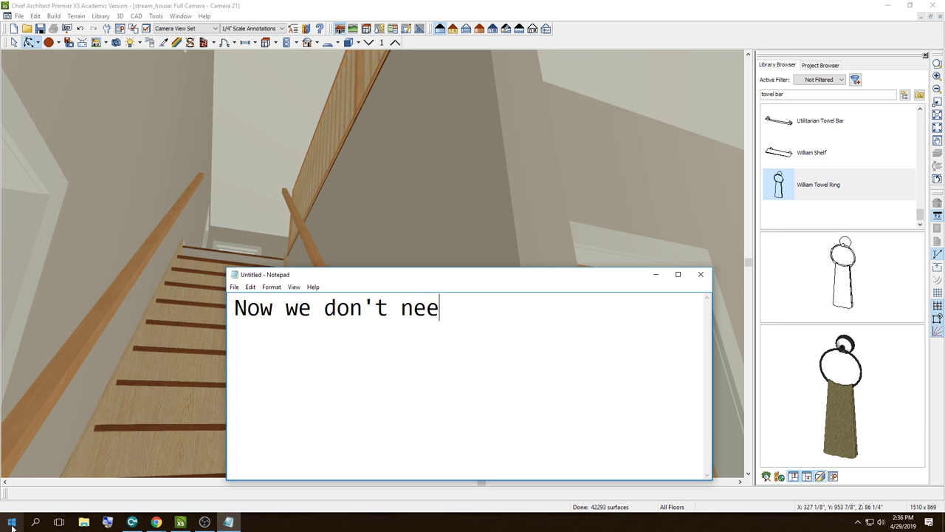
{"action": "type", "text": "a railing on th"}
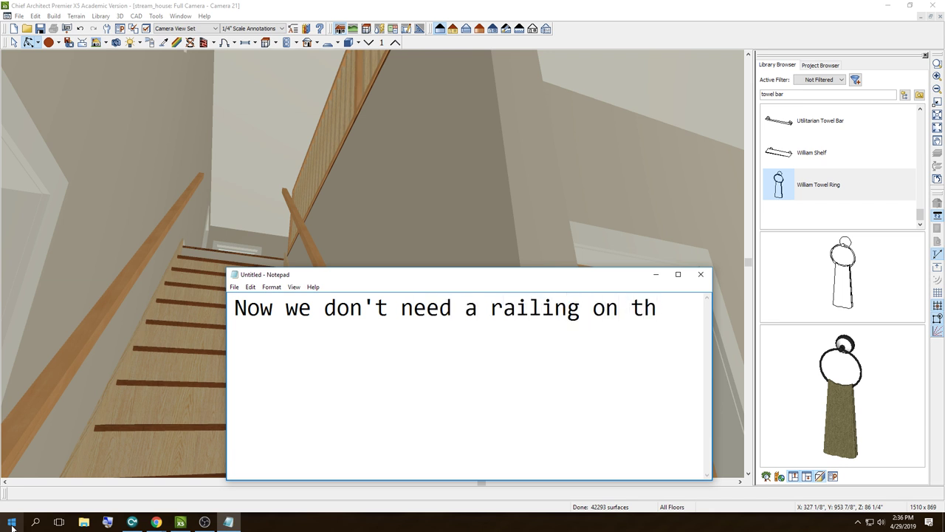
{"action": "type", "text": "e left, so lets T"}
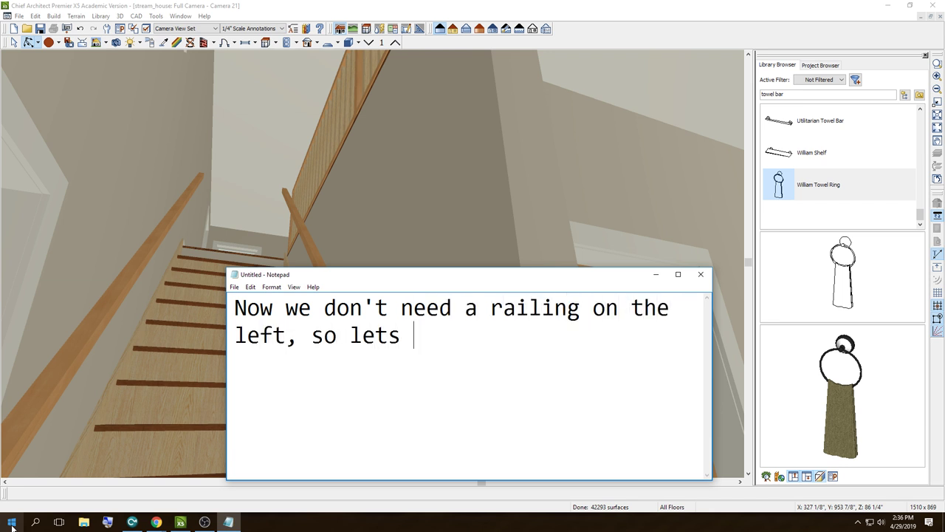
{"action": "type", "text": "URN IT OFF."}
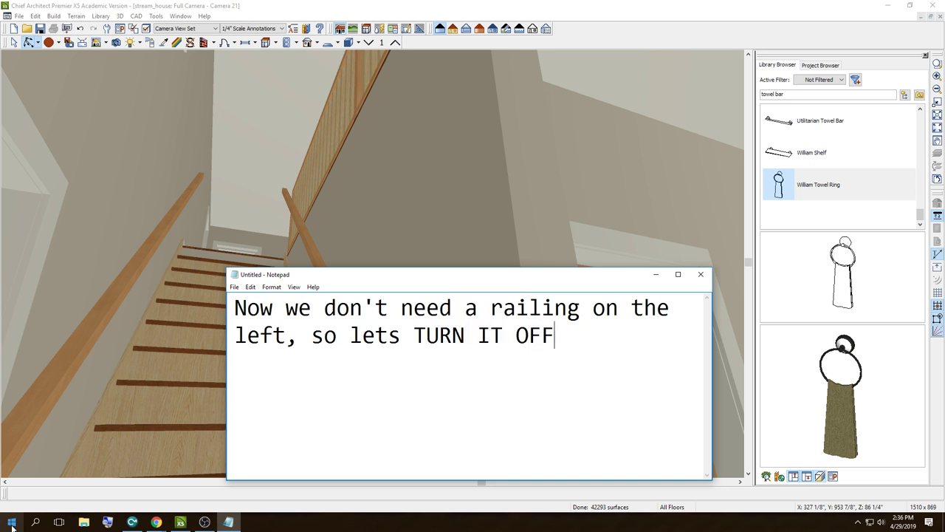
{"action": "left_click", "coordinate": [701, 274]}
{"action": "left_click", "coordinate": [492, 277]}
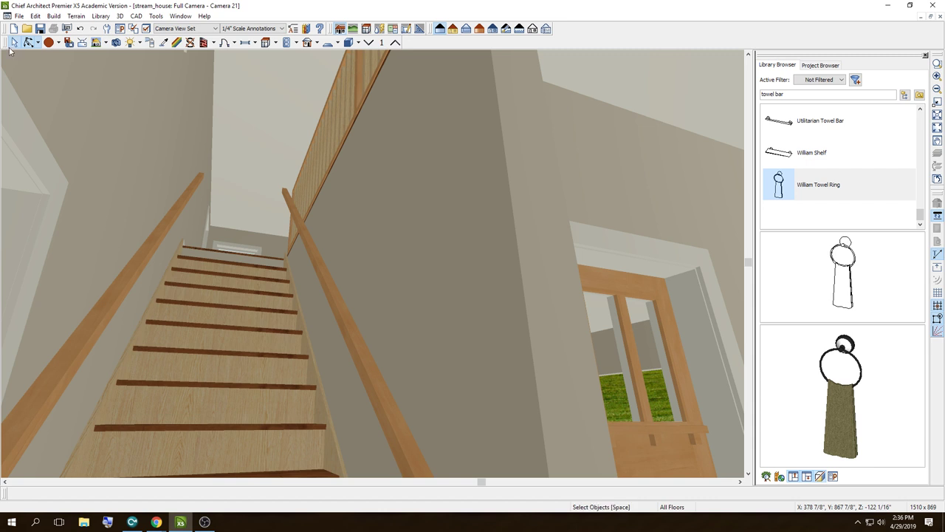
Step: Back in the floor plan, view the selected staircase's Newels/Balusters settings in Staircase Specification
{"action": "left_click", "coordinate": [267, 375]}
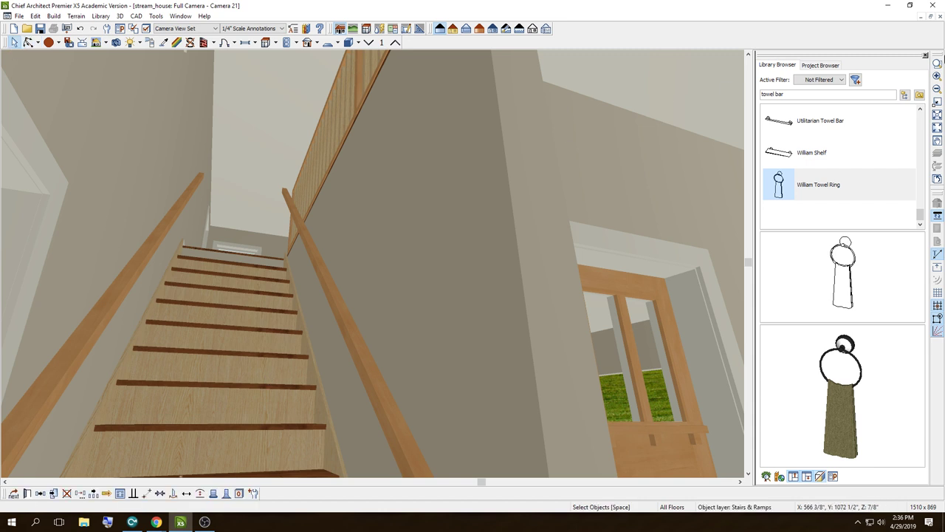
{"action": "left_click", "coordinate": [939, 16]}
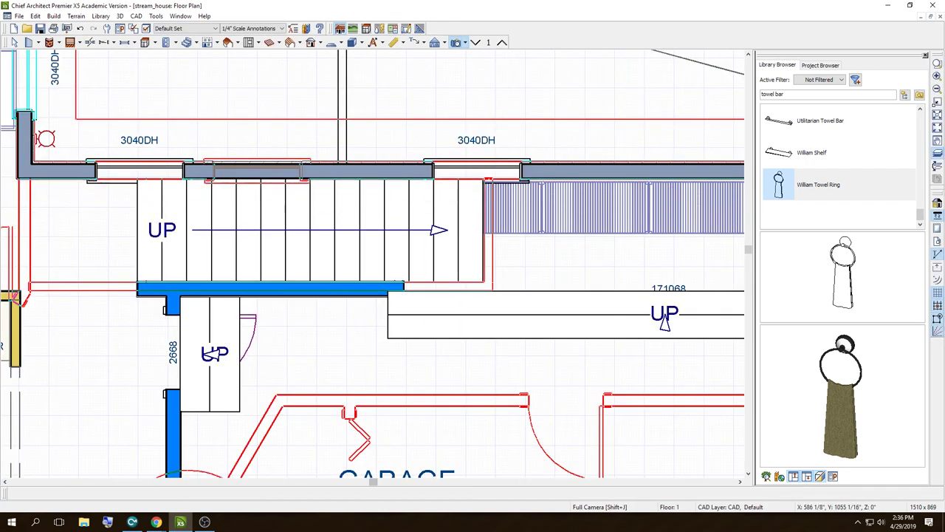
{"action": "left_click", "coordinate": [14, 42]}
{"action": "left_click", "coordinate": [298, 244]}
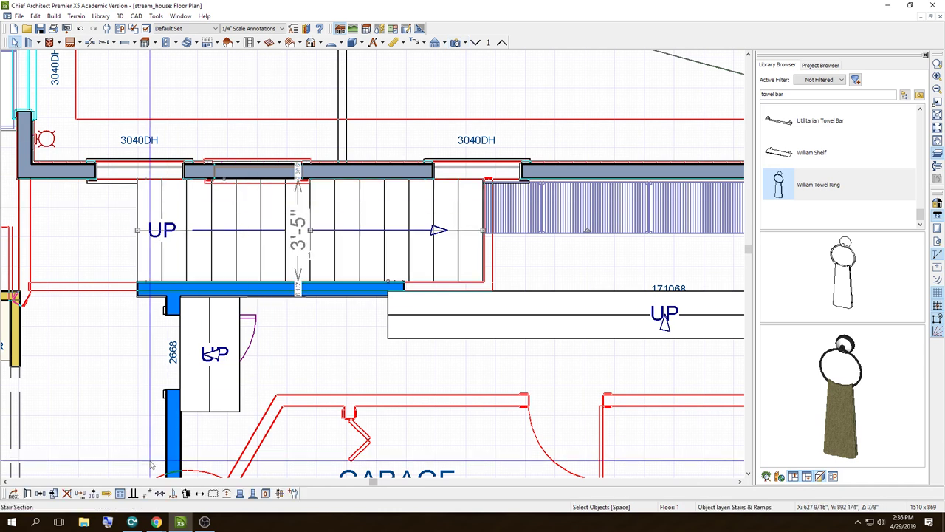
{"action": "left_click", "coordinate": [27, 494]}
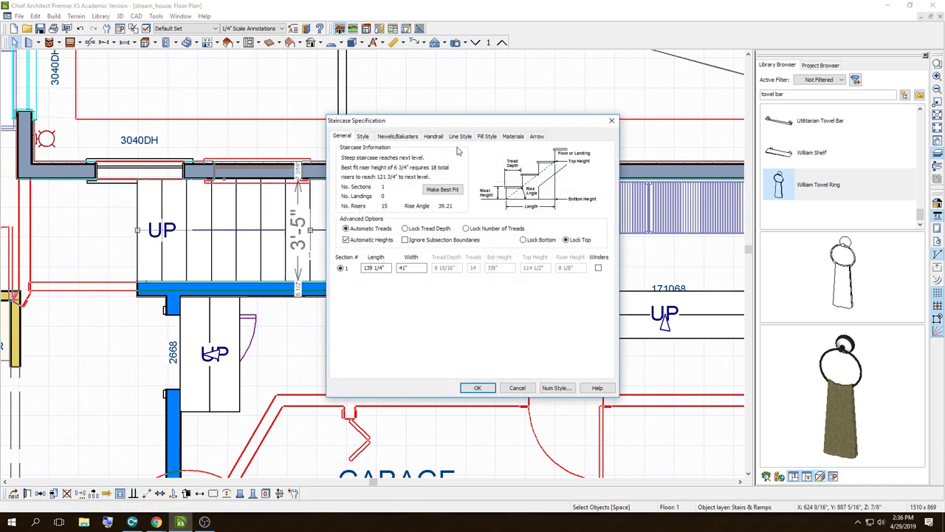
{"action": "left_click", "coordinate": [377, 141]}
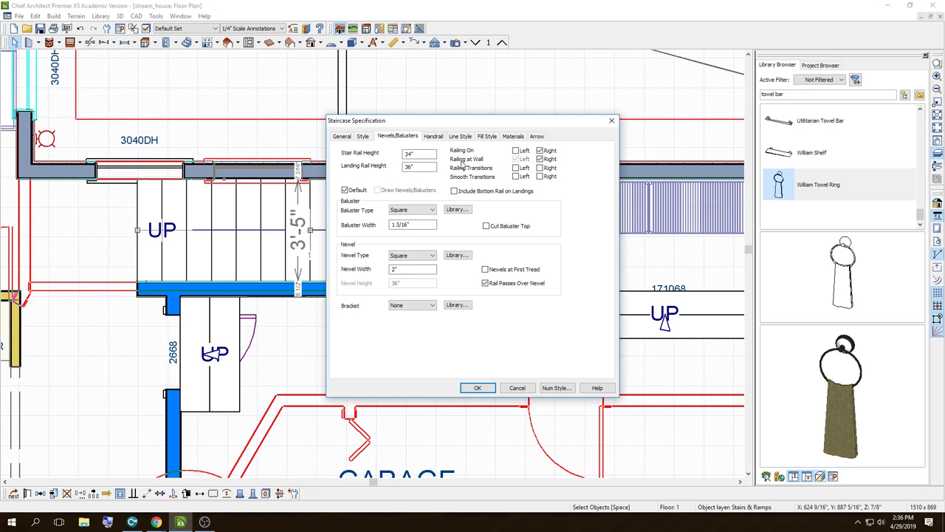
Step: Apply the stair railing settings and place a full camera looking up the staircase
{"action": "left_click", "coordinate": [477, 394]}
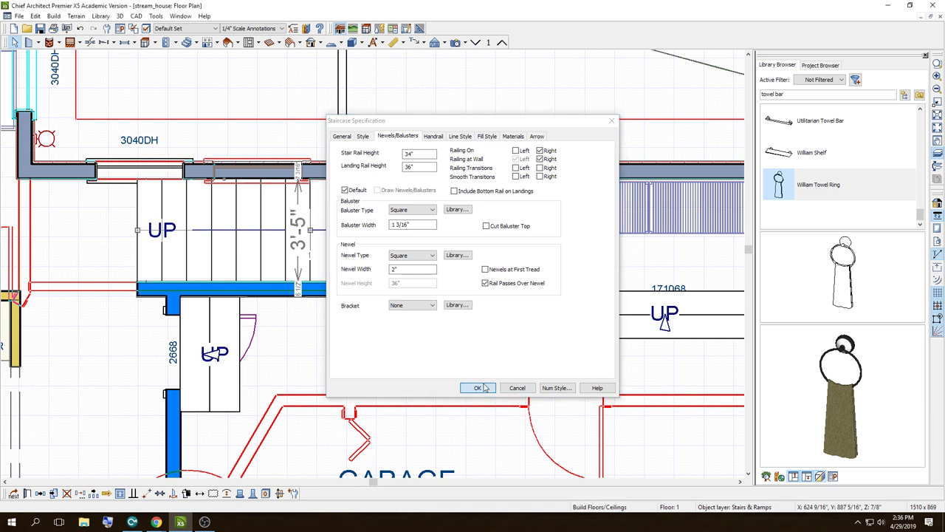
{"action": "left_click", "coordinate": [465, 42]}
{"action": "left_click_drag", "start_coordinate": [70, 207], "coordinate": [185, 236]}
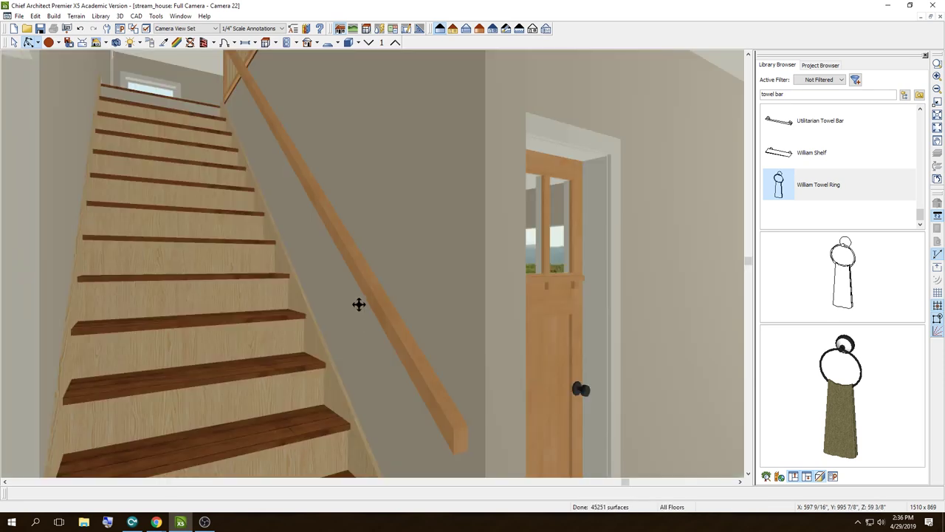
{"action": "mouse_move", "coordinate": [358, 304]}
{"action": "left_mouse_down"}
{"action": "mouse_move", "coordinate": [291, 260]}
{"action": "mouse_move", "coordinate": [232, 340]}
{"action": "mouse_move", "coordinate": [137, 323]}
{"action": "mouse_move", "coordinate": [329, 336]}
{"action": "left_mouse_up"}
{"action": "mouse_move", "coordinate": [405, 332]}
{"action": "left_mouse_down"}
{"action": "mouse_move", "coordinate": [460, 308]}
{"action": "mouse_move", "coordinate": [422, 302]}
{"action": "mouse_move", "coordinate": [401, 324]}
{"action": "mouse_move", "coordinate": [378, 327]}
{"action": "mouse_move", "coordinate": [505, 338]}
{"action": "mouse_move", "coordinate": [529, 305]}
{"action": "mouse_move", "coordinate": [384, 367]}
{"action": "mouse_move", "coordinate": [262, 352]}
{"action": "mouse_move", "coordinate": [467, 371]}
{"action": "left_mouse_up"}
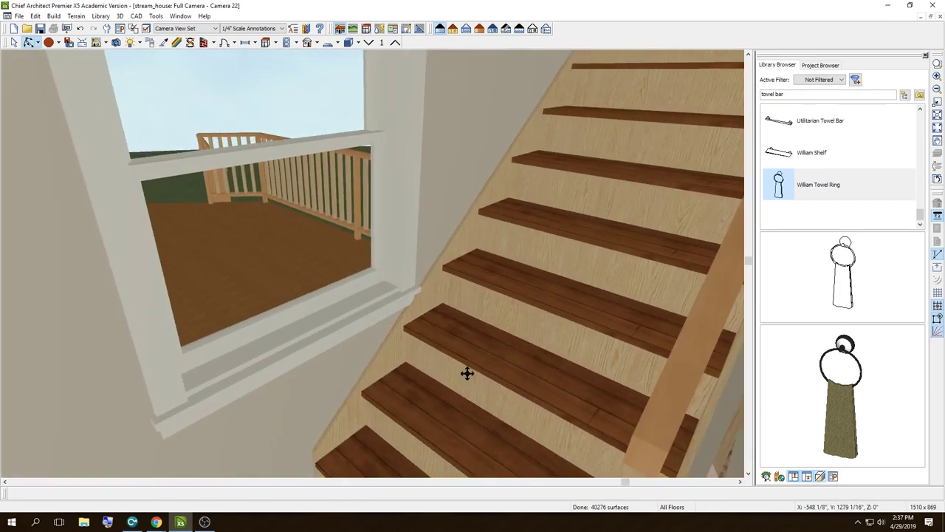
Step: Paint the stair side with drywall sampled from the wall, then undo the paint
{"action": "left_click", "coordinate": [176, 42]}
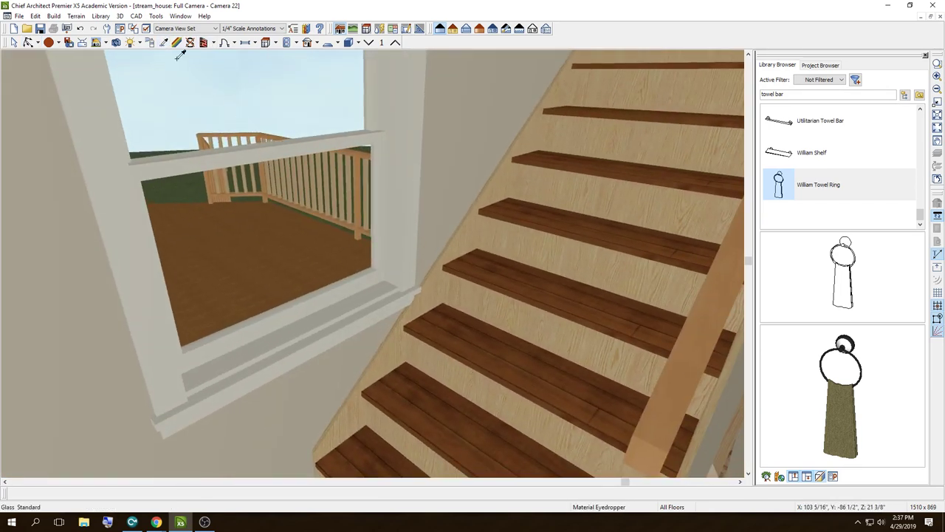
{"action": "left_click", "coordinate": [312, 408]}
{"action": "left_click", "coordinate": [342, 418]}
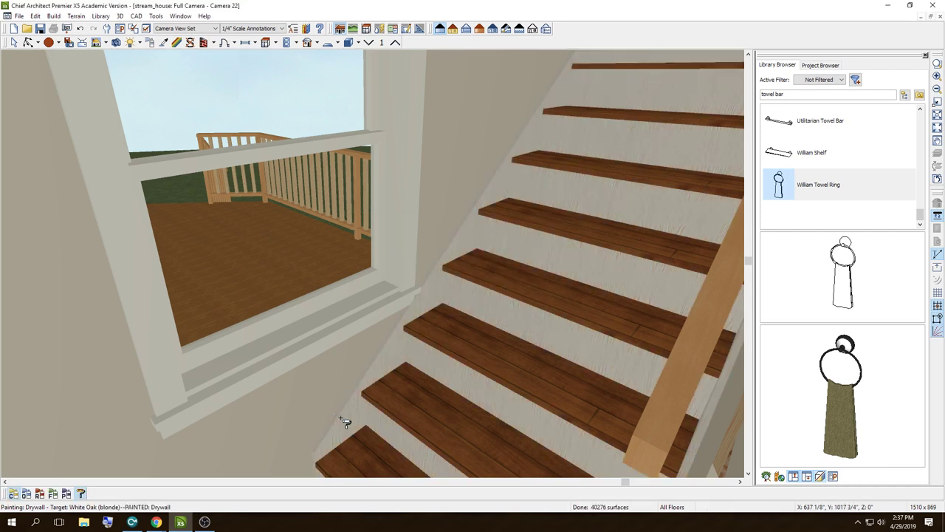
{"action": "left_click", "coordinate": [34, 16]}
{"action": "left_click", "coordinate": [23, 28]}
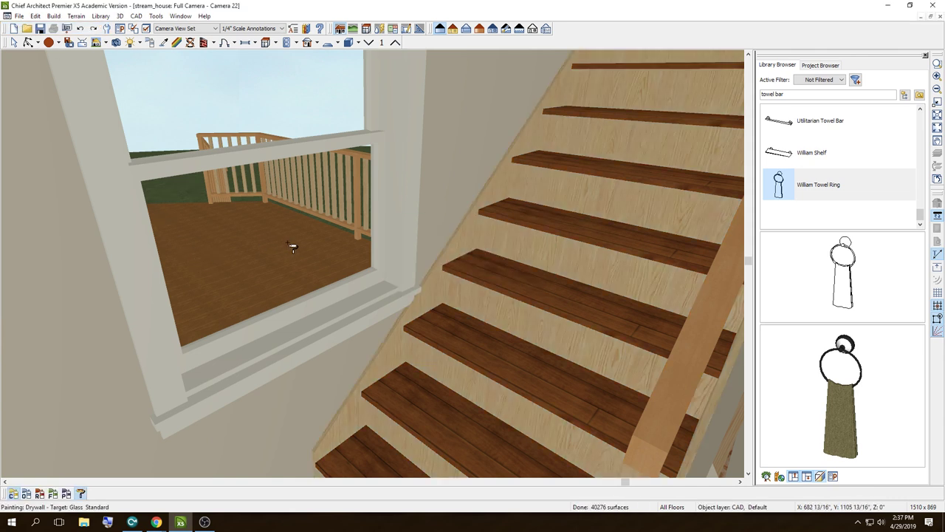
Step: Move the window beside the staircase further left along the wall
{"action": "left_click", "coordinate": [14, 43]}
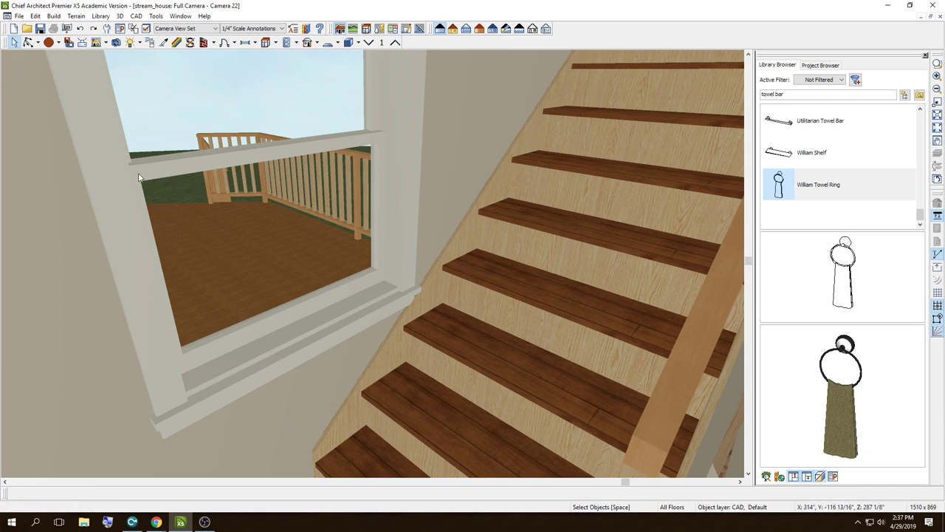
{"action": "left_click", "coordinate": [285, 158]}
{"action": "left_click_drag", "start_coordinate": [300, 155], "coordinate": [249, 164]}
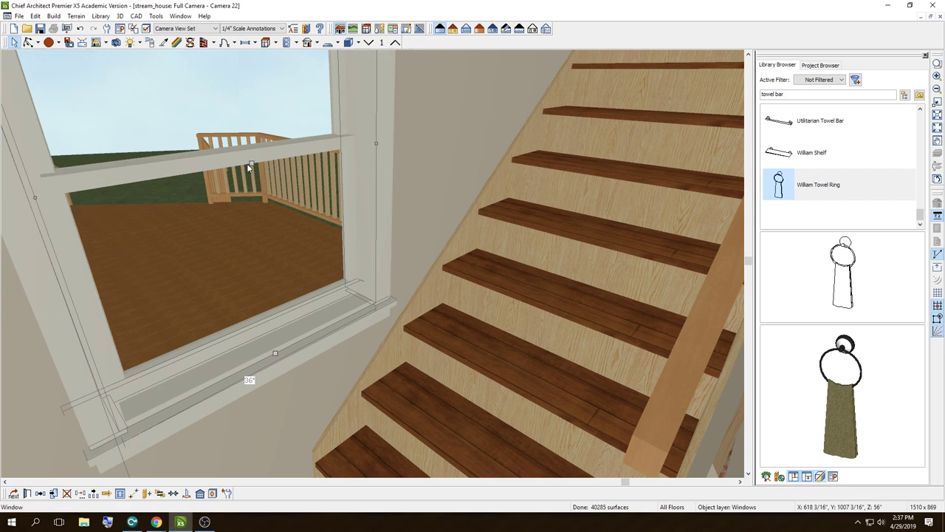
{"action": "scroll", "coordinate": [312, 336], "scroll_direction": "down", "scroll_amount": 5}
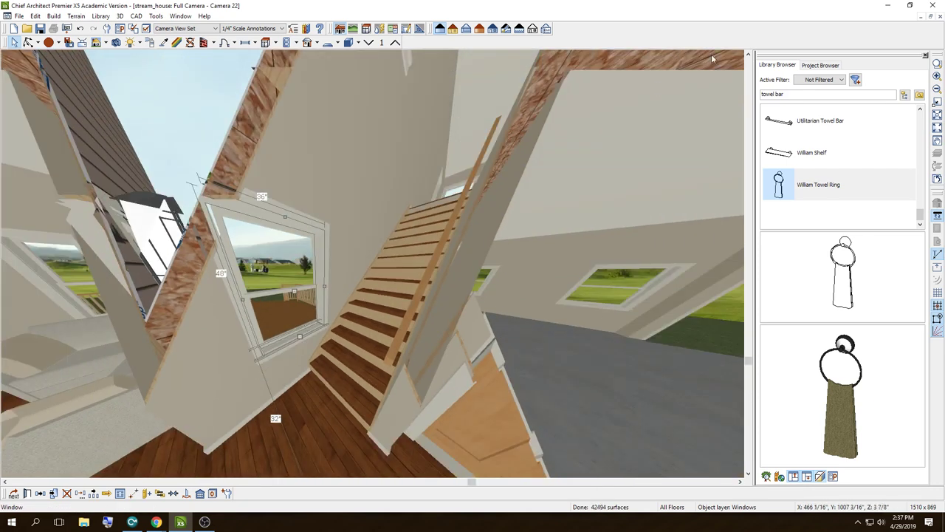
Step: Close the camera view and switch to the second-floor plan
{"action": "left_click", "coordinate": [938, 18]}
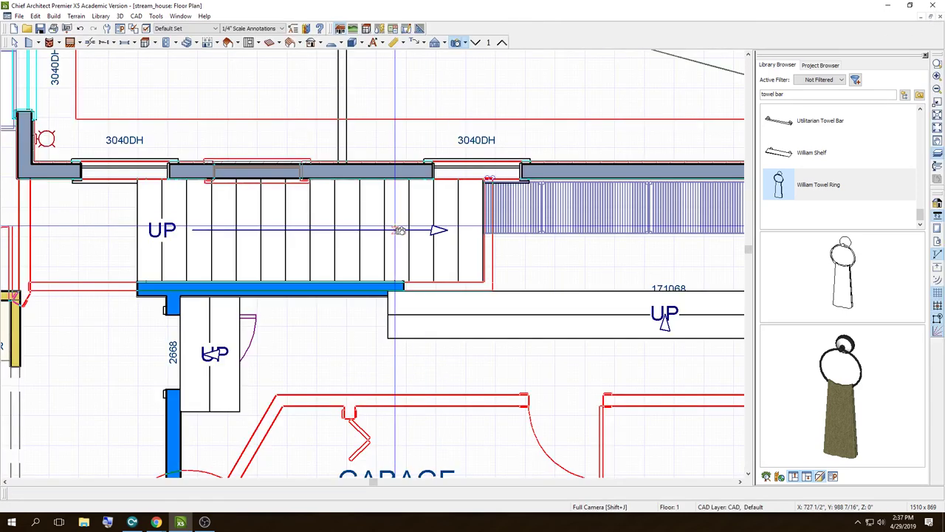
{"action": "scroll", "coordinate": [574, 444], "scroll_direction": "down", "scroll_amount": 2}
{"action": "scroll", "coordinate": [574, 443], "scroll_direction": "down", "scroll_amount": 2}
{"action": "scroll", "coordinate": [325, 222], "scroll_direction": "down", "scroll_amount": 5}
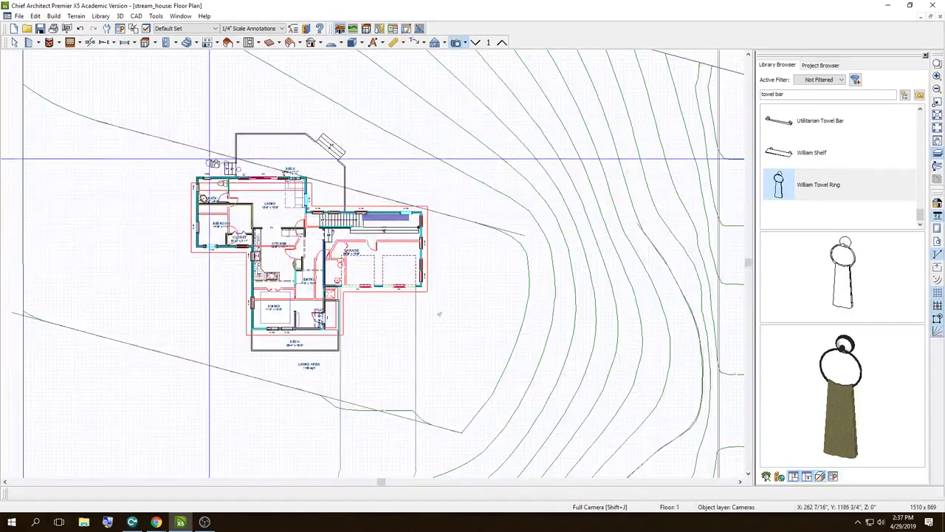
{"action": "scroll", "coordinate": [214, 163], "scroll_direction": "up", "scroll_amount": 2}
{"action": "scroll", "coordinate": [214, 163], "scroll_direction": "up", "scroll_amount": 2}
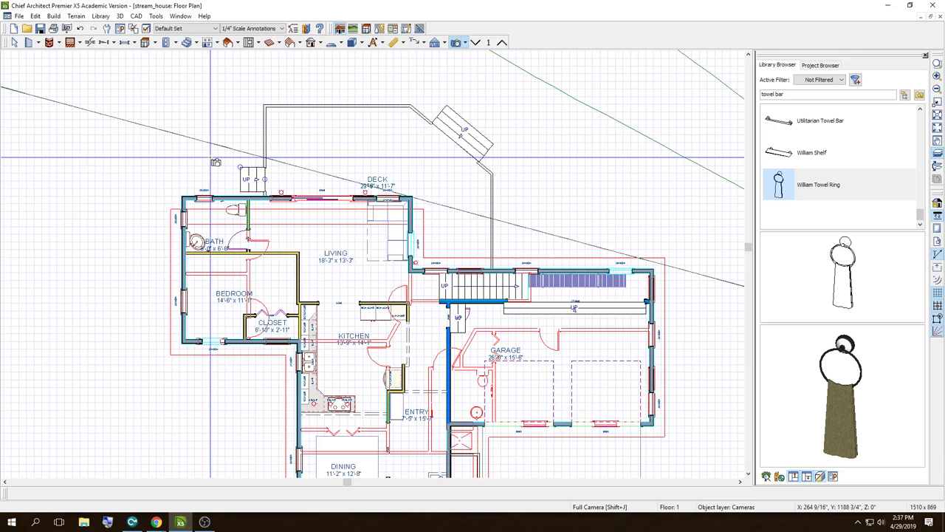
{"action": "left_click", "coordinate": [502, 43]}
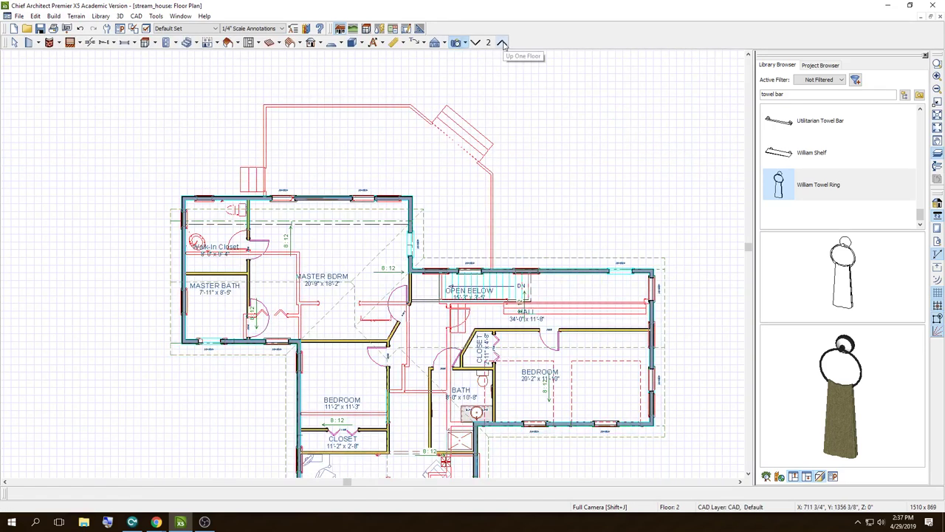
{"action": "left_click", "coordinate": [15, 522]}
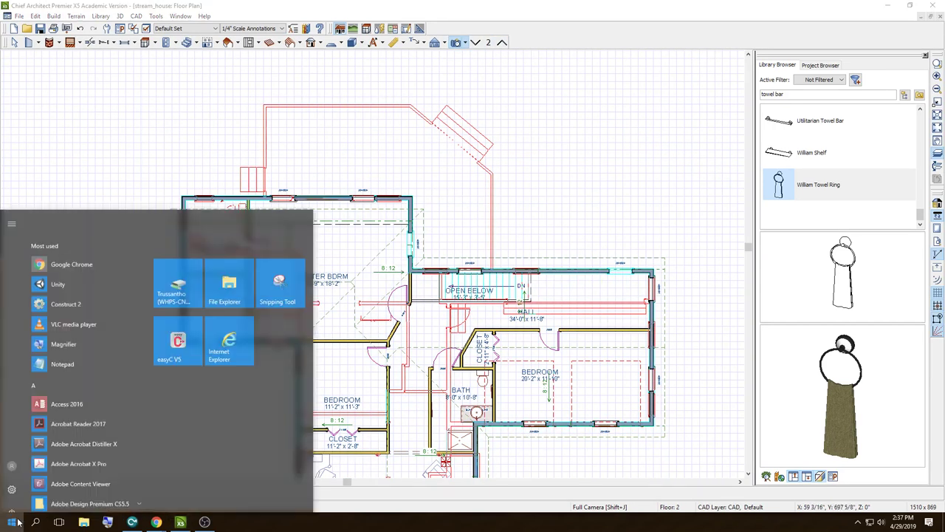
{"action": "type", "text": "notepad"}
{"action": "key", "text": "Return"}
{"action": "type", "text": "N"}
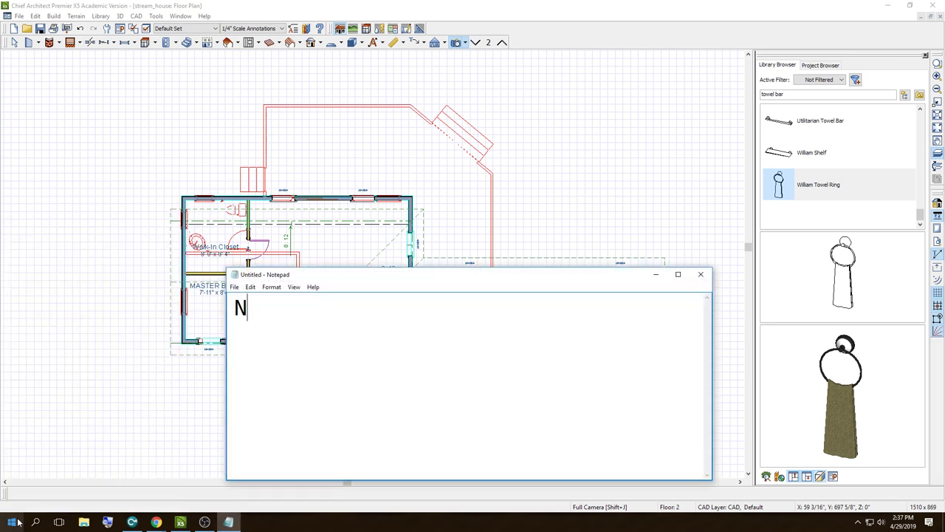
{"action": "type", "text": "ow we have to R"}
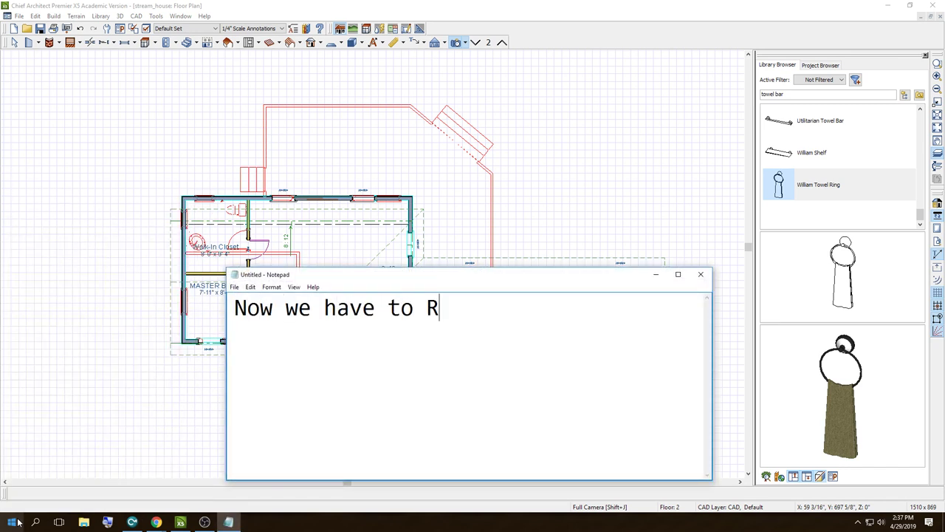
{"action": "type", "text": "e-Build oru "}
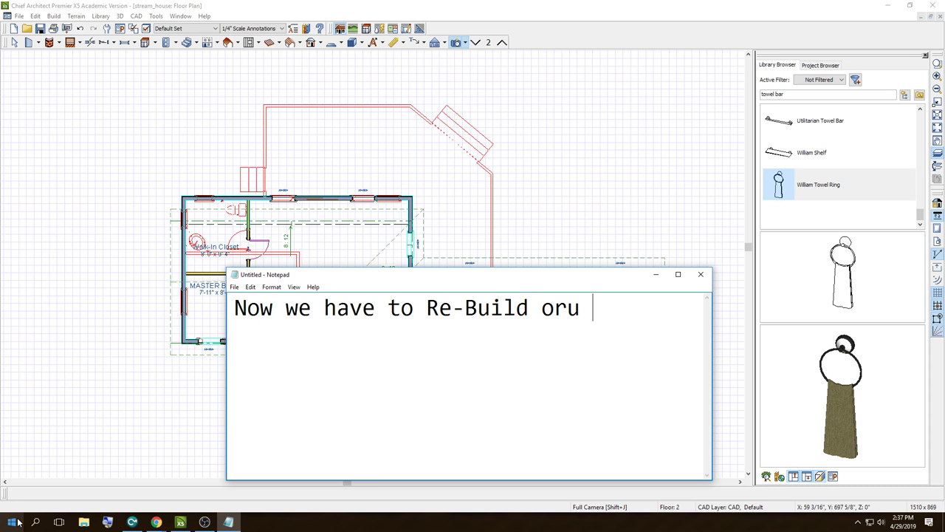
{"action": "key", "text": "BackSpace"}
{"action": "key", "text": "BackSpace"}
{"action": "key", "text": "BackSpace"}
{"action": "type", "text": "ur r"}
{"action": "type", "text": "oof."}
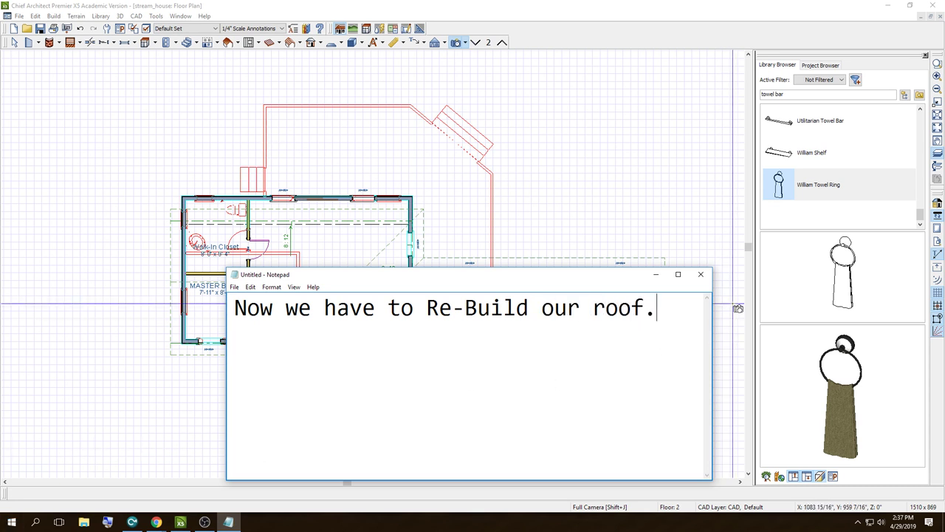
{"action": "left_click", "coordinate": [697, 276]}
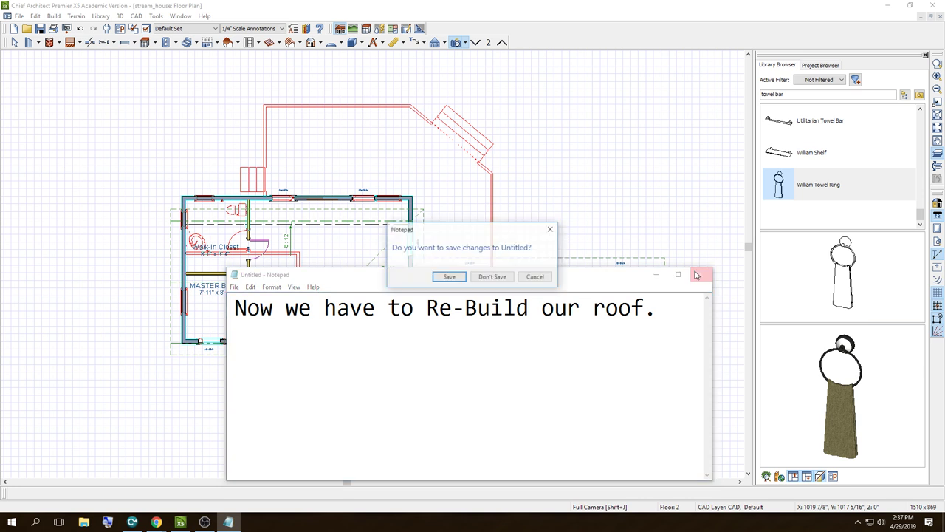
{"action": "left_click", "coordinate": [486, 278]}
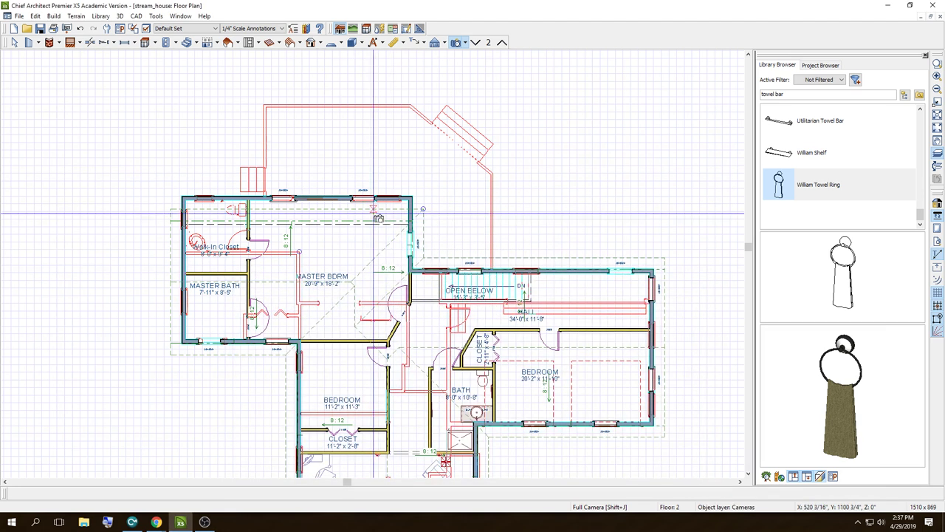
Step: Rebuild the roof planes automatically, accepting replacement of the previously edited roof surfaces
{"action": "double_click", "coordinate": [227, 42]}
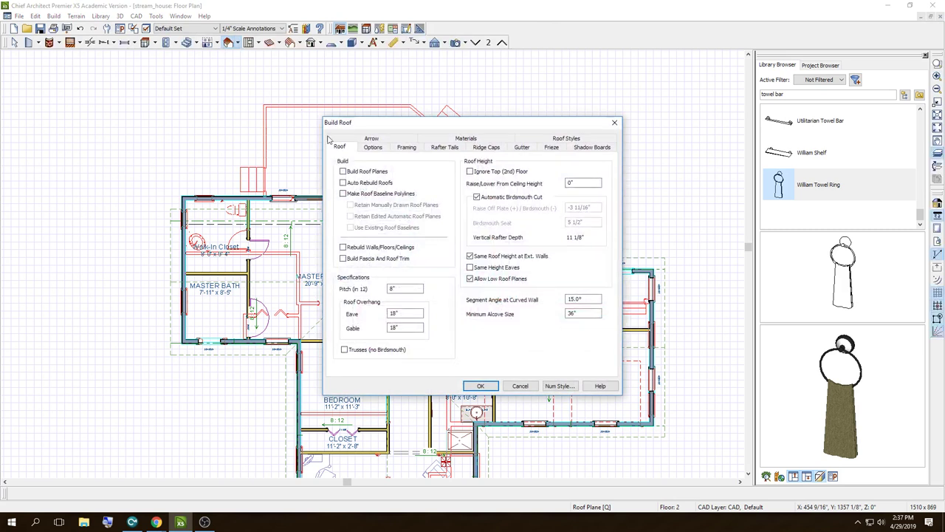
{"action": "left_click", "coordinate": [344, 172]}
{"action": "left_click", "coordinate": [479, 385]}
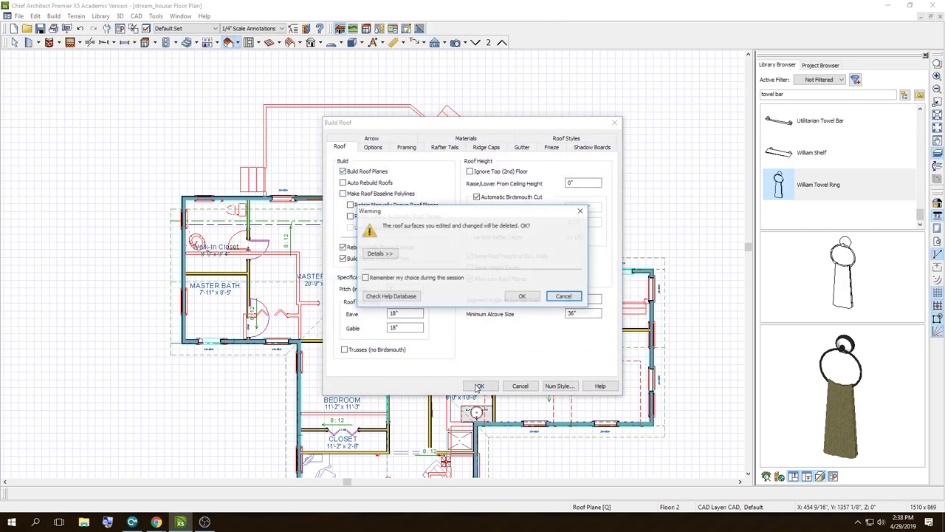
{"action": "left_click", "coordinate": [513, 297]}
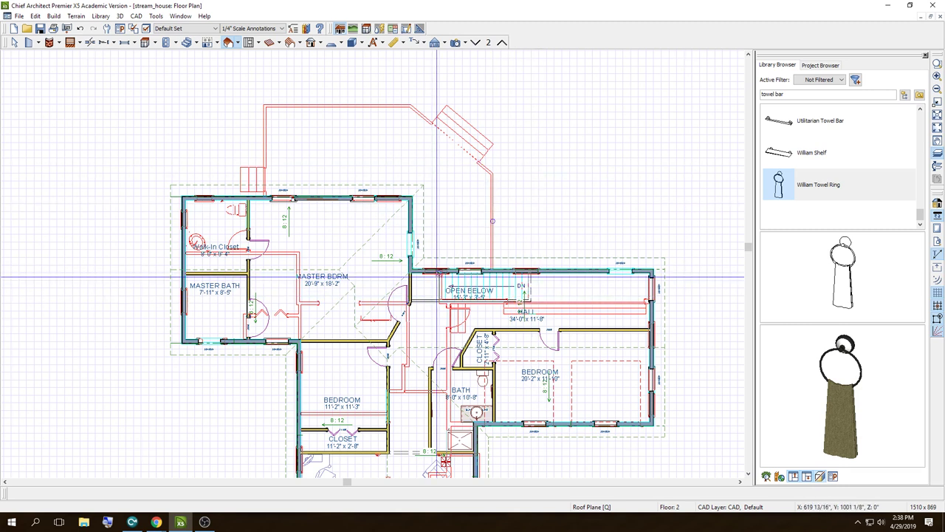
Step: Generate a full perspective overview and orbit from the garage front to the side deck
{"action": "left_click", "coordinate": [436, 277]}
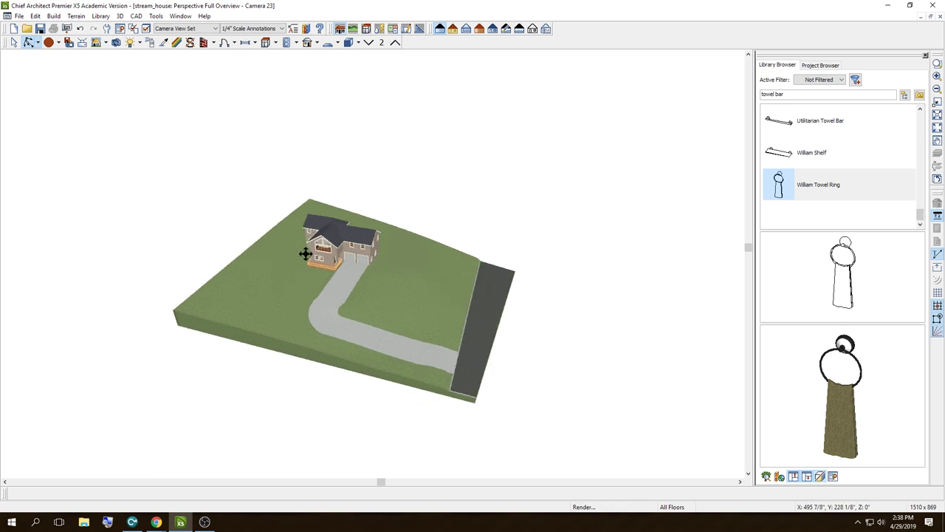
{"action": "scroll", "coordinate": [347, 264], "scroll_direction": "up", "scroll_amount": 3}
{"action": "scroll", "coordinate": [346, 263], "scroll_direction": "up", "scroll_amount": 3}
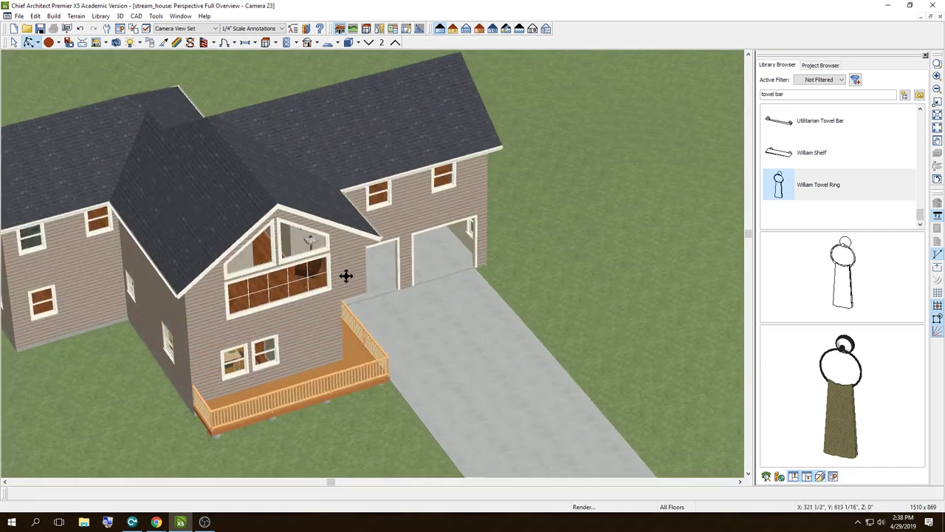
{"action": "mouse_move", "coordinate": [344, 274]}
{"action": "middle_mouse_down"}
{"action": "mouse_move", "coordinate": [217, 222]}
{"action": "mouse_move", "coordinate": [143, 219]}
{"action": "middle_mouse_up"}
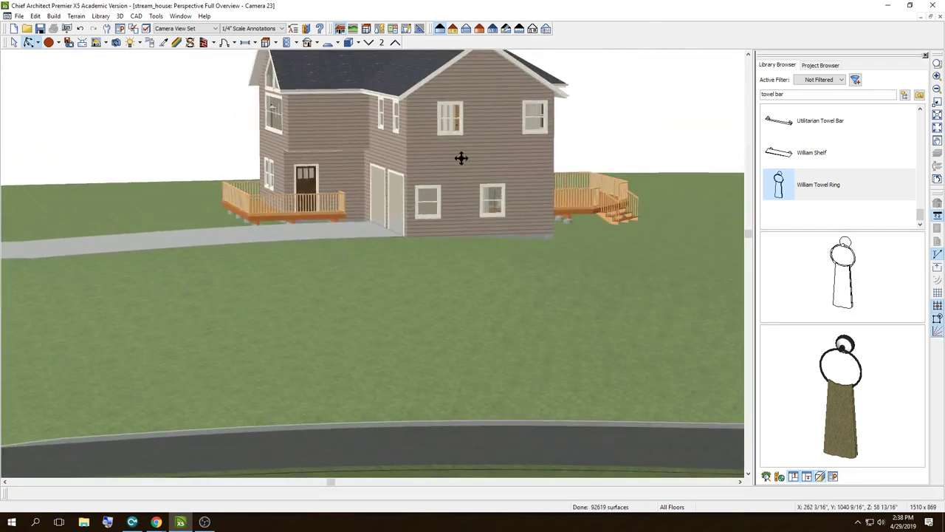
{"action": "mouse_move", "coordinate": [460, 158]}
{"action": "middle_mouse_down"}
{"action": "mouse_move", "coordinate": [379, 177]}
{"action": "mouse_move", "coordinate": [338, 174]}
{"action": "mouse_move", "coordinate": [486, 164]}
{"action": "mouse_move", "coordinate": [407, 169]}
{"action": "middle_mouse_up"}
{"action": "scroll", "coordinate": [337, 175], "scroll_direction": "down", "scroll_amount": 5}
{"action": "scroll", "coordinate": [407, 169], "scroll_direction": "up", "scroll_amount": 2}
{"action": "scroll", "coordinate": [428, 184], "scroll_direction": "up", "scroll_amount": 2}
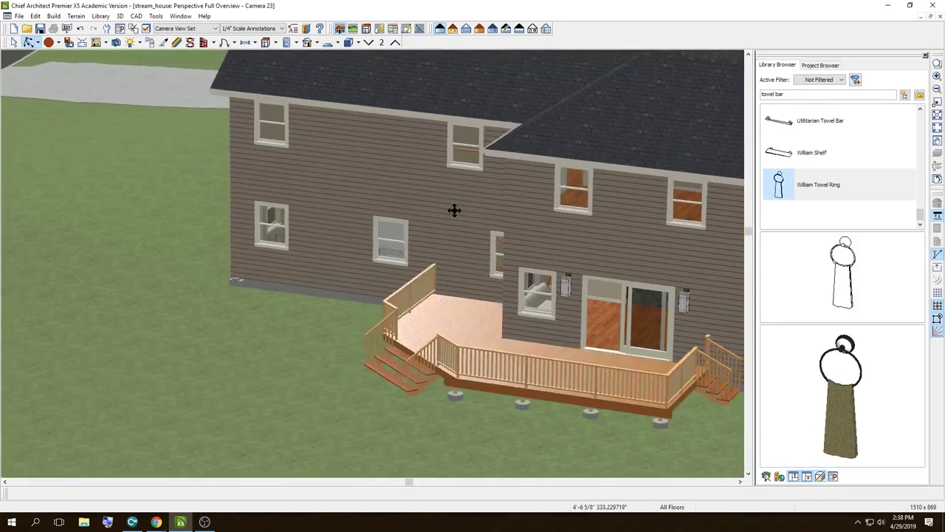
{"action": "scroll", "coordinate": [454, 209], "scroll_direction": "up", "scroll_amount": 2}
{"action": "scroll", "coordinate": [479, 217], "scroll_direction": "up", "scroll_amount": 1}
Step: Orbit the overview from the rear deck round to a side view and zoom in
{"action": "mouse_move", "coordinate": [470, 212]}
{"action": "middle_mouse_down"}
{"action": "mouse_move", "coordinate": [352, 184]}
{"action": "mouse_move", "coordinate": [510, 207]}
{"action": "mouse_move", "coordinate": [424, 226]}
{"action": "mouse_move", "coordinate": [273, 219]}
{"action": "mouse_move", "coordinate": [238, 204]}
{"action": "mouse_move", "coordinate": [239, 187]}
{"action": "mouse_move", "coordinate": [226, 206]}
{"action": "mouse_move", "coordinate": [214, 296]}
{"action": "mouse_move", "coordinate": [207, 148]}
{"action": "mouse_move", "coordinate": [224, 116]}
{"action": "middle_mouse_up"}
{"action": "scroll", "coordinate": [269, 223], "scroll_direction": "down", "scroll_amount": 5}
{"action": "scroll", "coordinate": [82, 187], "scroll_direction": "up", "scroll_amount": 5}
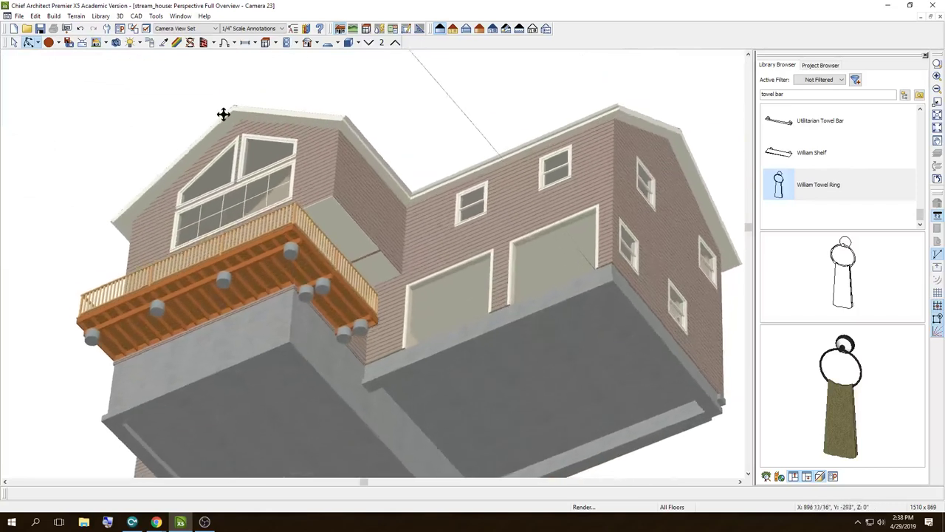
{"action": "scroll", "coordinate": [356, 231], "scroll_direction": "up", "scroll_amount": 3}
{"action": "scroll", "coordinate": [356, 231], "scroll_direction": "up", "scroll_amount": 2}
{"action": "scroll", "coordinate": [352, 219], "scroll_direction": "up", "scroll_amount": 1}
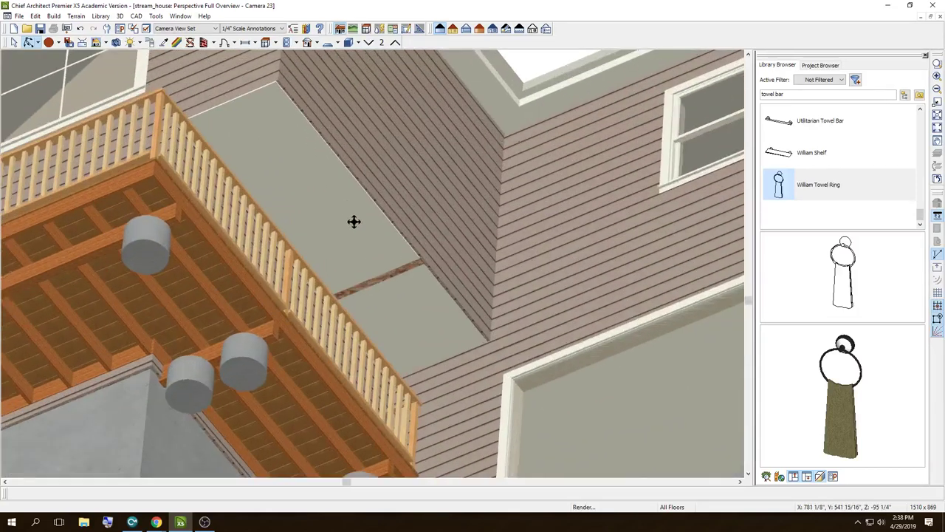
{"action": "scroll", "coordinate": [352, 219], "scroll_direction": "up", "scroll_amount": 1}
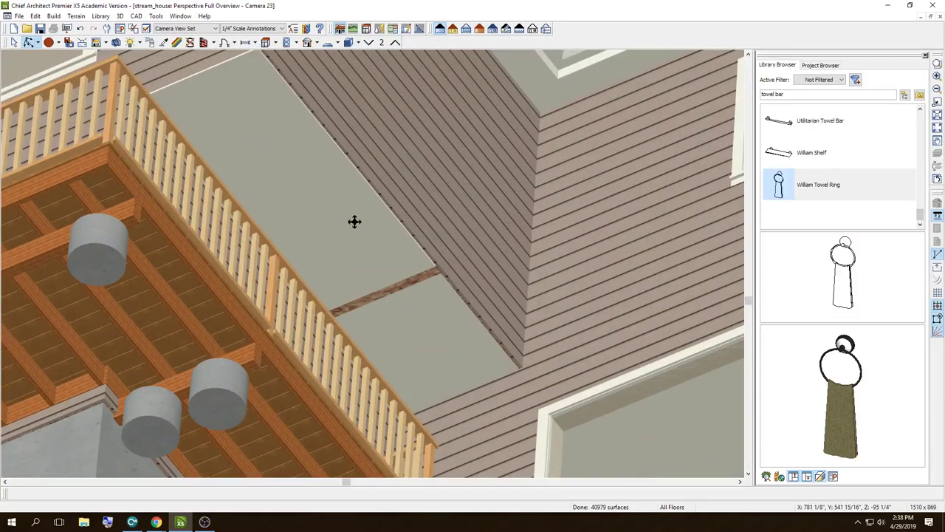
Step: Jot 'This shouldn't be there, but we might have to ignore it.' in Notepad, then discard it unsaved
{"action": "left_click", "coordinate": [11, 521]}
{"action": "left_click", "coordinate": [11, 521]}
{"action": "type", "text": "notepad"}
{"action": "key", "text": "Return"}
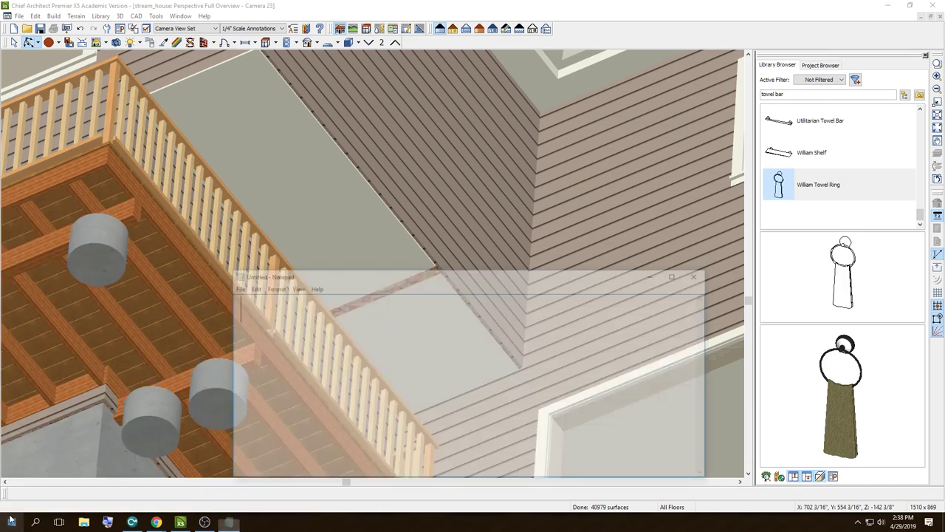
{"action": "type", "text": "This shouldn't b"}
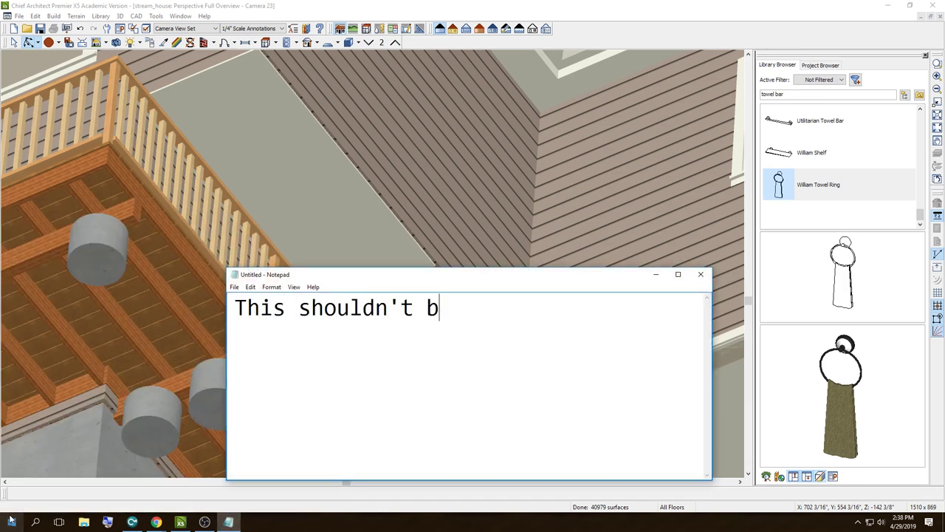
{"action": "type", "text": "e there, but "}
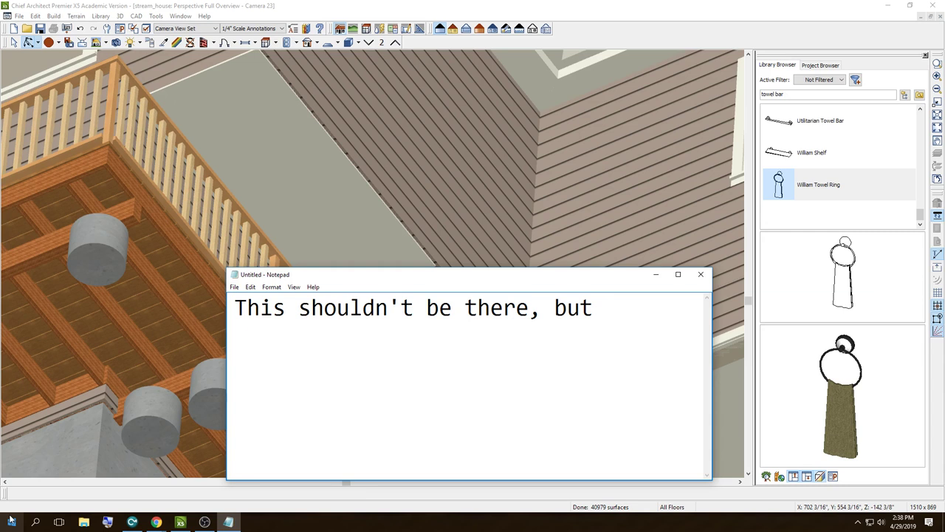
{"action": "type", "text": "we might "}
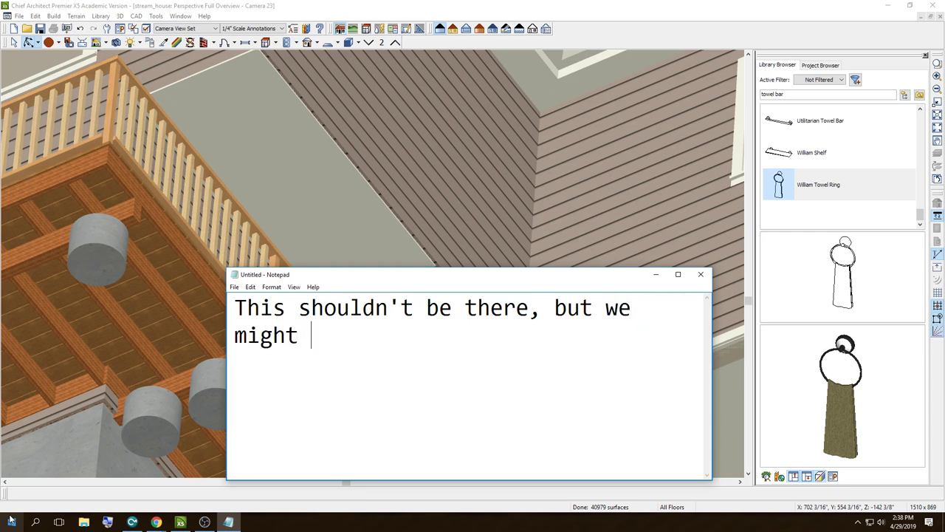
{"action": "type", "text": "have to ignore it."}
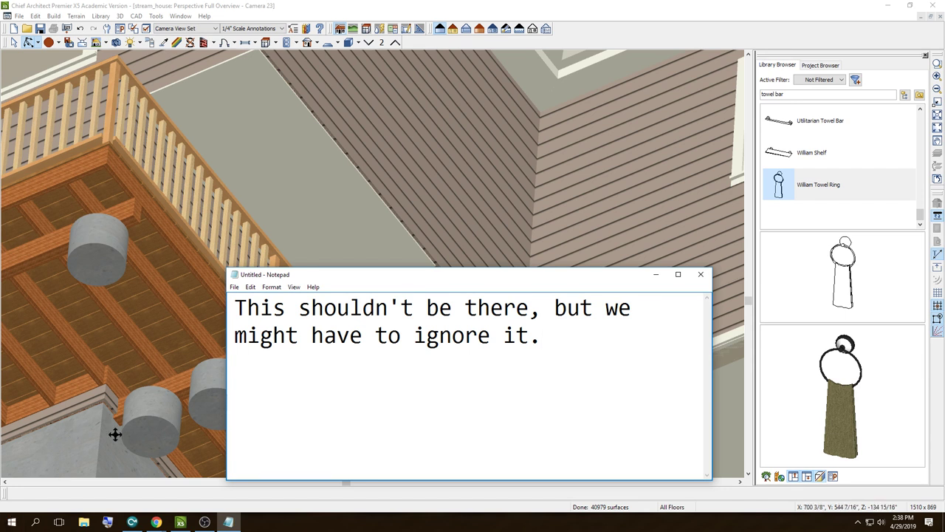
{"action": "left_click", "coordinate": [706, 274]}
{"action": "left_click", "coordinate": [492, 279]}
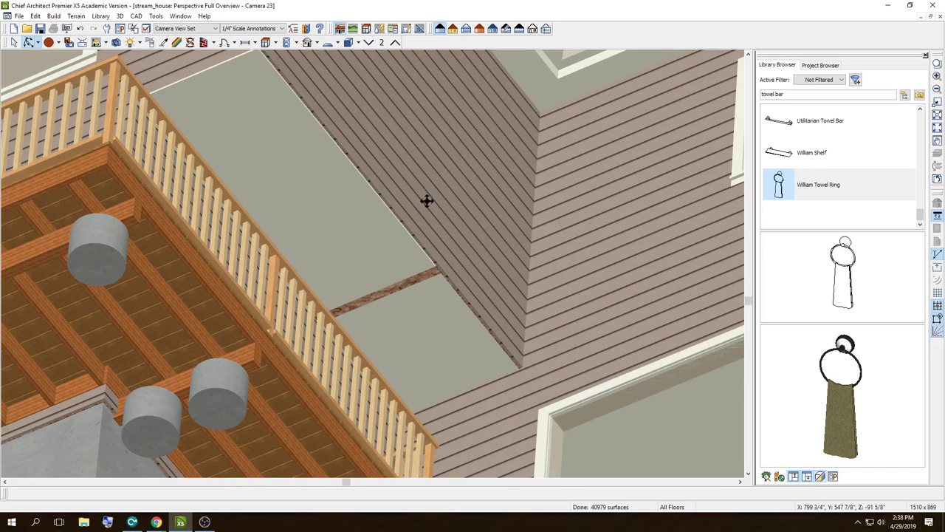
Step: Zoom out and orbit the overview to show the back deck
{"action": "scroll", "coordinate": [427, 200], "scroll_direction": "down", "scroll_amount": 3}
{"action": "scroll", "coordinate": [422, 302], "scroll_direction": "down", "scroll_amount": 3}
{"action": "scroll", "coordinate": [409, 382], "scroll_direction": "down", "scroll_amount": 3}
{"action": "scroll", "coordinate": [406, 339], "scroll_direction": "down", "scroll_amount": 3}
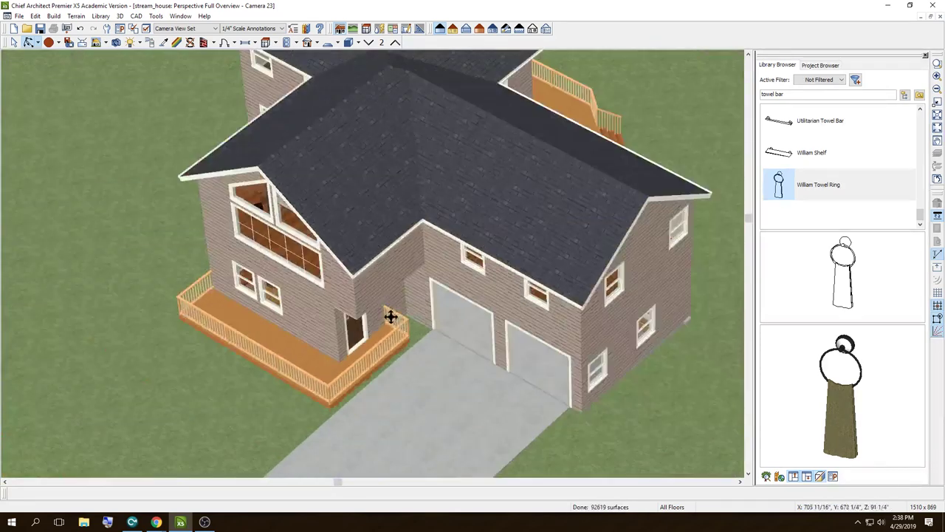
{"action": "scroll", "coordinate": [465, 302], "scroll_direction": "down", "scroll_amount": 3}
{"action": "mouse_move", "coordinate": [458, 293]}
{"action": "left_mouse_down"}
{"action": "mouse_move", "coordinate": [303, 302]}
{"action": "mouse_move", "coordinate": [300, 276]}
{"action": "mouse_move", "coordinate": [449, 285]}
{"action": "mouse_move", "coordinate": [454, 236]}
{"action": "mouse_move", "coordinate": [429, 296]}
{"action": "mouse_move", "coordinate": [348, 291]}
{"action": "mouse_move", "coordinate": [380, 354]}
{"action": "left_mouse_up"}
{"action": "scroll", "coordinate": [430, 376], "scroll_direction": "up", "scroll_amount": 3}
{"action": "scroll", "coordinate": [369, 236], "scroll_direction": "up", "scroll_amount": 3}
{"action": "scroll", "coordinate": [441, 212], "scroll_direction": "up", "scroll_amount": 3}
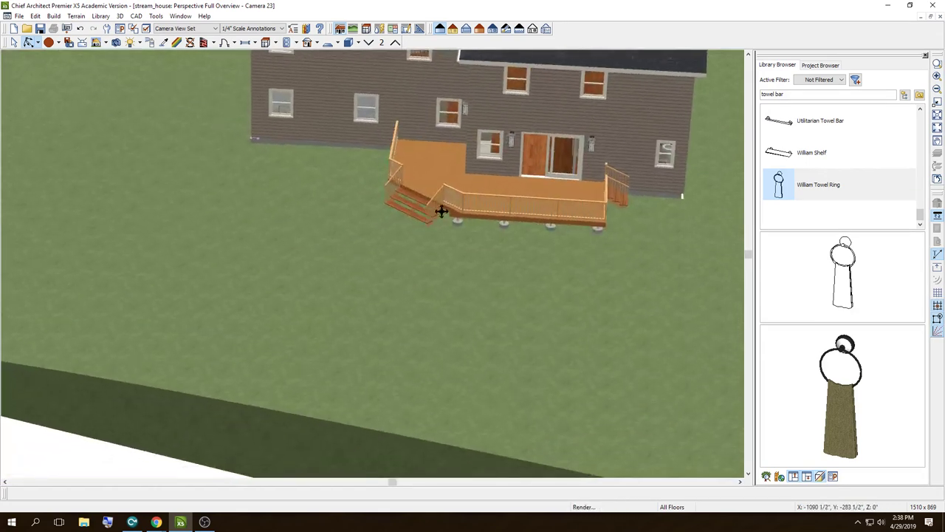
{"action": "scroll", "coordinate": [517, 169], "scroll_direction": "down", "scroll_amount": 2}
{"action": "scroll", "coordinate": [544, 158], "scroll_direction": "down", "scroll_amount": 2}
{"action": "scroll", "coordinate": [485, 158], "scroll_direction": "up", "scroll_amount": 4}
Step: Orbit to view the deck from the front-left, then round to the back wall
{"action": "left_click_drag", "start_coordinate": [485, 158], "coordinate": [534, 147]}
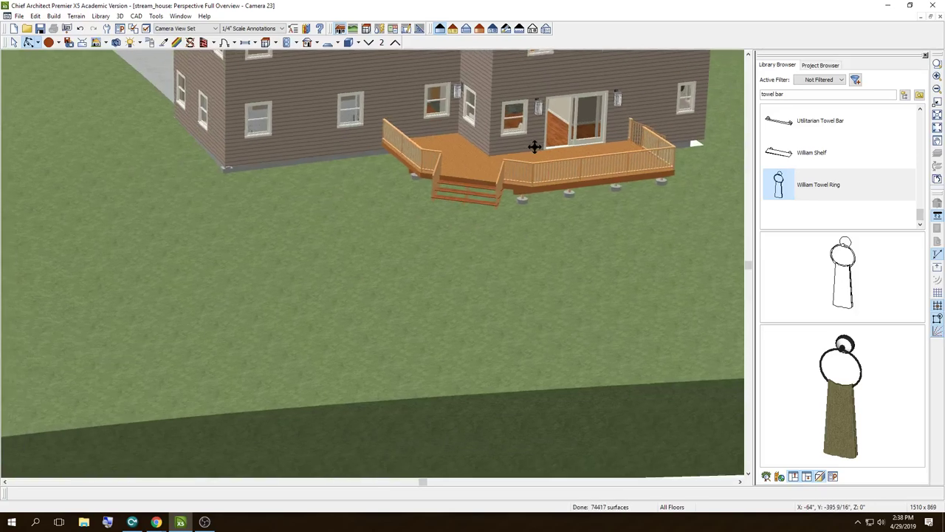
{"action": "scroll", "coordinate": [539, 111], "scroll_direction": "up", "scroll_amount": 2}
{"action": "scroll", "coordinate": [545, 88], "scroll_direction": "up", "scroll_amount": 3}
{"action": "scroll", "coordinate": [543, 110], "scroll_direction": "up", "scroll_amount": 3}
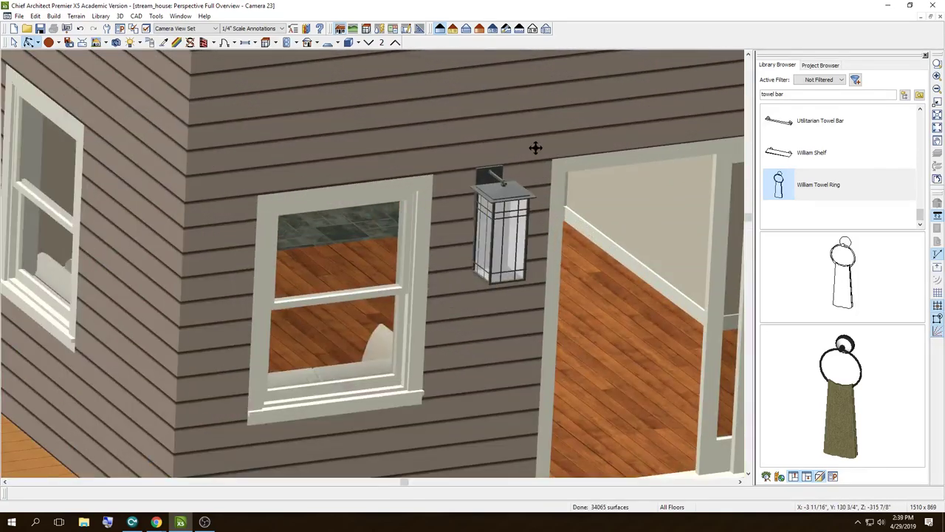
{"action": "scroll", "coordinate": [532, 150], "scroll_direction": "down", "scroll_amount": 3}
{"action": "scroll", "coordinate": [531, 152], "scroll_direction": "down", "scroll_amount": 3}
{"action": "left_click_drag", "start_coordinate": [532, 180], "coordinate": [441, 200]}
{"action": "scroll", "coordinate": [444, 177], "scroll_direction": "down", "scroll_amount": 3}
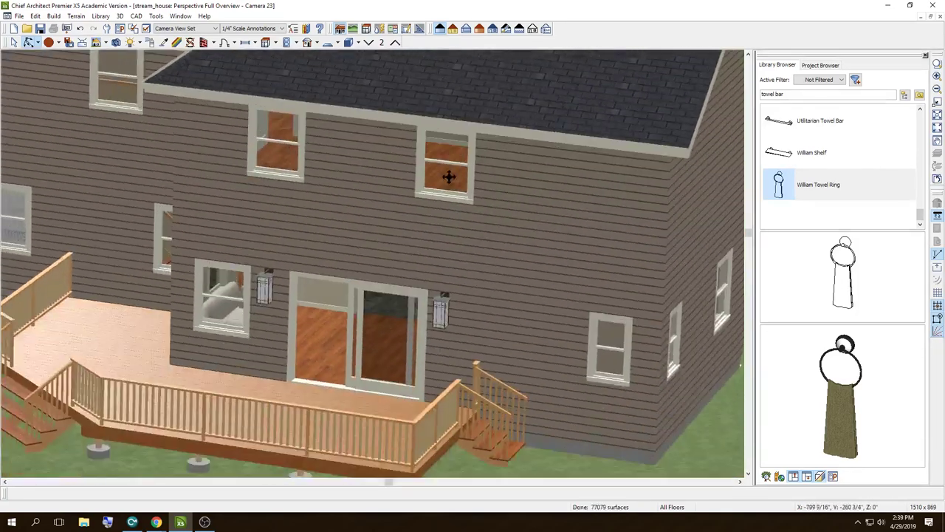
{"action": "scroll", "coordinate": [443, 178], "scroll_direction": "up", "scroll_amount": 3}
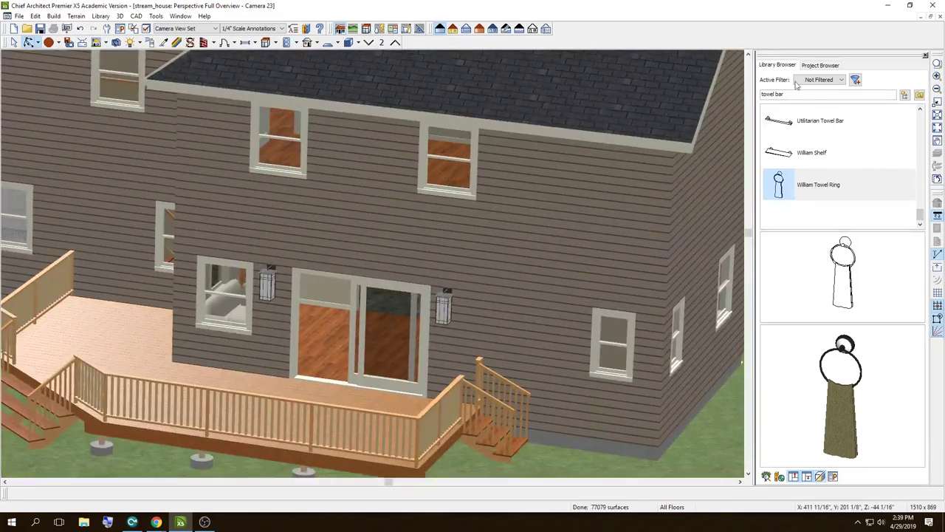
Step: Close the 3D overview and switch down to the Floor 1 plan
{"action": "left_click", "coordinate": [939, 17]}
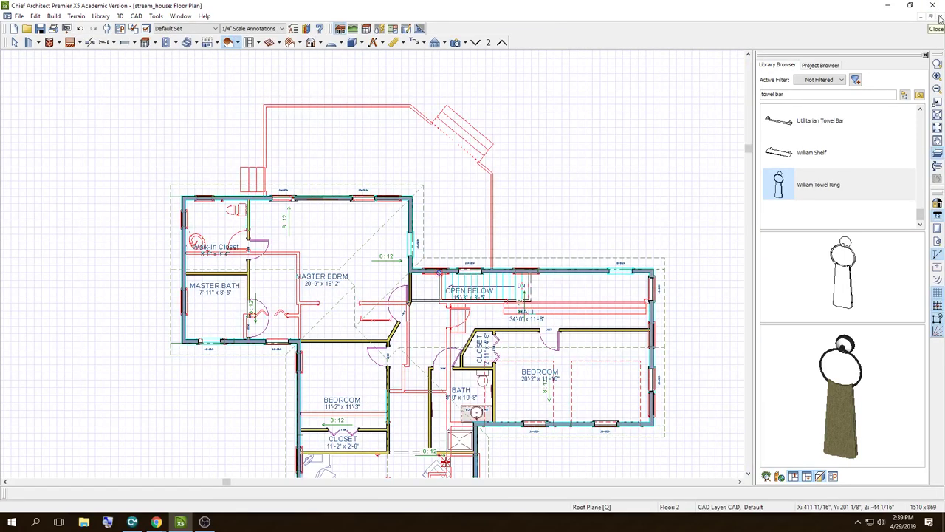
{"action": "scroll", "coordinate": [543, 148], "scroll_direction": "down", "scroll_amount": 2}
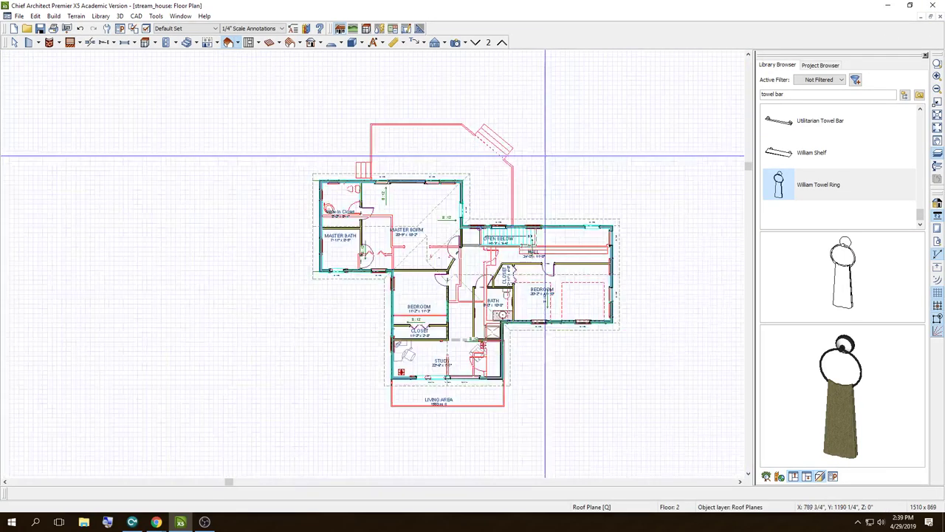
{"action": "left_click", "coordinate": [476, 42]}
{"action": "scroll", "coordinate": [568, 330], "scroll_direction": "down", "scroll_amount": 2}
{"action": "scroll", "coordinate": [568, 330], "scroll_direction": "up", "scroll_amount": 4}
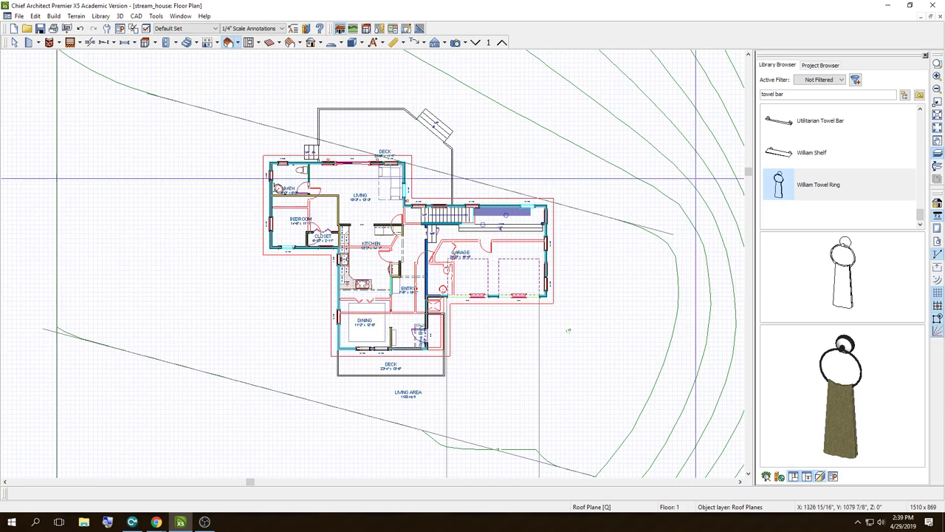
Step: Turn off the Reference Display overlay and zoom the Floor 1 plan over the contours
{"action": "left_click", "coordinate": [938, 154]}
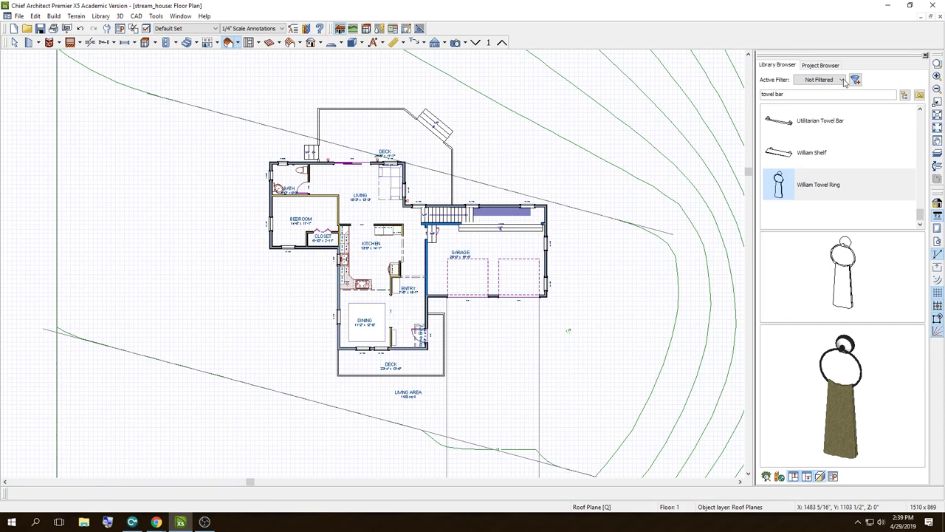
{"action": "scroll", "coordinate": [415, 167], "scroll_direction": "up", "scroll_amount": 2}
{"action": "scroll", "coordinate": [415, 166], "scroll_direction": "down", "scroll_amount": 1}
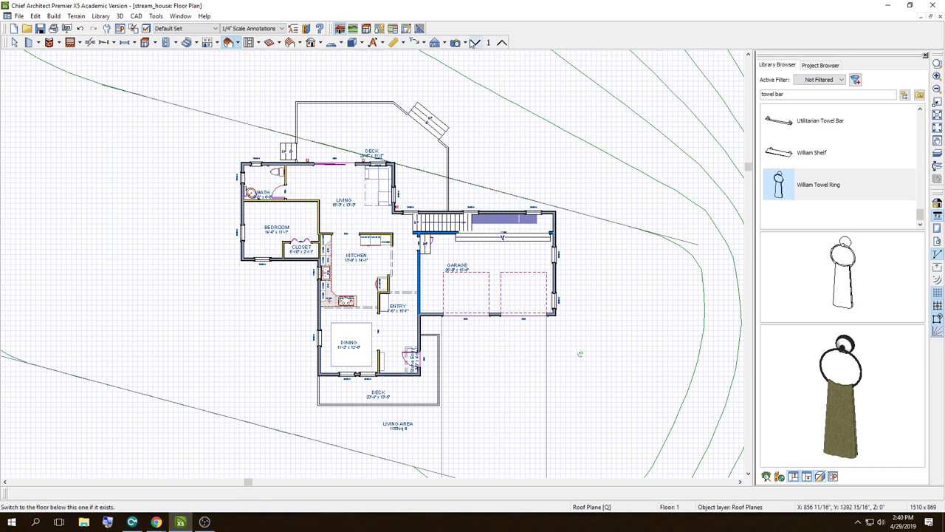
Step: Step through the foundation, first and second floors, ending back on Floor 1
{"action": "left_click", "coordinate": [469, 41]}
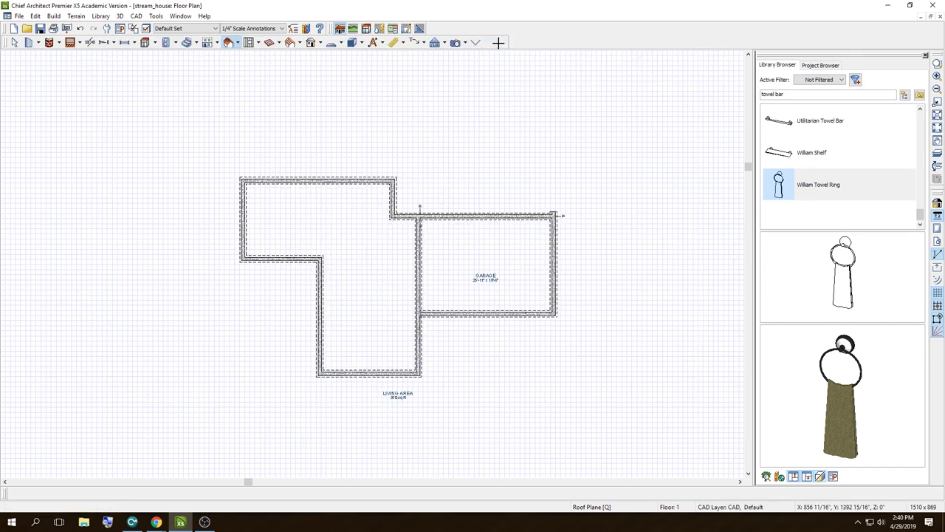
{"action": "left_click", "coordinate": [502, 42]}
{"action": "left_click", "coordinate": [500, 43]}
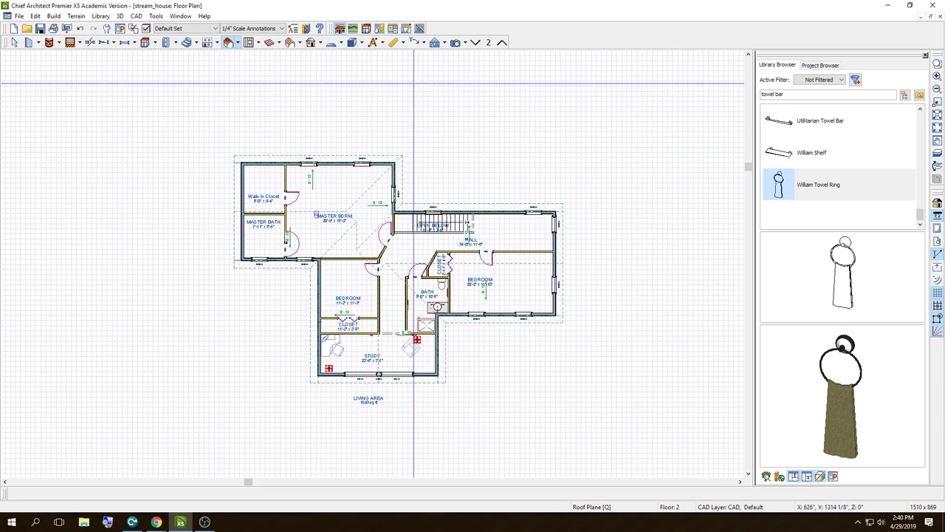
{"action": "left_click", "coordinate": [475, 42]}
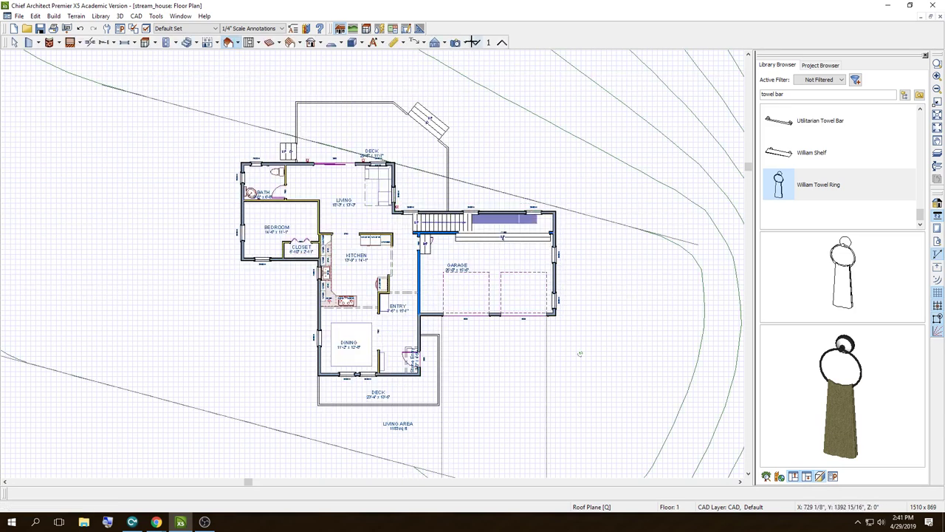
Step: Place a full camera in the first-floor bathroom and look at the sink, toilet and doorway
{"action": "left_click", "coordinate": [455, 42]}
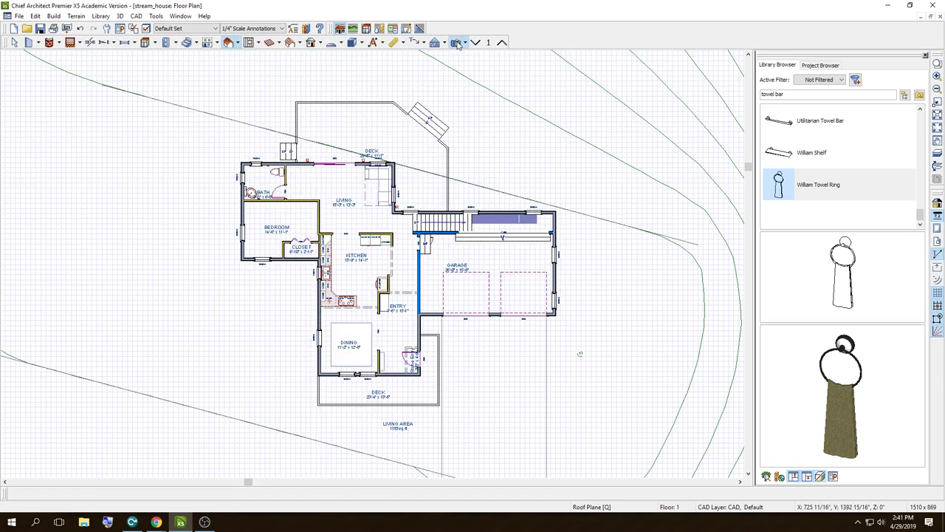
{"action": "left_click", "coordinate": [276, 186]}
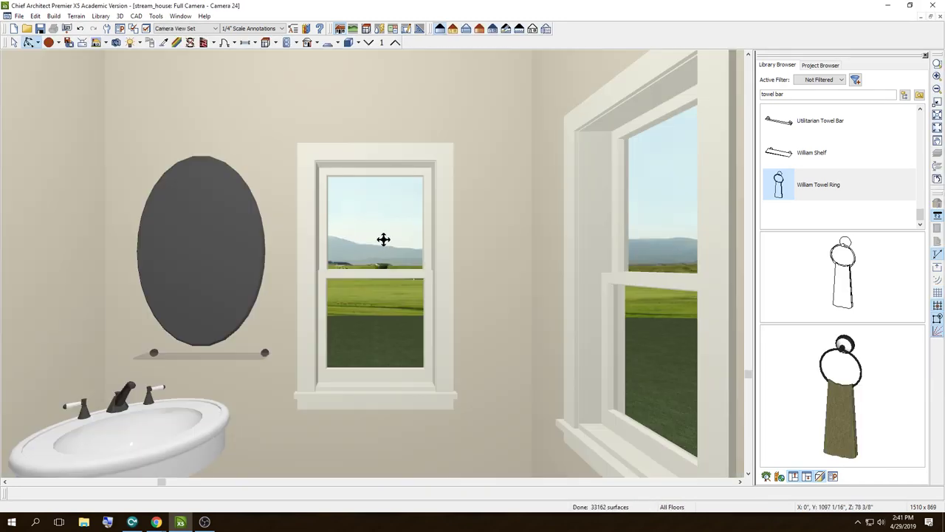
{"action": "mouse_move", "coordinate": [384, 239]}
{"action": "left_mouse_down"}
{"action": "mouse_move", "coordinate": [609, 391]}
{"action": "mouse_move", "coordinate": [467, 264]}
{"action": "left_mouse_up"}
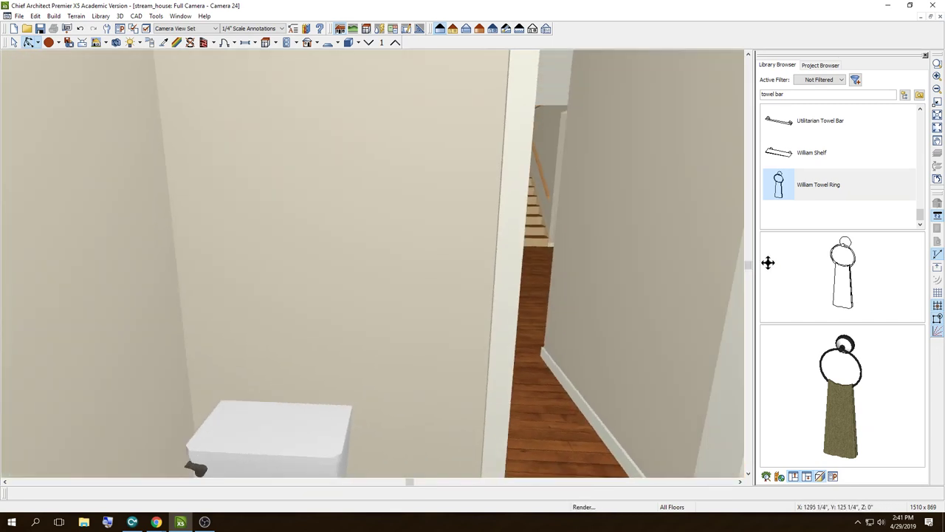
{"action": "left_click_drag", "start_coordinate": [467, 265], "coordinate": [793, 295]}
{"action": "left_click_drag", "start_coordinate": [627, 301], "coordinate": [694, 248]}
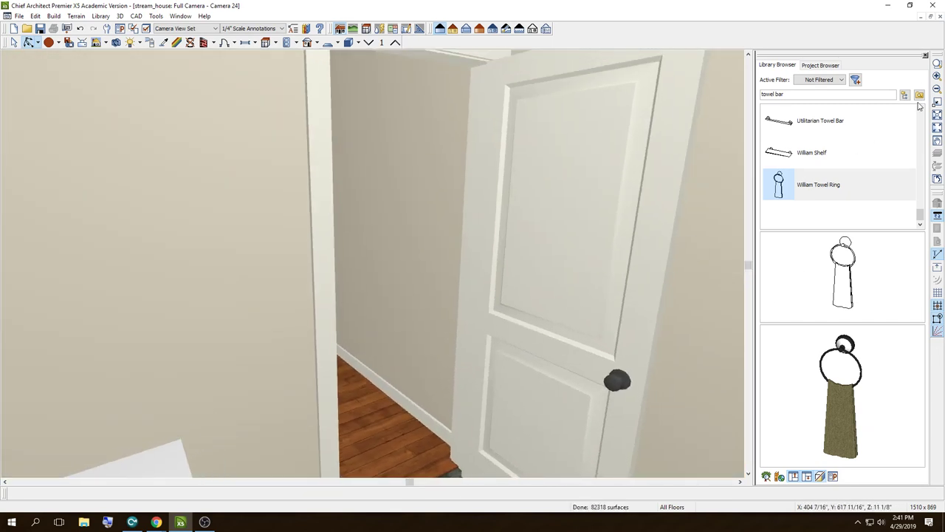
{"action": "left_click", "coordinate": [939, 17]}
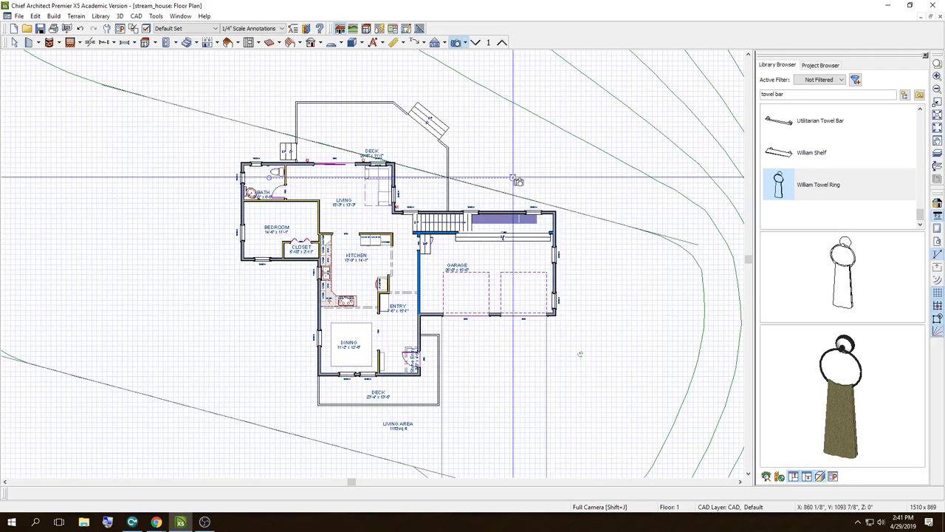
Step: Move up to the second-floor plan, cancelling an accidental close of the plan window
{"action": "left_click", "coordinate": [476, 43]}
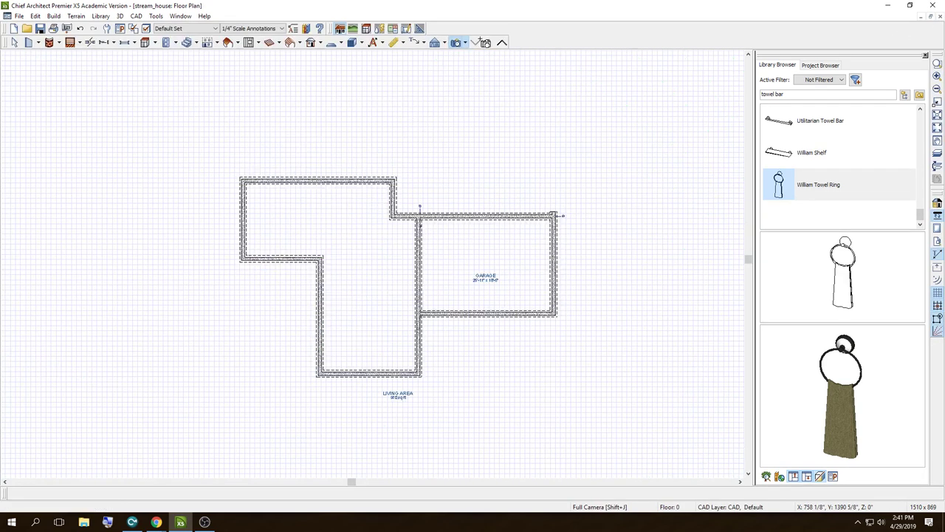
{"action": "left_click", "coordinate": [501, 43]}
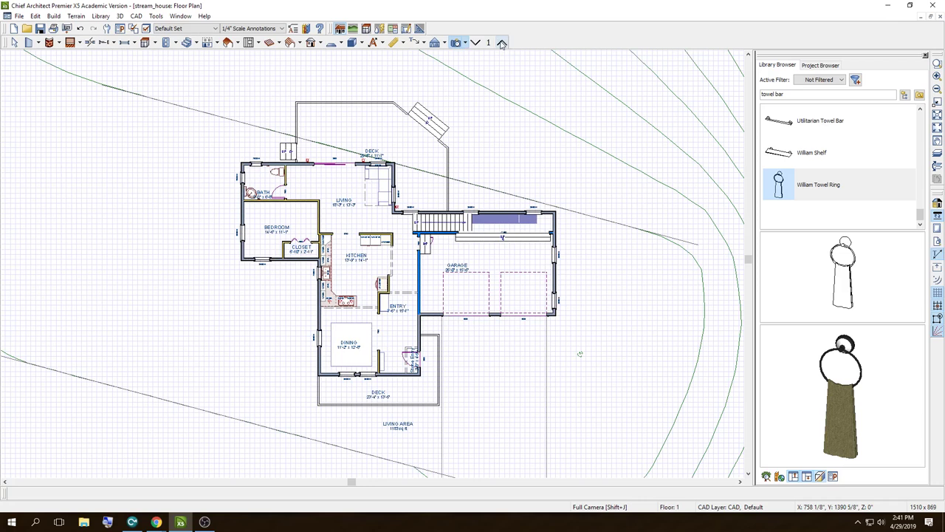
{"action": "left_click", "coordinate": [502, 43]}
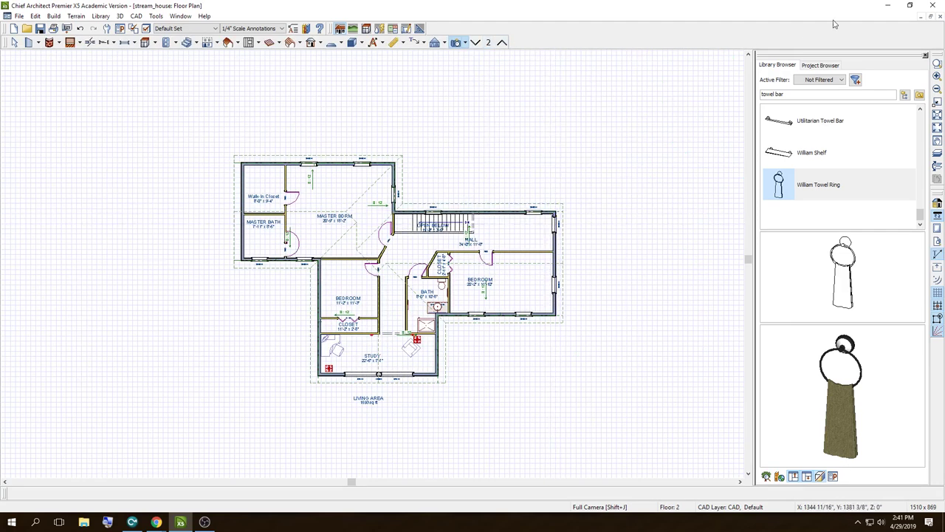
{"action": "left_click", "coordinate": [939, 16]}
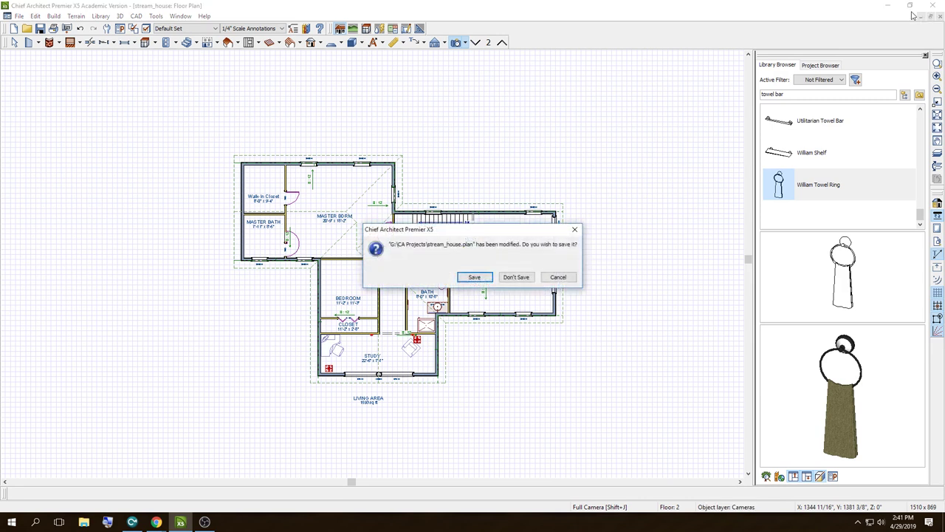
{"action": "left_click", "coordinate": [560, 277]}
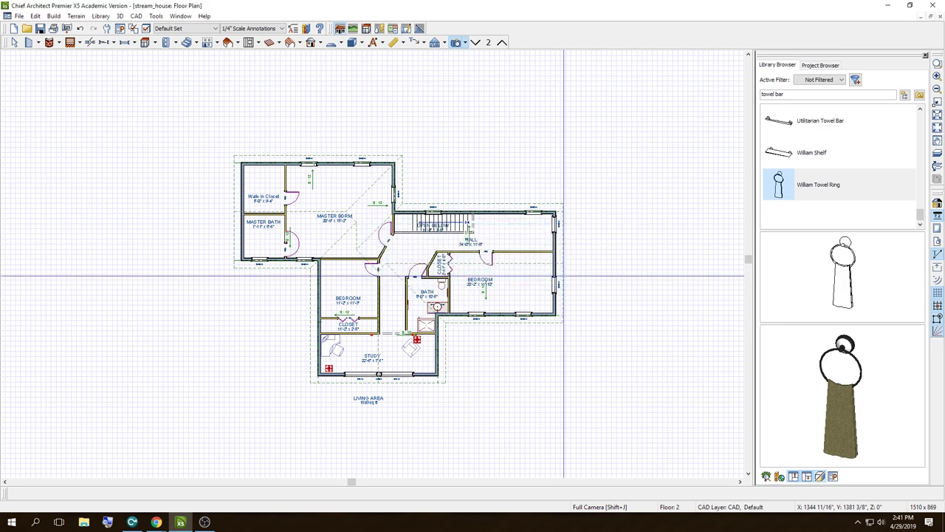
Step: Build a full 3D overview with F9 and orbit around the house
{"action": "key", "text": "F9"}
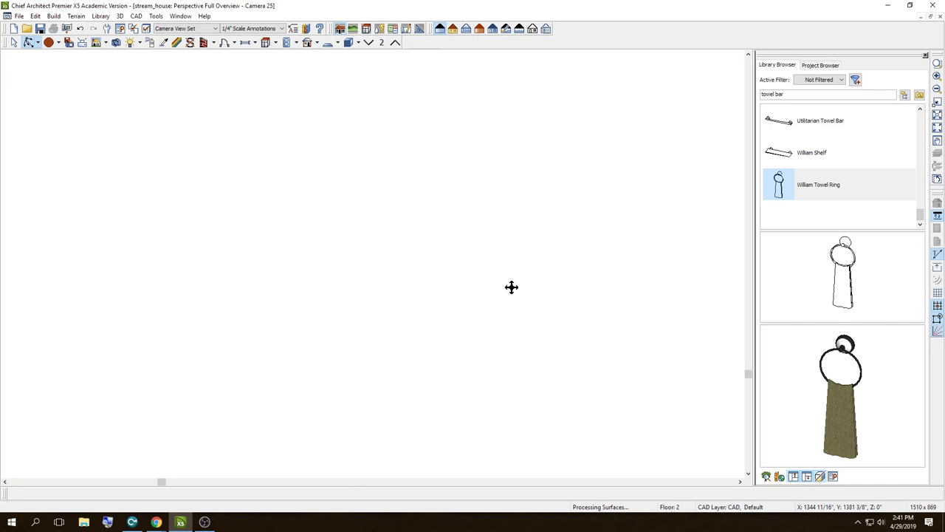
{"action": "mouse_move", "coordinate": [490, 257]}
{"action": "left_mouse_down"}
{"action": "mouse_move", "coordinate": [199, 259]}
{"action": "mouse_move", "coordinate": [396, 276]}
{"action": "mouse_move", "coordinate": [487, 239]}
{"action": "mouse_move", "coordinate": [443, 222]}
{"action": "mouse_move", "coordinate": [645, 198]}
{"action": "mouse_move", "coordinate": [460, 217]}
{"action": "mouse_move", "coordinate": [506, 222]}
{"action": "mouse_move", "coordinate": [437, 281]}
{"action": "mouse_move", "coordinate": [399, 206]}
{"action": "mouse_move", "coordinate": [475, 200]}
{"action": "mouse_move", "coordinate": [522, 169]}
{"action": "mouse_move", "coordinate": [285, 175]}
{"action": "mouse_move", "coordinate": [489, 202]}
{"action": "mouse_move", "coordinate": [534, 197]}
{"action": "left_mouse_up"}
{"action": "scroll", "coordinate": [416, 270], "scroll_direction": "up", "scroll_amount": 3}
{"action": "scroll", "coordinate": [417, 267], "scroll_direction": "up", "scroll_amount": 3}
{"action": "scroll", "coordinate": [399, 206], "scroll_direction": "down", "scroll_amount": 3}
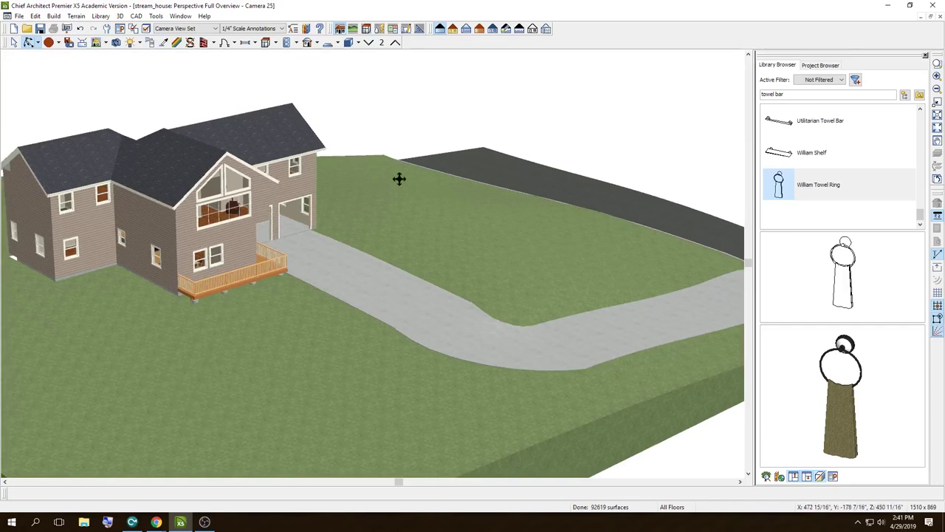
Step: Orbit the overview to a low front view of the house, then close it
{"action": "mouse_move", "coordinate": [108, 182]}
{"action": "left_mouse_down"}
{"action": "mouse_move", "coordinate": [196, 179]}
{"action": "mouse_move", "coordinate": [127, 195]}
{"action": "mouse_move", "coordinate": [305, 235]}
{"action": "mouse_move", "coordinate": [228, 245]}
{"action": "mouse_move", "coordinate": [198, 268]}
{"action": "mouse_move", "coordinate": [241, 247]}
{"action": "mouse_move", "coordinate": [222, 186]}
{"action": "mouse_move", "coordinate": [158, 264]}
{"action": "mouse_move", "coordinate": [76, 249]}
{"action": "mouse_move", "coordinate": [73, 257]}
{"action": "mouse_move", "coordinate": [200, 268]}
{"action": "mouse_move", "coordinate": [340, 260]}
{"action": "mouse_move", "coordinate": [327, 236]}
{"action": "mouse_move", "coordinate": [449, 209]}
{"action": "left_mouse_up"}
{"action": "scroll", "coordinate": [187, 206], "scroll_direction": "down", "scroll_amount": 2}
{"action": "scroll", "coordinate": [281, 239], "scroll_direction": "down", "scroll_amount": 2}
{"action": "scroll", "coordinate": [228, 246], "scroll_direction": "up", "scroll_amount": 2}
{"action": "scroll", "coordinate": [304, 249], "scroll_direction": "up", "scroll_amount": 3}
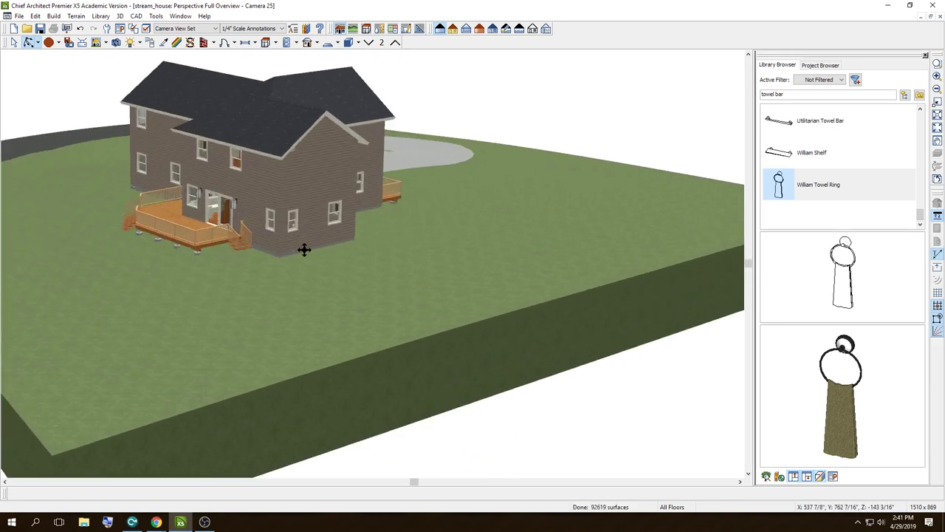
{"action": "scroll", "coordinate": [304, 250], "scroll_direction": "up", "scroll_amount": 3}
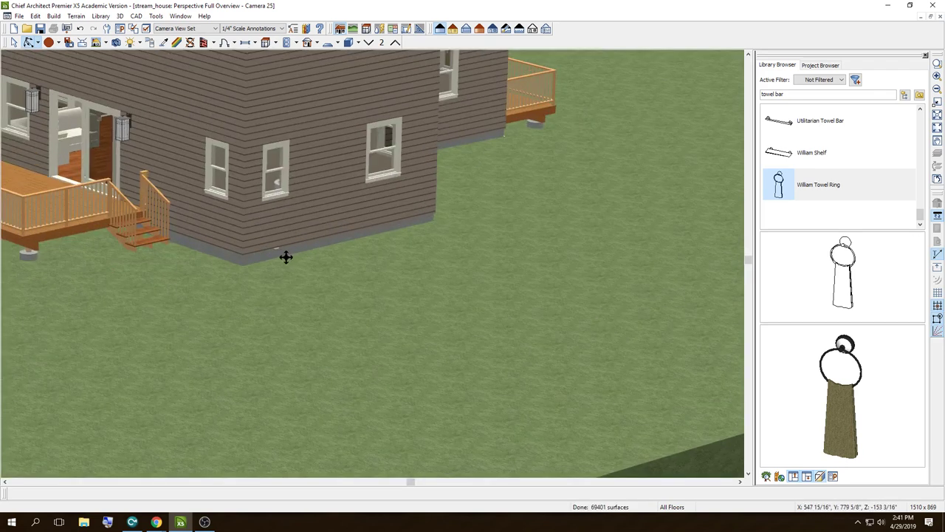
{"action": "scroll", "coordinate": [285, 256], "scroll_direction": "down", "scroll_amount": 3}
{"action": "scroll", "coordinate": [241, 221], "scroll_direction": "down", "scroll_amount": 2}
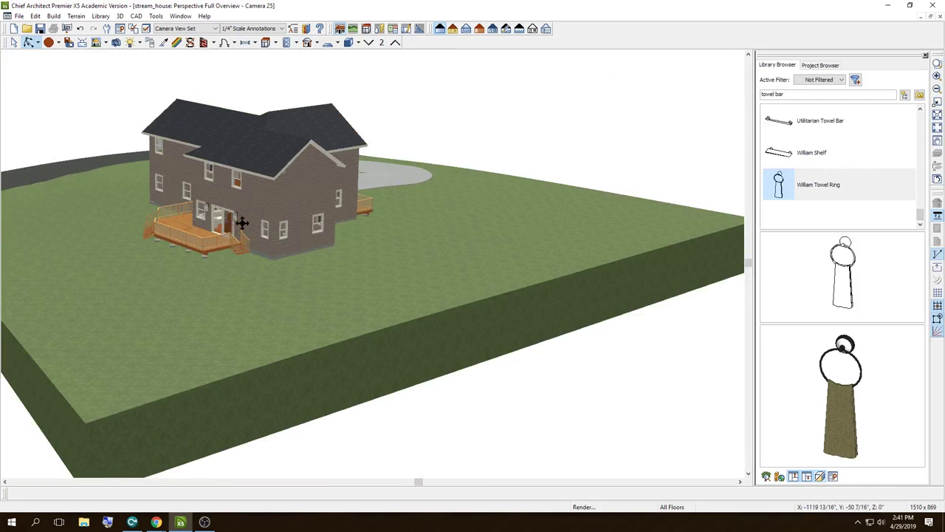
{"action": "mouse_move", "coordinate": [241, 221]}
{"action": "left_mouse_down"}
{"action": "mouse_move", "coordinate": [497, 200]}
{"action": "mouse_move", "coordinate": [583, 224]}
{"action": "mouse_move", "coordinate": [627, 221]}
{"action": "mouse_move", "coordinate": [420, 229]}
{"action": "mouse_move", "coordinate": [439, 226]}
{"action": "mouse_move", "coordinate": [449, 204]}
{"action": "mouse_move", "coordinate": [438, 217]}
{"action": "mouse_move", "coordinate": [367, 238]}
{"action": "mouse_move", "coordinate": [194, 259]}
{"action": "mouse_move", "coordinate": [2, 303]}
{"action": "left_mouse_up"}
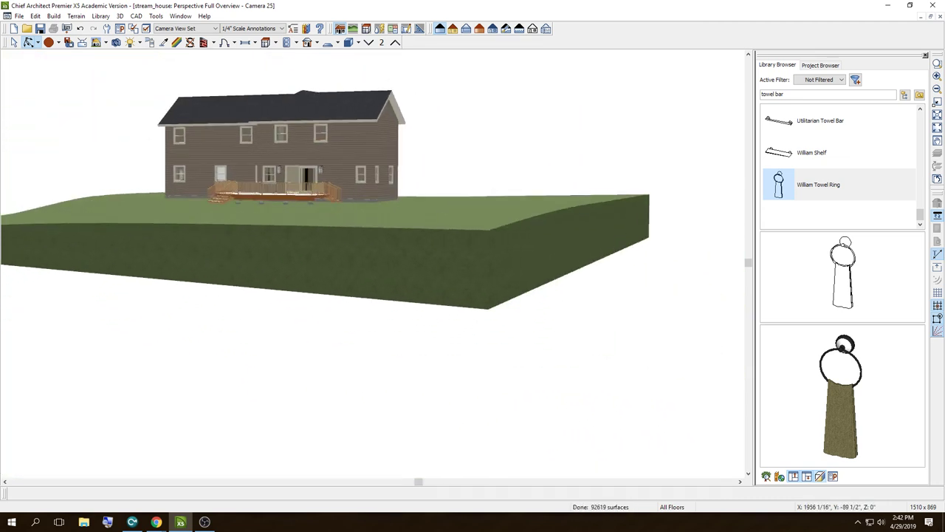
{"action": "left_click", "coordinate": [940, 17]}
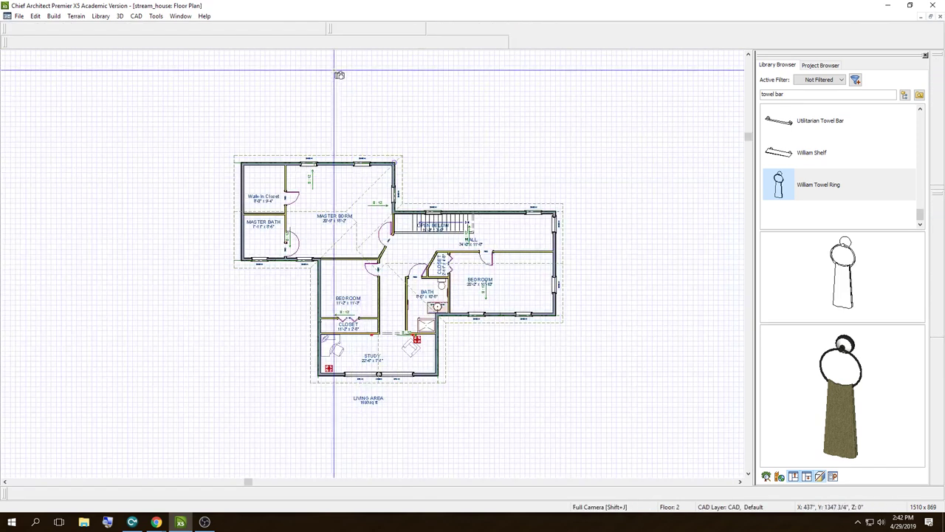
Step: Switch to Floor 1 and select the lower terrain elevation line
{"action": "left_click", "coordinate": [477, 43]}
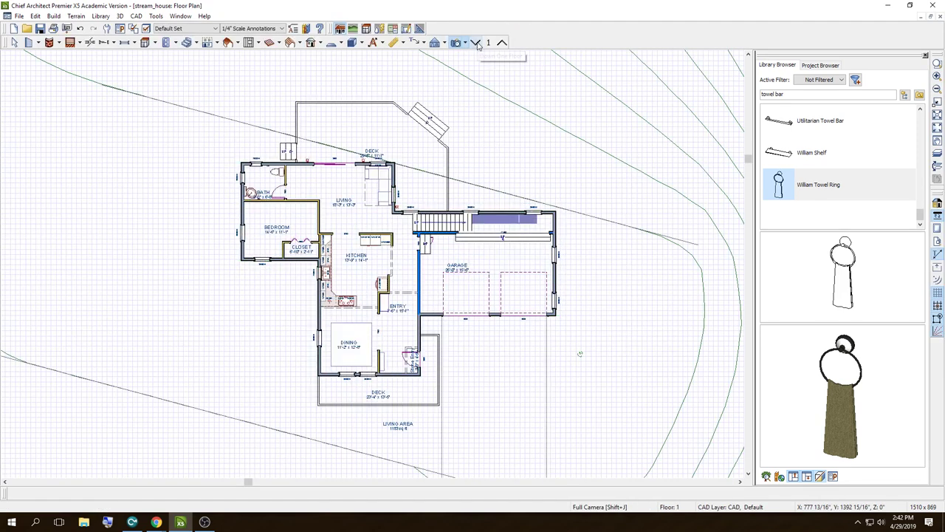
{"action": "scroll", "coordinate": [435, 177], "scroll_direction": "down", "scroll_amount": 5}
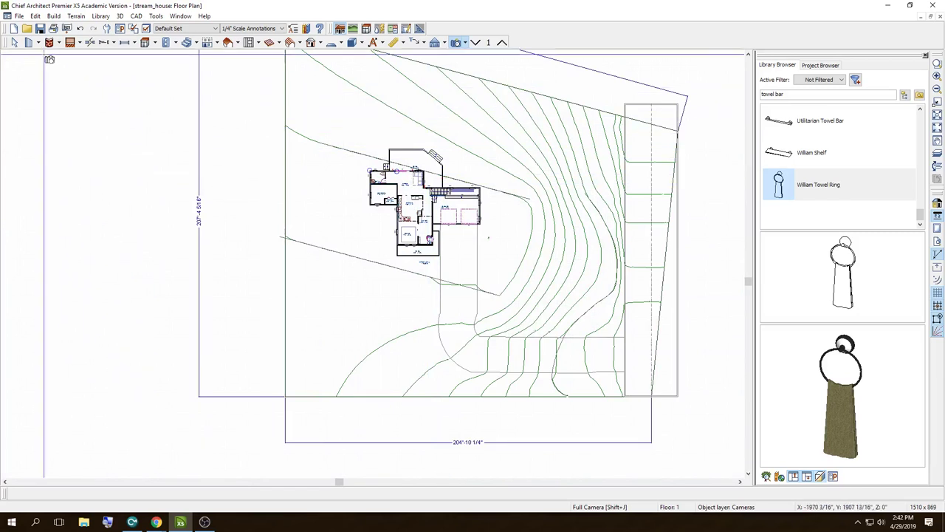
{"action": "left_click", "coordinate": [14, 43]}
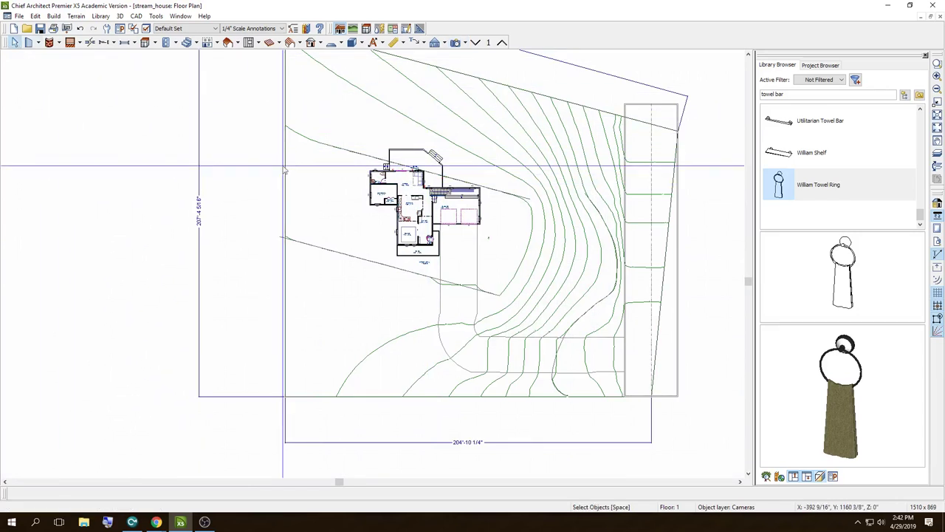
{"action": "left_click", "coordinate": [340, 149]}
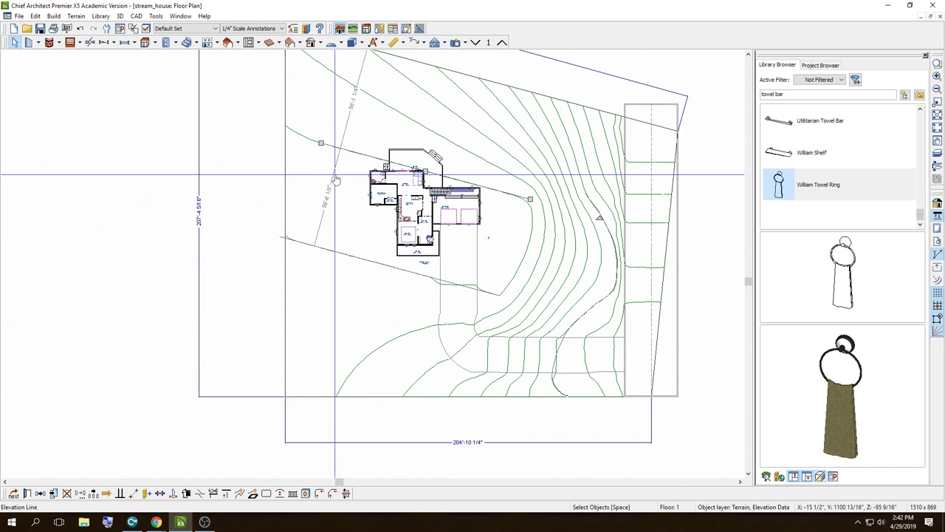
{"action": "left_click", "coordinate": [361, 257]}
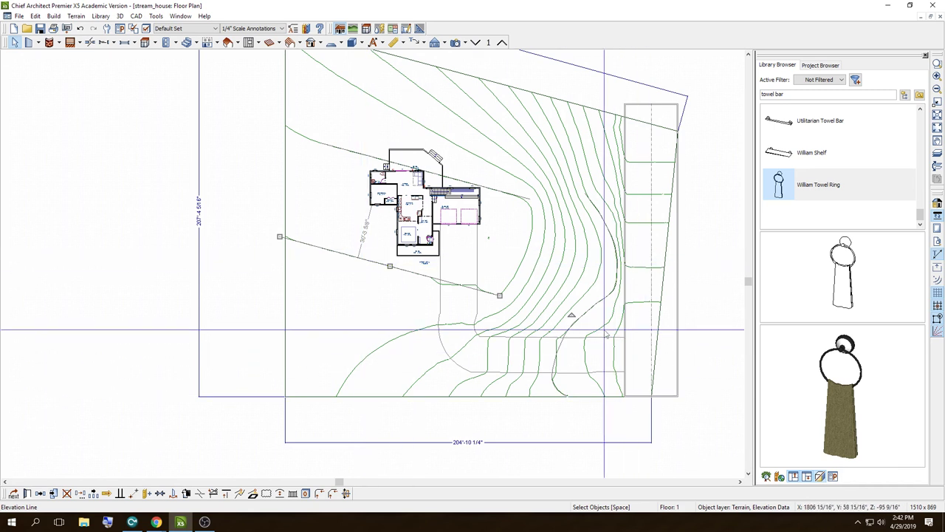
{"action": "left_click", "coordinate": [596, 304]}
{"action": "left_click", "coordinate": [596, 304]}
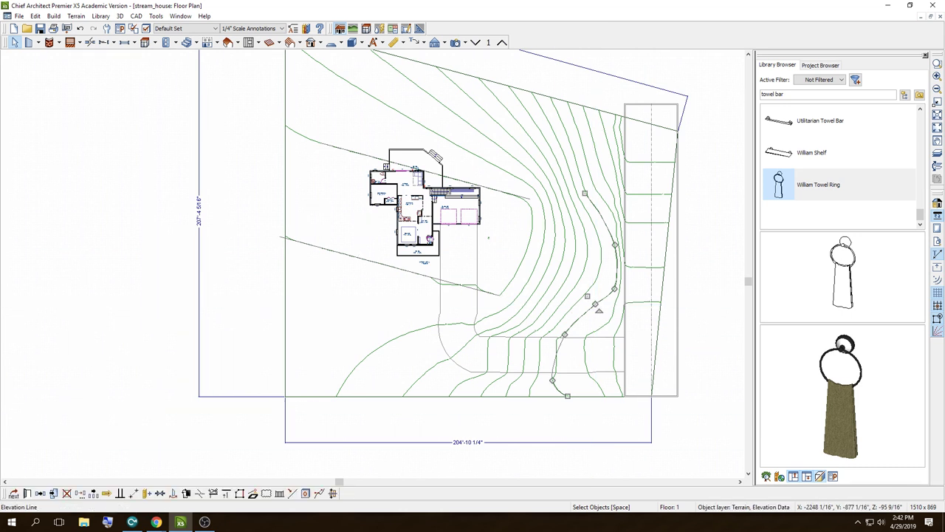
Step: Inspect the Elevation Line Specification, cancel without changes, and zoom back in
{"action": "left_click", "coordinate": [26, 495]}
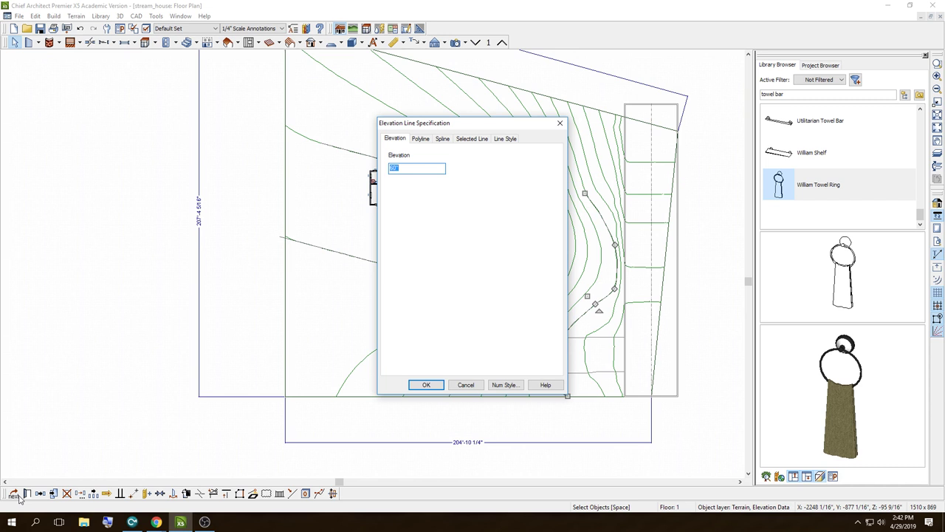
{"action": "left_click", "coordinate": [460, 385]}
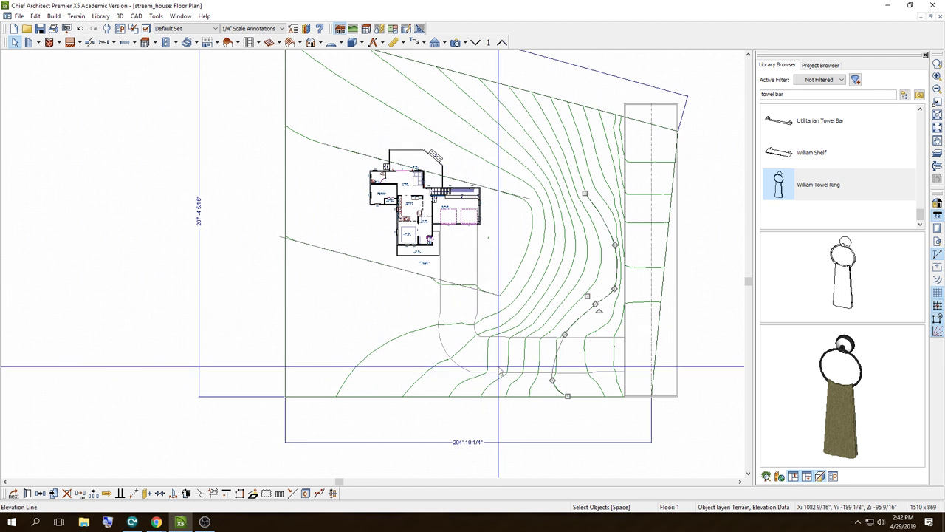
{"action": "scroll", "coordinate": [500, 372], "scroll_direction": "up", "scroll_amount": 2}
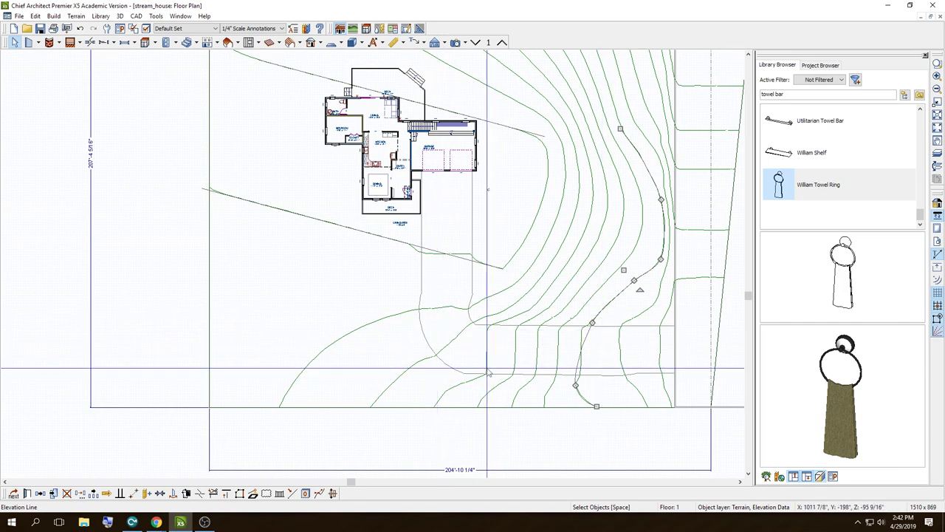
{"action": "scroll", "coordinate": [433, 278], "scroll_direction": "up", "scroll_amount": 1}
{"action": "scroll", "coordinate": [434, 278], "scroll_direction": "up", "scroll_amount": 1}
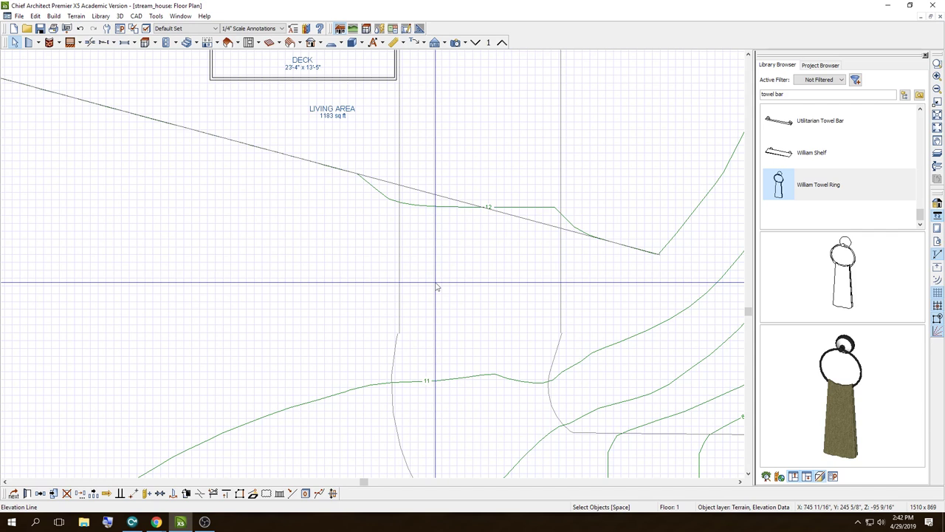
{"action": "key", "text": "F9"}
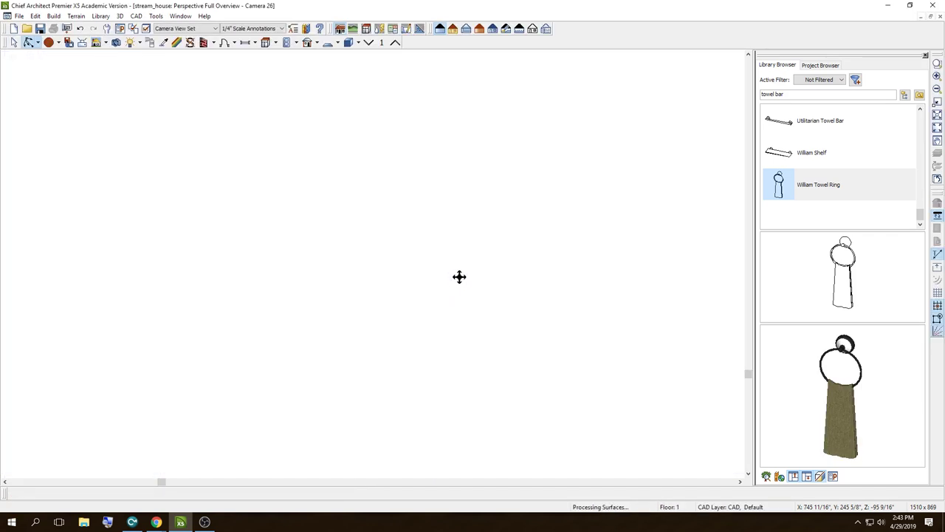
{"action": "scroll", "coordinate": [350, 321], "scroll_direction": "up", "scroll_amount": 3}
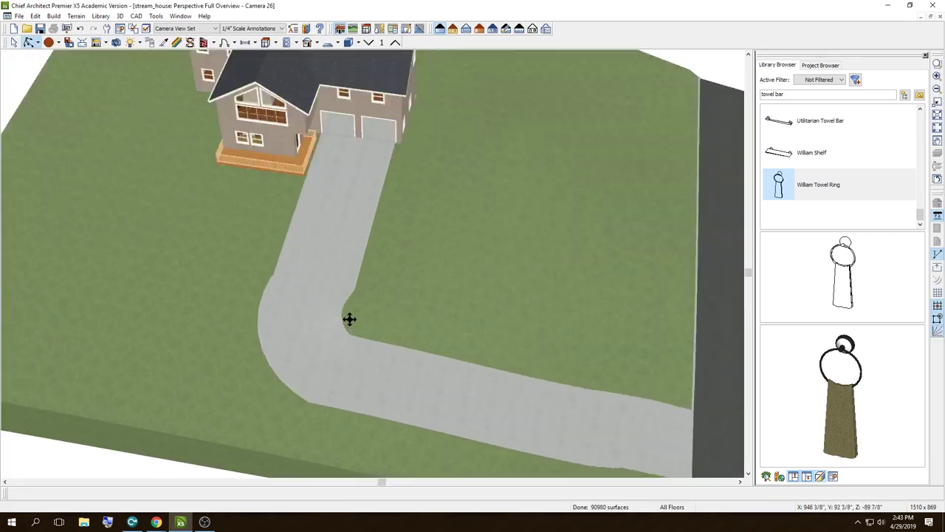
{"action": "scroll", "coordinate": [335, 305], "scroll_direction": "up", "scroll_amount": 2}
{"action": "left_click_drag", "start_coordinate": [299, 289], "coordinate": [237, 247]}
{"action": "scroll", "coordinate": [237, 246], "scroll_direction": "down", "scroll_amount": 3}
{"action": "scroll", "coordinate": [342, 234], "scroll_direction": "down", "scroll_amount": 2}
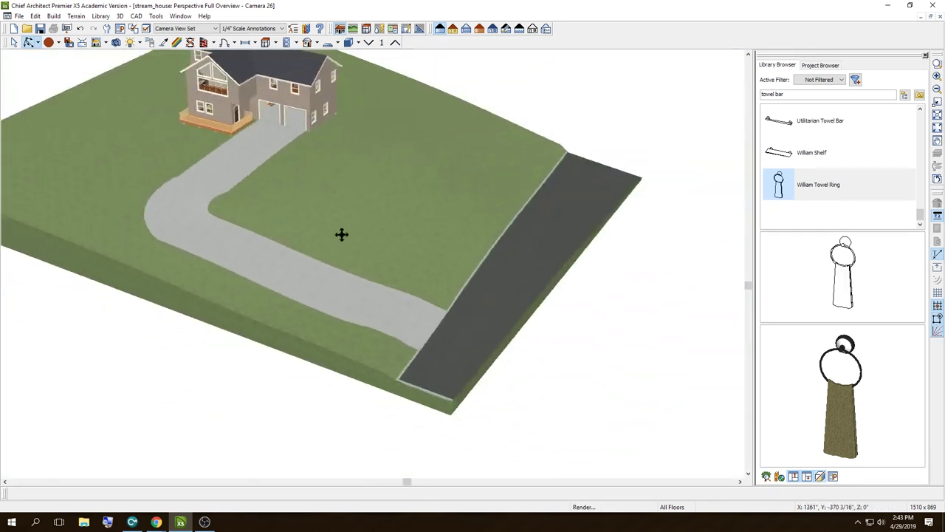
{"action": "scroll", "coordinate": [334, 215], "scroll_direction": "down", "scroll_amount": 2}
{"action": "scroll", "coordinate": [284, 208], "scroll_direction": "down", "scroll_amount": 2}
{"action": "scroll", "coordinate": [284, 208], "scroll_direction": "up", "scroll_amount": 1}
{"action": "scroll", "coordinate": [280, 204], "scroll_direction": "up", "scroll_amount": 2}
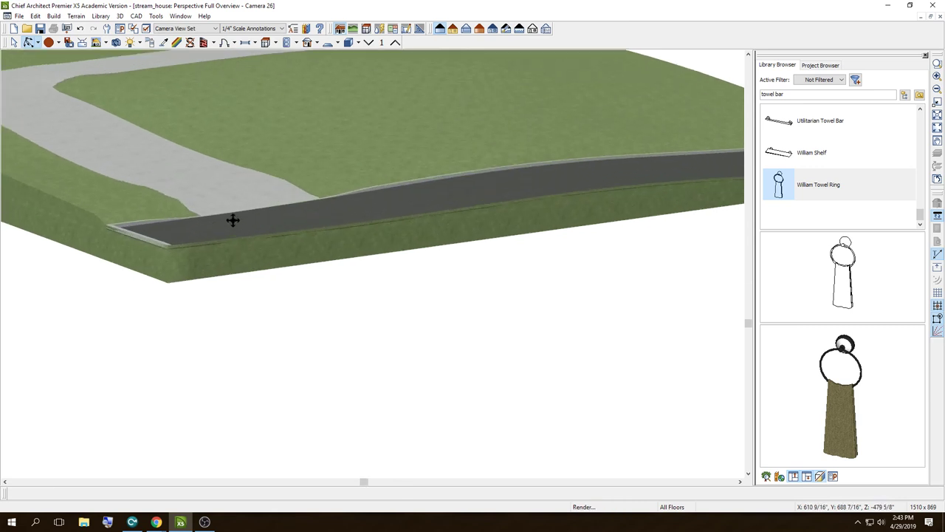
{"action": "scroll", "coordinate": [231, 220], "scroll_direction": "up", "scroll_amount": 2}
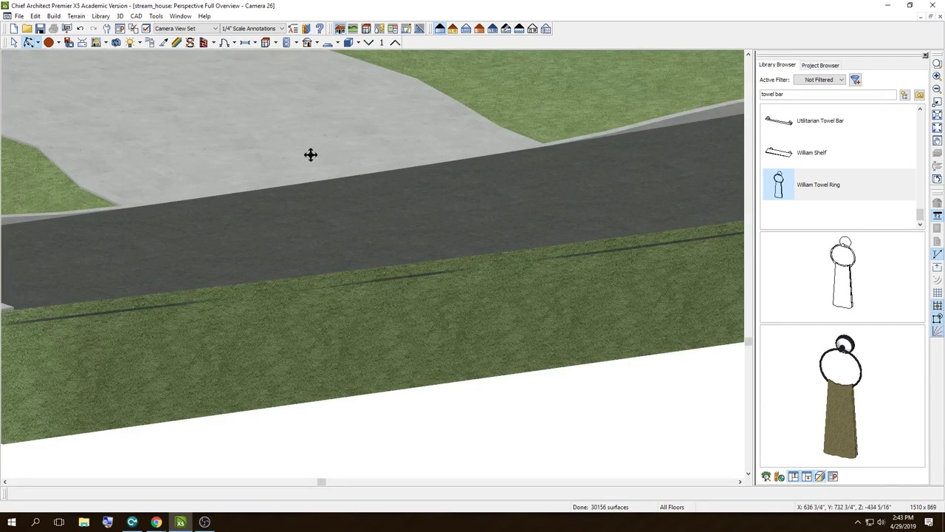
{"action": "scroll", "coordinate": [347, 198], "scroll_direction": "down", "scroll_amount": 2}
{"action": "scroll", "coordinate": [320, 192], "scroll_direction": "down", "scroll_amount": 1}
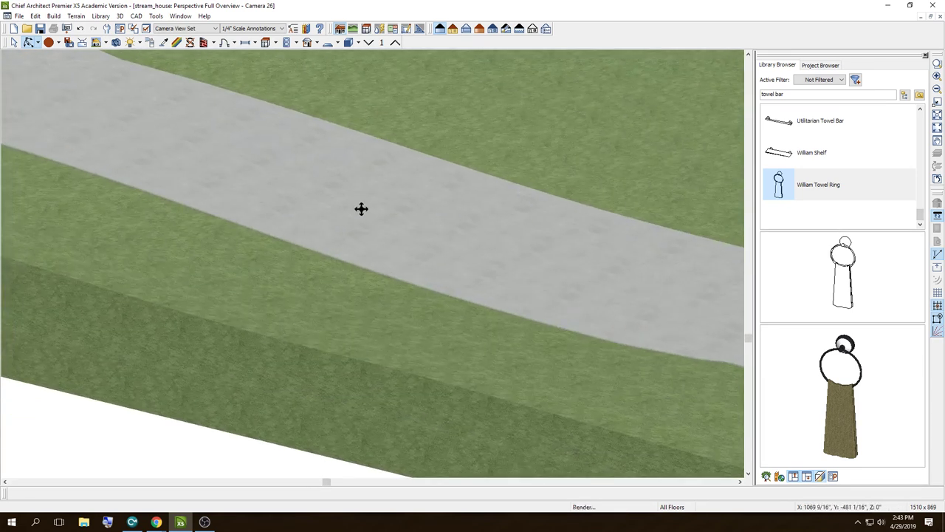
{"action": "scroll", "coordinate": [361, 209], "scroll_direction": "down", "scroll_amount": 2}
{"action": "scroll", "coordinate": [315, 209], "scroll_direction": "down", "scroll_amount": 2}
{"action": "scroll", "coordinate": [317, 126], "scroll_direction": "up", "scroll_amount": 1}
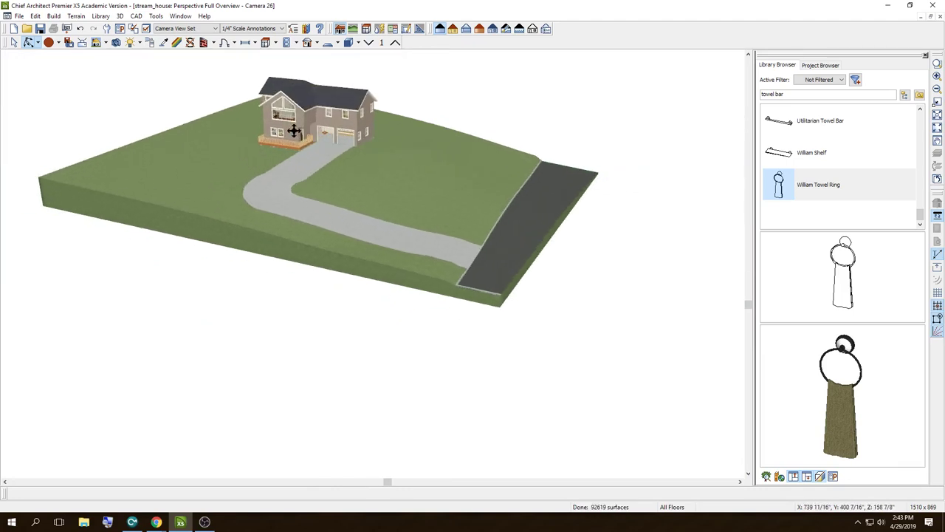
Step: Close the 3D overview and zoom the Floor 1 plan to the driveway
{"action": "left_click", "coordinate": [939, 16]}
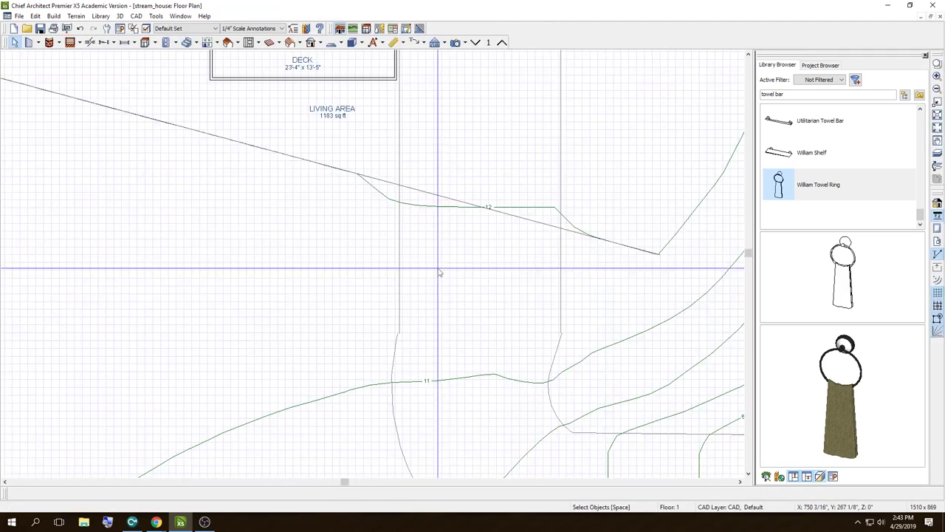
{"action": "scroll", "coordinate": [359, 179], "scroll_direction": "down", "scroll_amount": 2}
{"action": "scroll", "coordinate": [359, 179], "scroll_direction": "down", "scroll_amount": 2}
{"action": "scroll", "coordinate": [359, 179], "scroll_direction": "down", "scroll_amount": 1}
{"action": "scroll", "coordinate": [360, 185], "scroll_direction": "up", "scroll_amount": 2}
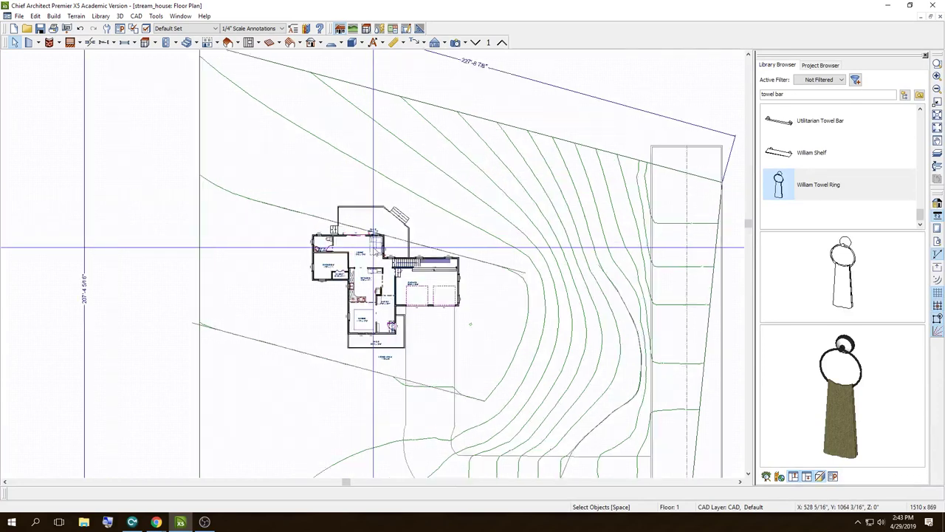
{"action": "scroll", "coordinate": [376, 237], "scroll_direction": "up", "scroll_amount": 1}
{"action": "scroll", "coordinate": [391, 295], "scroll_direction": "up", "scroll_amount": 1}
{"action": "scroll", "coordinate": [397, 316], "scroll_direction": "up", "scroll_amount": 1}
{"action": "scroll", "coordinate": [396, 317], "scroll_direction": "down", "scroll_amount": 1}
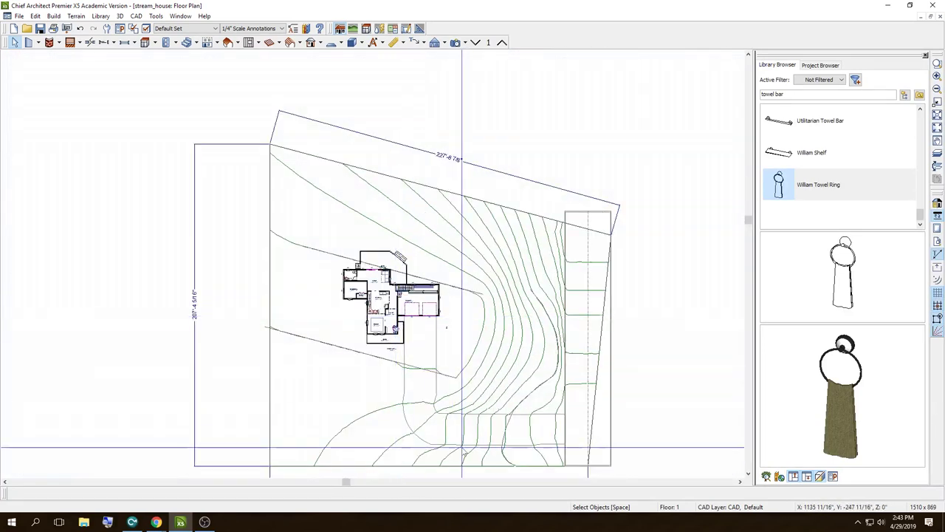
{"action": "scroll", "coordinate": [462, 446], "scroll_direction": "up", "scroll_amount": 1}
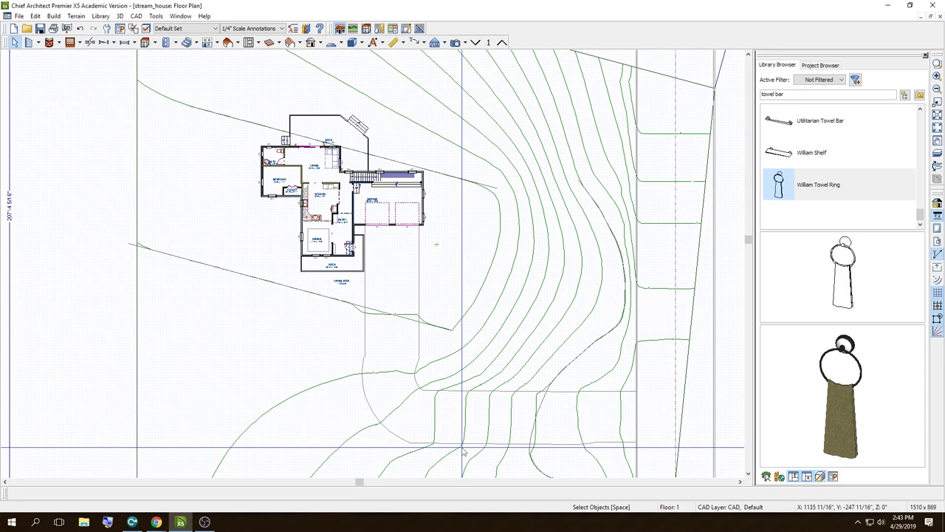
Step: Select the driveway and drag its corner near the 11 contour up and right
{"action": "left_click", "coordinate": [418, 383]}
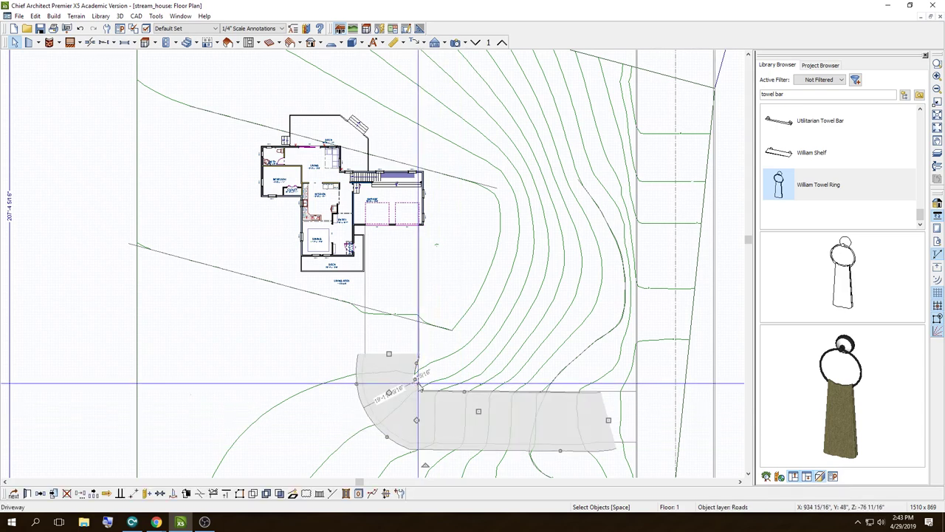
{"action": "scroll", "coordinate": [418, 383], "scroll_direction": "up", "scroll_amount": 2}
{"action": "scroll", "coordinate": [414, 385], "scroll_direction": "up", "scroll_amount": 1}
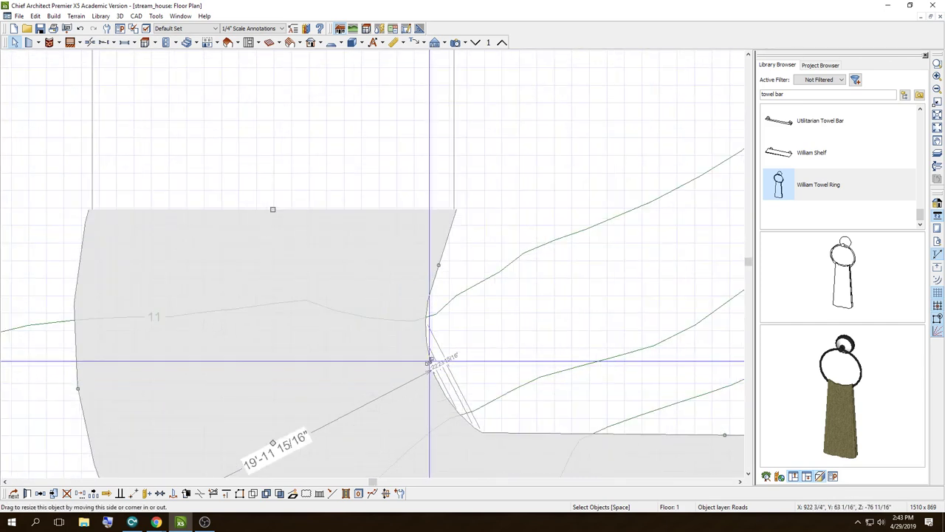
{"action": "mouse_move", "coordinate": [429, 362]}
{"action": "left_mouse_down"}
{"action": "mouse_move", "coordinate": [467, 336]}
{"action": "mouse_move", "coordinate": [427, 358]}
{"action": "left_mouse_up"}
Step: Finish resizing the driveway's edge, deselect it, and zoom out over the plan
{"action": "left_click_drag", "start_coordinate": [429, 358], "coordinate": [429, 360]}
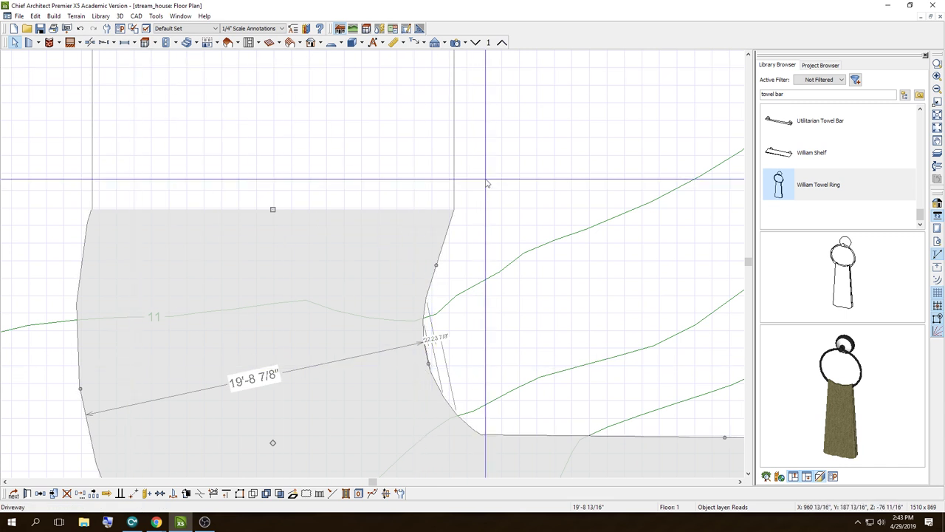
{"action": "left_click", "coordinate": [491, 183]}
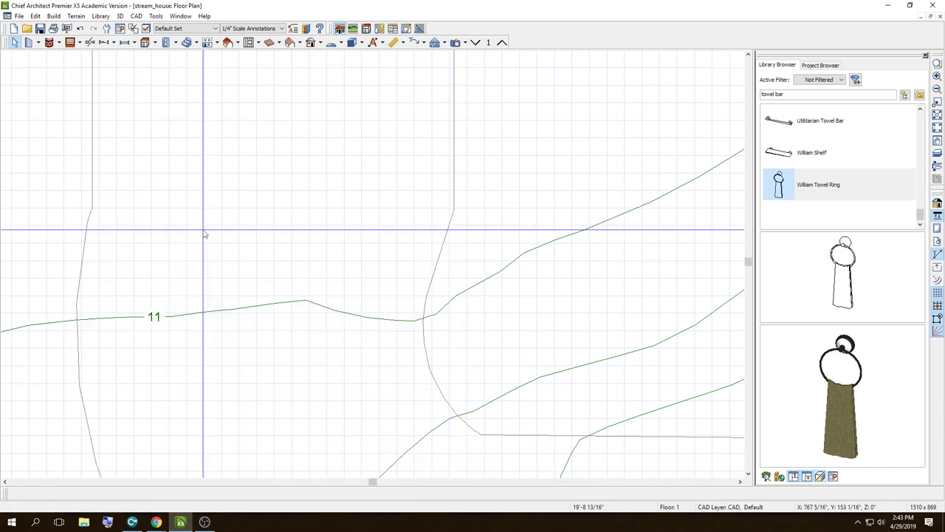
{"action": "scroll", "coordinate": [238, 286], "scroll_direction": "down", "scroll_amount": 2}
{"action": "scroll", "coordinate": [237, 287], "scroll_direction": "down", "scroll_amount": 2}
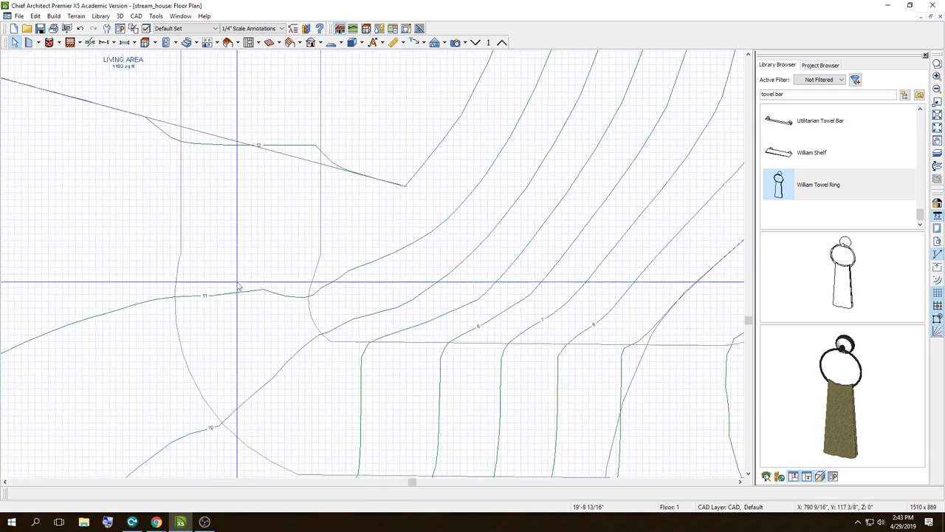
{"action": "scroll", "coordinate": [363, 344], "scroll_direction": "down", "scroll_amount": 2}
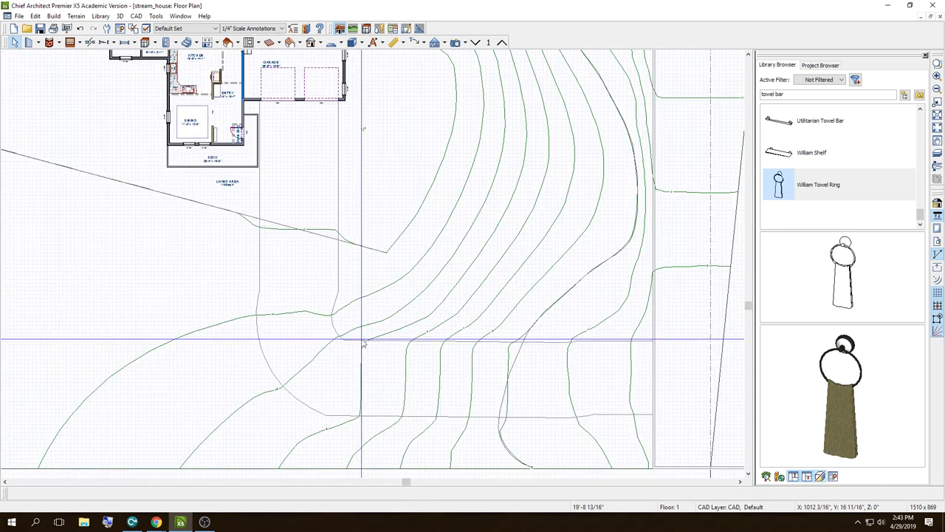
{"action": "scroll", "coordinate": [362, 328], "scroll_direction": "down", "scroll_amount": 2}
{"action": "scroll", "coordinate": [362, 328], "scroll_direction": "down", "scroll_amount": 2}
{"action": "scroll", "coordinate": [473, 110], "scroll_direction": "down", "scroll_amount": 1}
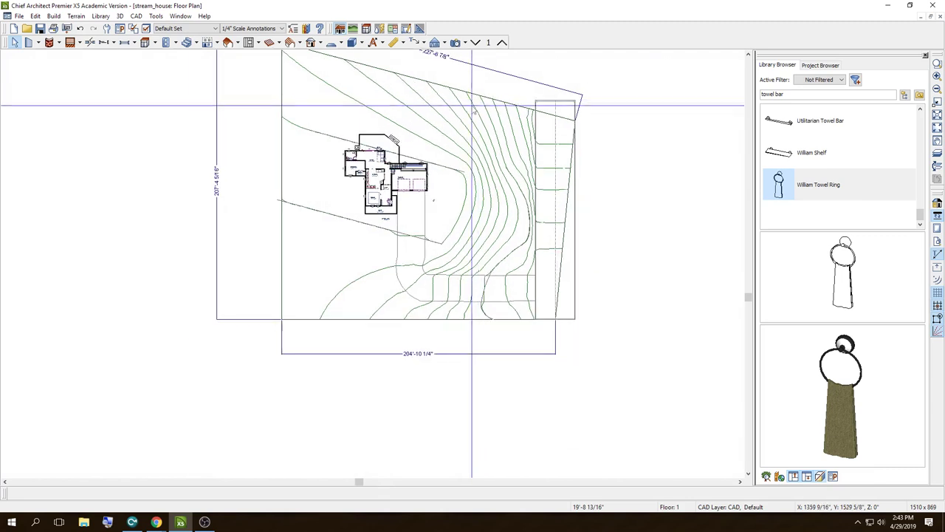
Step: Zoom in on the bath, bedroom and living room around the living room's top wall
{"action": "scroll", "coordinate": [474, 110], "scroll_direction": "up", "scroll_amount": 2}
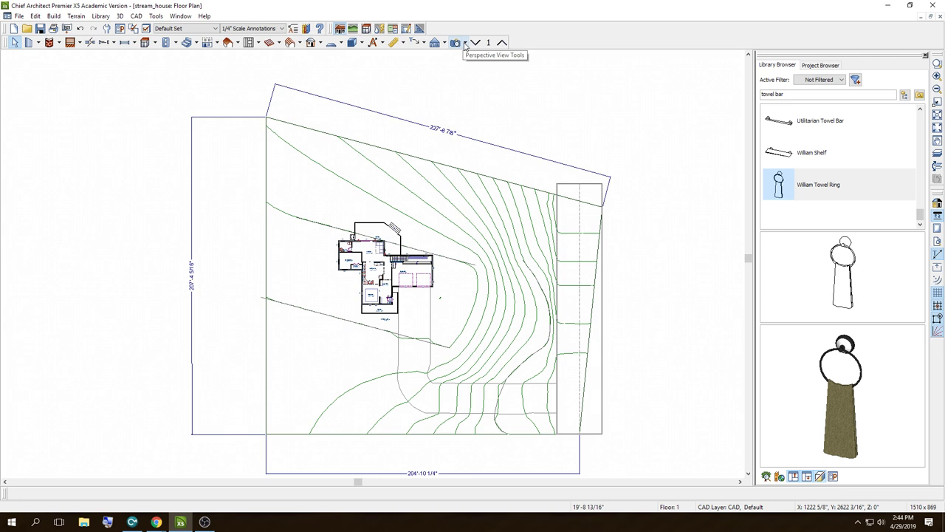
{"action": "scroll", "coordinate": [414, 305], "scroll_direction": "up", "scroll_amount": 2}
{"action": "scroll", "coordinate": [414, 305], "scroll_direction": "up", "scroll_amount": 2}
{"action": "scroll", "coordinate": [413, 305], "scroll_direction": "up", "scroll_amount": 1}
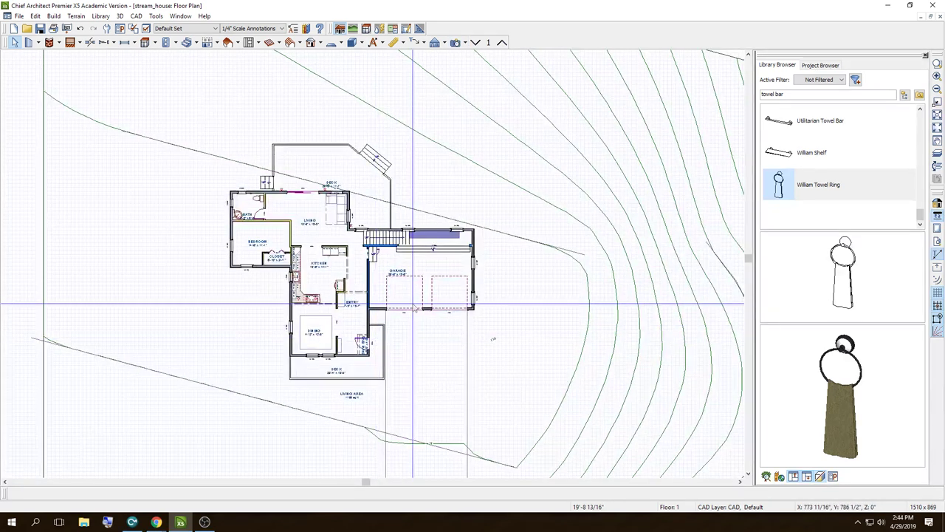
{"action": "scroll", "coordinate": [412, 343], "scroll_direction": "up", "scroll_amount": 2}
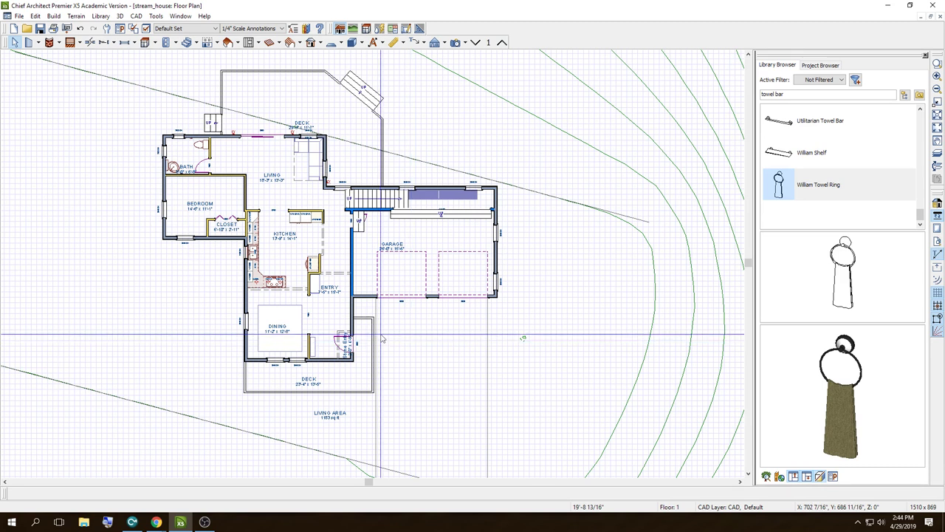
{"action": "scroll", "coordinate": [285, 130], "scroll_direction": "up", "scroll_amount": 2}
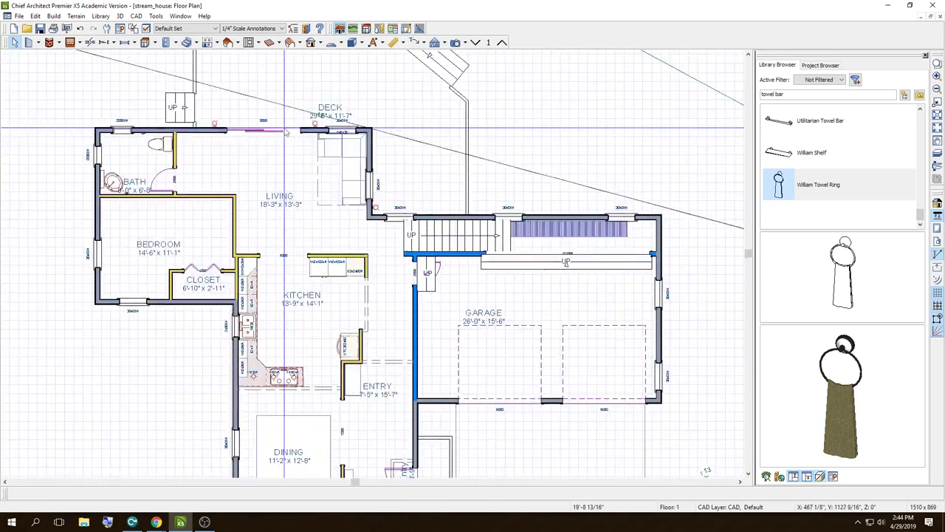
{"action": "scroll", "coordinate": [286, 130], "scroll_direction": "up", "scroll_amount": 1}
{"action": "scroll", "coordinate": [290, 119], "scroll_direction": "up", "scroll_amount": 1}
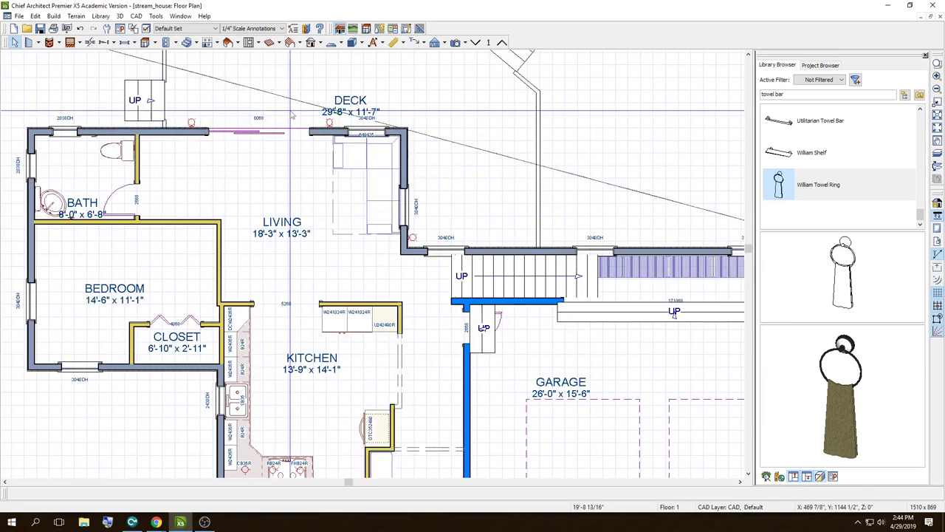
{"action": "left_click", "coordinate": [812, 94]}
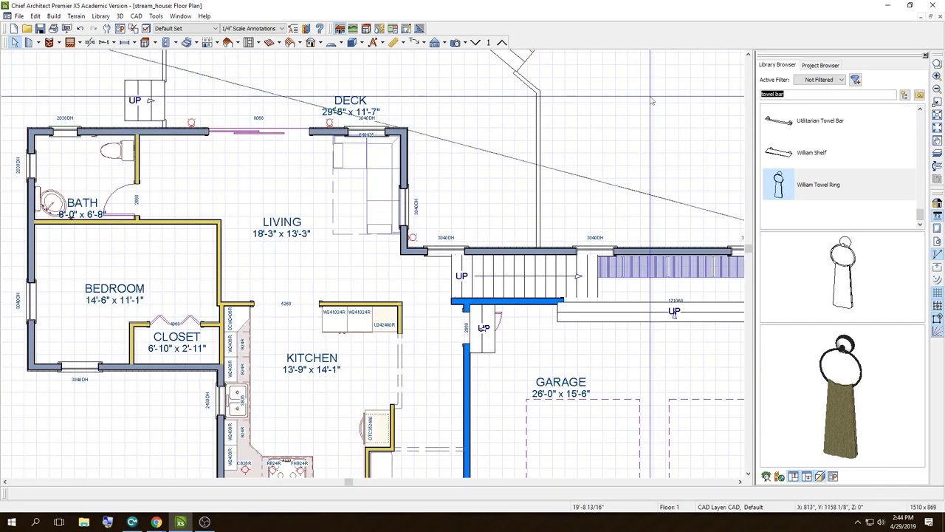
{"action": "type", "text": "love seat"}
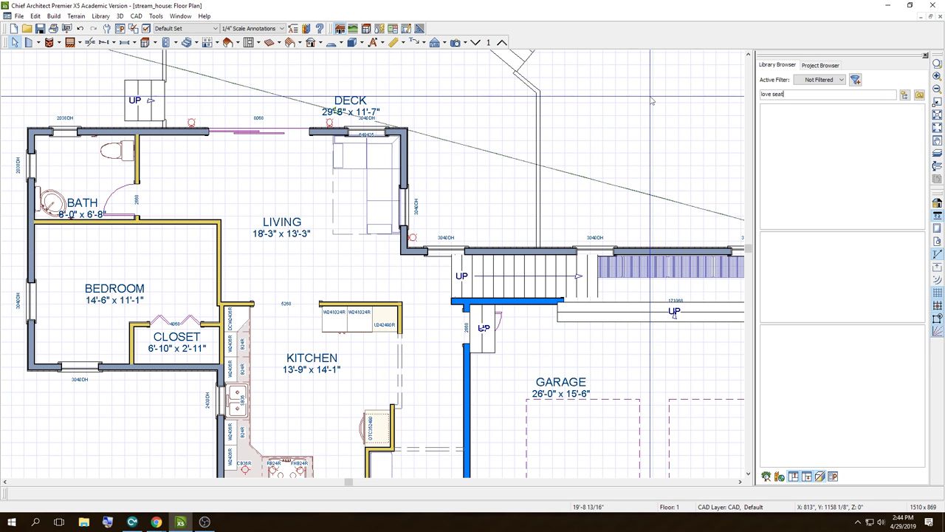
{"action": "key", "text": "Return"}
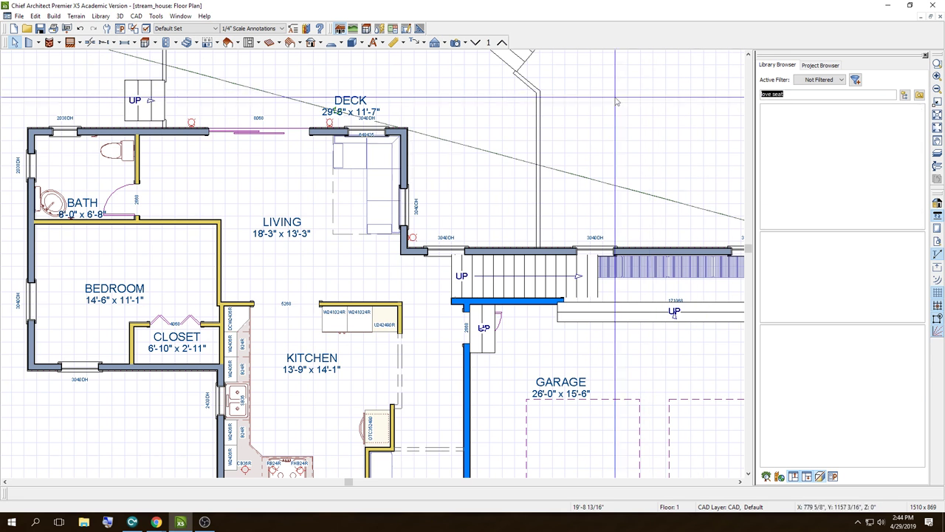
{"action": "type", "text": "couch"}
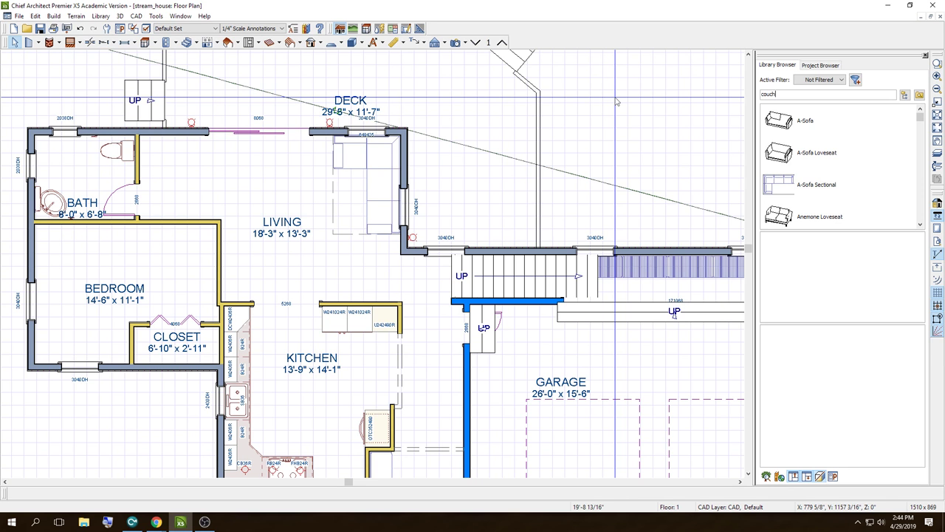
{"action": "left_click", "coordinate": [804, 121]}
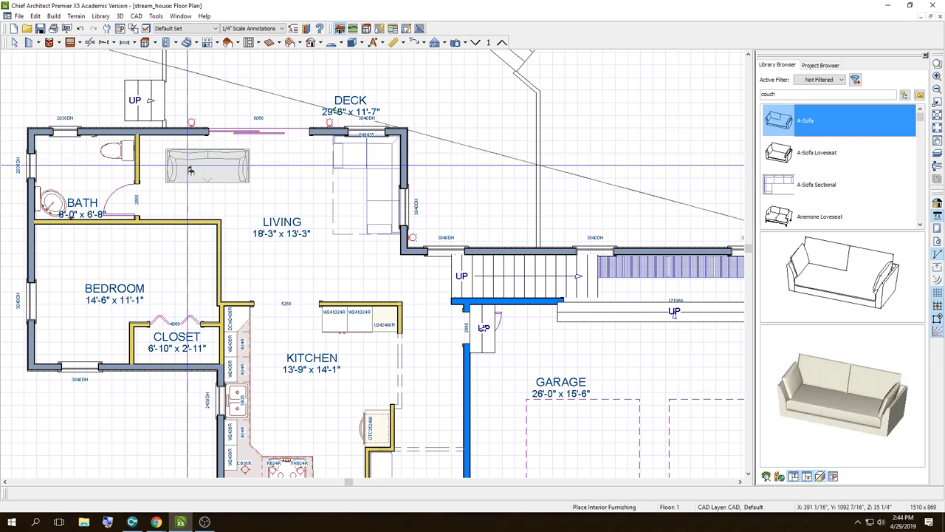
{"action": "left_click", "coordinate": [820, 213]}
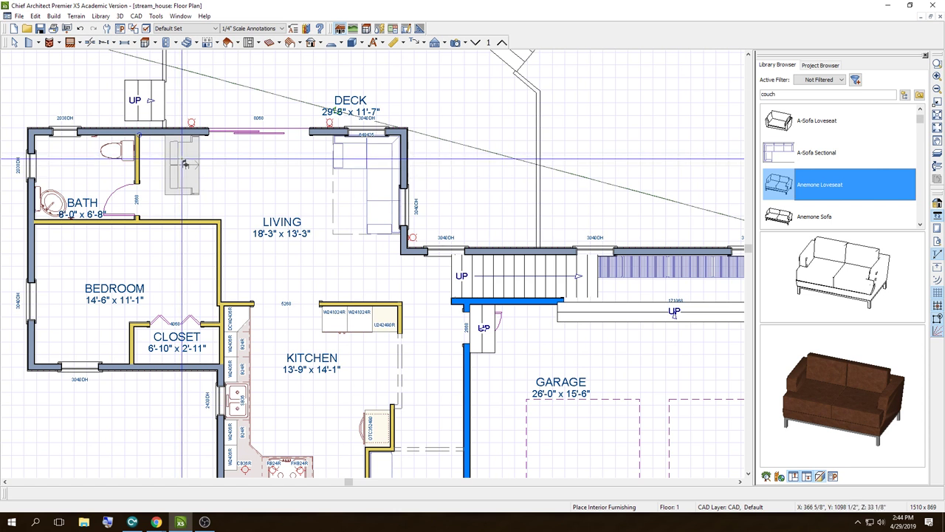
{"action": "left_click", "coordinate": [186, 164]}
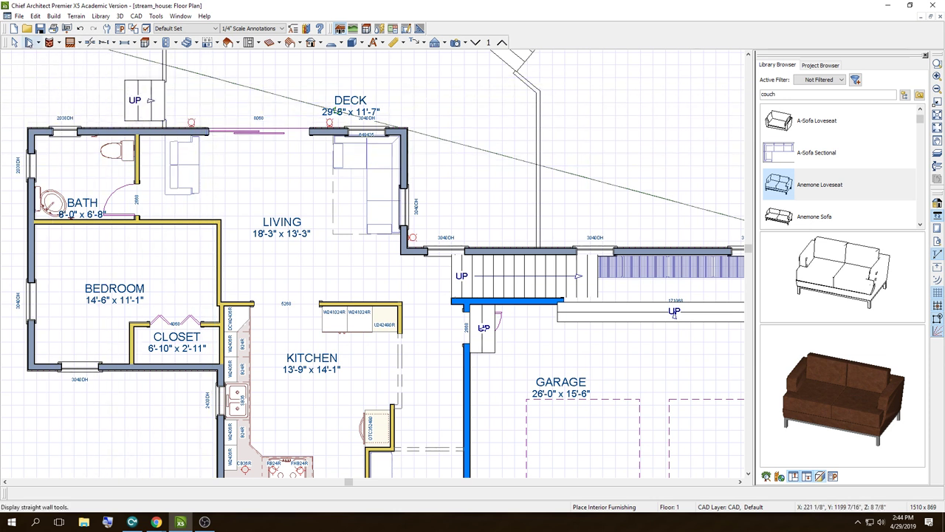
{"action": "left_click", "coordinate": [13, 42]}
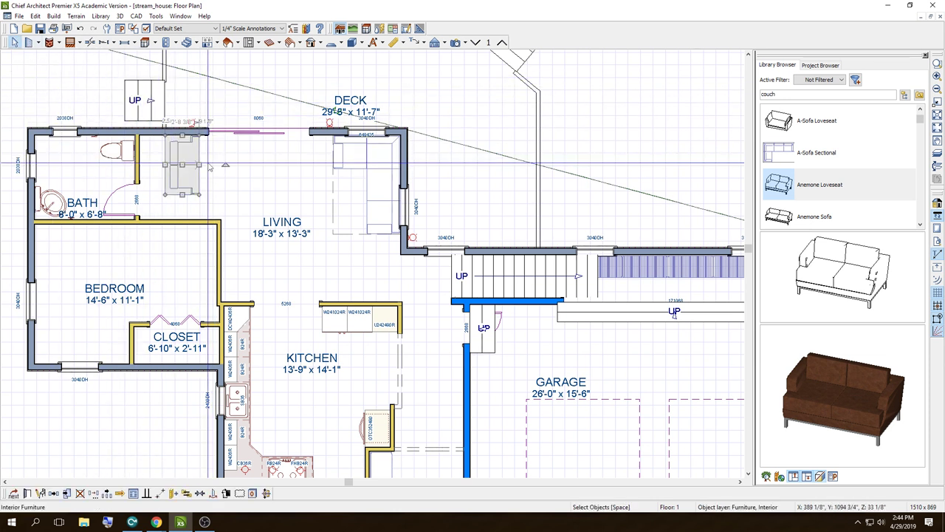
{"action": "left_click", "coordinate": [183, 164]}
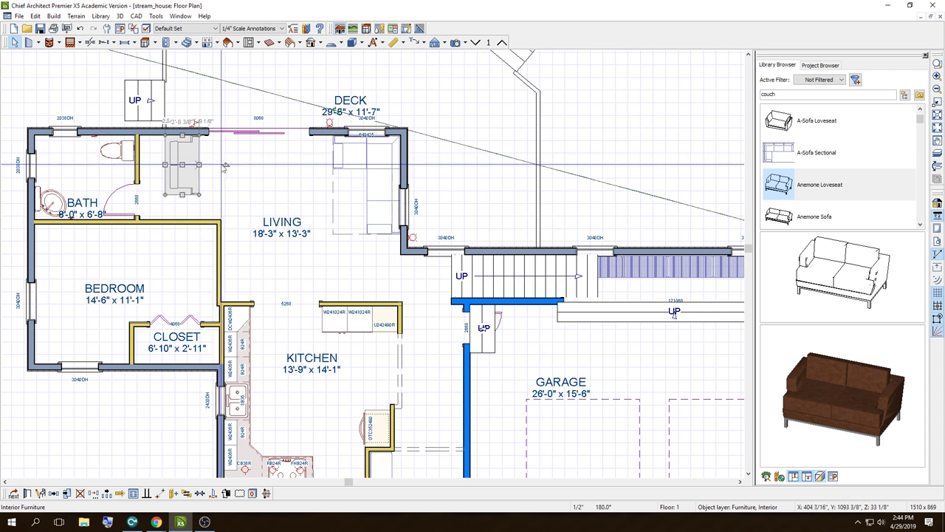
{"action": "mouse_move", "coordinate": [225, 164]}
{"action": "left_mouse_down"}
{"action": "mouse_move", "coordinate": [198, 194]}
{"action": "mouse_move", "coordinate": [173, 168]}
{"action": "left_mouse_up"}
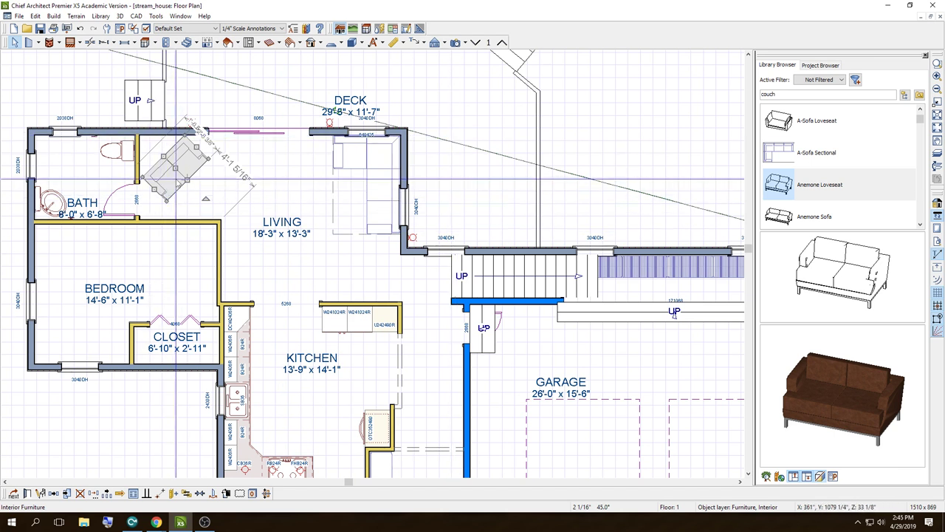
{"action": "key", "text": "Delete"}
{"action": "scroll", "coordinate": [844, 182], "scroll_direction": "down", "scroll_amount": 3}
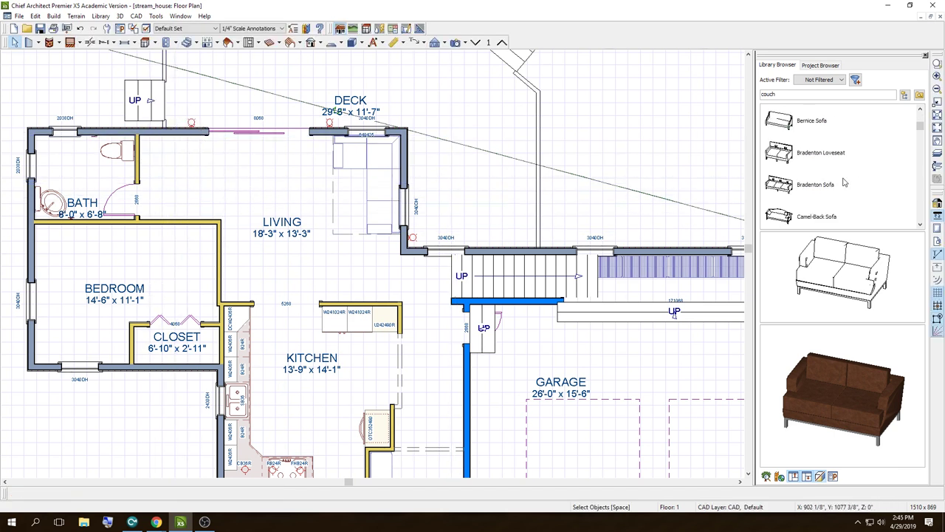
{"action": "scroll", "coordinate": [844, 182], "scroll_direction": "down", "scroll_amount": 2}
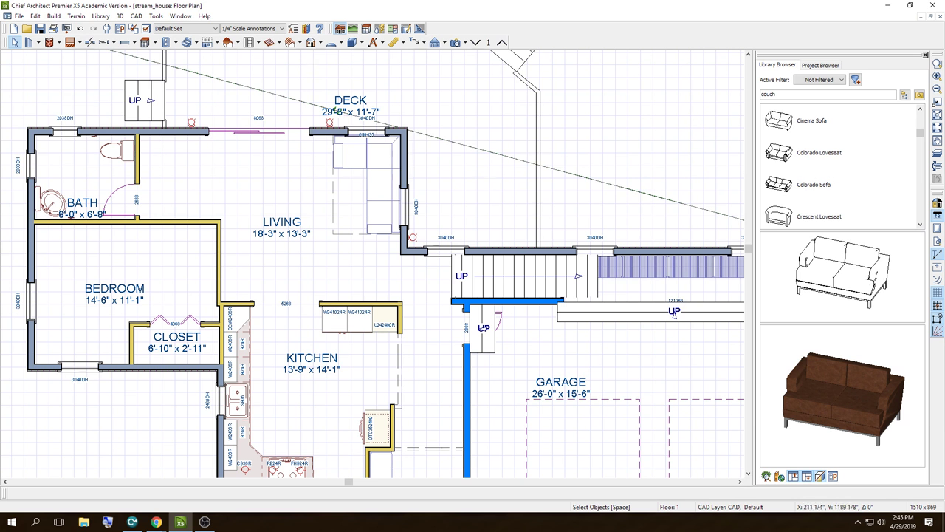
{"action": "key", "text": "alt+Tab"}
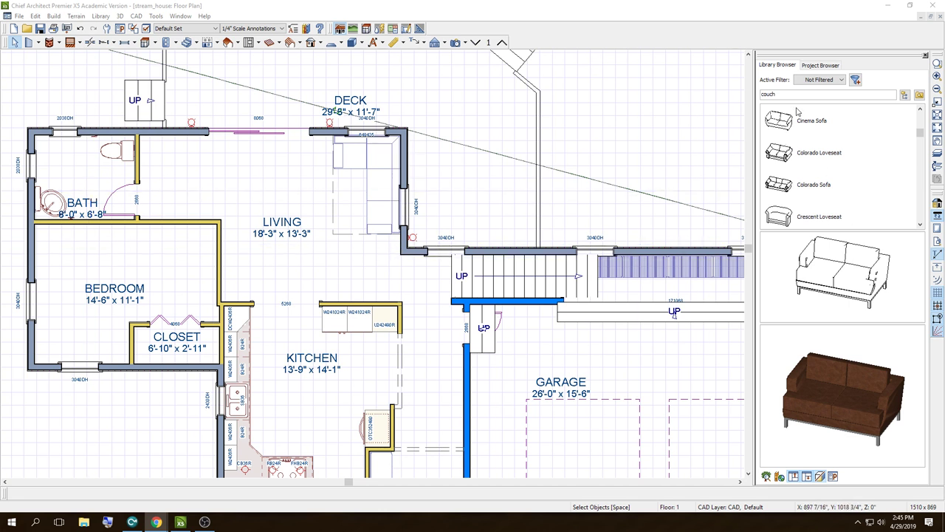
{"action": "key", "text": "BackSpace"}
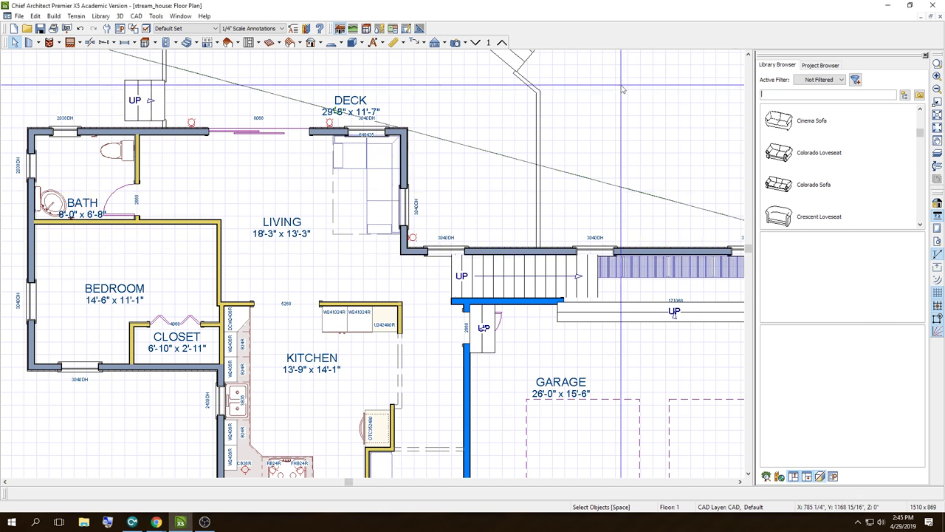
Step: Search recliners, compare Baixo, Stretto and Sonnig, and choose the Marido Recliner
{"action": "type", "text": "recliner"}
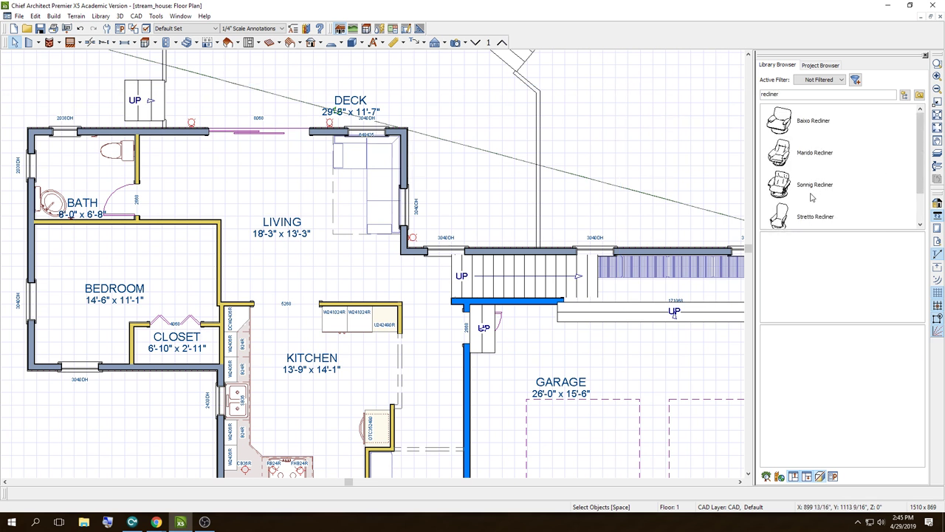
{"action": "left_click", "coordinate": [787, 157]}
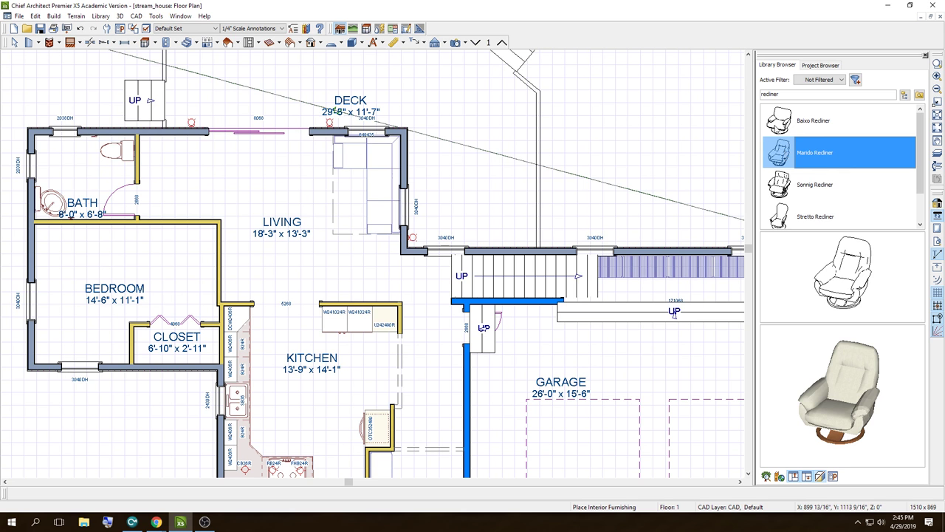
{"action": "left_click", "coordinate": [777, 127]}
{"action": "left_click", "coordinate": [793, 222]}
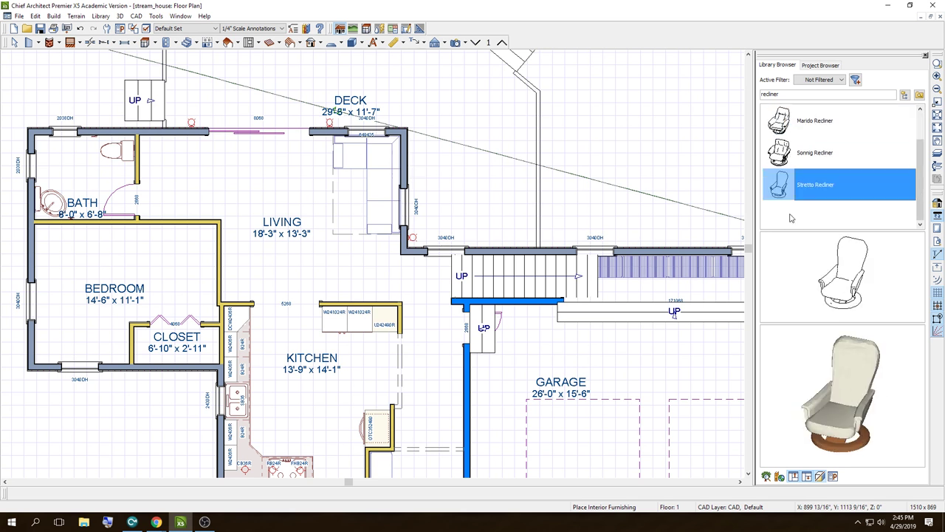
{"action": "left_click", "coordinate": [797, 158]}
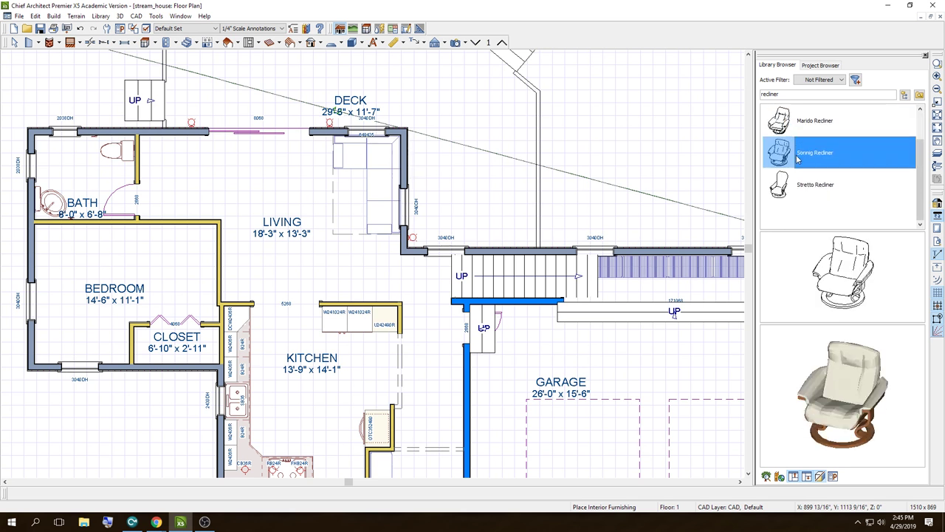
{"action": "left_click", "coordinate": [801, 133]}
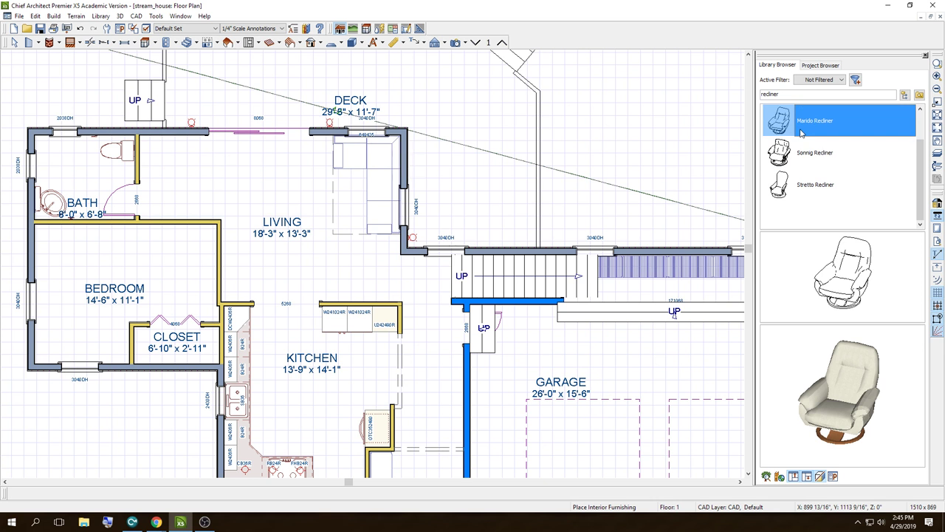
{"action": "scroll", "coordinate": [801, 133], "scroll_direction": "up", "scroll_amount": 1}
{"action": "left_click", "coordinate": [791, 127]}
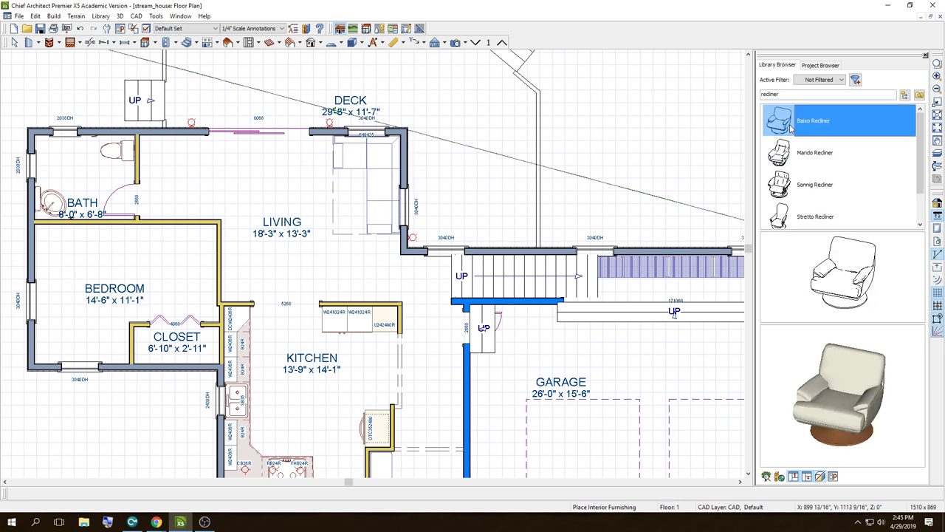
{"action": "left_click", "coordinate": [788, 161]}
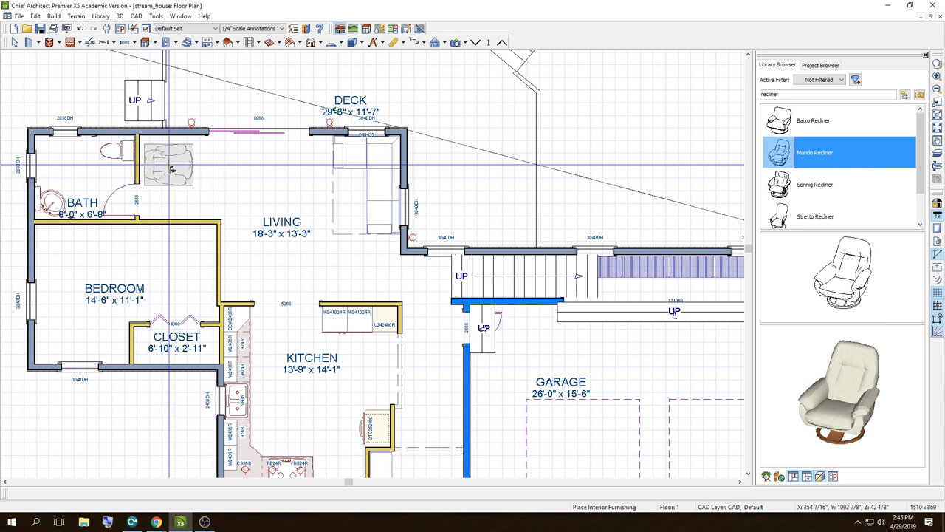
Step: Place the Marido Recliner in the living room's upper-left corner and rotate it to an angle
{"action": "left_click", "coordinate": [173, 169]}
{"action": "left_click", "coordinate": [13, 43]}
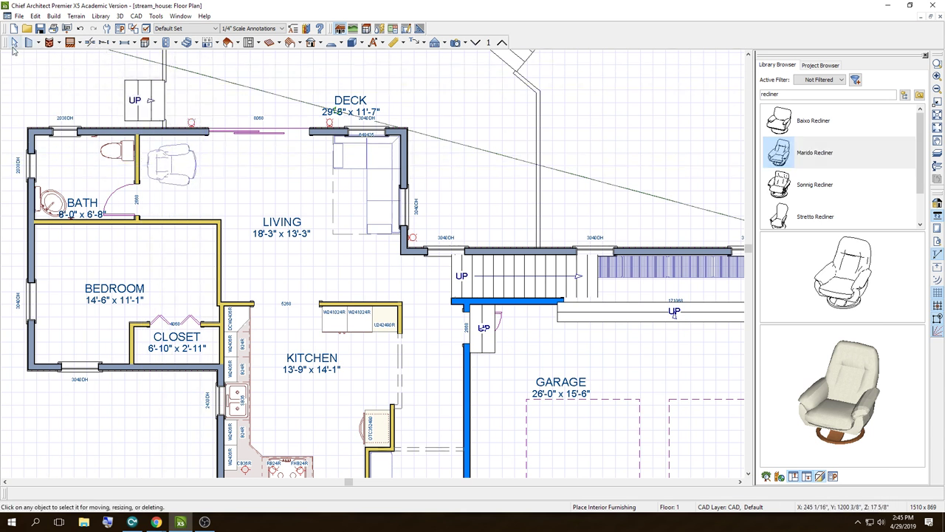
{"action": "left_click", "coordinate": [171, 164]}
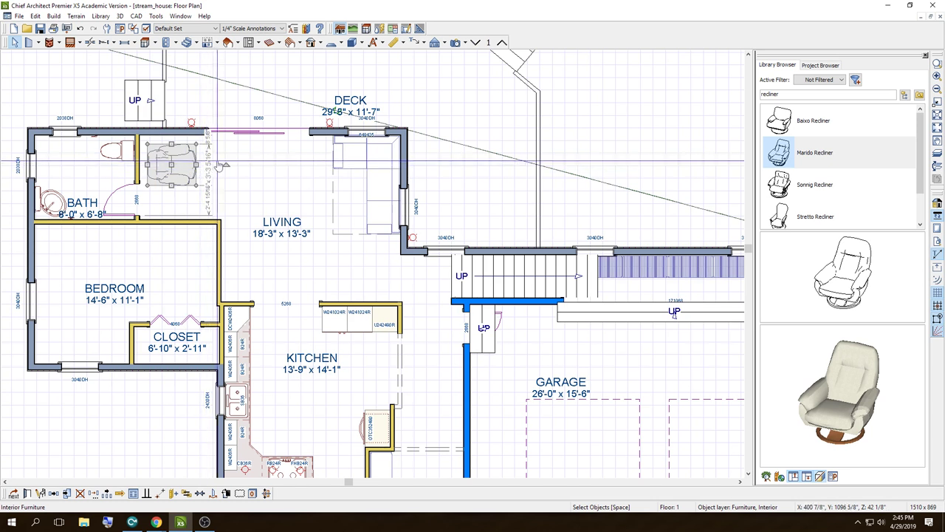
{"action": "left_click_drag", "start_coordinate": [222, 167], "coordinate": [219, 192]}
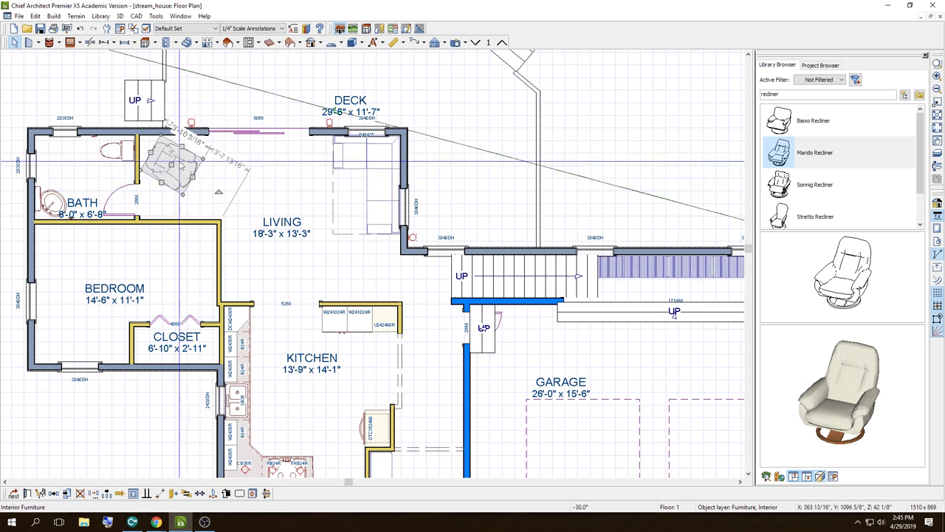
{"action": "left_click_drag", "start_coordinate": [219, 191], "coordinate": [218, 193]}
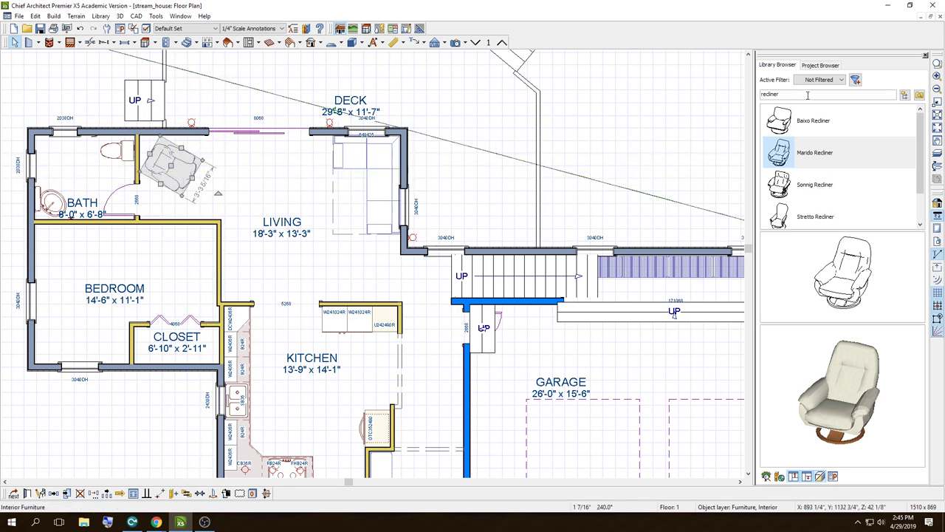
Step: Preview the floor lamp results, choose the Arc Lamp, and start a Windows search
{"action": "type", "text": "Floor"}
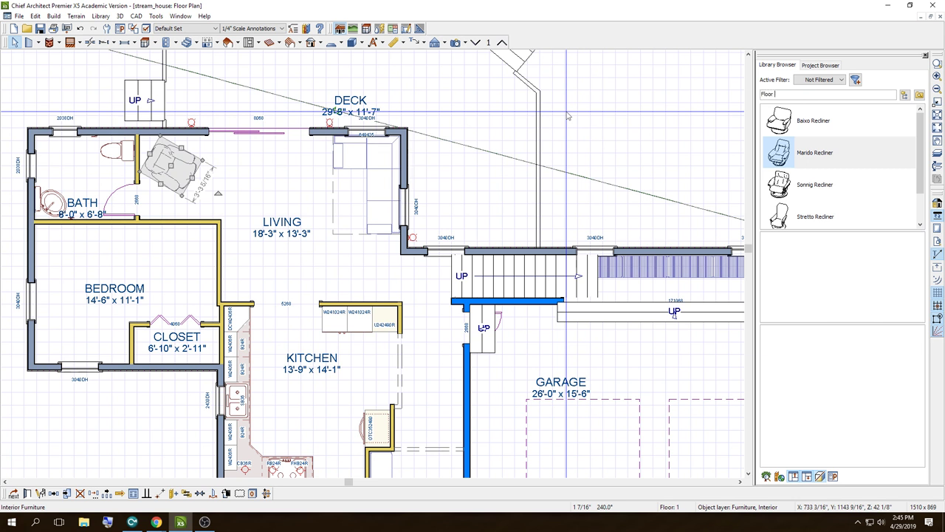
{"action": "type", "text": "p"}
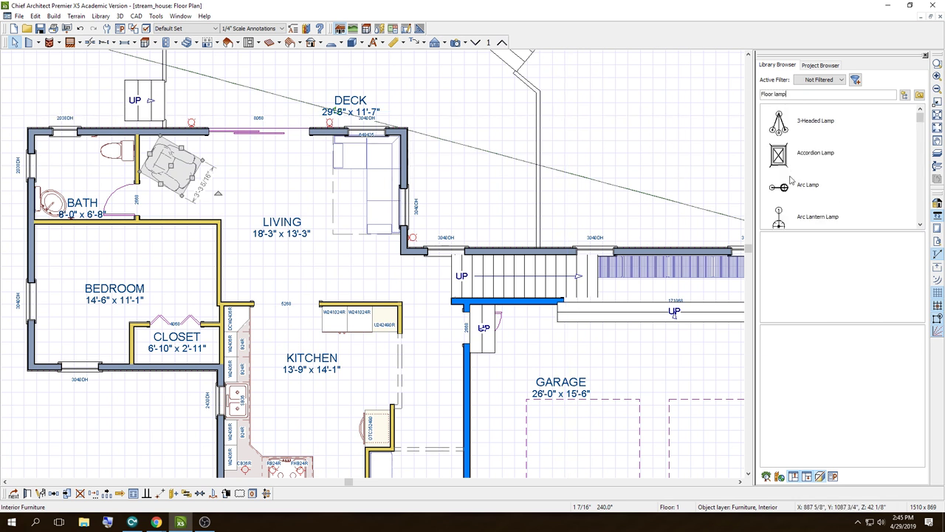
{"action": "left_click", "coordinate": [795, 195]}
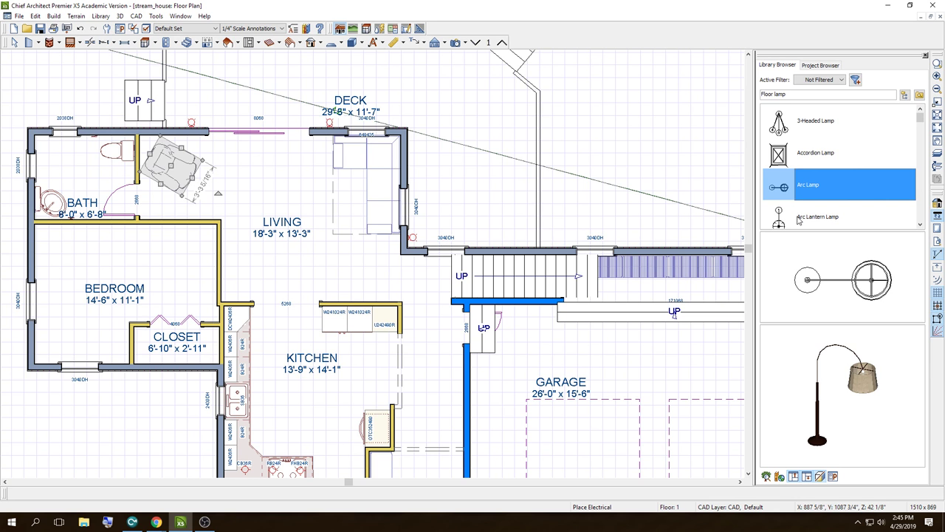
{"action": "left_click", "coordinate": [798, 218]}
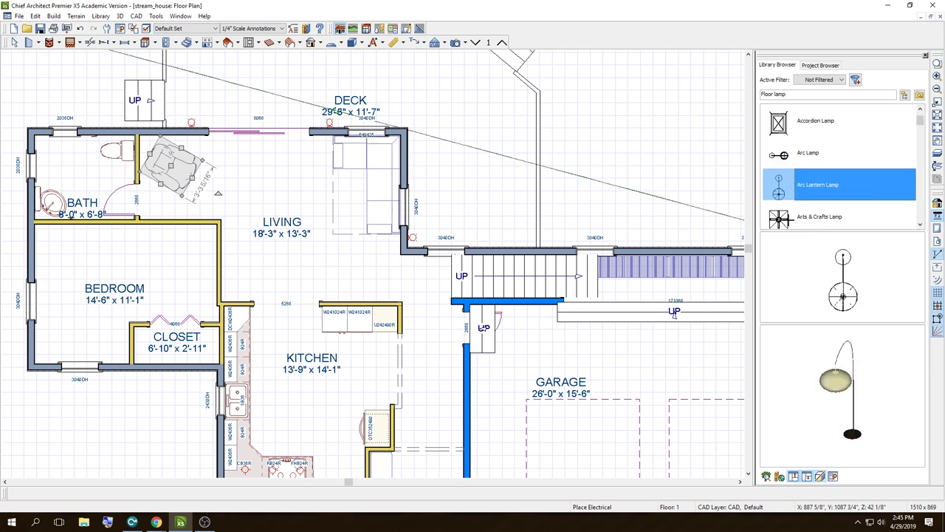
{"action": "left_click", "coordinate": [789, 220]}
{"action": "left_click", "coordinate": [781, 127]}
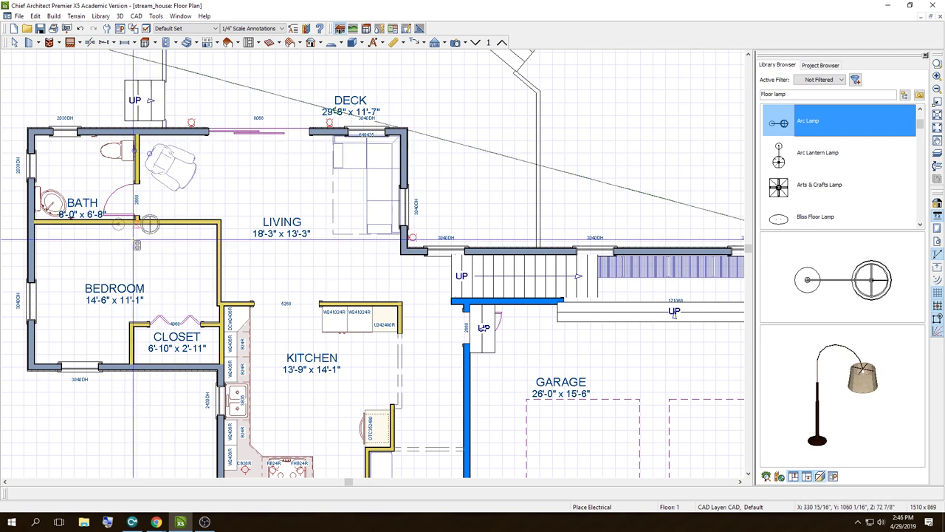
{"action": "left_click", "coordinate": [13, 522]}
Step: Type a Notepad tip about holding CTRL to place items without snaps, then close it unsaved
{"action": "type", "text": "no"}
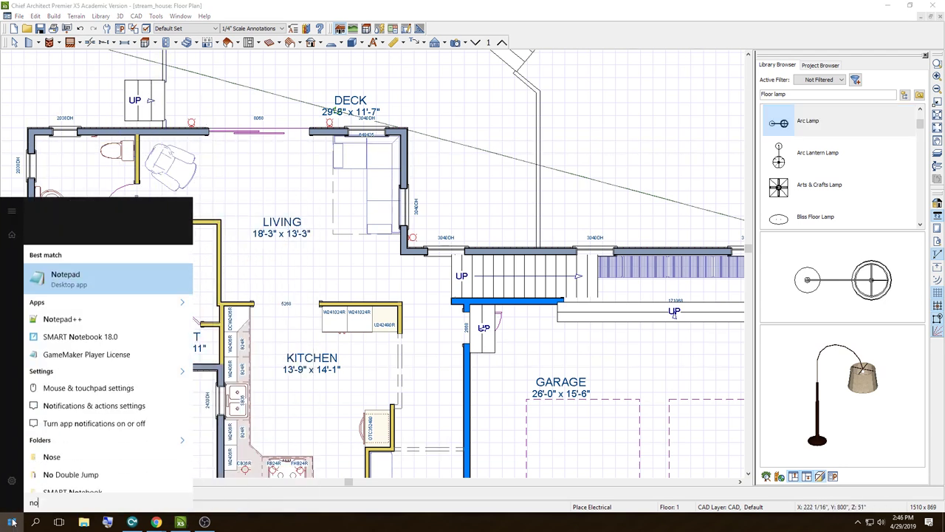
{"action": "key", "text": "Return"}
{"action": "type", "text": "Hold"}
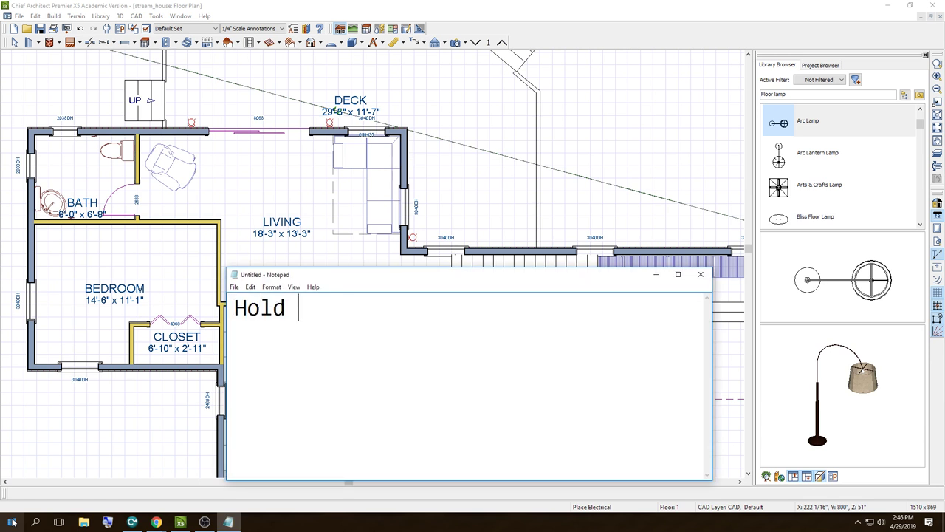
{"action": "type", "text": "down CTRLwhen "}
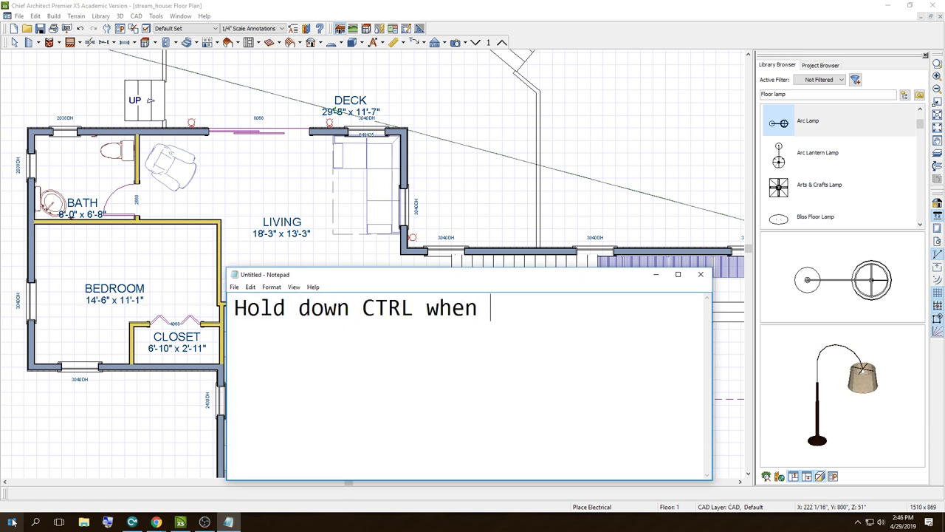
{"action": "type", "text": "lace items"}
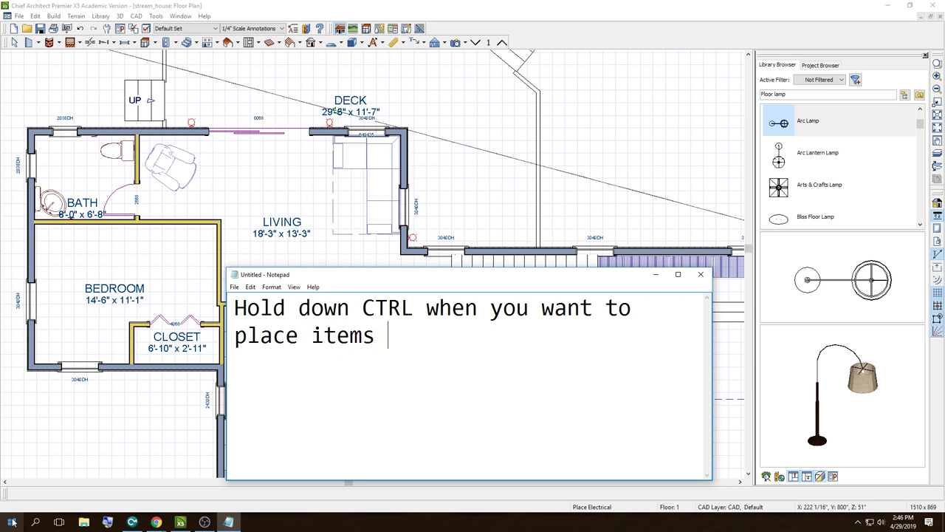
{"action": "type", "text": "thout snaps in a temp basis."}
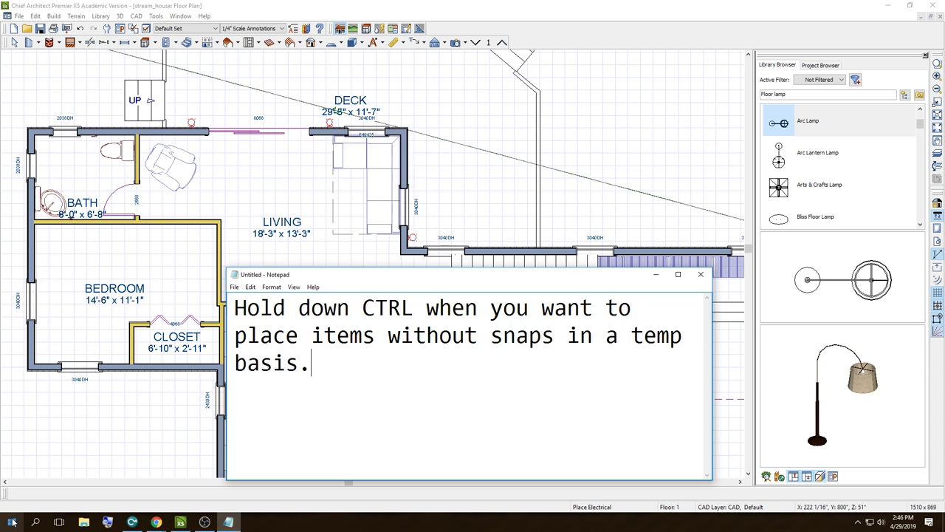
{"action": "left_click", "coordinate": [701, 274]}
{"action": "left_click", "coordinate": [492, 277]}
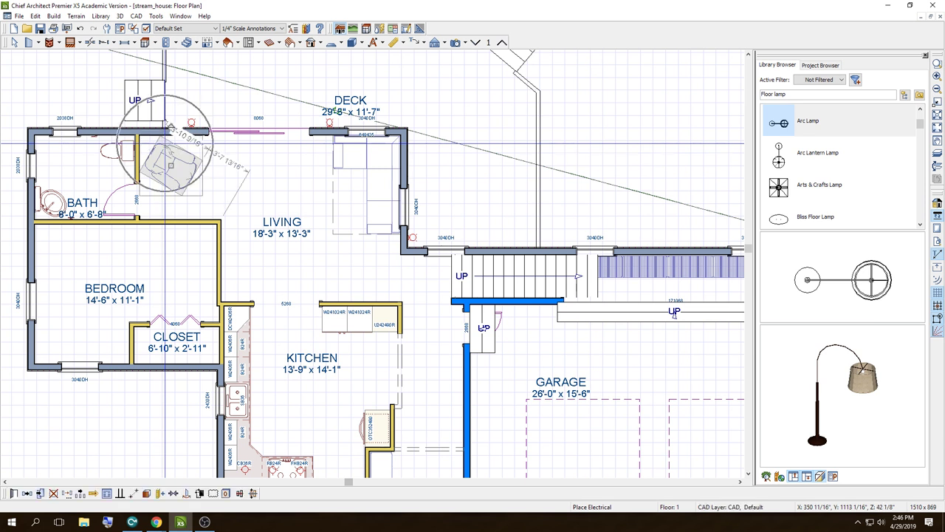
Step: Reselect the Arc Lamp from the results and place it in the living room beside the recliner
{"action": "left_click", "coordinate": [169, 166]}
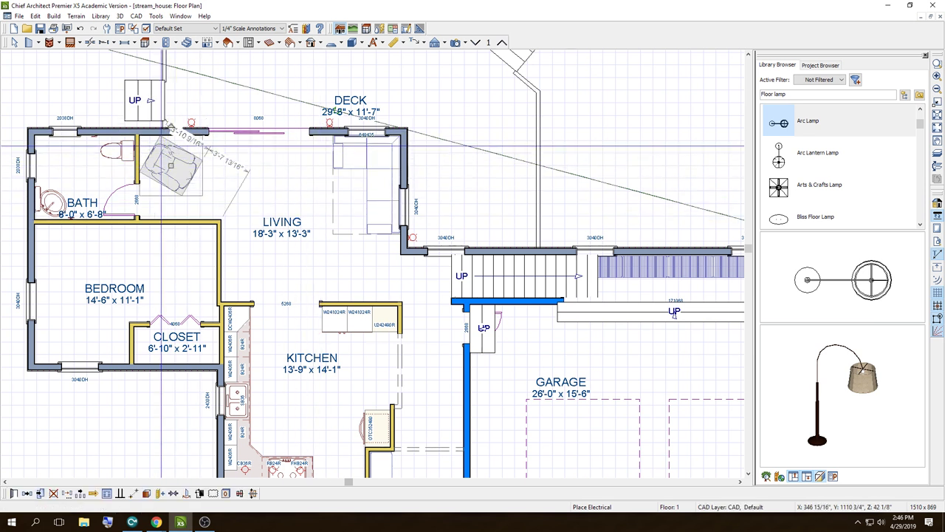
{"action": "key", "text": "space"}
{"action": "left_click", "coordinate": [247, 175]}
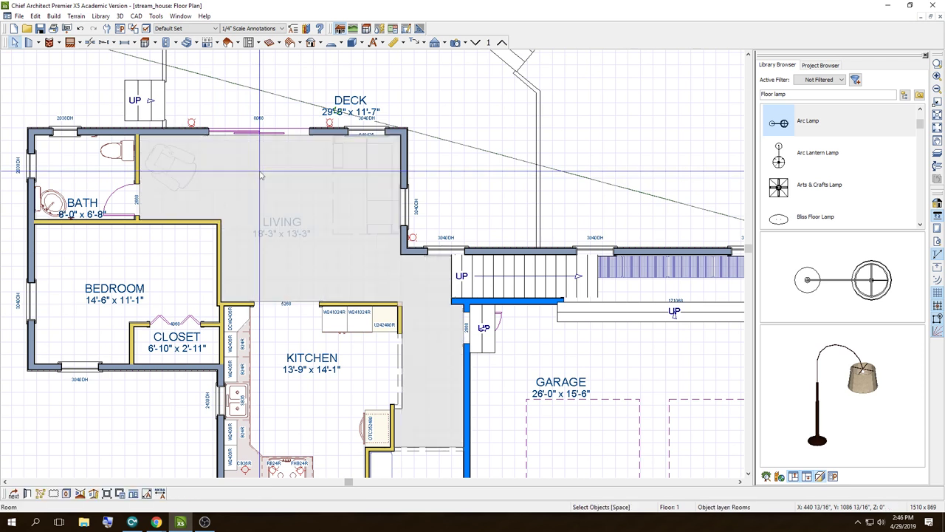
{"action": "left_click", "coordinate": [797, 144]}
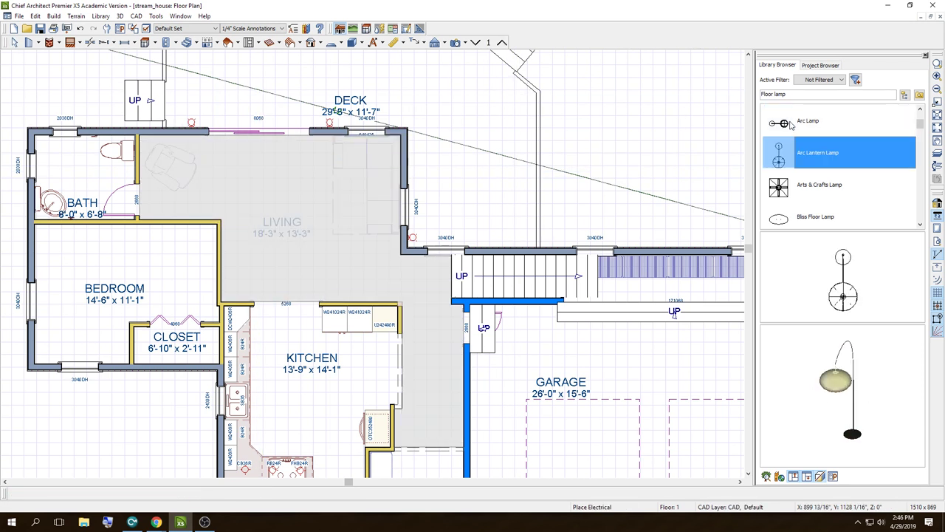
{"action": "left_click", "coordinate": [782, 127]}
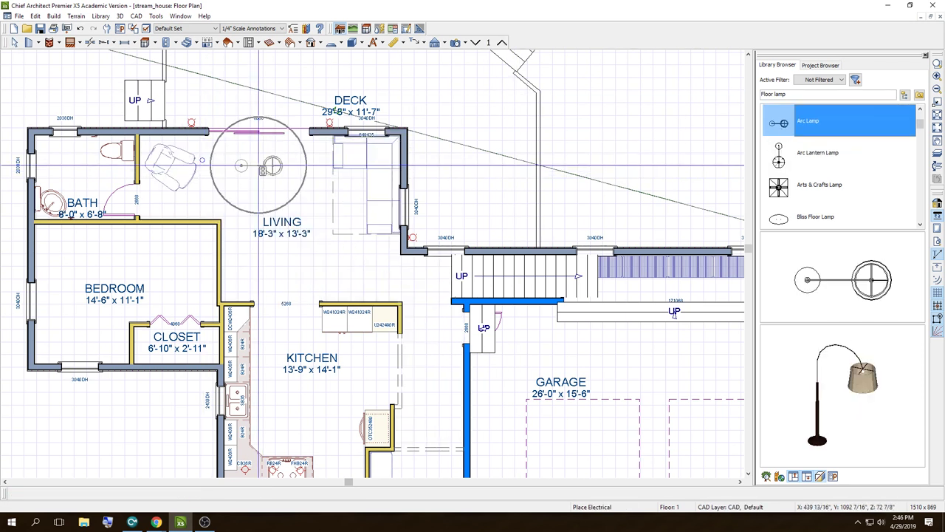
{"action": "left_click", "coordinate": [250, 166]}
{"action": "key", "text": "space"}
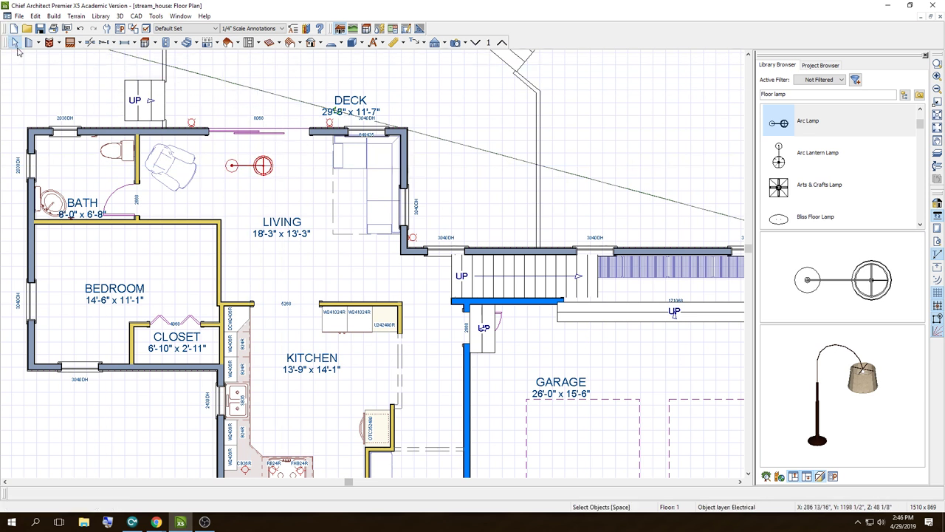
{"action": "left_click", "coordinate": [275, 178]}
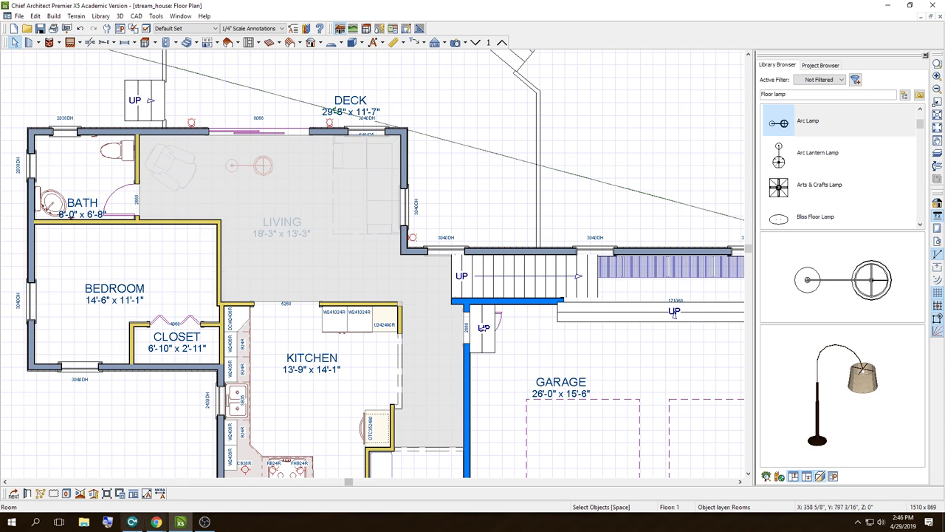
Step: In Notepad, write "when you can't select an item becuase the floor is there click 'Next'"
{"action": "left_click", "coordinate": [12, 522]}
{"action": "type", "text": "no"}
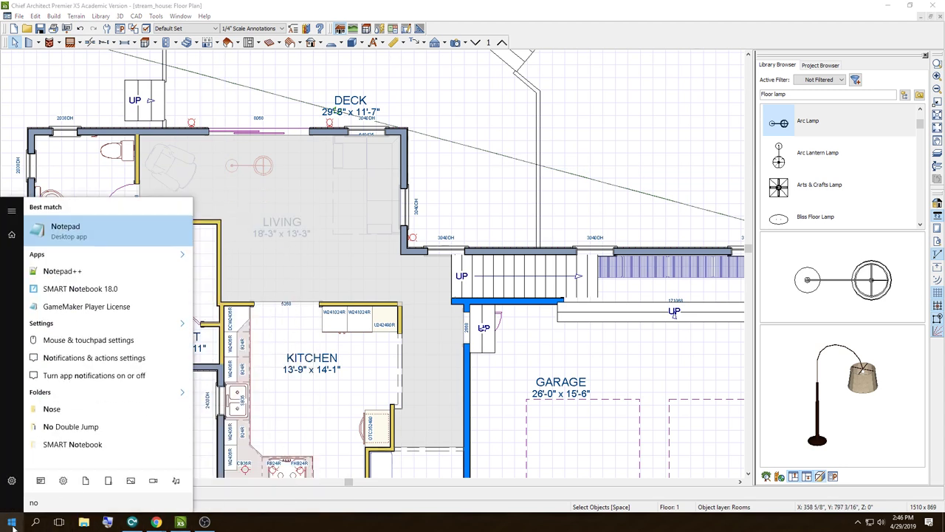
{"action": "key", "text": "Return"}
{"action": "type", "text": "when you can't select an ite"}
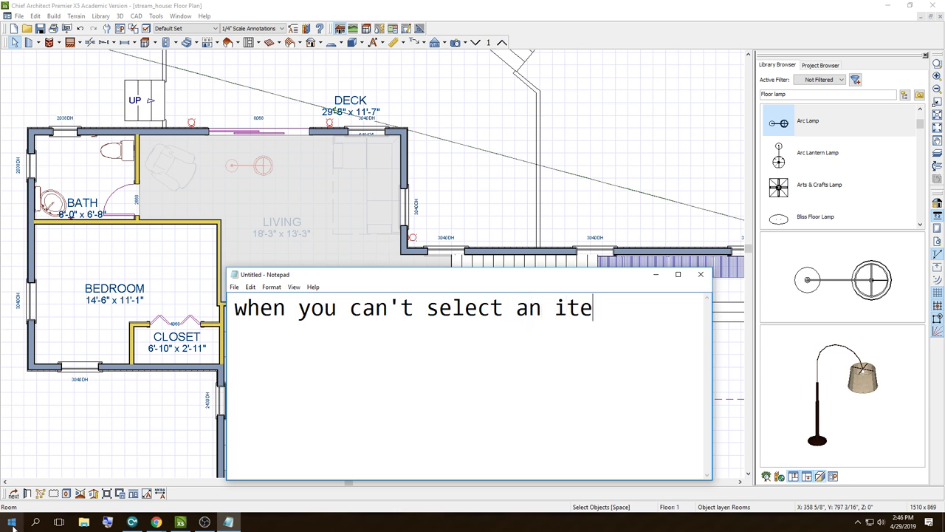
{"action": "type", "text": "cuase the fl"}
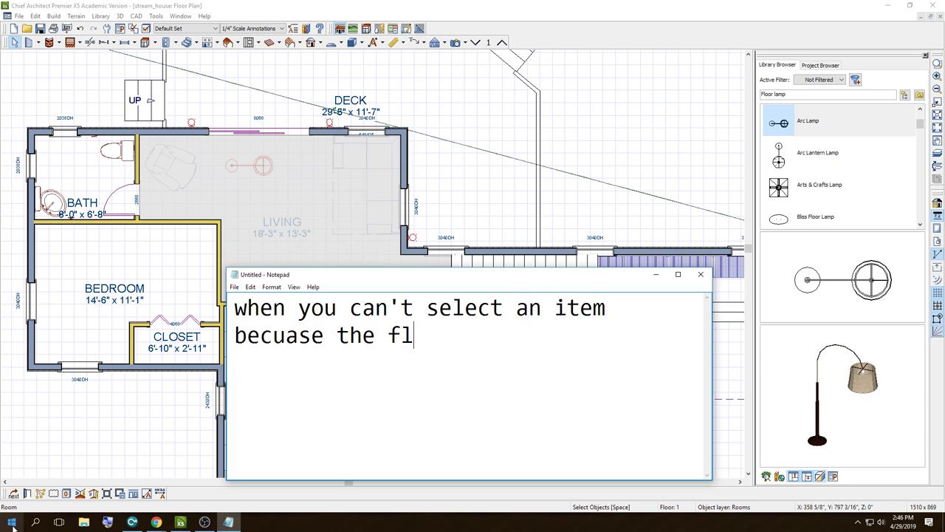
{"action": "type", "text": "oor is there click"}
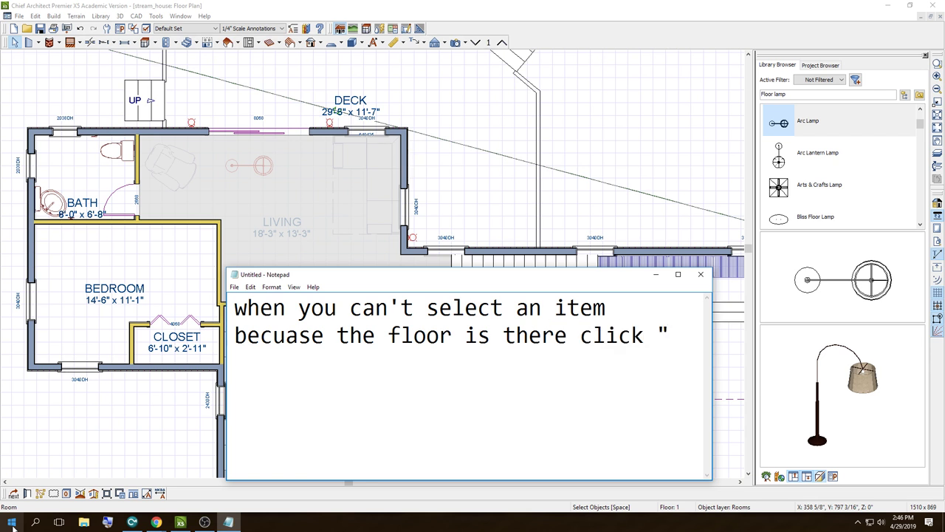
{"action": "type", "text": "et"}
Step: Snip the screen and draw a red arrow pointing to the Next button
{"action": "key", "text": "super+shift+s"}
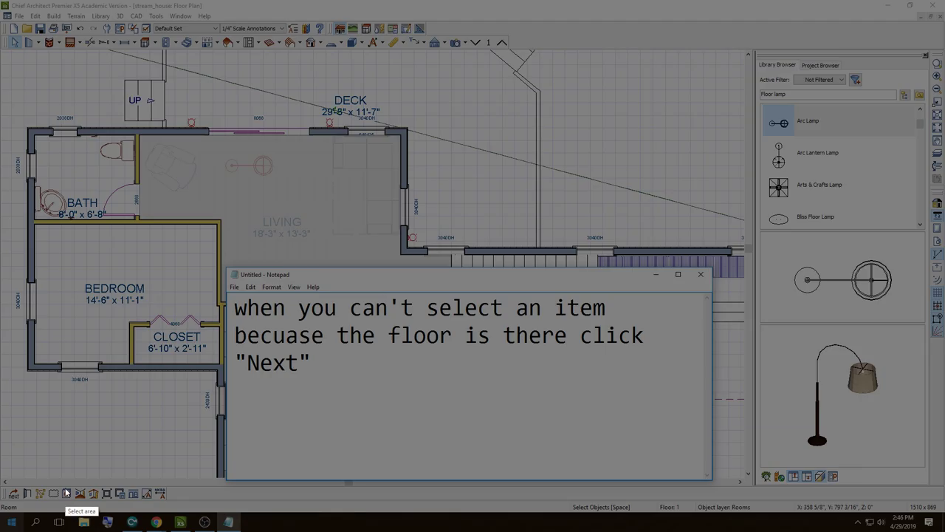
{"action": "left_click_drag", "start_coordinate": [76, 204], "coordinate": [733, 517]}
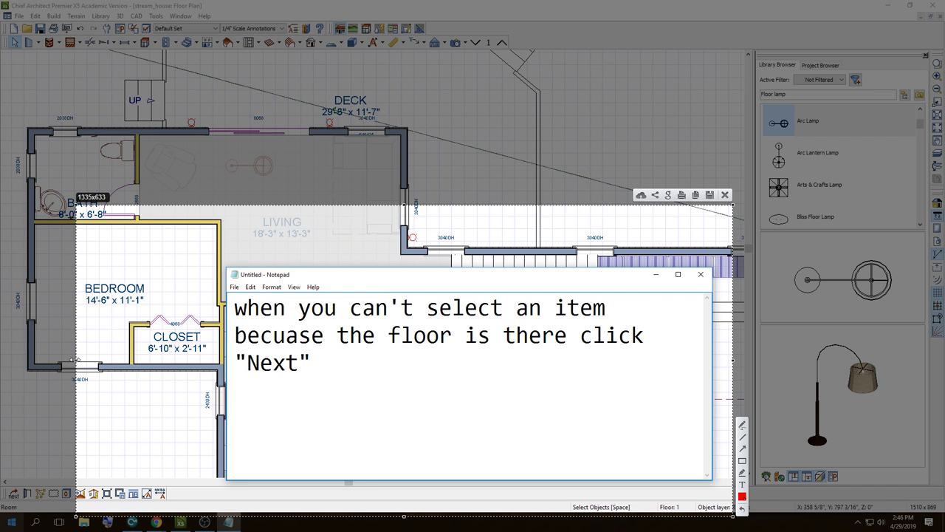
{"action": "left_click_drag", "start_coordinate": [73, 360], "coordinate": [4, 359]}
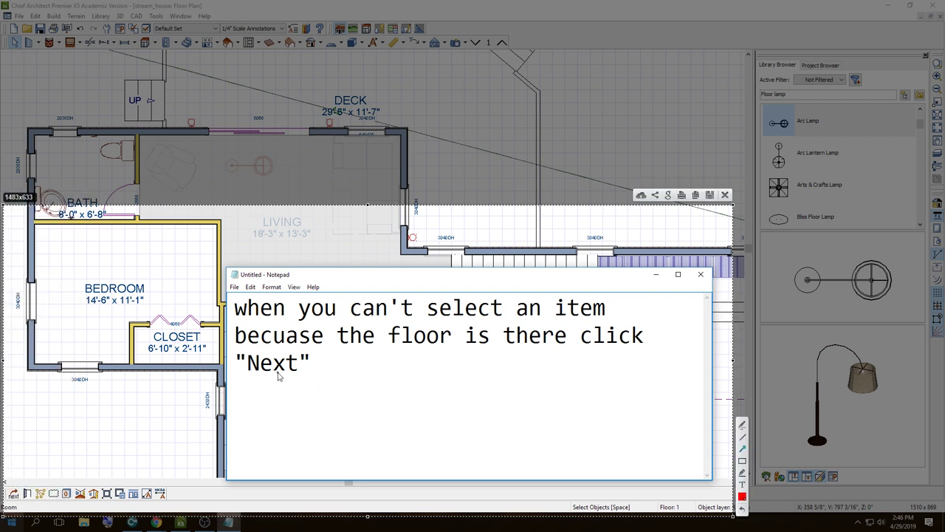
{"action": "left_click_drag", "start_coordinate": [278, 375], "coordinate": [62, 458]}
{"action": "left_click_drag", "start_coordinate": [20, 489], "coordinate": [18, 490]}
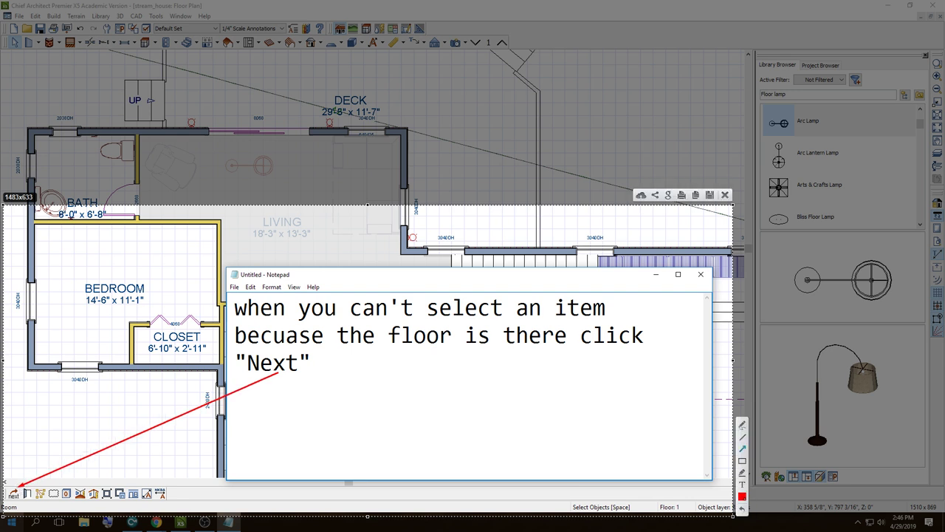
{"action": "key", "text": "ctrl+c"}
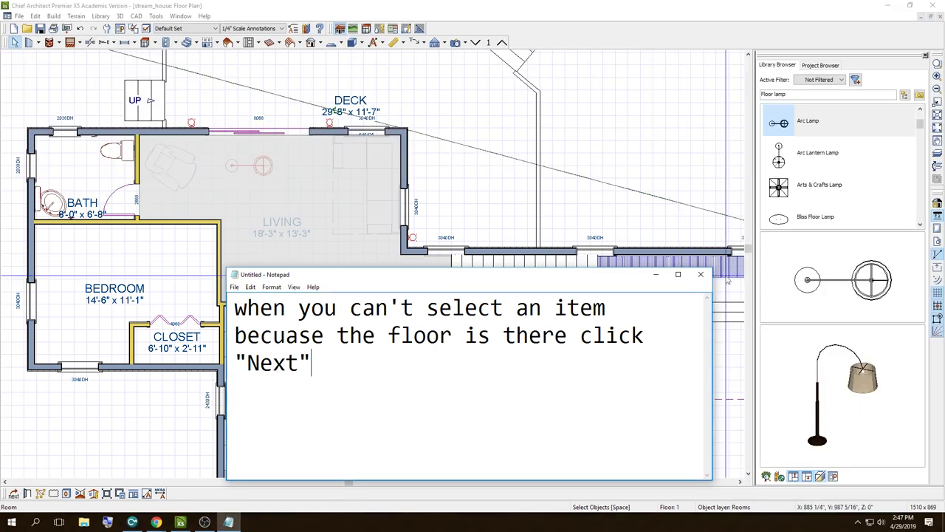
Step: Close the note without saving and try selecting the lamp instead of the living room
{"action": "left_click", "coordinate": [701, 274]}
{"action": "left_click", "coordinate": [492, 278]}
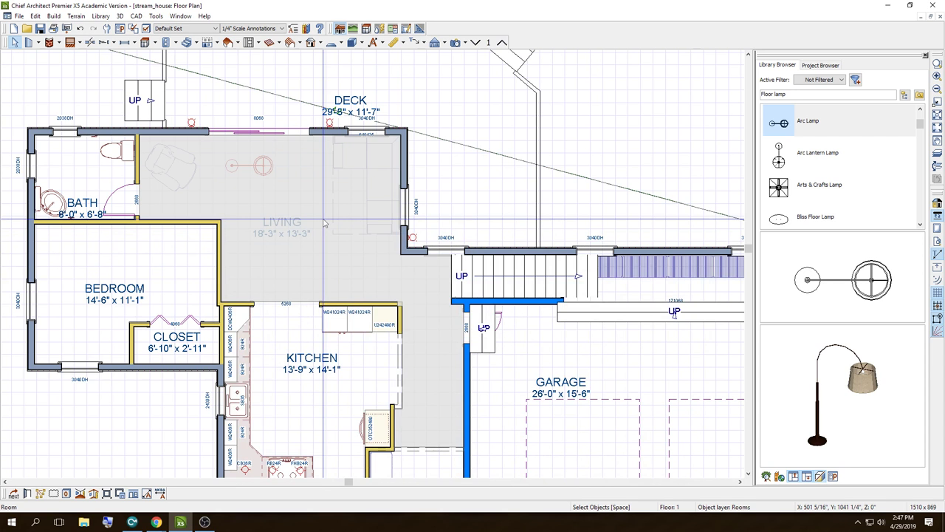
{"action": "key", "text": "Escape"}
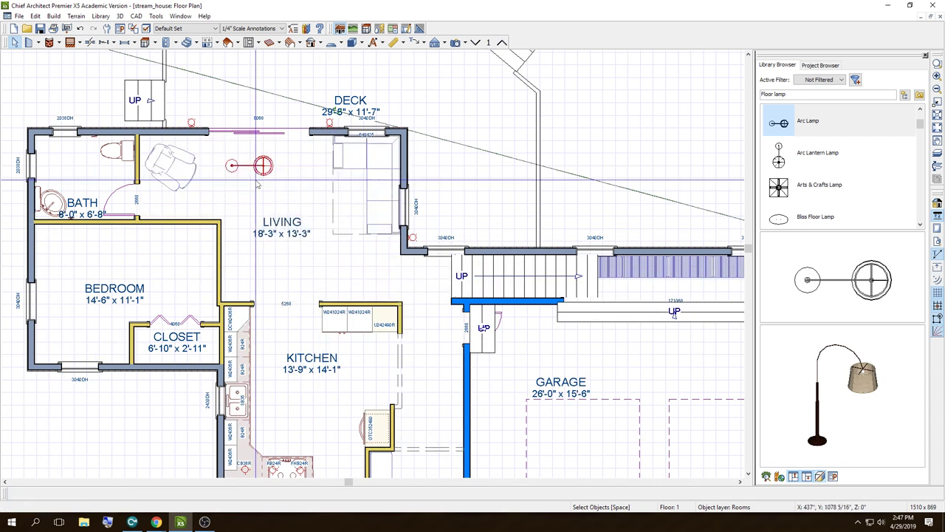
{"action": "left_click", "coordinate": [264, 170]}
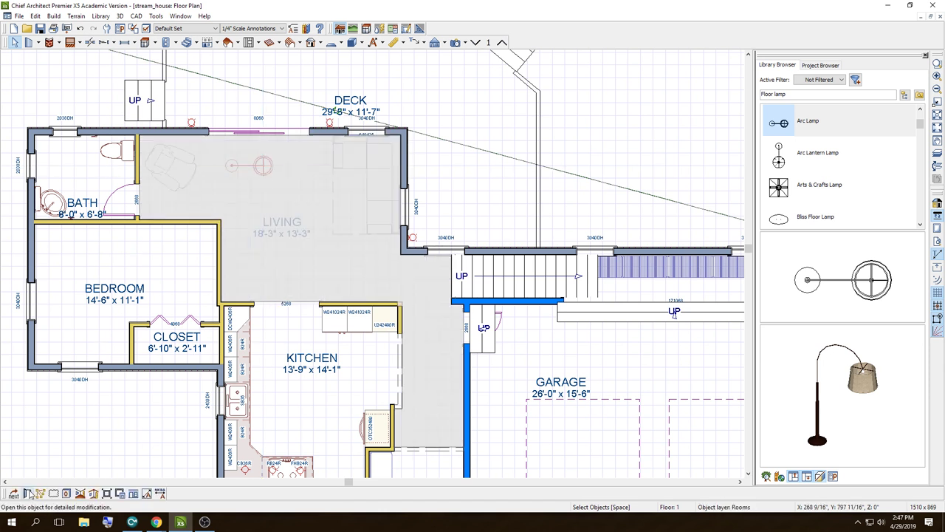
{"action": "key", "text": "Escape"}
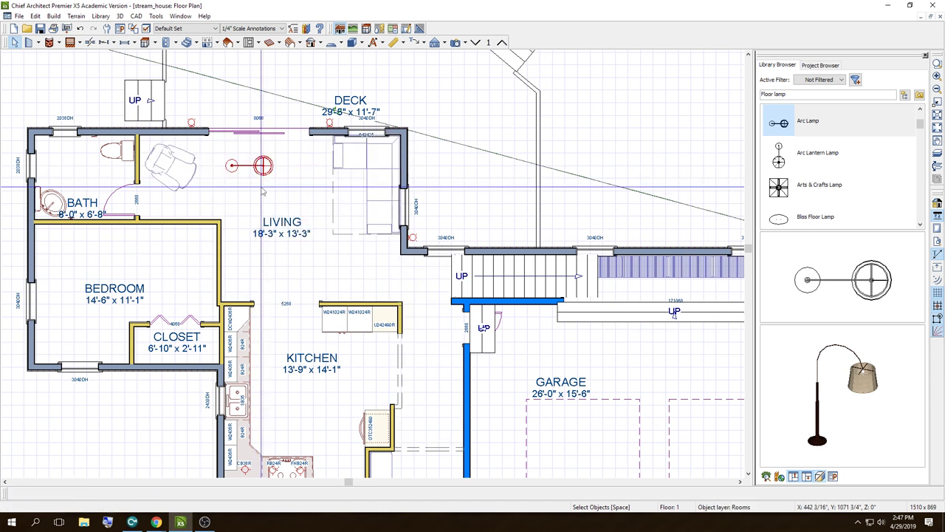
{"action": "left_click", "coordinate": [232, 170]}
{"action": "right_click", "coordinate": [232, 171]}
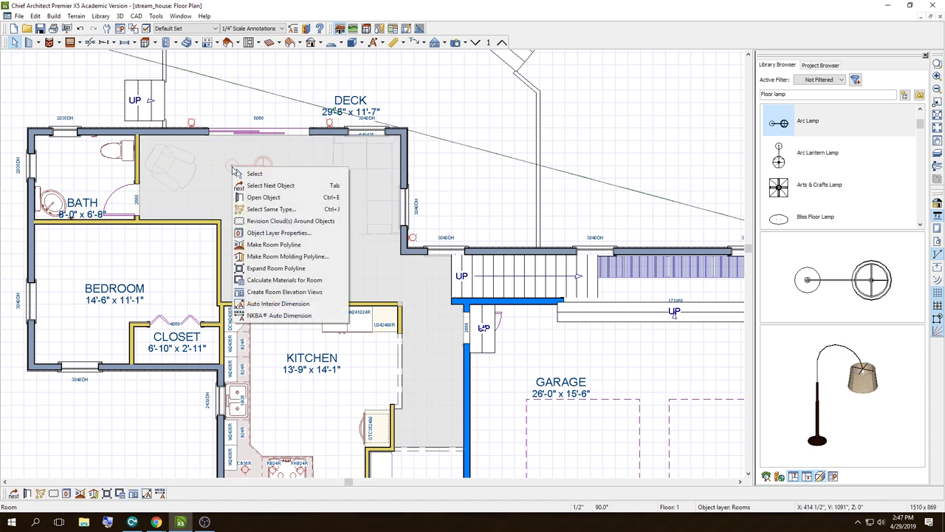
{"action": "left_click", "coordinate": [238, 175]}
{"action": "right_click", "coordinate": [243, 170]}
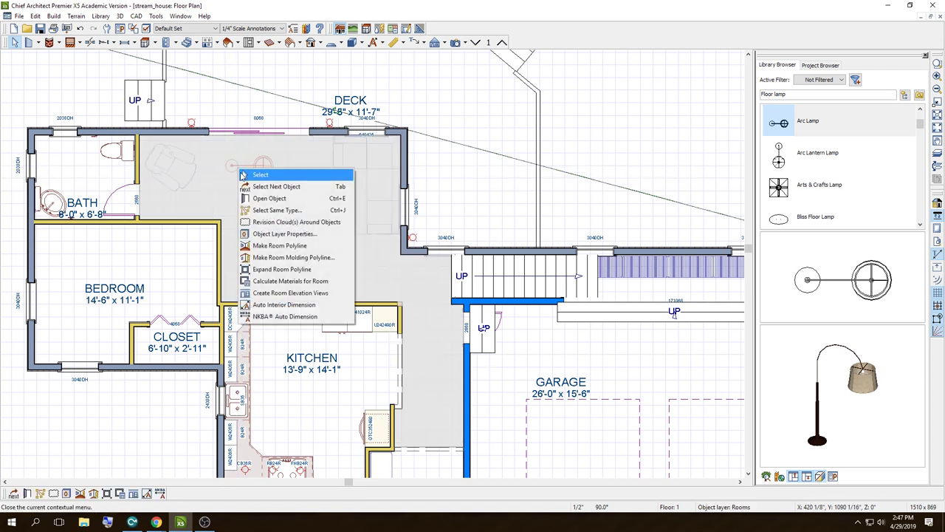
{"action": "key", "text": "Escape"}
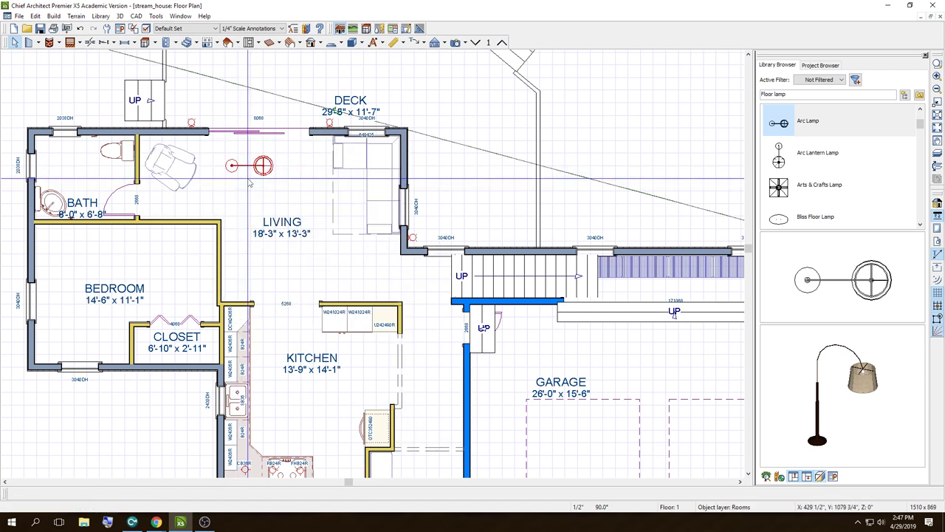
Step: Move the Arc Lamp next to the recliner and rotate it to -45 degrees
{"action": "left_click", "coordinate": [249, 165]}
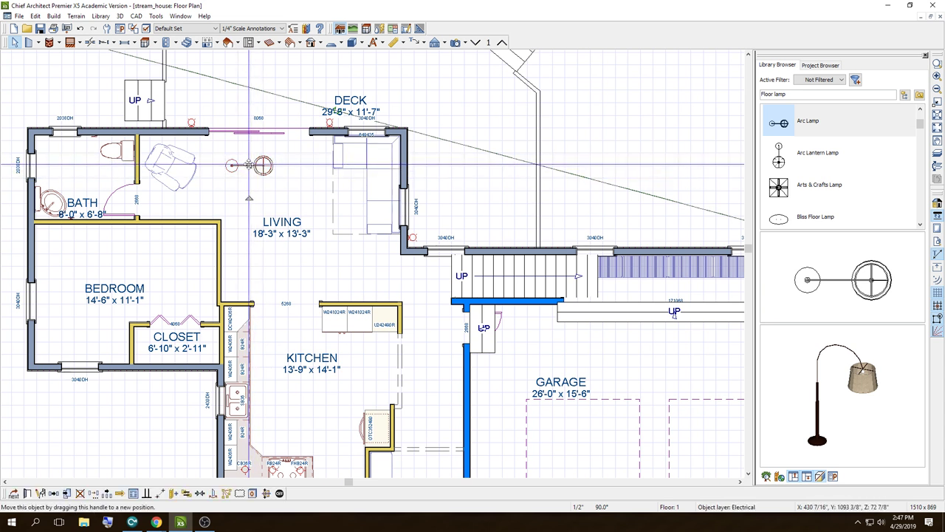
{"action": "left_click_drag", "start_coordinate": [249, 164], "coordinate": [163, 148]}
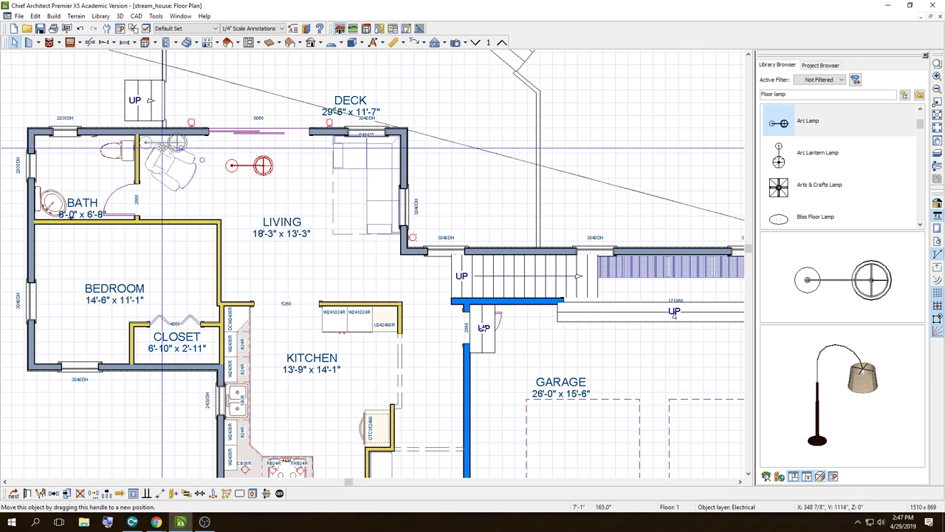
{"action": "left_click_drag", "start_coordinate": [163, 149], "coordinate": [162, 148]}
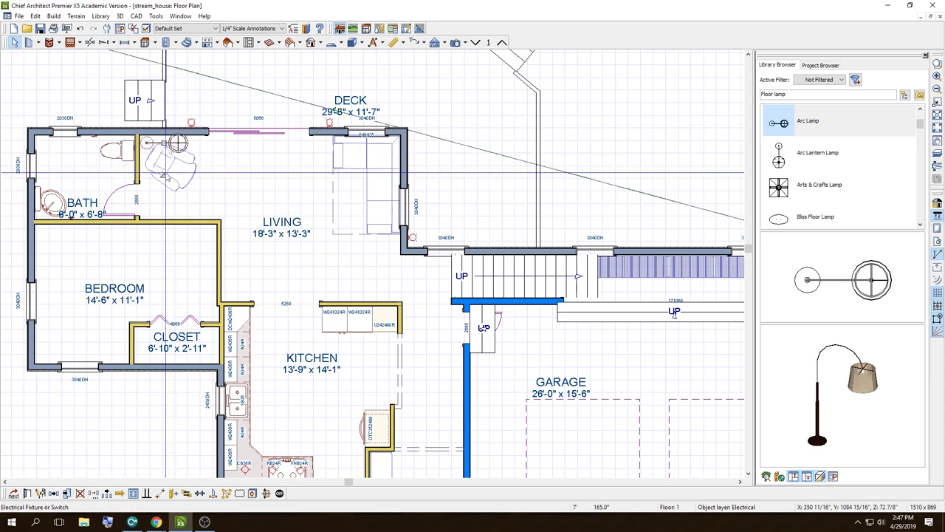
{"action": "left_click_drag", "start_coordinate": [147, 183], "coordinate": [133, 194]}
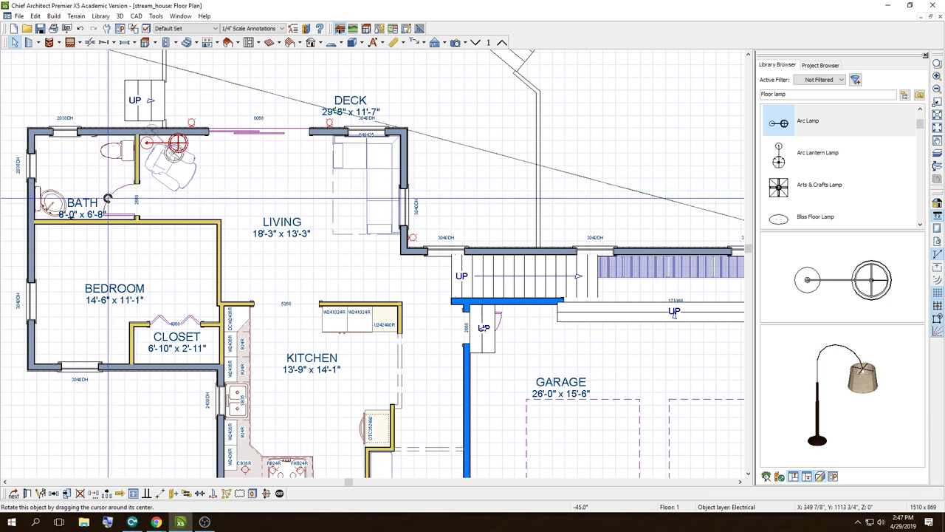
{"action": "left_click_drag", "start_coordinate": [134, 193], "coordinate": [123, 196]}
{"action": "left_click_drag", "start_coordinate": [165, 143], "coordinate": [153, 167]}
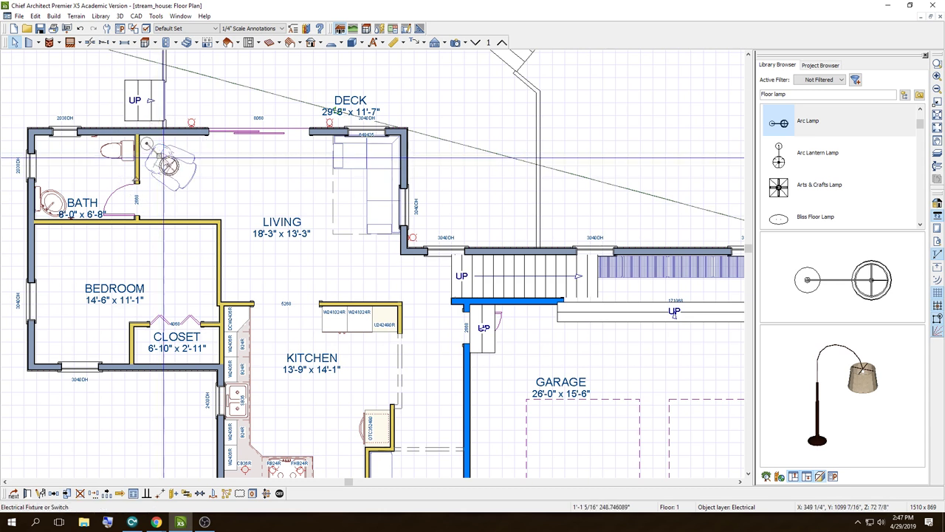
Step: View the living room's sectional sofa through a Full Camera 3D view, then close it
{"action": "left_click", "coordinate": [456, 42]}
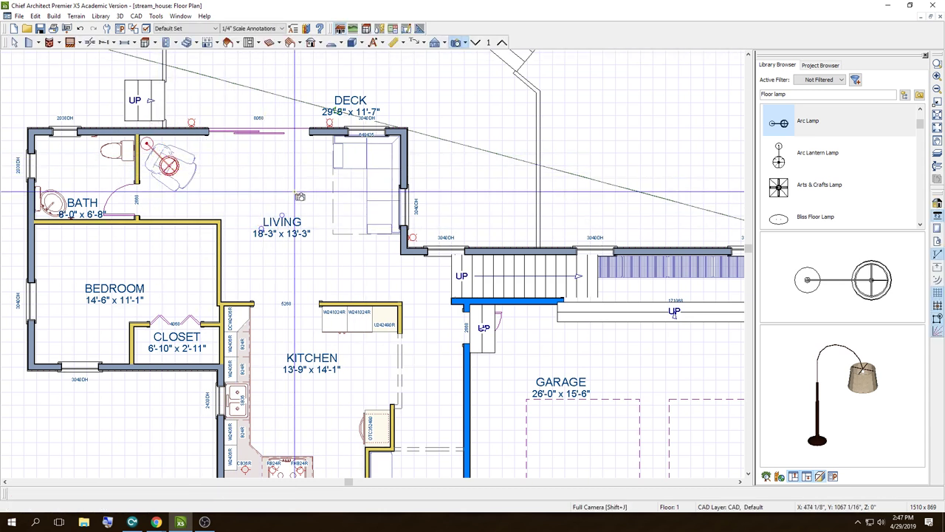
{"action": "left_click_drag", "start_coordinate": [285, 191], "coordinate": [299, 174]}
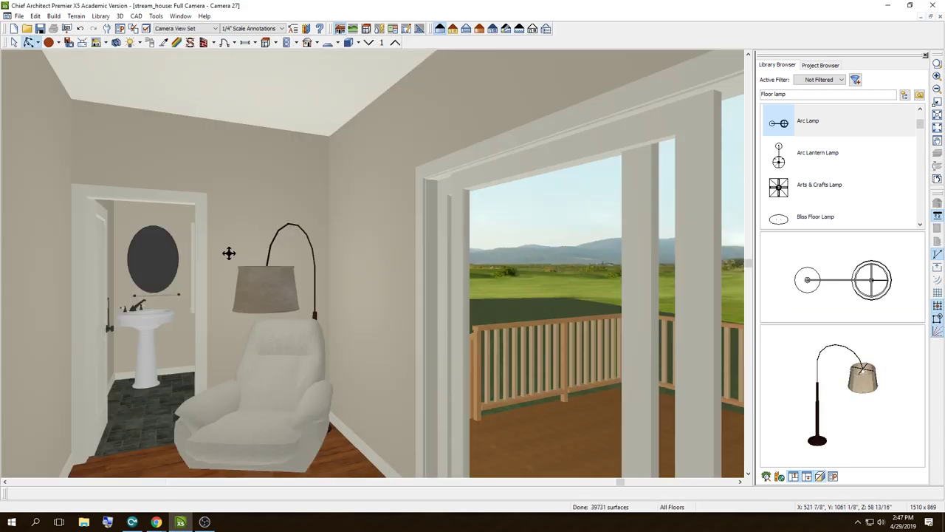
{"action": "mouse_move", "coordinate": [229, 253]}
{"action": "left_mouse_down"}
{"action": "mouse_move", "coordinate": [274, 268]}
{"action": "mouse_move", "coordinate": [217, 274]}
{"action": "mouse_move", "coordinate": [281, 312]}
{"action": "mouse_move", "coordinate": [469, 323]}
{"action": "mouse_move", "coordinate": [528, 291]}
{"action": "left_mouse_up"}
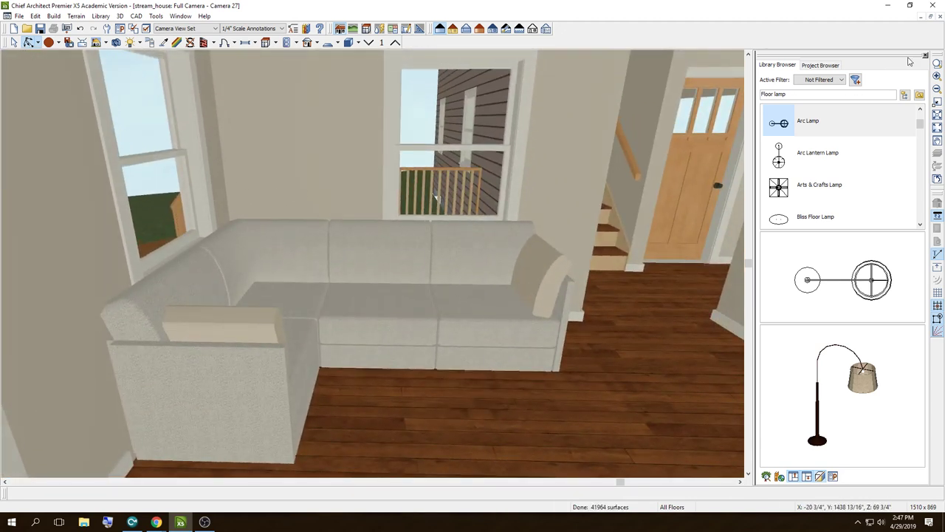
{"action": "left_click", "coordinate": [940, 15]}
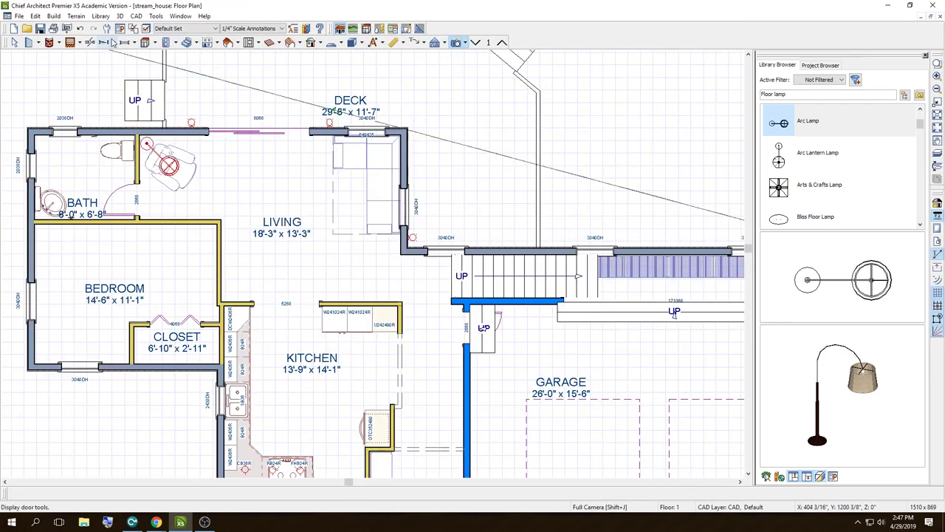
Step: Nudge the sectional sofa about 4 inches left with the arrow keys
{"action": "left_click", "coordinate": [13, 42]}
{"action": "left_click", "coordinate": [380, 177]}
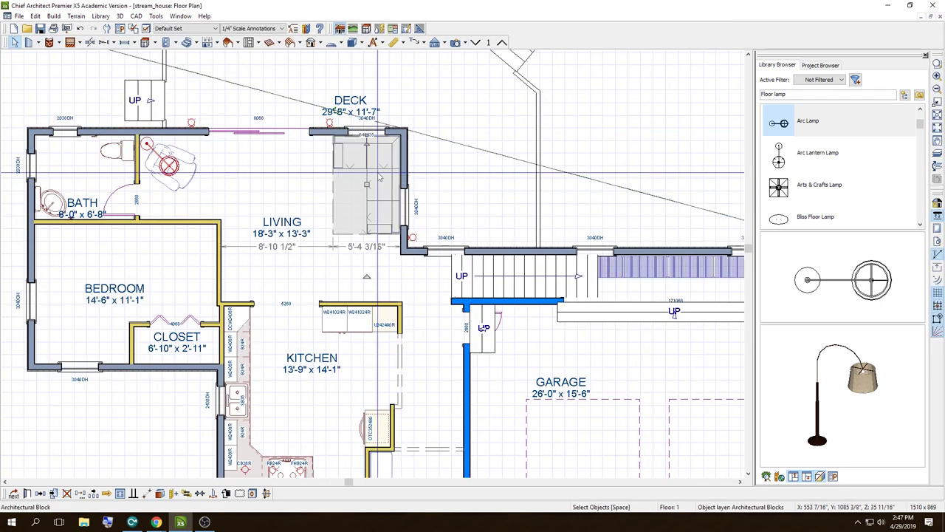
{"action": "key", "text": "Left"}
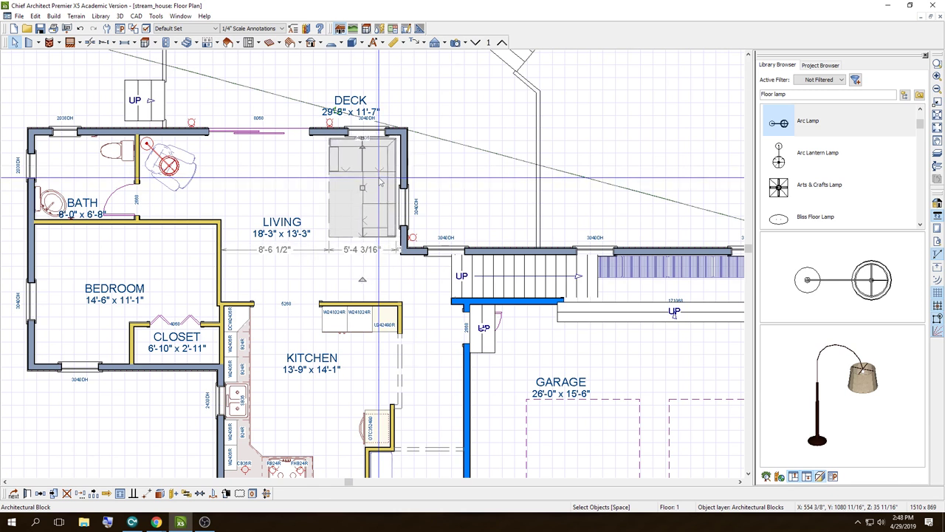
{"action": "key", "text": "Left"}
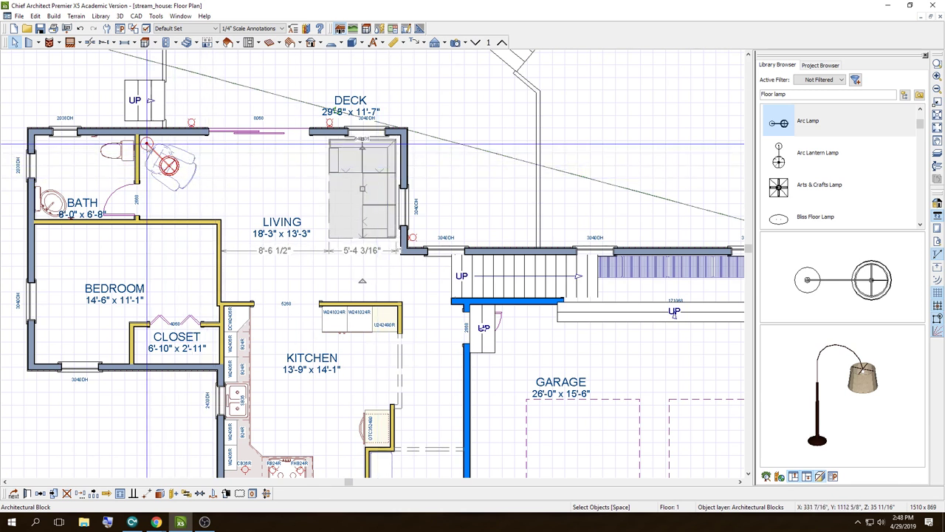
{"action": "left_click", "coordinate": [466, 88]}
Step: Place a Full Camera in the kitchen facing the living room wall and search 'bookcase' for bookcases
{"action": "left_click", "coordinate": [455, 42]}
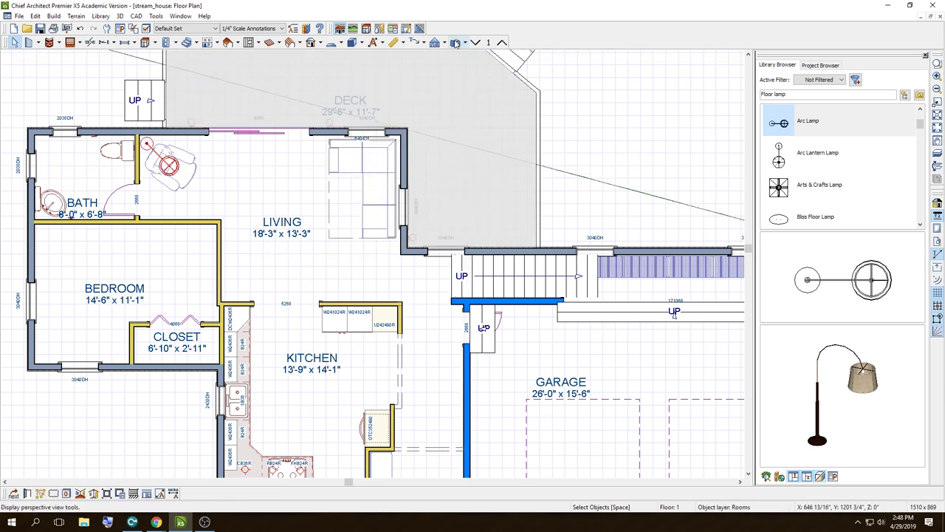
{"action": "left_click", "coordinate": [284, 327]}
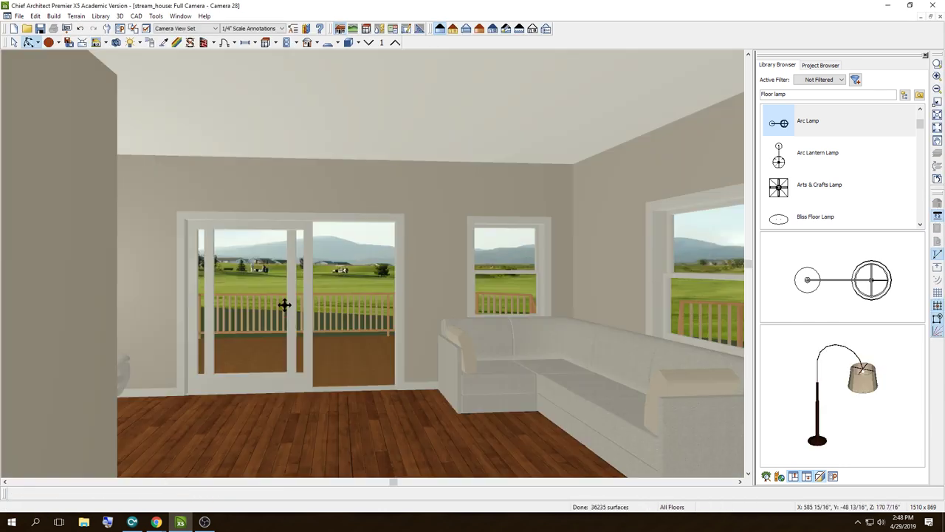
{"action": "mouse_move", "coordinate": [285, 302]}
{"action": "middle_mouse_down"}
{"action": "mouse_move", "coordinate": [367, 302]}
{"action": "mouse_move", "coordinate": [382, 313]}
{"action": "mouse_move", "coordinate": [302, 306]}
{"action": "mouse_move", "coordinate": [428, 431]}
{"action": "mouse_move", "coordinate": [506, 300]}
{"action": "mouse_move", "coordinate": [282, 312]}
{"action": "mouse_move", "coordinate": [285, 302]}
{"action": "mouse_move", "coordinate": [310, 285]}
{"action": "mouse_move", "coordinate": [471, 275]}
{"action": "mouse_move", "coordinate": [561, 256]}
{"action": "mouse_move", "coordinate": [777, 294]}
{"action": "mouse_move", "coordinate": [836, 286]}
{"action": "mouse_move", "coordinate": [810, 310]}
{"action": "mouse_move", "coordinate": [723, 327]}
{"action": "middle_mouse_up"}
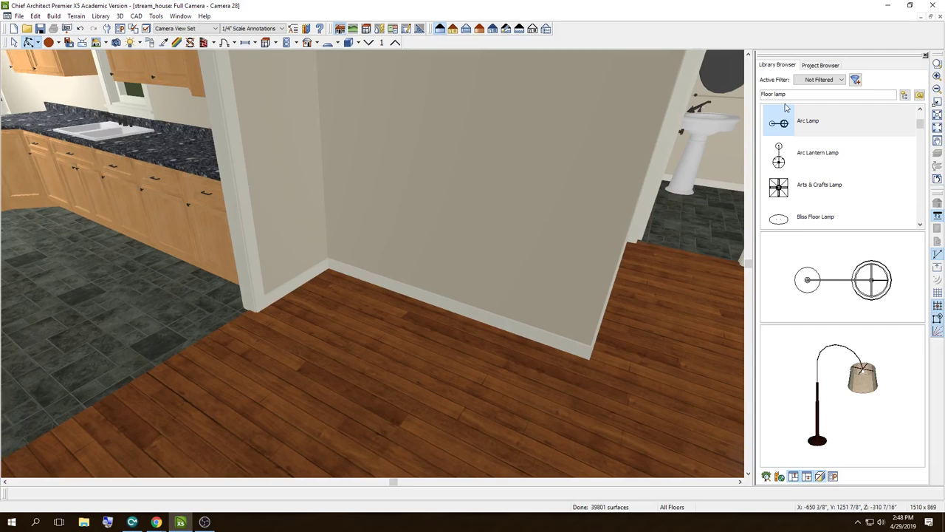
{"action": "type", "text": "bookcase"}
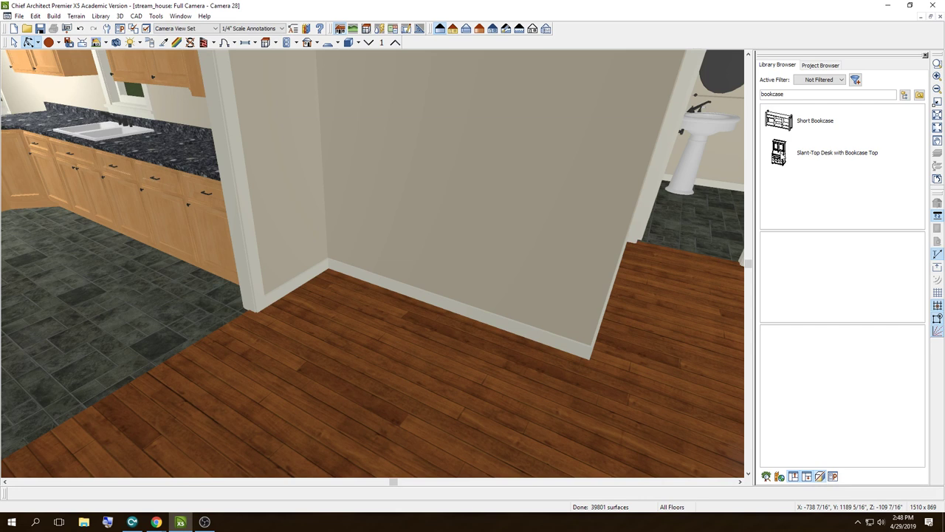
Step: Place a Short Bookcase against the wall beside the kitchen doorway and select it
{"action": "left_click", "coordinate": [782, 156]}
{"action": "left_click", "coordinate": [781, 120]}
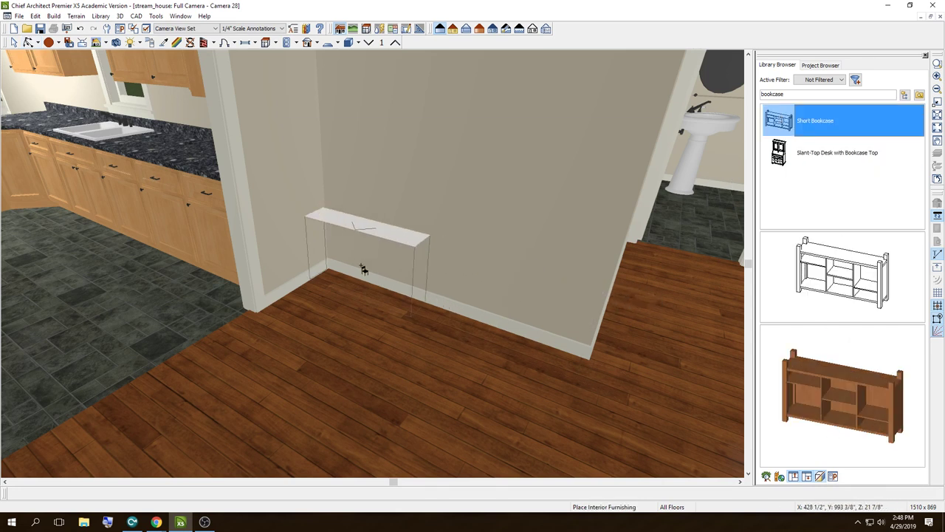
{"action": "left_click", "coordinate": [362, 262]}
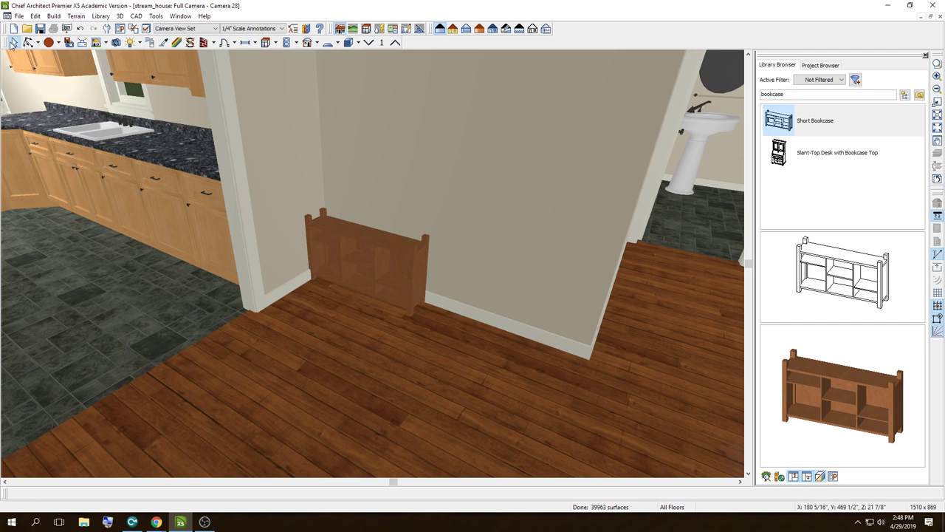
{"action": "left_click", "coordinate": [382, 239]}
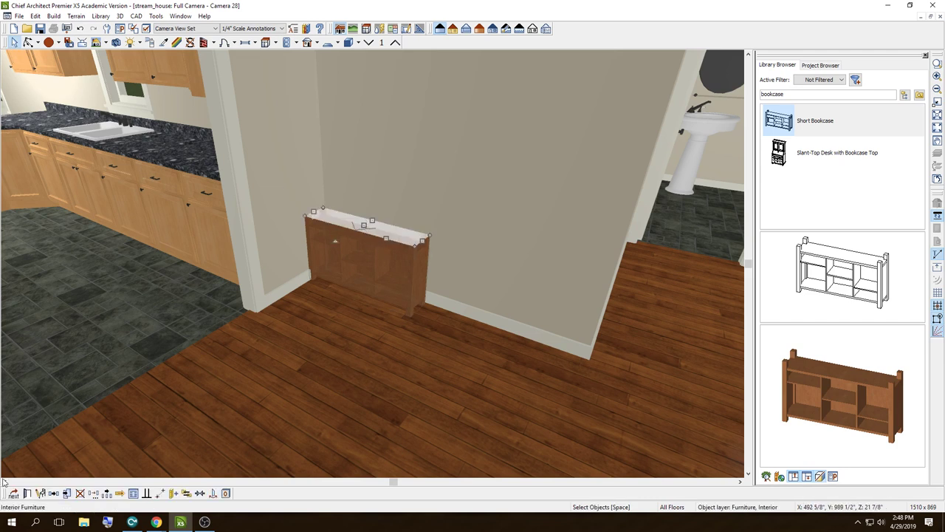
Step: Set the Short Bookcase's height to 60 inches in its Furniture Specification
{"action": "left_click", "coordinate": [26, 496]}
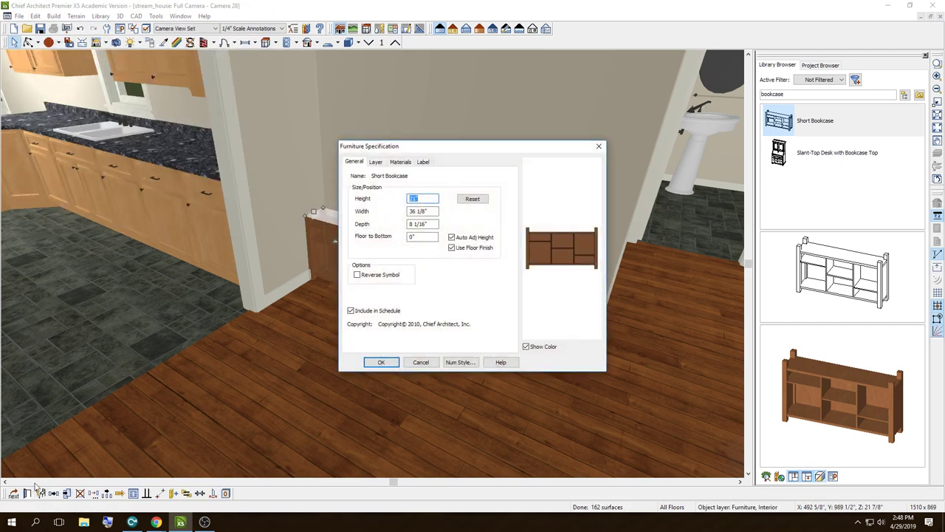
{"action": "left_click", "coordinate": [377, 162]}
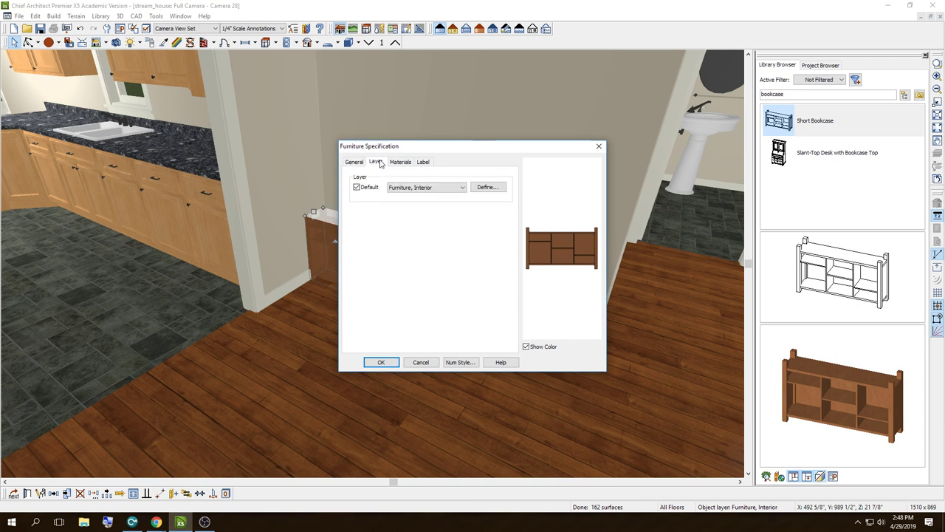
{"action": "left_click", "coordinate": [400, 163]}
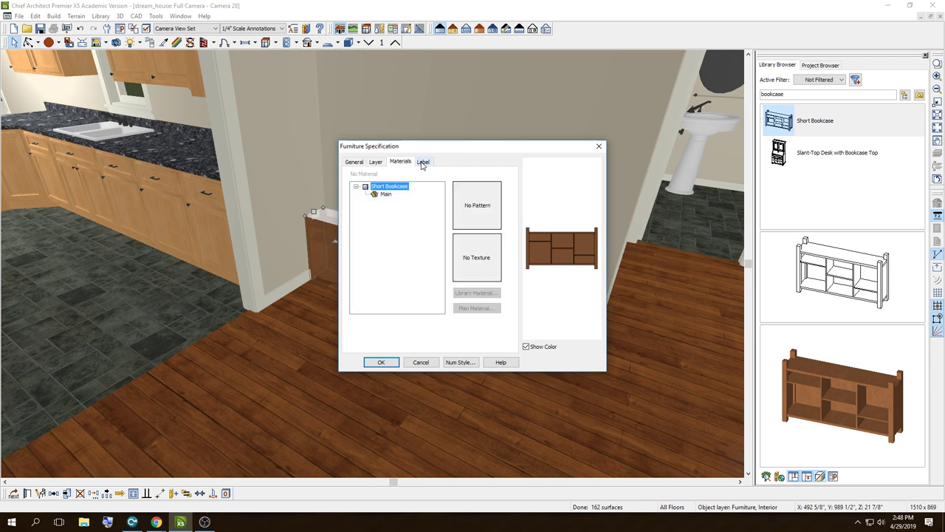
{"action": "left_click", "coordinate": [423, 163]}
{"action": "left_click", "coordinate": [354, 162]}
{"action": "type", "text": "60\""}
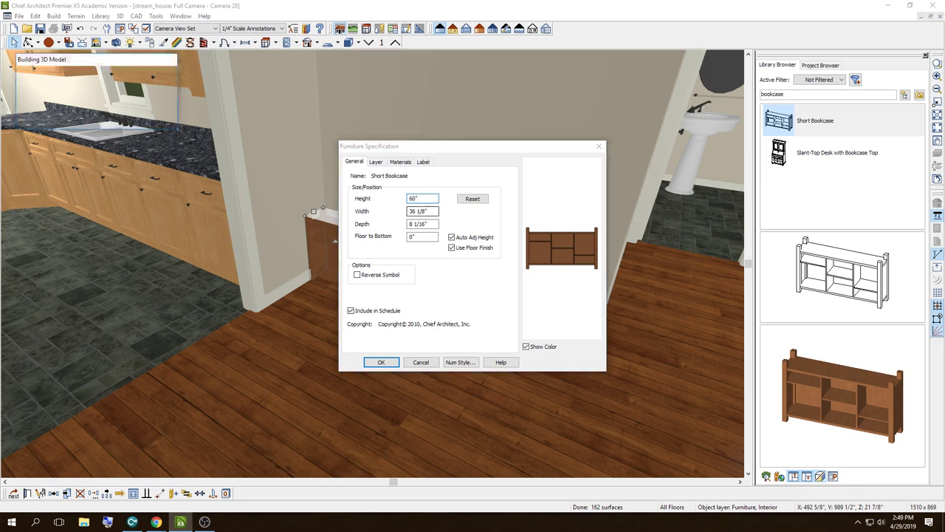
{"action": "key", "text": "Return"}
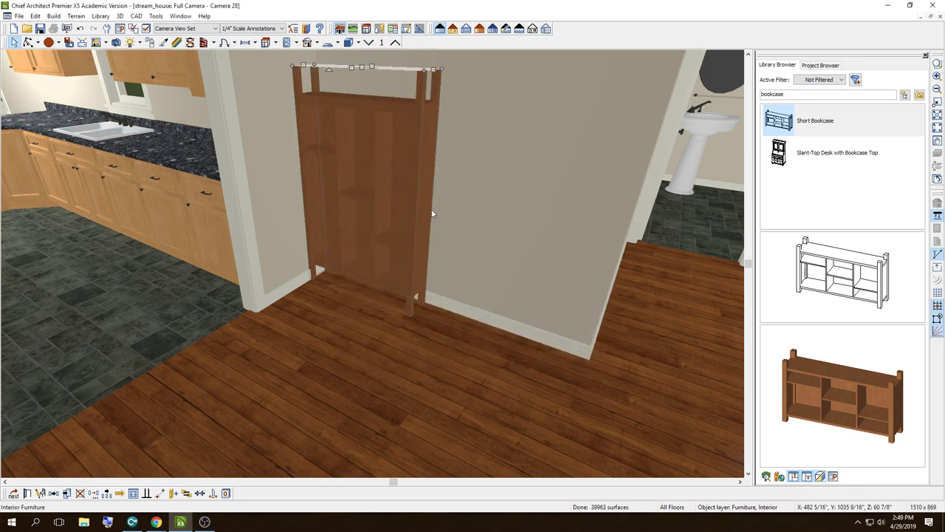
{"action": "scroll", "coordinate": [383, 293], "scroll_direction": "down", "scroll_amount": 3}
{"action": "scroll", "coordinate": [384, 292], "scroll_direction": "up", "scroll_amount": 3}
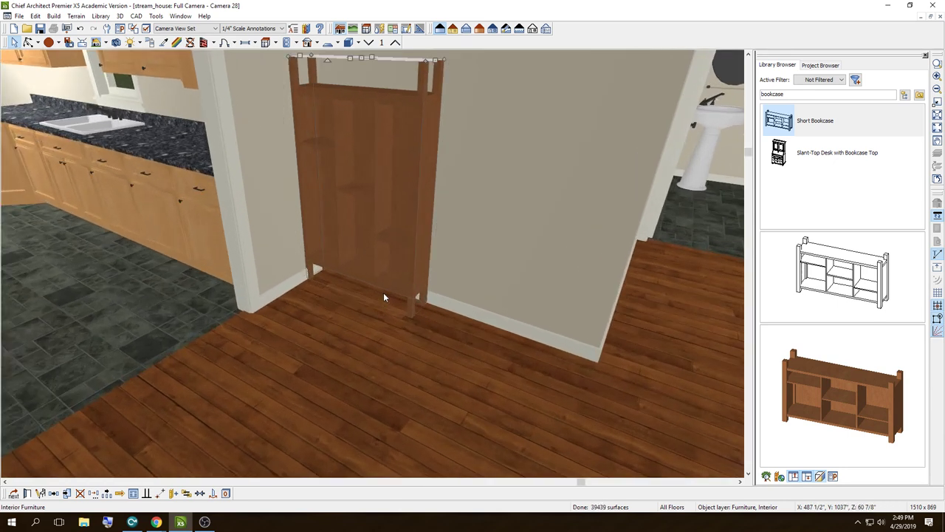
{"action": "left_click", "coordinate": [27, 42]}
{"action": "mouse_move", "coordinate": [365, 286]}
{"action": "left_mouse_down"}
{"action": "mouse_move", "coordinate": [728, 288]}
{"action": "mouse_move", "coordinate": [754, 268]}
{"action": "mouse_move", "coordinate": [711, 204]}
{"action": "mouse_move", "coordinate": [602, 256]}
{"action": "mouse_move", "coordinate": [259, 251]}
{"action": "left_mouse_up"}
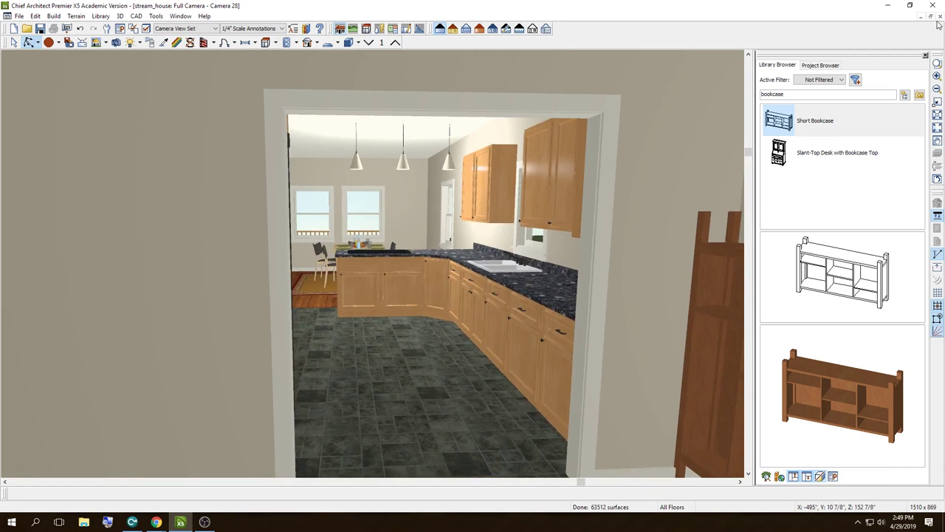
Step: Orbit the overview around the lot to inspect the rear deck, side wall and roof
{"action": "left_click", "coordinate": [938, 17]}
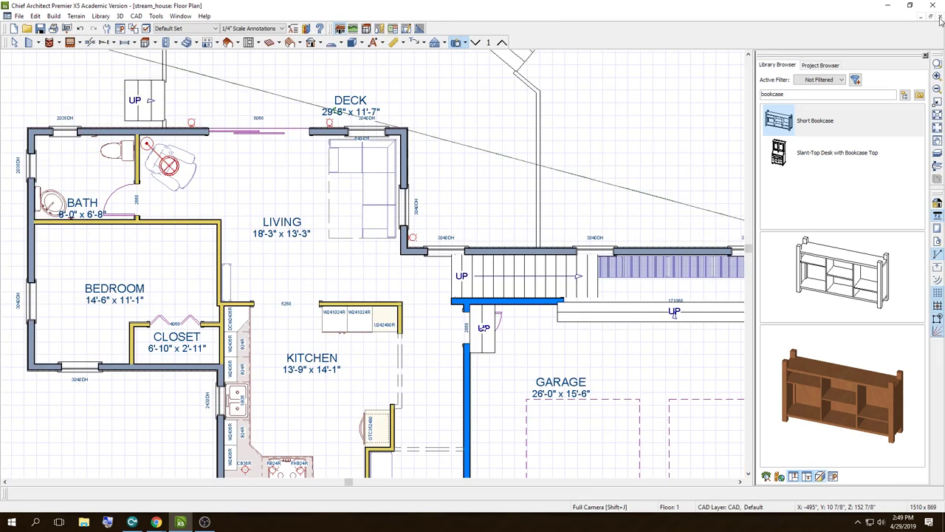
{"action": "left_click", "coordinate": [938, 16]}
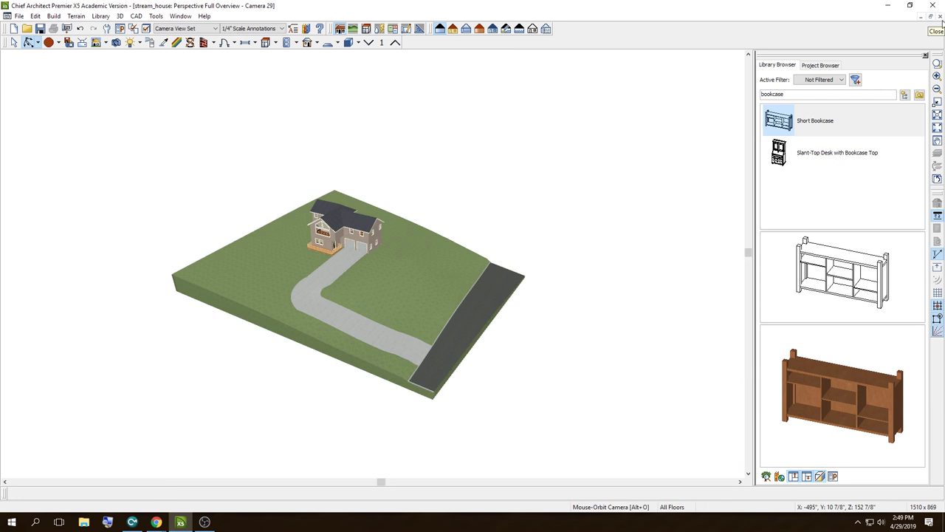
{"action": "mouse_move", "coordinate": [410, 194]}
{"action": "left_mouse_down"}
{"action": "mouse_move", "coordinate": [379, 270]}
{"action": "mouse_move", "coordinate": [275, 256]}
{"action": "left_mouse_up"}
{"action": "scroll", "coordinate": [391, 240], "scroll_direction": "up", "scroll_amount": 5}
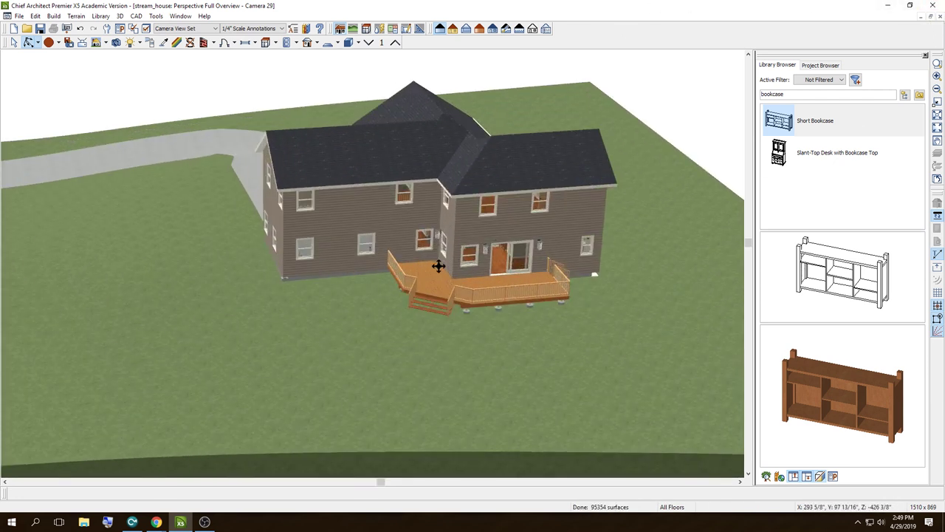
{"action": "mouse_move", "coordinate": [566, 262]}
{"action": "left_mouse_down"}
{"action": "mouse_move", "coordinate": [480, 256]}
{"action": "mouse_move", "coordinate": [463, 268]}
{"action": "mouse_move", "coordinate": [465, 241]}
{"action": "mouse_move", "coordinate": [342, 255]}
{"action": "mouse_move", "coordinate": [365, 232]}
{"action": "mouse_move", "coordinate": [429, 239]}
{"action": "mouse_move", "coordinate": [46, 160]}
{"action": "left_mouse_up"}
{"action": "scroll", "coordinate": [428, 239], "scroll_direction": "down", "scroll_amount": 3}
{"action": "scroll", "coordinate": [433, 253], "scroll_direction": "down", "scroll_amount": 3}
{"action": "scroll", "coordinate": [318, 256], "scroll_direction": "up", "scroll_amount": 5}
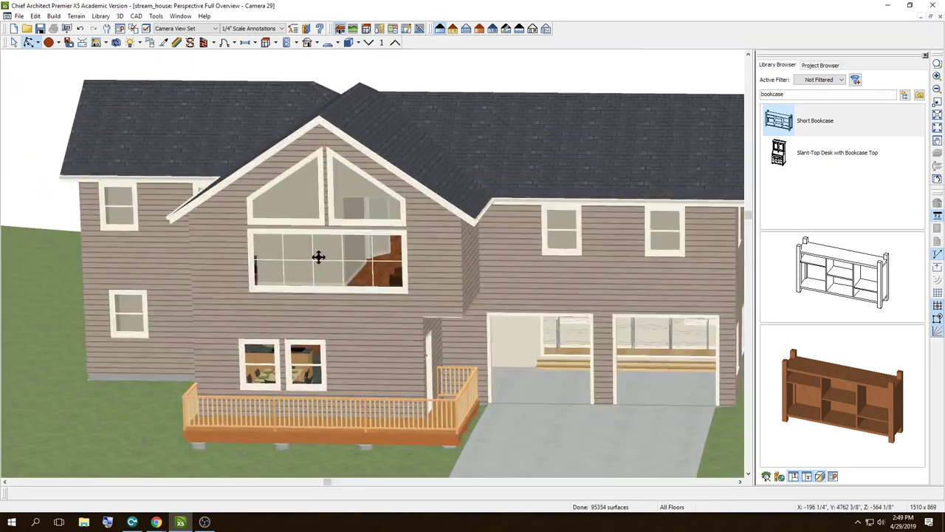
{"action": "scroll", "coordinate": [319, 256], "scroll_direction": "up", "scroll_amount": 3}
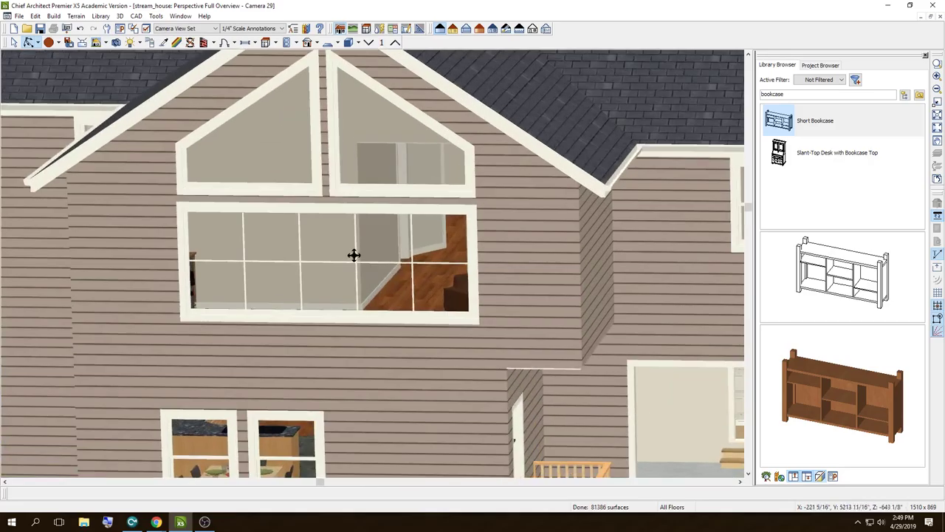
{"action": "mouse_move", "coordinate": [355, 254]}
{"action": "left_mouse_down"}
{"action": "mouse_move", "coordinate": [420, 247]}
{"action": "mouse_move", "coordinate": [369, 276]}
{"action": "mouse_move", "coordinate": [327, 276]}
{"action": "mouse_move", "coordinate": [325, 239]}
{"action": "mouse_move", "coordinate": [331, 251]}
{"action": "left_mouse_up"}
{"action": "scroll", "coordinate": [420, 247], "scroll_direction": "up", "scroll_amount": 3}
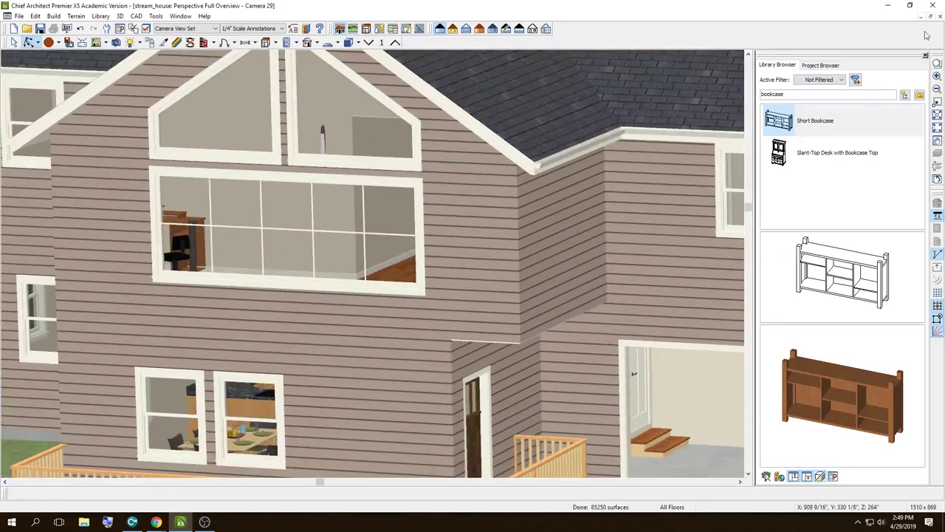
Step: Place a Full Camera on Floor 2 looking down the hallway past the stair railing
{"action": "left_click", "coordinate": [941, 17]}
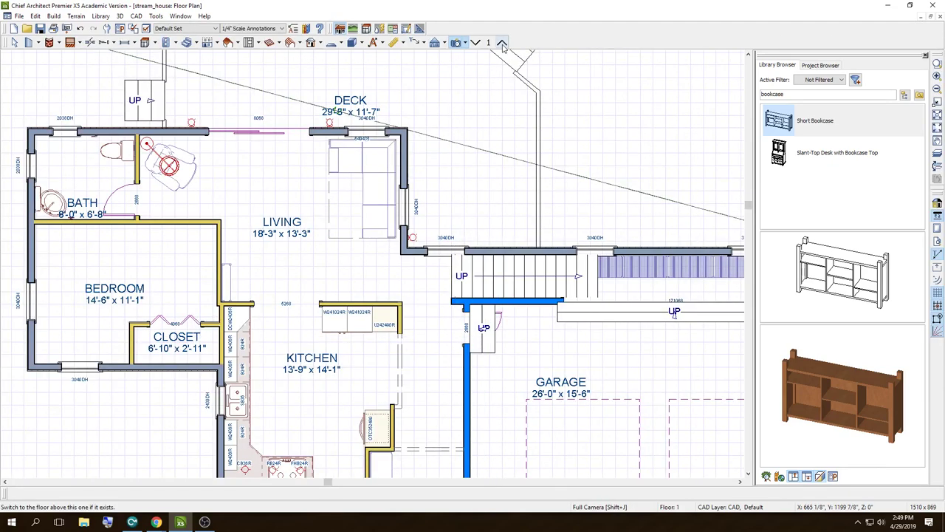
{"action": "key", "text": "Page_Up"}
{"action": "scroll", "coordinate": [372, 286], "scroll_direction": "down", "scroll_amount": 3}
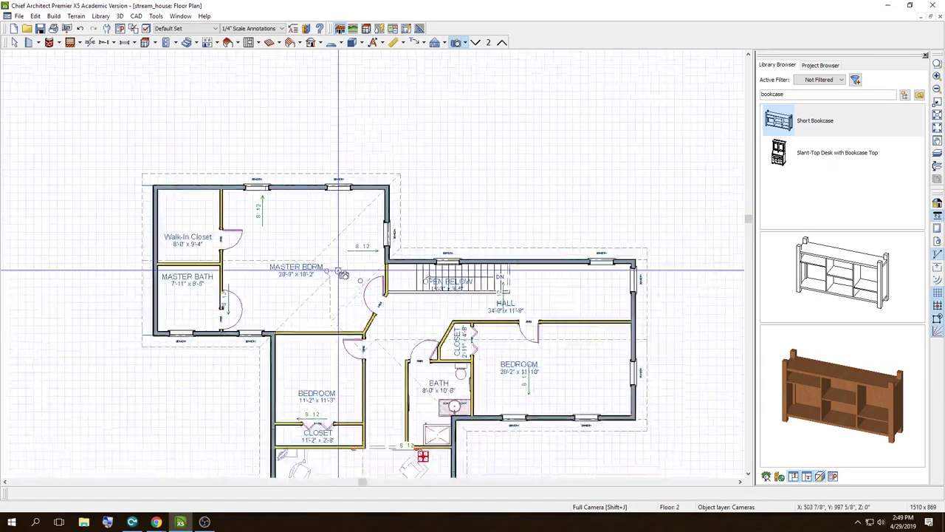
{"action": "left_click", "coordinate": [381, 387]}
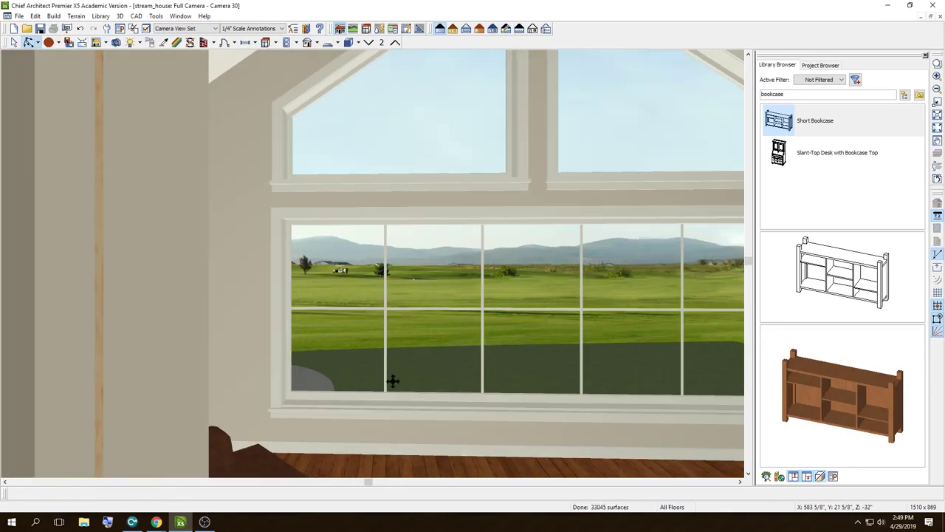
{"action": "mouse_move", "coordinate": [392, 381]}
{"action": "left_mouse_down"}
{"action": "mouse_move", "coordinate": [494, 359]}
{"action": "mouse_move", "coordinate": [475, 352]}
{"action": "mouse_move", "coordinate": [445, 297]}
{"action": "mouse_move", "coordinate": [572, 337]}
{"action": "mouse_move", "coordinate": [671, 388]}
{"action": "mouse_move", "coordinate": [783, 377]}
{"action": "mouse_move", "coordinate": [864, 348]}
{"action": "mouse_move", "coordinate": [869, 376]}
{"action": "mouse_move", "coordinate": [731, 376]}
{"action": "mouse_move", "coordinate": [523, 354]}
{"action": "mouse_move", "coordinate": [316, 382]}
{"action": "mouse_move", "coordinate": [709, 355]}
{"action": "mouse_move", "coordinate": [412, 310]}
{"action": "mouse_move", "coordinate": [384, 285]}
{"action": "mouse_move", "coordinate": [211, 270]}
{"action": "mouse_move", "coordinate": [372, 285]}
{"action": "mouse_move", "coordinate": [333, 300]}
{"action": "mouse_move", "coordinate": [224, 299]}
{"action": "mouse_move", "coordinate": [486, 298]}
{"action": "mouse_move", "coordinate": [454, 295]}
{"action": "mouse_move", "coordinate": [462, 277]}
{"action": "mouse_move", "coordinate": [508, 261]}
{"action": "mouse_move", "coordinate": [477, 273]}
{"action": "mouse_move", "coordinate": [416, 352]}
{"action": "mouse_move", "coordinate": [501, 242]}
{"action": "left_mouse_up"}
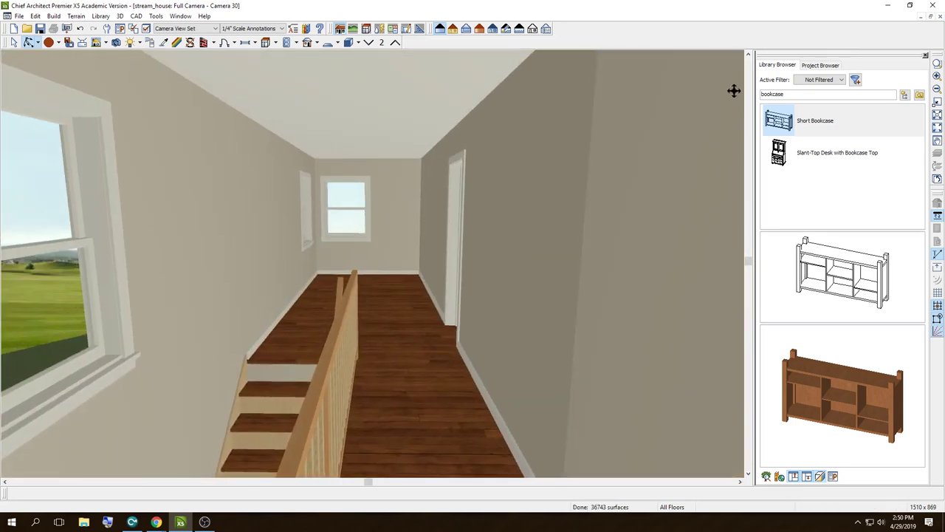
Step: Place a Full Camera in the Floor 1 kitchen facing the refrigerator and doorway
{"action": "left_click", "coordinate": [934, 18]}
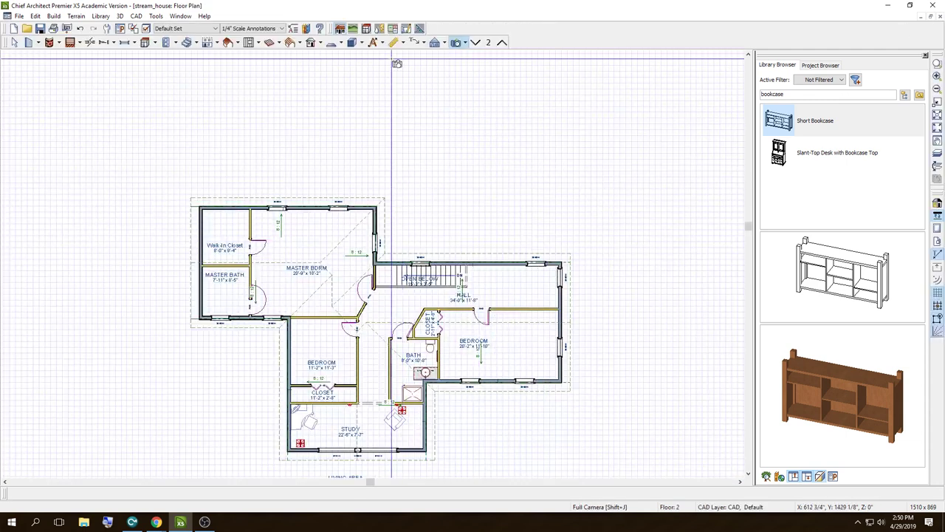
{"action": "left_click", "coordinate": [476, 42]}
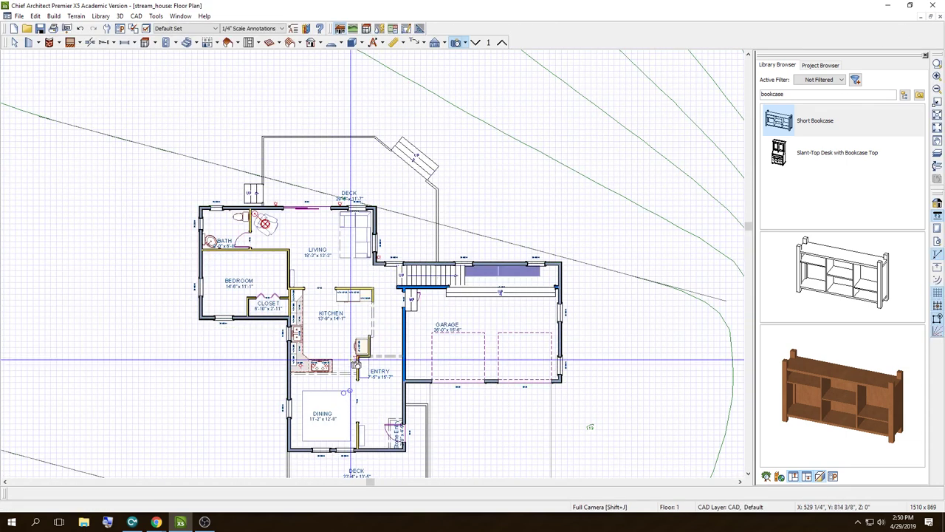
{"action": "left_click", "coordinate": [343, 350]}
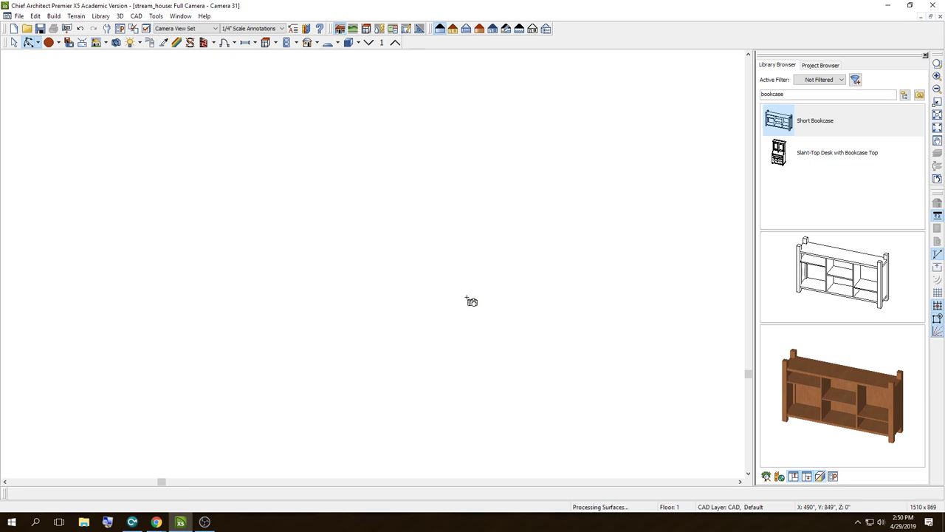
{"action": "mouse_move", "coordinate": [431, 274]}
{"action": "left_mouse_down"}
{"action": "mouse_move", "coordinate": [405, 270]}
{"action": "mouse_move", "coordinate": [743, 290]}
{"action": "mouse_move", "coordinate": [854, 316]}
{"action": "mouse_move", "coordinate": [930, 317]}
{"action": "left_mouse_up"}
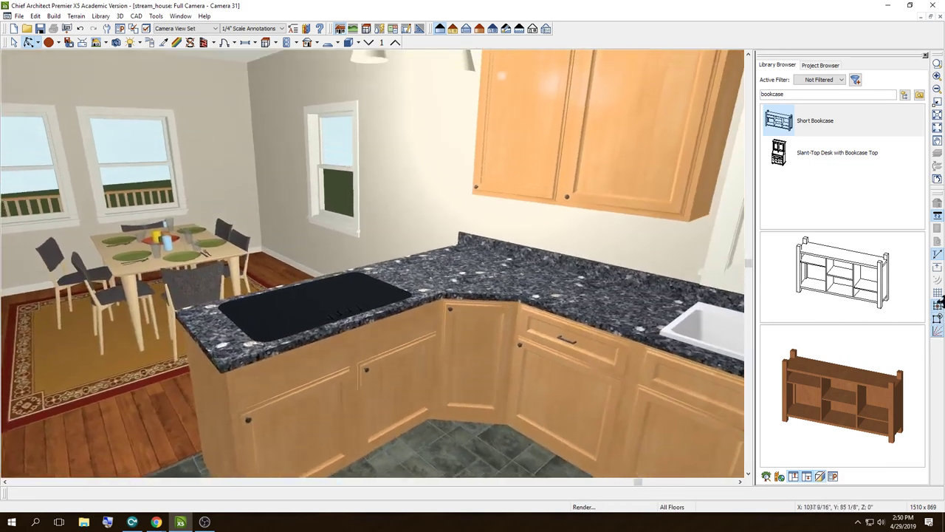
{"action": "mouse_move", "coordinate": [431, 367]}
{"action": "left_mouse_down"}
{"action": "mouse_move", "coordinate": [563, 320]}
{"action": "mouse_move", "coordinate": [462, 313]}
{"action": "mouse_move", "coordinate": [657, 337]}
{"action": "mouse_move", "coordinate": [416, 300]}
{"action": "mouse_move", "coordinate": [475, 319]}
{"action": "mouse_move", "coordinate": [512, 317]}
{"action": "left_mouse_up"}
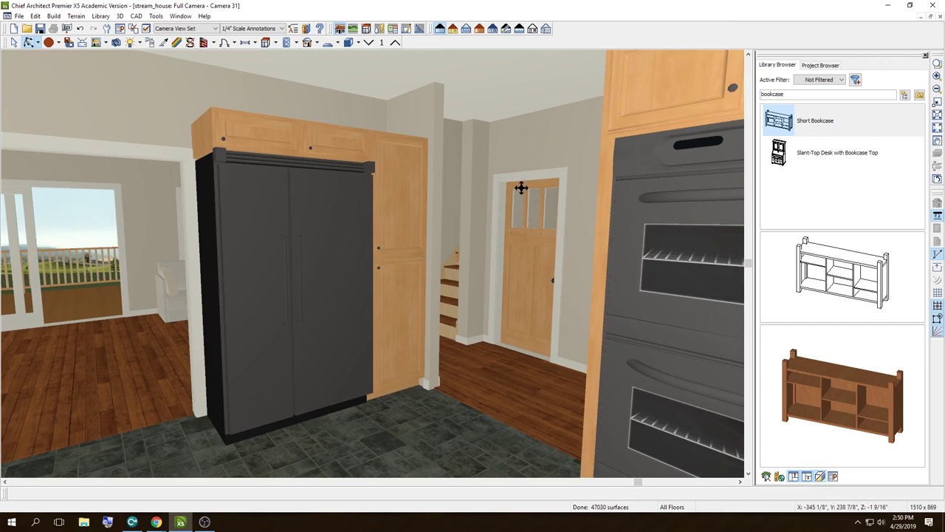
Step: Reverse the swing side of the door beside the refrigerator
{"action": "left_click", "coordinate": [17, 42]}
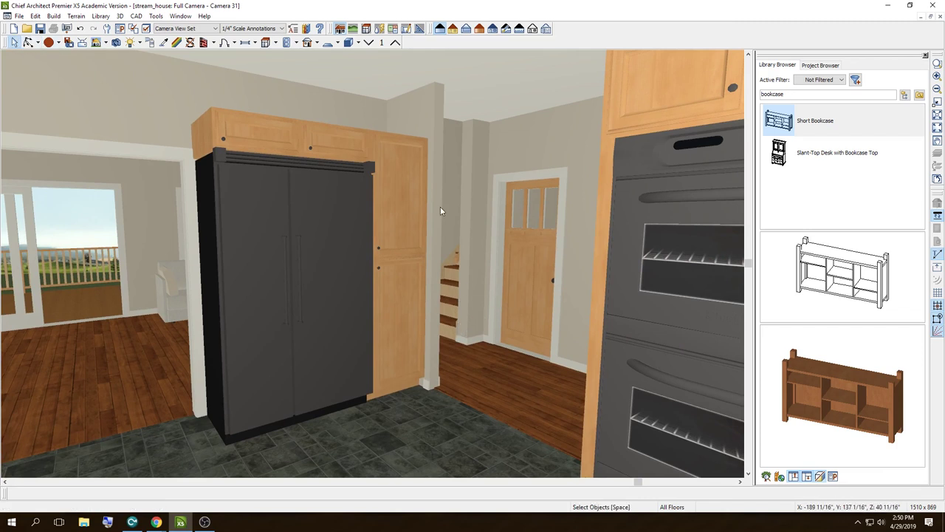
{"action": "left_click", "coordinate": [523, 244]}
{"action": "right_click", "coordinate": [523, 244]}
{"action": "left_click", "coordinate": [550, 457]}
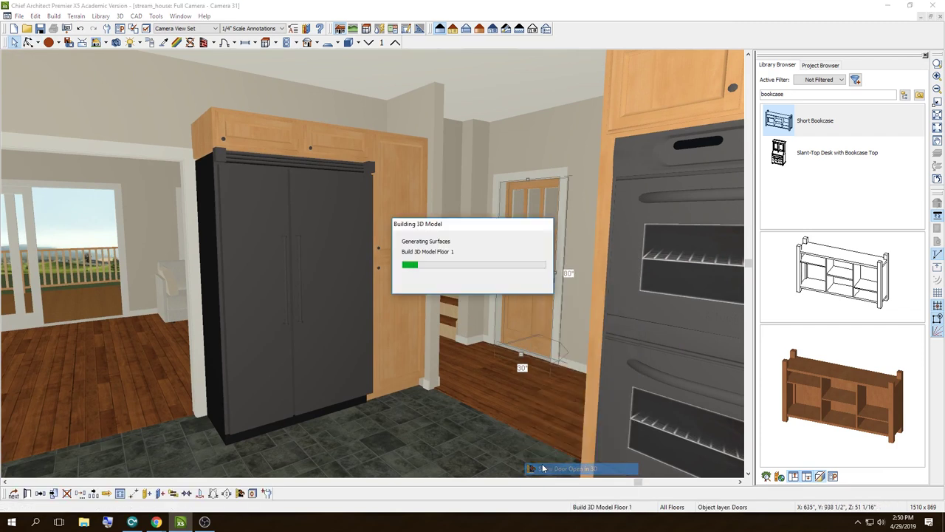
Step: Walk the camera through the doorway into the garage and look at the wire shelves
{"action": "key", "text": "Up"}
{"action": "key", "text": "Up"}
{"action": "key", "text": "Up"}
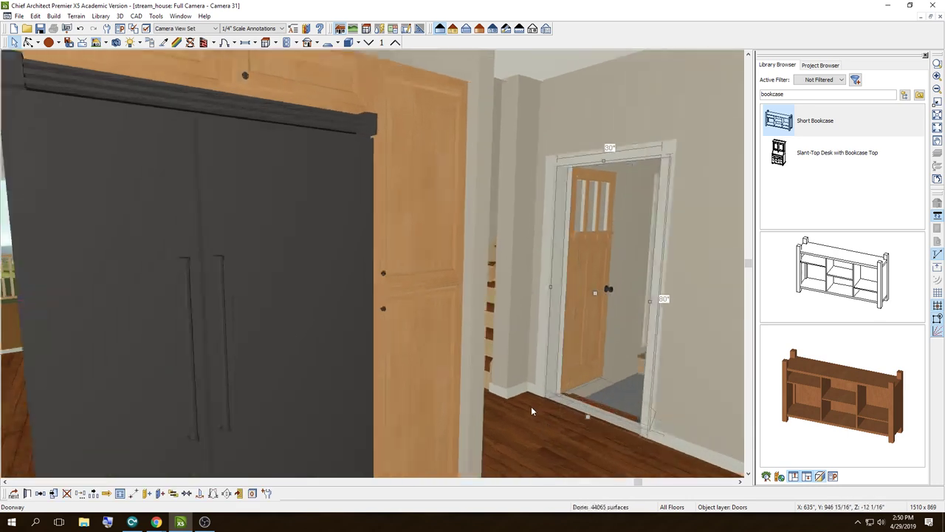
{"action": "key", "text": "Up"}
{"action": "key", "text": "Up"}
{"action": "key", "text": "Up"}
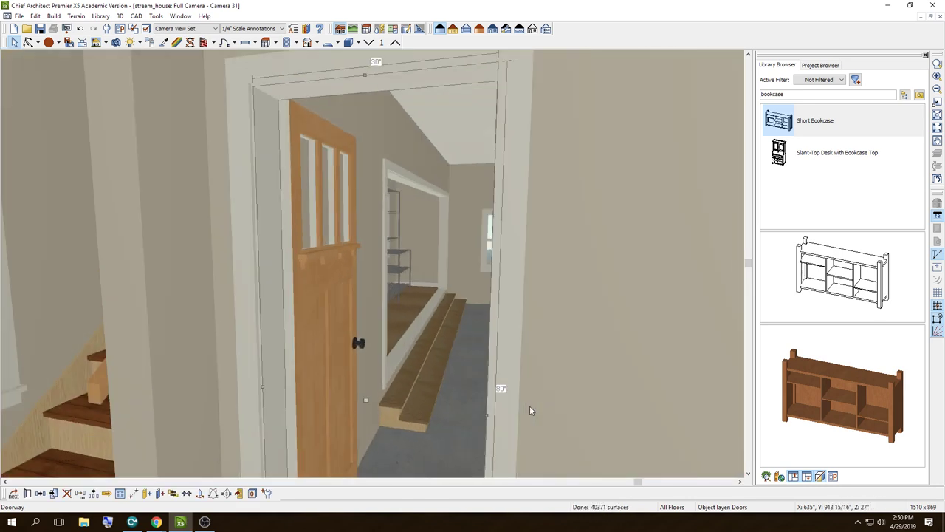
{"action": "key", "text": "Up"}
{"action": "key", "text": "Up"}
{"action": "key", "text": "Up"}
{"action": "key", "text": "Up"}
{"action": "key", "text": "Up"}
{"action": "key", "text": "Up"}
{"action": "key", "text": "Up"}
{"action": "key", "text": "Up"}
{"action": "key", "text": "Up"}
{"action": "key", "text": "Up"}
{"action": "key", "text": "Up"}
{"action": "key", "text": "Up"}
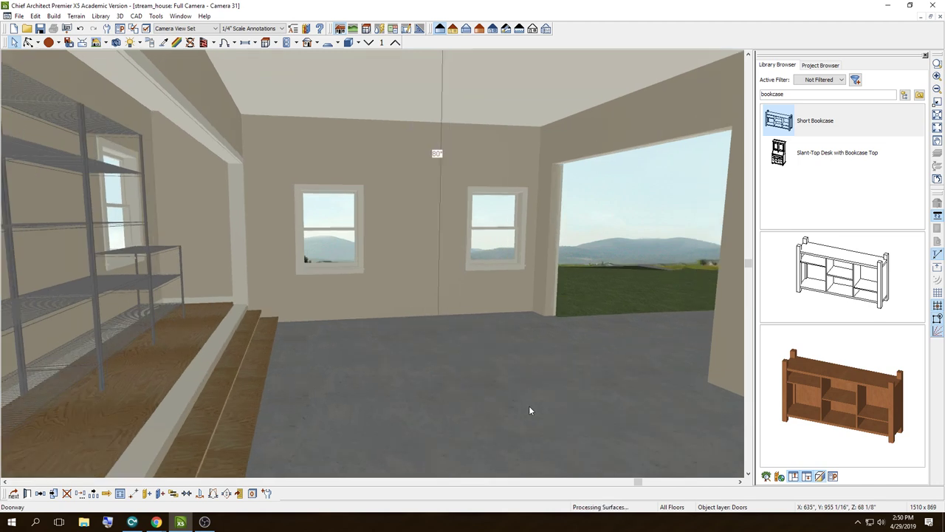
{"action": "key", "text": "Up"}
{"action": "key", "text": "Up"}
{"action": "key", "text": "Up"}
{"action": "left_click", "coordinate": [28, 42]}
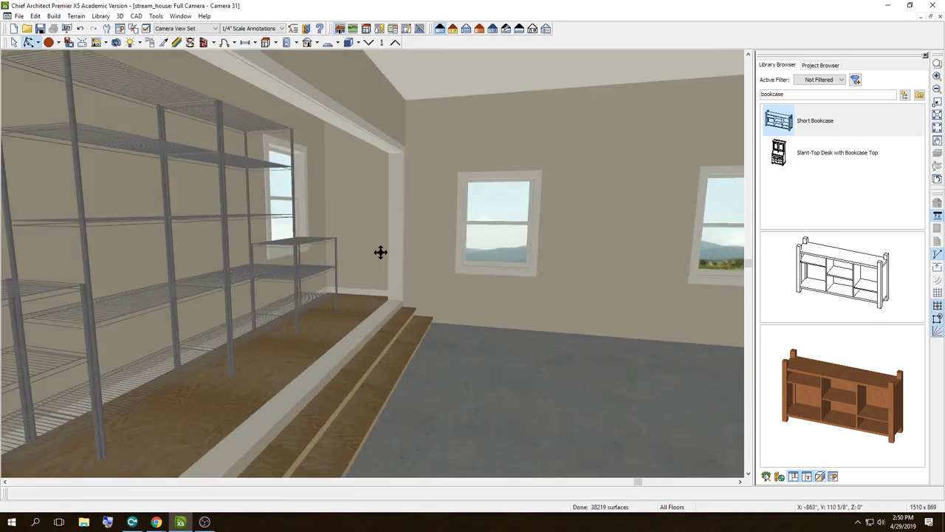
{"action": "mouse_move", "coordinate": [380, 251]}
{"action": "left_mouse_down"}
{"action": "mouse_move", "coordinate": [296, 245]}
{"action": "mouse_move", "coordinate": [581, 278]}
{"action": "left_mouse_up"}
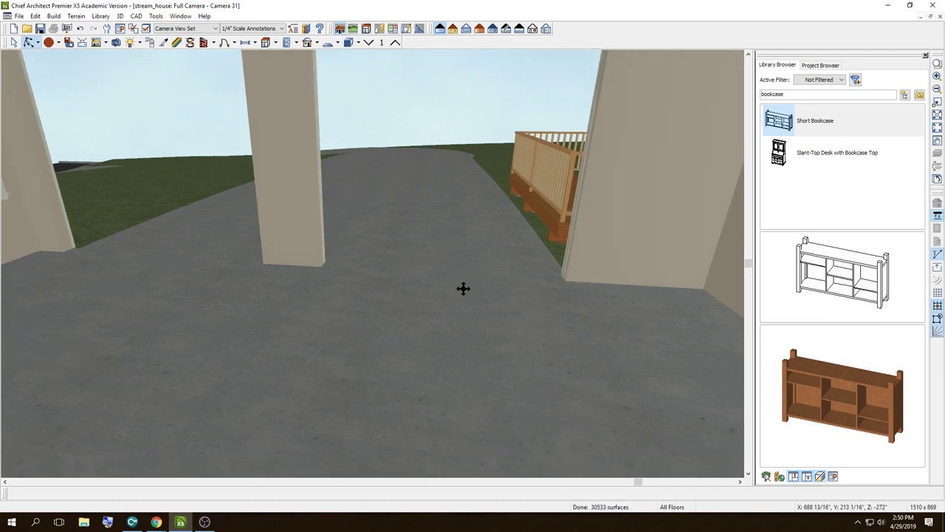
{"action": "key", "text": "Down"}
{"action": "key", "text": "Down"}
{"action": "key", "text": "Down"}
Step: Close the camera view and zoom out to show the whole sloped lot in plan
{"action": "left_click", "coordinate": [937, 18]}
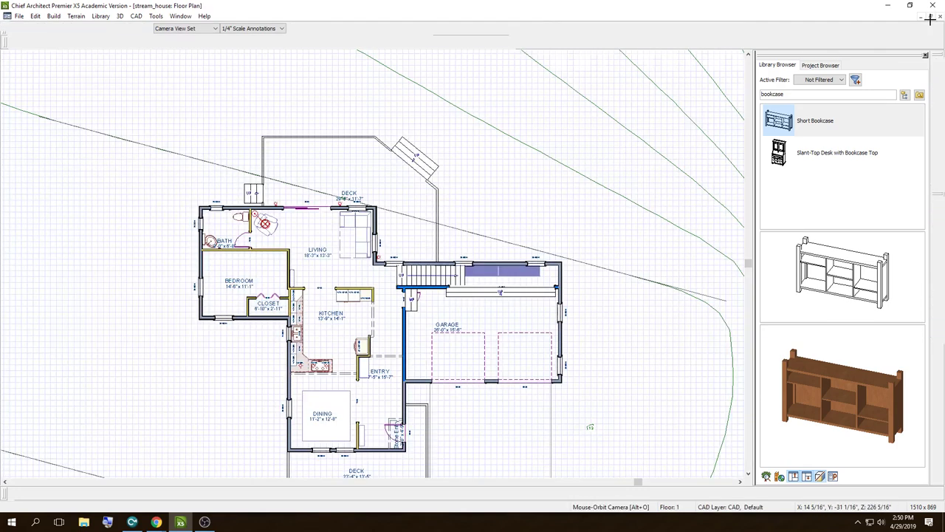
{"action": "scroll", "coordinate": [306, 154], "scroll_direction": "down", "scroll_amount": 2}
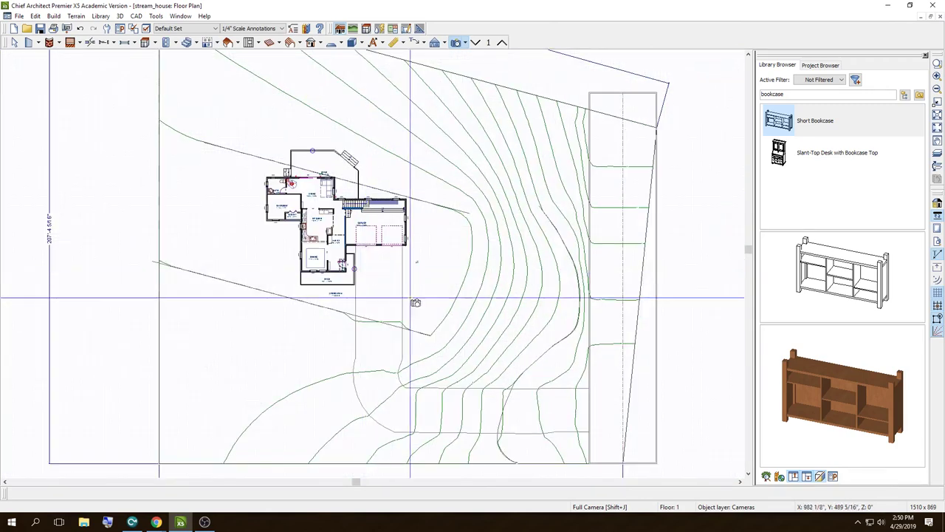
{"action": "scroll", "coordinate": [409, 175], "scroll_direction": "down", "scroll_amount": 1}
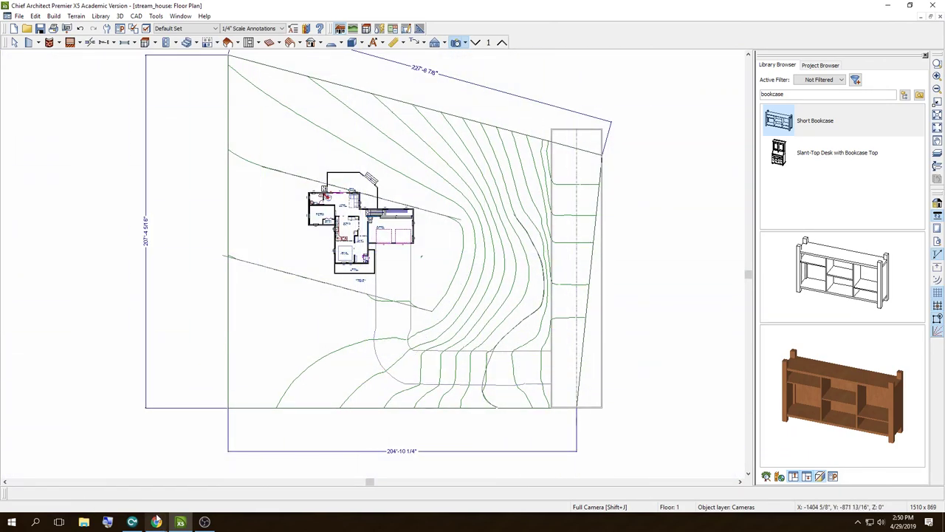
{"action": "left_click", "coordinate": [207, 522]}
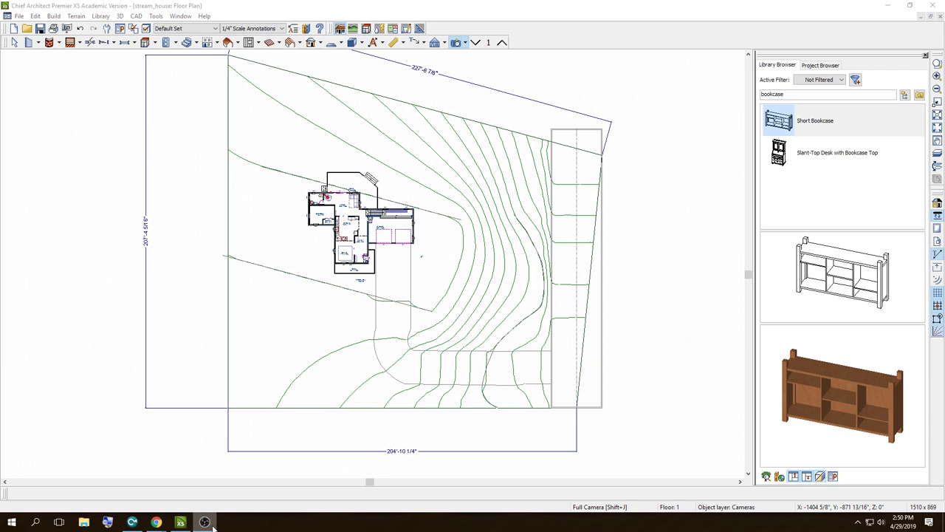
{"action": "left_click", "coordinate": [11, 522]}
{"action": "type", "text": "notepad"}
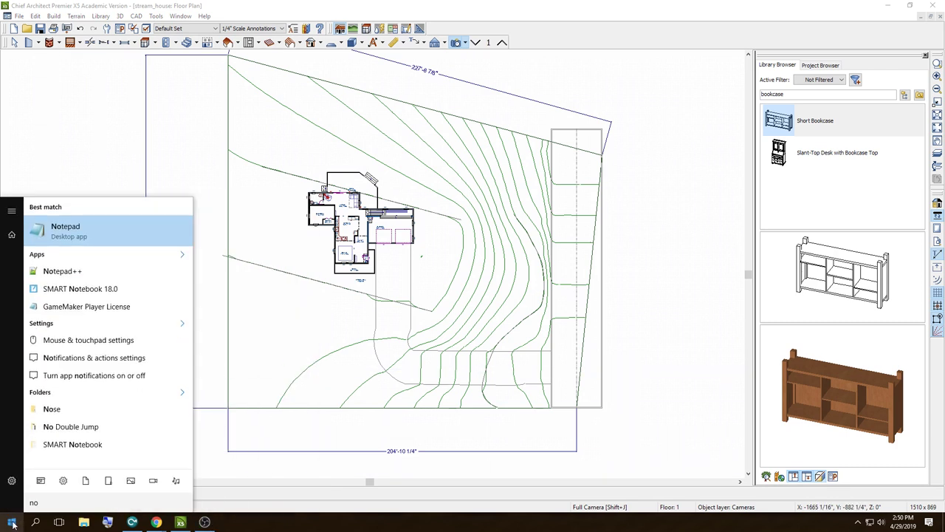
{"action": "key", "text": "Return"}
{"action": "left_click_drag", "start_coordinate": [362, 276], "coordinate": [352, 194]}
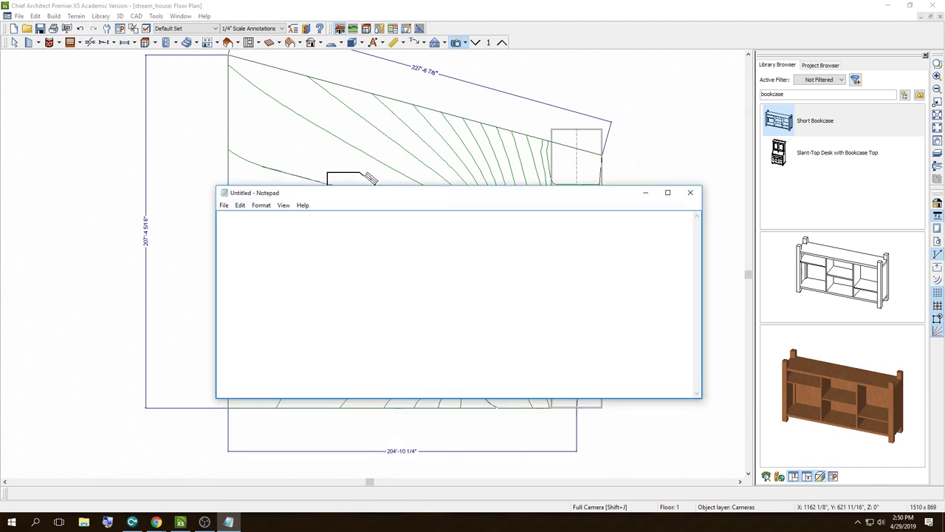
{"action": "type", "text": "we will int"}
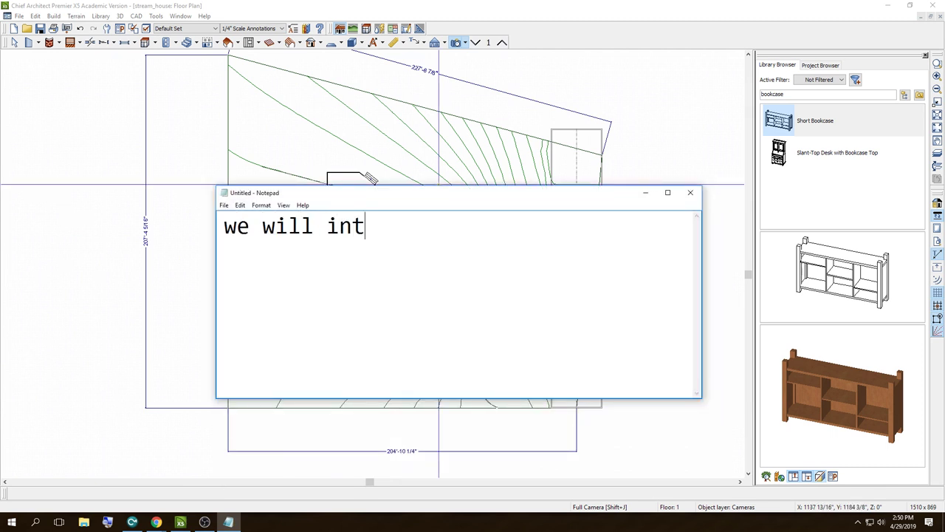
{"action": "type", "text": "erior decorat"}
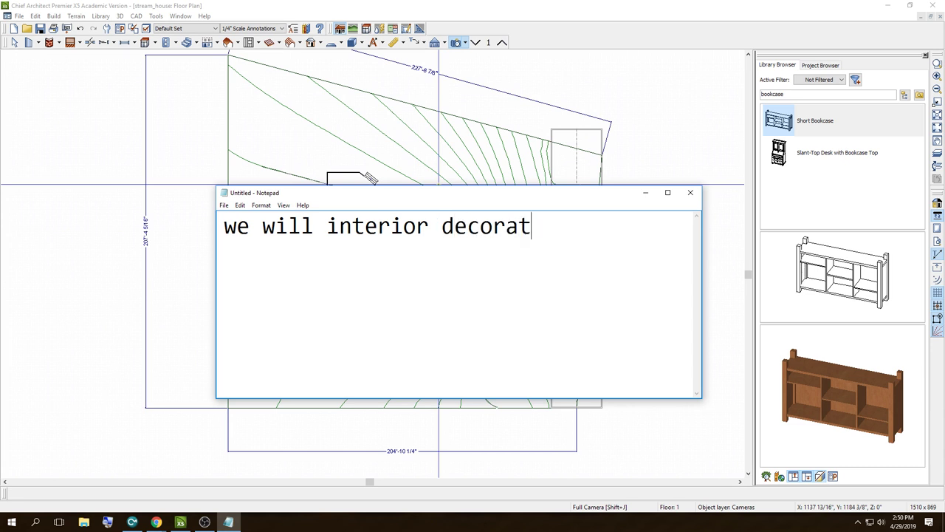
{"action": "type", "text": "e more in the next v"}
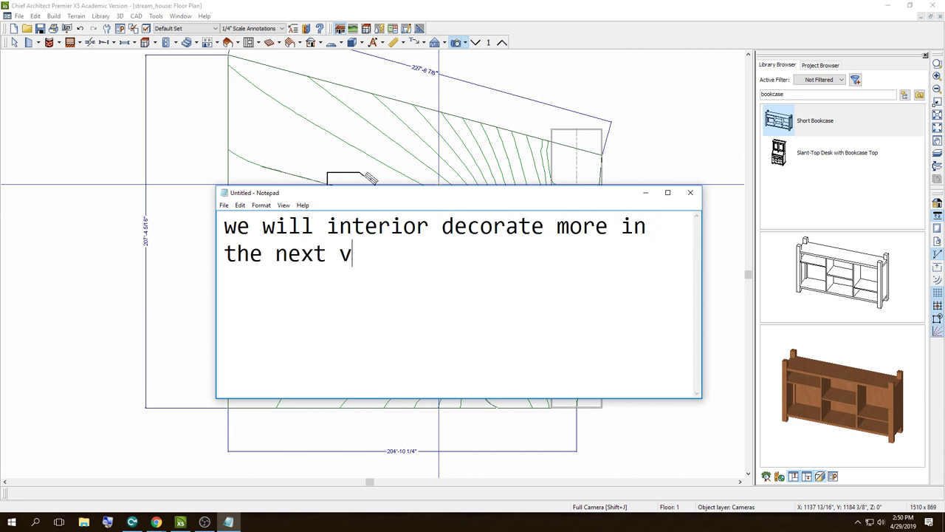
{"action": "type", "text": "idxeo"}
{"action": "key", "text": "BackSpace"}
{"action": "key", "text": "BackSpace"}
{"action": "key", "text": "BackSpace"}
{"action": "type", "text": "fol"}
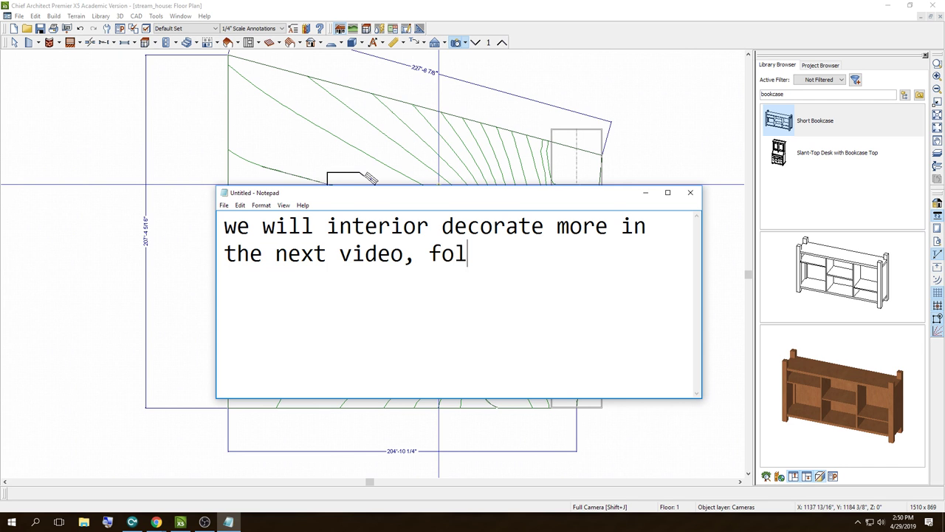
{"action": "type", "text": "lowing some l"}
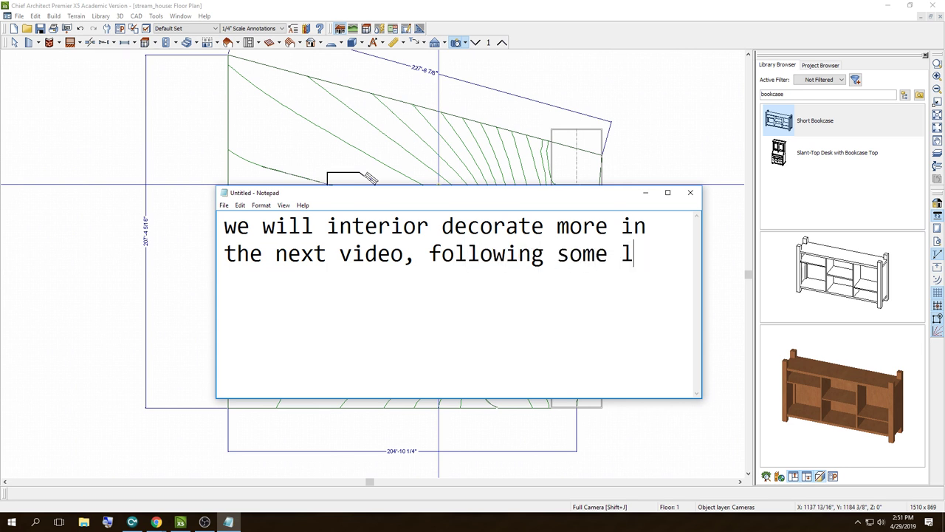
{"action": "type", "text": "andsca"}
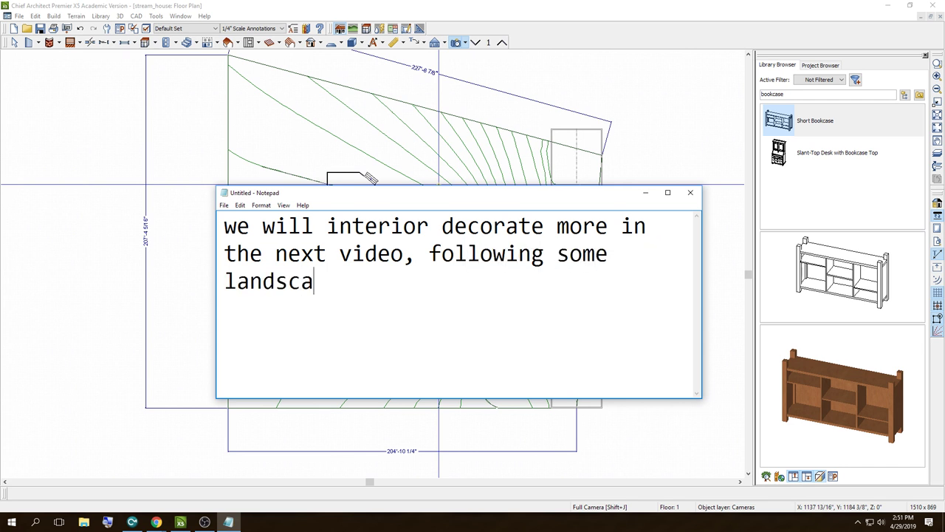
{"action": "type", "text": "ping, and th"}
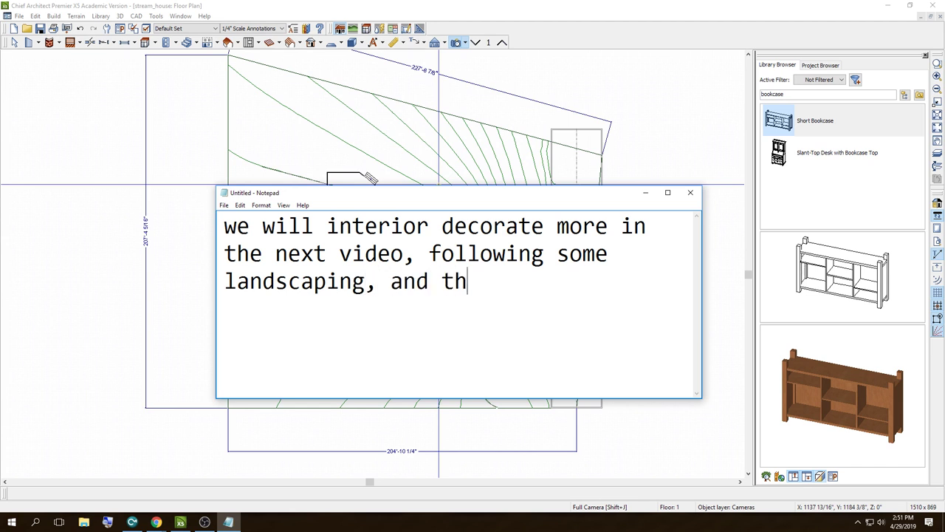
{"action": "type", "text": "en a lay"}
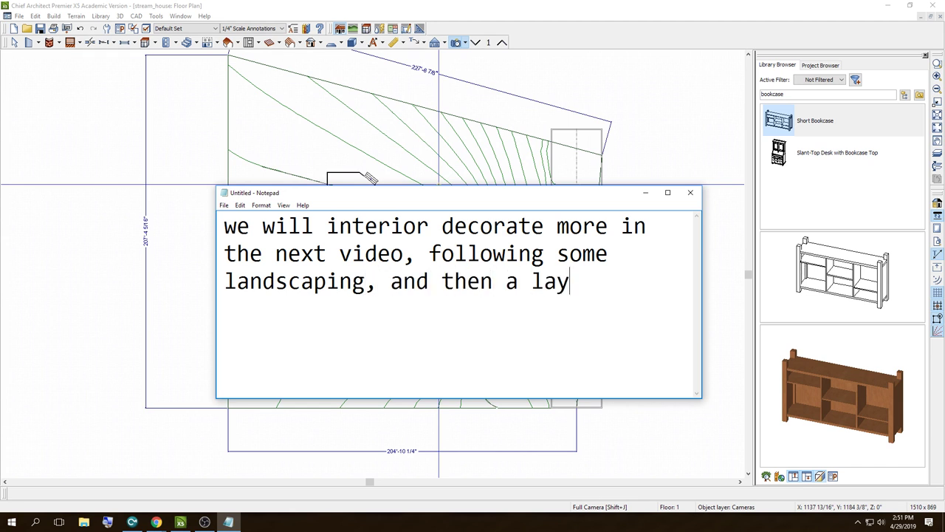
{"action": "type", "text": "out."}
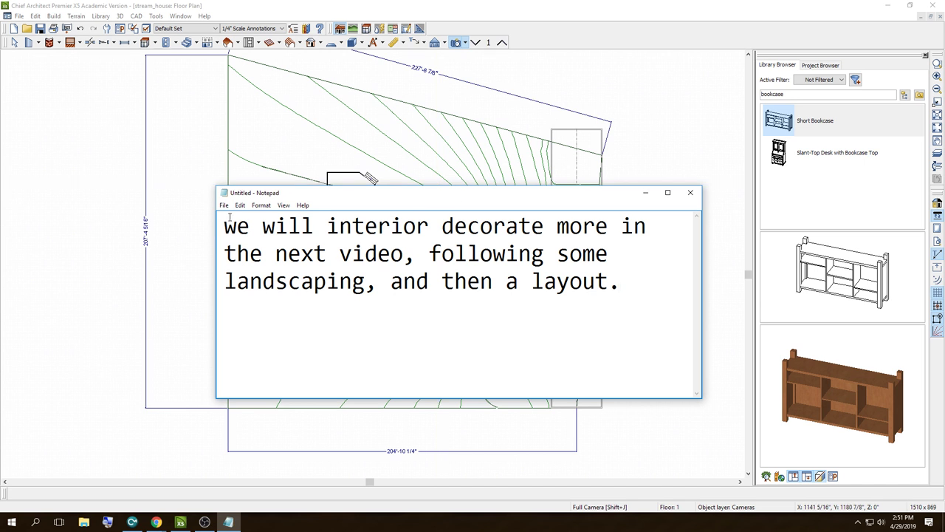
{"action": "left_click_drag", "start_coordinate": [224, 226], "coordinate": [238, 226]}
{"action": "type", "text": "W"}
{"action": "left_click", "coordinate": [690, 192]}
{"action": "left_click", "coordinate": [482, 277]}
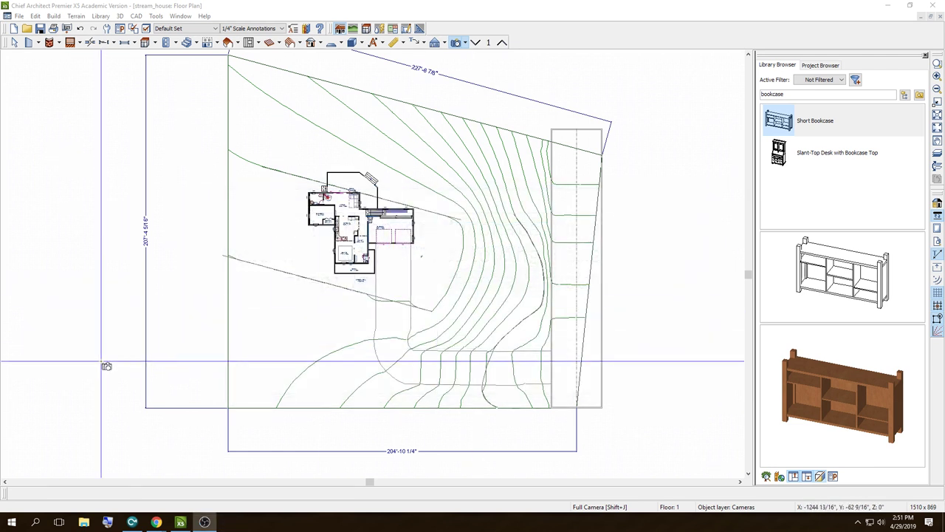